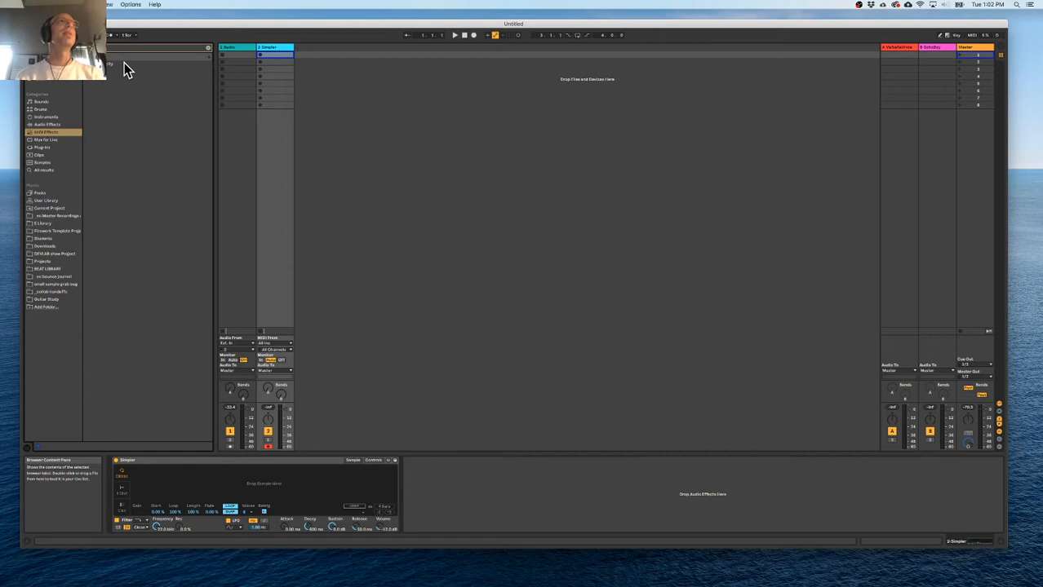
Clear the browser's search filter and list the installed plug-ins.
left_click(49, 169)
left_click(52, 118)
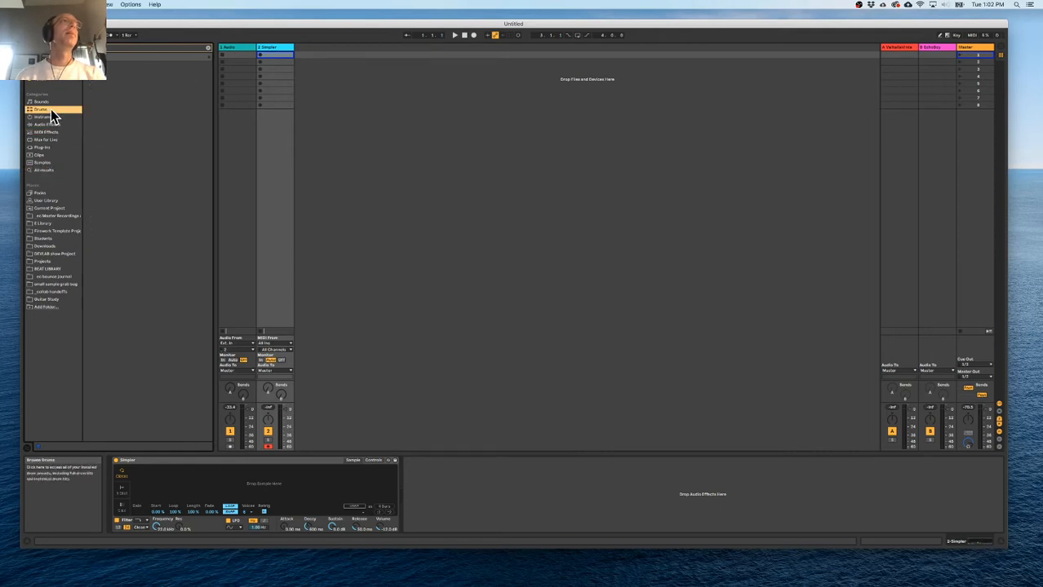
left_click(208, 47)
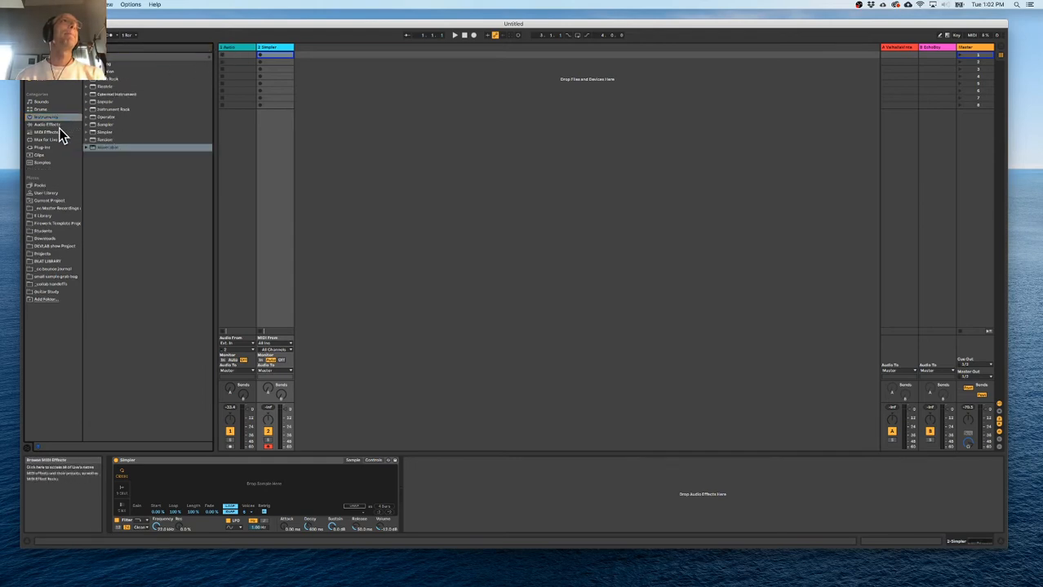
left_click(54, 193)
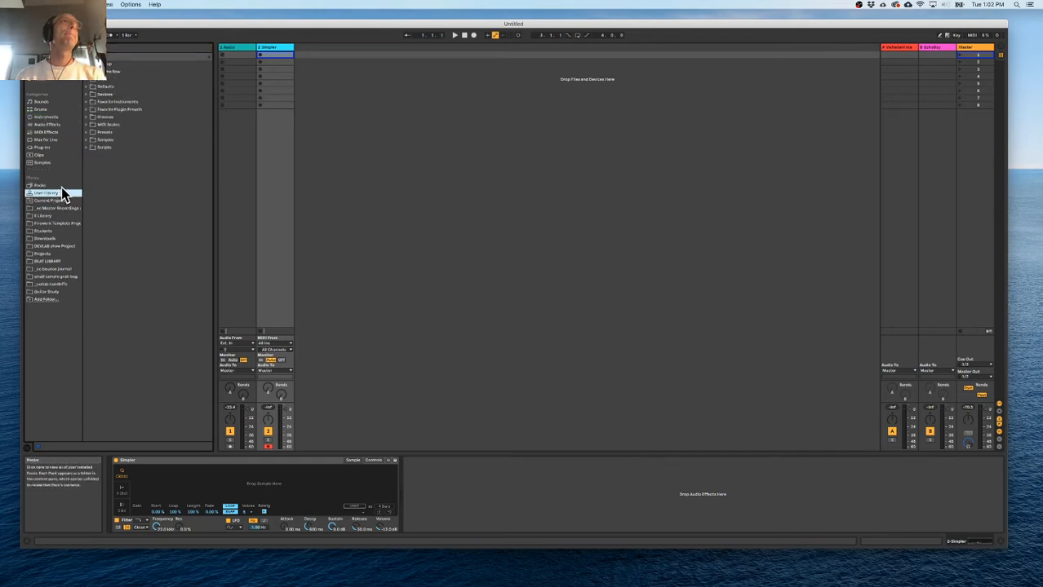
left_click(61, 148)
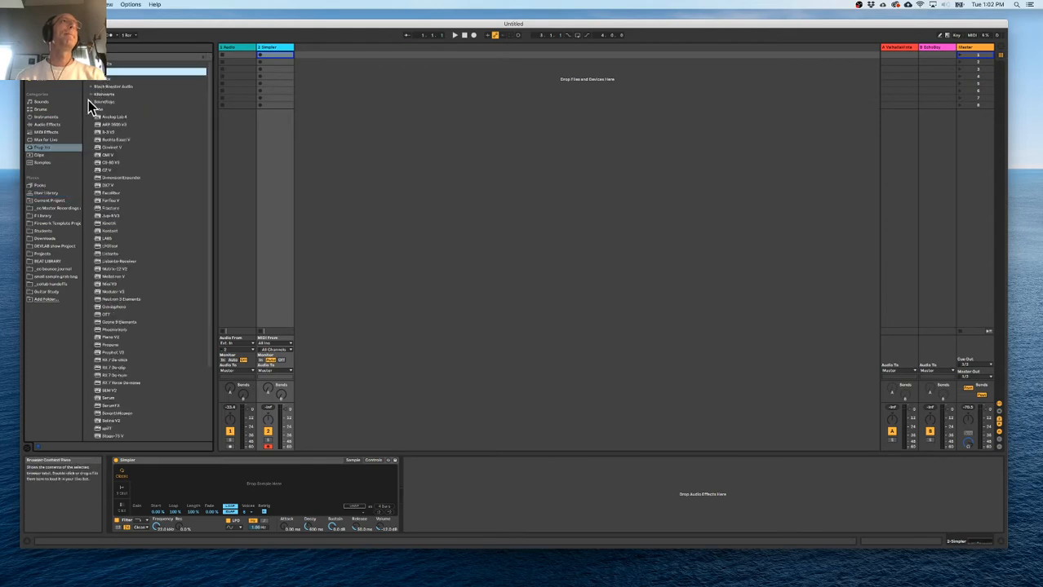
Collapse the VST folder in the plug-in list and expand the Audio Units folder.
key("super+f")
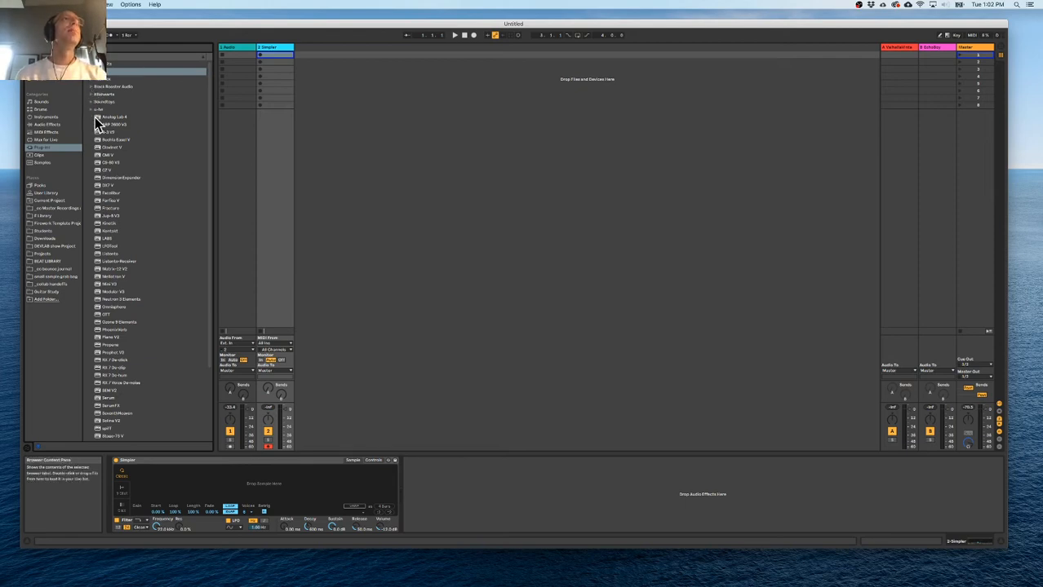
scroll(94, 127, "down", 5)
scroll(95, 127, "up", 5)
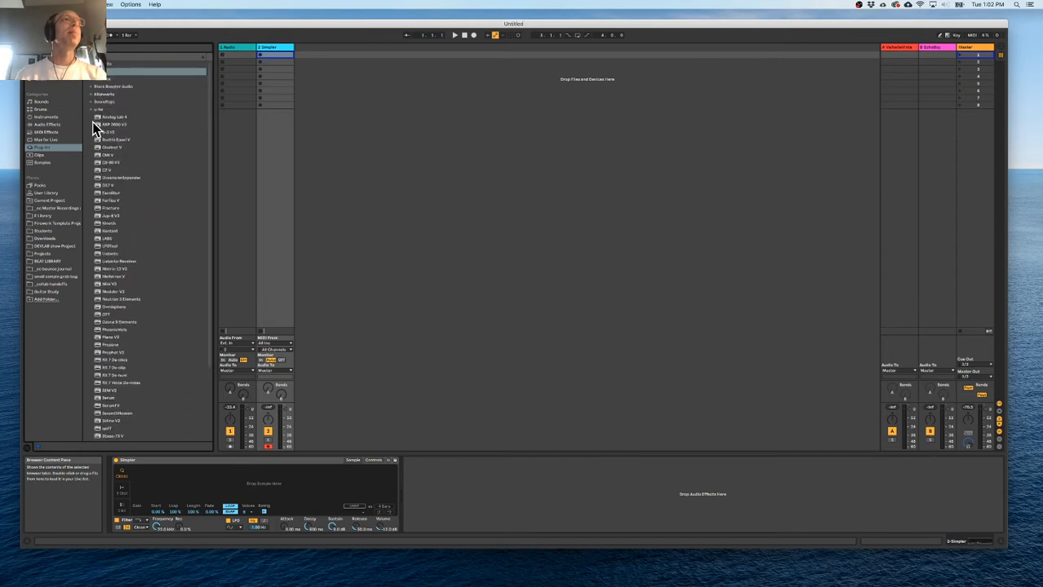
left_click(86, 72)
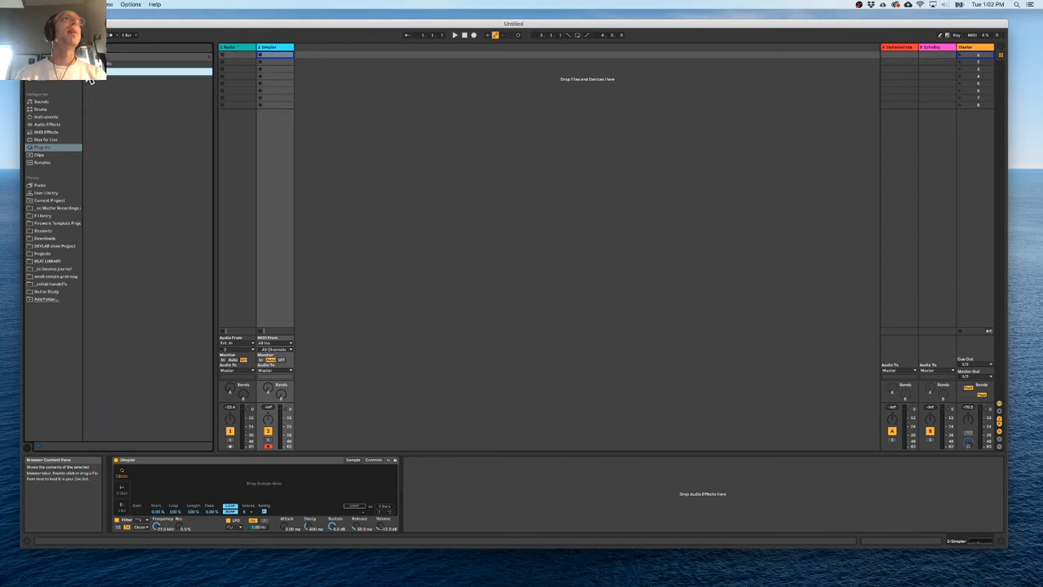
left_click(86, 64)
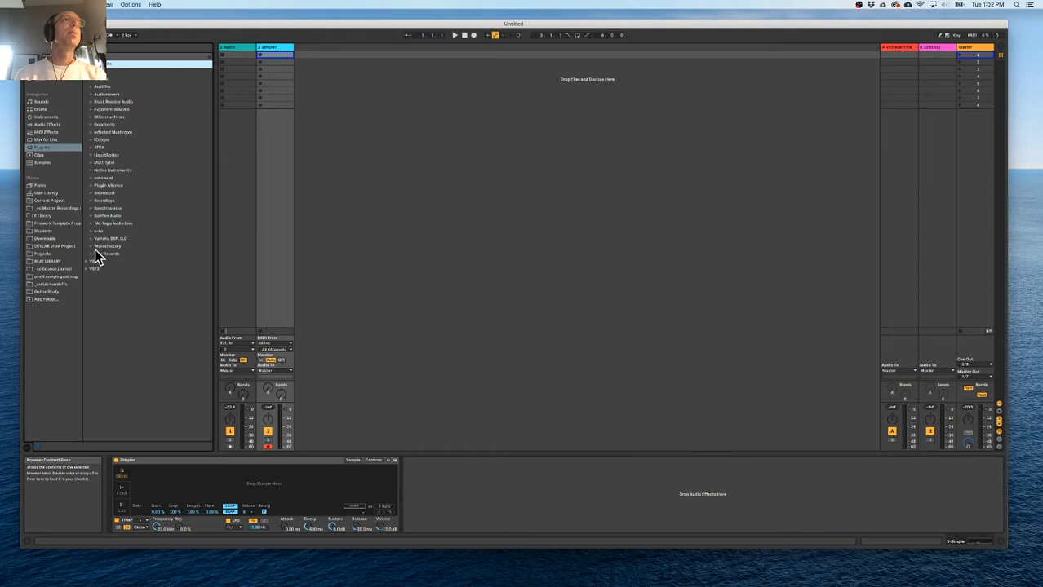
Search the plug-ins for Arturia's Piano V2 and load it onto the MIDI track in place of Simpler.
left_click(75, 47)
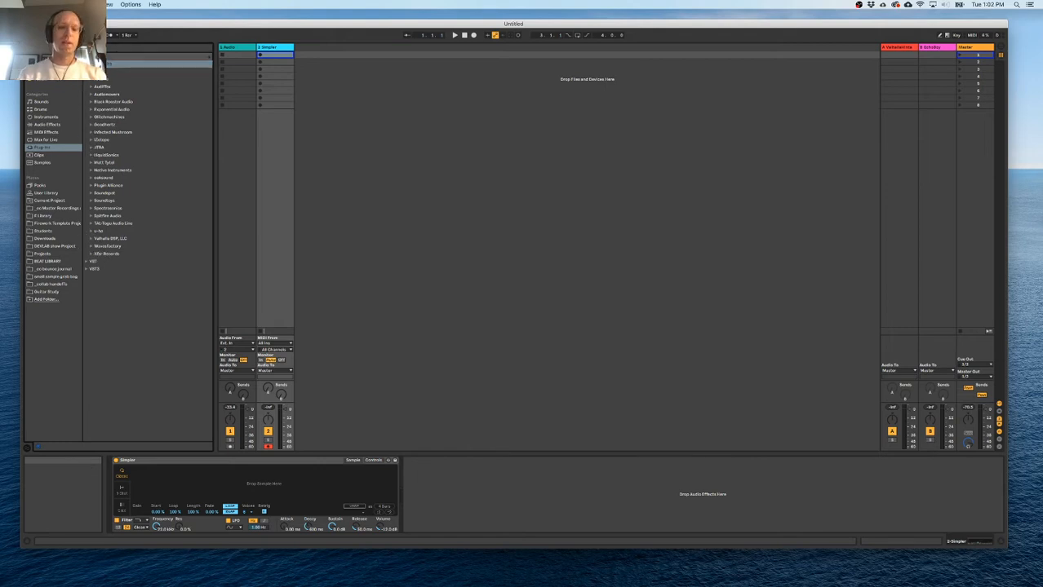
type("lab")
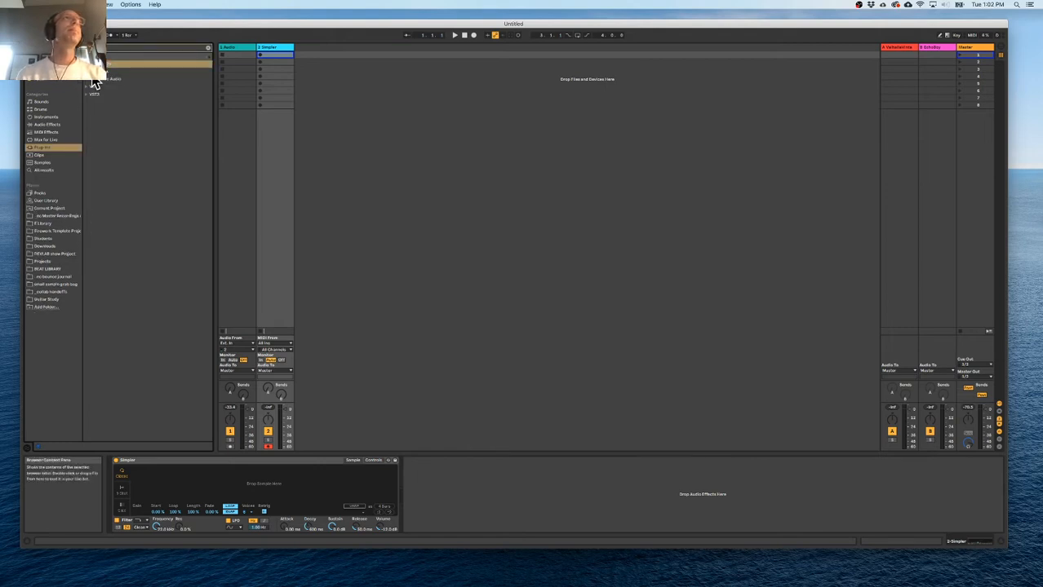
left_click(92, 72)
left_click_drag(101, 79, 276, 48)
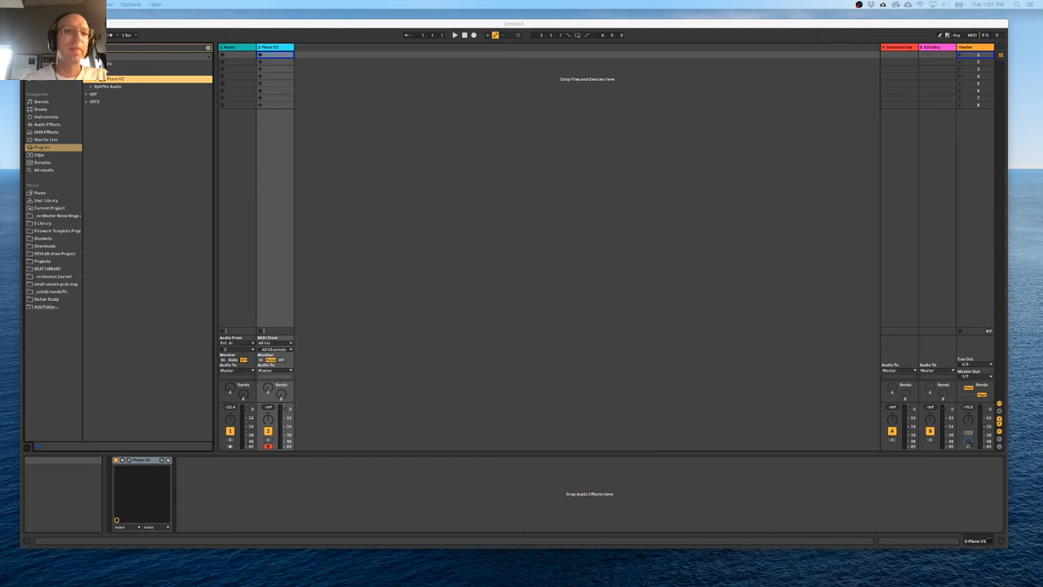
Bring up the randomness and generative music recipe document, read its introduction, and return to Ableton Live.
left_click_drag(481, 584, 301, 56)
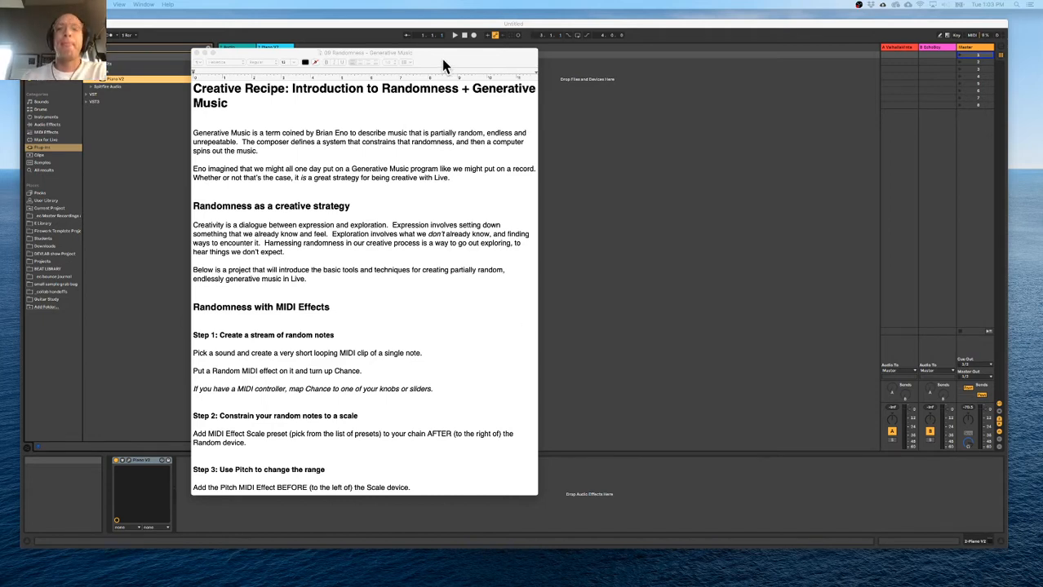
left_click_drag(441, 59, 457, 583)
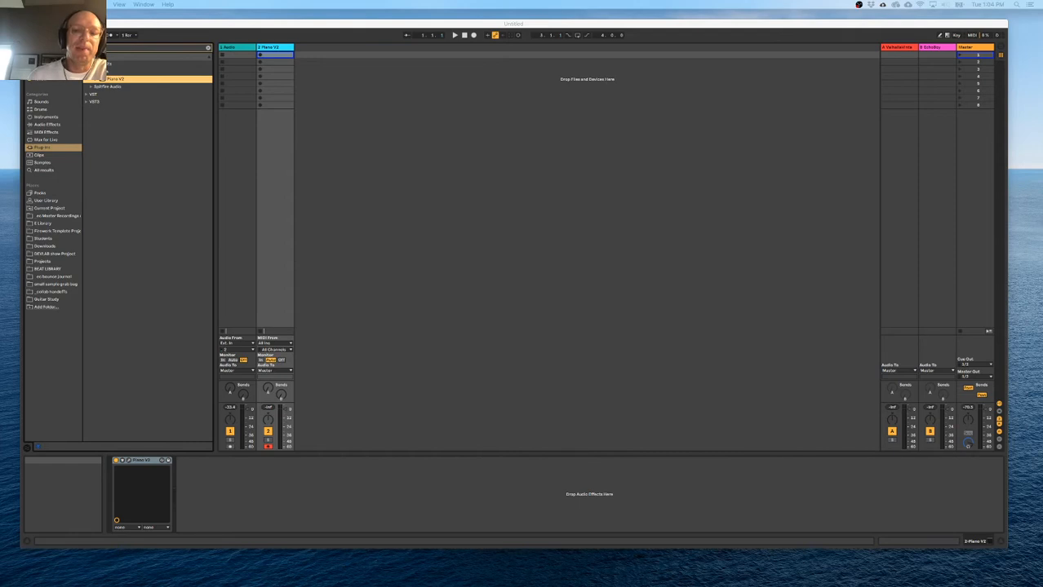
key("super+Tab")
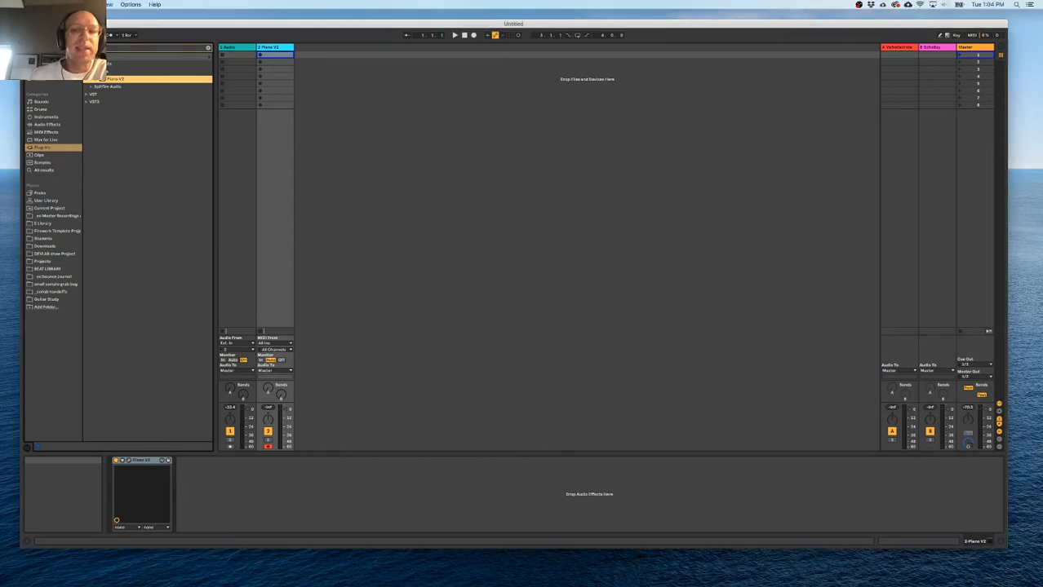
key("super+Tab")
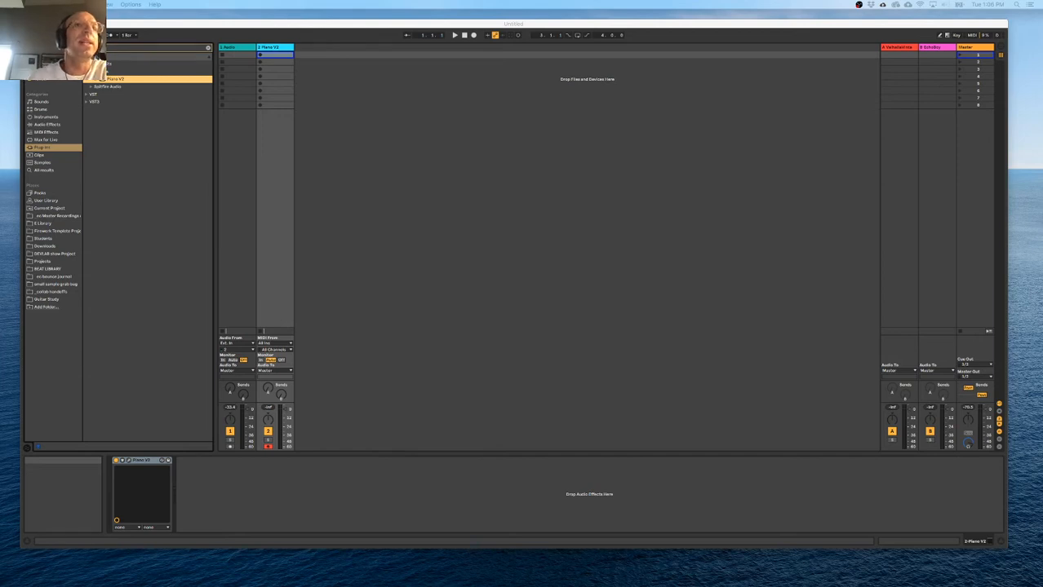
left_click(419, 279)
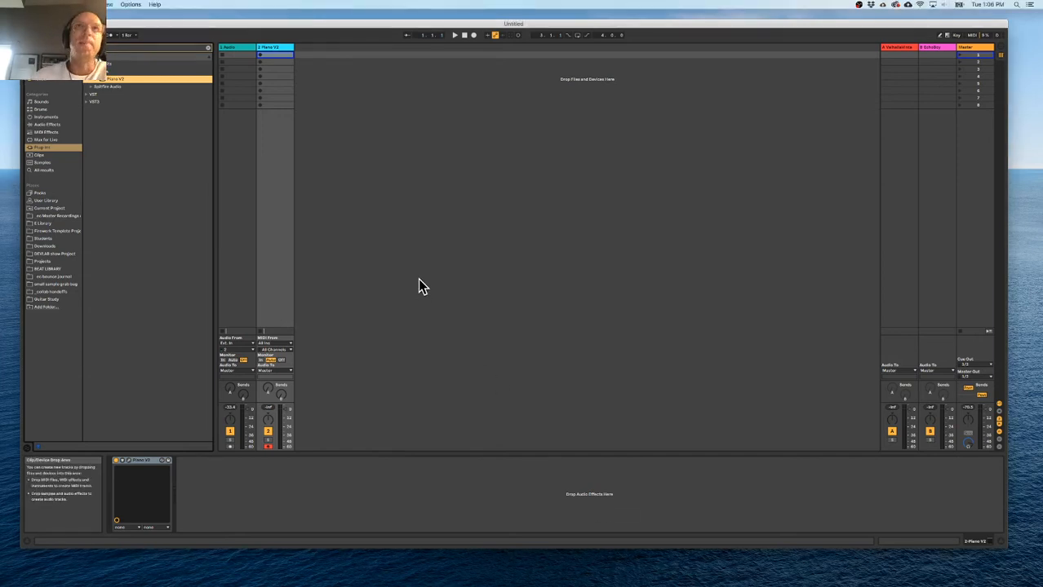
Increase the interface zoom display to about 200% in the Look/Feel preferences and close the preferences.
key("super+comma")
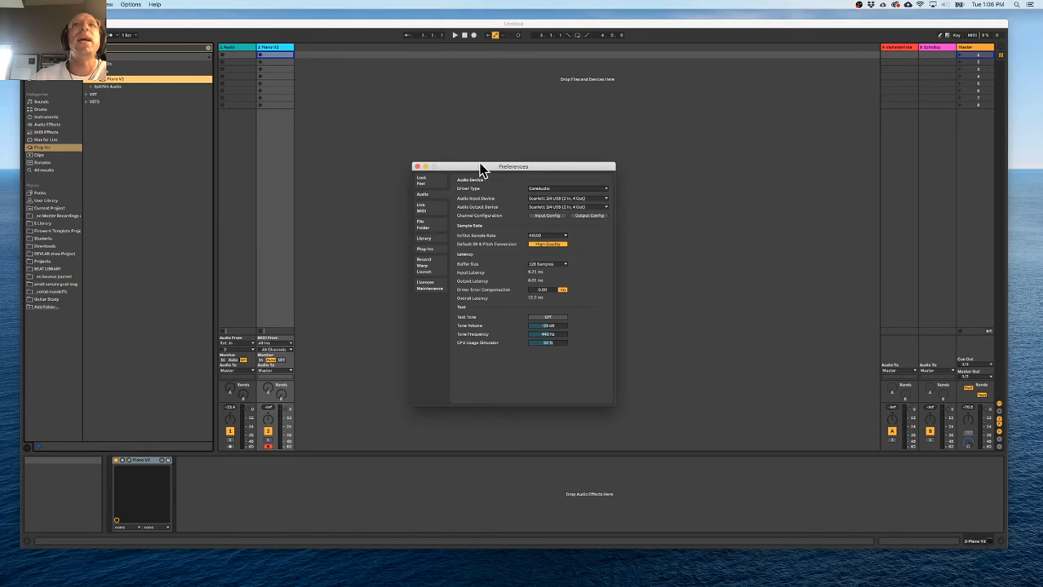
left_click_drag(471, 165, 332, 110)
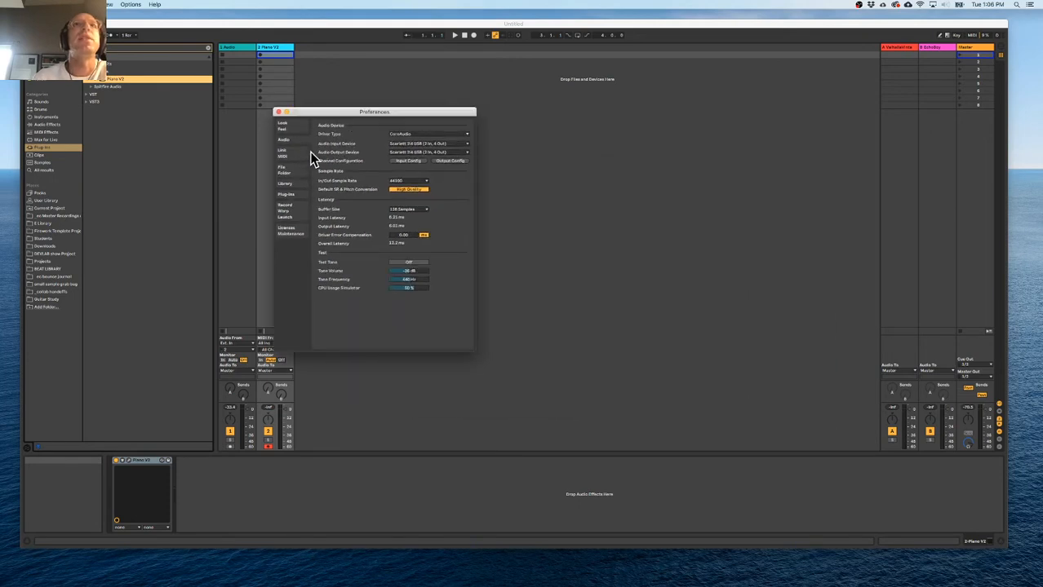
left_click(296, 154)
left_click(288, 128)
left_click_drag(411, 182, 411, 135)
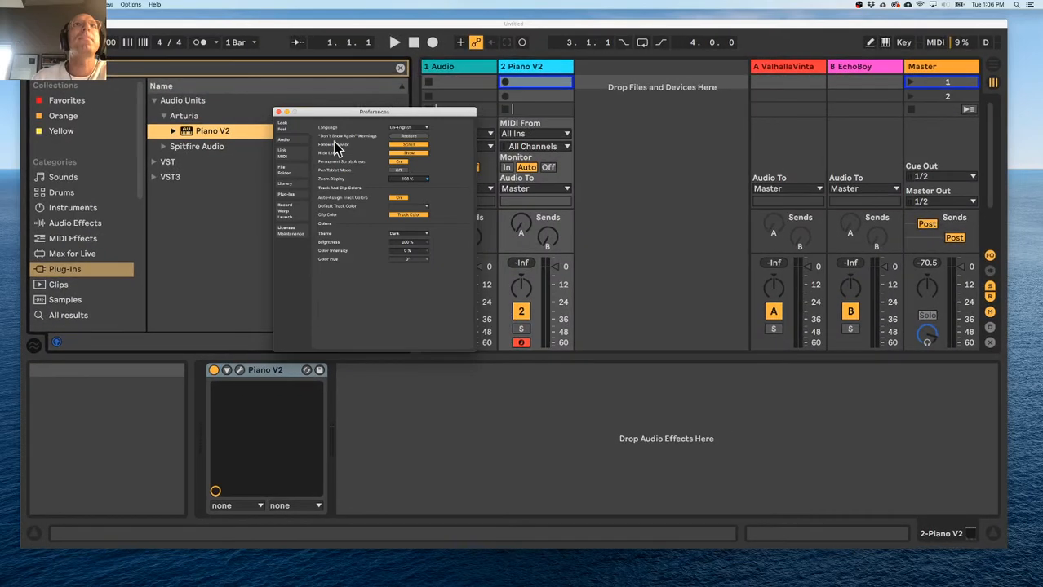
left_click(278, 112)
Clear the browser search and hide the mixer's In/Out section.
left_click(399, 68)
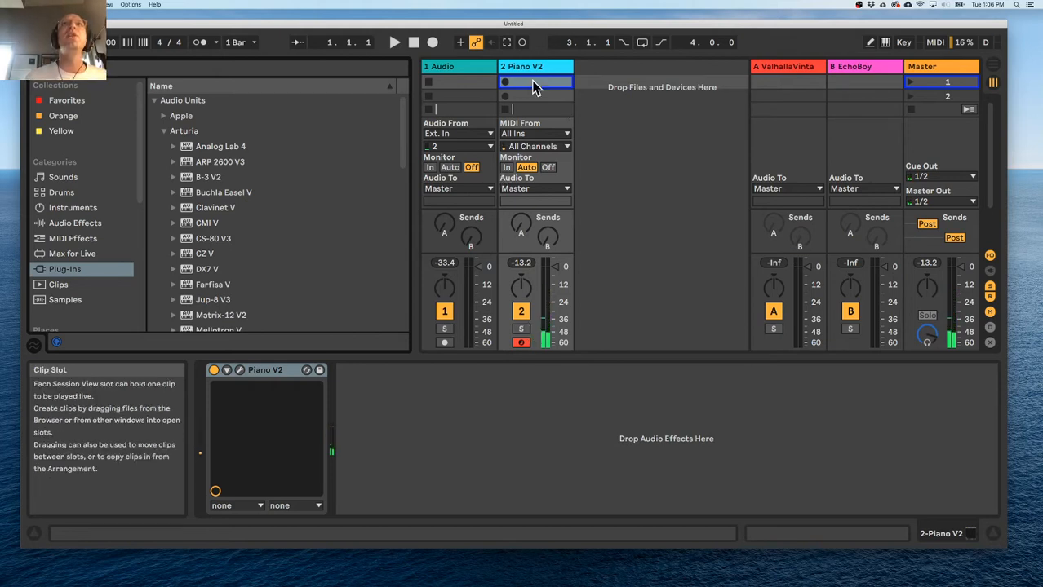
left_click(988, 257)
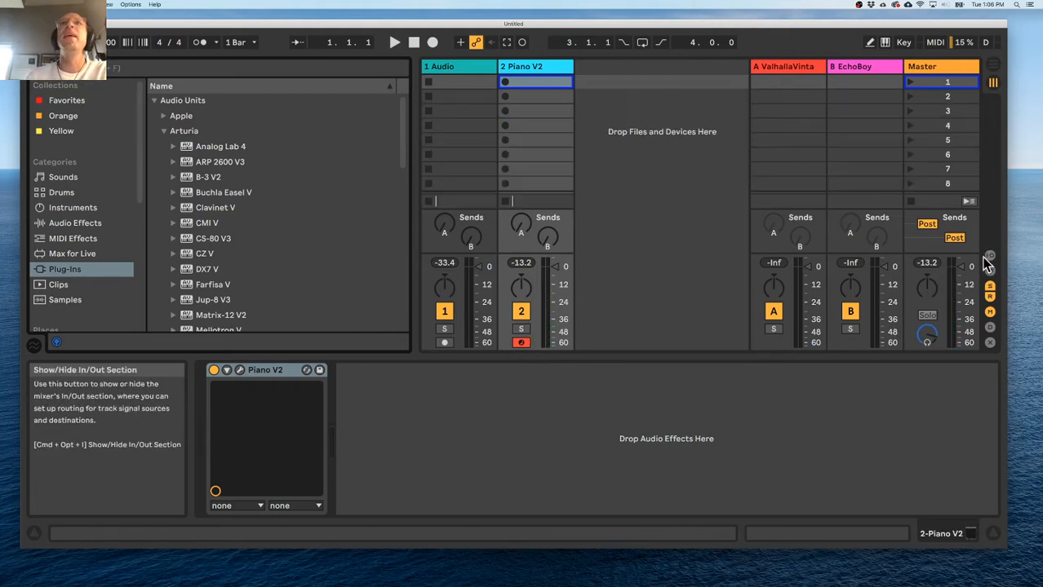
Create a one-sixteenth looping MIDI clip with a single G3 note in the Piano V2 track's first slot and audition it.
double_click(540, 81)
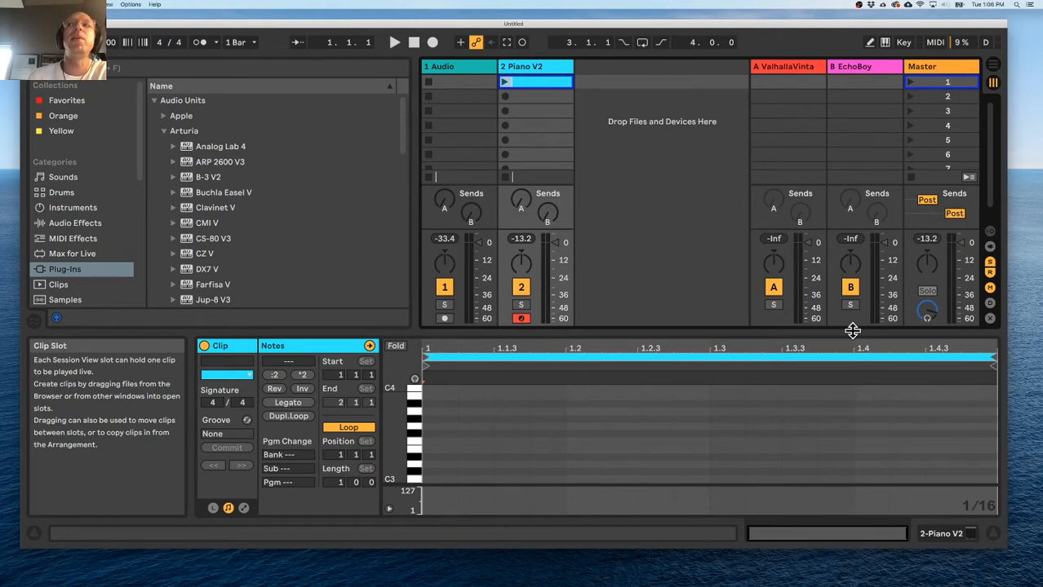
left_click_drag(992, 365, 470, 406)
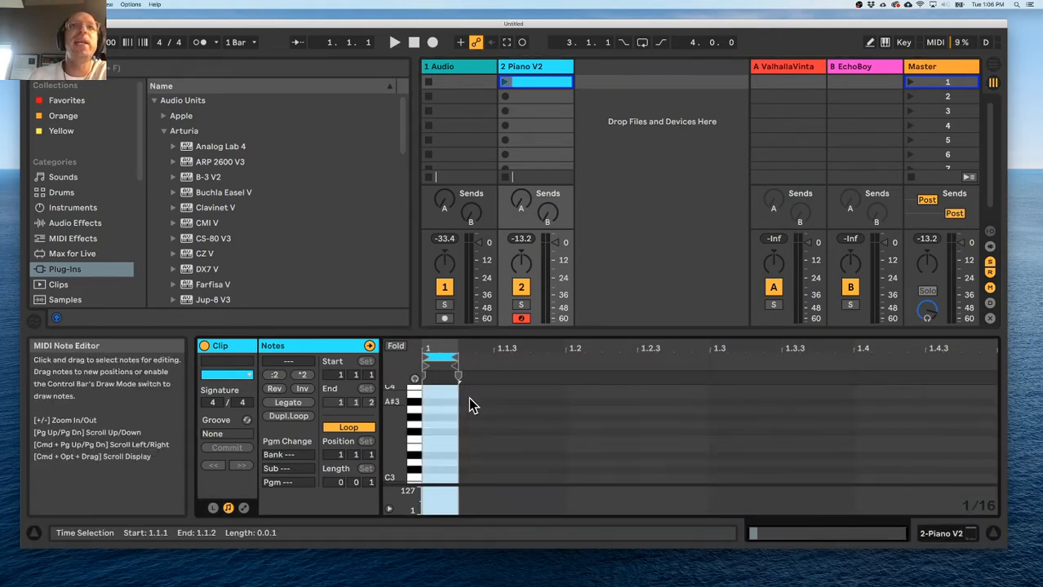
double_click(448, 426)
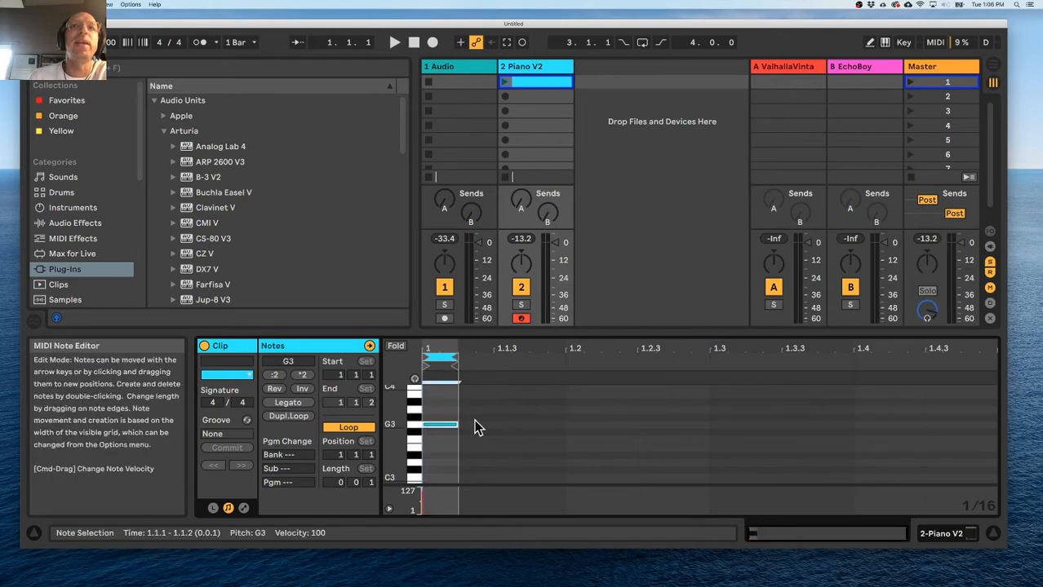
left_click(504, 82)
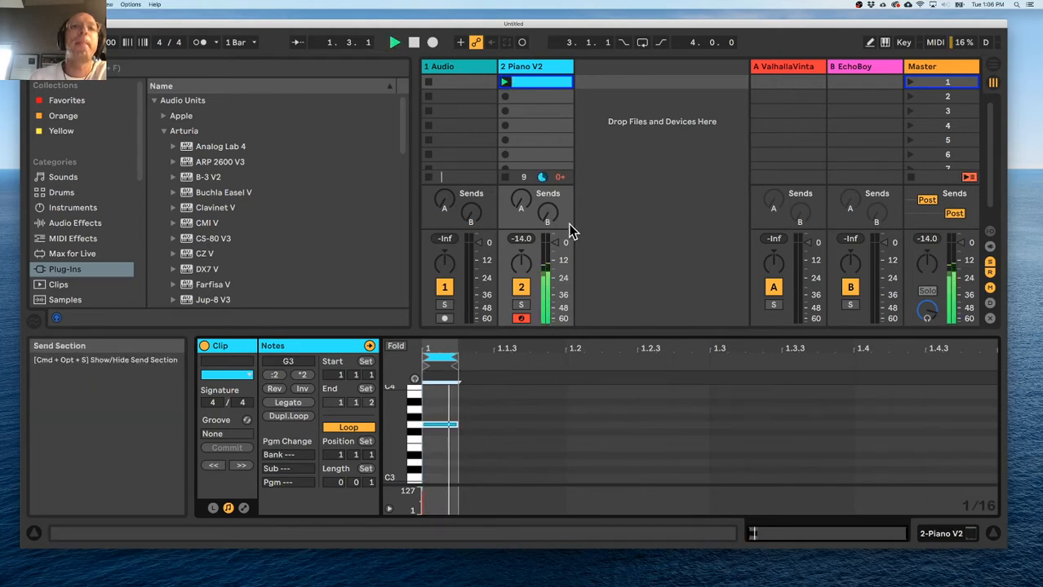
key("space")
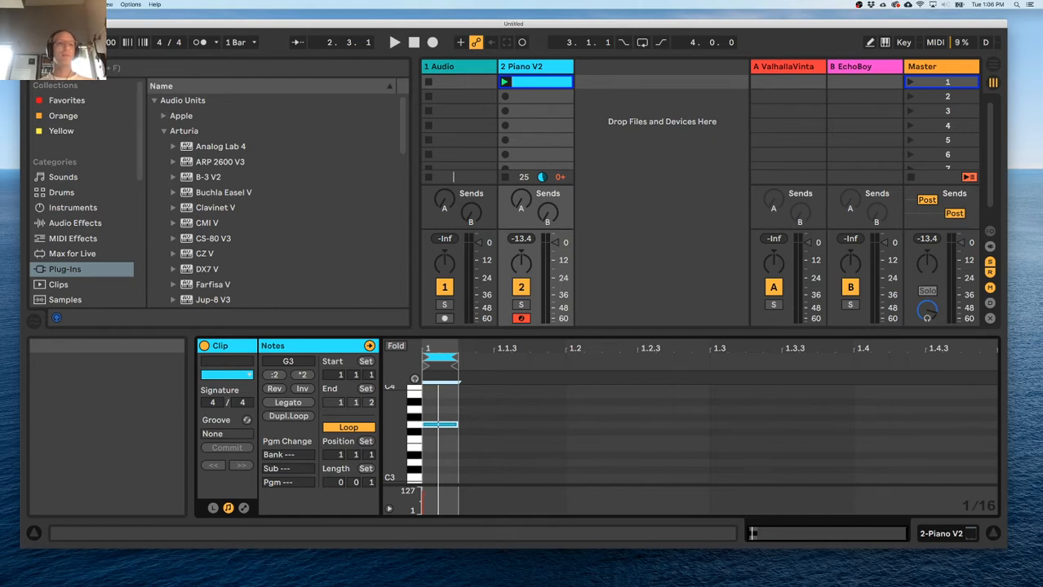
Switch to the recipe document, enlarge all its text, and highlight the Step 1 instruction about the short looping MIDI clip.
left_click_drag(522, 585, 318, 74)
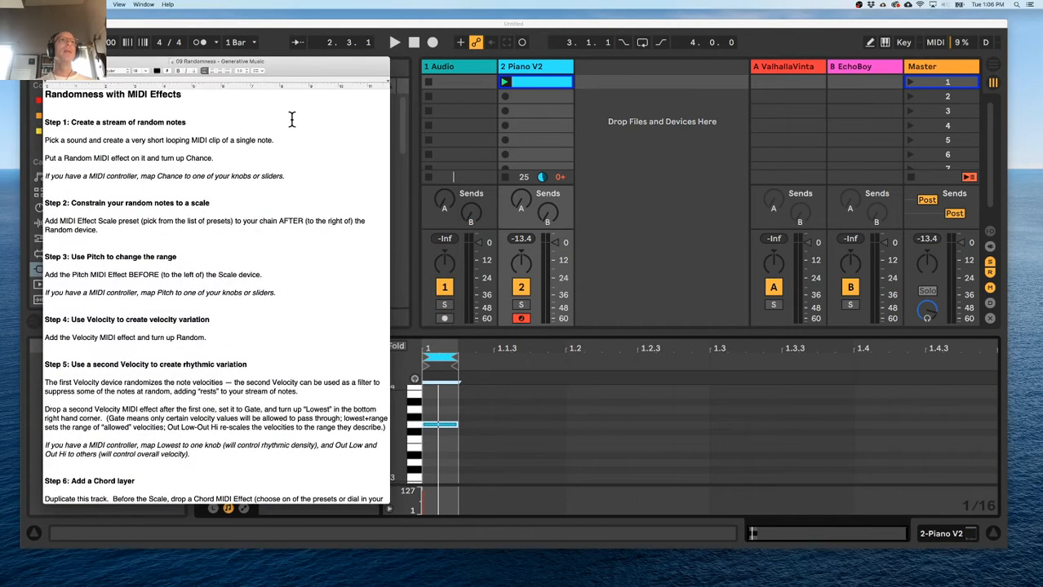
triple_click(319, 140)
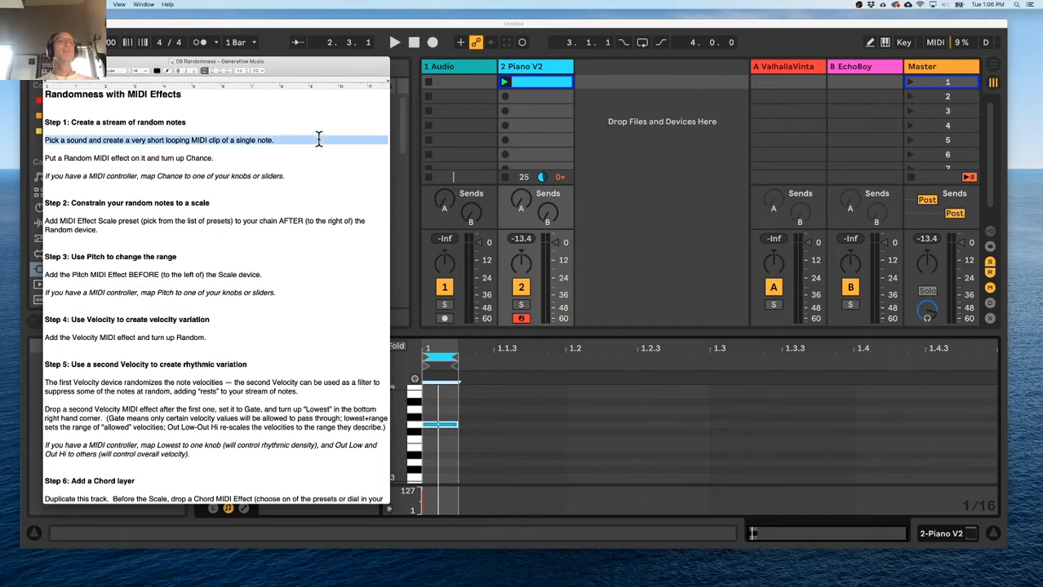
key("super+a")
key("super+plus")
key("super+plus")
key("super+plus")
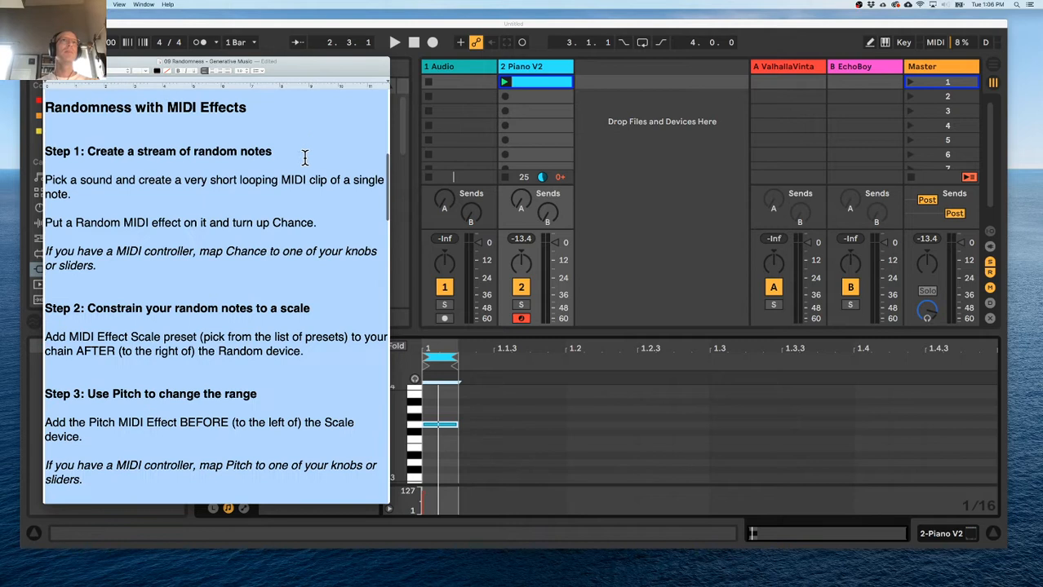
left_click(298, 181)
triple_click(298, 181)
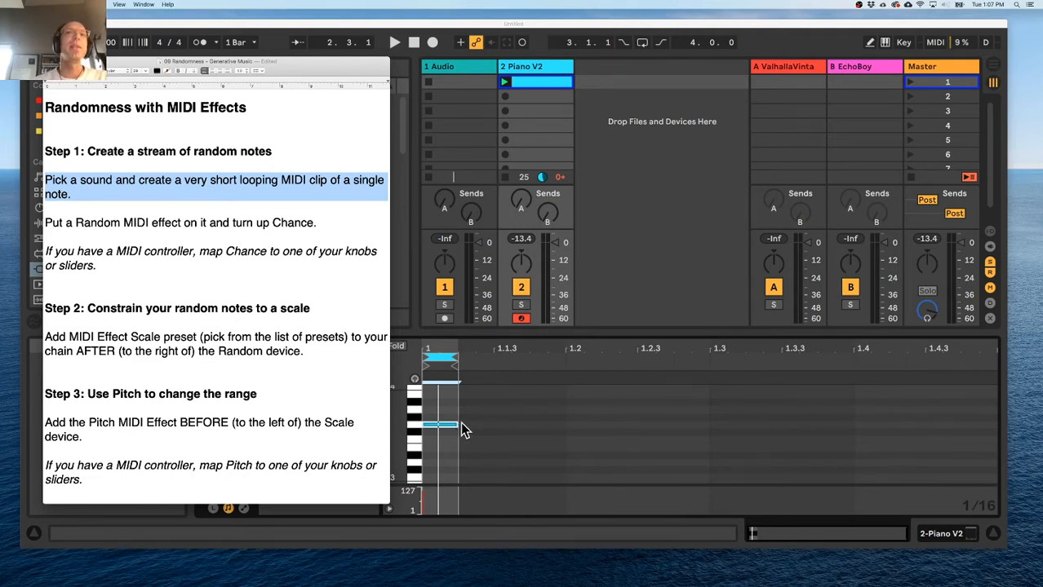
Switch back to Ableton Live and extend the Piano V2 clip's loop to one full bar.
left_click(526, 385)
left_click_drag(456, 356, 994, 359)
left_click(454, 430)
Duplicate the G3 note until sixteen sixteenth notes fill the bar, and audition the clip.
left_click(445, 425)
key("super+d")
key("super+d")
key("super+d")
key("super+d")
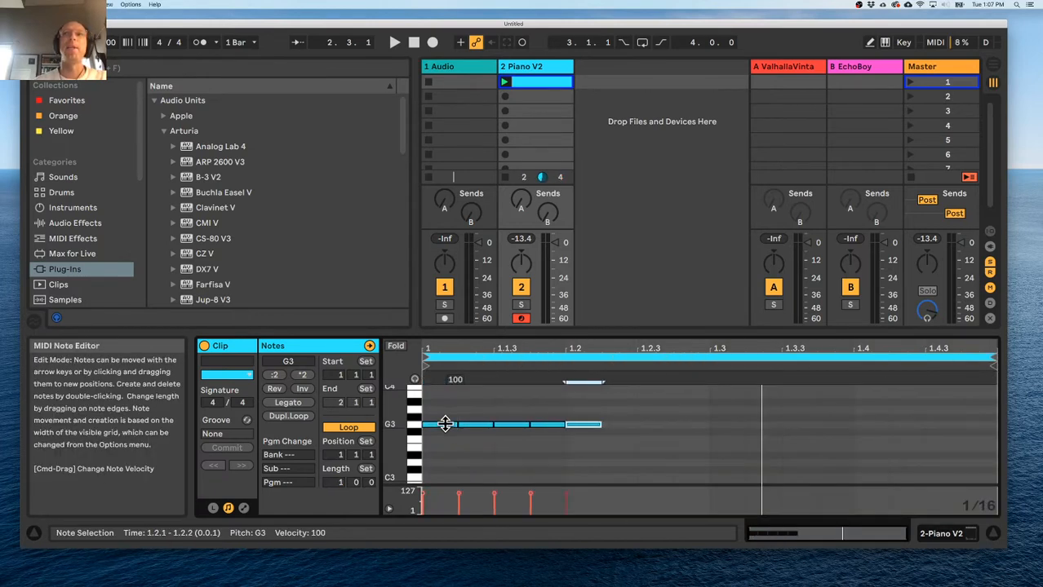
key("super+d")
key("super+d")
key("super+d")
key("super+d")
key("super+d")
key("super+d")
key("super+d")
key("super+d")
key("super+d")
key("super+d")
key("super+d")
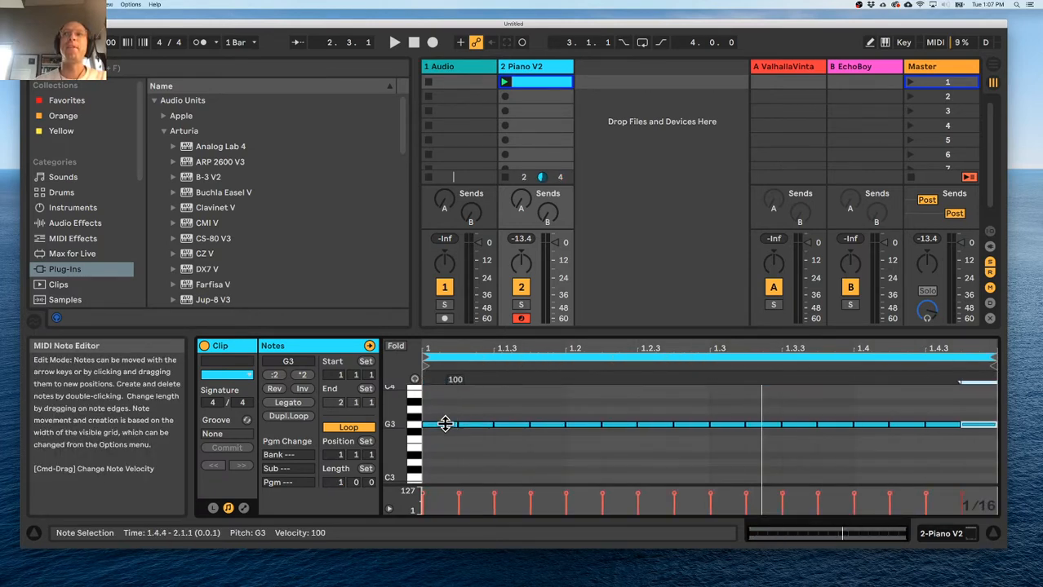
left_click(503, 82)
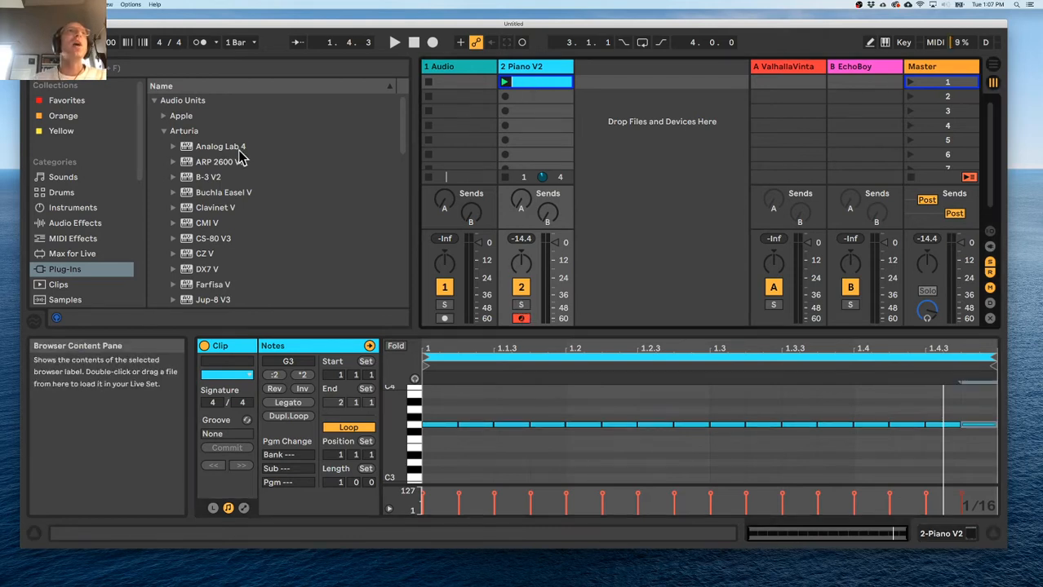
Add the Random MIDI effect to the Piano V2 track, in front of the piano instrument.
left_click(84, 237)
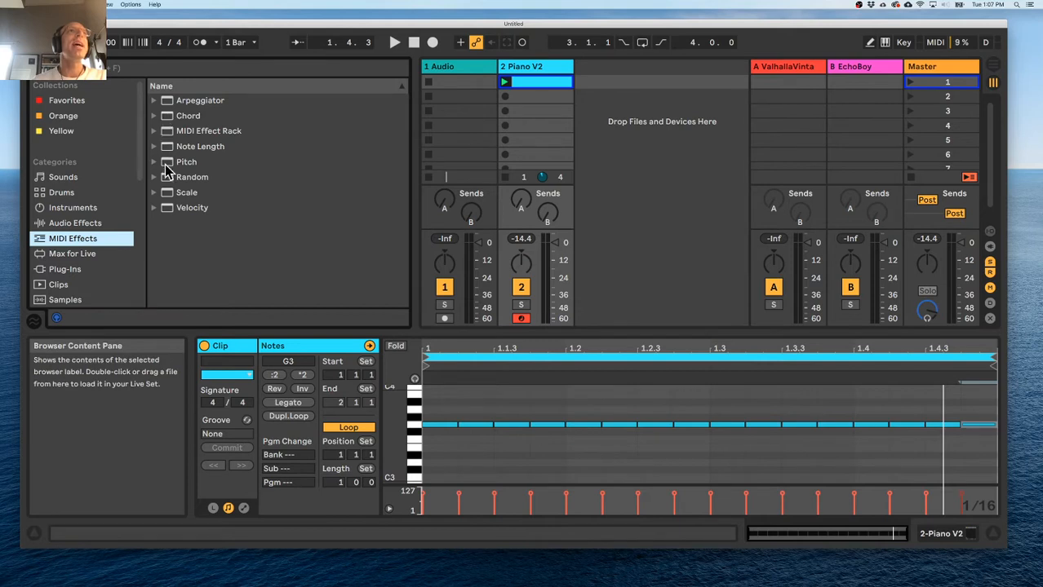
left_click(174, 180)
left_click(82, 239)
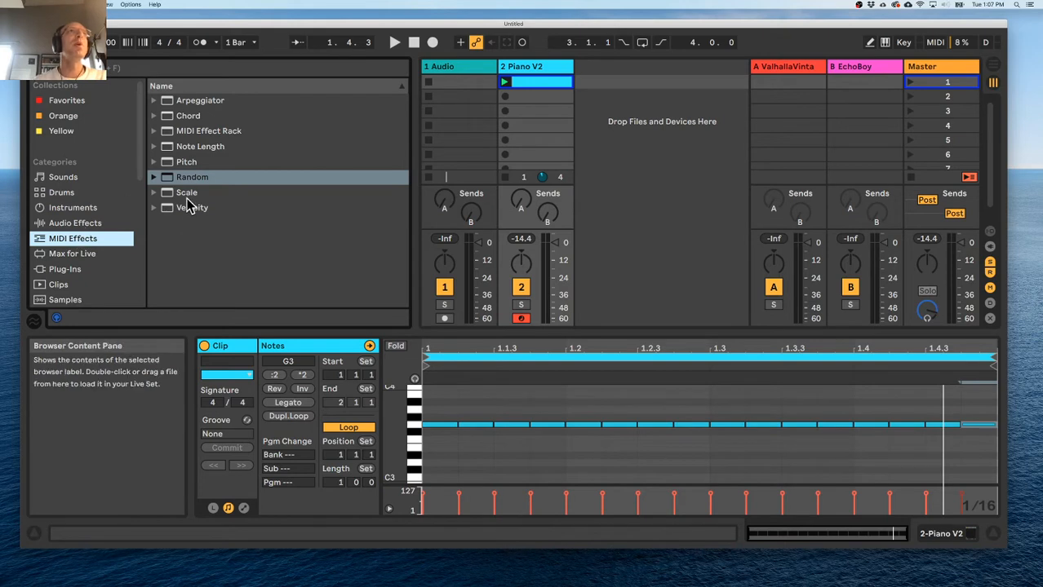
left_click_drag(167, 183, 527, 66)
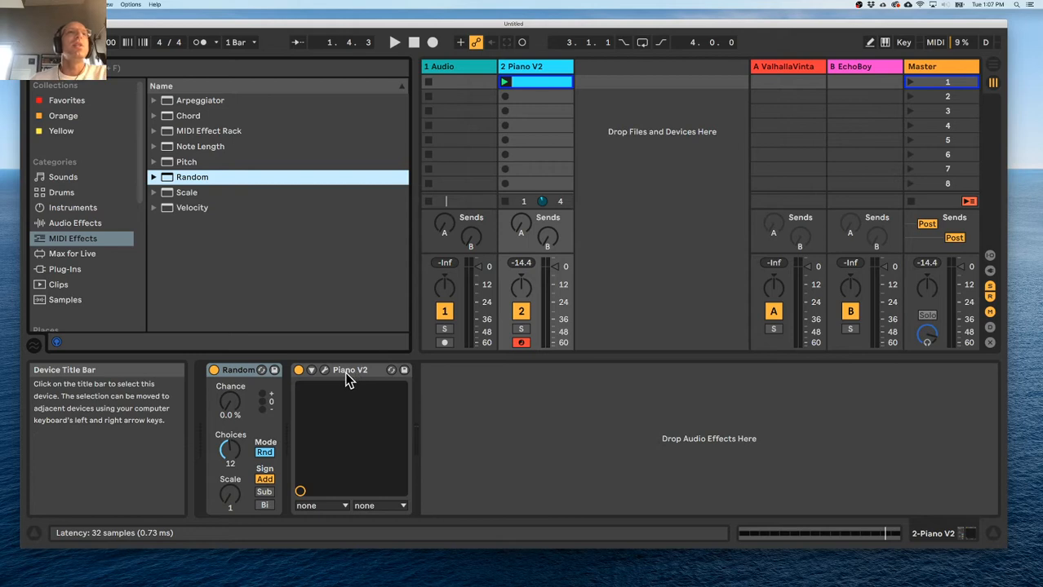
left_click(230, 373)
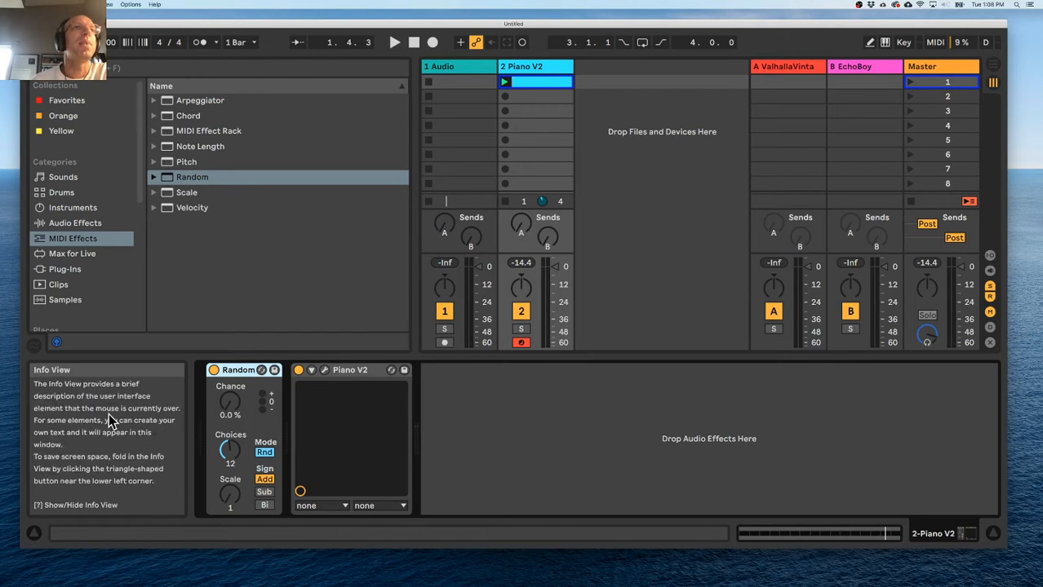
Hide the Info View and select the Random device in the Piano V2 track's chain.
left_click(29, 532)
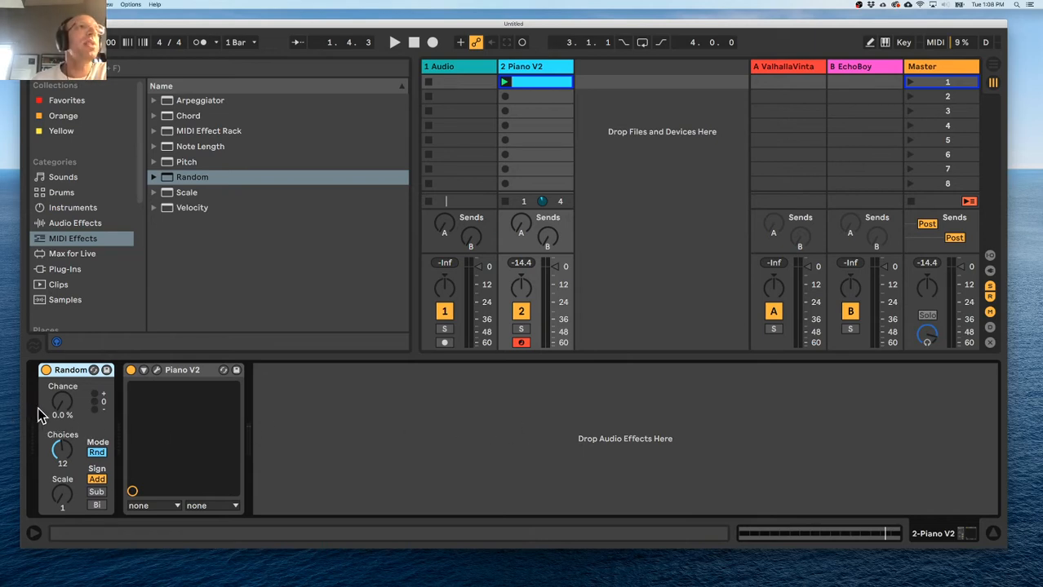
left_click(172, 374)
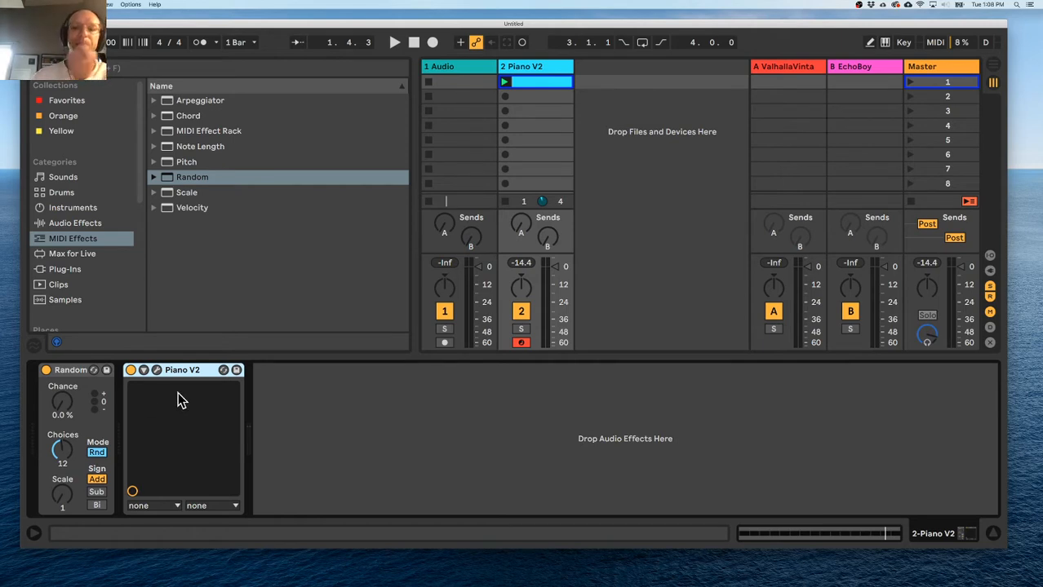
left_click(71, 378)
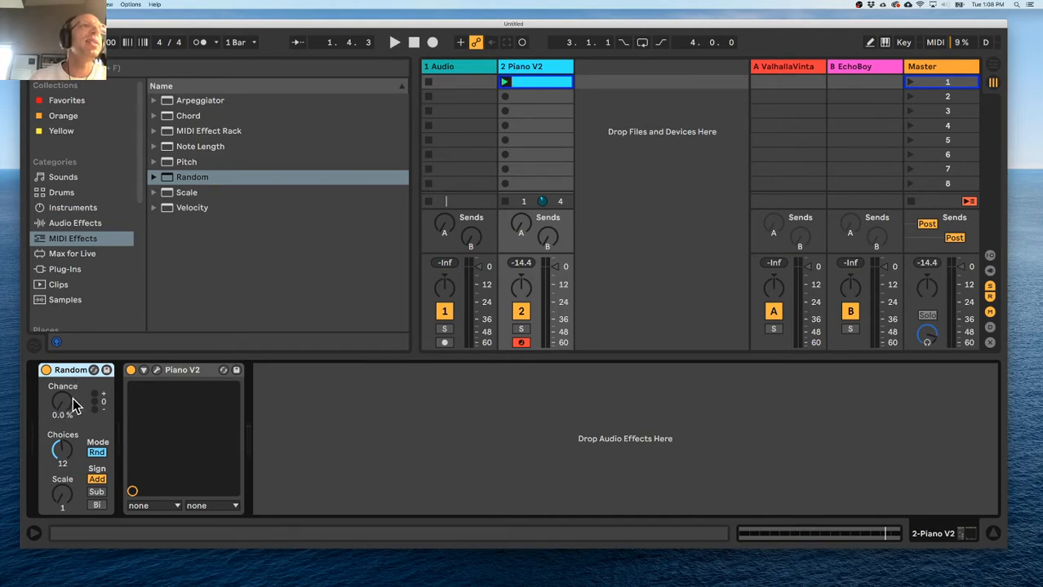
Launch the Piano V2 clip, sweep Random's Chance up to 91% and back to 0%, and stop playback.
left_click(503, 82)
left_click_drag(62, 402, 62, 350)
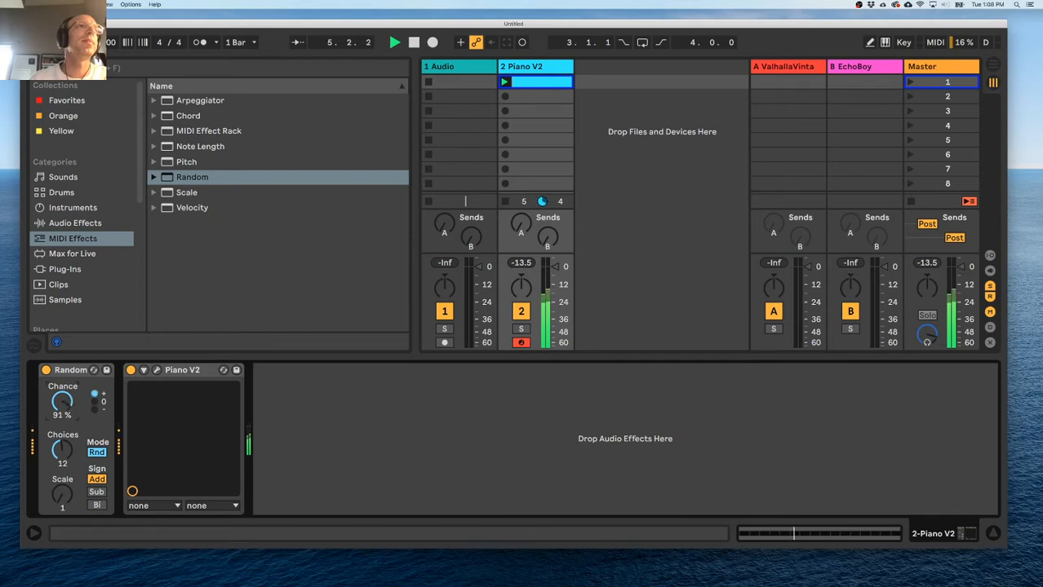
left_click_drag(58, 418, 57, 417)
left_click_drag(63, 401, 63, 491)
left_click_drag(63, 402, 63, 405)
key("space")
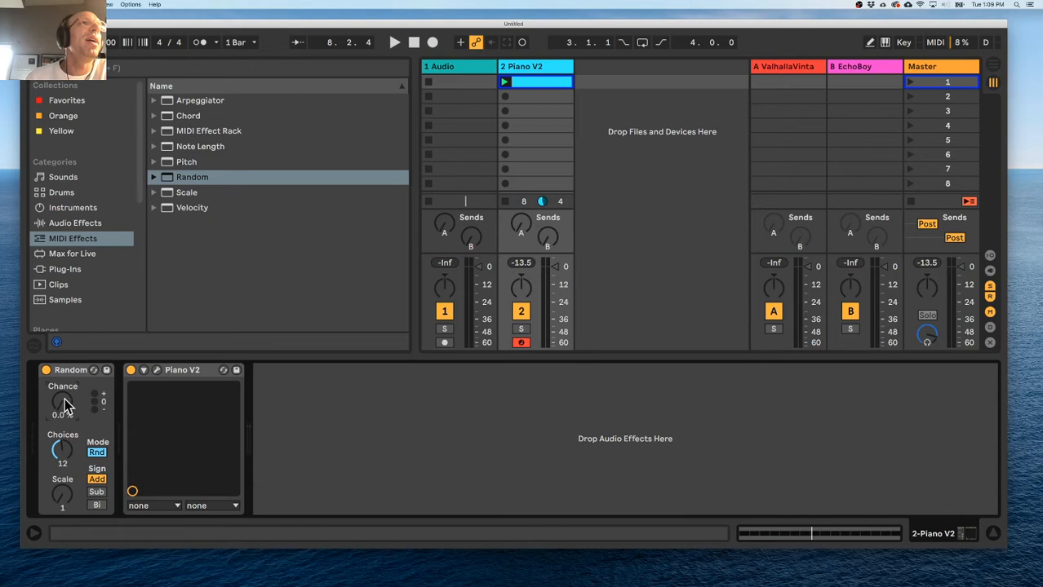
Set Random's Chance to 100% with 12 Choices and switch its Sign to Bi.
left_click_drag(61, 402, 99, 403)
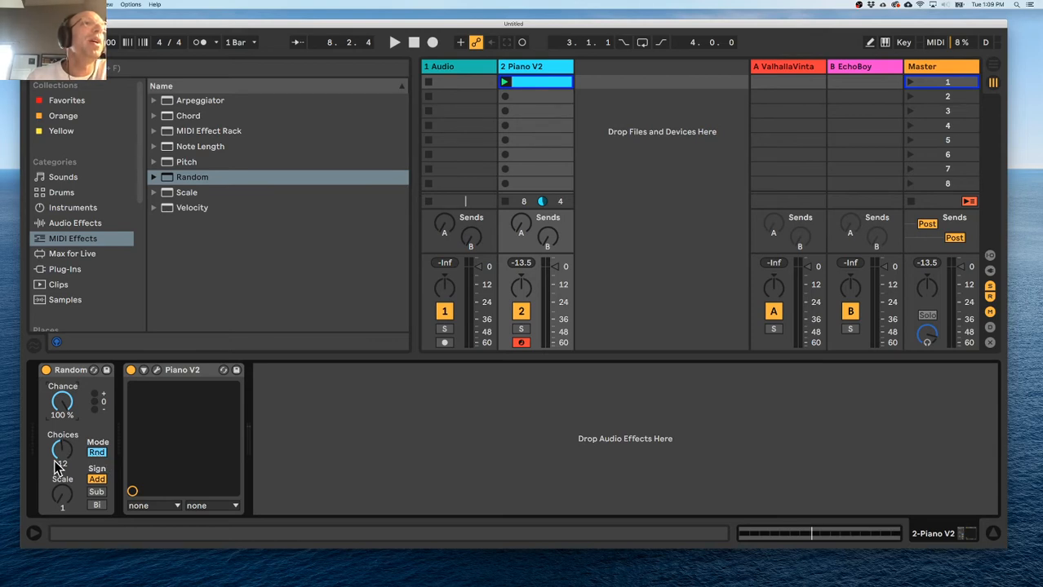
left_click_drag(58, 463, 59, 456)
left_click_drag(62, 450, 62, 443)
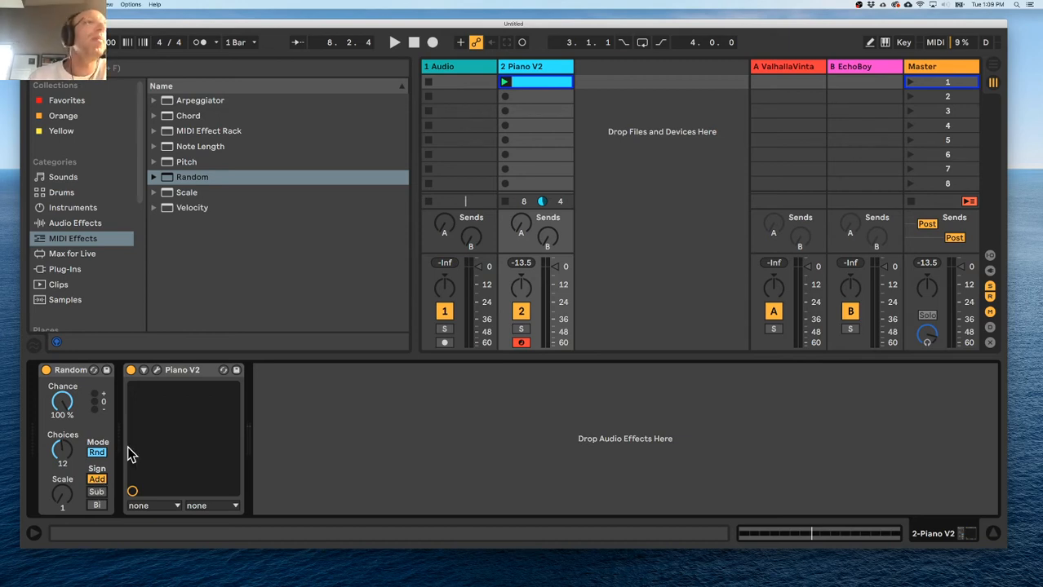
left_click(96, 492)
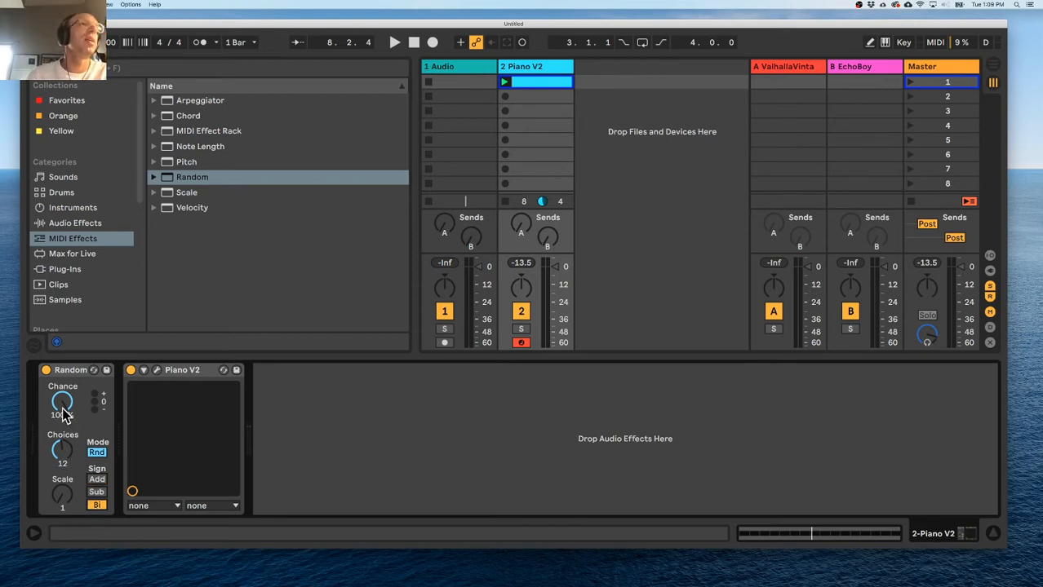
Reset Random's Chance to 0%, set Sign to Sub, and raise Chance to 100% while the clip plays.
left_click_drag(63, 407, 63, 497)
left_click(100, 492)
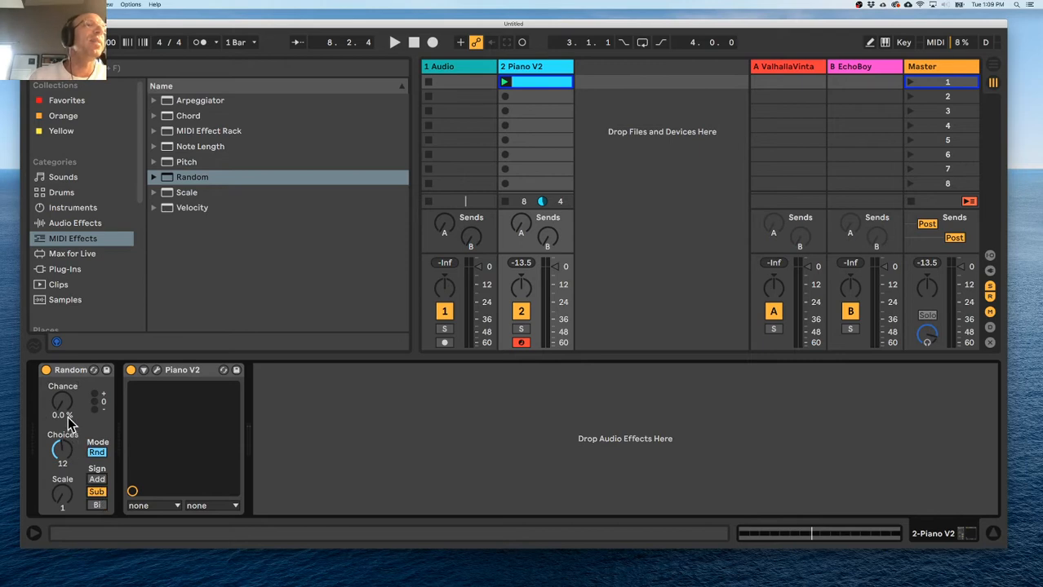
key("space")
left_click_drag(68, 417, 68, 410)
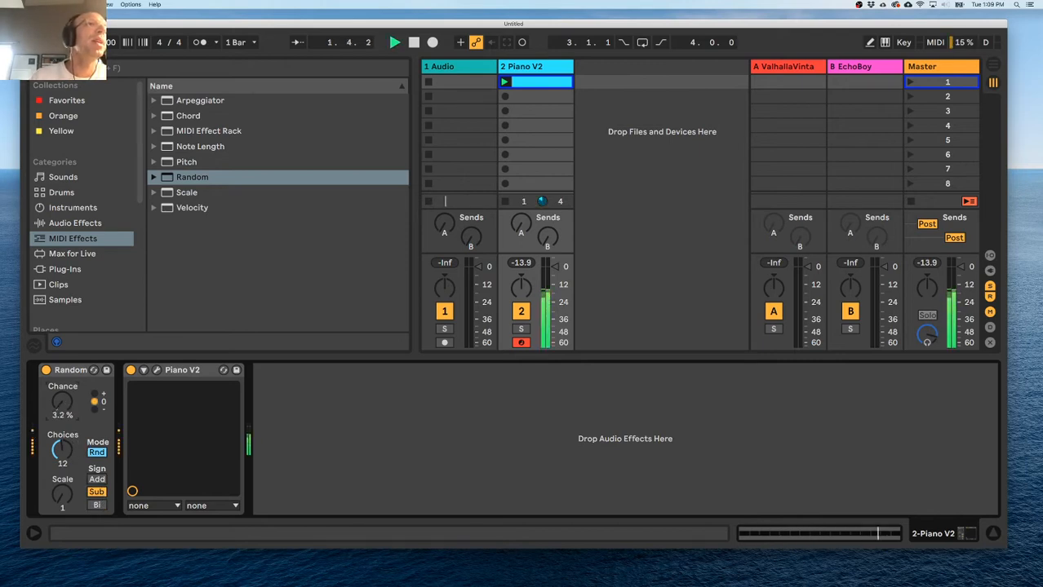
left_click_drag(68, 411, 64, 401)
left_click_drag(63, 461, 71, 461)
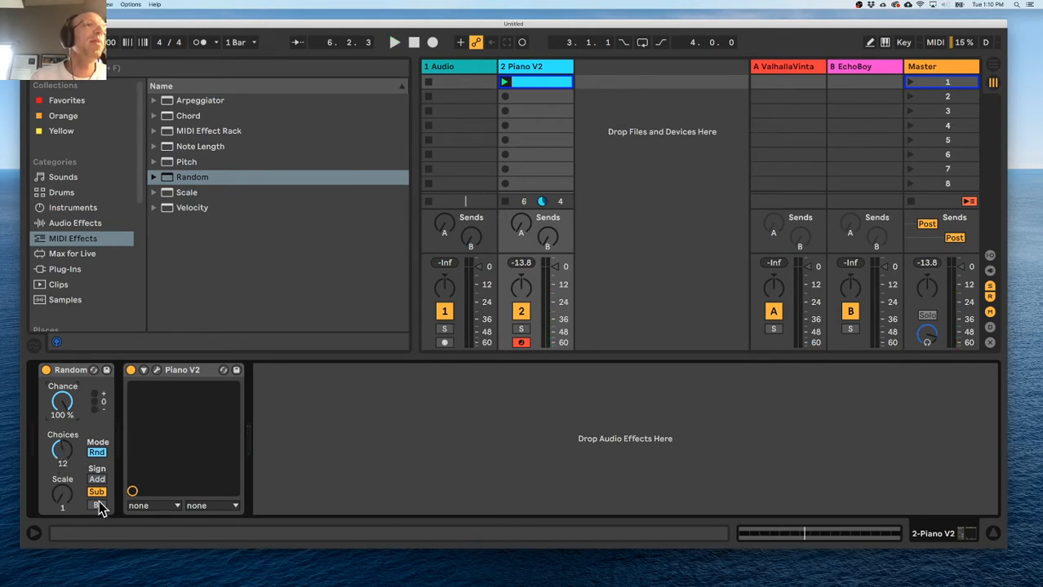
Set Random to 3 Choices, Scale 12 and Sign Add, and raise Chance to 80% while auditioning the clip.
left_click_drag(68, 412, 71, 483)
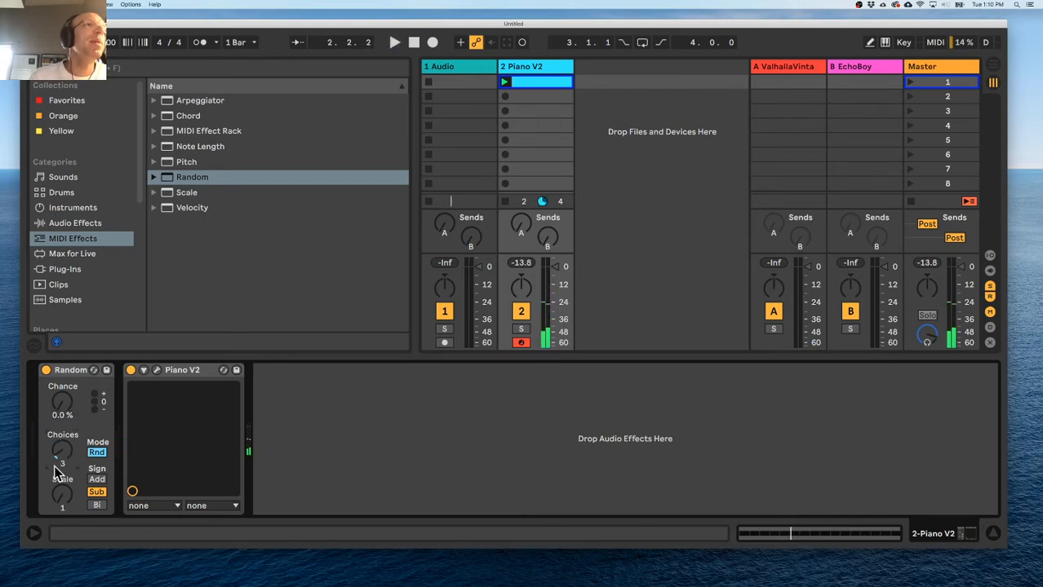
left_click(96, 479)
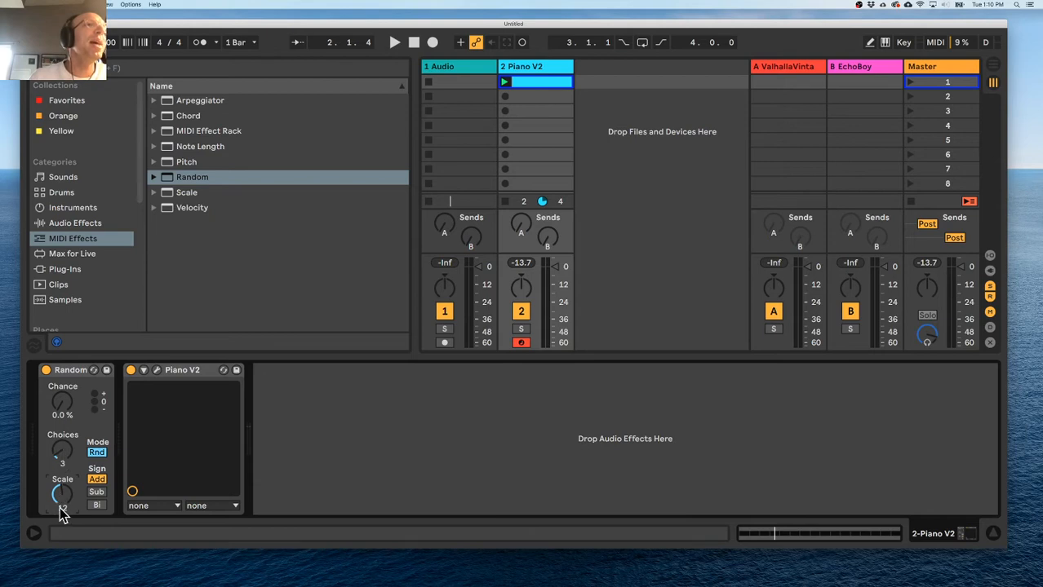
left_click_drag(68, 409, 62, 351)
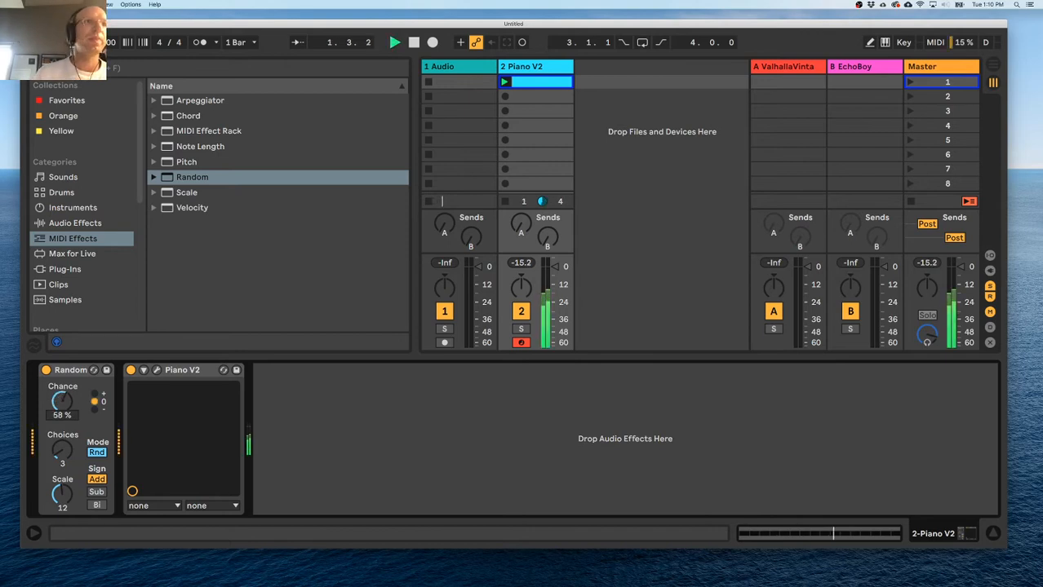
left_click_drag(62, 400, 74, 408)
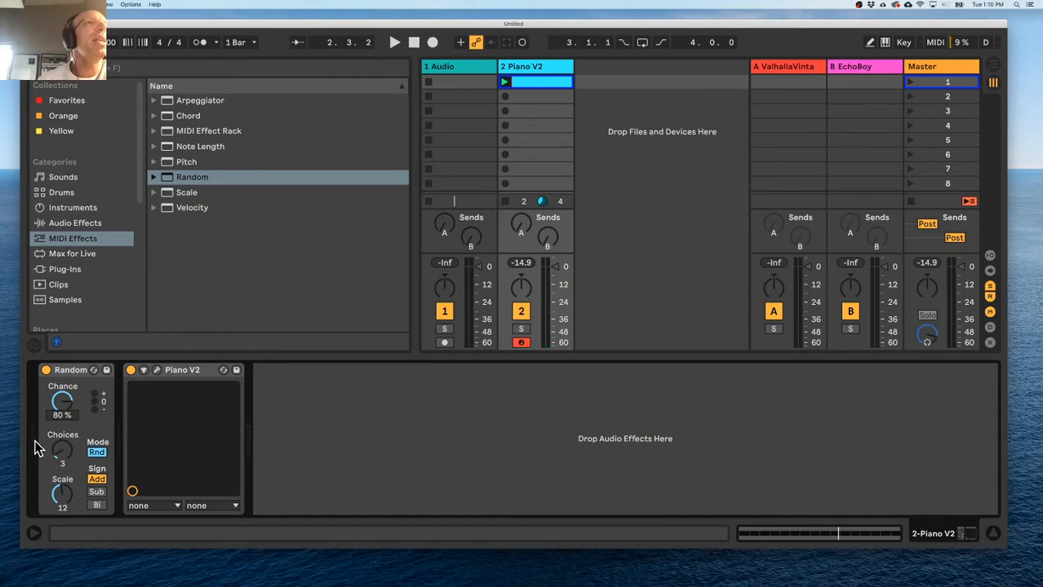
Open the Piano V2 clip, examine its repeated G3 notes against the piano keys, and return to the track's devices.
left_click(541, 83)
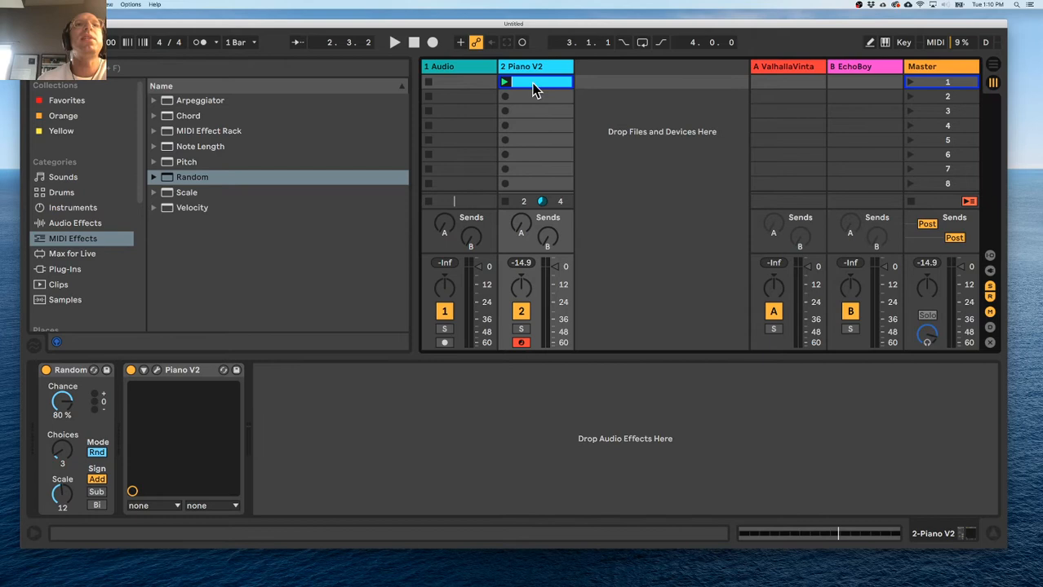
double_click(541, 85)
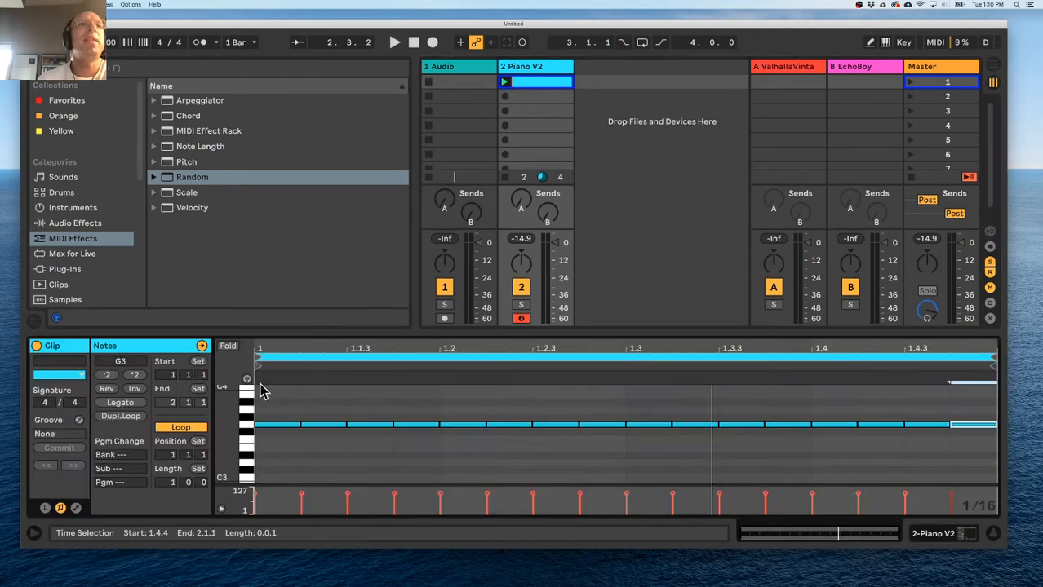
left_click(250, 433)
scroll(257, 424, "up", 3)
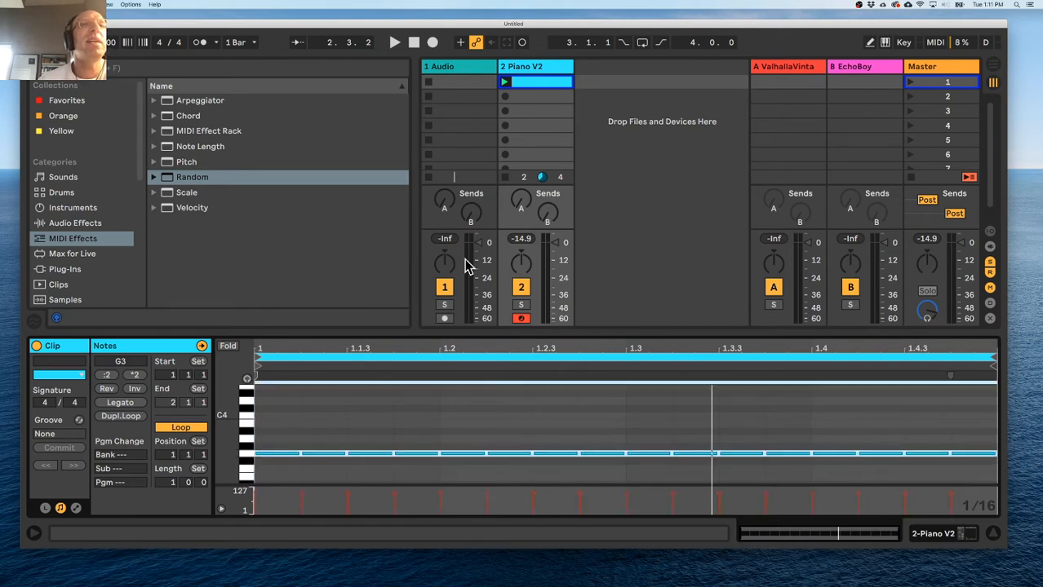
left_click(526, 69)
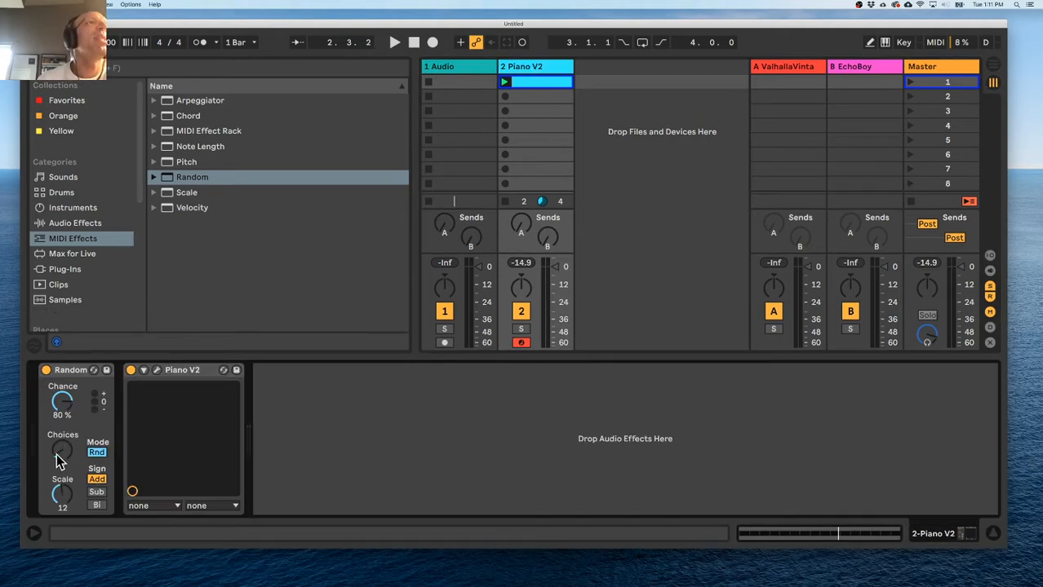
Keep Random's Sign on Add, set Scale to 3, audition the clip, and raise Scale to 5.
left_click(96, 493)
left_click(97, 480)
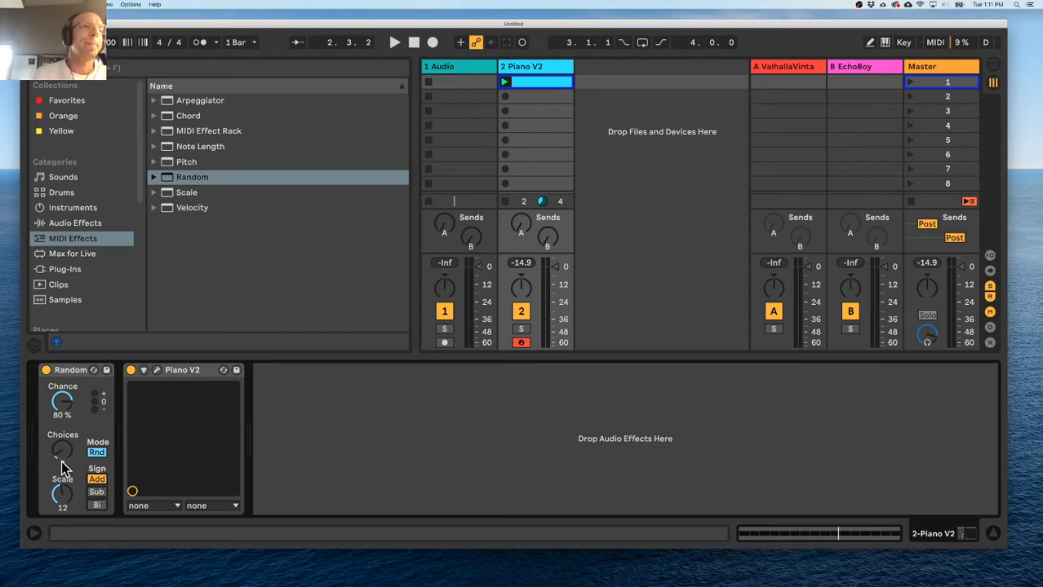
key("space")
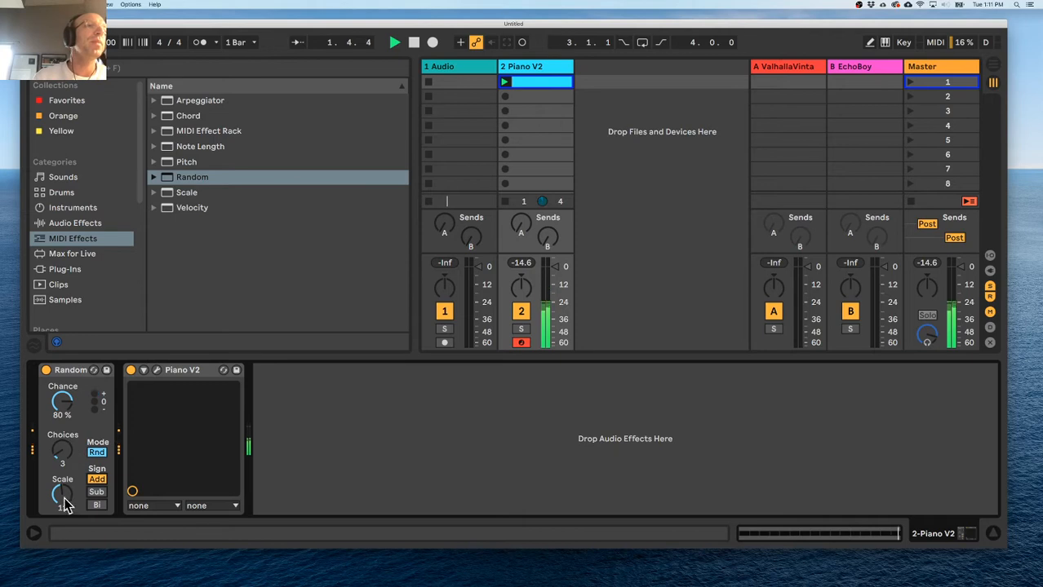
key("space")
left_click_drag(58, 497, 58, 511)
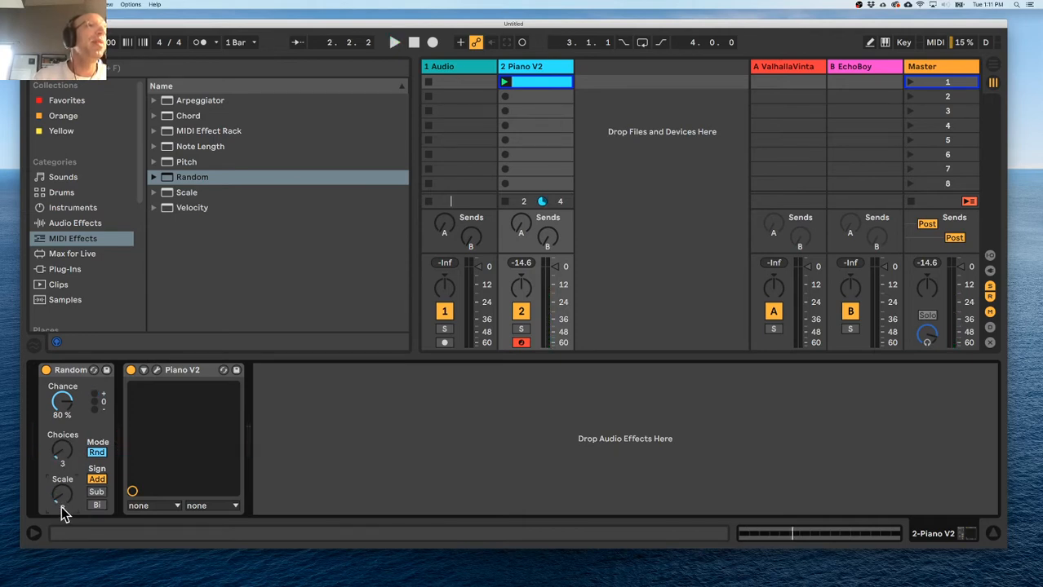
key("space")
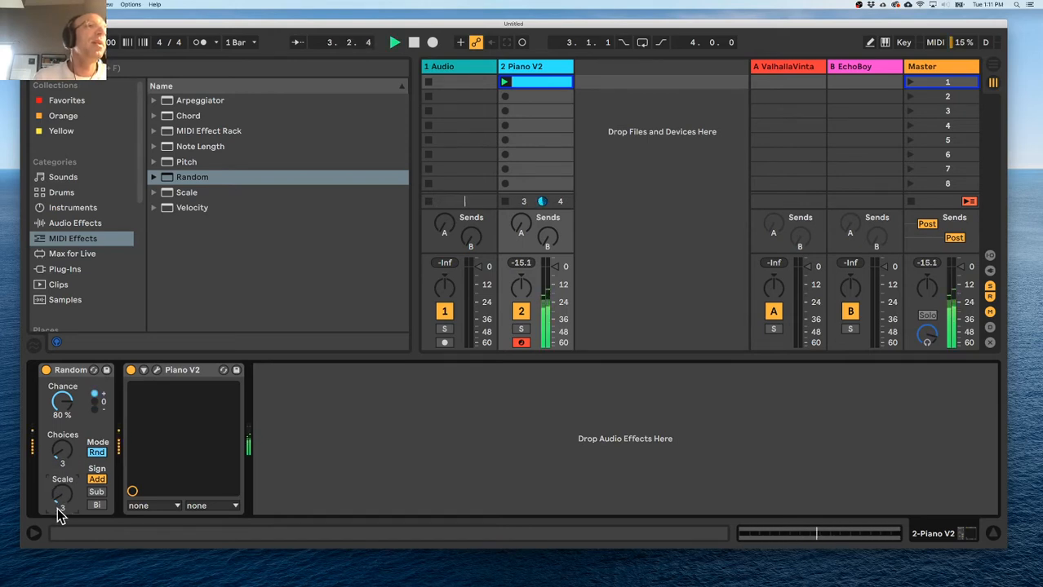
left_click_drag(62, 506, 62, 489)
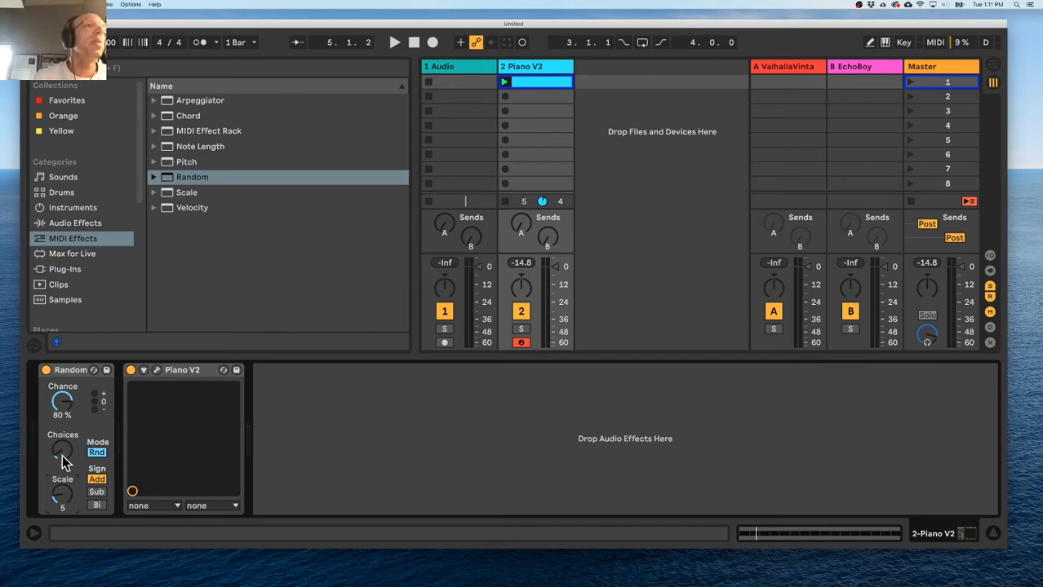
Switch Random's Mode to Alt, set Chance to 41%, Choices to 12 and Scale to 1, and audition the clip.
left_click(102, 454)
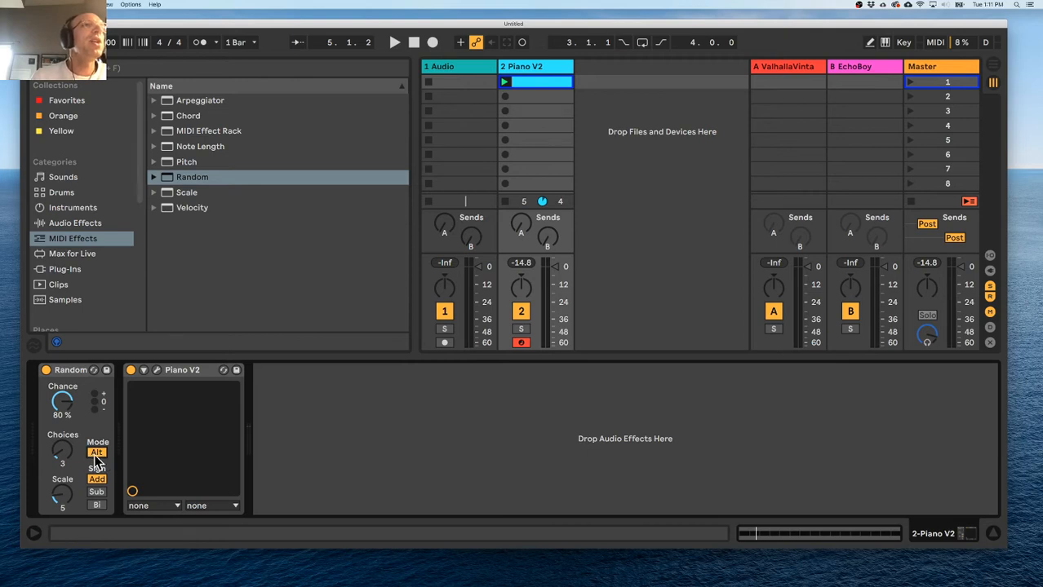
left_click_drag(70, 418, 70, 416)
left_click_drag(61, 451, 61, 436)
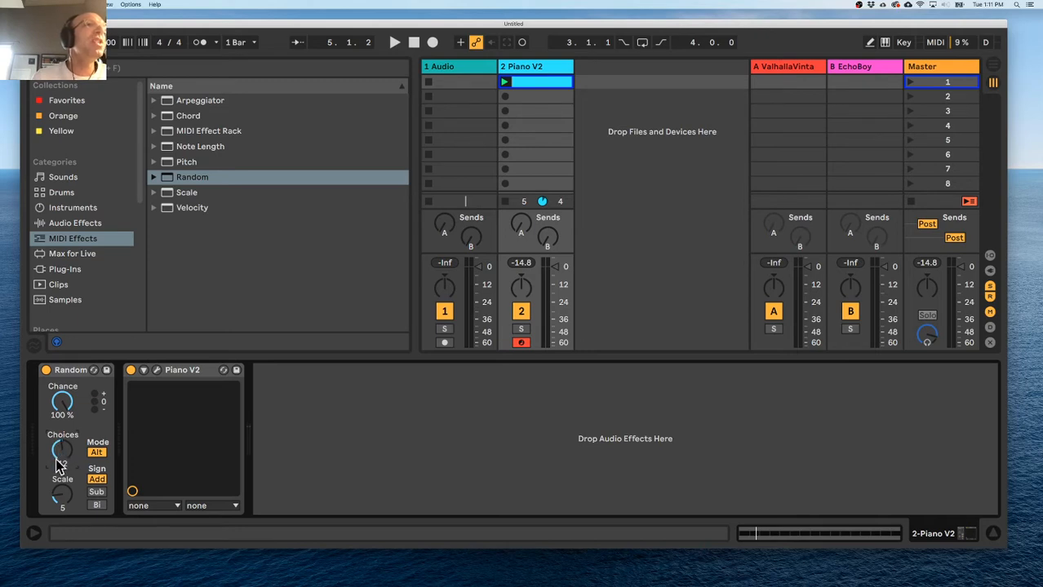
mouse_move(65, 403)
left_mouse_down()
mouse_move(66, 424)
mouse_move(68, 400)
left_mouse_up()
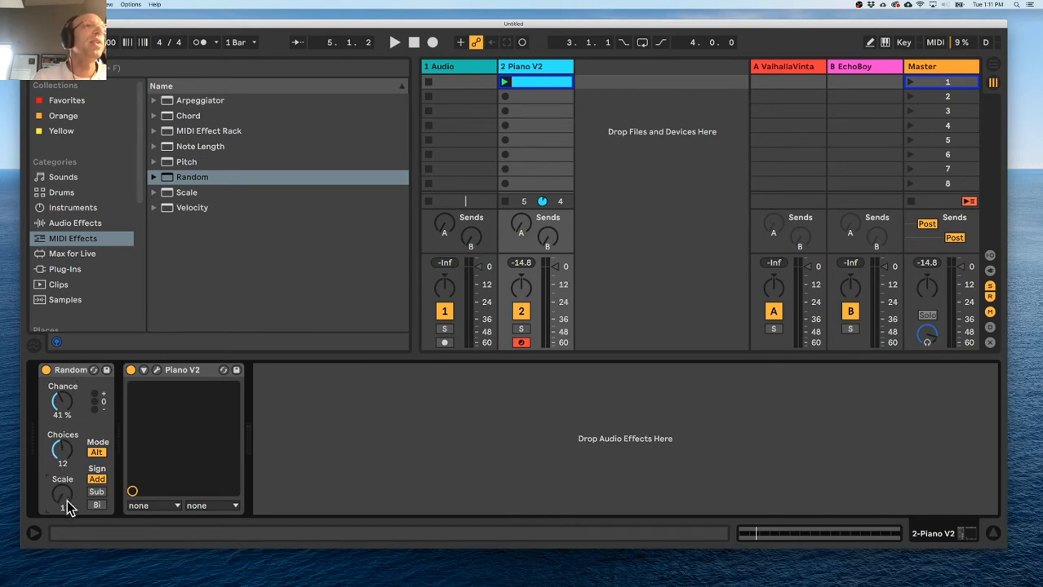
key("space")
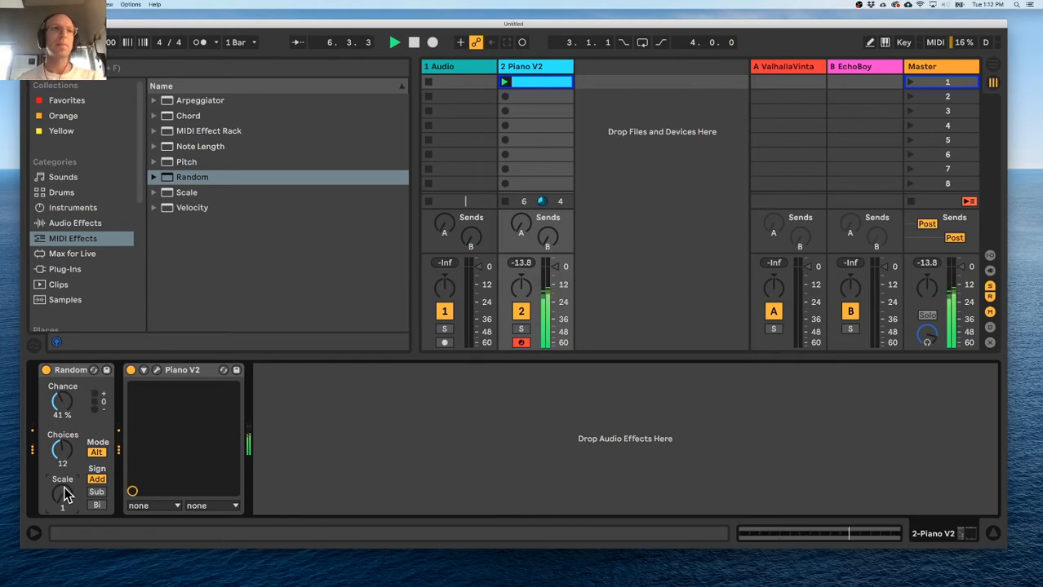
Stop playback and set Random's Chance to 56%, Choices to 10 and Scale to 10.
left_click(70, 370)
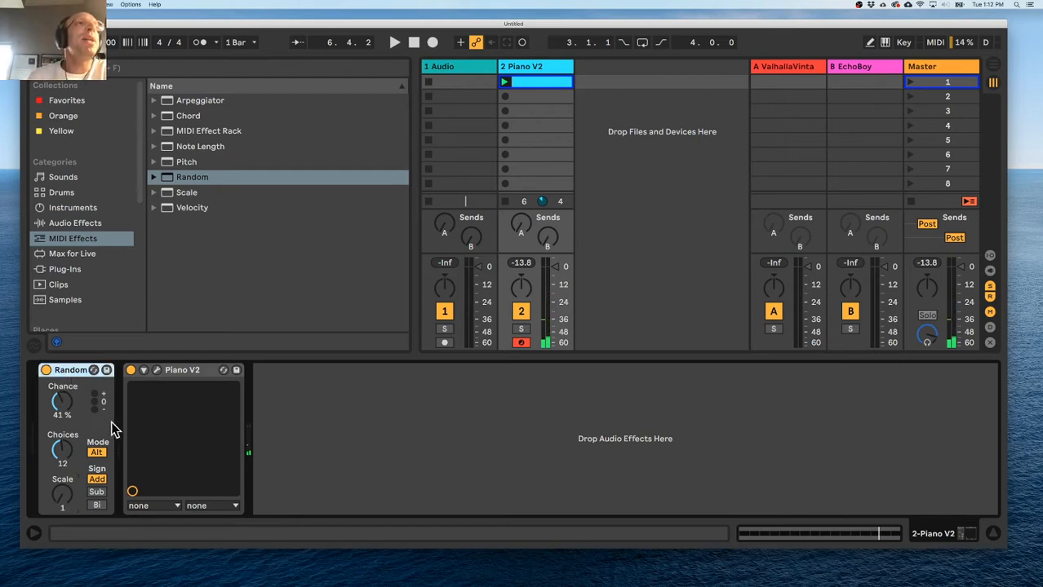
left_click_drag(59, 407, 59, 395)
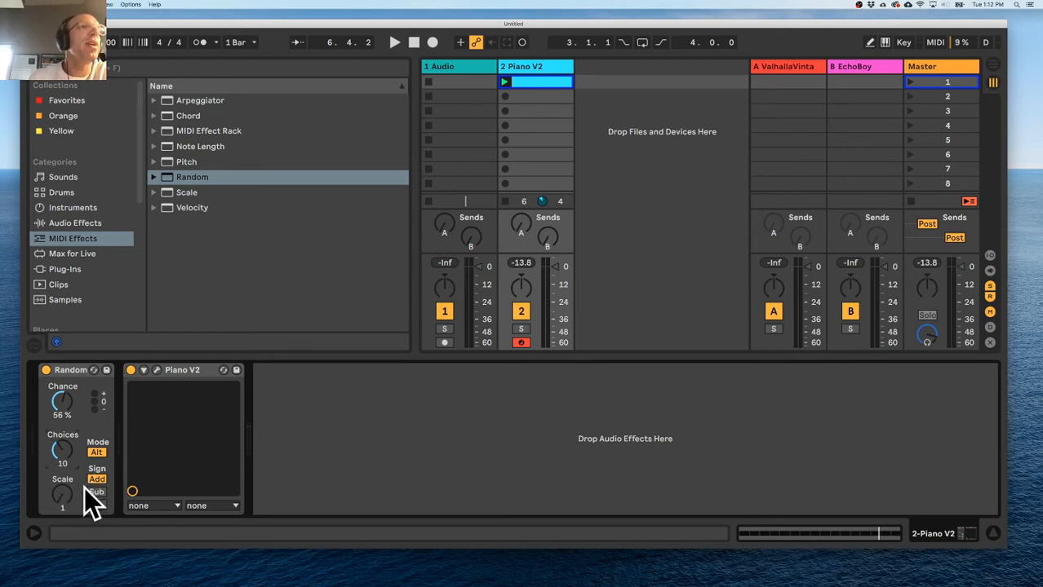
left_click_drag(63, 499, 64, 481)
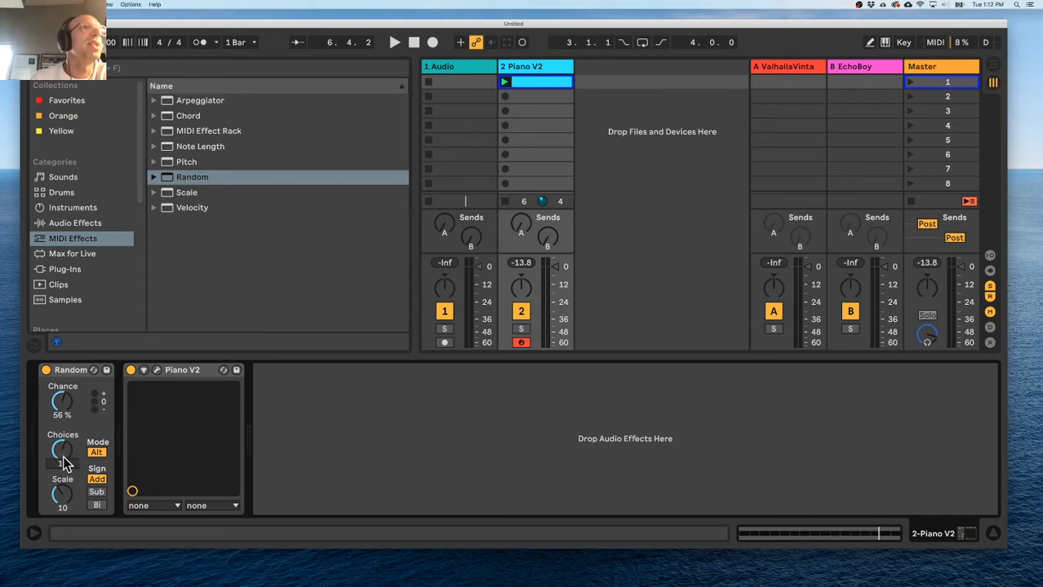
Set both Scale and Choices on the Random device to 1.
left_click_drag(59, 491, 60, 526)
left_click_drag(64, 456, 58, 485)
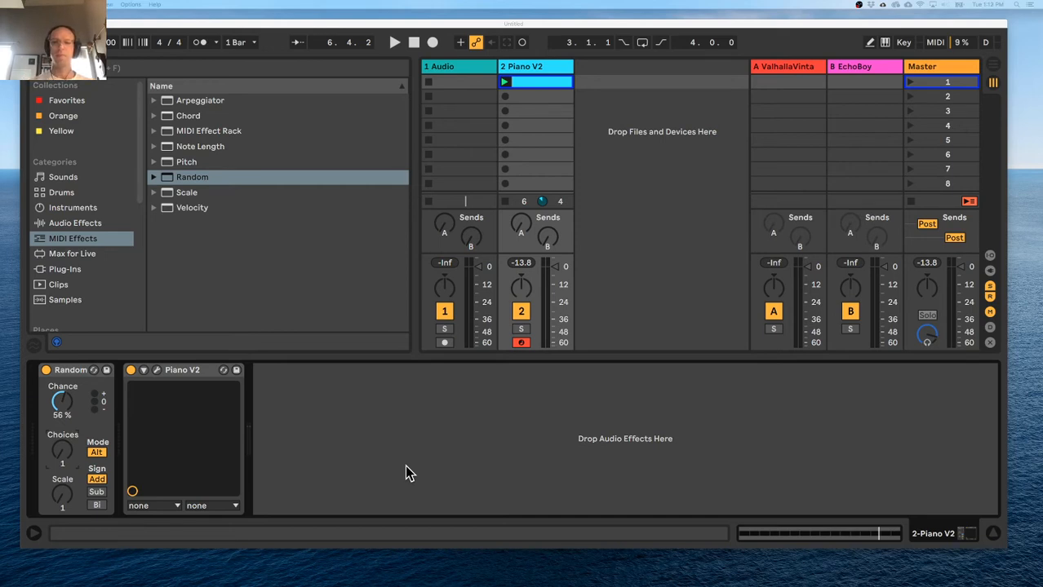
Switch to the Randomness with MIDI Effects notes, highlight the Step 1 instructions on Chance and controller mapping, and return to Ableton Live.
key("super+Tab")
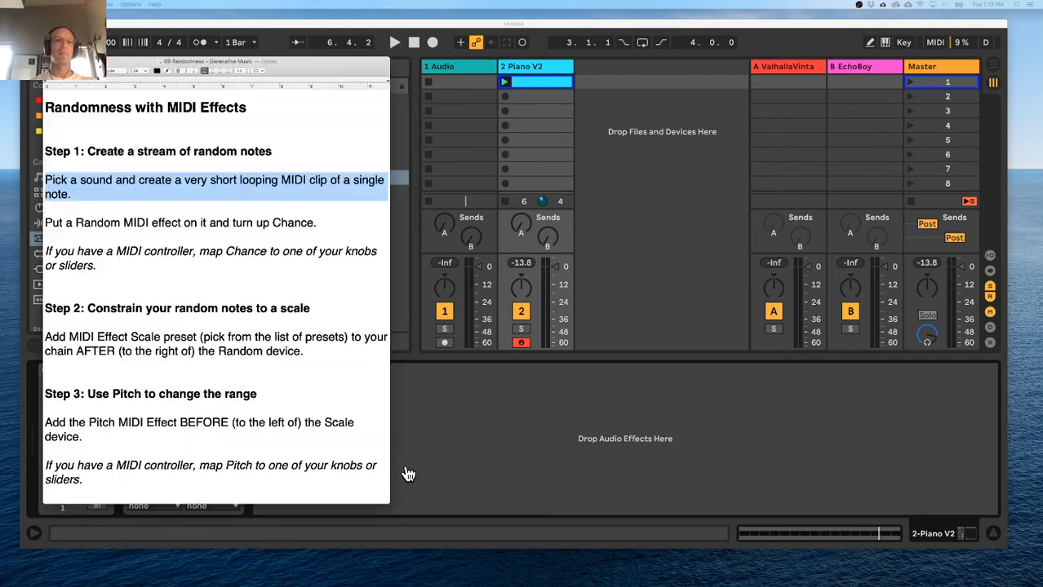
triple_click(172, 222)
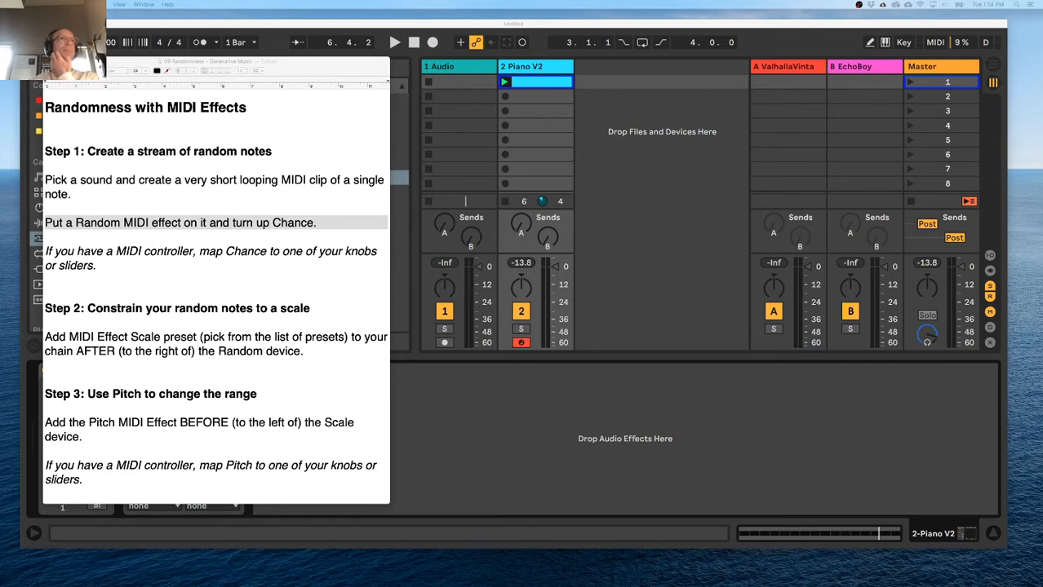
left_click(189, 268)
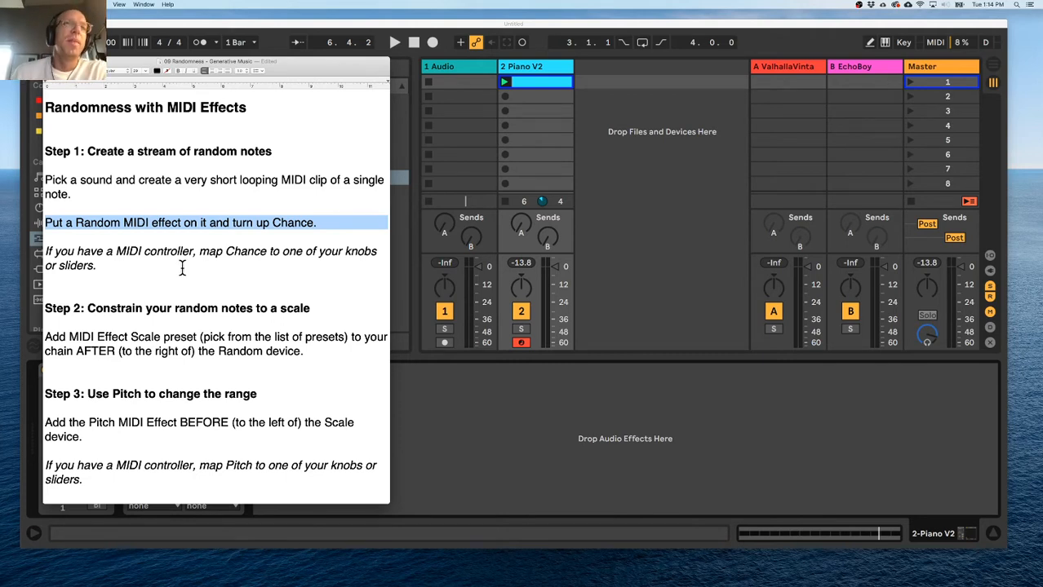
triple_click(182, 269)
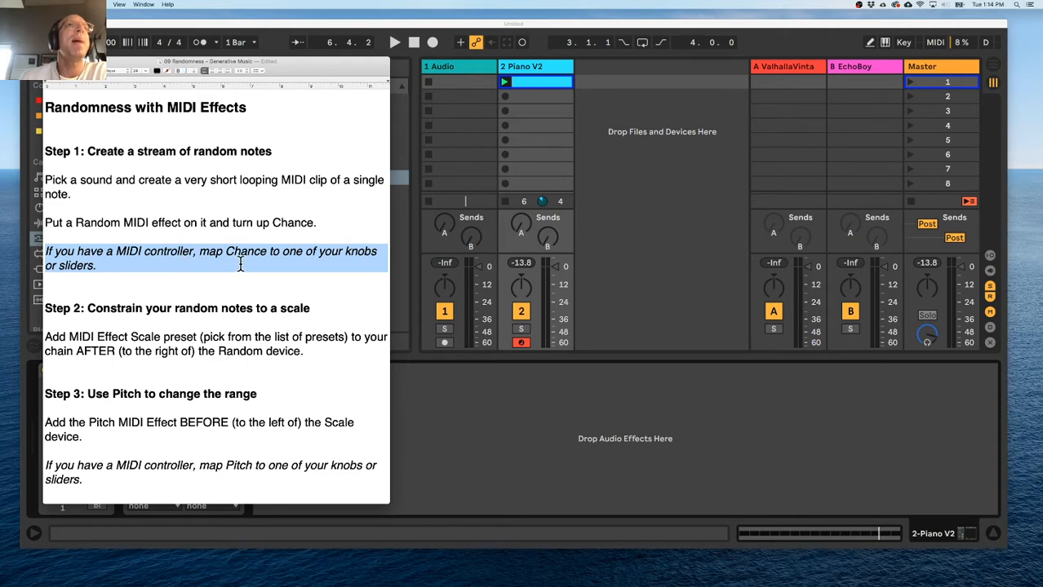
scroll(191, 269, "down", 1)
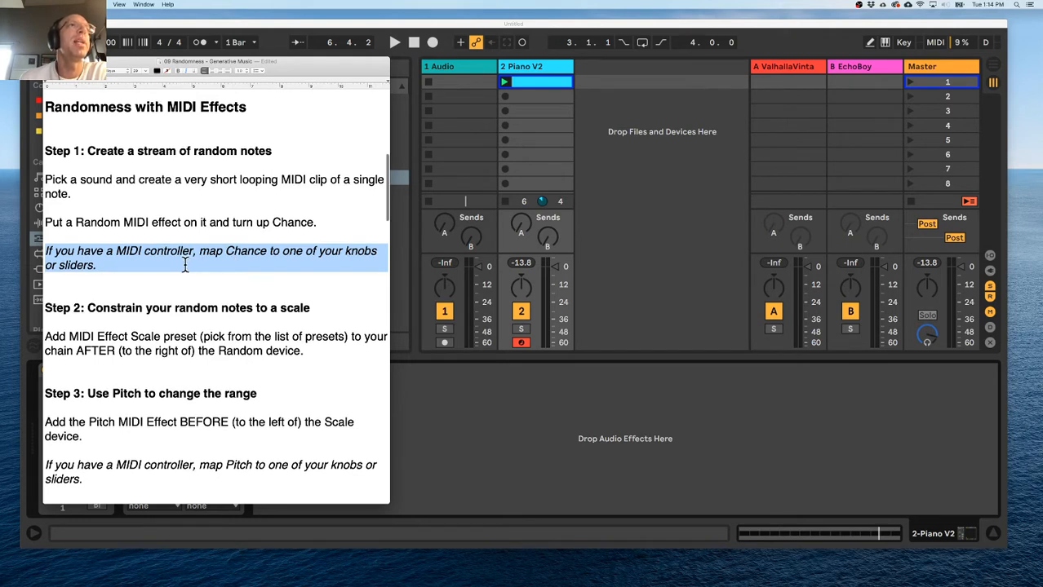
scroll(173, 265, "down", 2)
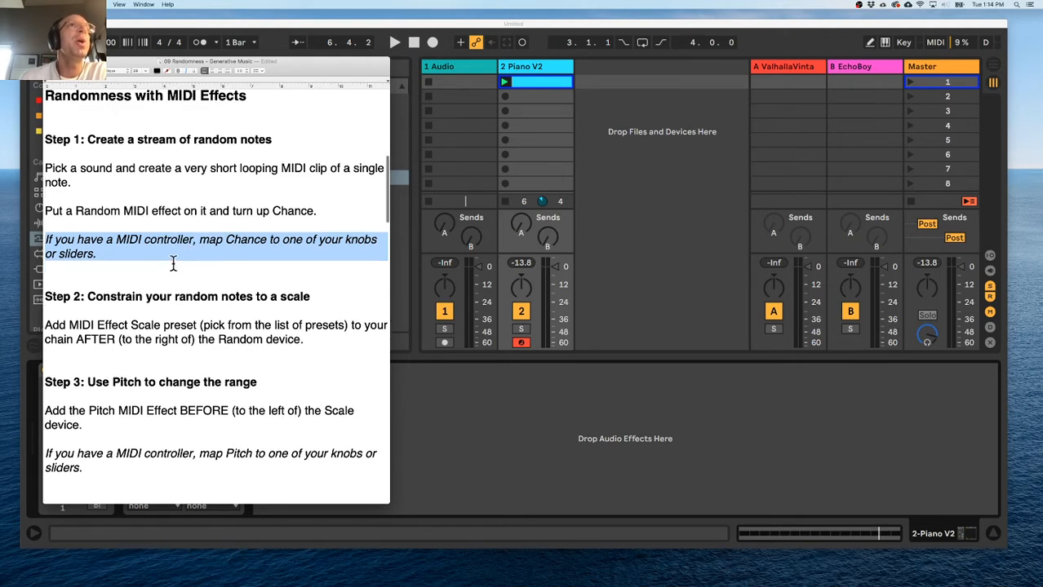
scroll(244, 248, "up", 3)
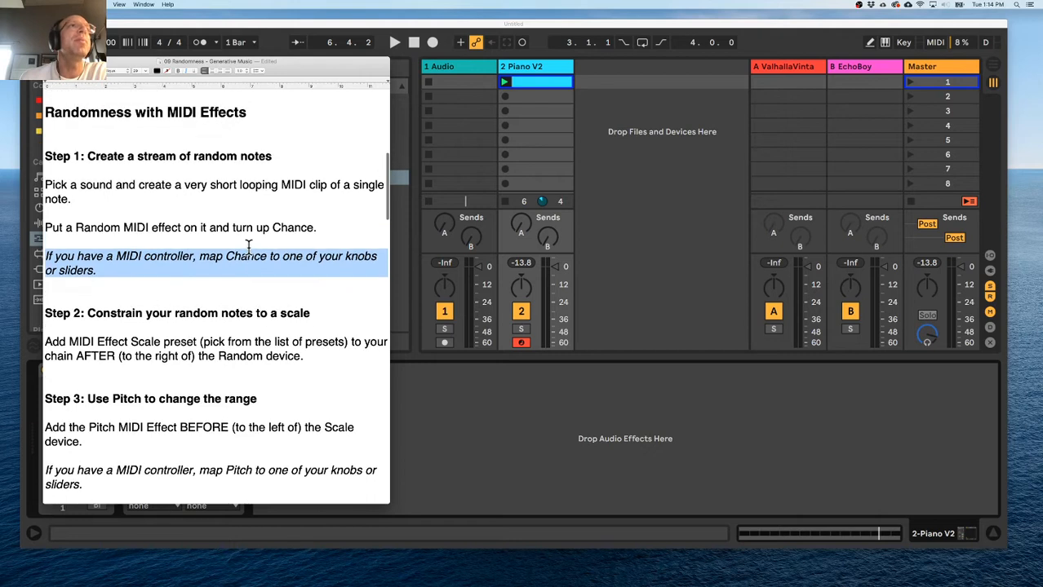
left_click(459, 410)
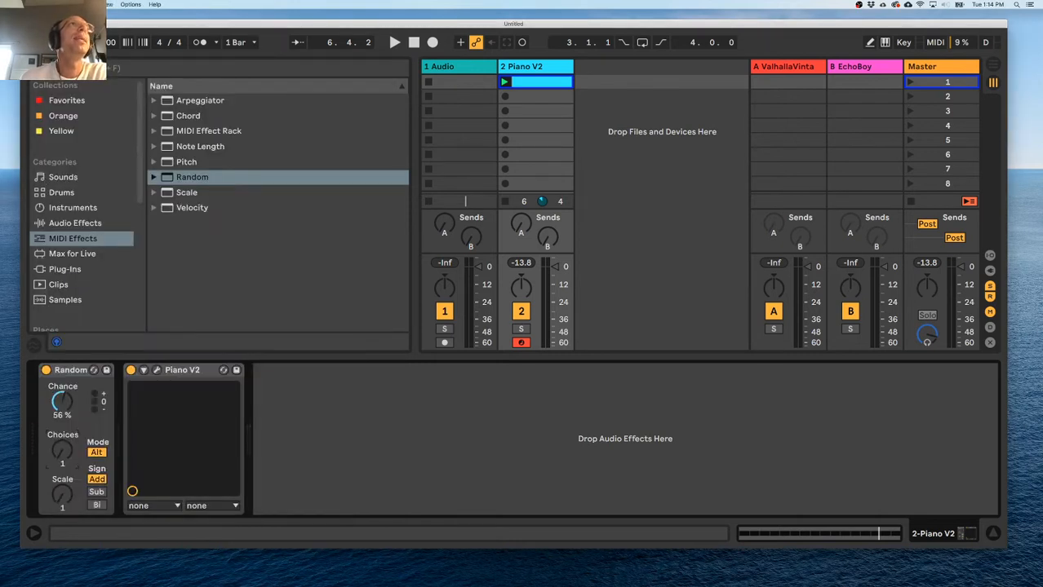
In the Link/MIDI preferences, turn on Remote for the Arturia MiniLab mkII input and close the preferences.
left_click(28, 4)
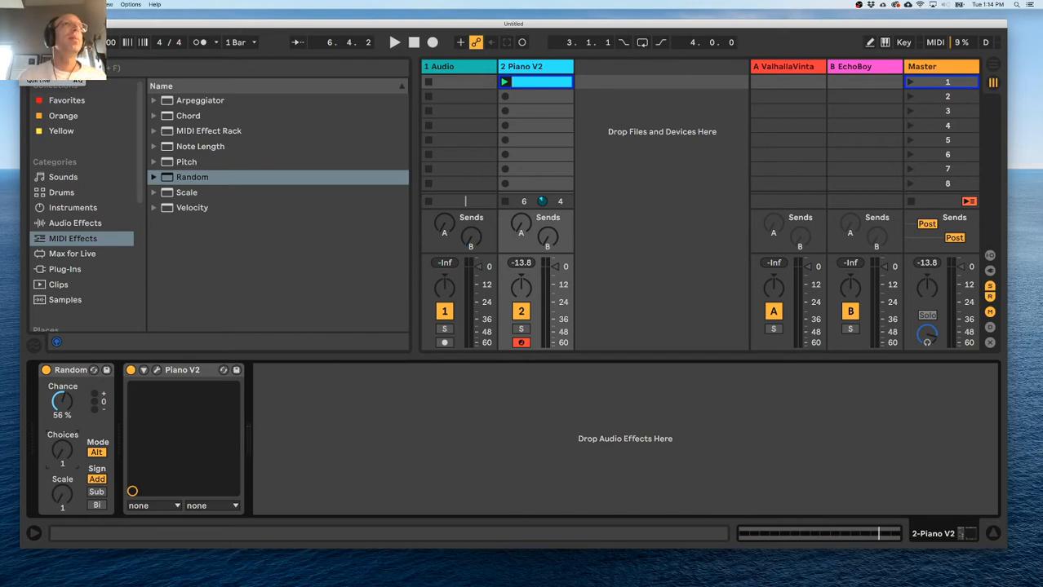
left_click(41, 27)
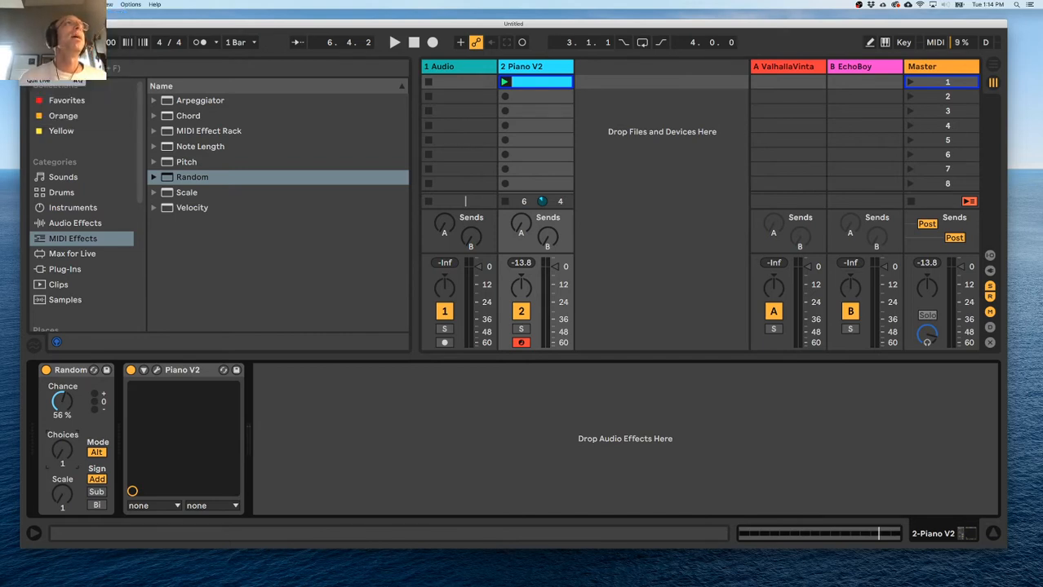
left_click(417, 167)
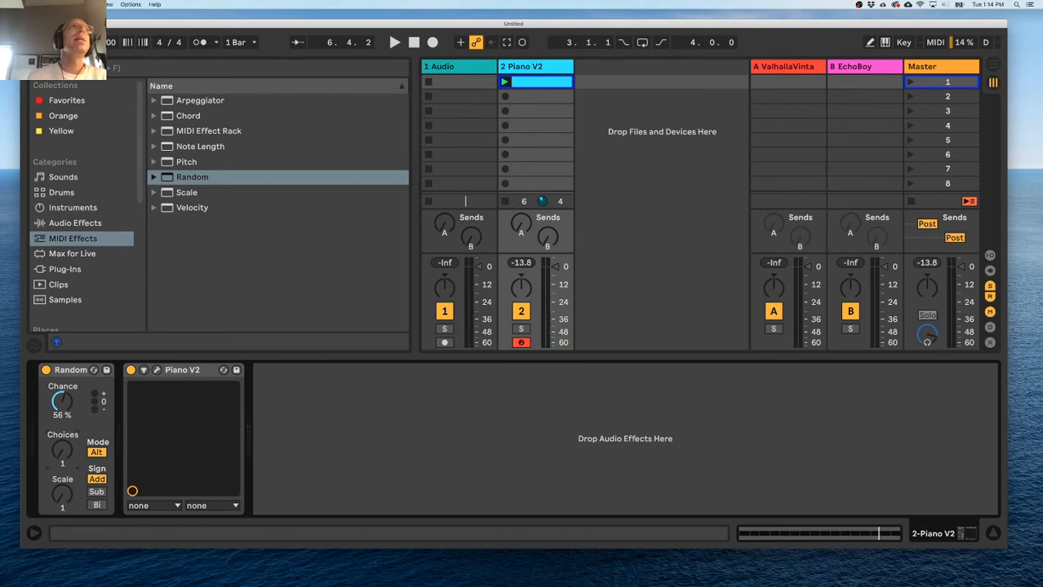
left_click(28, 5)
left_click(42, 27)
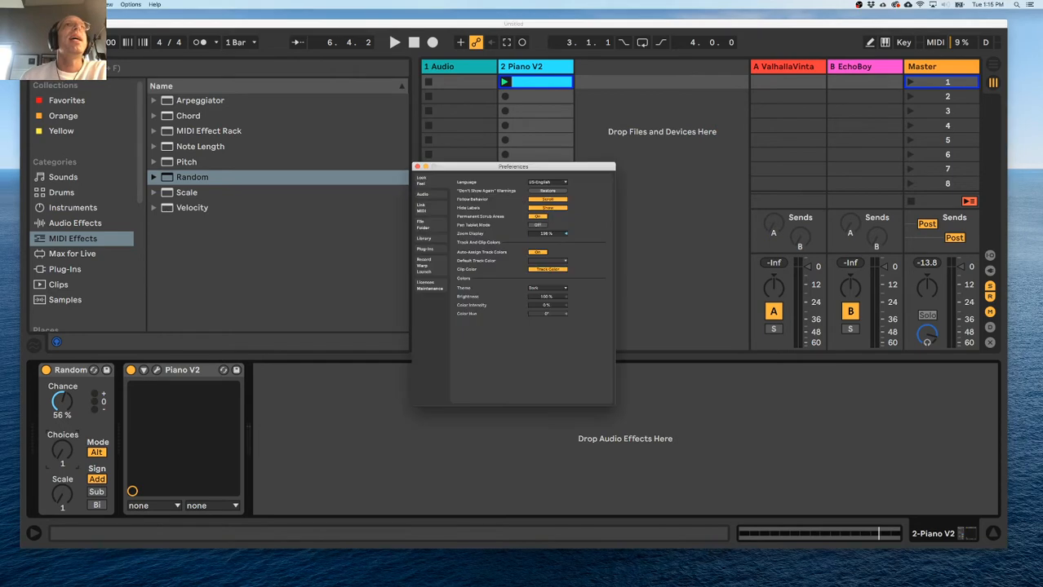
left_click(436, 206)
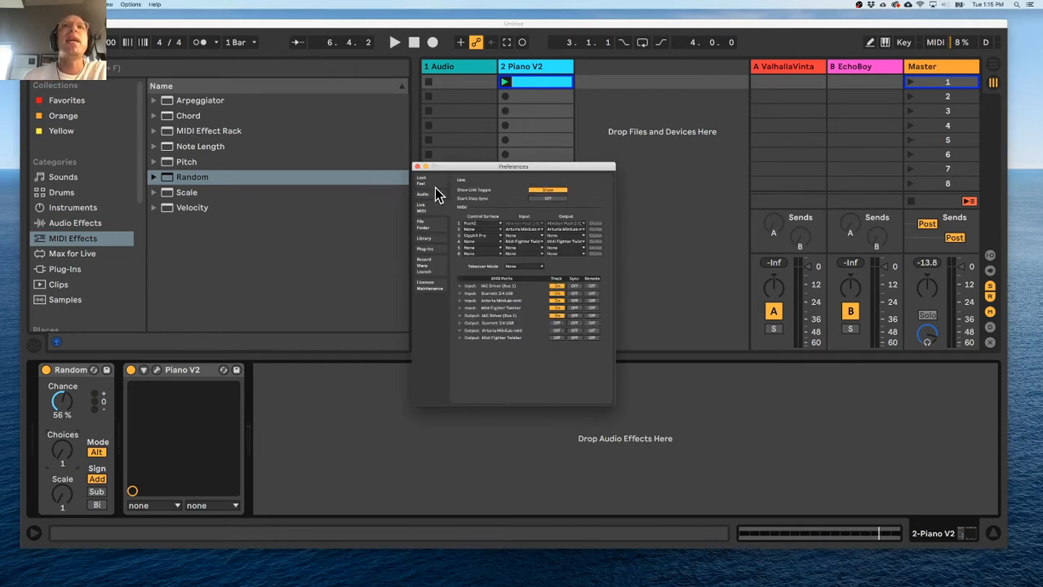
left_click(593, 301)
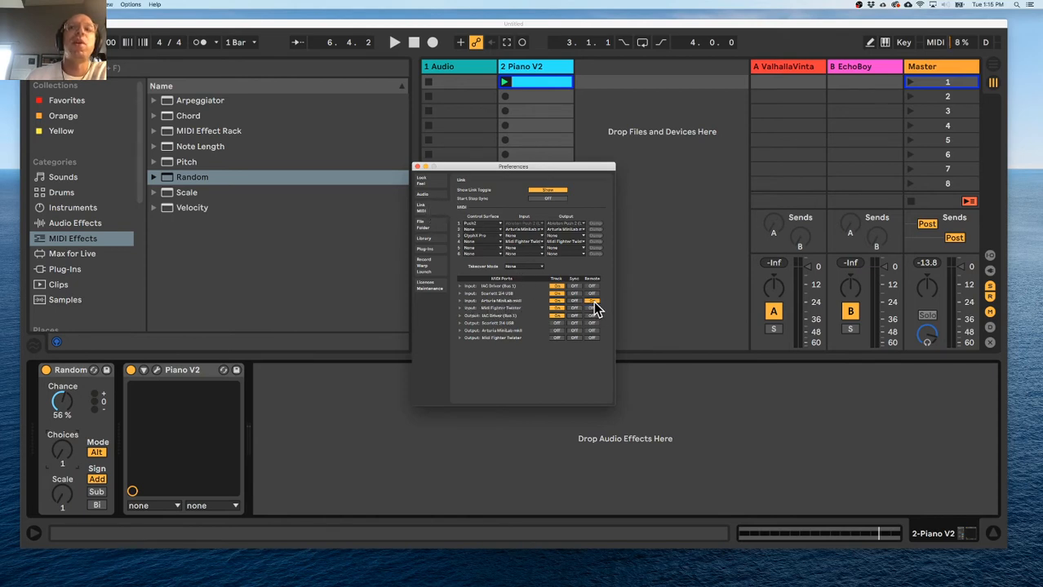
left_click(593, 302)
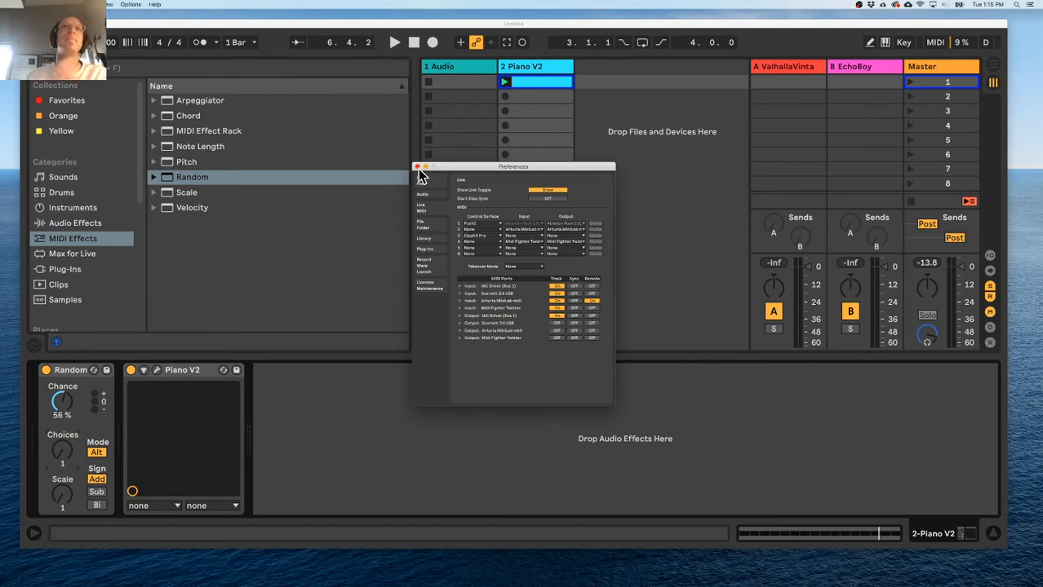
left_click(417, 167)
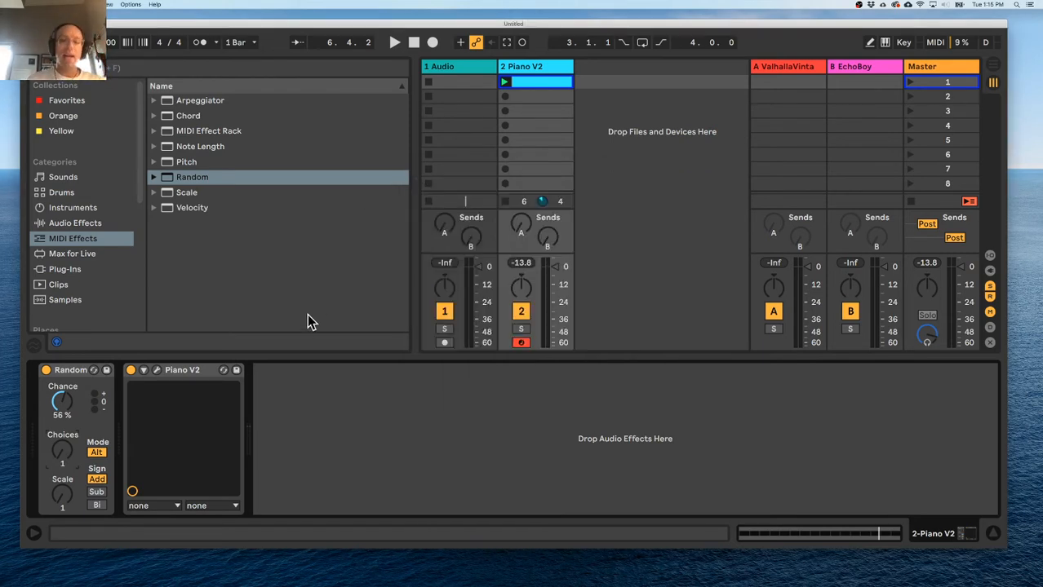
MIDI-map Random's Chance to the controller knob sending CC 74, test the knob, and raise Choices.
left_click(934, 42)
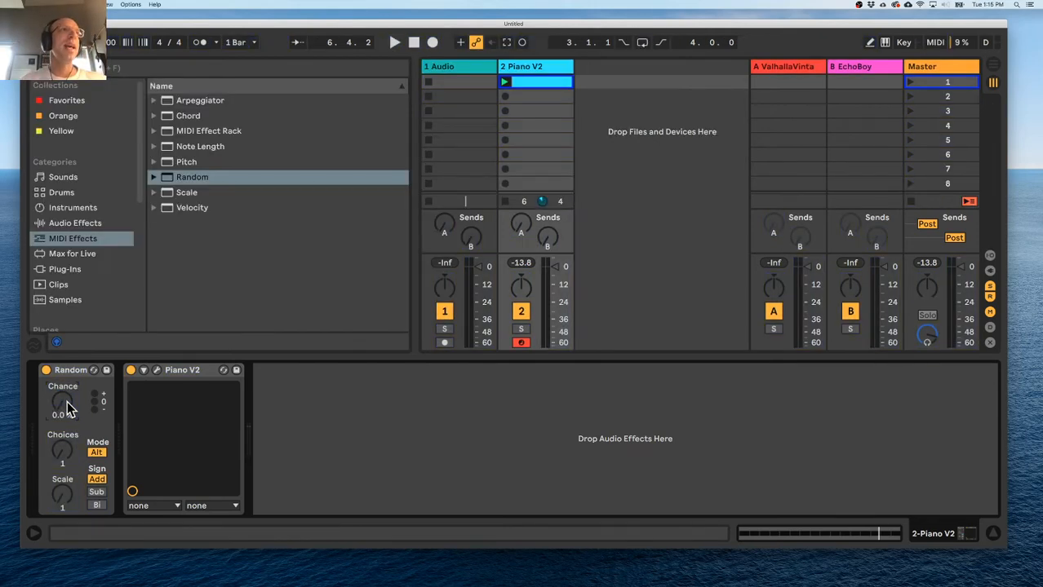
left_click_drag(67, 403, 67, 389)
left_click_drag(58, 451, 59, 412)
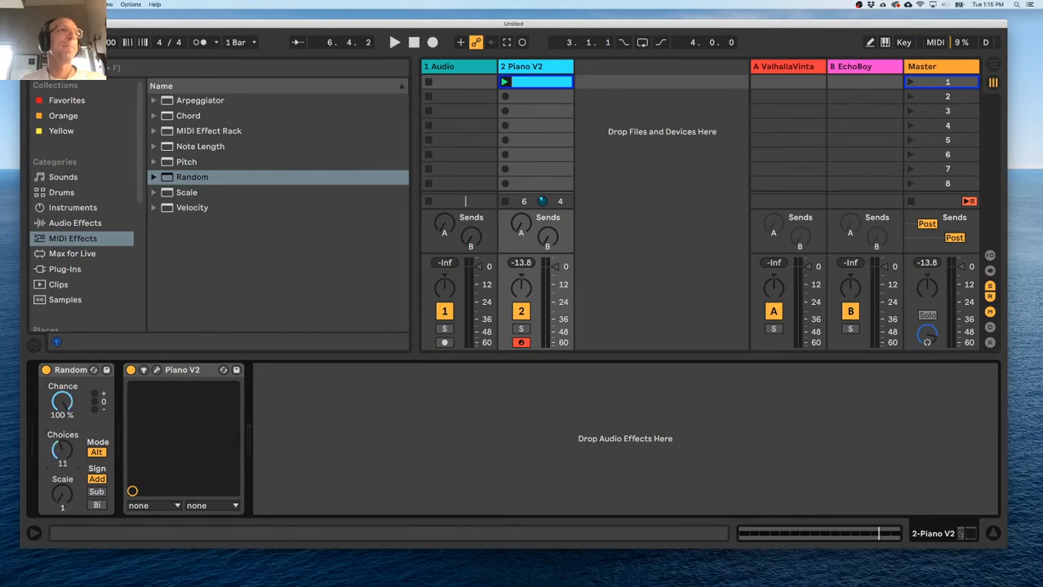
left_click_drag(59, 452, 58, 448)
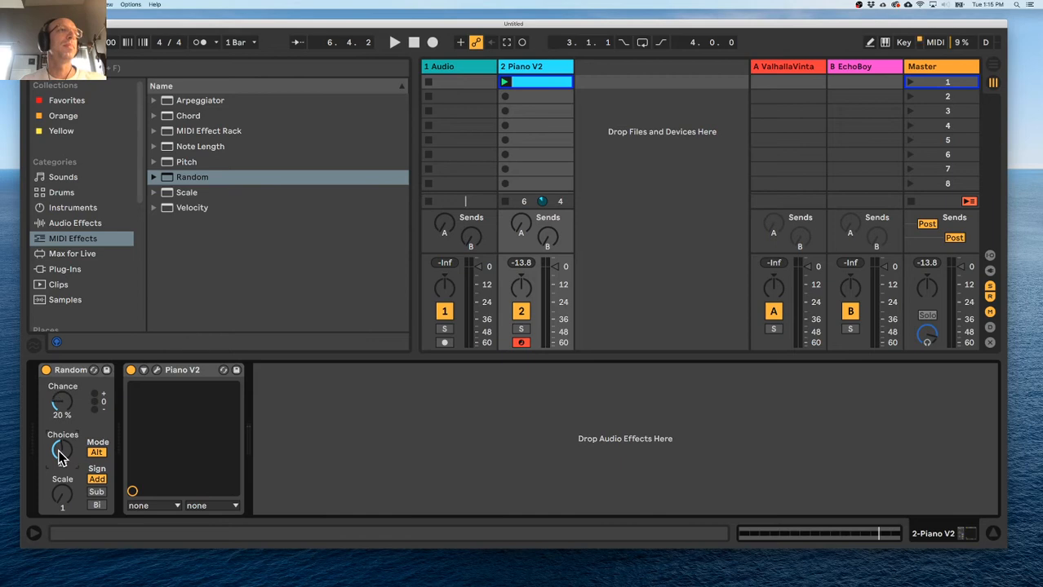
MIDI-map Random's Choices to the controller knob sending CC 18, leave mapping mode, and set Choices to 7.
key("super+m")
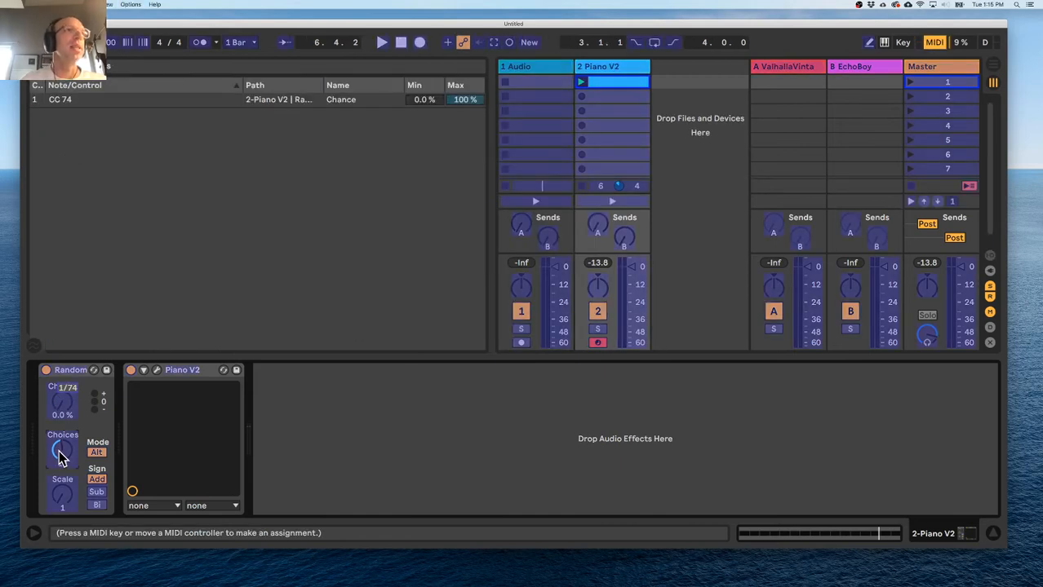
left_click(59, 453)
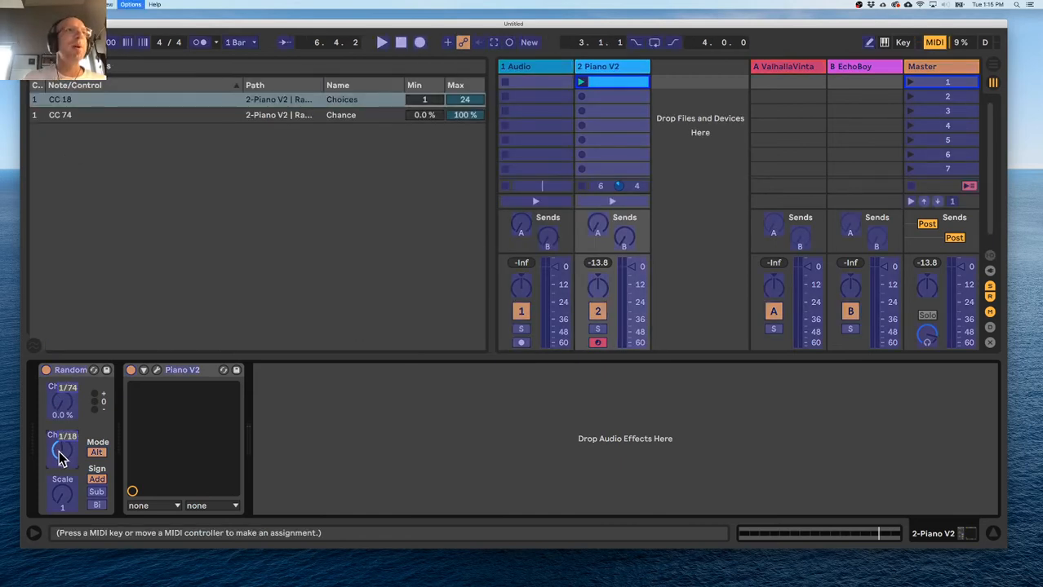
key("super+m")
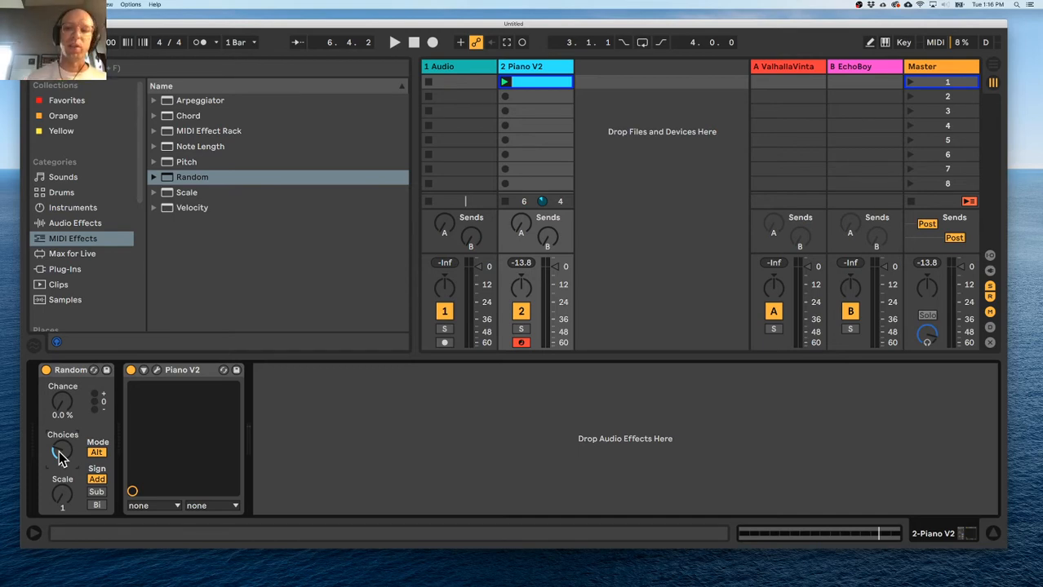
left_click_drag(60, 458, 60, 454)
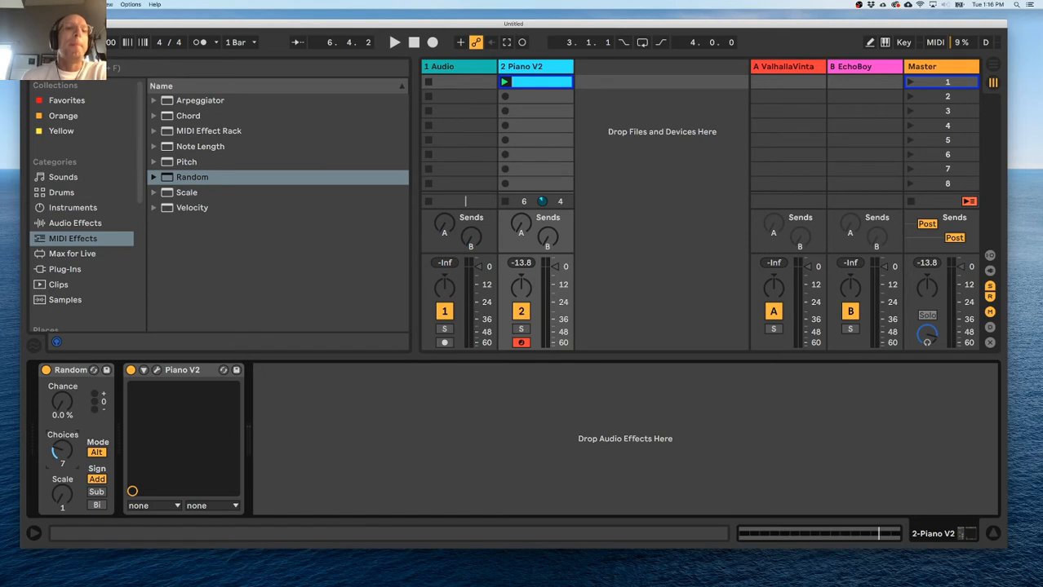
Highlight the Step 2 heading in the notes, lower the notes window, and shorten the Ableton Live window so the Step 2 text shows beneath it.
key("super+Tab")
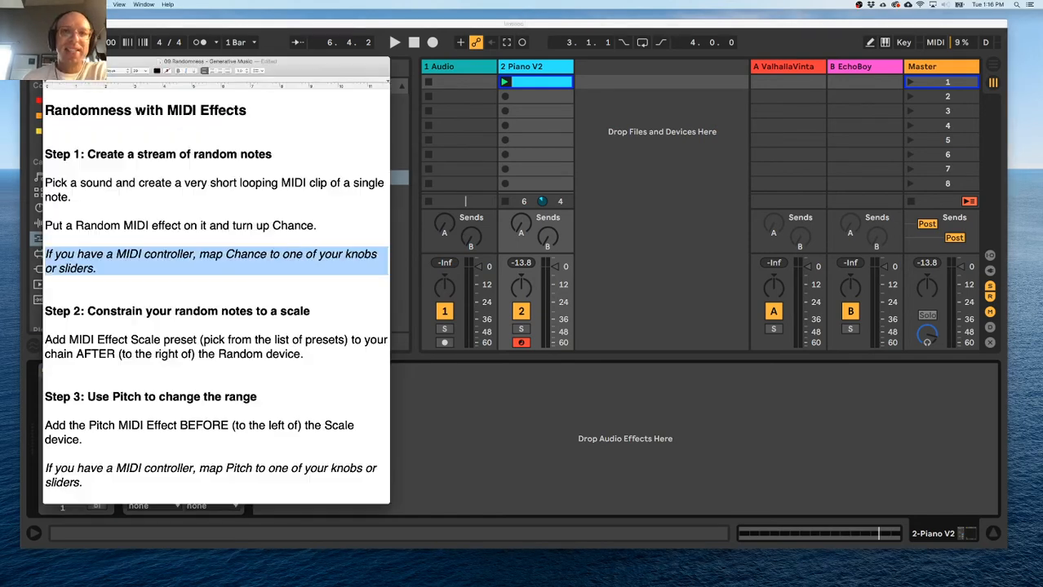
scroll(178, 256, "down", 2)
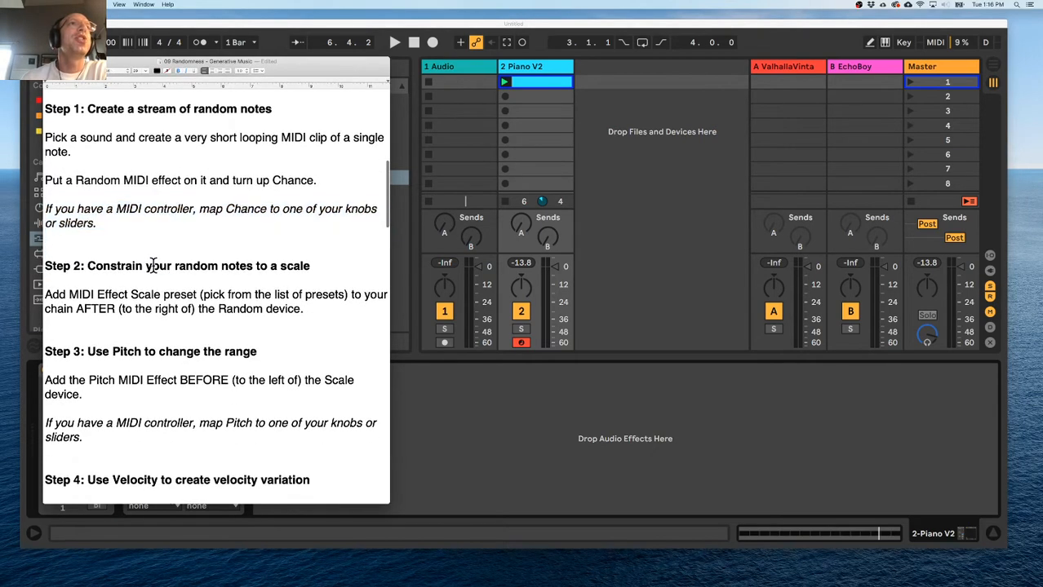
triple_click(150, 265)
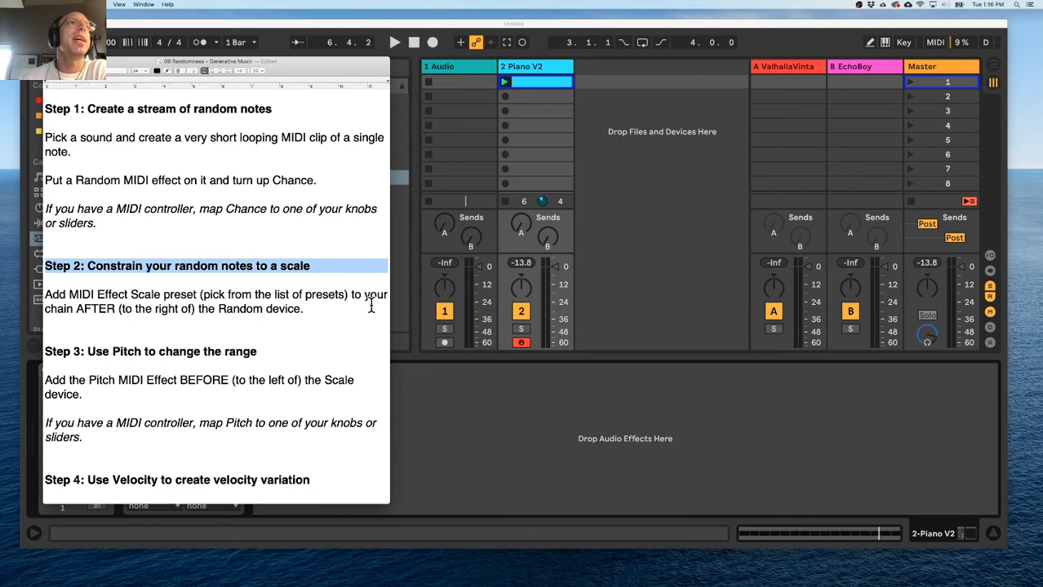
left_click_drag(289, 69, 261, 330)
left_click(490, 371)
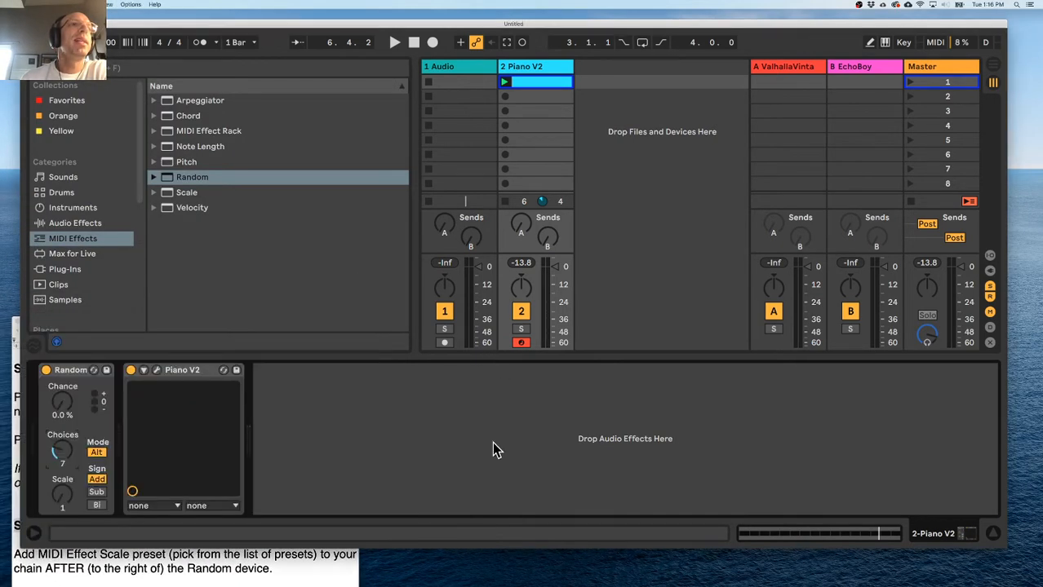
left_click_drag(494, 549, 489, 490)
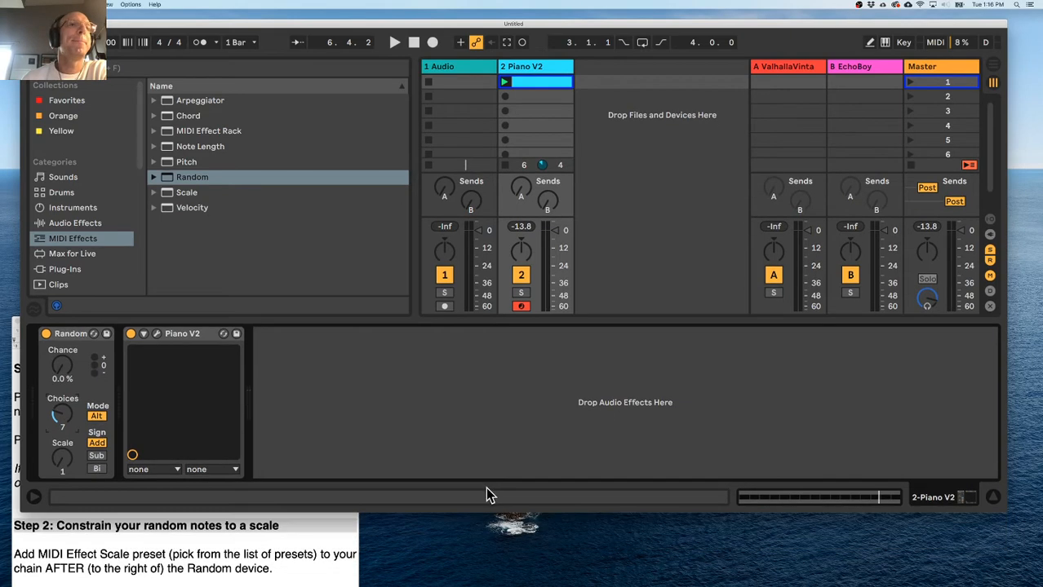
Browse the Scale MIDI effect presets and insert C Minor between Random and Piano V2.
left_click(86, 238)
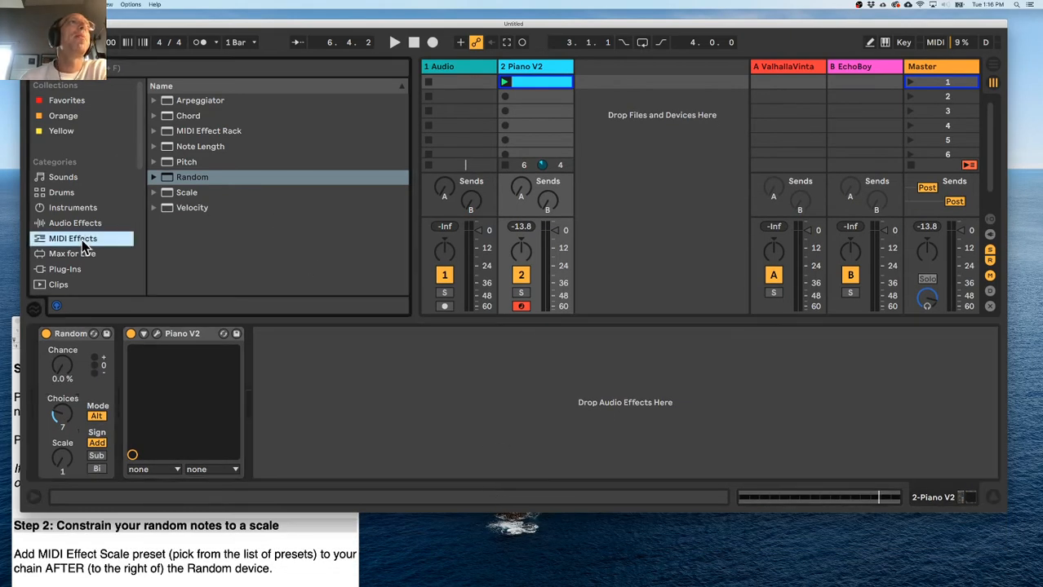
left_click(154, 193)
scroll(206, 191, "down", 1)
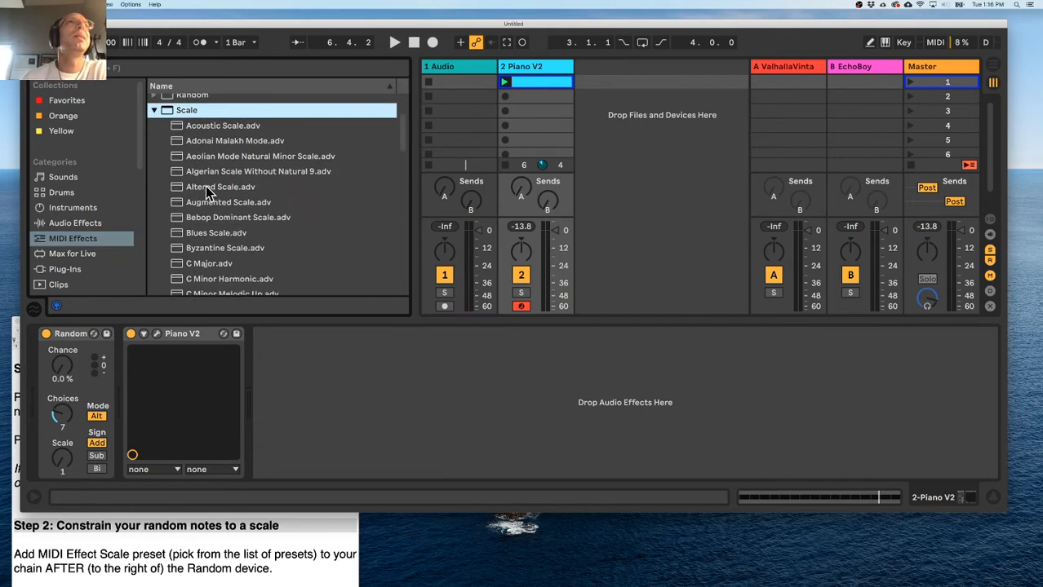
left_click(154, 111)
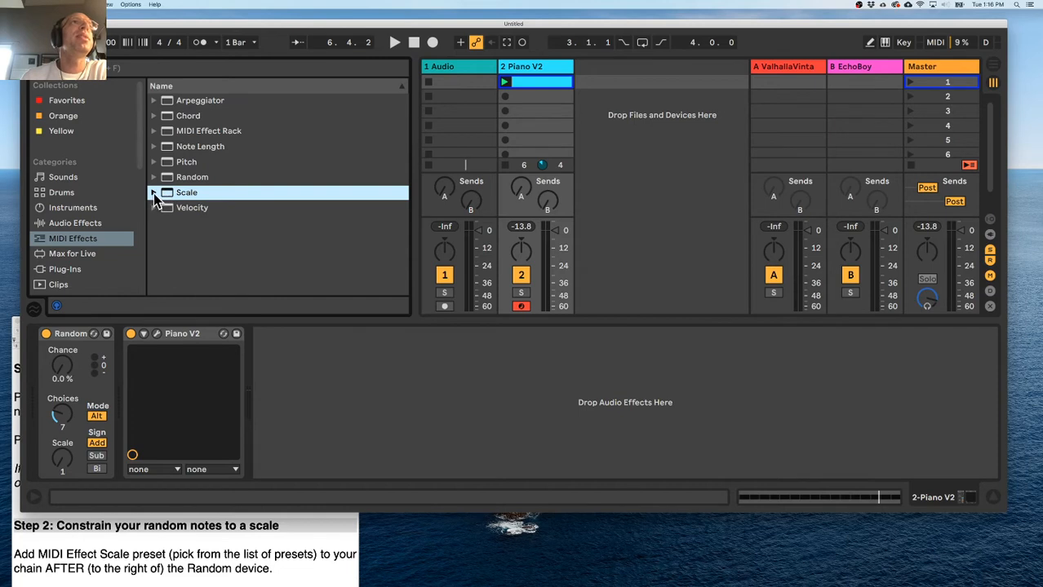
left_click(153, 193)
scroll(191, 195, "down", 5)
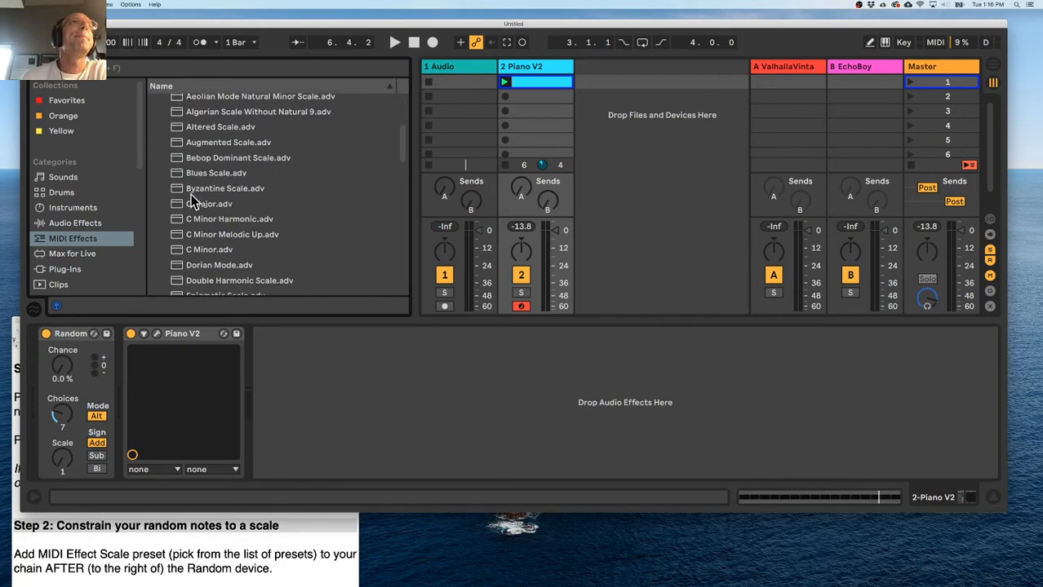
scroll(261, 190, "up", 1)
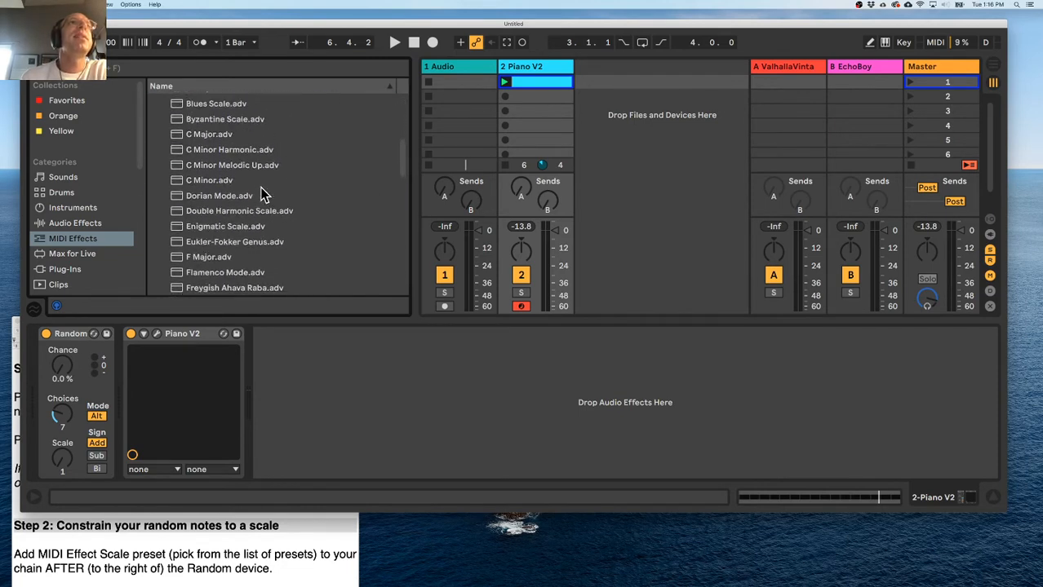
mouse_move(189, 179)
left_mouse_down()
mouse_move(387, 434)
mouse_move(321, 430)
mouse_move(126, 389)
left_mouse_up()
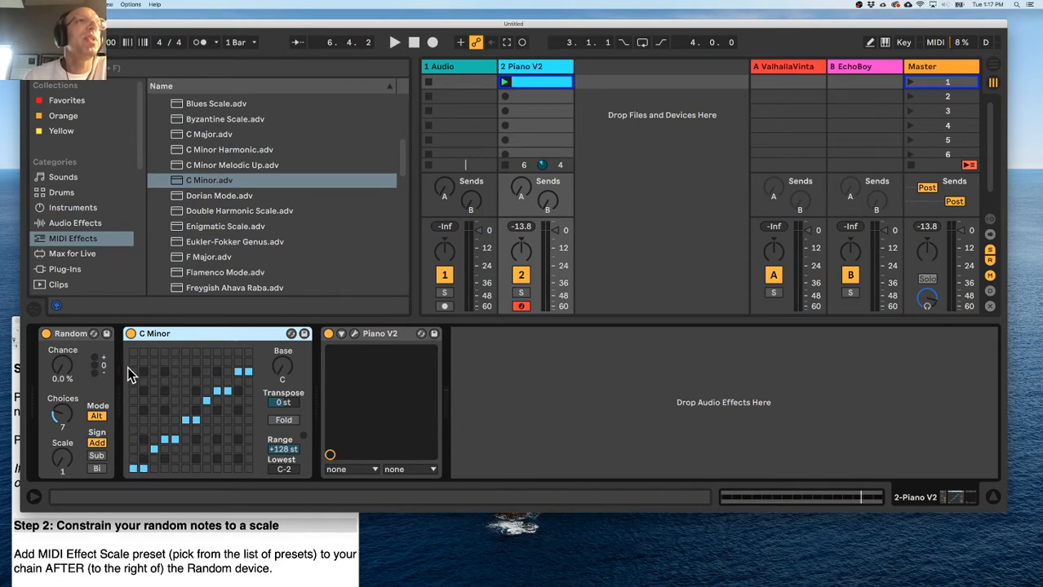
Play the piano clip, set Random's Chance to 100 % and Mode to Rnd, and bring Chance back down to 0 %.
left_click(143, 459)
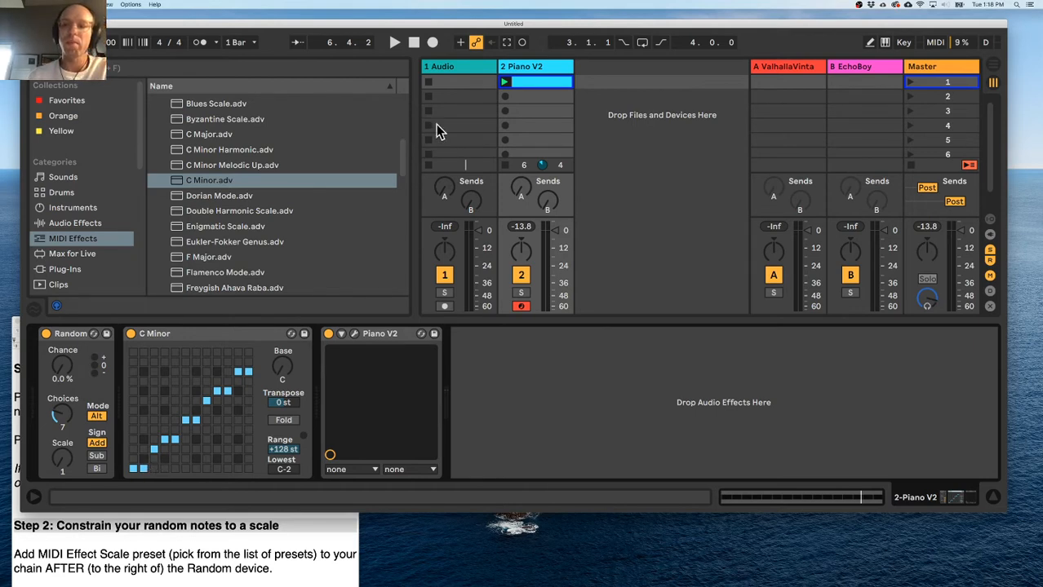
left_click(503, 83)
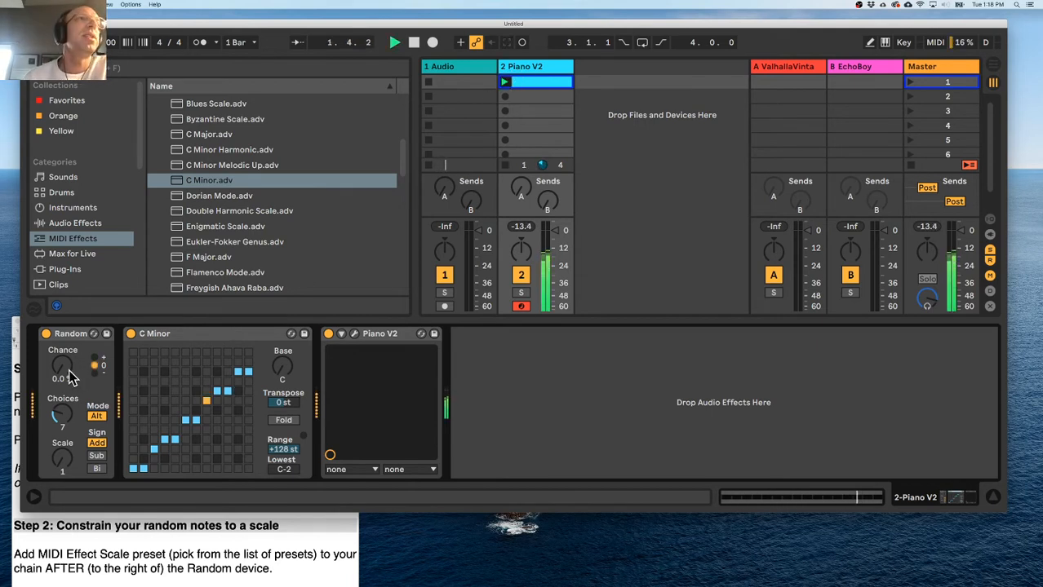
left_click_drag(62, 366, 62, 260)
left_click(97, 416)
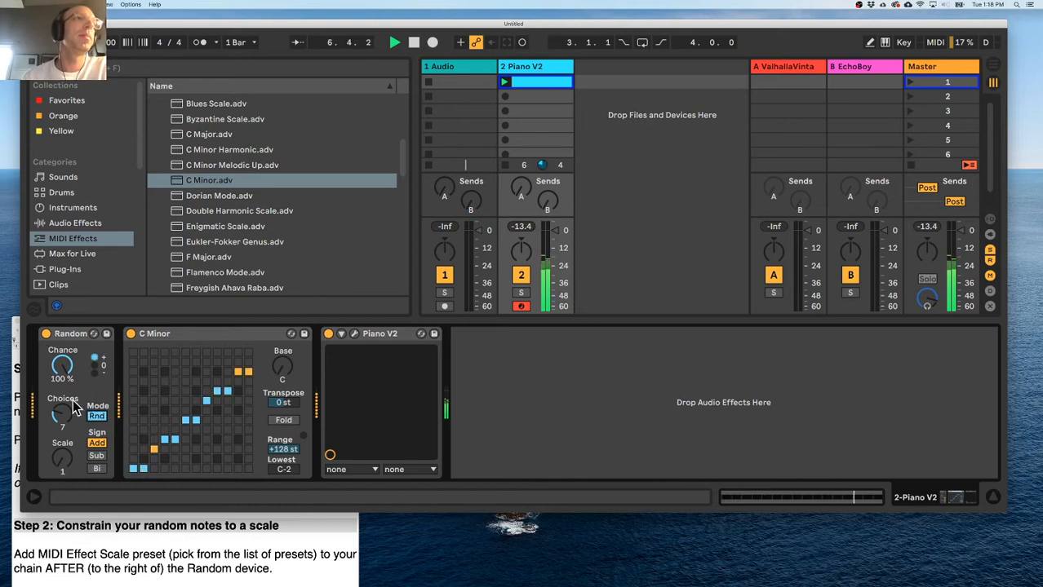
mouse_move(63, 371)
left_mouse_down()
mouse_move(63, 422)
mouse_move(63, 385)
left_mouse_up()
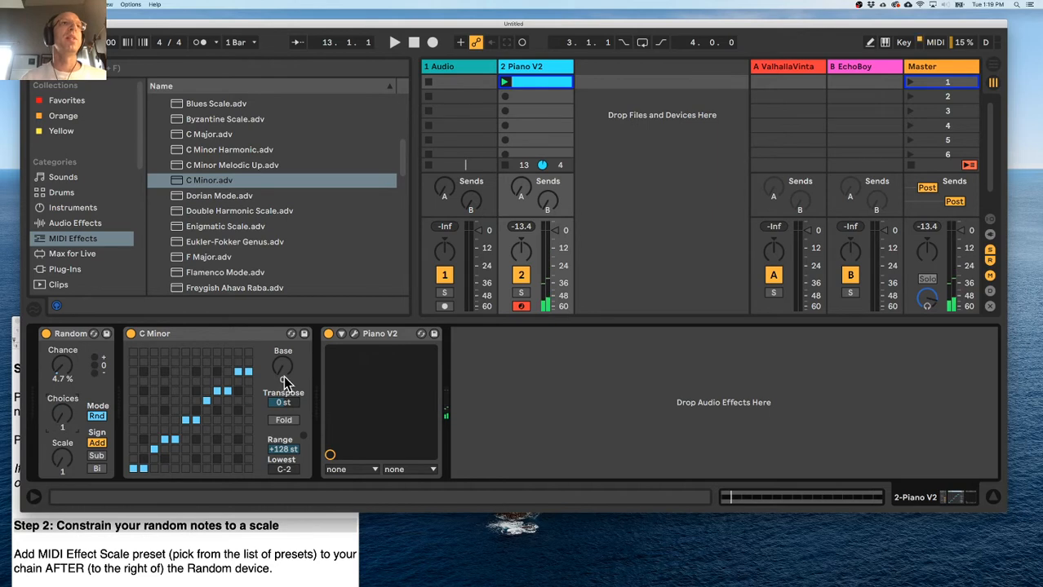
Look through the Scale presets in the browser and examine the C Minor device's note grid and Base control.
scroll(210, 226, "up", 3)
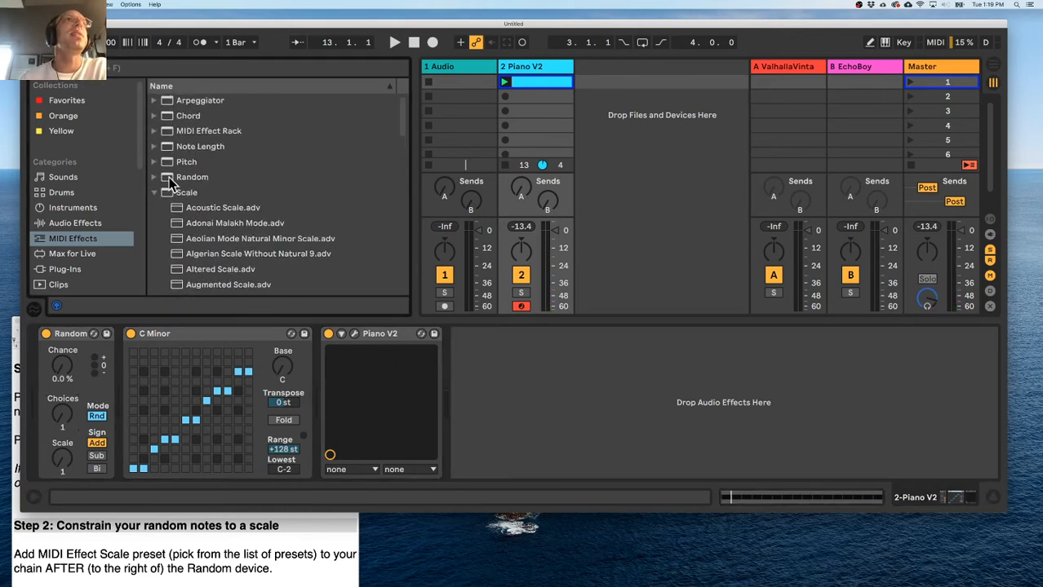
left_click(165, 193)
scroll(204, 252, "down", 6)
scroll(206, 254, "down", 5)
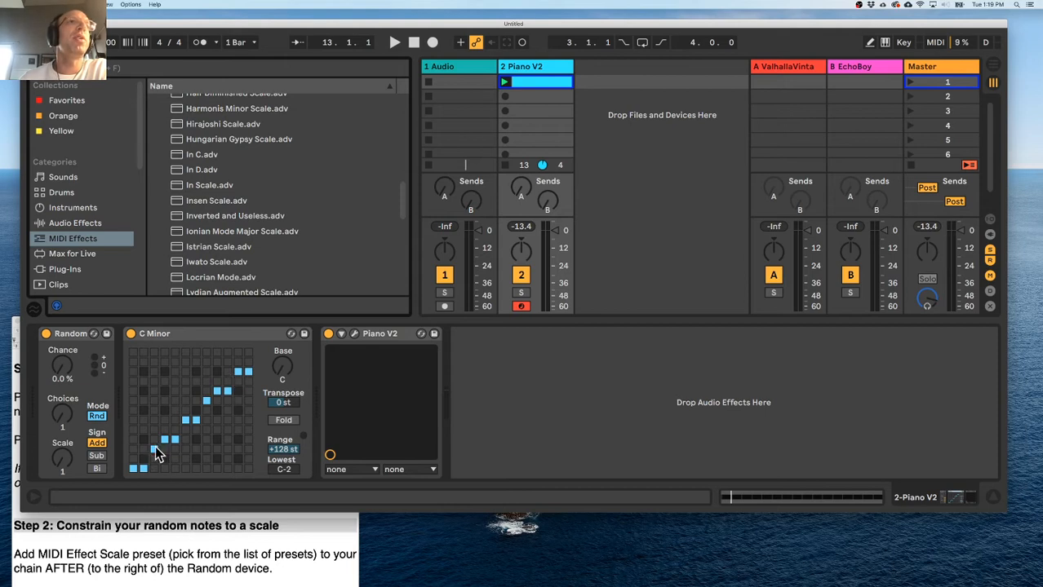
scroll(256, 226, "down", 5)
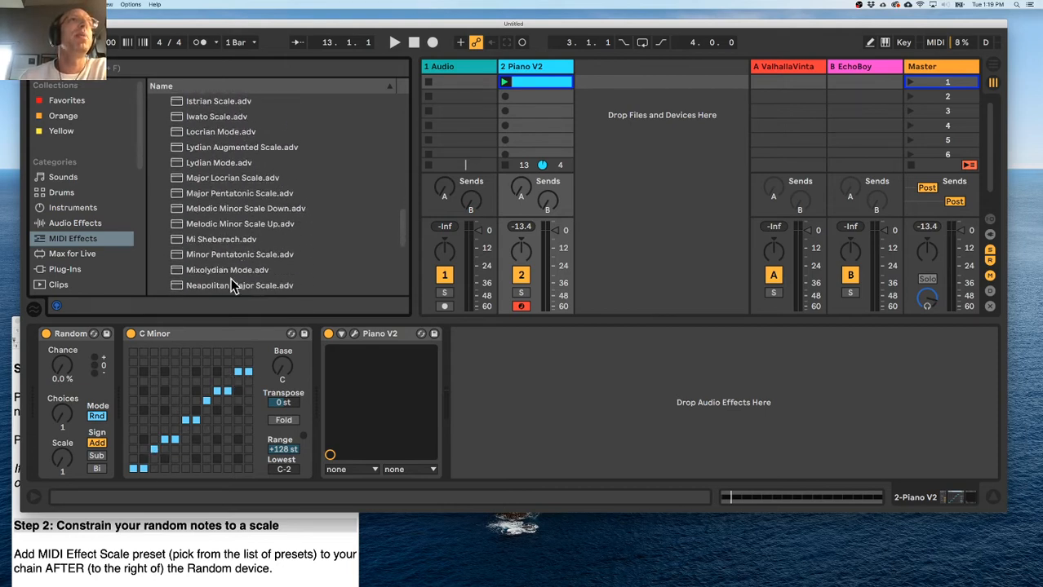
left_click(183, 334)
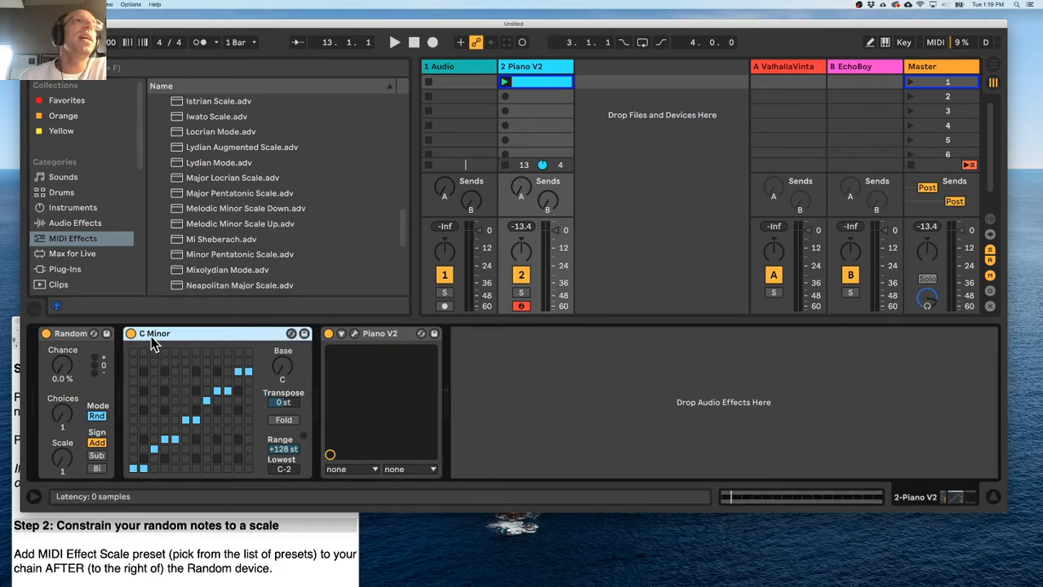
scroll(199, 182, "up", 5)
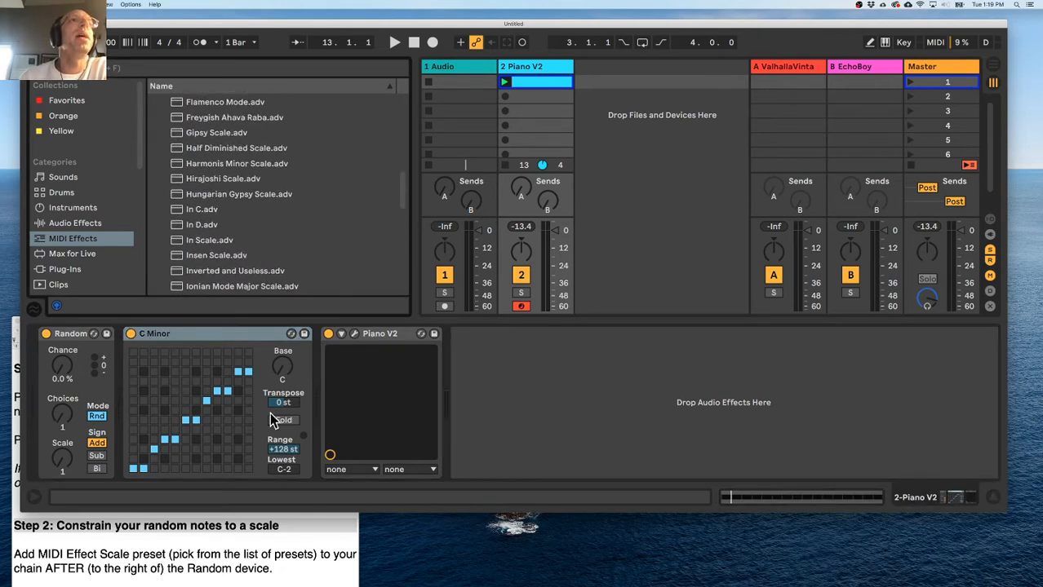
left_click_drag(284, 370, 319, 388)
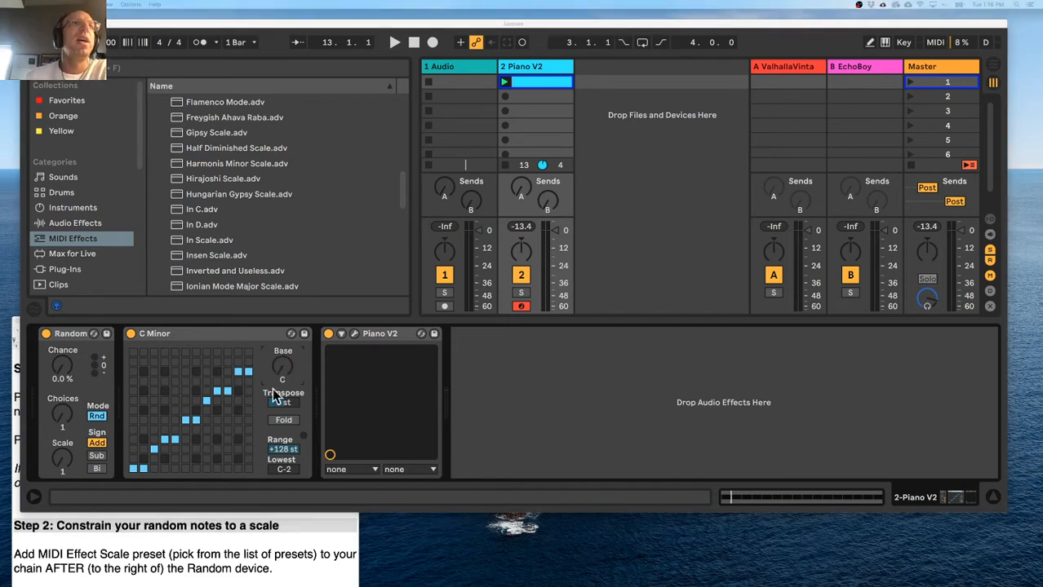
Highlight the Step 2 heading and its instruction about adding a Scale preset in the notes document.
left_click(259, 540)
double_click(283, 524)
left_click(284, 523)
double_click(295, 525)
left_click(298, 526)
left_click_drag(301, 571, 10, 526)
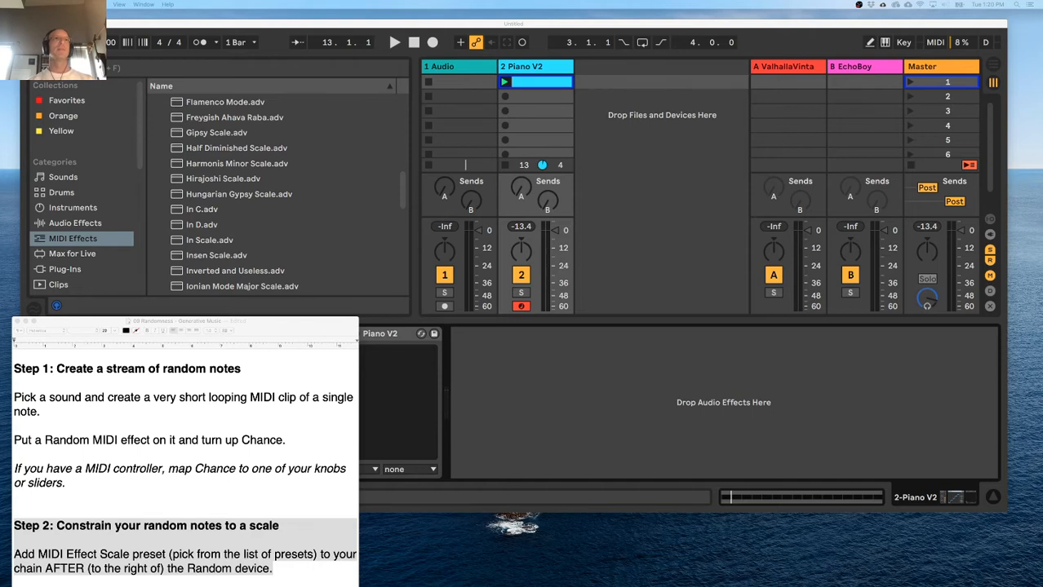
Hot-swap the C Minor device's preset for Inverted and Useless.
left_click(269, 259)
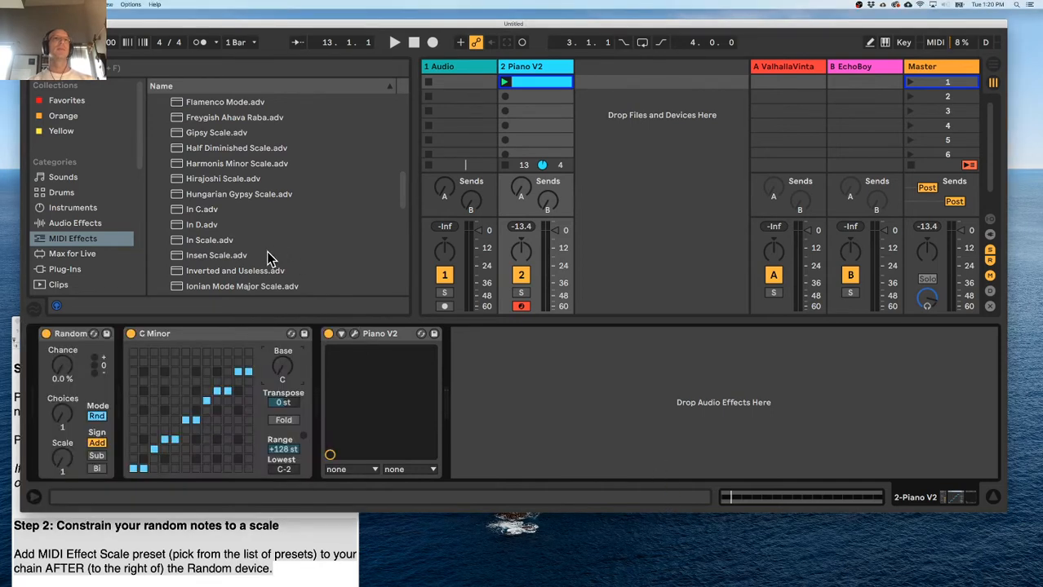
left_click(235, 270)
left_click(292, 334)
scroll(237, 277, "down", 10)
scroll(229, 257, "down", 8)
scroll(229, 233, "up", 8)
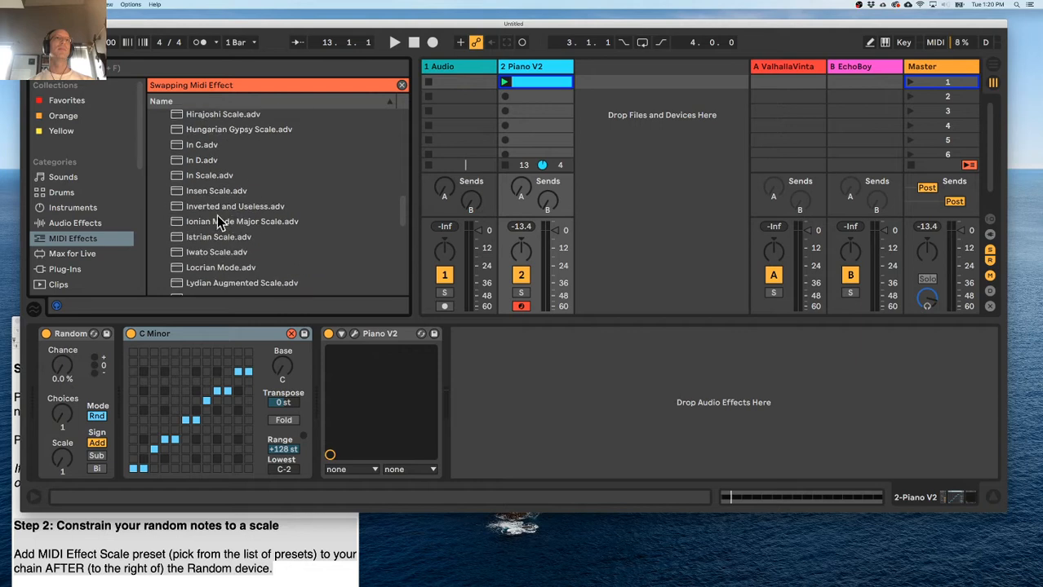
double_click(220, 206)
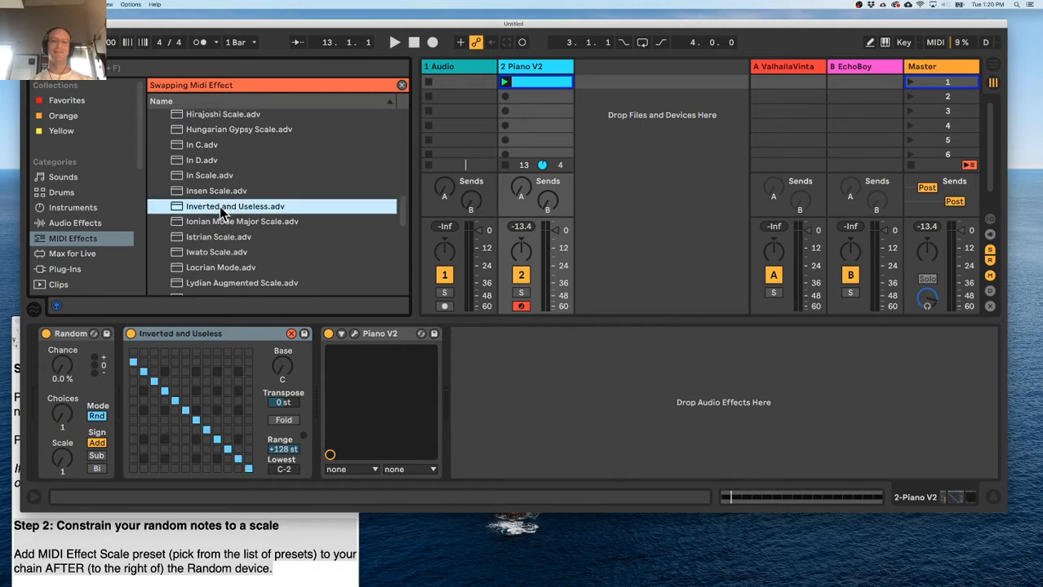
Swap the Scale device's preset back to C Minor.
scroll(239, 220, "up", 5)
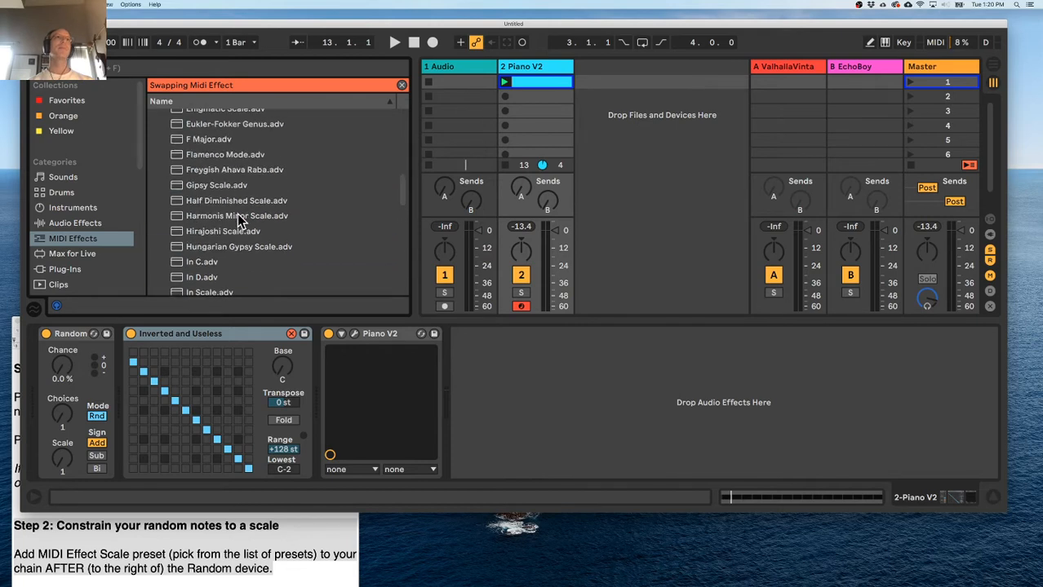
scroll(236, 249, "up", 5)
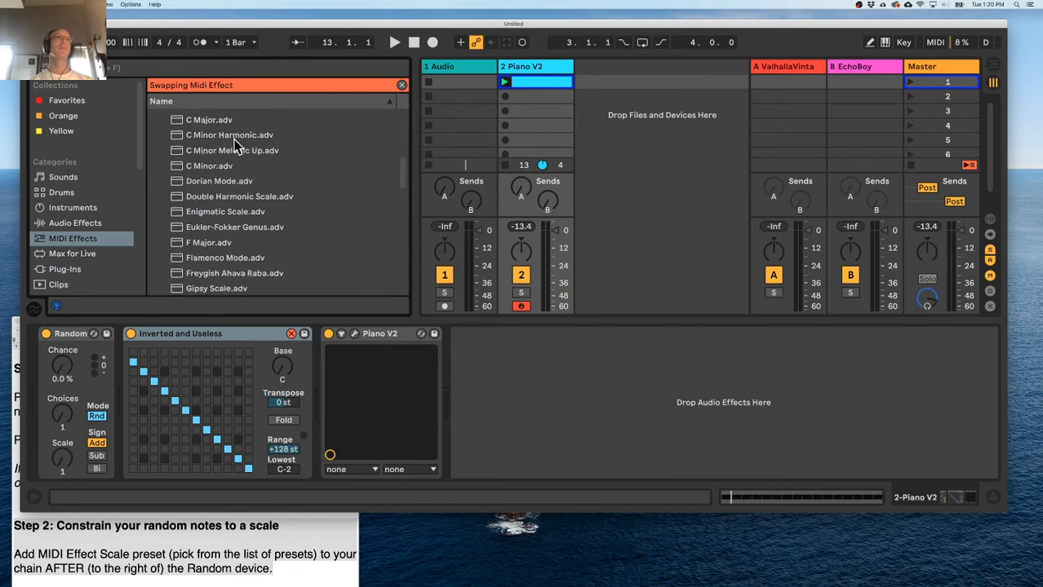
scroll(230, 139, "up", 2)
left_click(236, 197)
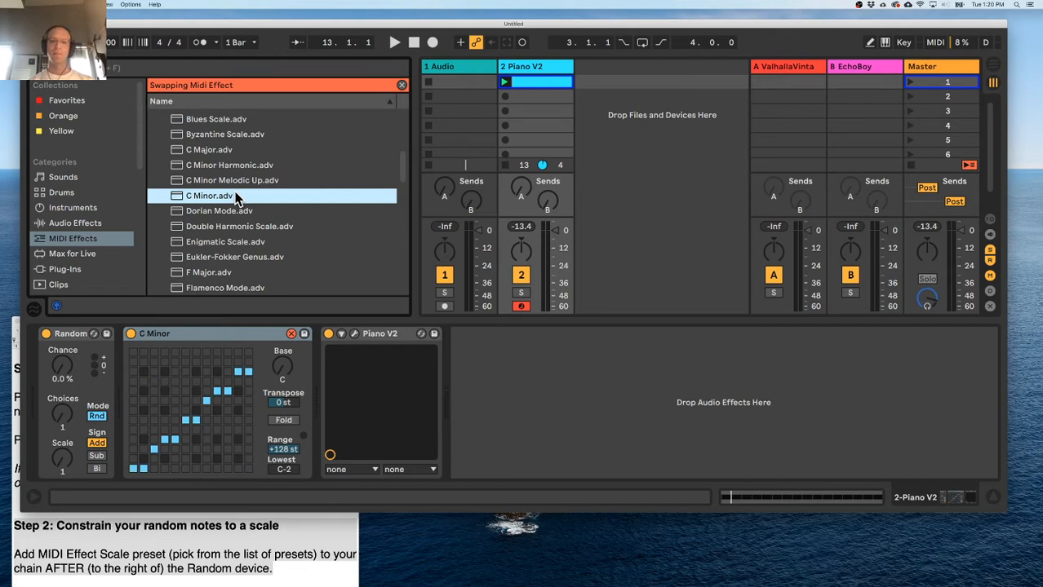
Look through the Scale presets listed after C Minor and leave preset swapping without choosing another one.
left_click(534, 550)
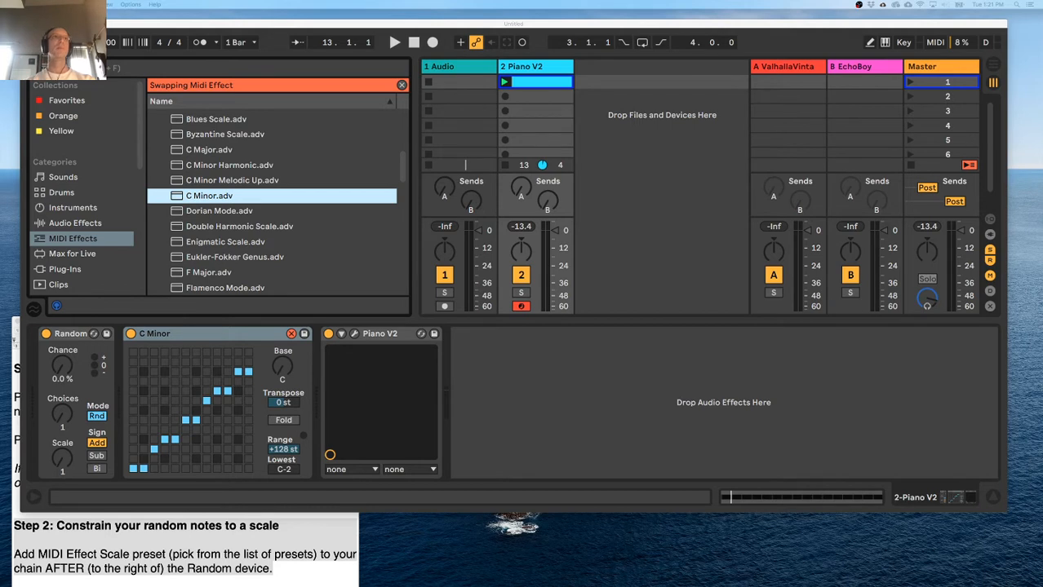
scroll(300, 259, "down", 5)
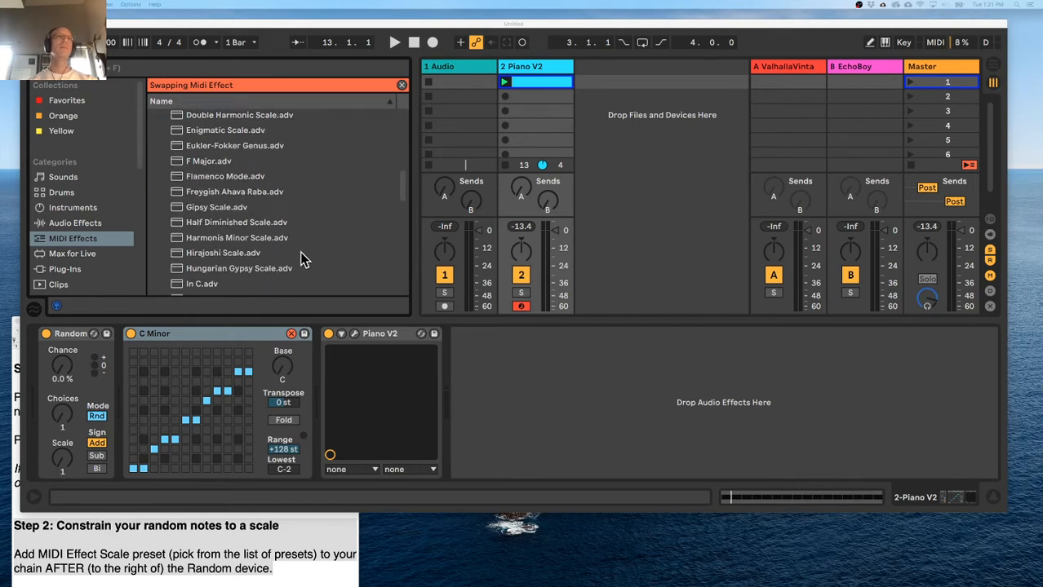
scroll(300, 259, "down", 1)
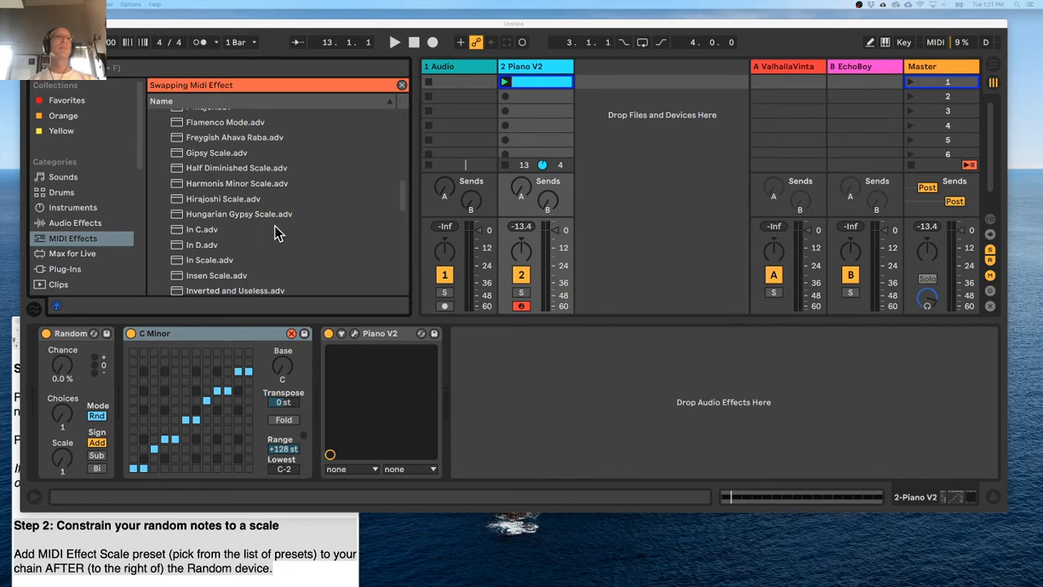
scroll(276, 225, "down", 3)
scroll(271, 231, "up", 1)
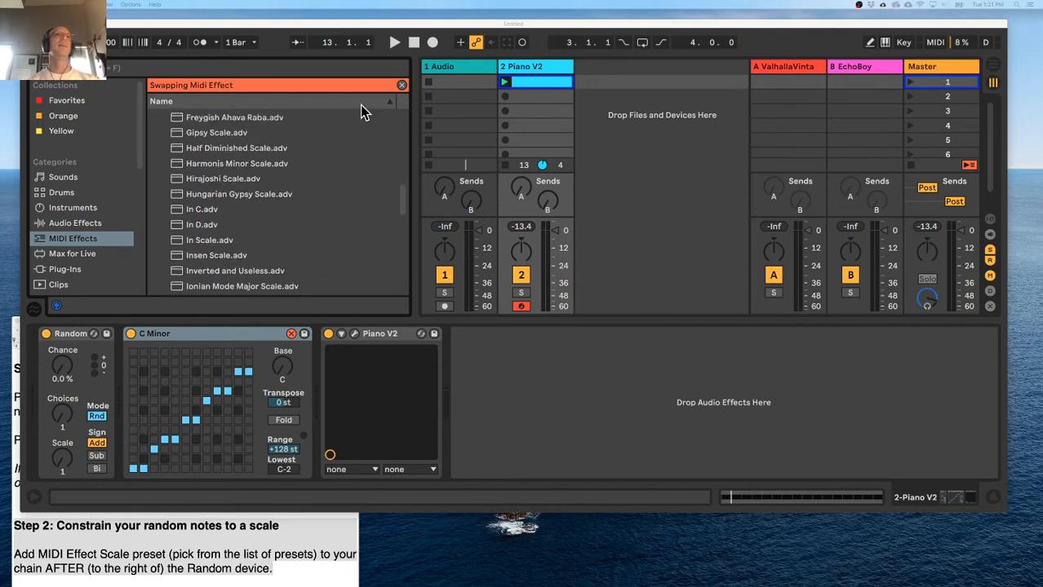
left_click(401, 85)
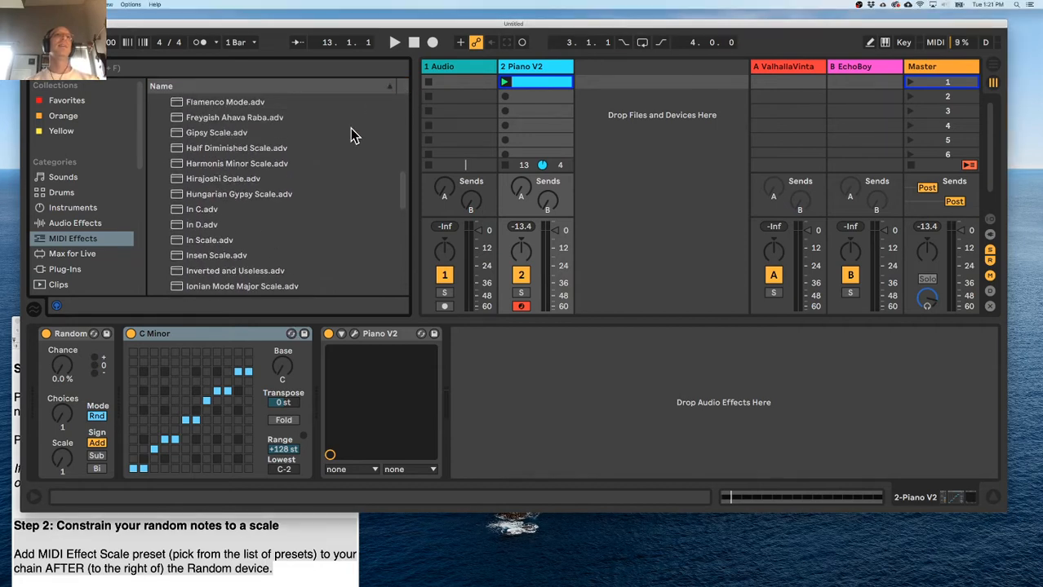
scroll(284, 222, "down", 1)
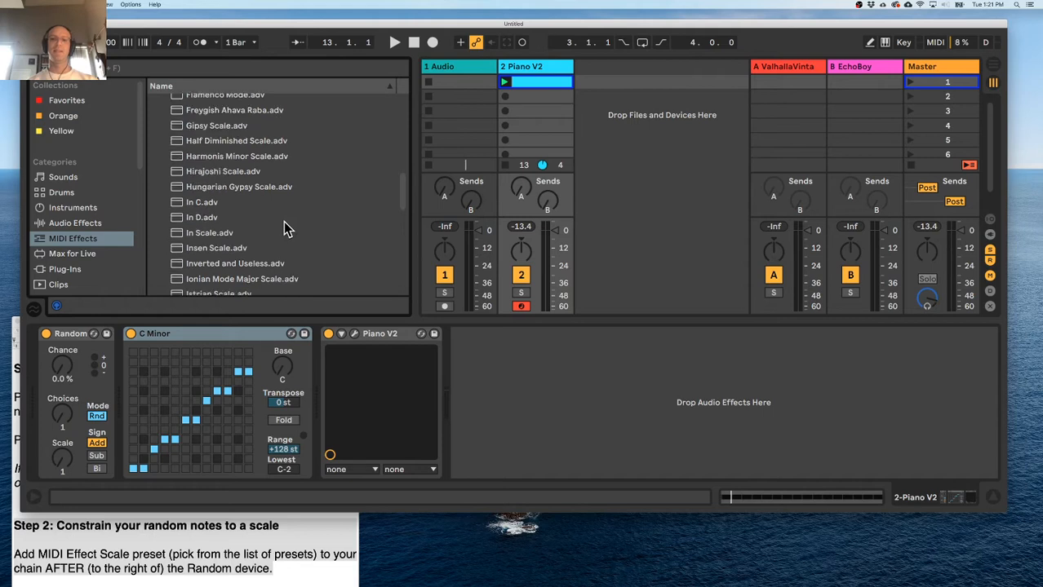
scroll(277, 222, "up", 1)
scroll(277, 222, "down", 1)
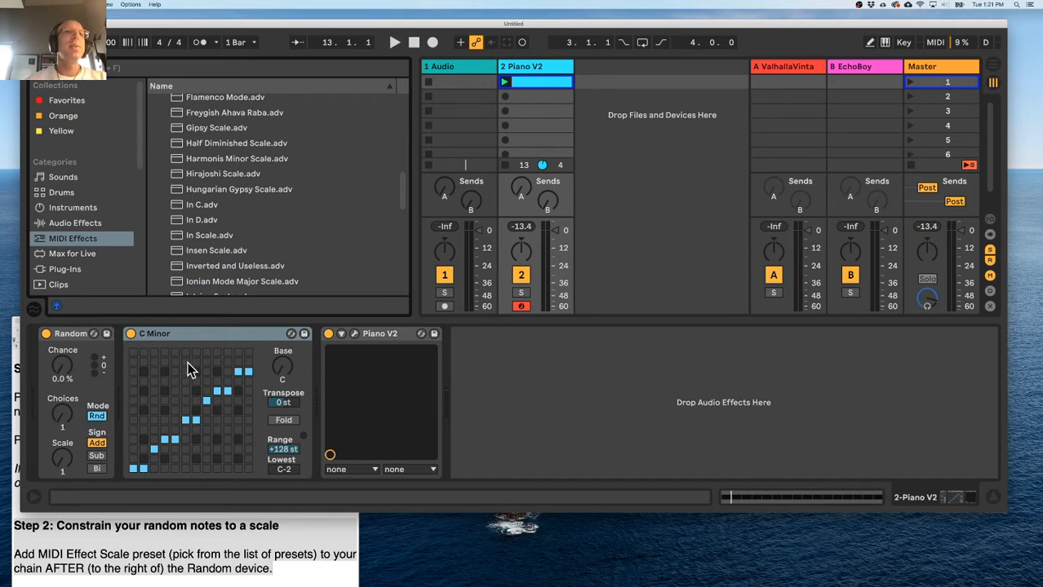
Bring the Step 3 instructions about the Pitch effect into view in the notes document.
left_click(257, 526)
scroll(245, 506, "down", 3)
scroll(243, 502, "up", 1)
scroll(243, 502, "down", 1)
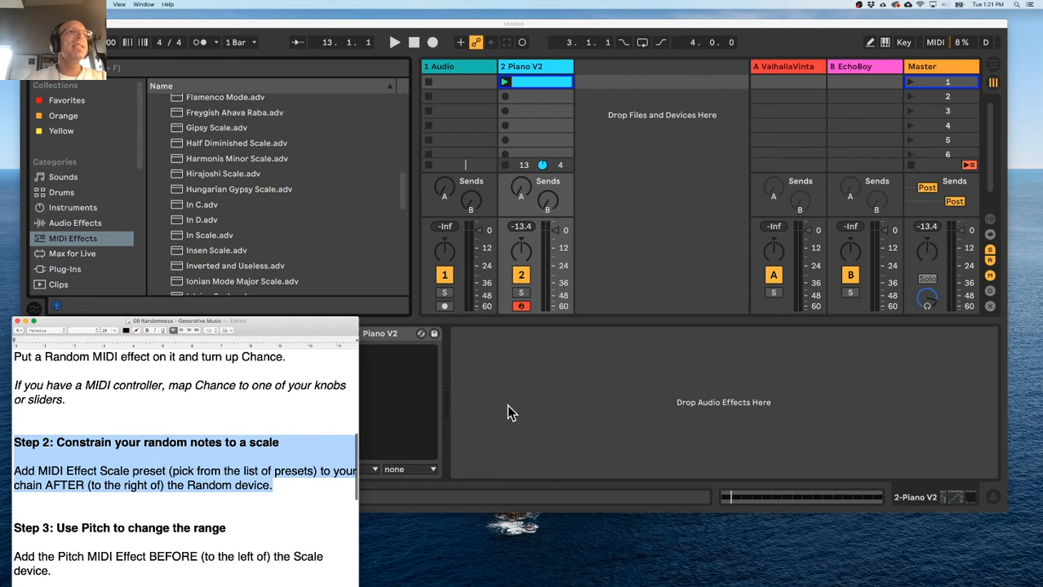
Back in Ableton Live, collapse the Scale presets and insert the Pitch MIDI effect before Random on the Piano V2 track.
left_click(508, 405)
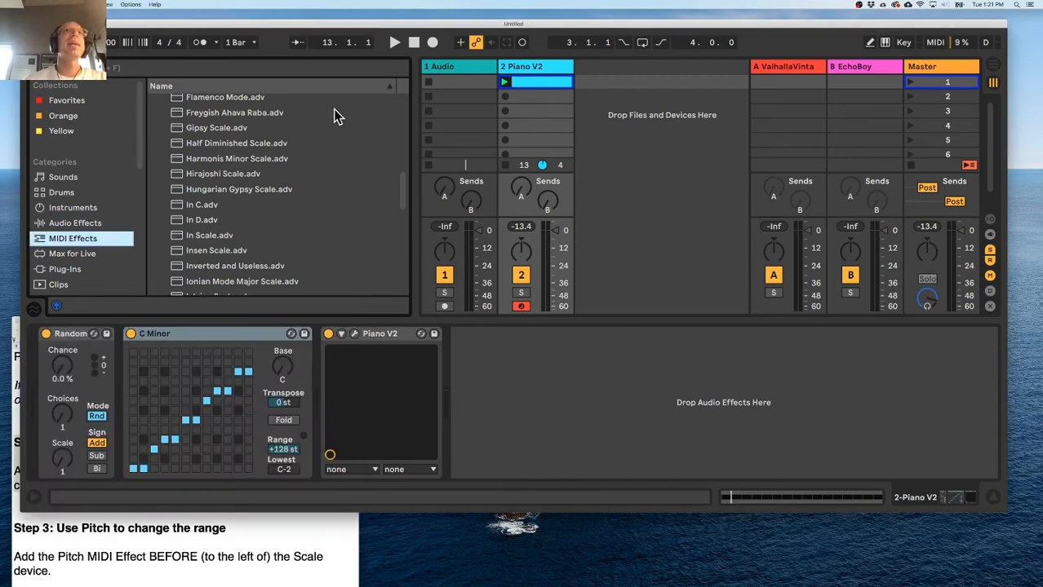
scroll(336, 116, "up", 10)
left_click(154, 193)
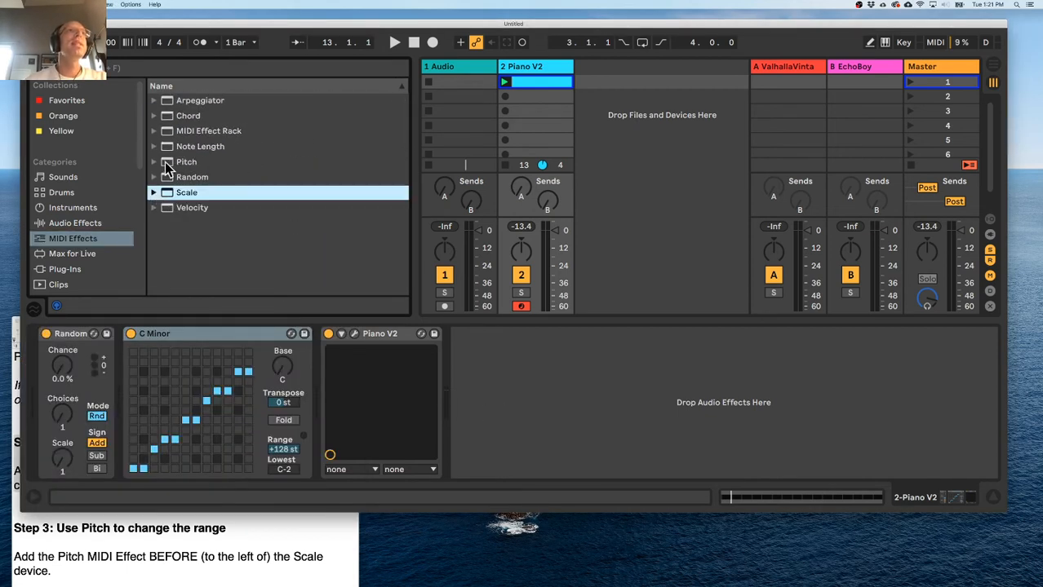
left_click(167, 163)
left_click_drag(167, 162, 42, 368)
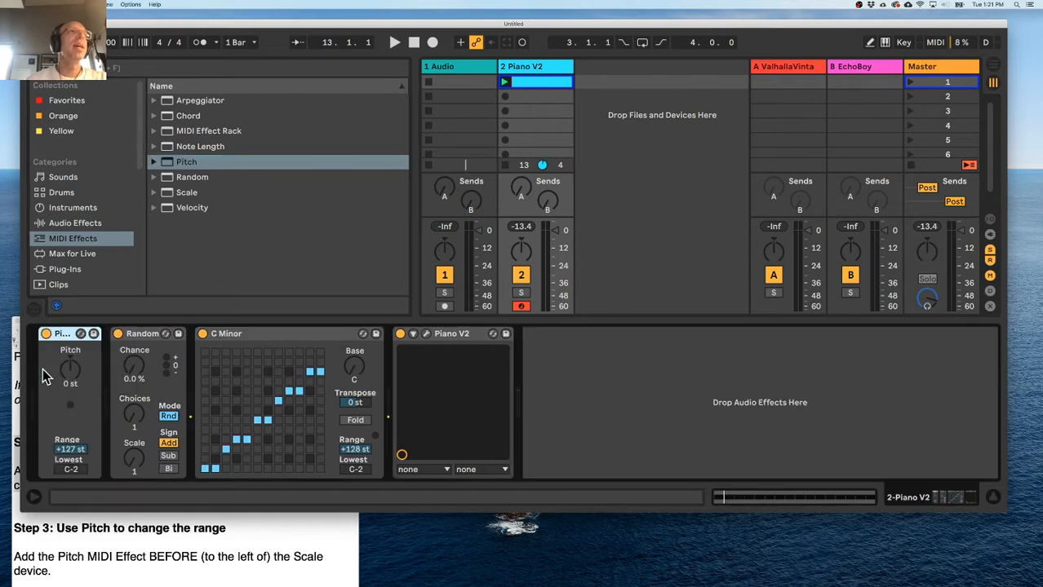
Play the piano clip and raise the Pitch effect's transposition to hear the notes at a higher range.
key("space")
left_click_drag(73, 376, 70, 330)
left_click_drag(70, 369, 70, 377)
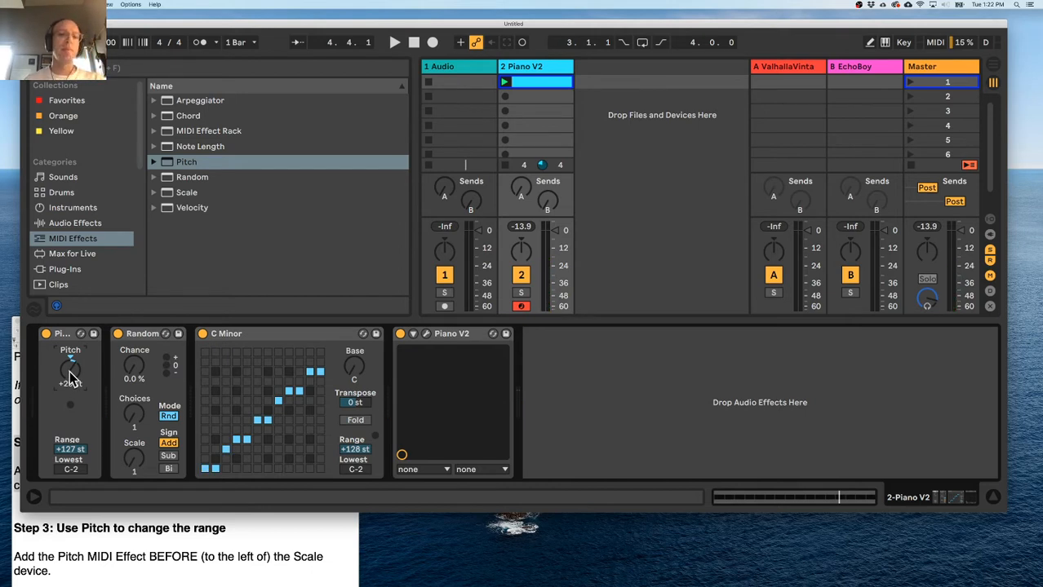
MIDI-map Pitch to the controller knob sending CC 71 and play the clip, adjusting Pitch to +15 st, Chance to 78 % and Choices to 9.
left_click_drag(67, 361, 72, 371)
key("super+m")
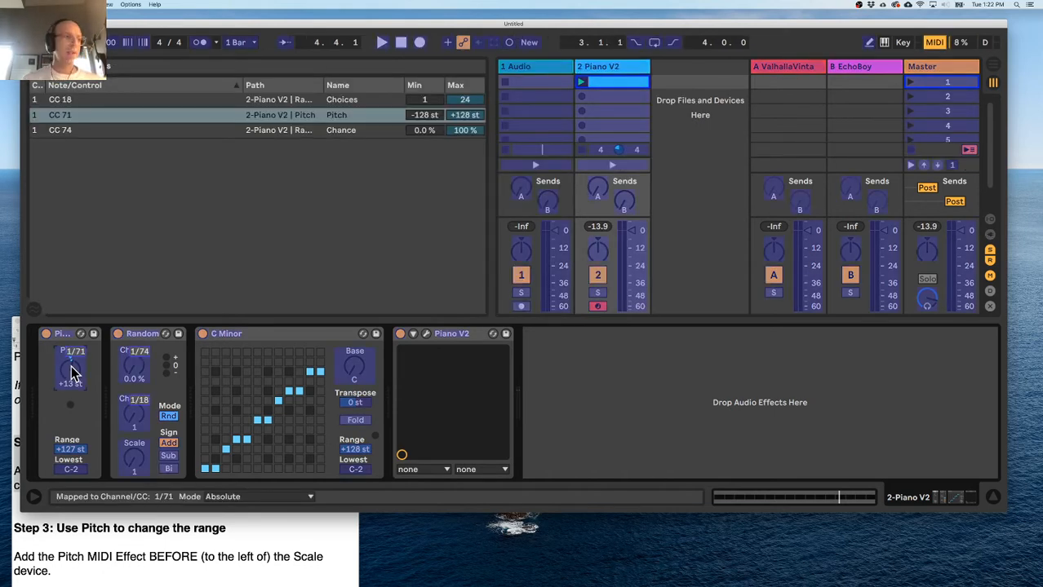
key("super+m")
key("space")
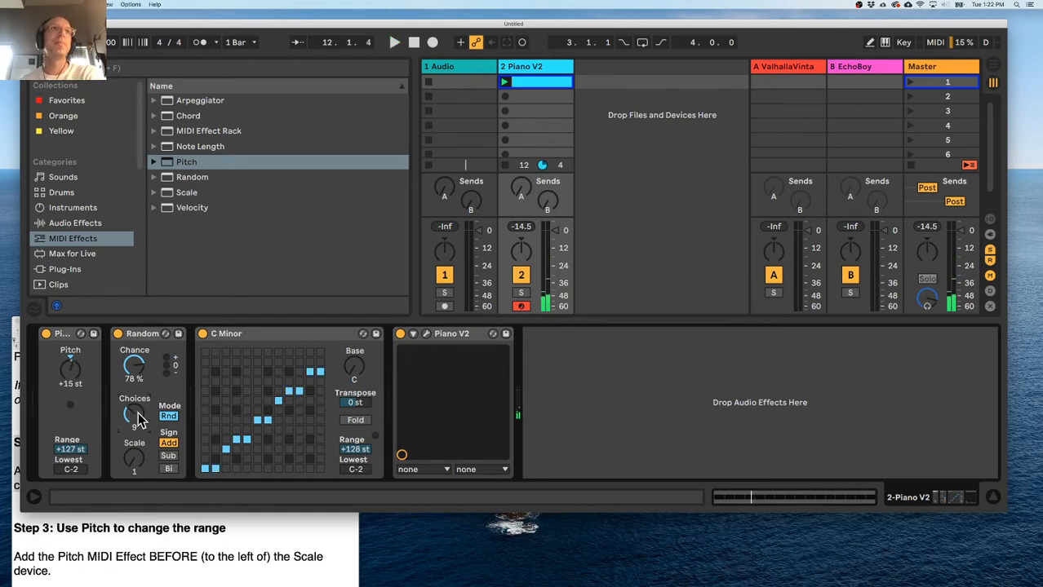
Highlight the Step 3 heading and its instruction in the notes and reveal the Step 4 heading below.
left_click(152, 538)
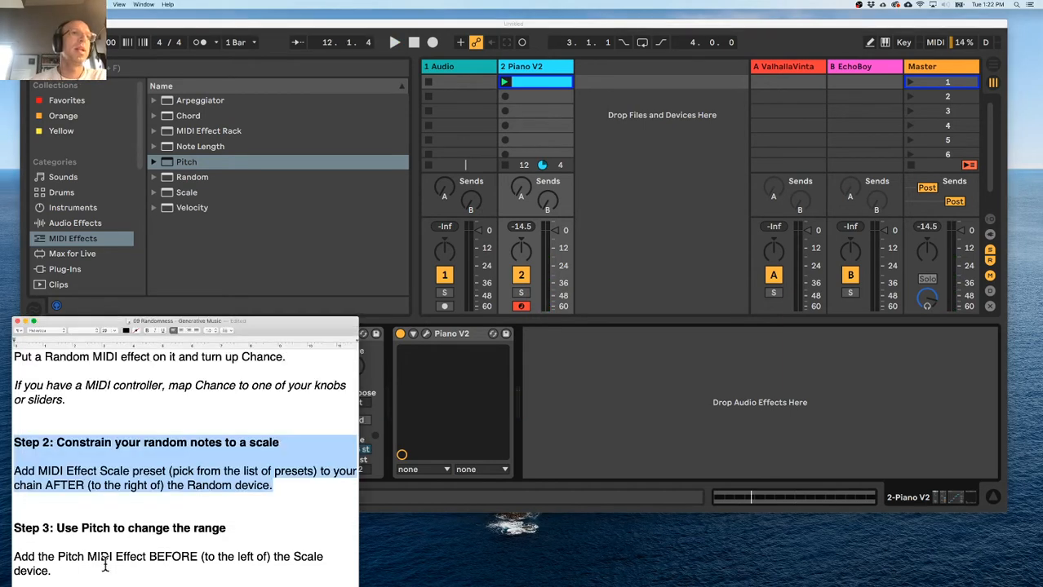
left_click_drag(98, 571, 6, 526)
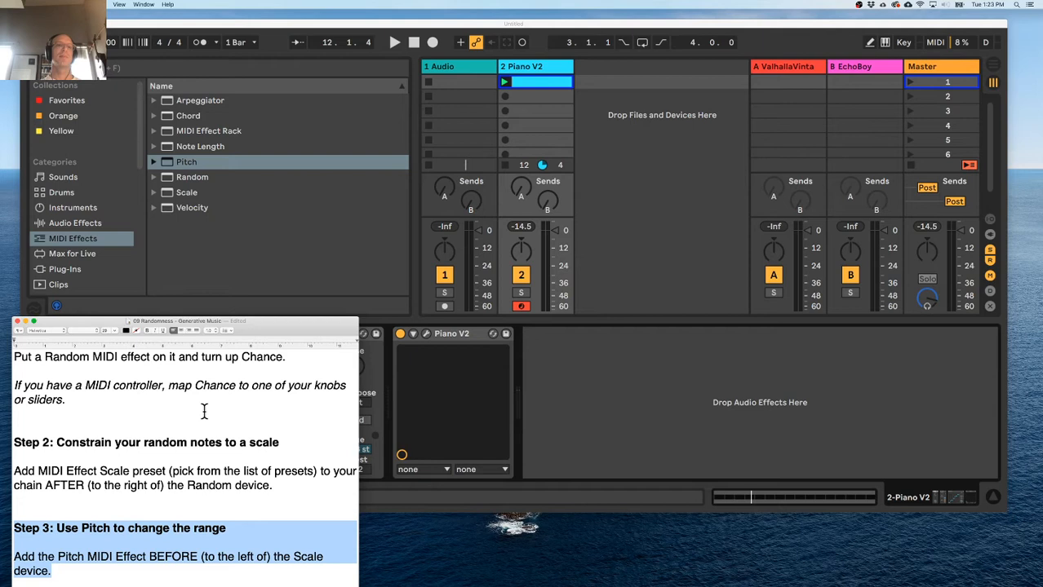
scroll(204, 411, "down", 4)
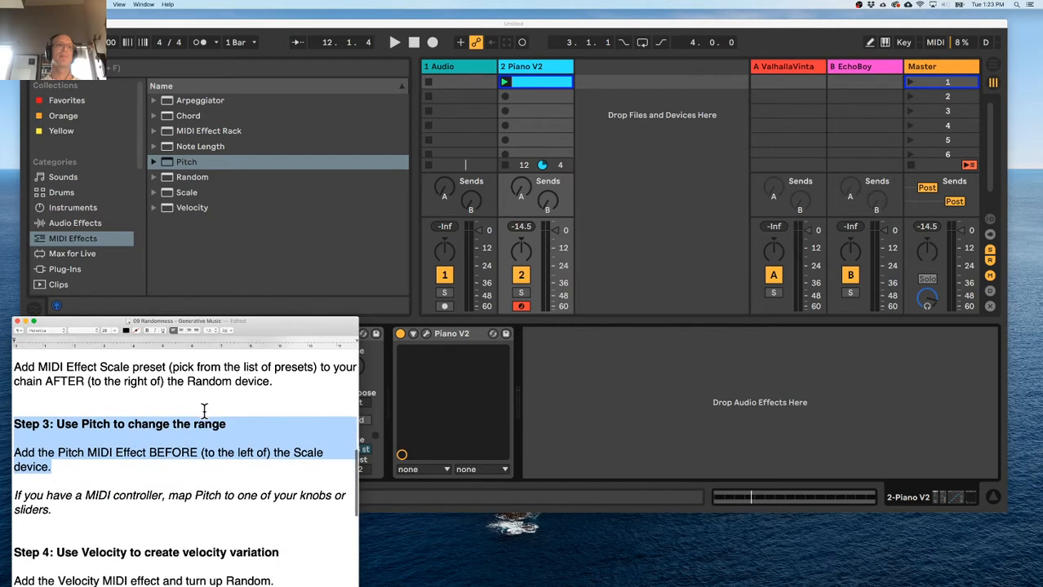
scroll(204, 411, "up", 1)
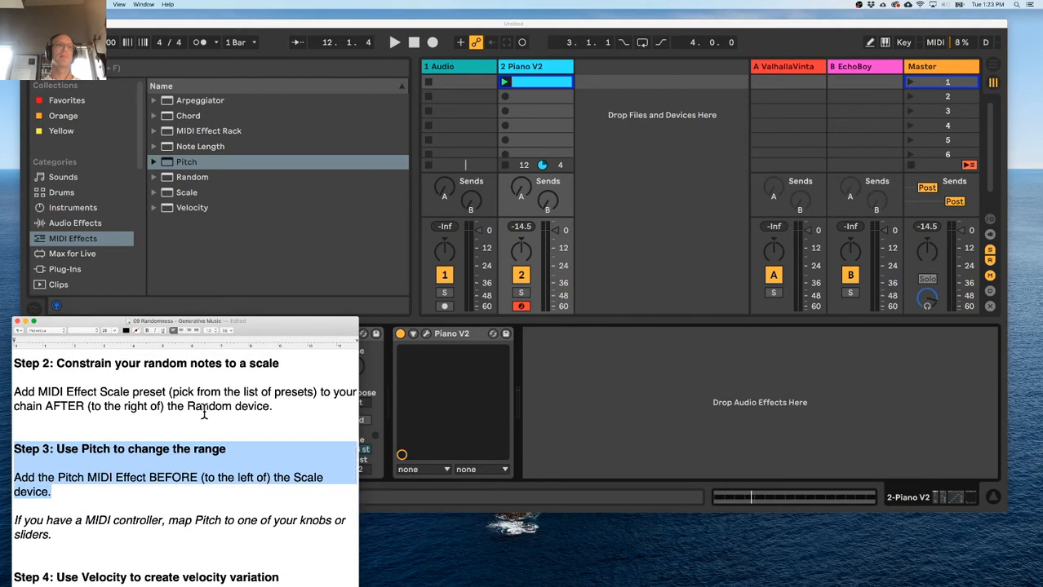
Read the Step 4 instruction on velocity variation in the notes.
scroll(204, 415, "up", 1)
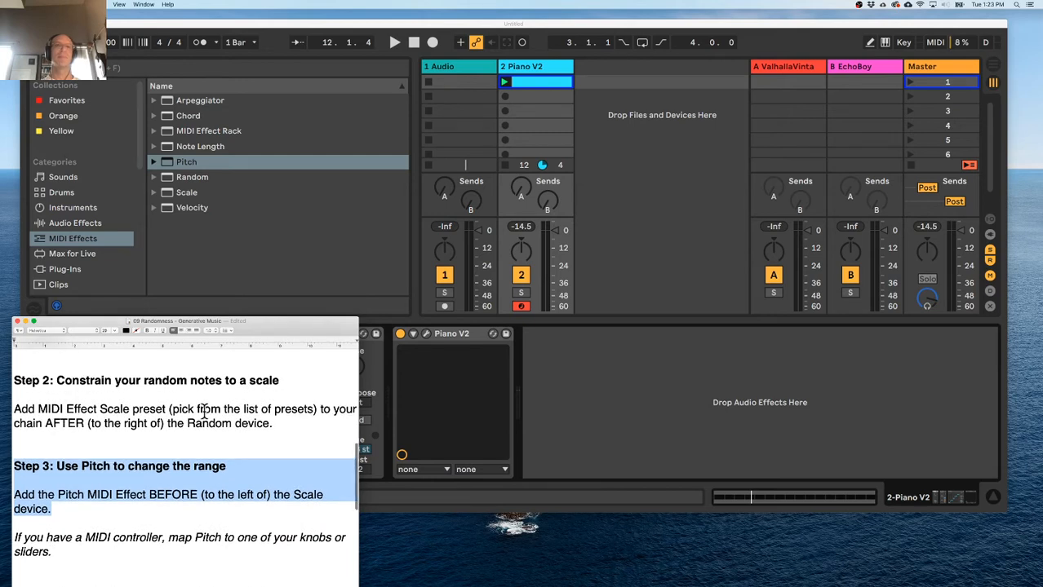
scroll(204, 413, "down", 1)
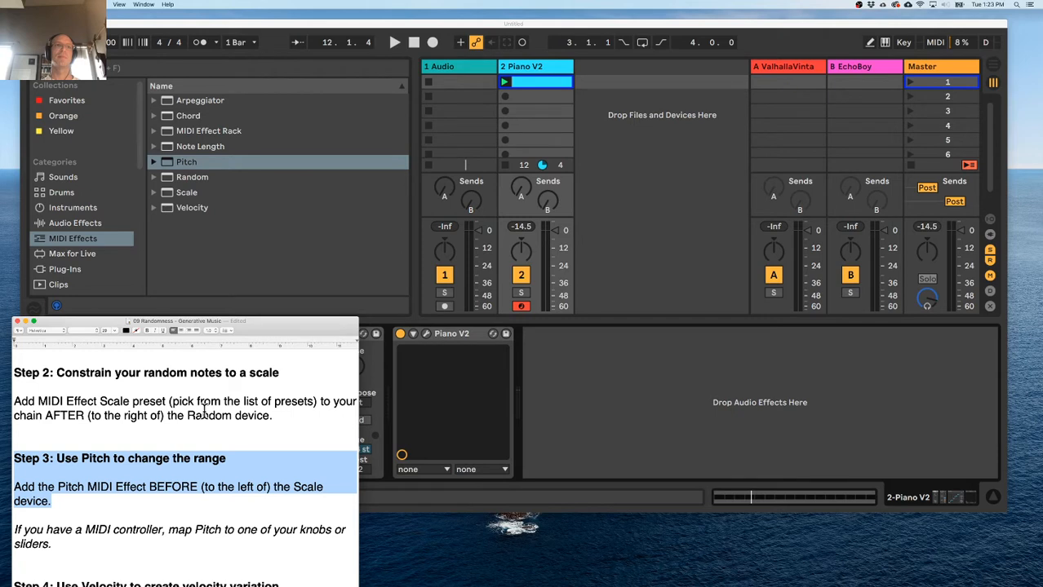
scroll(204, 413, "up", 1)
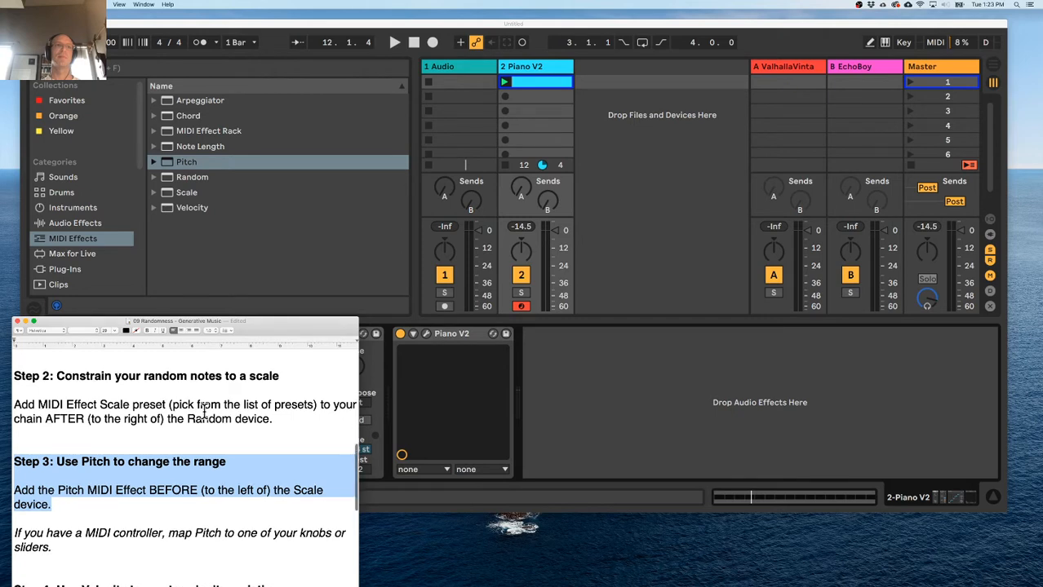
scroll(204, 414, "down", 1)
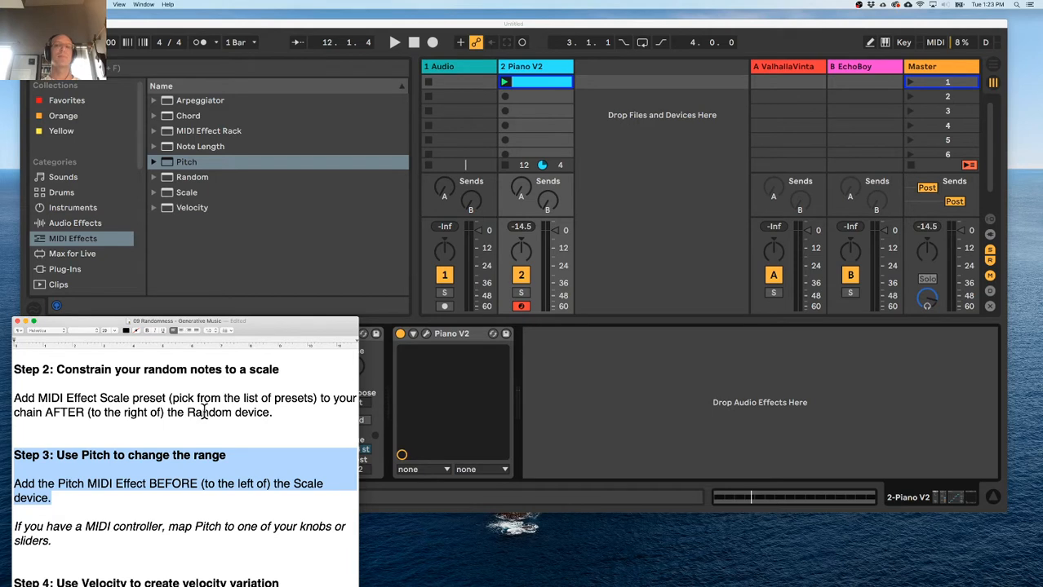
scroll(204, 412, "down", 5)
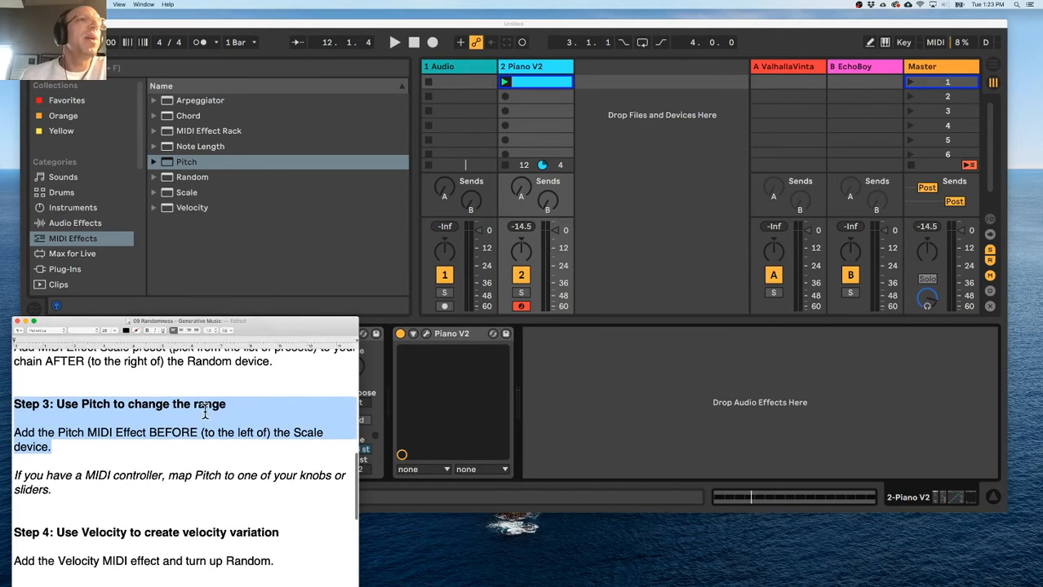
scroll(204, 414, "up", 1)
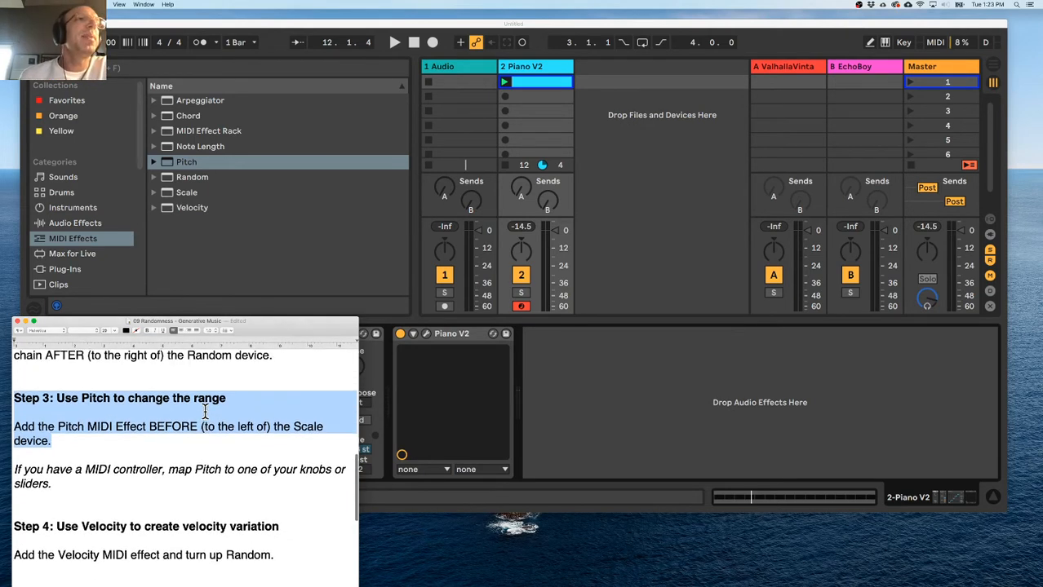
Back in Ableton Live, play the piano clip and lower the Pitch effect to -11 st.
left_click(454, 328)
left_click(170, 208)
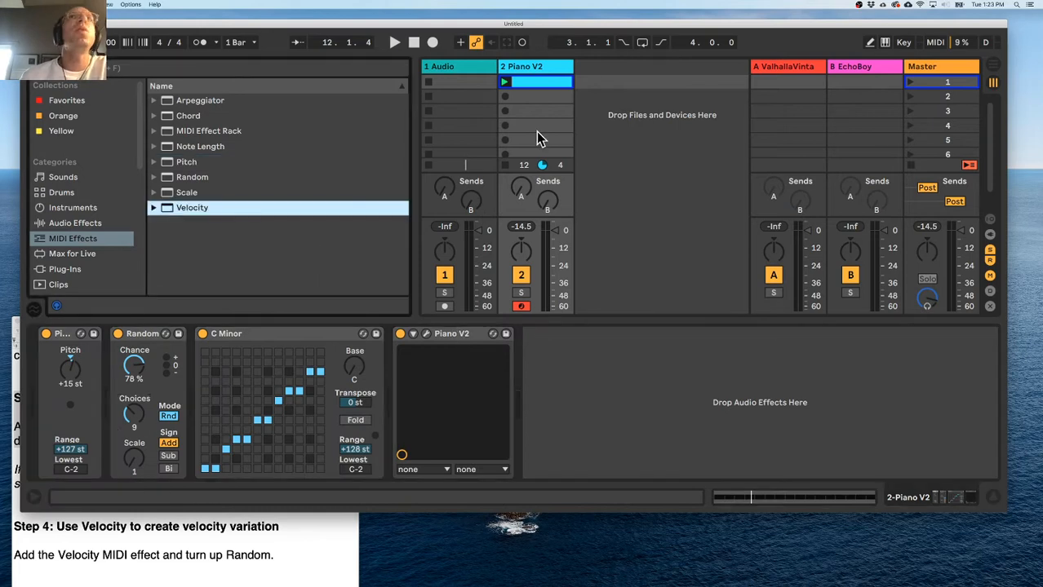
left_click(505, 81)
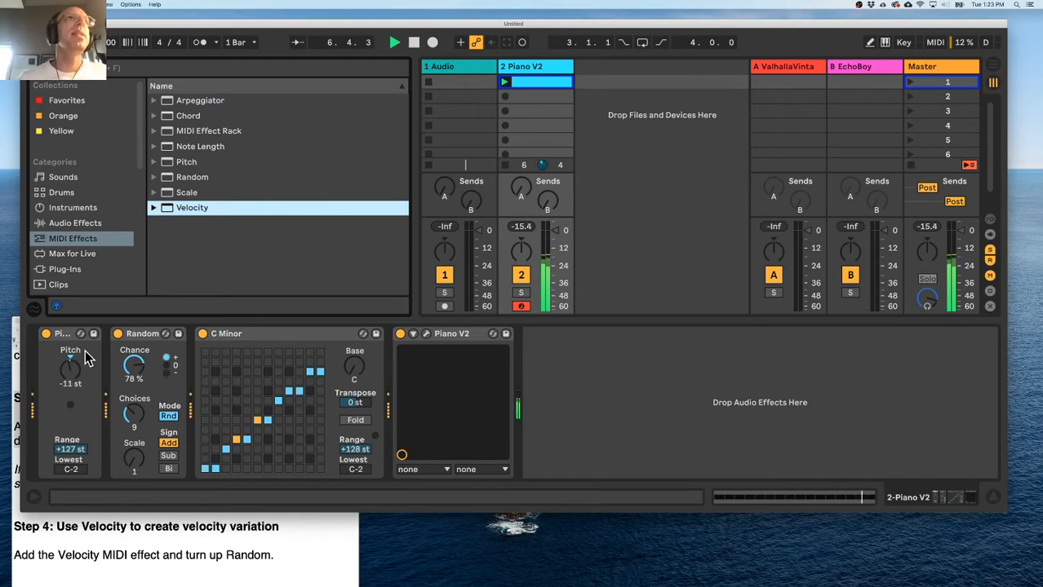
Insert the Velocity MIDI effect between the C Minor scale and Piano V2, and raise its Random to 52.
double_click(173, 208)
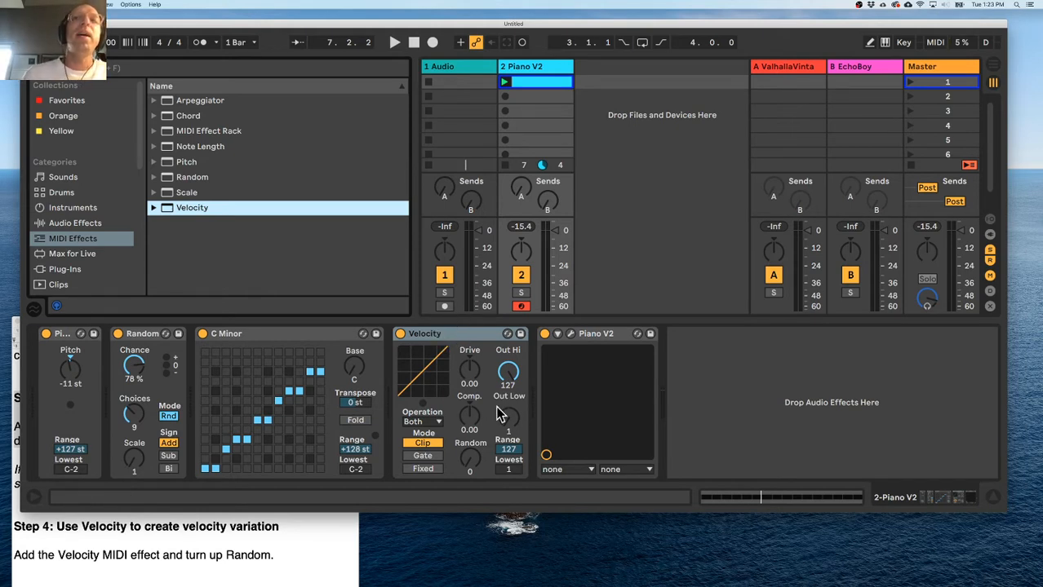
left_click(456, 339)
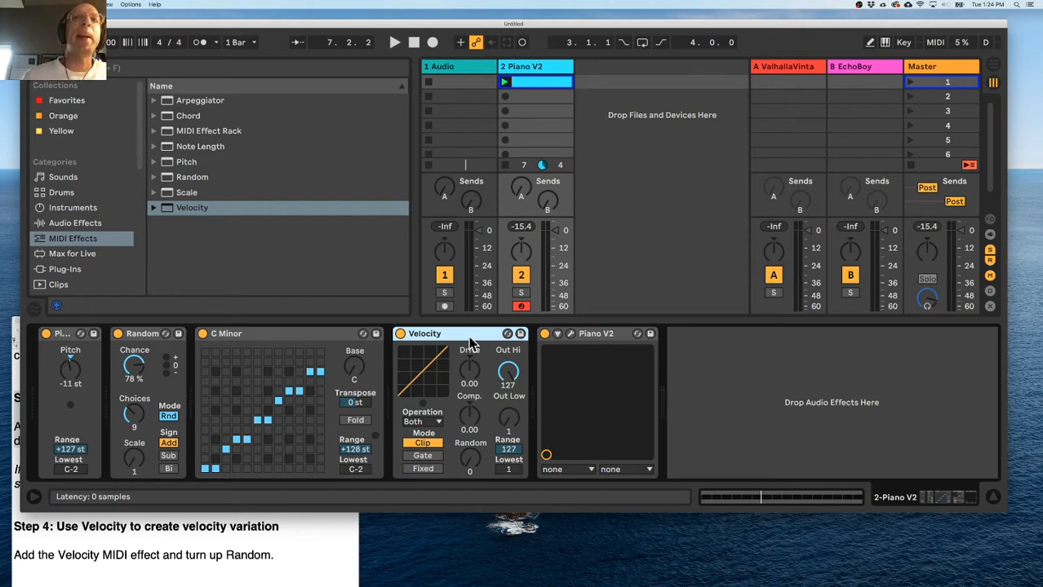
left_click_drag(473, 467, 472, 419)
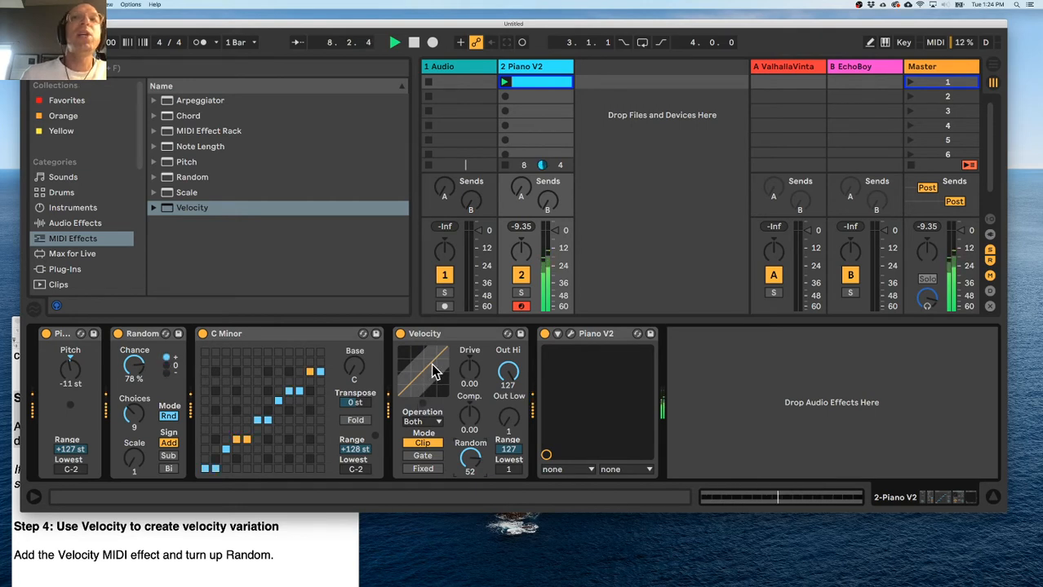
Insert the Note Length MIDI effect after Velocity and raise its Length to 1.09 s, playing the clip to hear it.
double_click(169, 148)
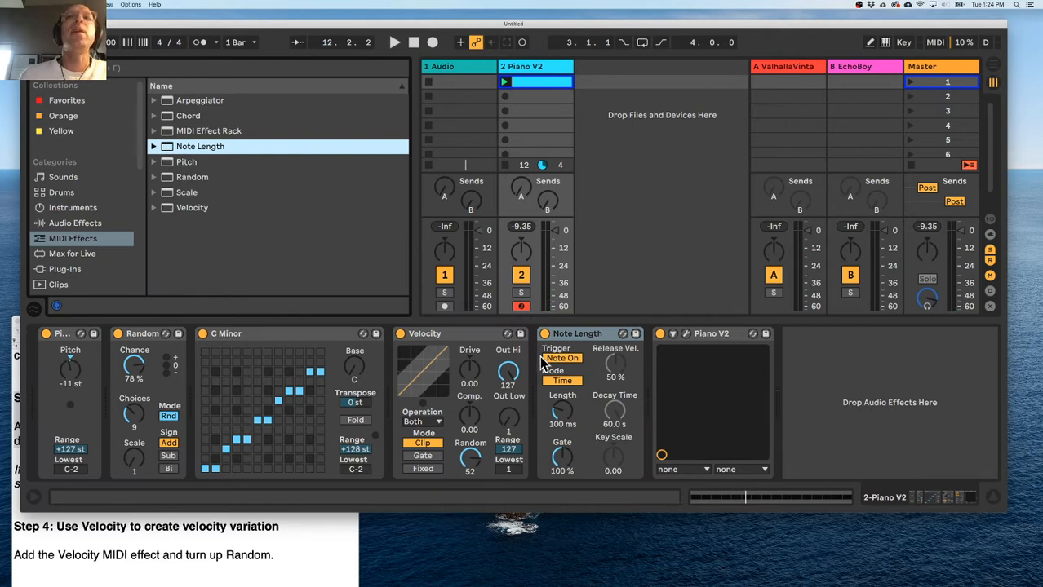
key("space")
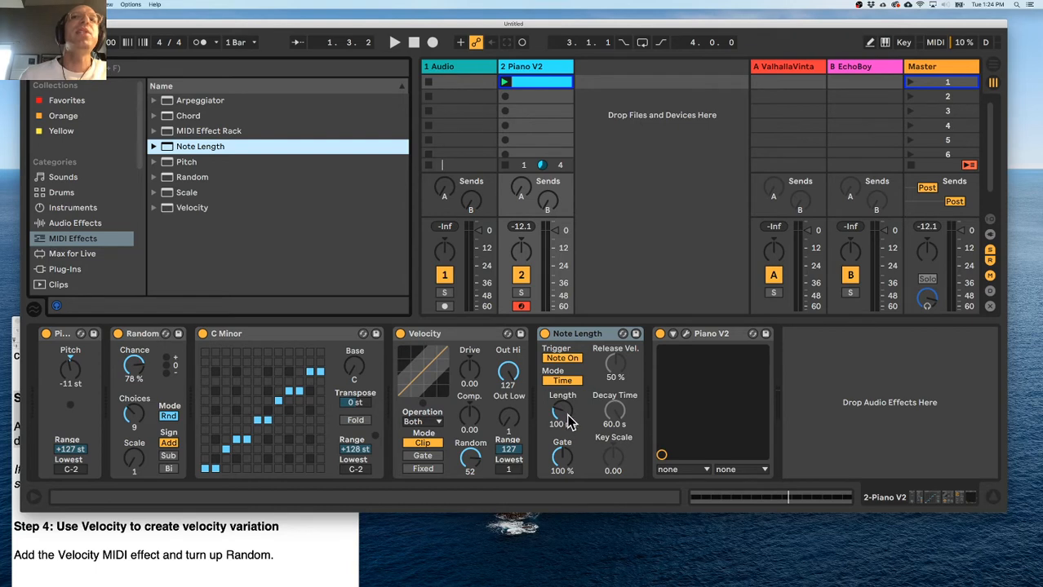
left_click_drag(562, 424, 563, 378)
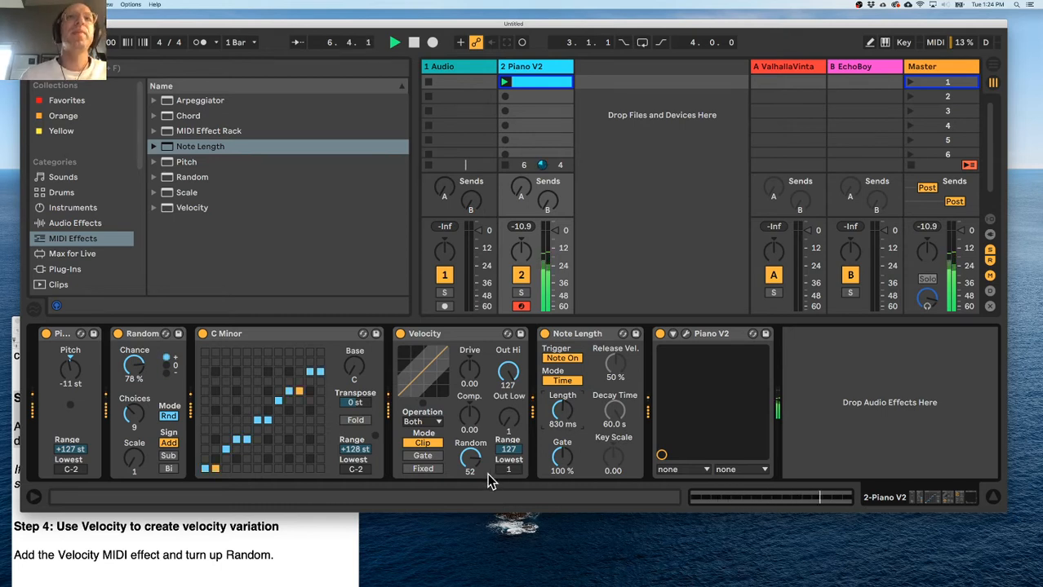
left_click(458, 335)
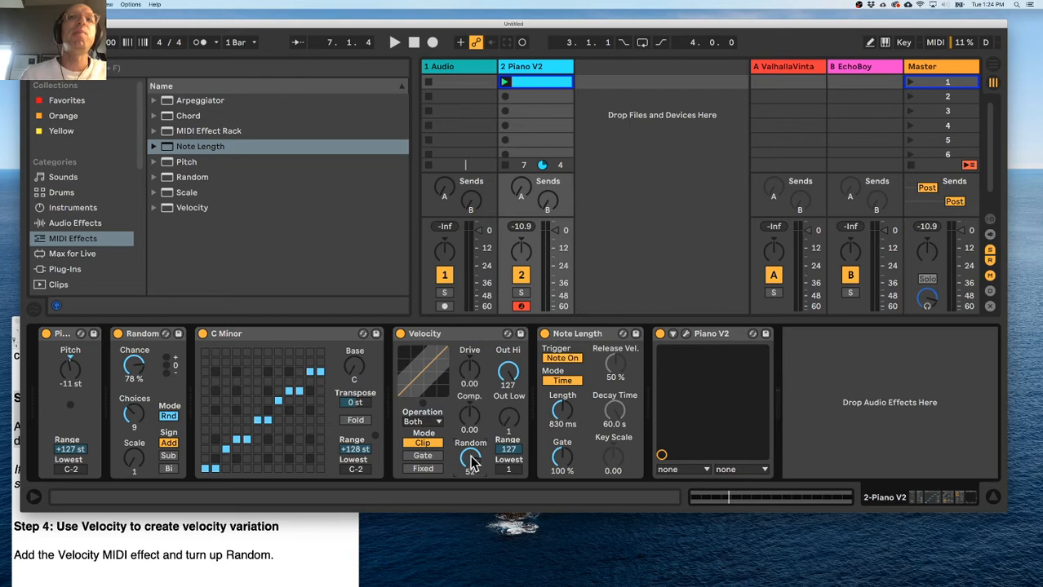
left_click(577, 335)
left_click_drag(563, 417, 563, 411)
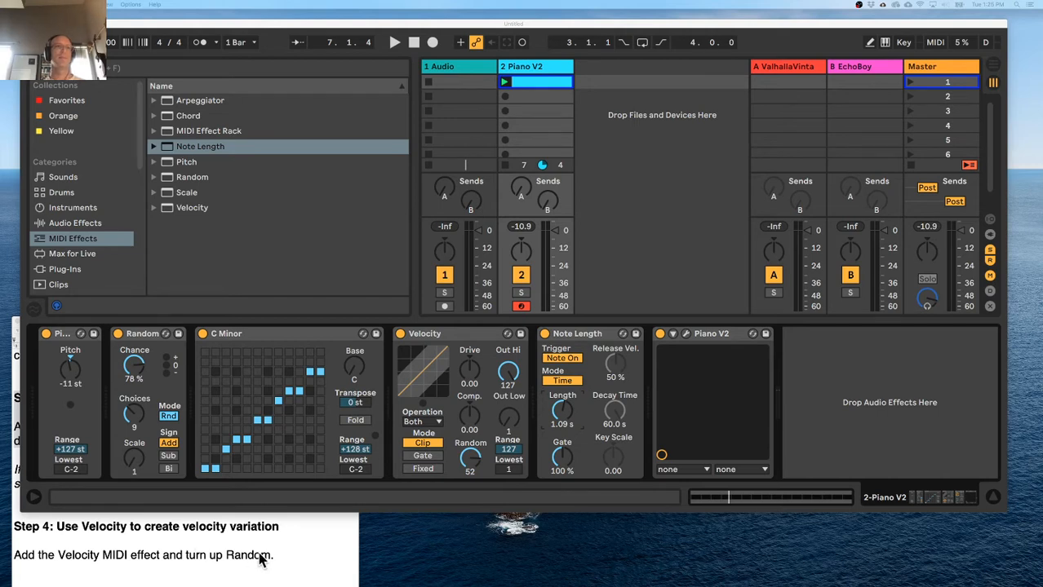
In the notes, append "(Side note: add Note Length to create a smoother flow)" to the Step 4 instruction.
left_click(305, 559)
scroll(305, 560, "down", 2)
scroll(308, 542, "up", 1)
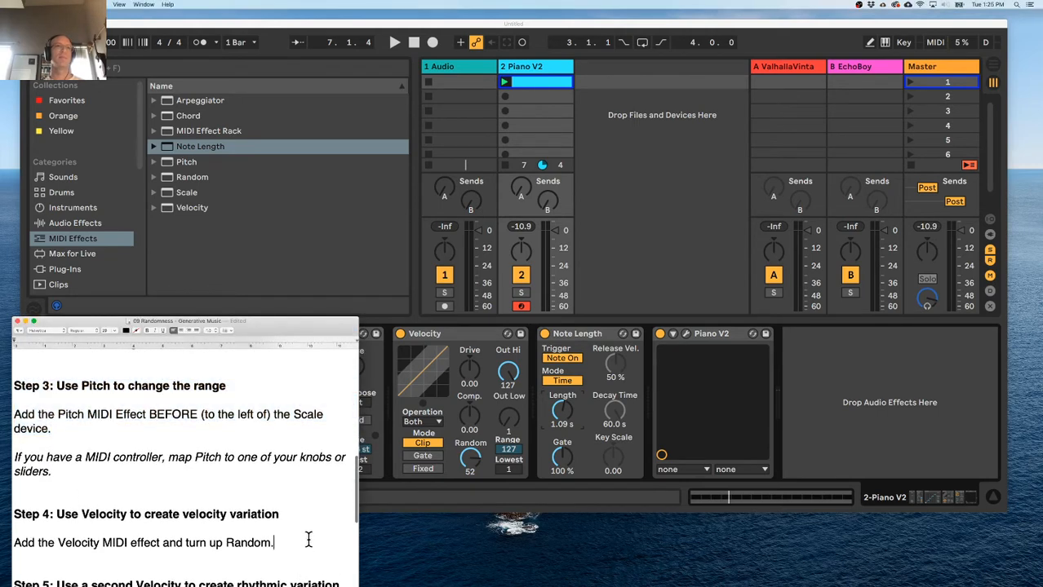
type("(Side note: add Note Length")
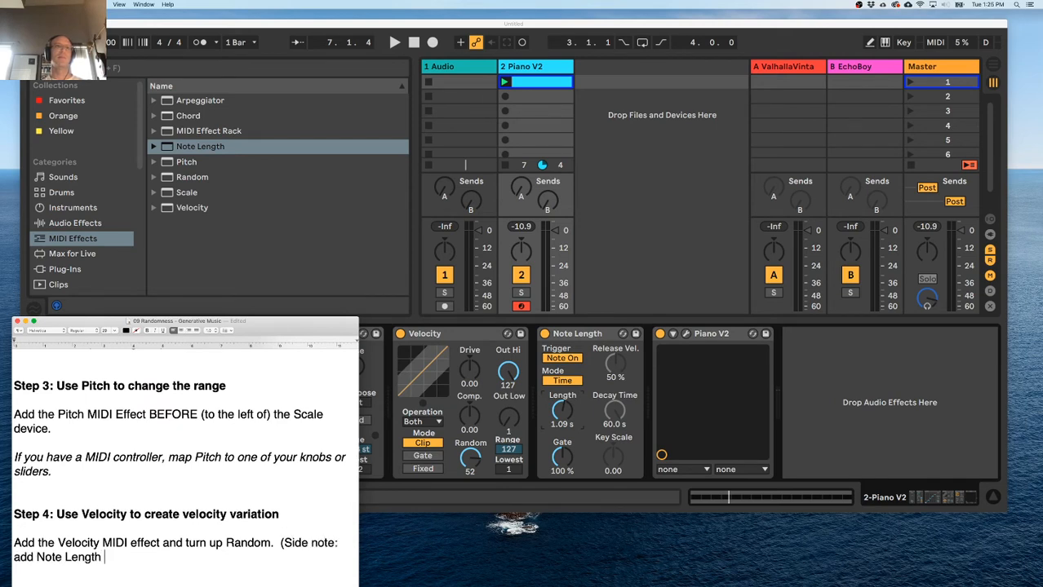
type("reate a smoother flow)")
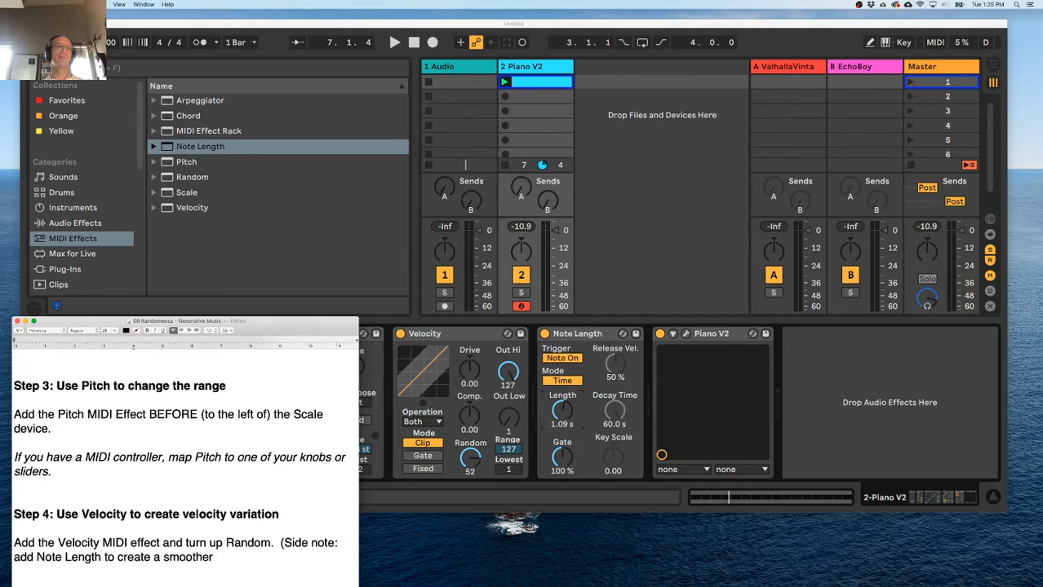
Insert "and turn up Length" after "Note Length" in the Step 4 remark and replace "Side note:" with "Optional:".
left_click(101, 557)
type("and turn up Length")
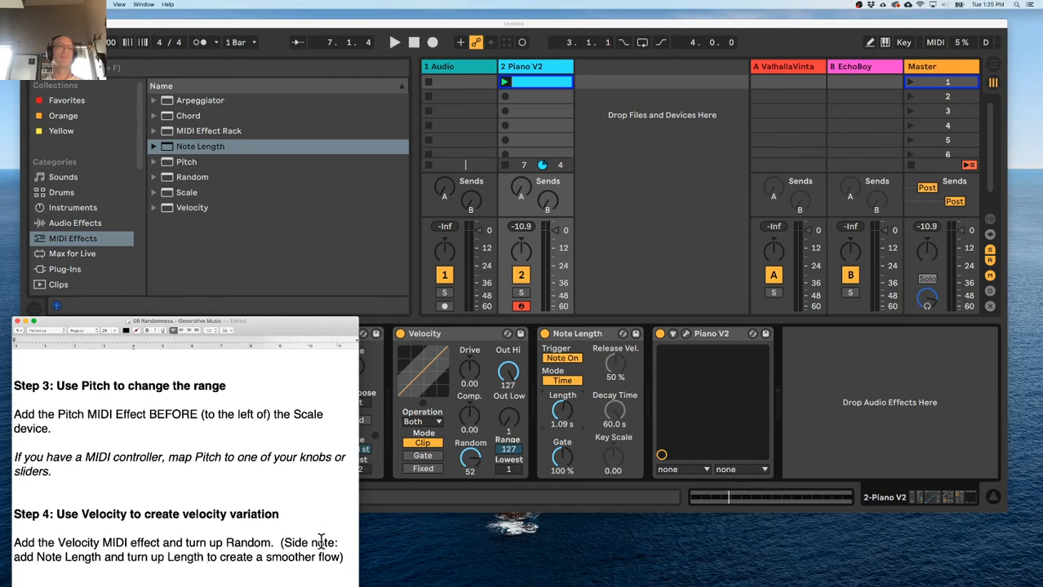
left_click_drag(325, 543, 282, 543)
type("Optional: add")
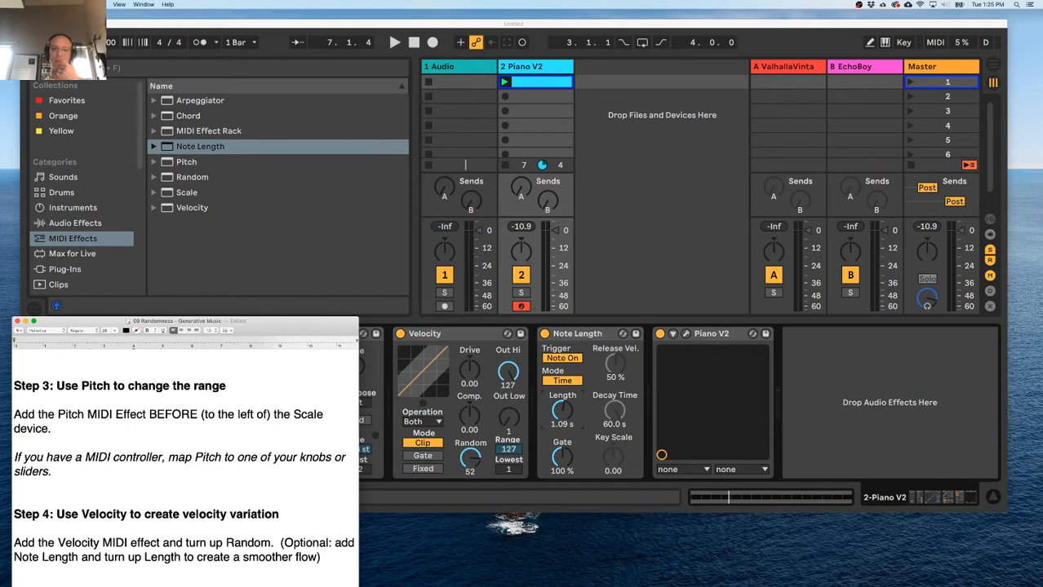
key("super+Tab")
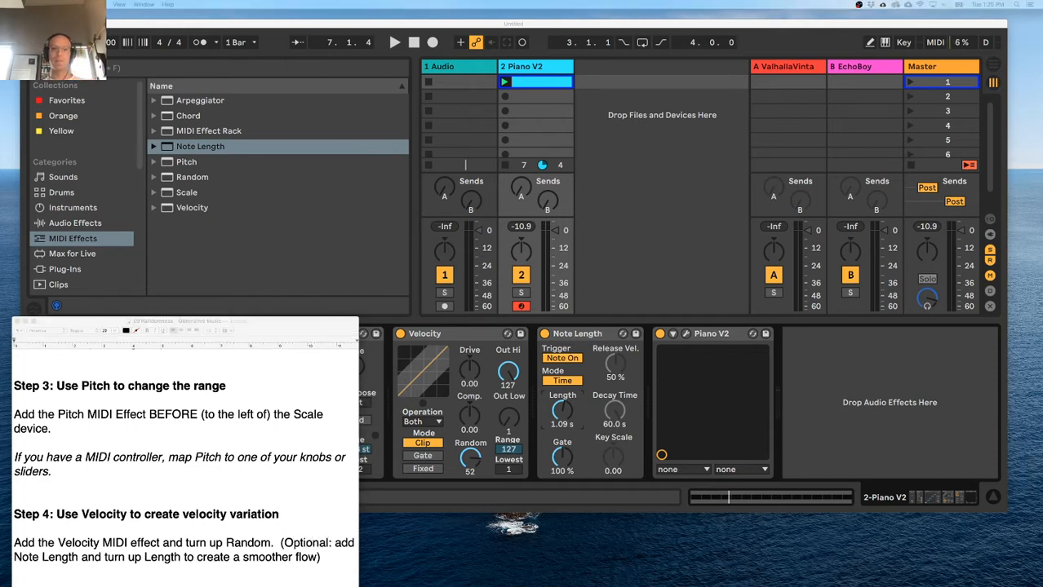
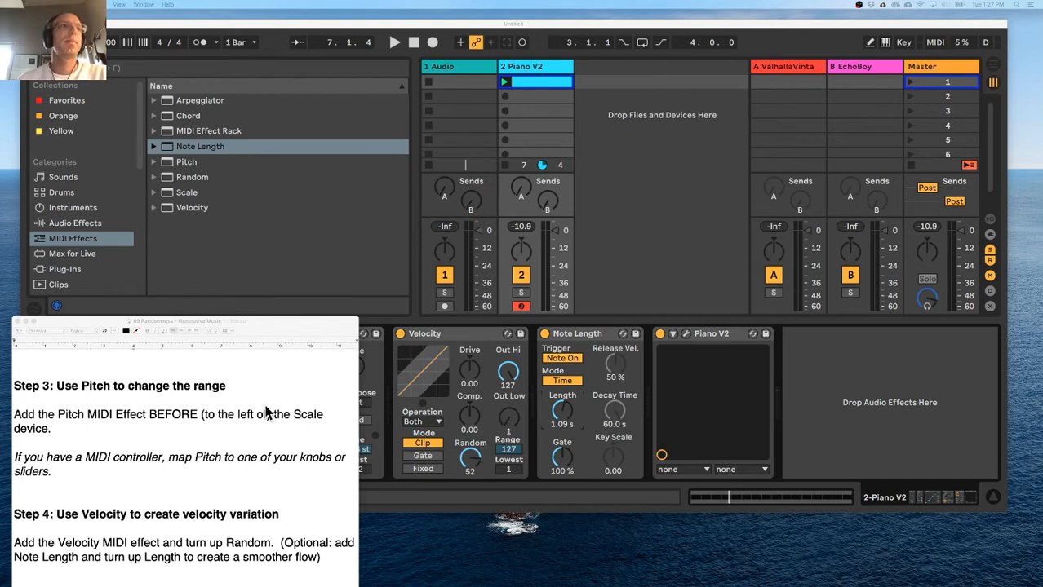
Reveal Step 5 in the notes, and in Ableton Live insert a second Velocity effect between the first Velocity and Note Length.
left_click(278, 464)
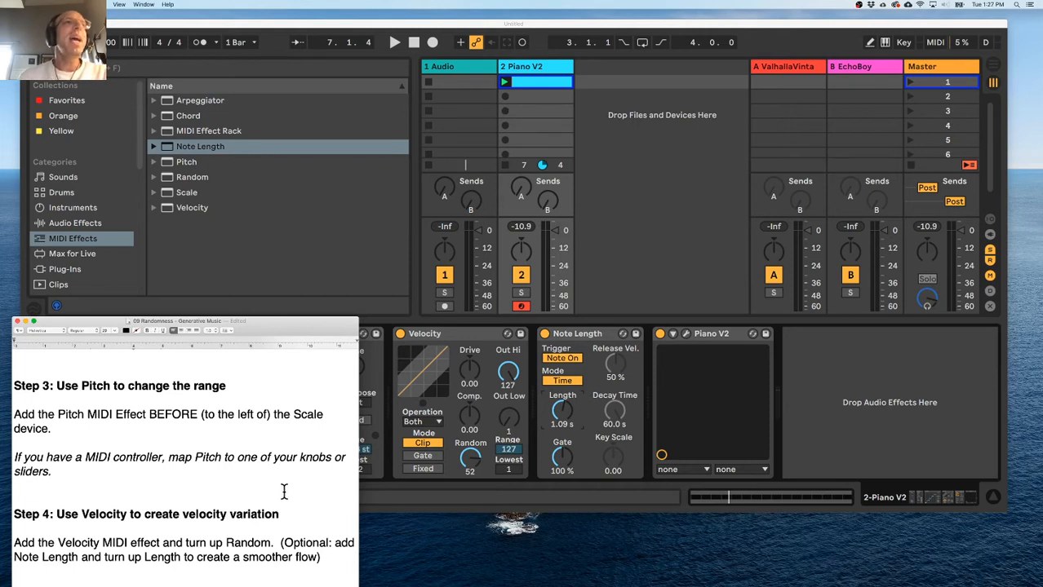
scroll(273, 463, "down", 5)
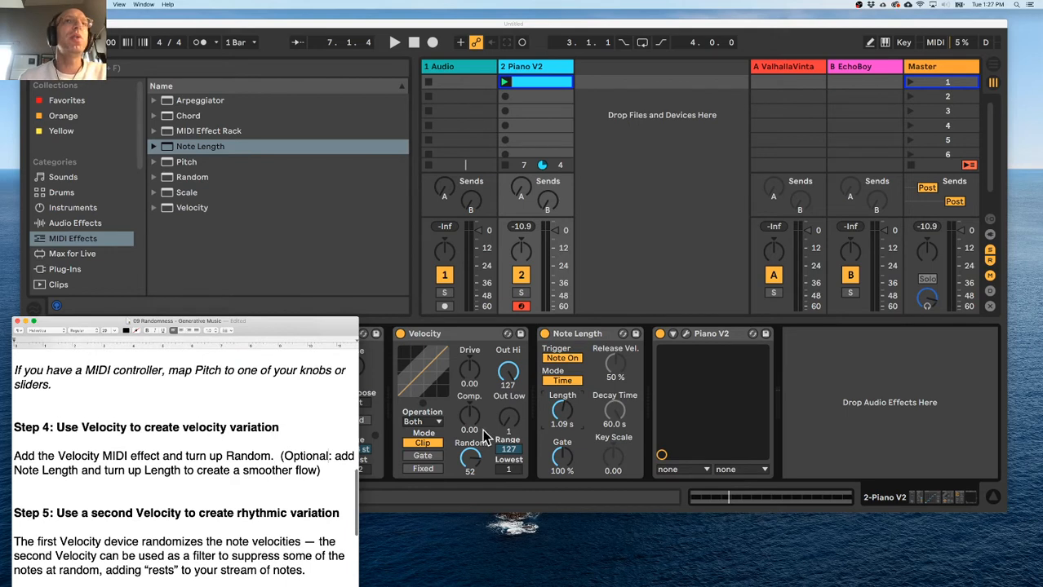
left_click(466, 334)
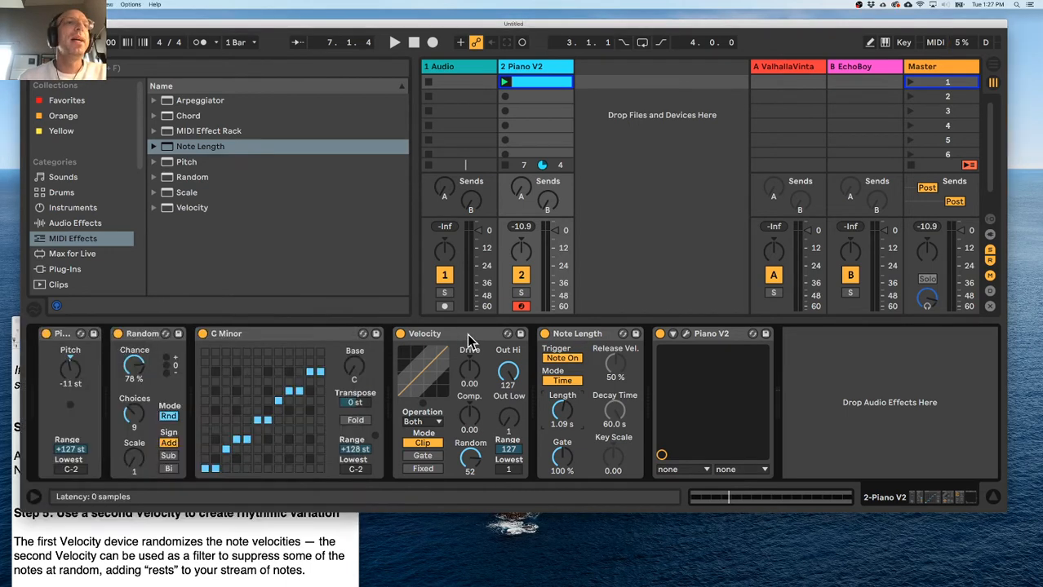
double_click(171, 209)
left_click_drag(719, 341, 556, 346)
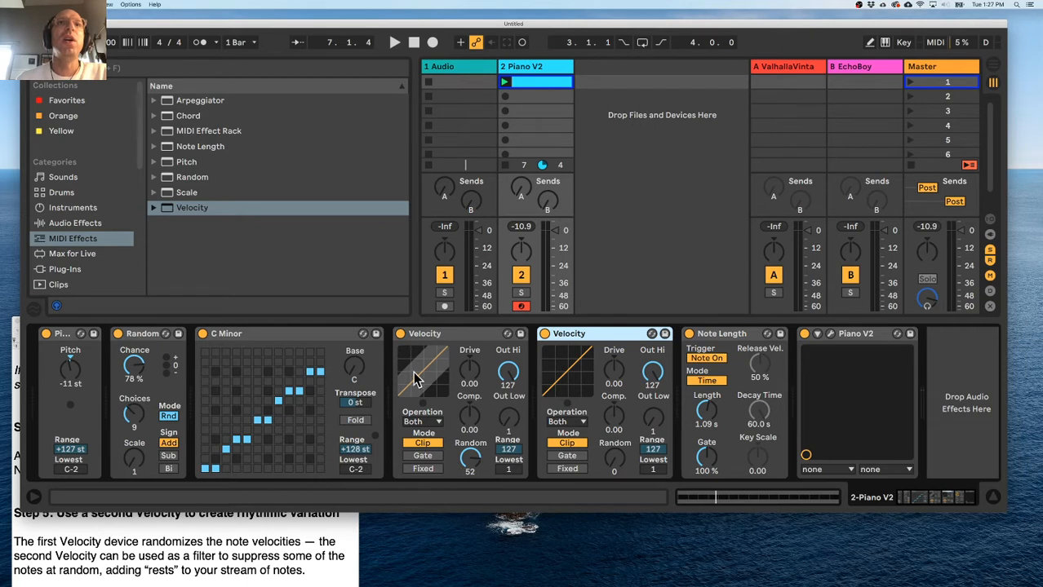
Set the first Velocity effect's Random to 48, play the clip briefly and select the second Velocity effect.
mouse_move(470, 459)
left_mouse_down()
mouse_move(469, 447)
mouse_move(469, 461)
left_mouse_up()
key("space")
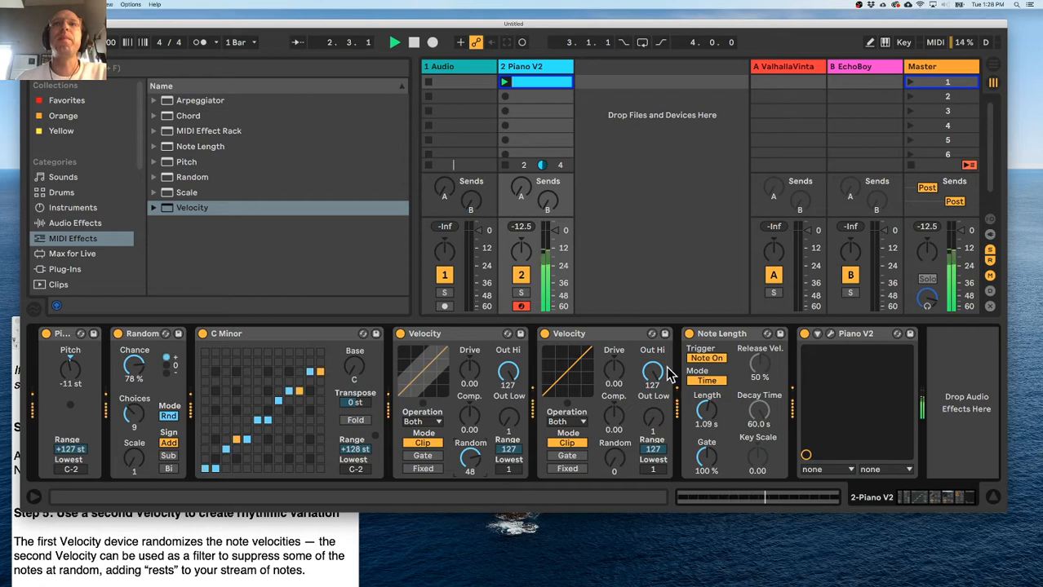
left_click(612, 333)
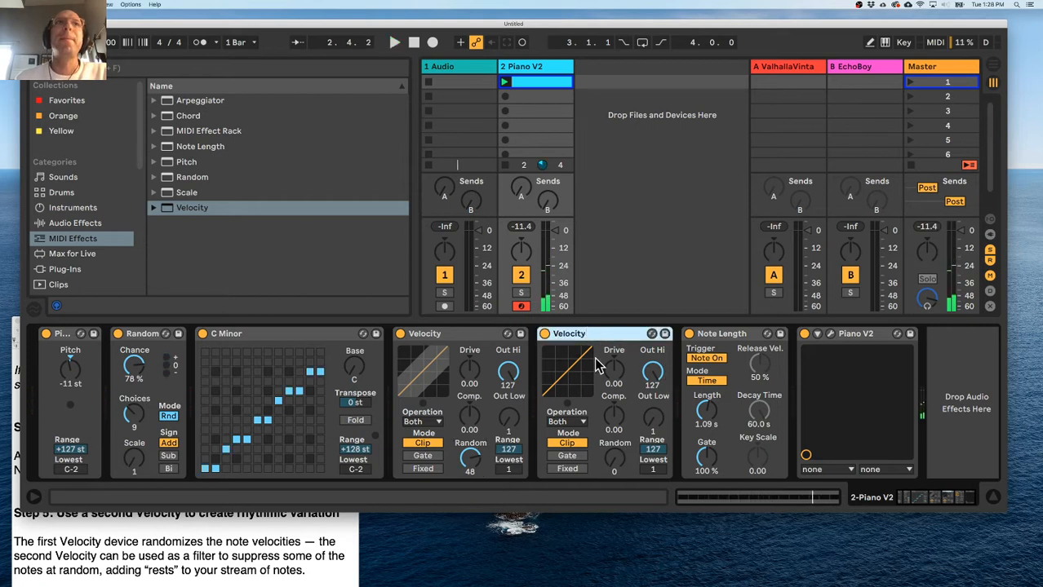
Find MIDI Monitor.amxd among the Max MIDI effects, insert it between the two Velocity effects and play the clip.
left_click(122, 70)
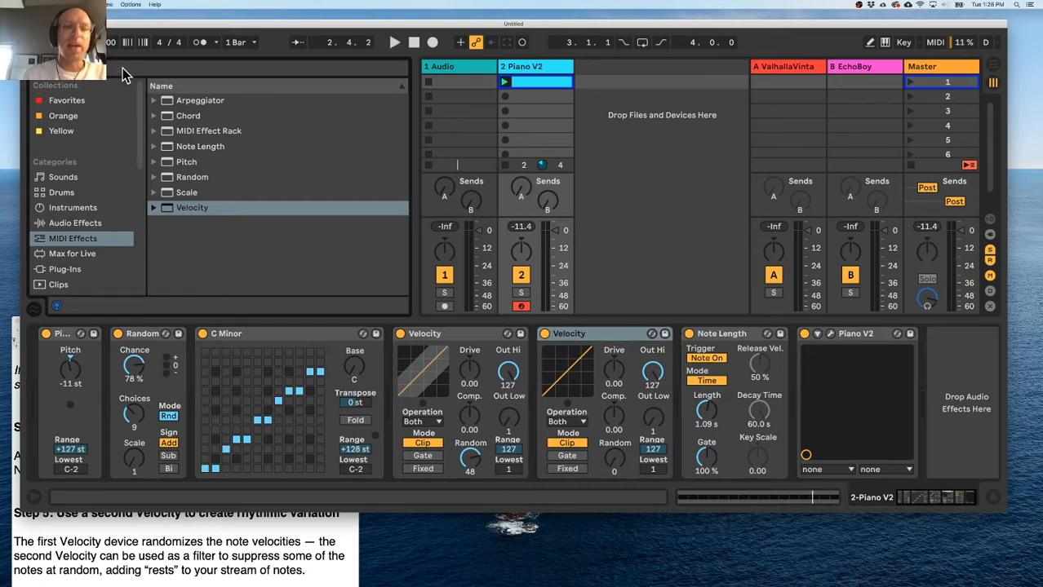
left_click(122, 67)
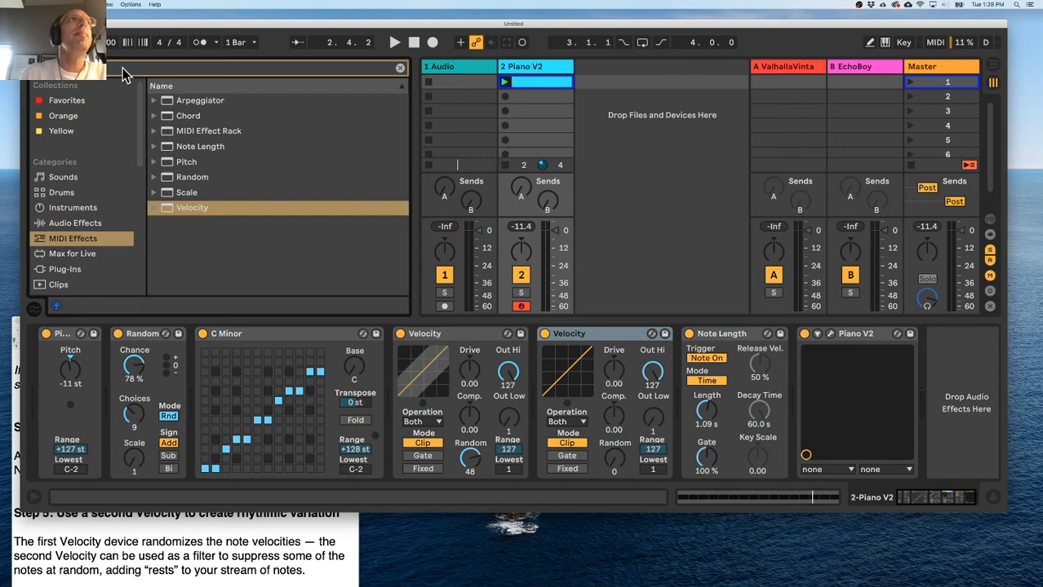
left_click(82, 254)
left_click(154, 101)
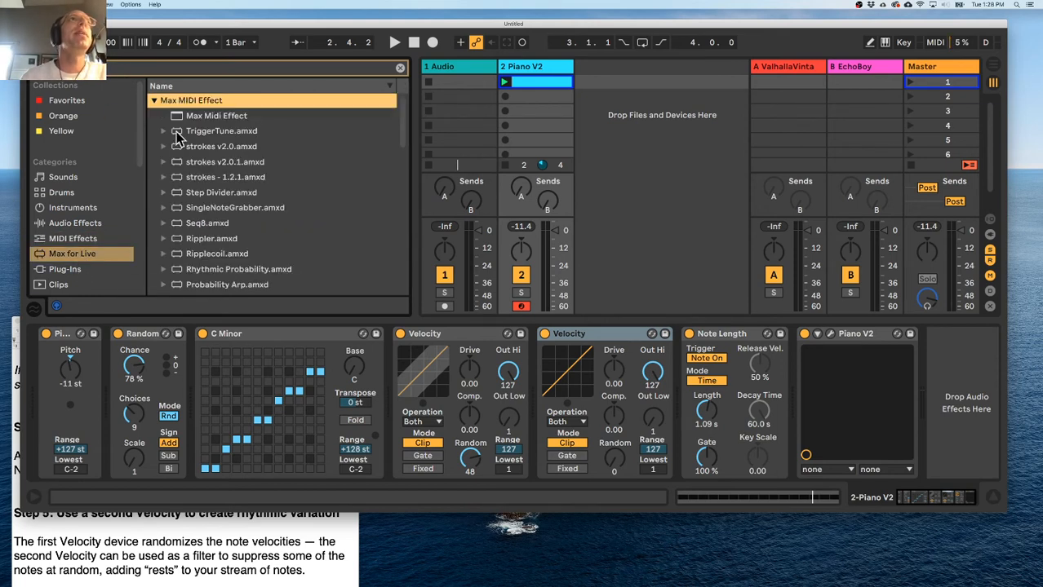
scroll(184, 141, "down", 5)
scroll(186, 142, "down", 5)
scroll(190, 140, "down", 3)
scroll(190, 141, "down", 5)
scroll(189, 140, "down", 8)
scroll(190, 140, "up", 8)
scroll(188, 134, "up", 5)
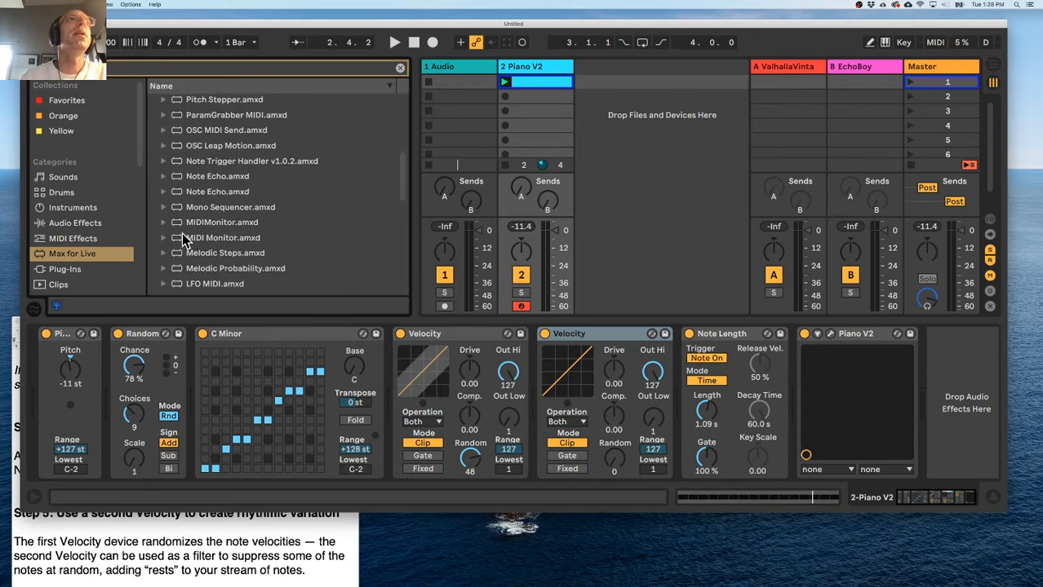
mouse_move(184, 242)
left_mouse_down()
mouse_move(610, 368)
mouse_move(549, 377)
left_mouse_up()
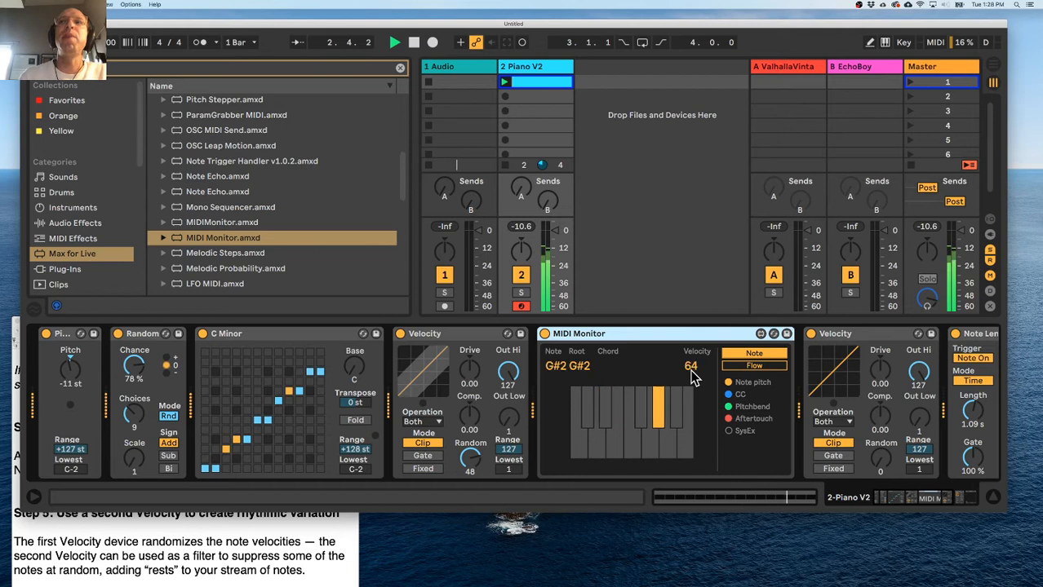
scroll(692, 371, "right", 5)
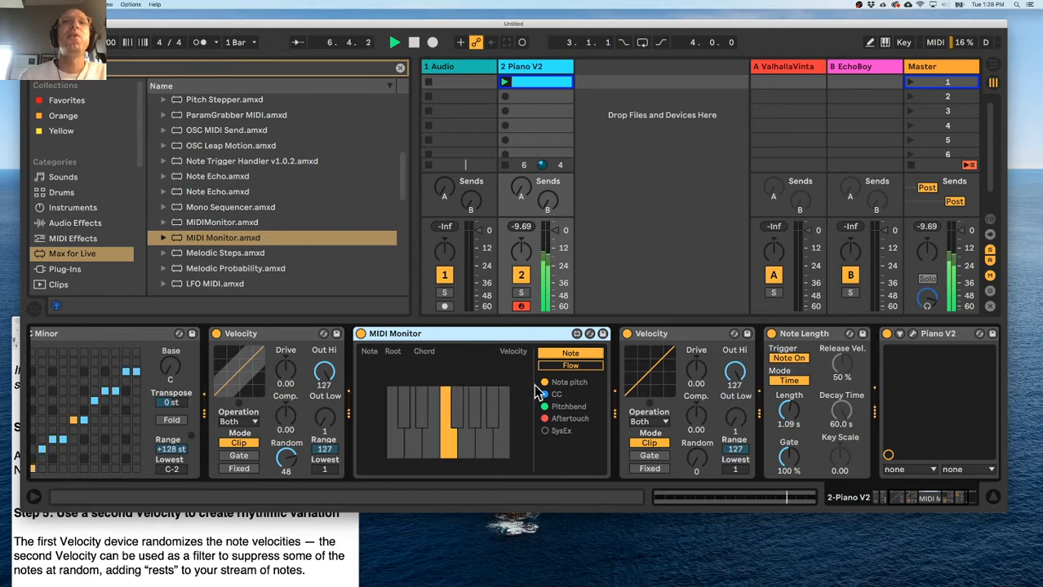
Inspect the velocity of the first note in the piano clip and return to the Piano V2 track's devices.
double_click(534, 83)
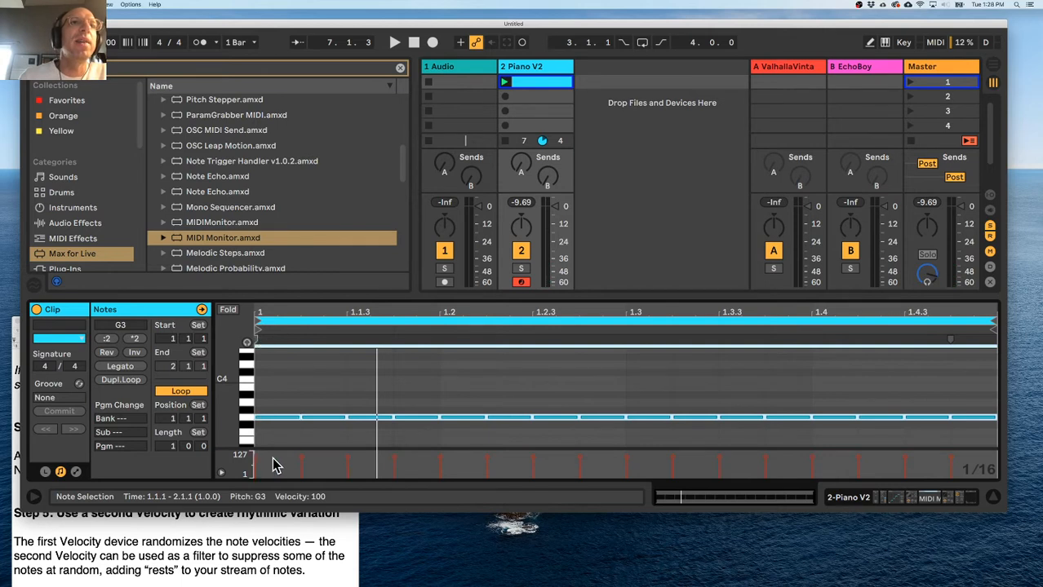
left_click(282, 418)
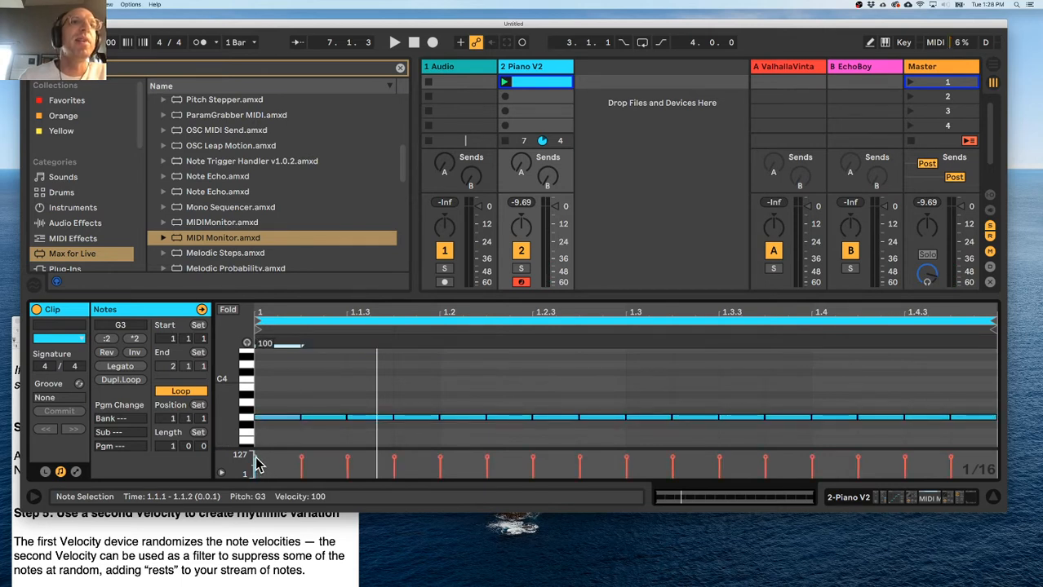
left_click(544, 68)
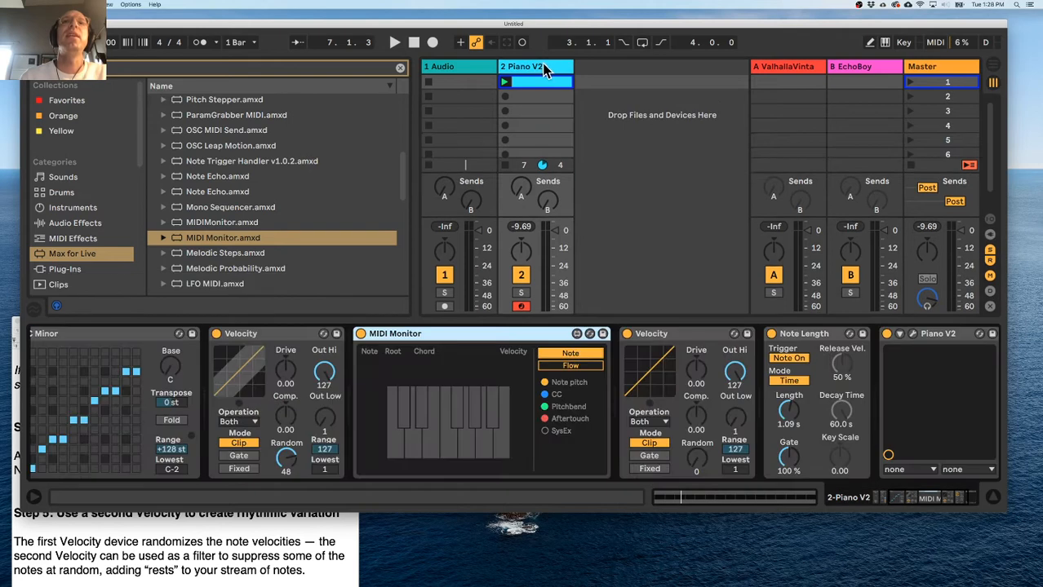
Set the first Velocity effect's Random to 50, play the clip briefly and collapse MIDI Monitor.
left_click_drag(287, 460, 283, 460)
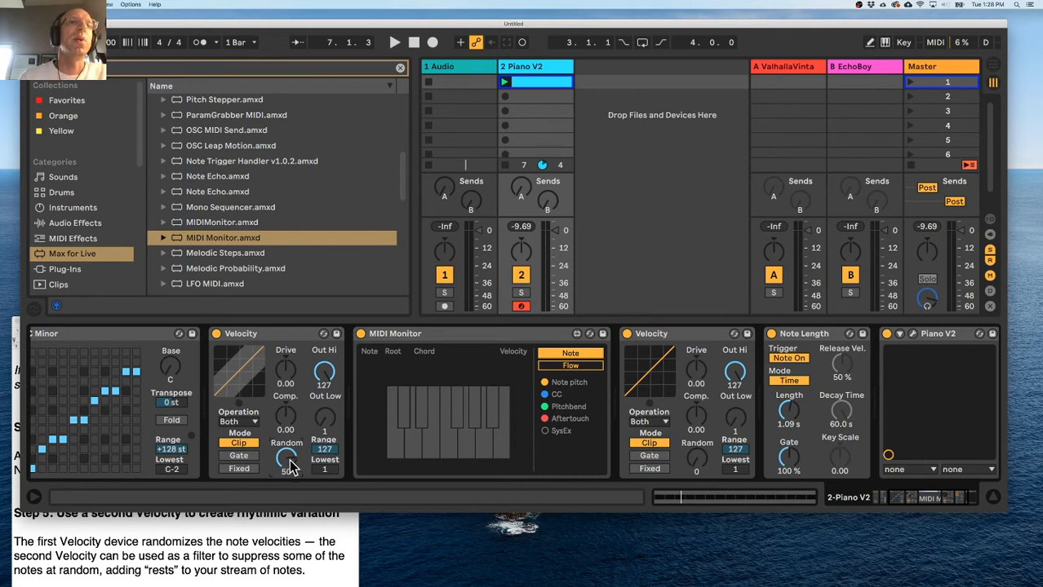
key("space")
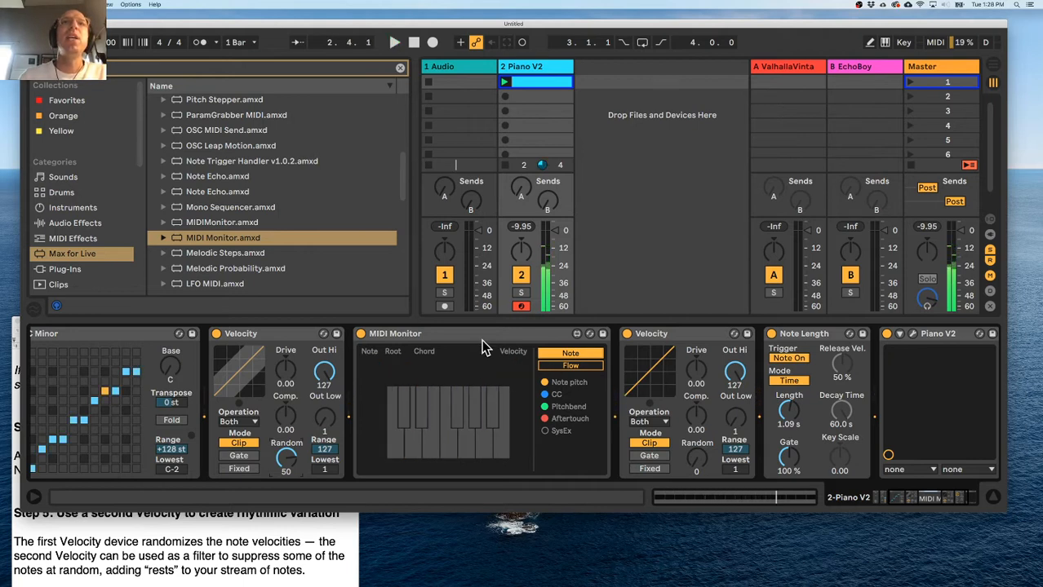
double_click(384, 334)
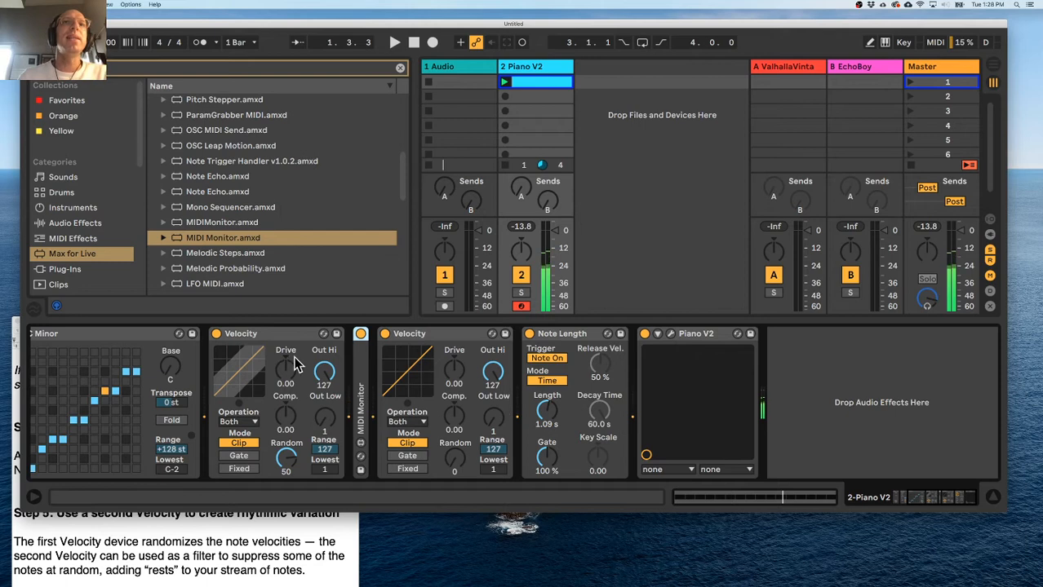
Switch the second Velocity effect to Gate mode with Range 33 and Lowest 46, and expand MIDI Monitor during playback.
left_click(424, 340)
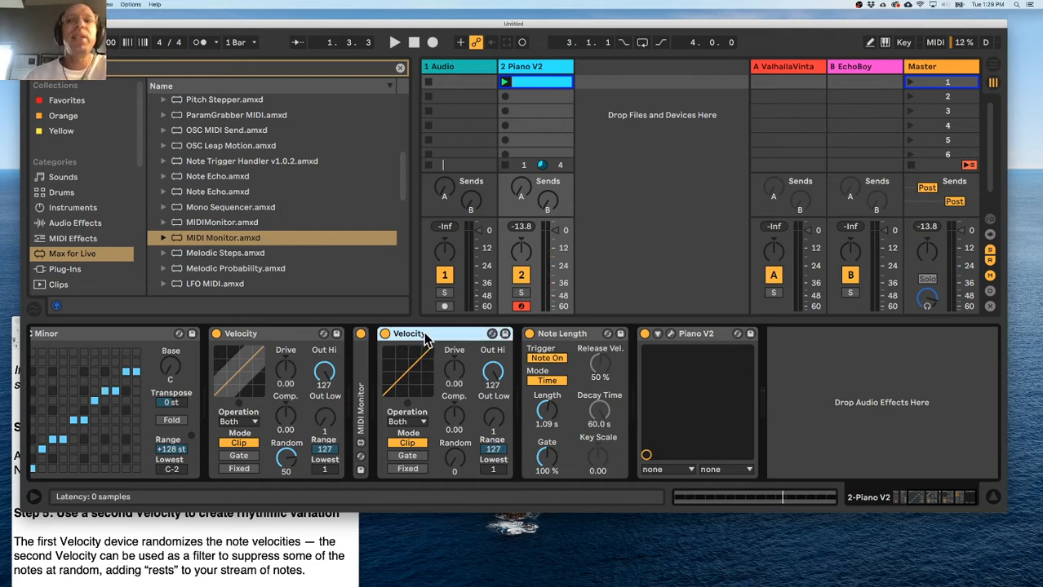
left_click(408, 456)
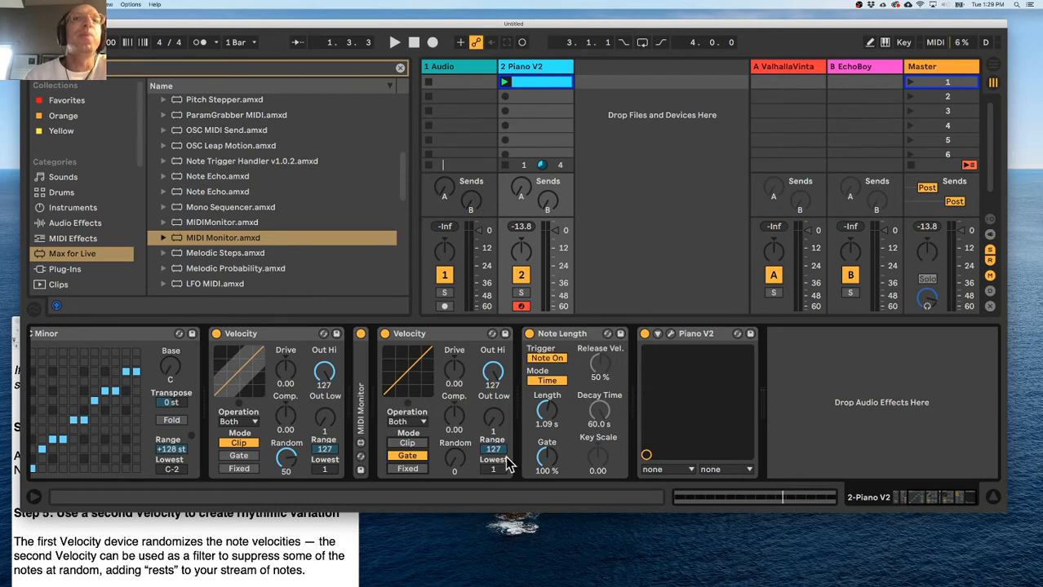
left_click_drag(494, 469, 493, 448)
double_click(360, 387)
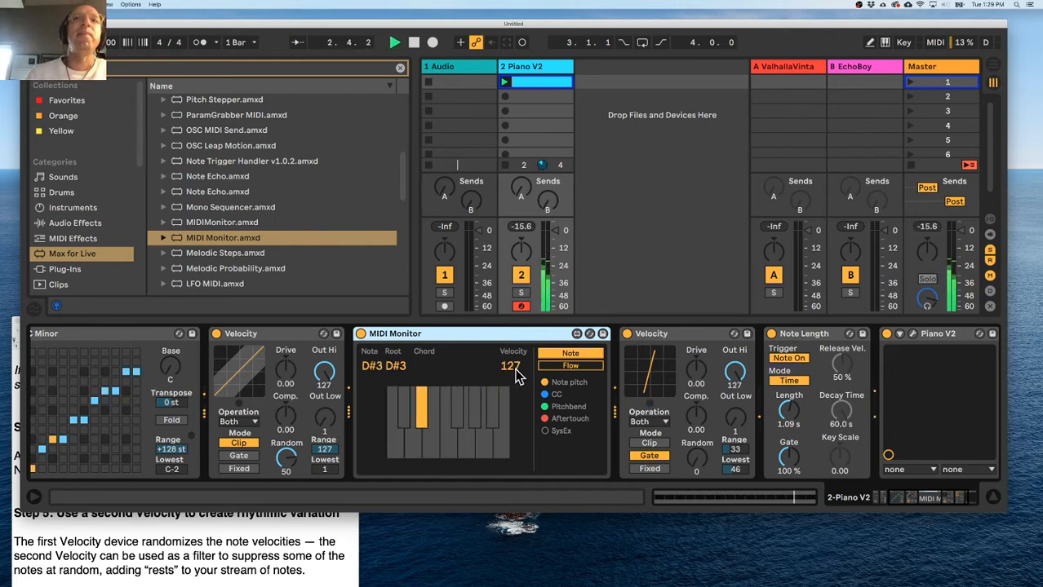
scroll(618, 363, "right", 3)
scroll(620, 361, "right", 2)
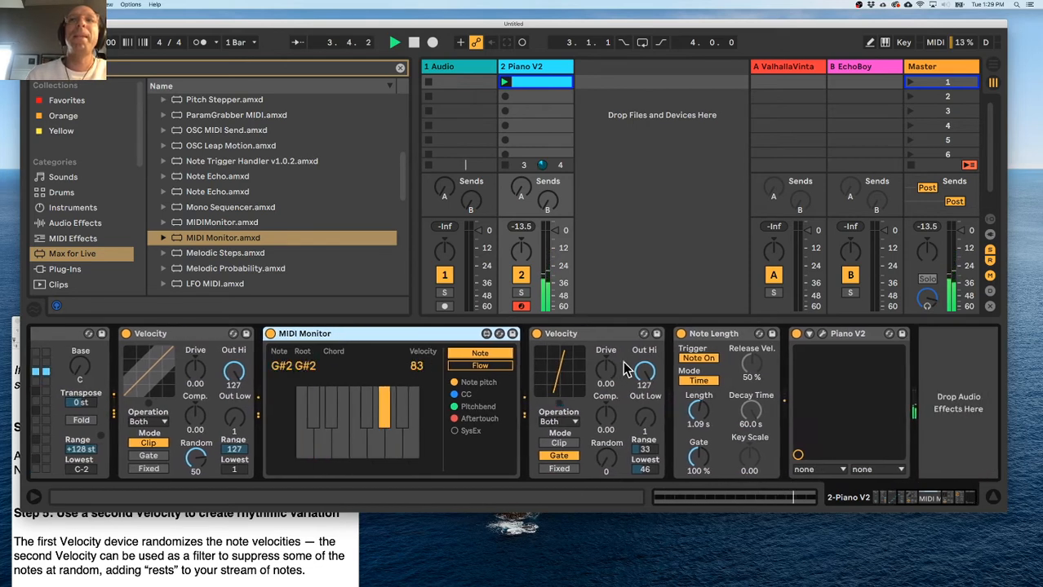
Try the second Velocity effect with Range 40, Lowest 51, Out Low 57 and Out Hi 117.
left_click_drag(654, 471, 653, 461)
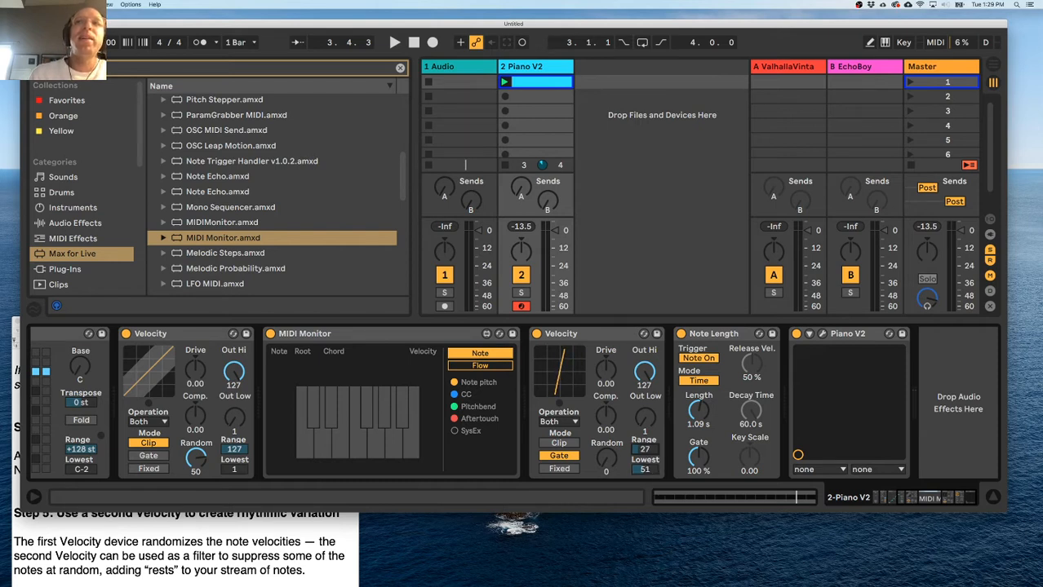
left_click_drag(654, 461, 642, 456)
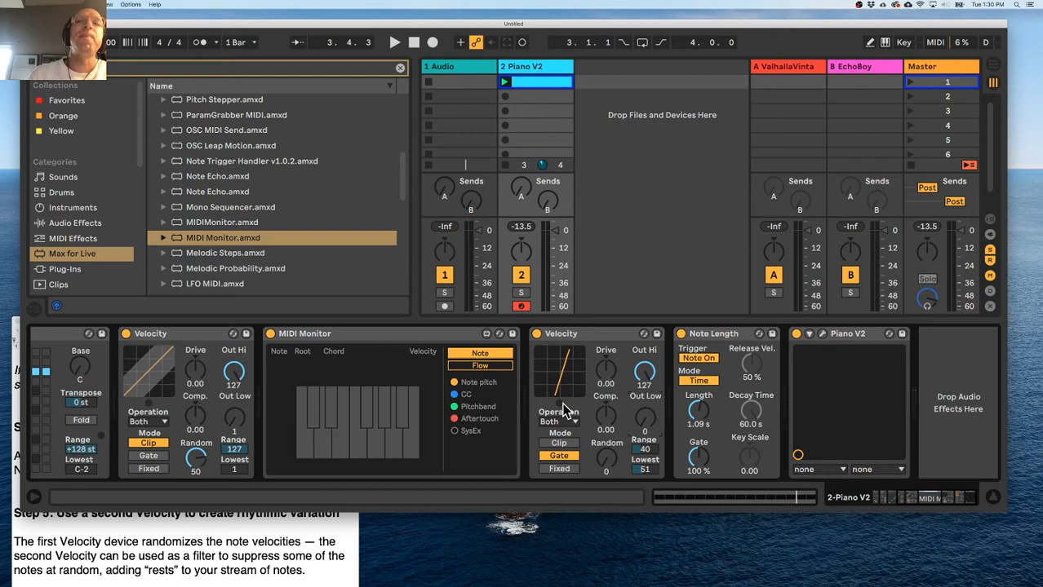
mouse_move(644, 417)
left_mouse_down()
mouse_move(643, 367)
mouse_move(643, 420)
left_mouse_up()
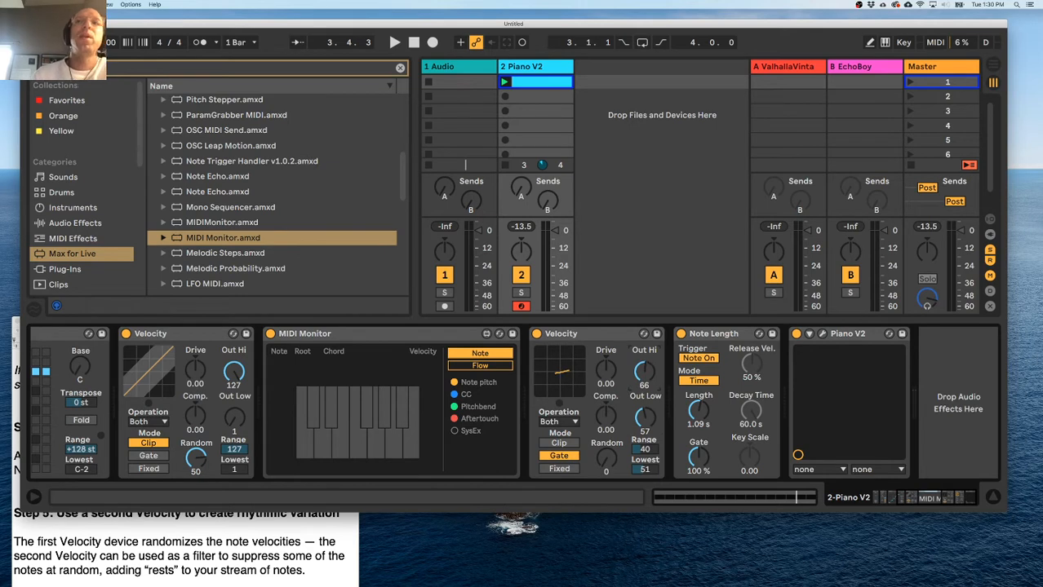
left_click_drag(642, 388, 642, 343)
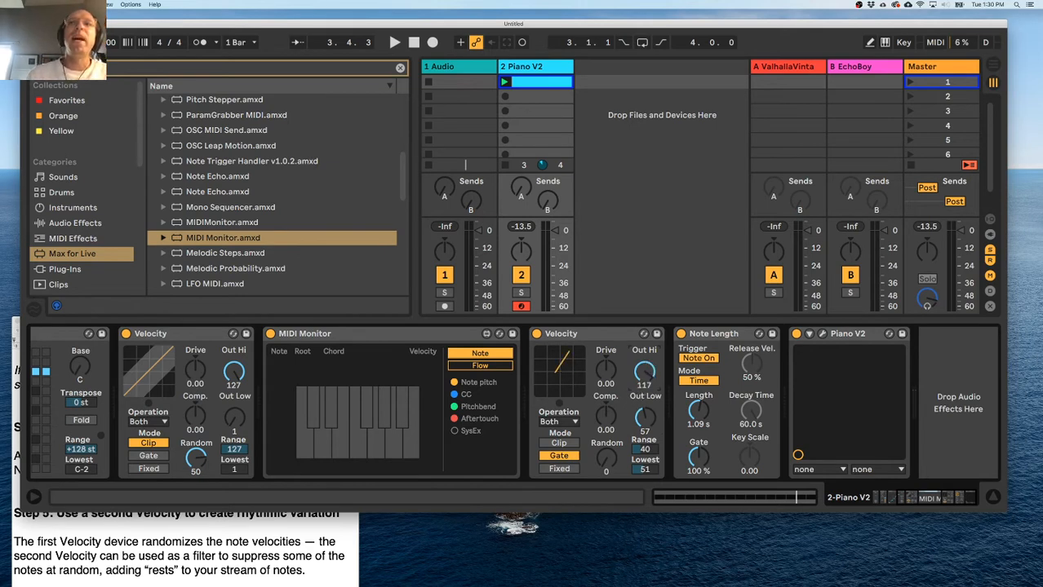
Reset the second Velocity effect to Out Hi 127, Out Low 0, Range 127 and Lowest 0.
left_click_drag(649, 430, 643, 404)
left_click_drag(650, 462, 645, 371)
left_click_drag(644, 470, 644, 505)
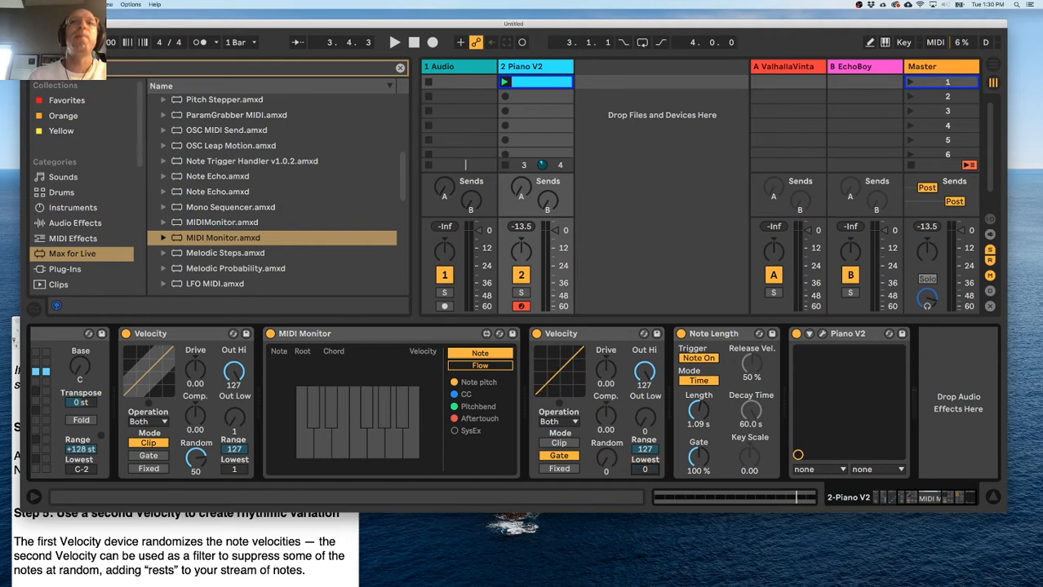
Play the clip with the second Velocity effect's Lowest at 117, and move MIDI Monitor after that effect to watch its output.
key("space")
left_click_drag(644, 469, 645, 383)
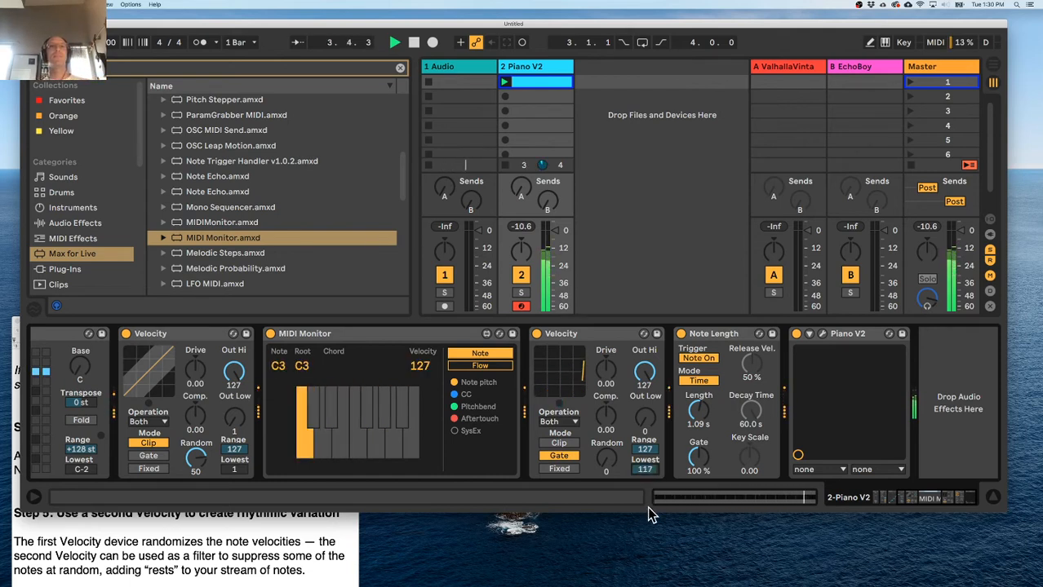
left_click_drag(401, 349, 653, 344)
left_click_drag(378, 418, 378, 374)
left_click_drag(380, 420, 379, 465)
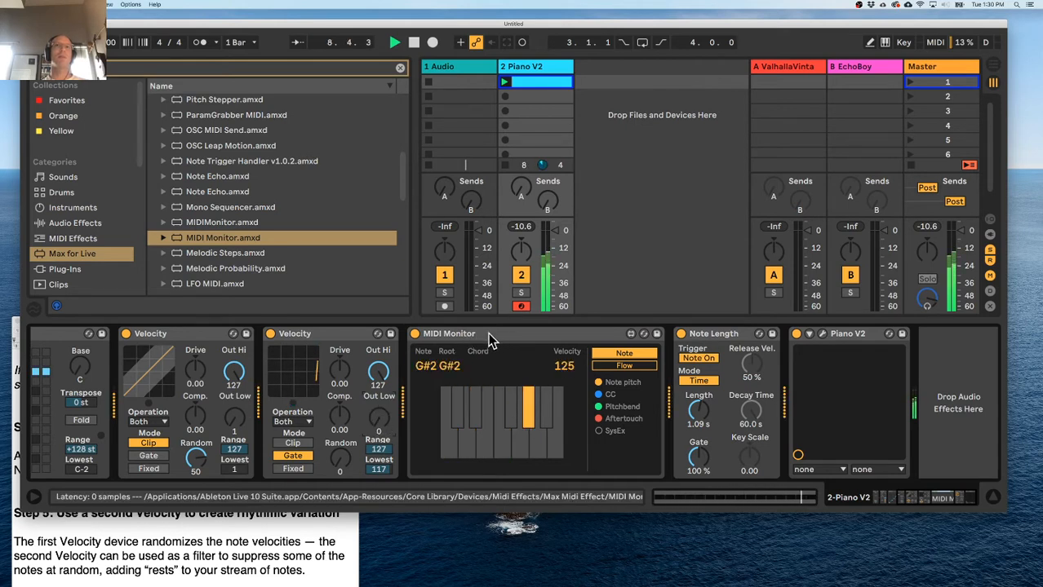
Move MIDI Monitor back between the two Velocity effects and return the second one's Lowest to 0.
left_click_drag(426, 334, 286, 335)
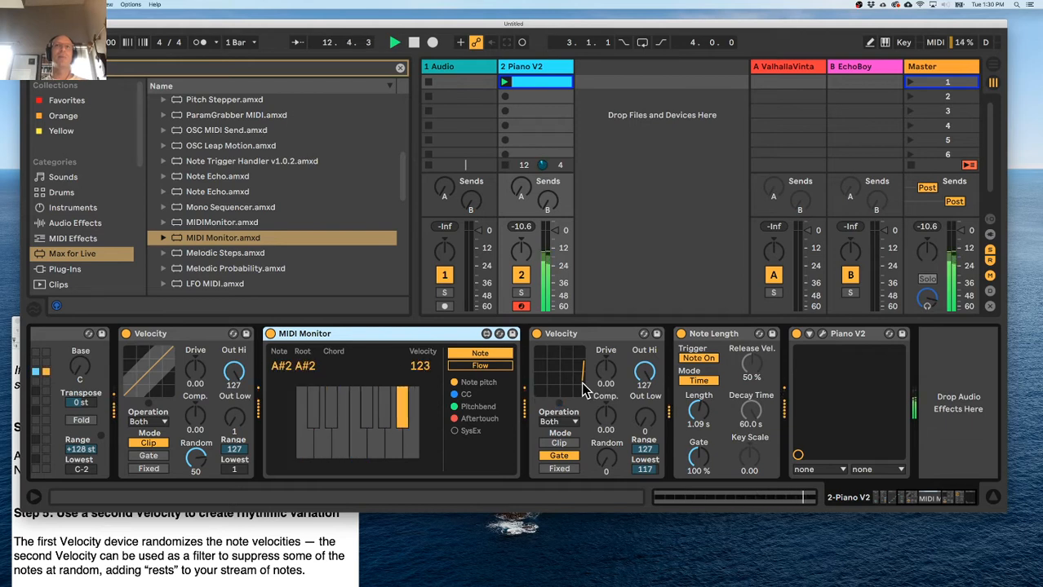
left_click_drag(645, 469, 644, 566)
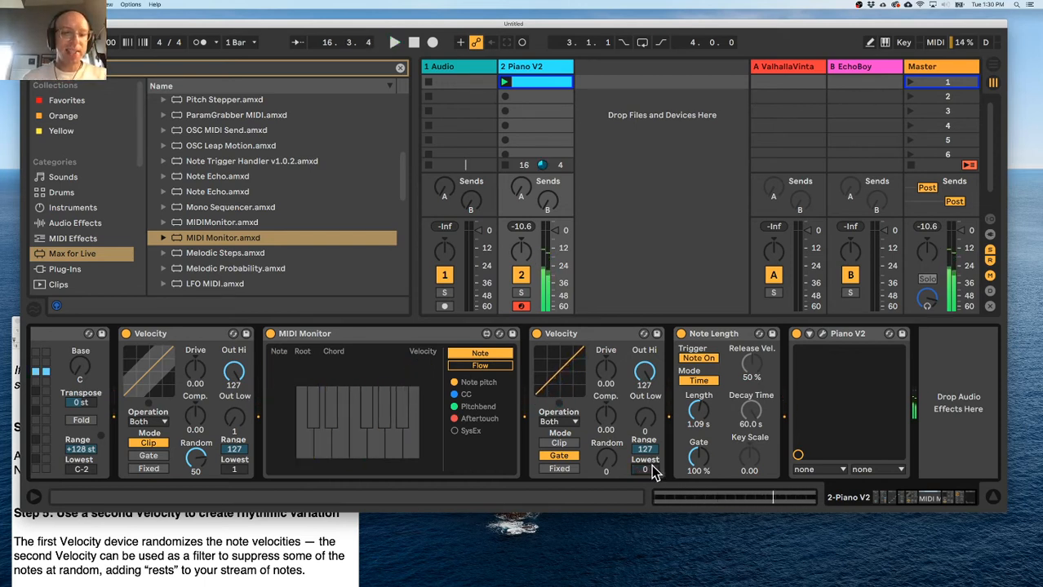
Map the second Velocity effect's Lowest parameter to MIDI controller CC 76.
right_click(645, 469)
left_click(642, 470)
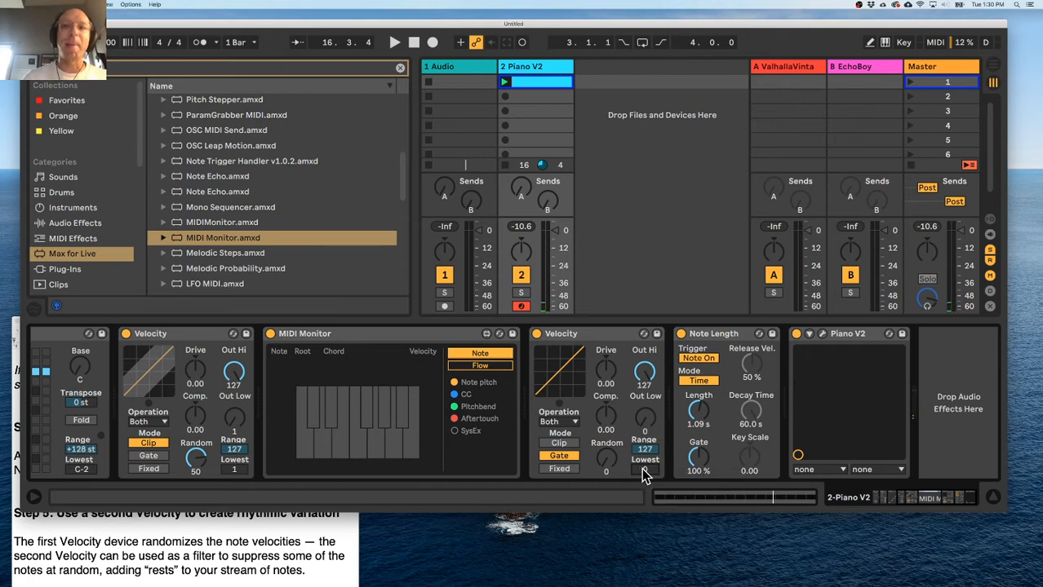
key("super+m")
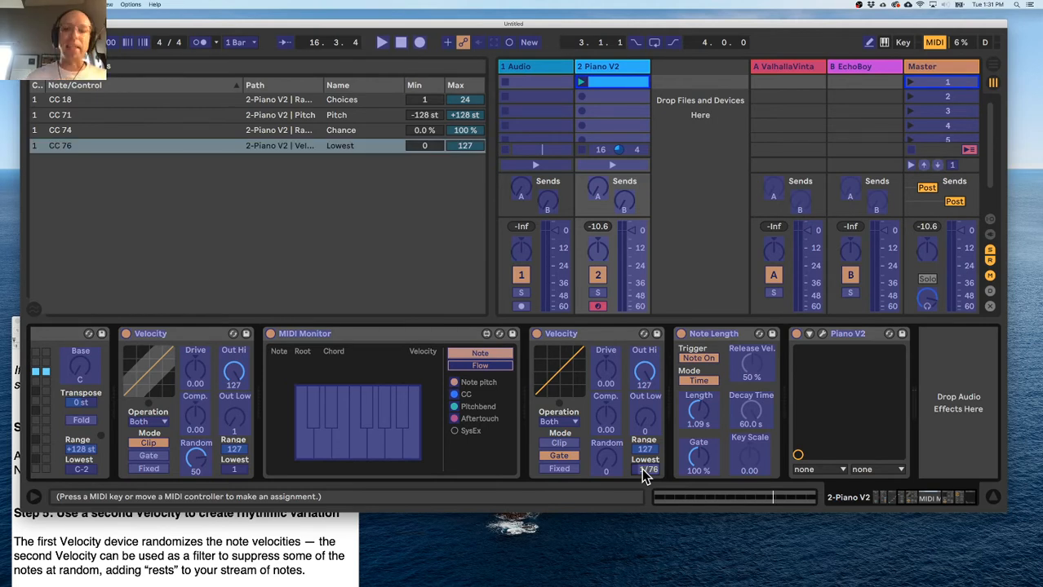
key("super+m")
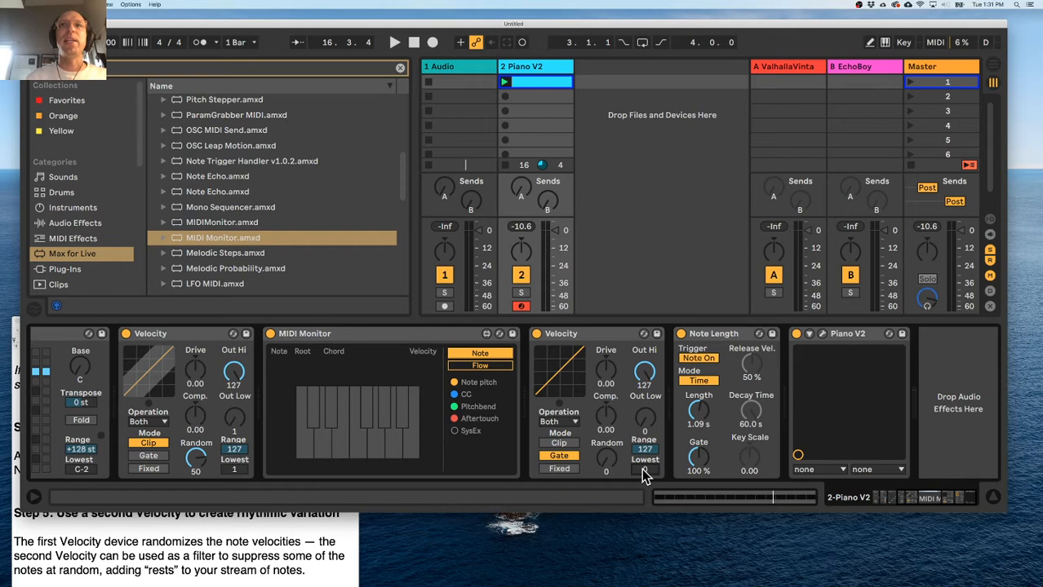
Play the clip while sweeping the second Velocity effect's Lowest up to 60 and back down to 0.
key("space")
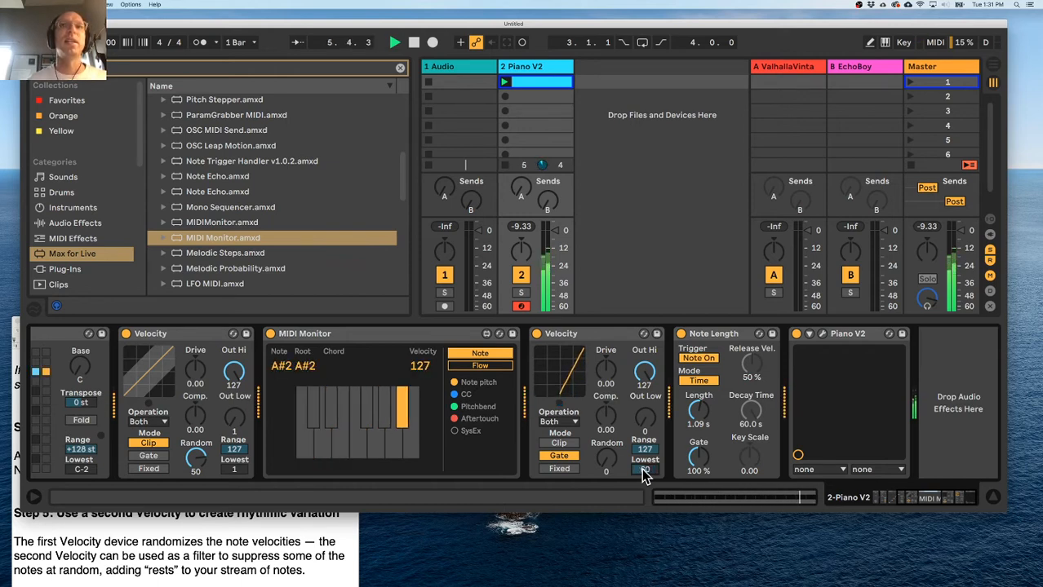
left_click_drag(643, 470, 643, 492)
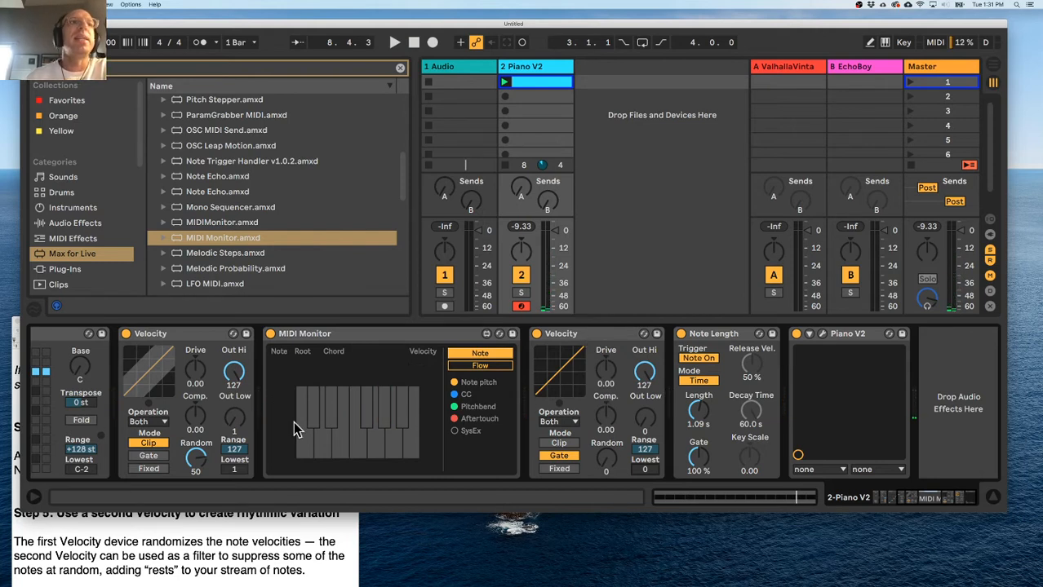
Read the built-in help for the second Velocity effect's Comp. control, hide the help and select the first Velocity effect.
left_click(34, 498)
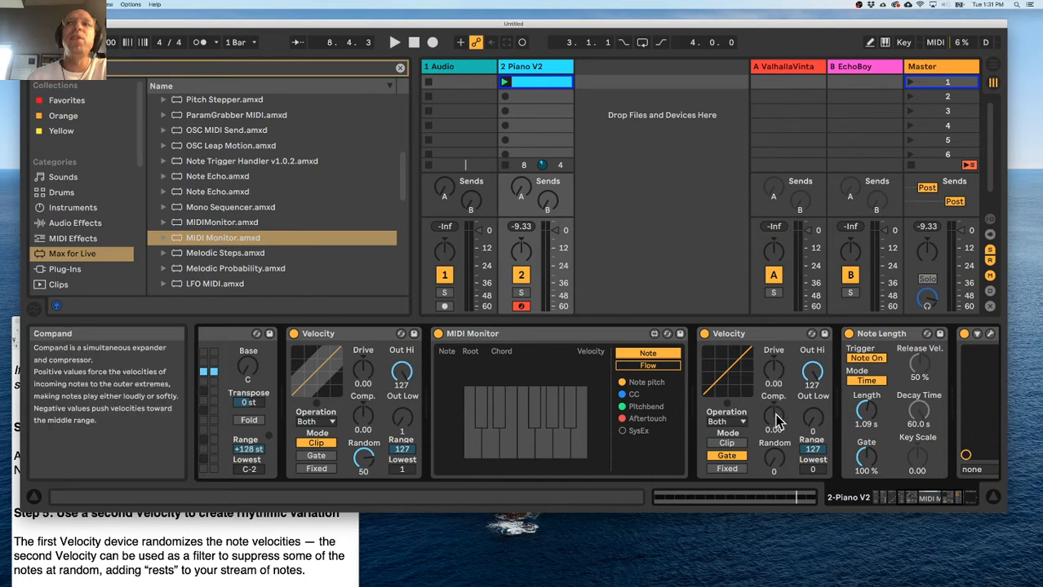
left_click(33, 498)
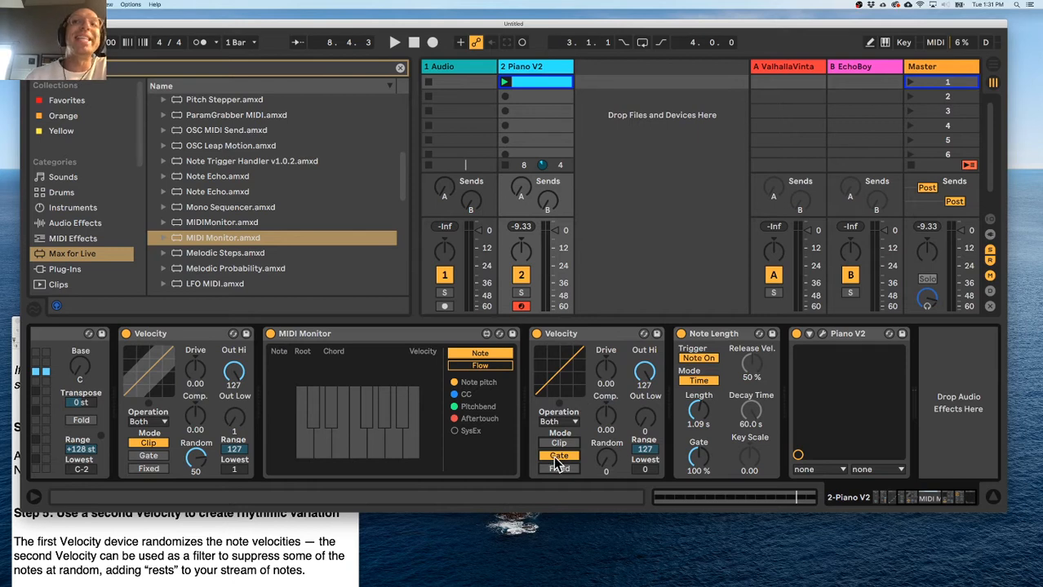
left_click(565, 338)
left_click(230, 337)
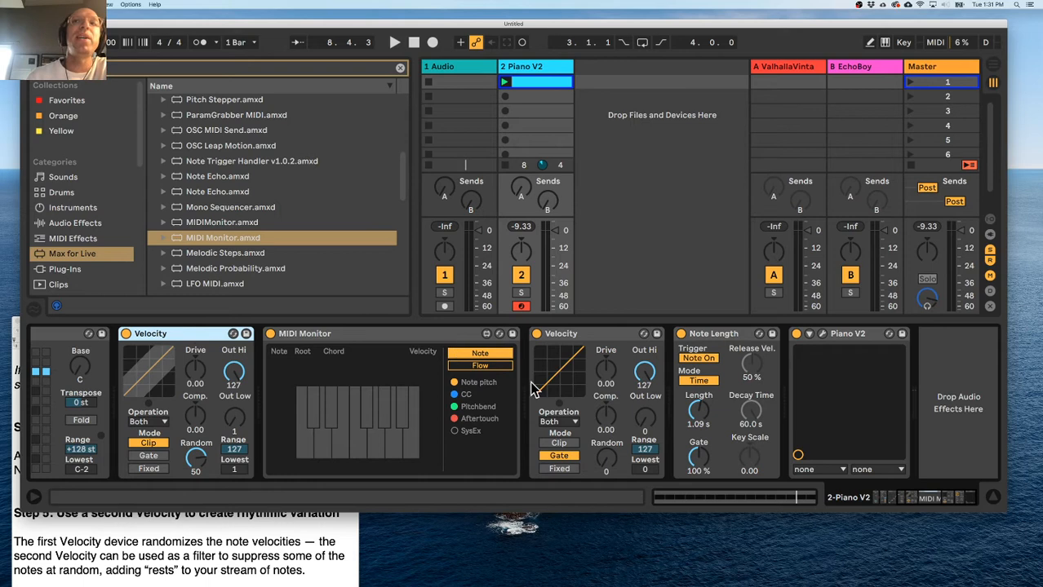
Raise the second Velocity effect's Lowest to 87, keeping it in Gate mode.
left_click(561, 459)
left_click_drag(645, 470, 645, 434)
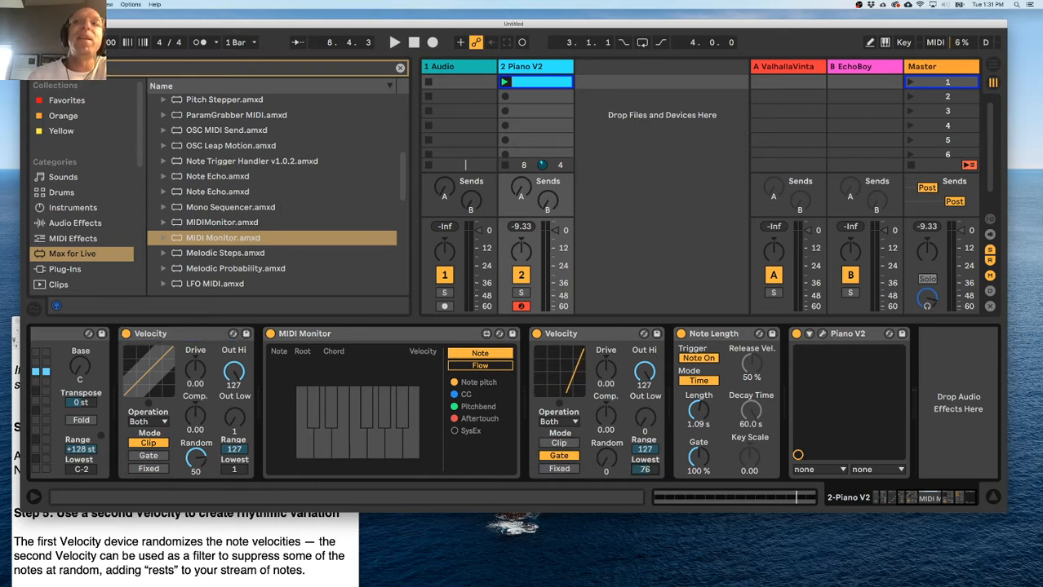
left_click_drag(653, 478, 642, 440)
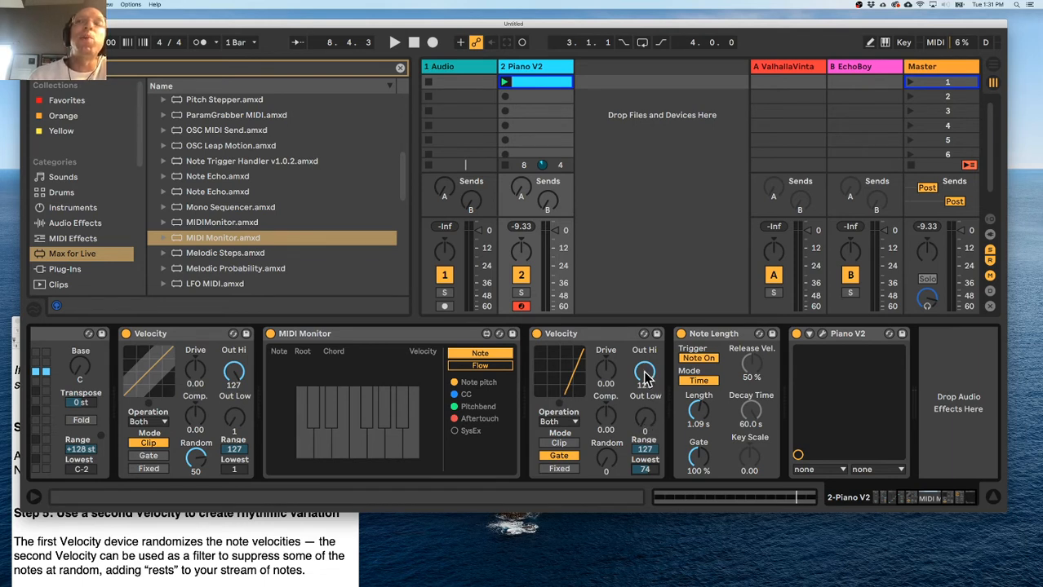
left_click_drag(646, 470, 645, 460)
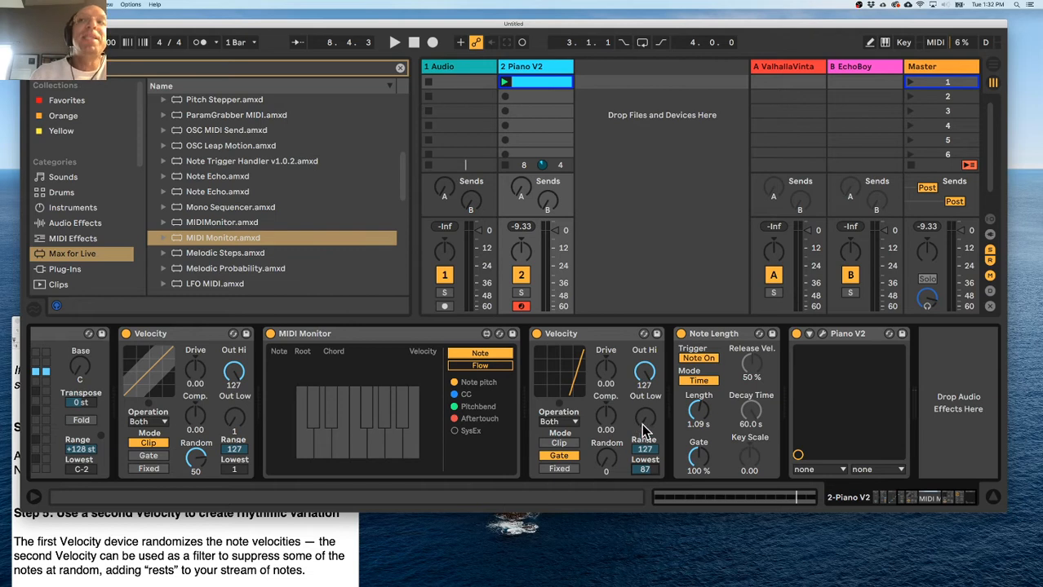
Try Out Low at 97 on the second Velocity effect, and lower Out Hi to 33 and Out Low to 3.
left_click_drag(644, 433, 644, 376)
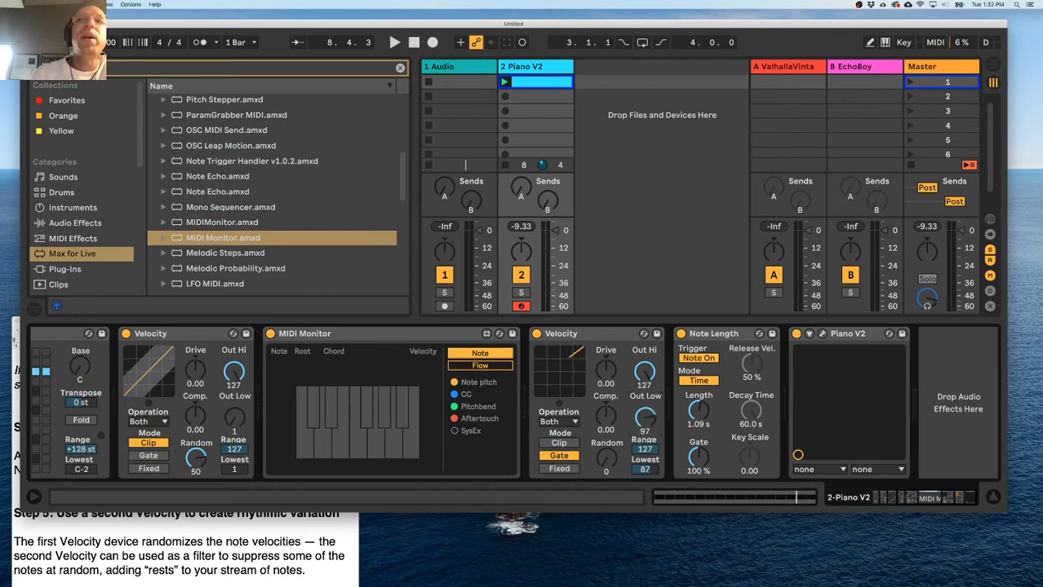
left_click_drag(645, 371, 650, 477)
left_click_drag(662, 359, 662, 399)
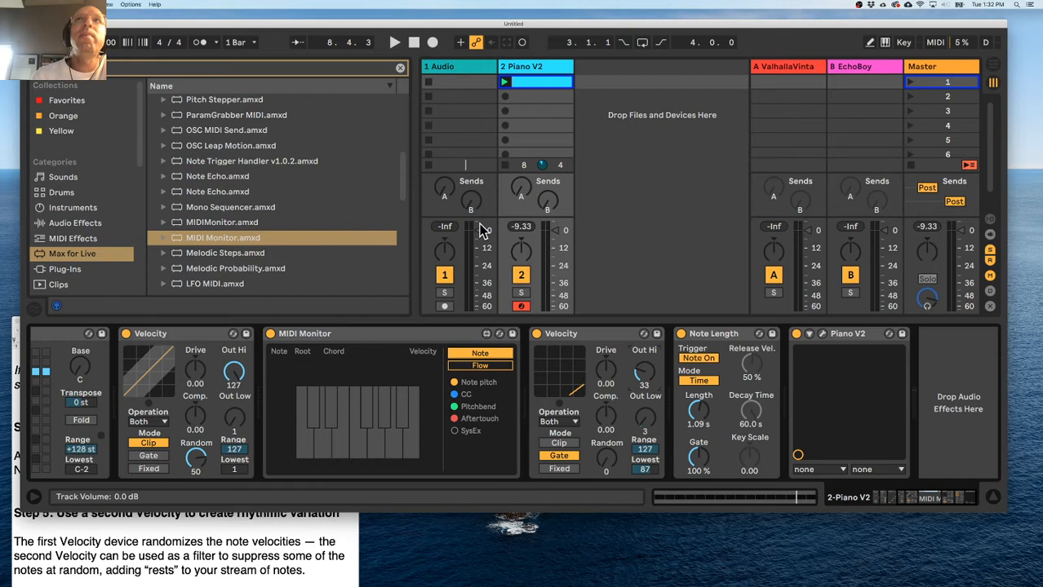
Play the clip while setting the second Velocity effect's Out Hi to 127 and raising its Out Low.
left_click(504, 83)
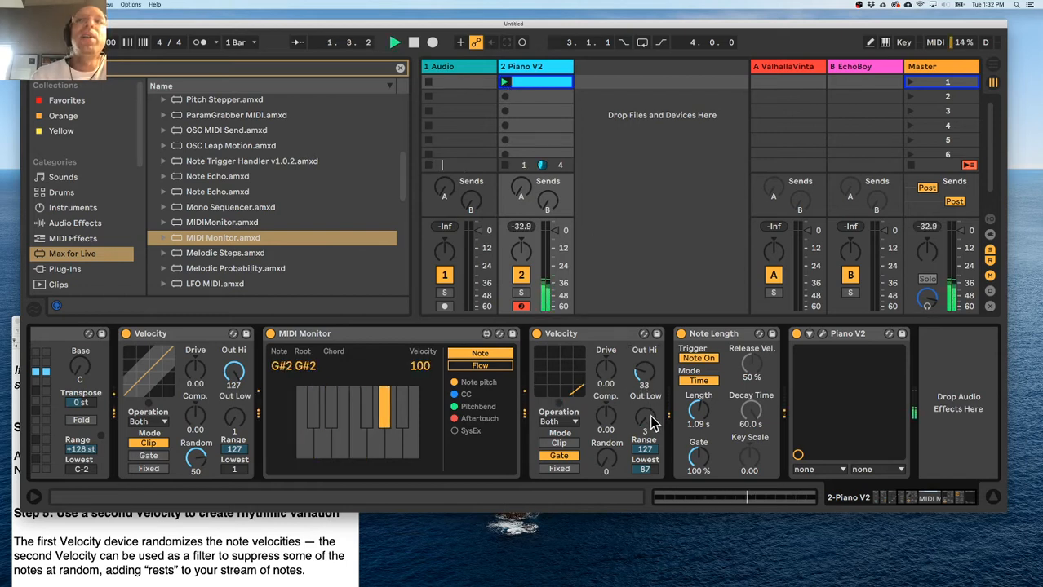
left_click_drag(646, 418, 645, 341)
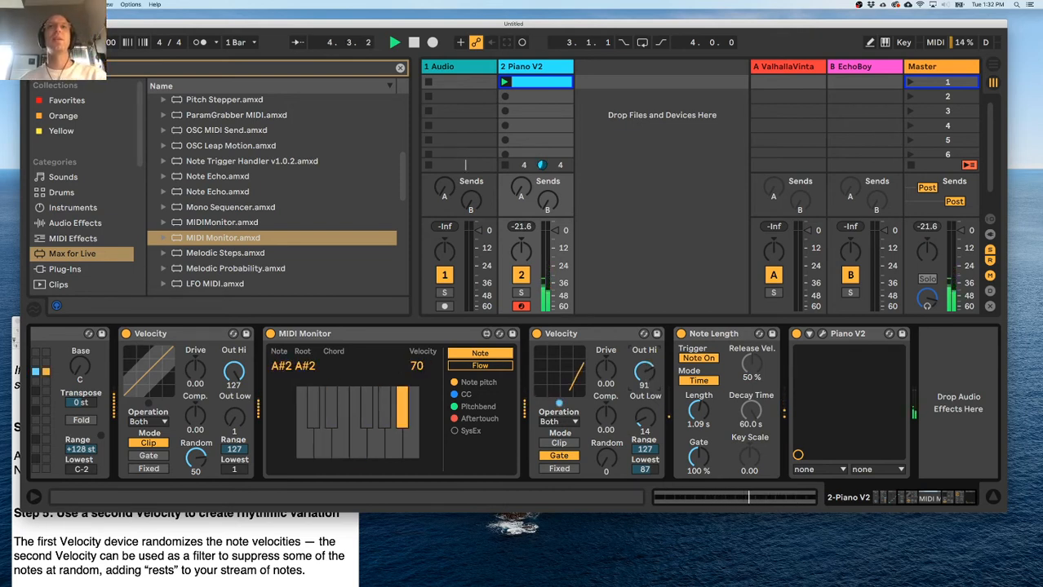
left_click_drag(645, 377, 646, 338)
left_click_drag(646, 416, 645, 359)
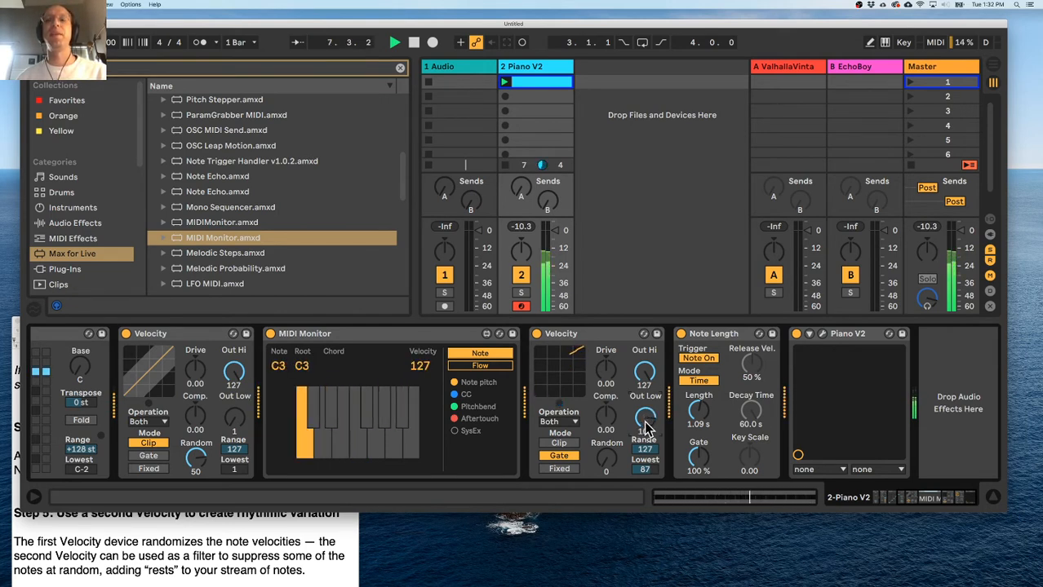
Stop playback and compare the first and second Velocity effects on the Piano V2 track.
key("space")
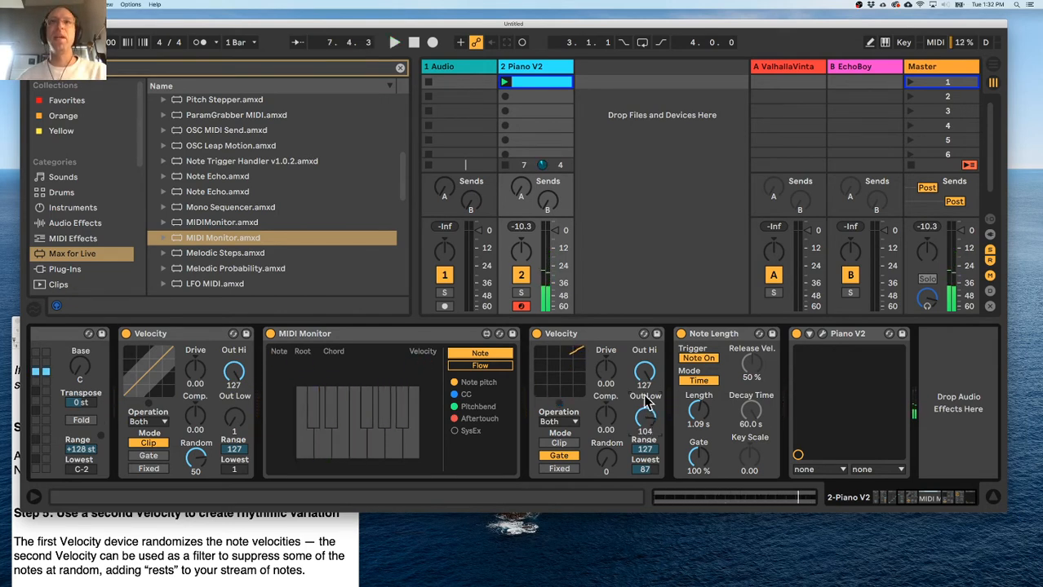
left_click(535, 66)
left_click(192, 336)
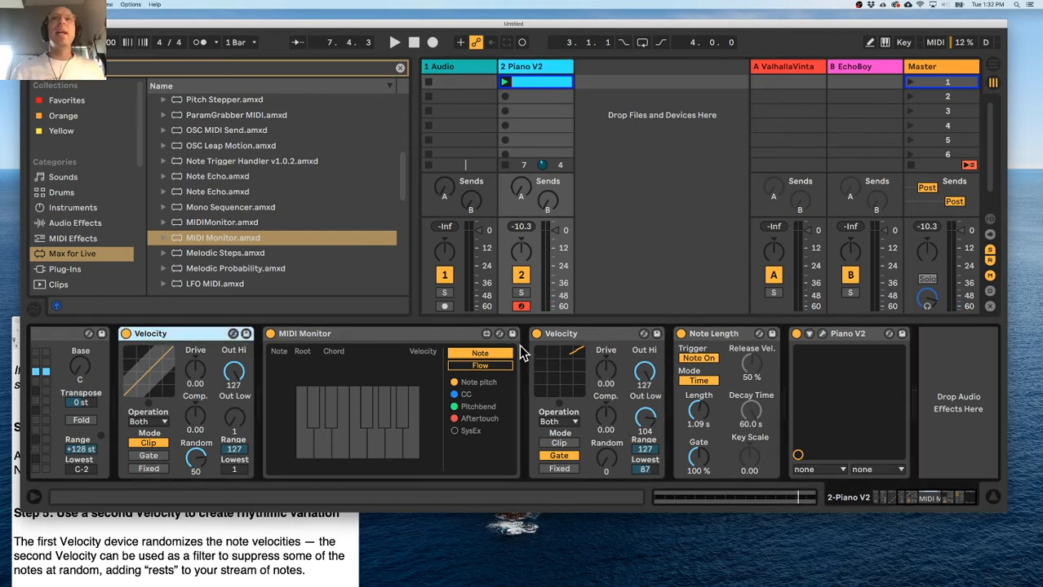
left_click(559, 337)
left_click(186, 334)
left_click(587, 334)
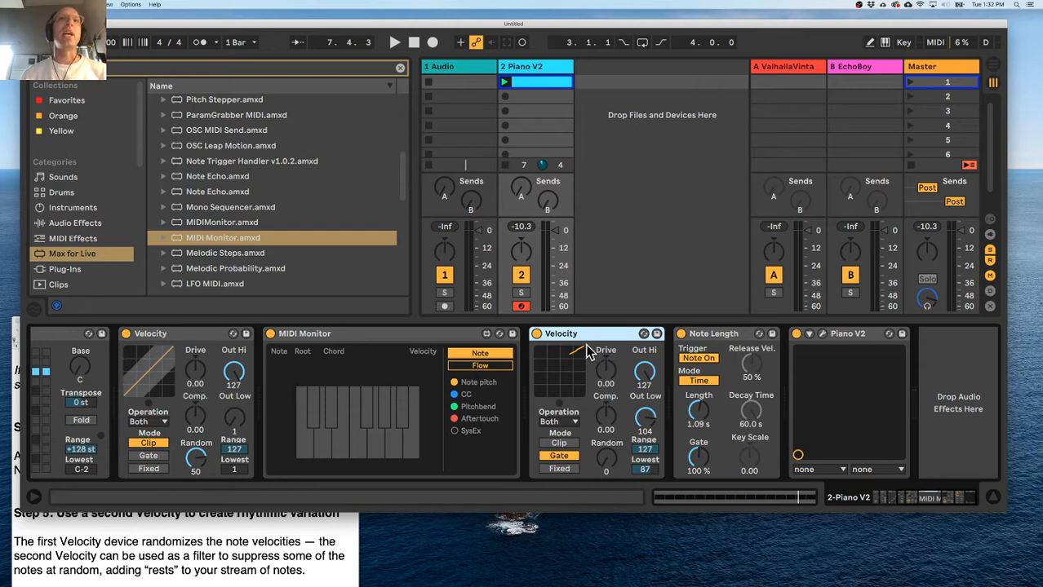
left_click(165, 348)
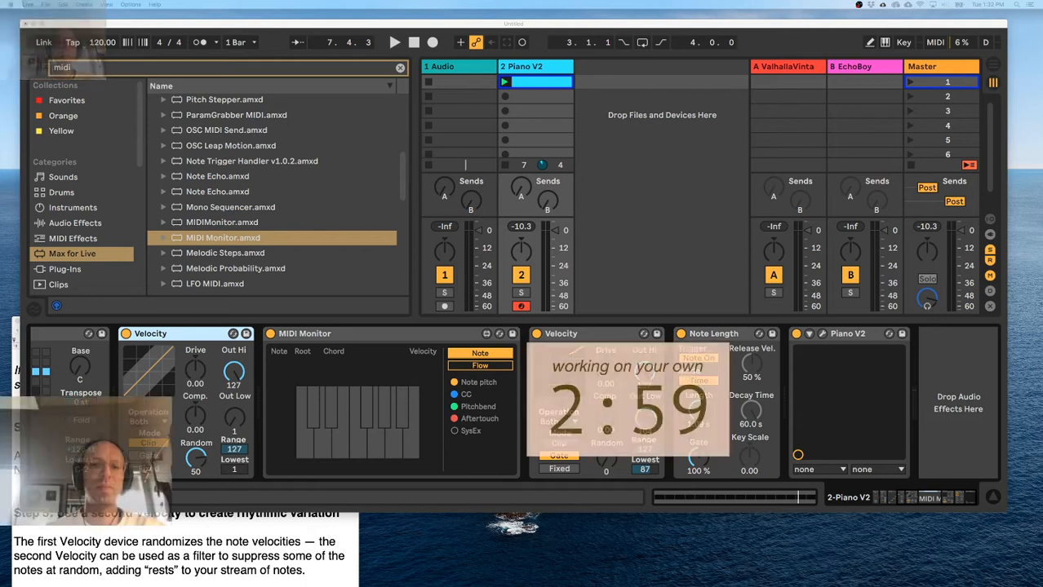
Switch to the TextEdit notes and highlight the whole Step 5 section on using a second Velocity for rhythmic variation.
left_click(209, 540)
left_click_drag(162, 321, 152, 27)
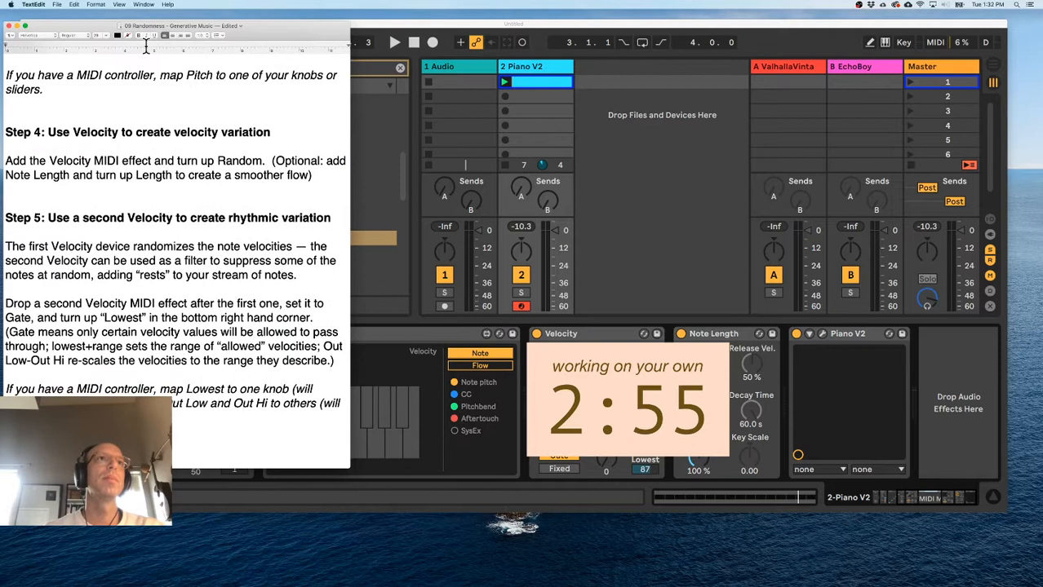
left_click_drag(222, 425, 3, 218)
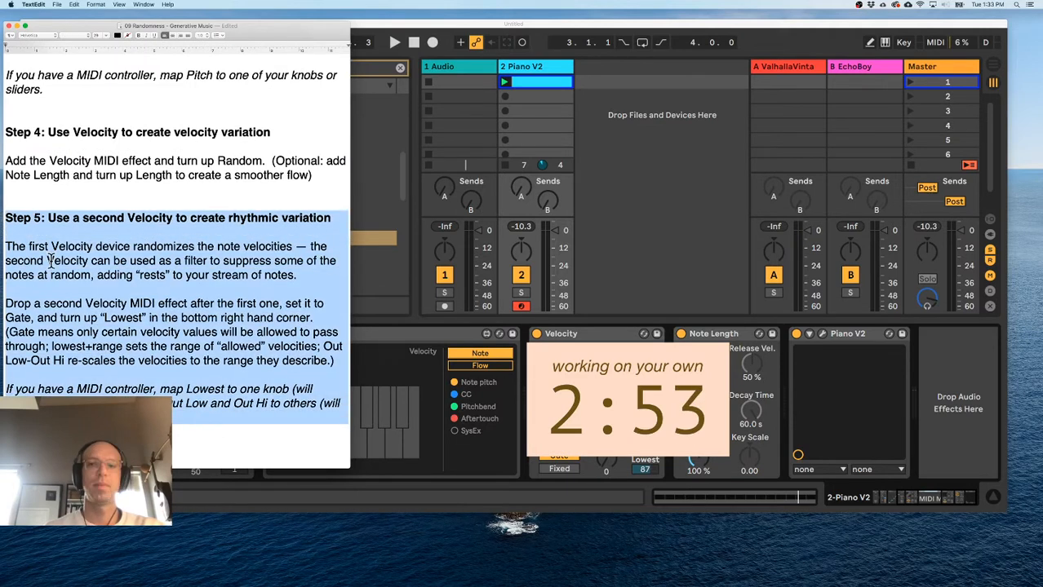
left_click_drag(175, 28, 353, 7)
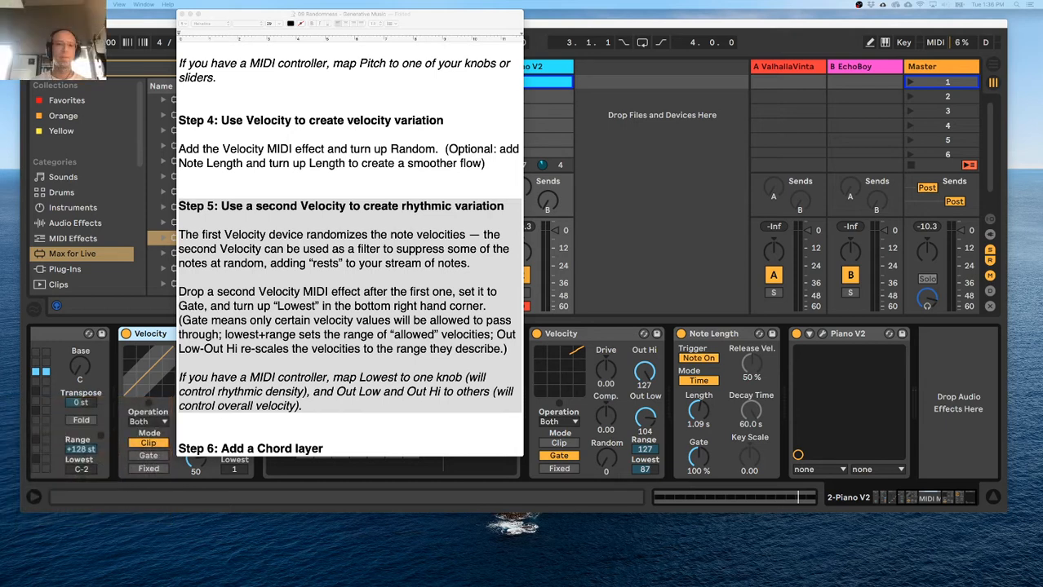
Read the Step 6 chord layer and Step 7 drums instructions, and move the notes window off the Live set.
left_click(408, 352)
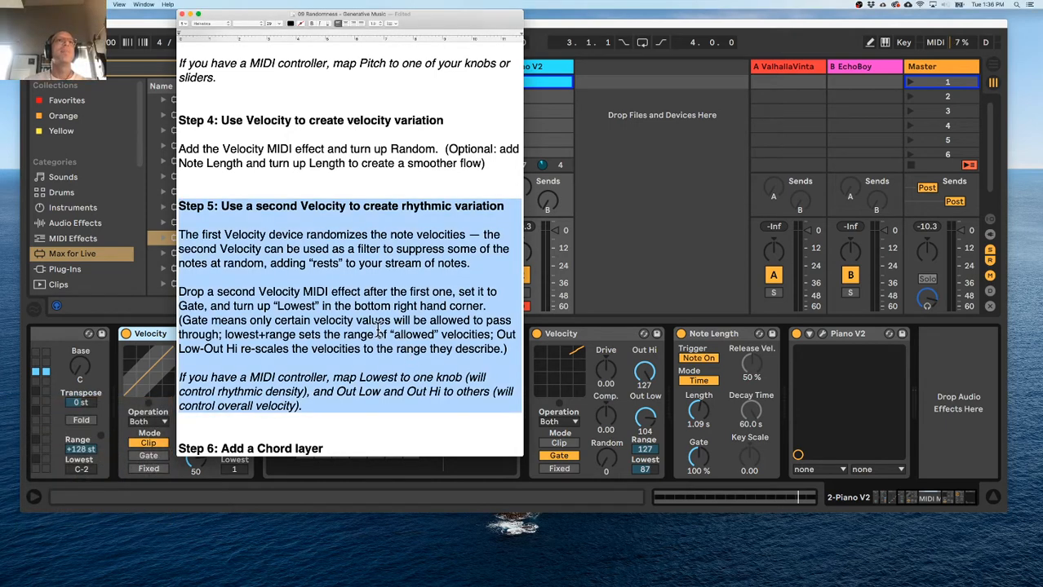
scroll(378, 330, "down", 2)
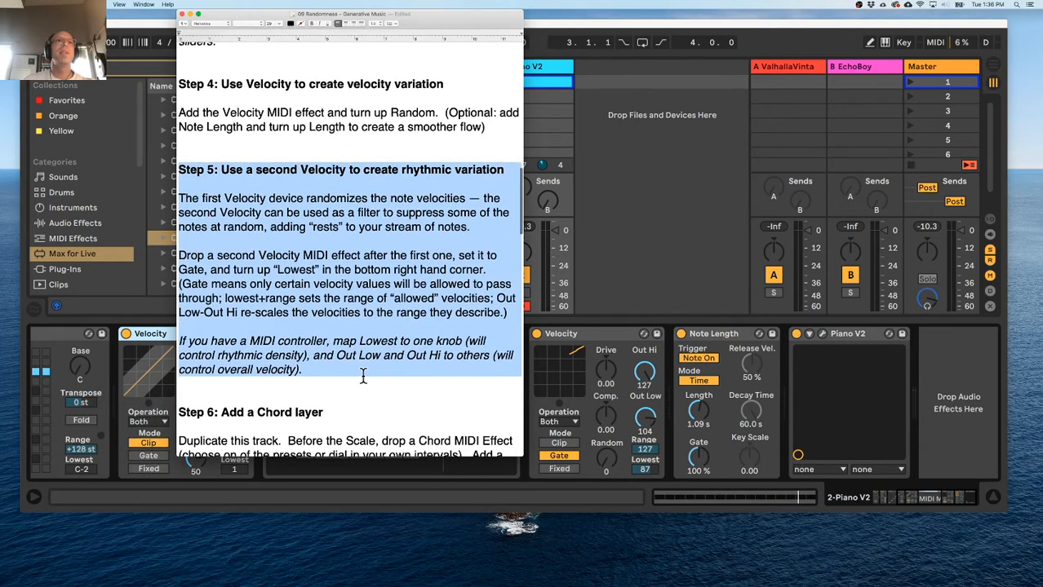
scroll(364, 375, "down", 10)
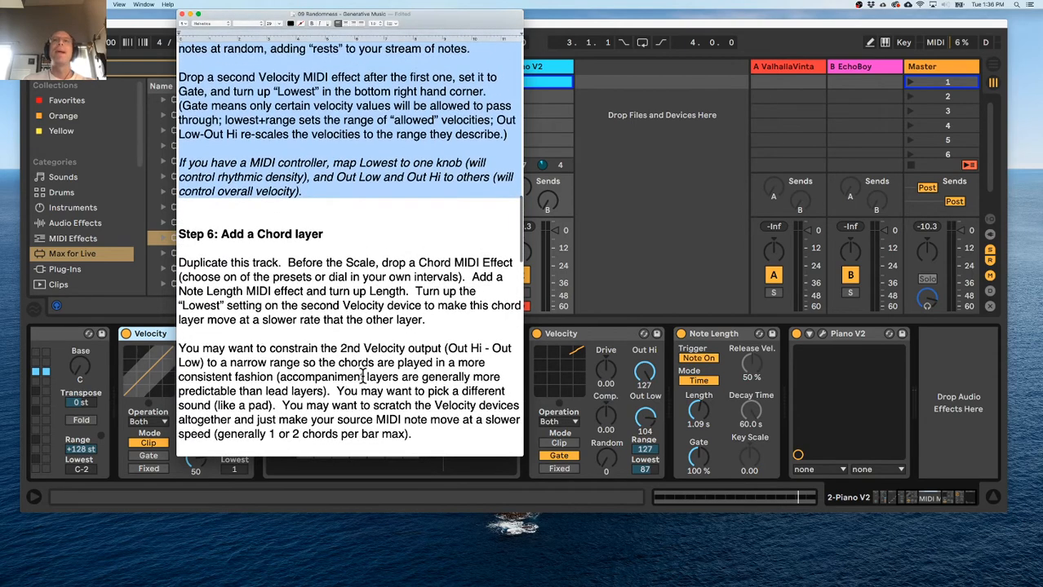
scroll(273, 273, "down", 8)
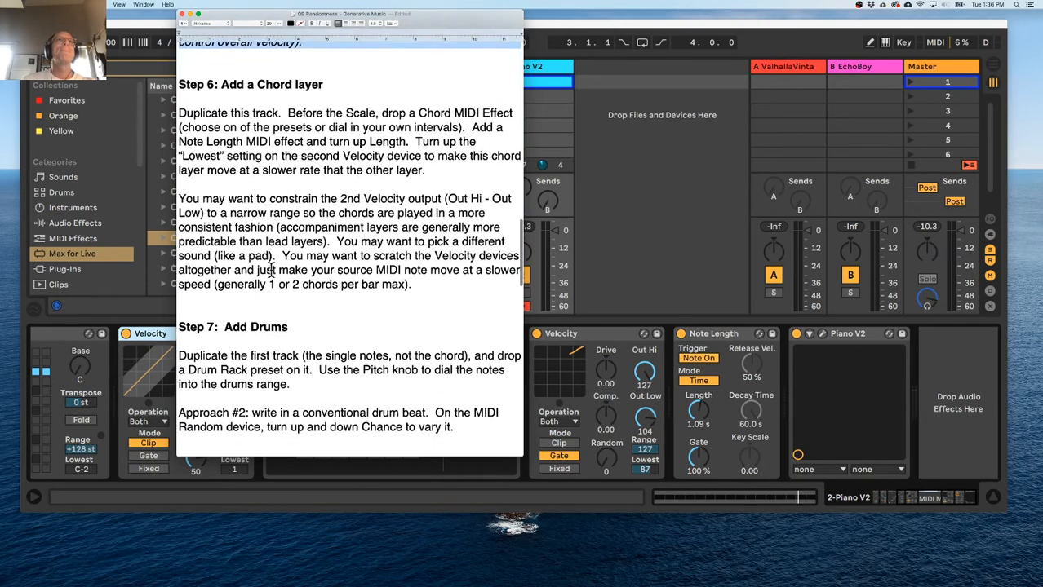
scroll(272, 272, "up", 6)
left_click_drag(449, 18, 282, 227)
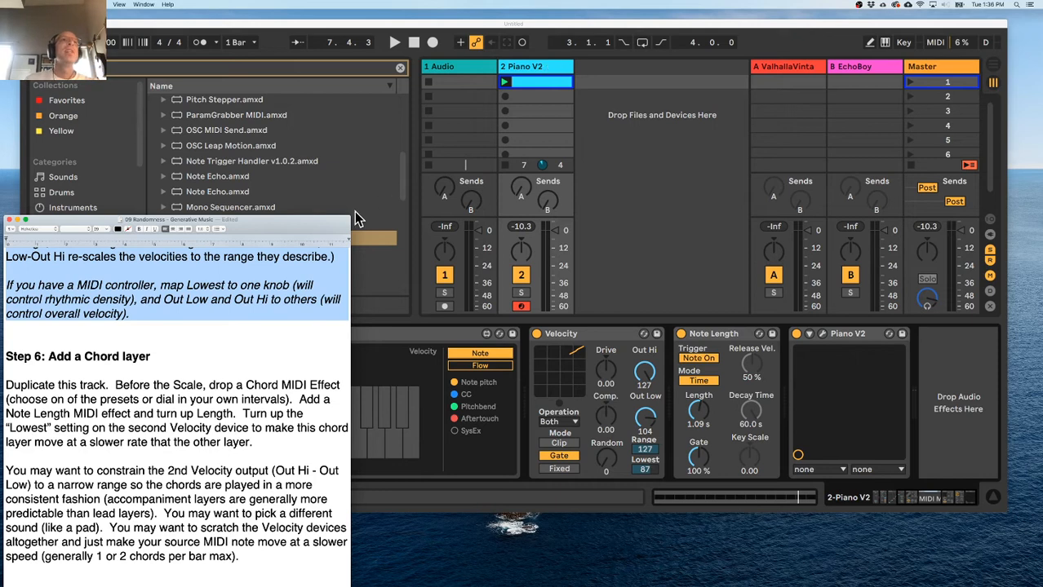
Return to Ableton Live, duplicate the Piano V2 track and select the copy, track 3.
left_click(614, 134)
left_click(527, 66)
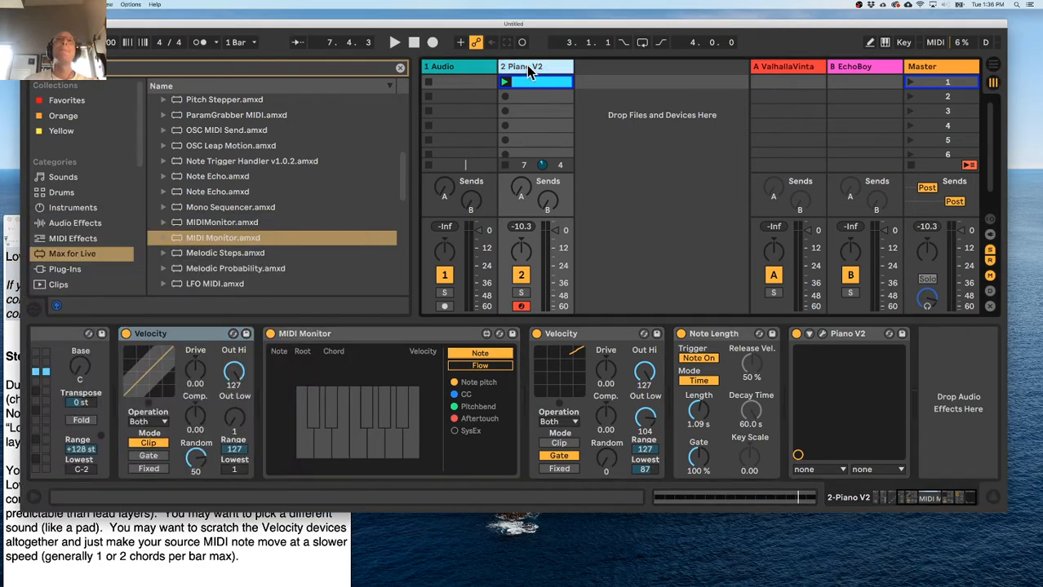
key("super+d")
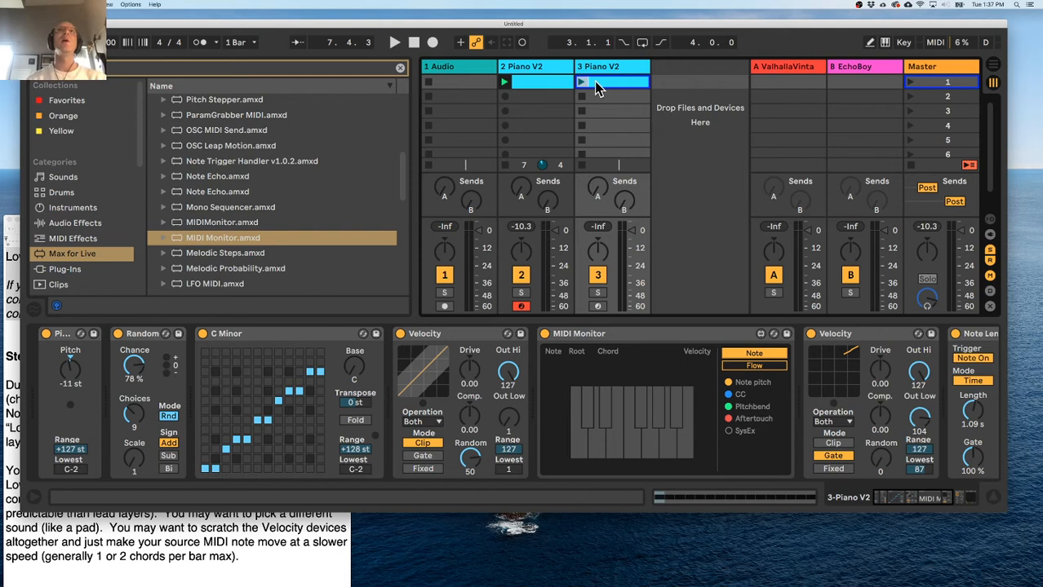
left_click(465, 66)
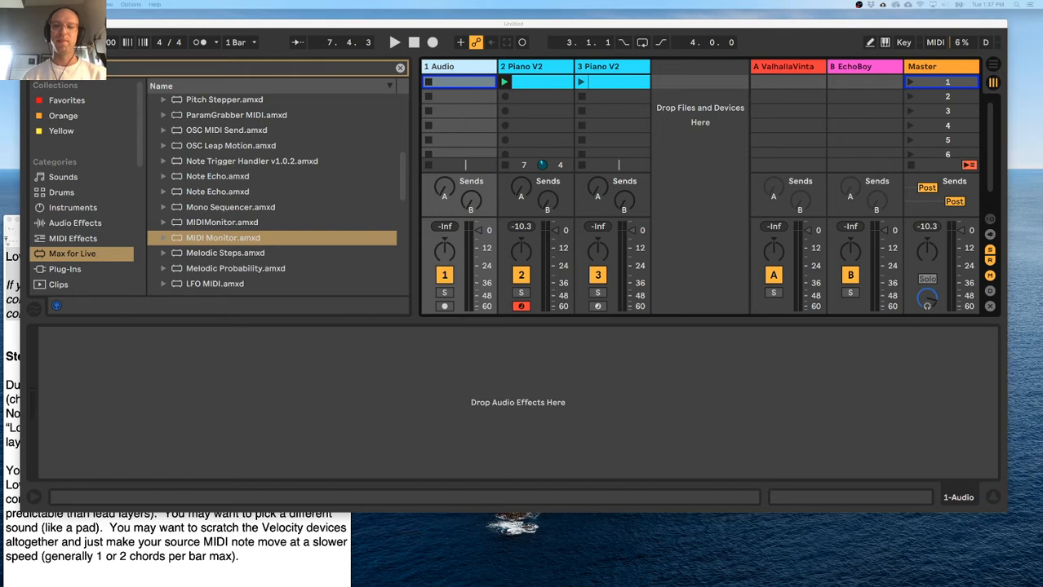
left_click(615, 75)
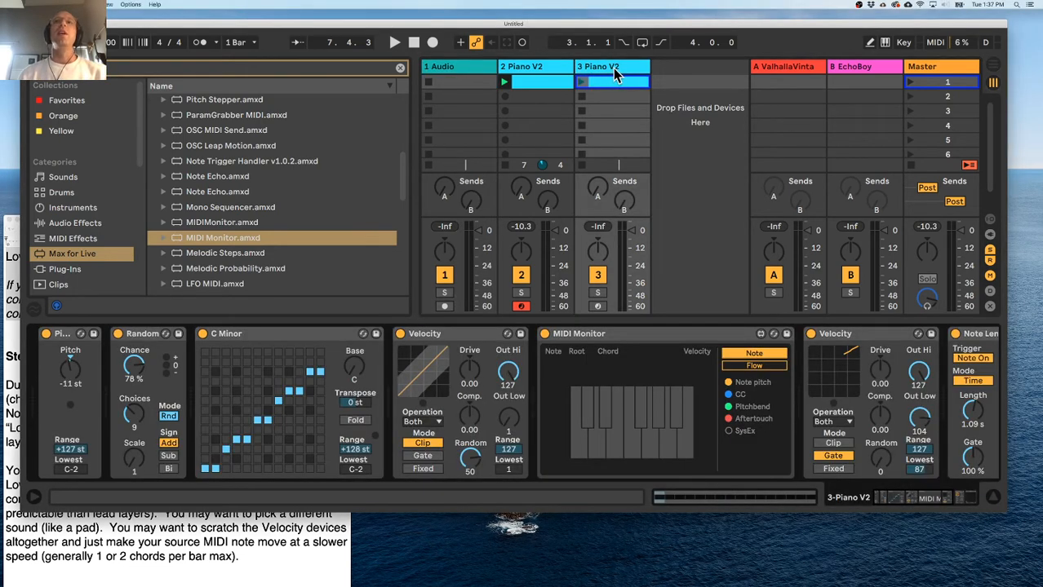
left_click(612, 69)
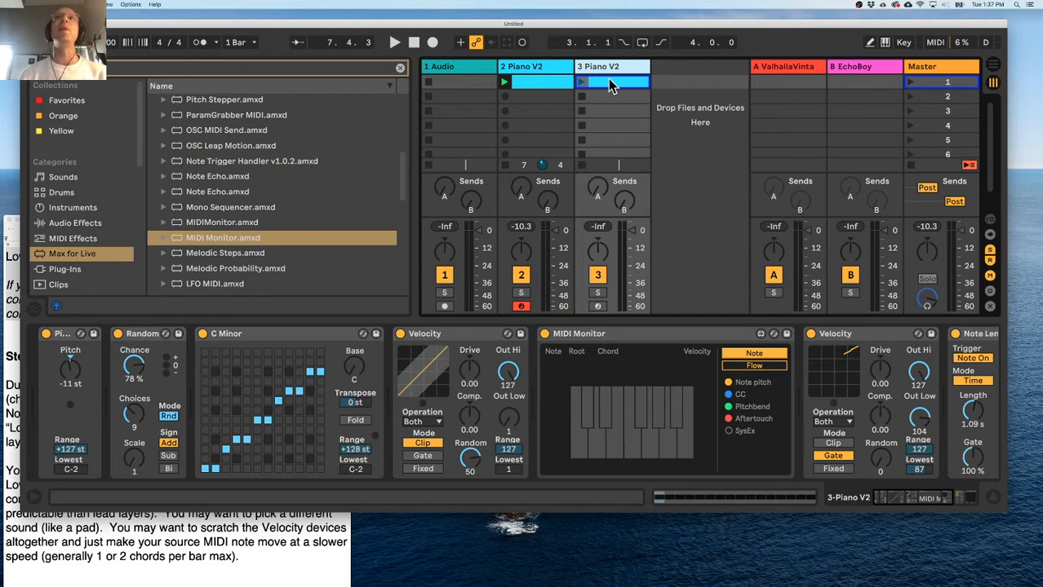
Play track 3's clip while setting its second Velocity effect's Lowest to 127 and its first Velocity effect's Random to 36.
left_click(583, 85)
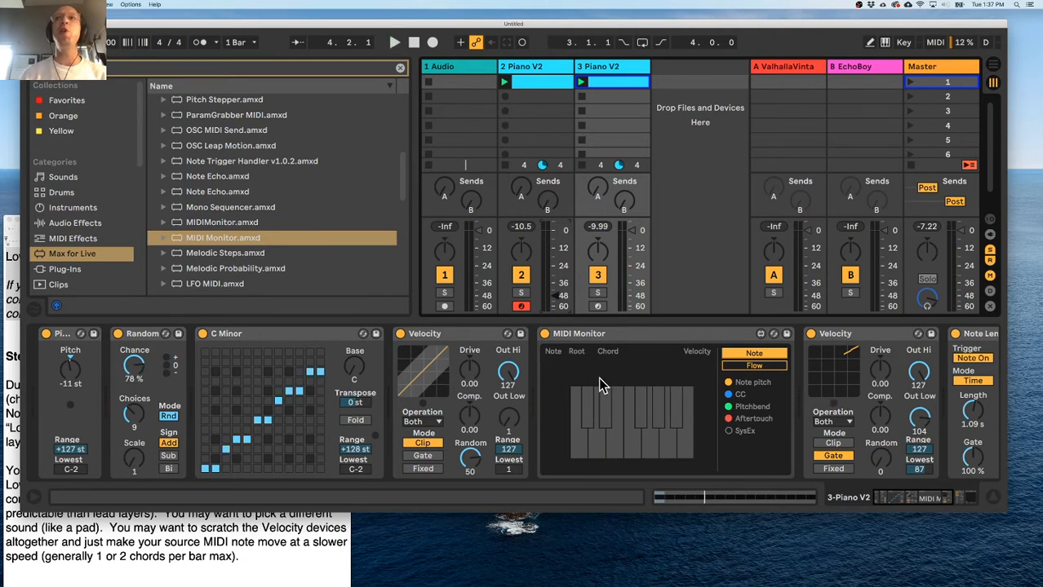
scroll(601, 376, "right", 5)
left_click_drag(652, 470, 652, 445)
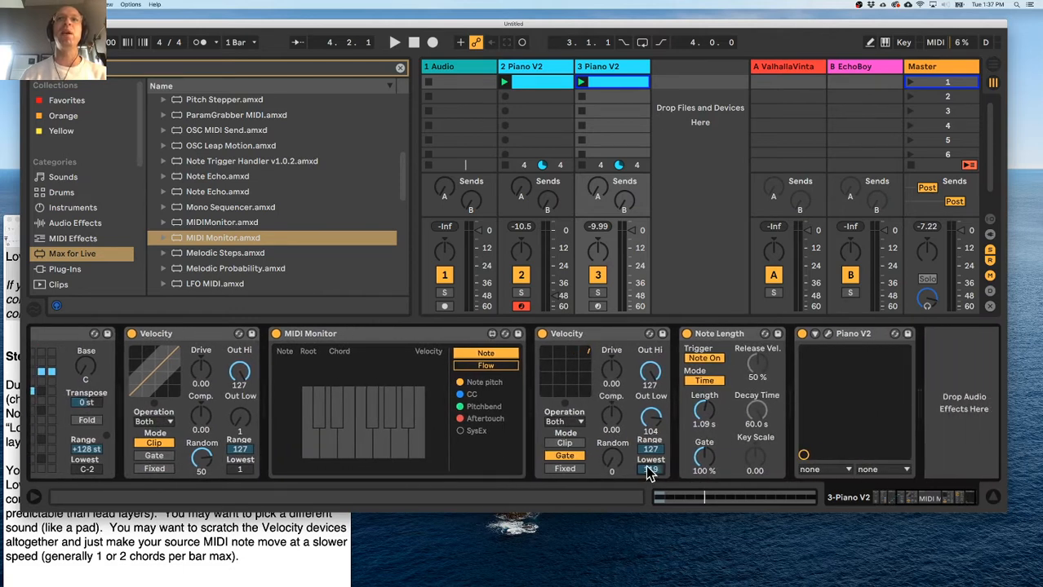
key("space")
left_click_drag(649, 470, 649, 461)
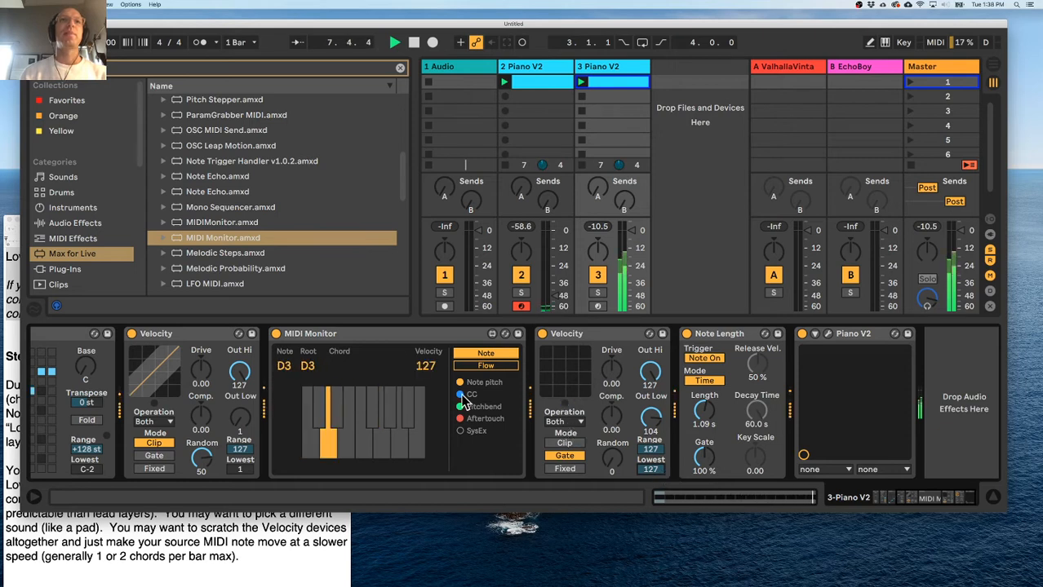
mouse_move(201, 460)
left_mouse_down()
mouse_move(201, 479)
mouse_move(200, 469)
left_mouse_up()
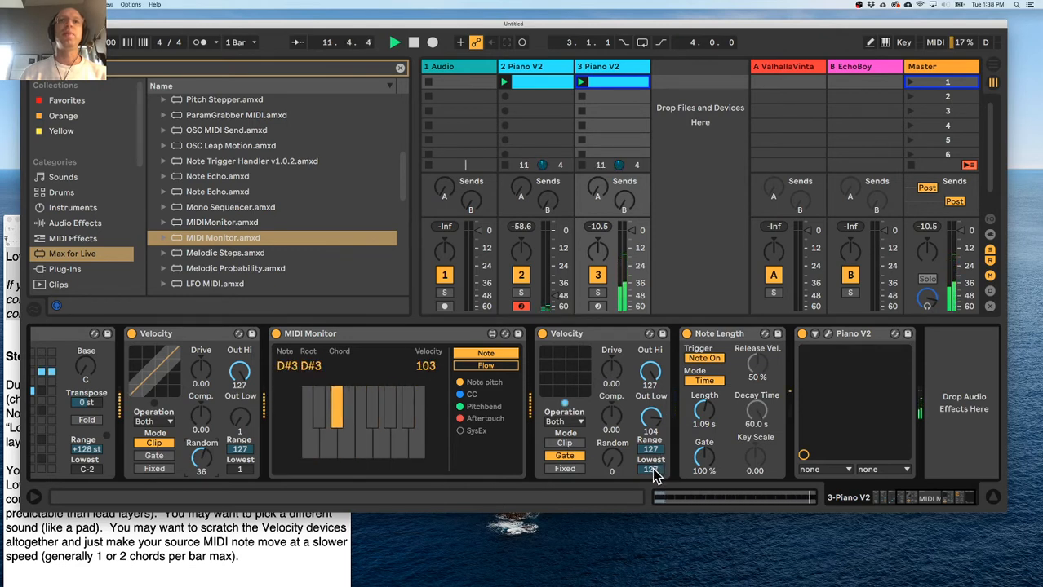
Clear the browser search and insert the Major Tom Chord preset between Random and the C Minor Scale on track 3.
left_click(90, 238)
left_click(399, 67)
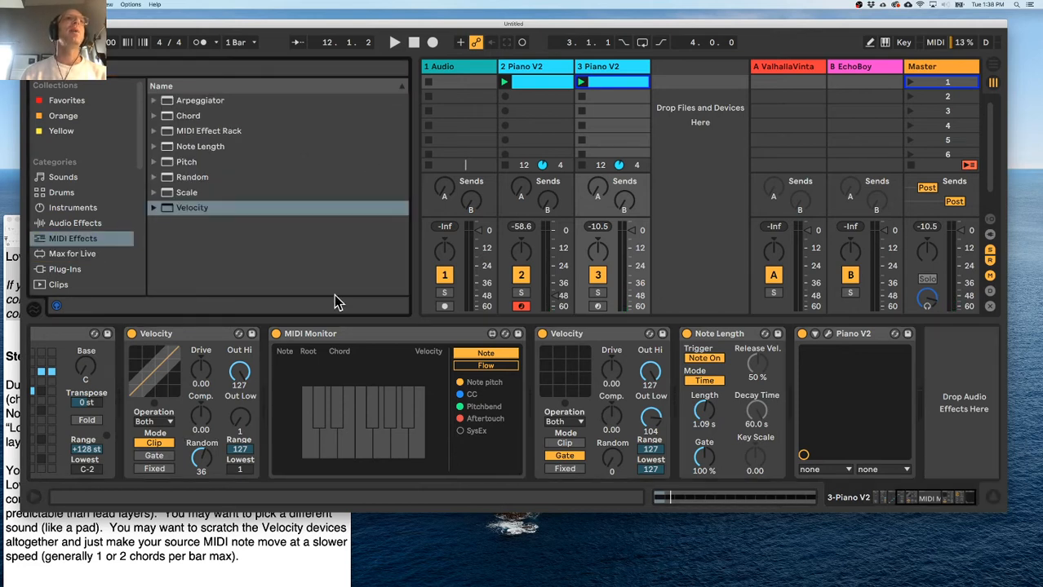
scroll(296, 373, "left", 5)
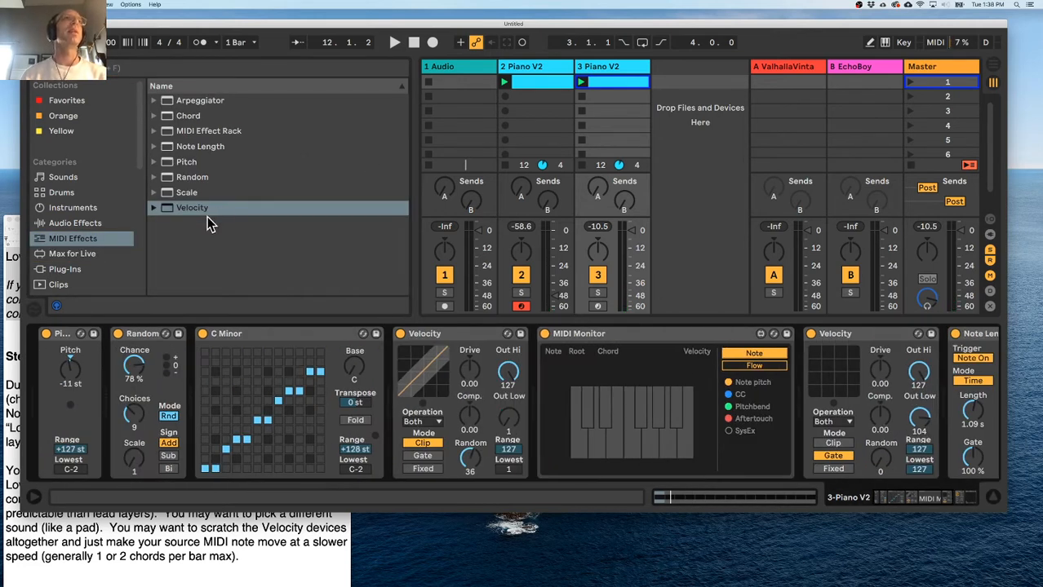
left_click(154, 117)
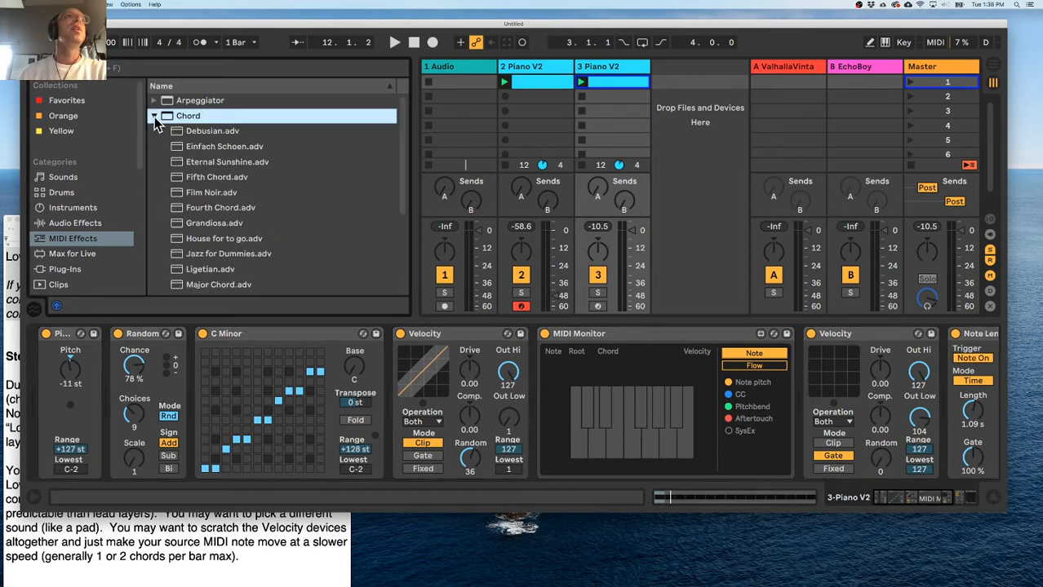
left_click(154, 116)
left_click(76, 243)
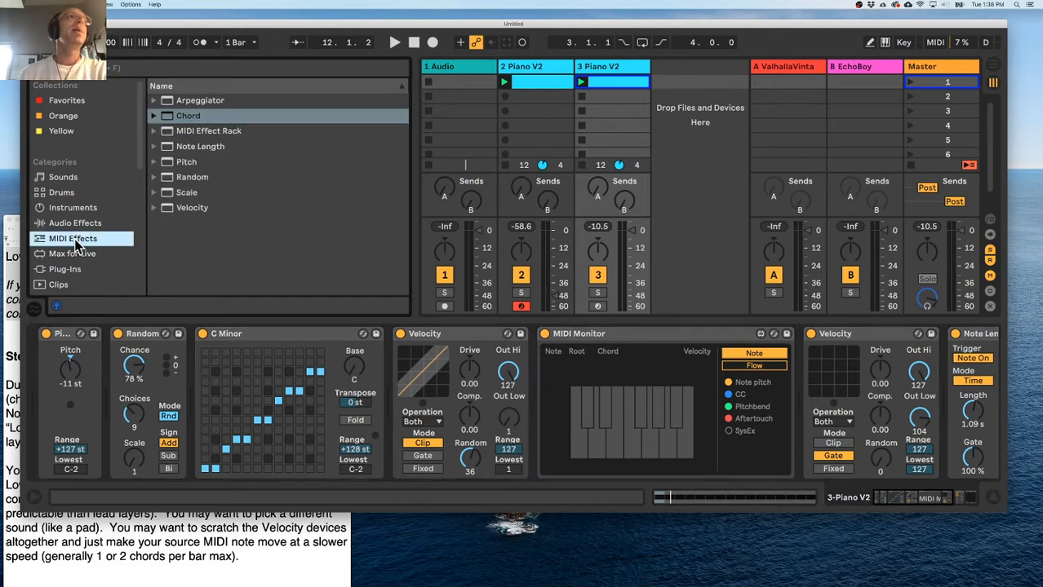
left_click(155, 117)
scroll(217, 192, "down", 4)
scroll(215, 179, "up", 1)
left_click_drag(206, 262, 201, 364)
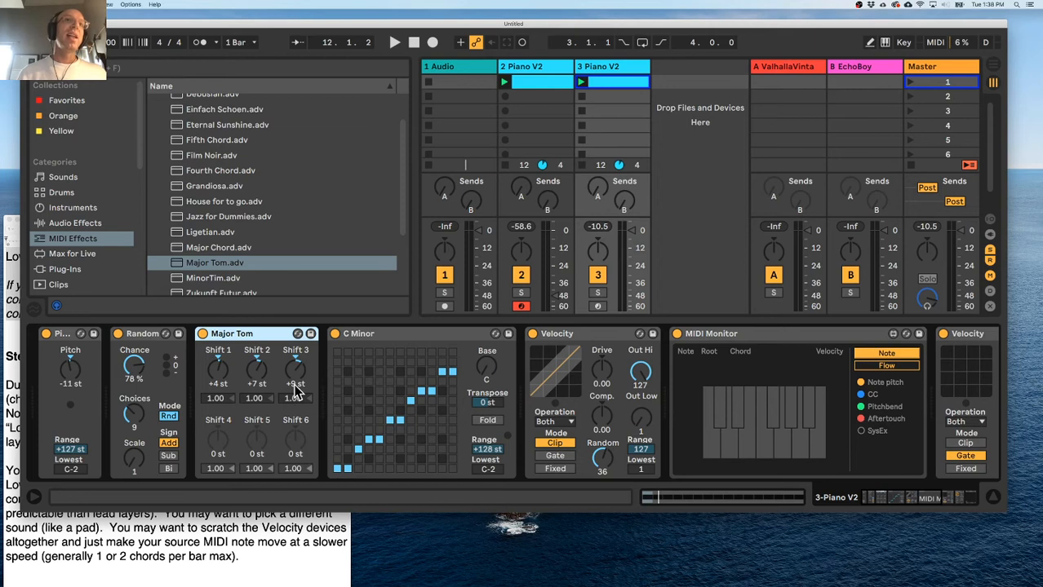
Play the set briefly to hear the Major Tom chord layer, stop it and select the MIDI Monitor.
key("space")
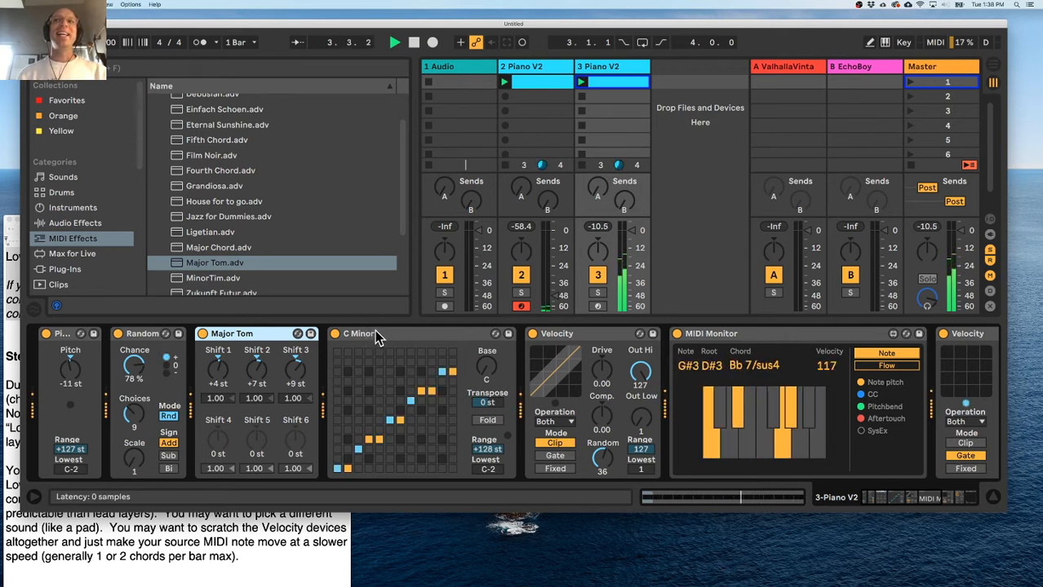
key("space")
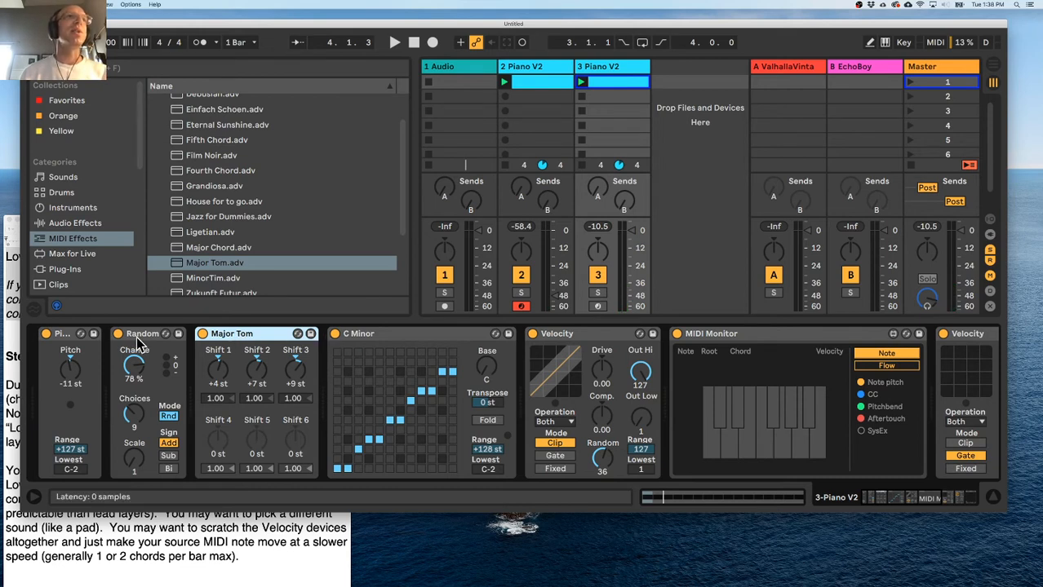
left_click(811, 341)
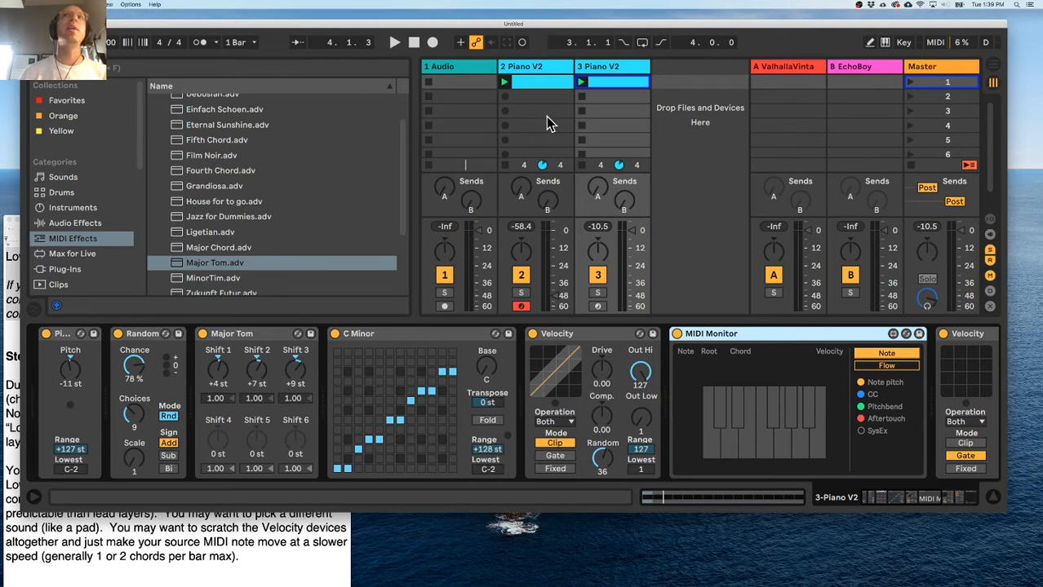
Examine the notes in track 3's clip and review the track's MIDI effect chain from Major Tom to Note Length.
double_click(602, 82)
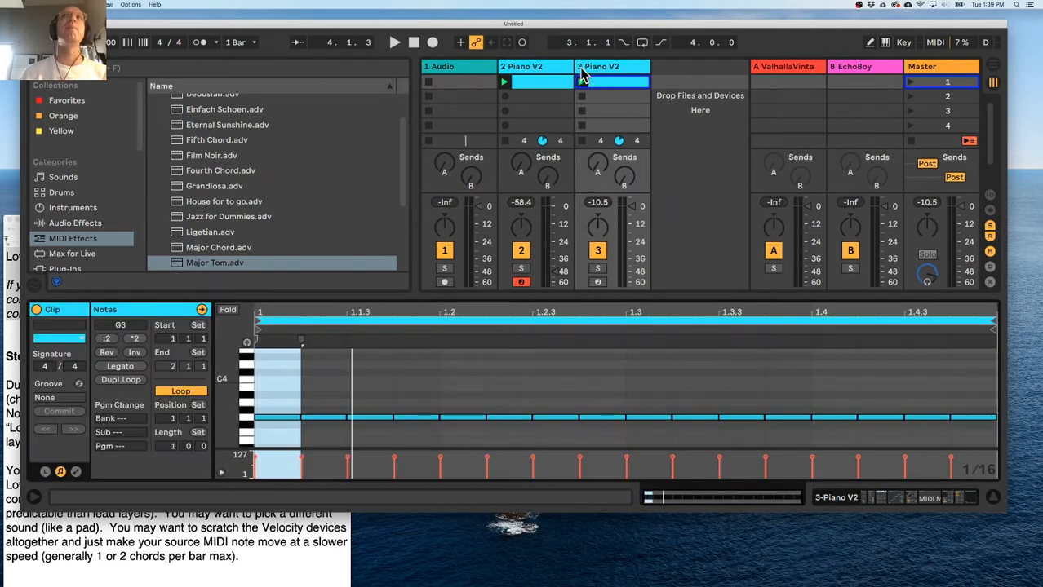
left_click(581, 70)
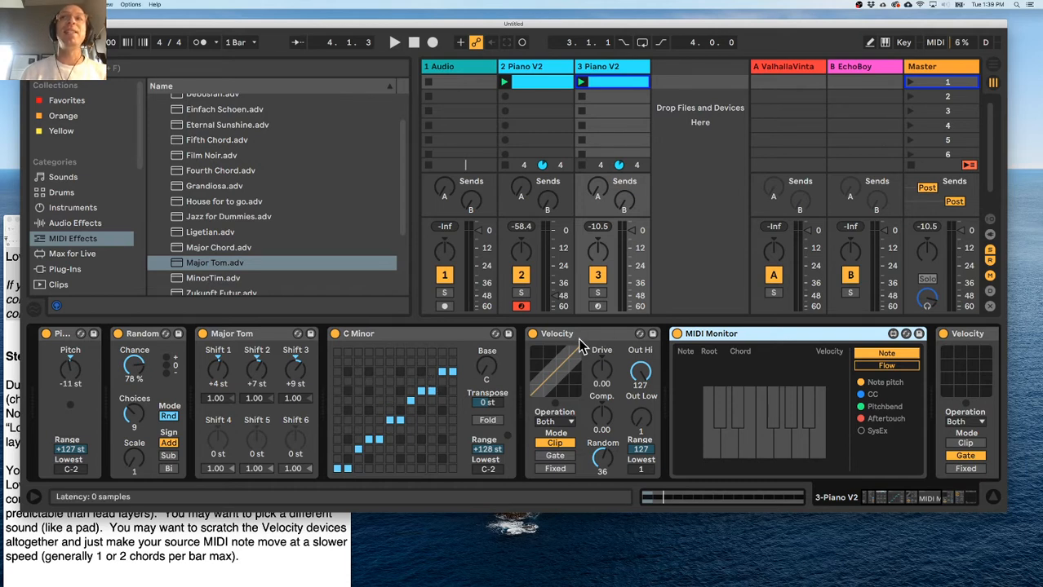
scroll(579, 347, "right", 10)
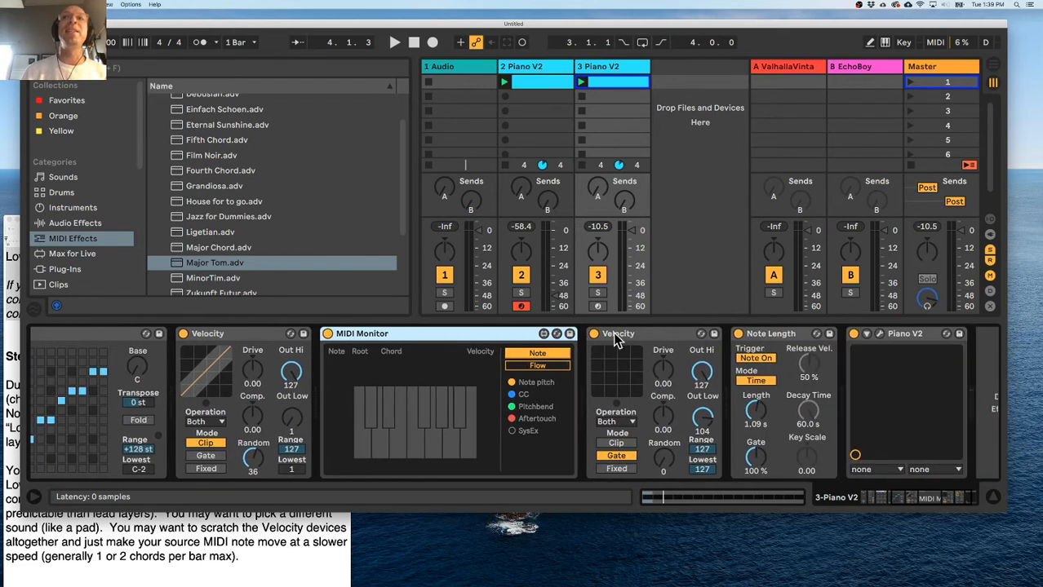
scroll(628, 343, "left", 8)
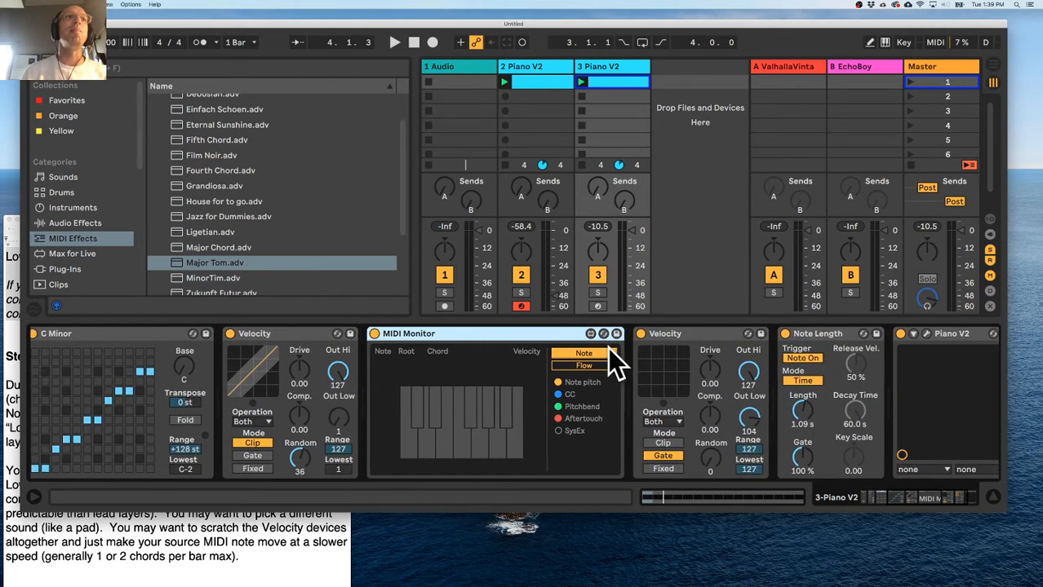
scroll(791, 359, "right", 3)
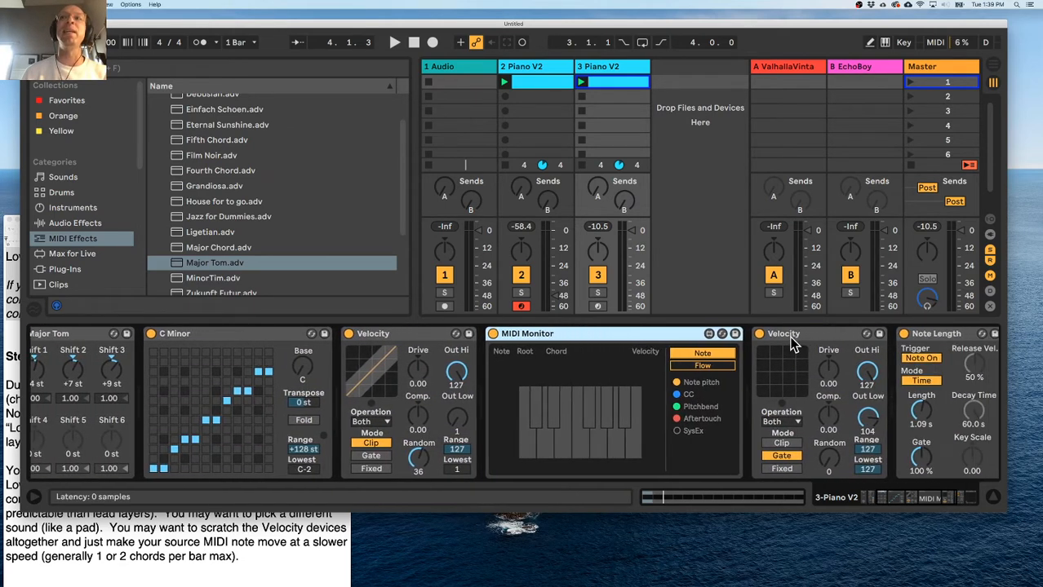
scroll(783, 335, "left", 5)
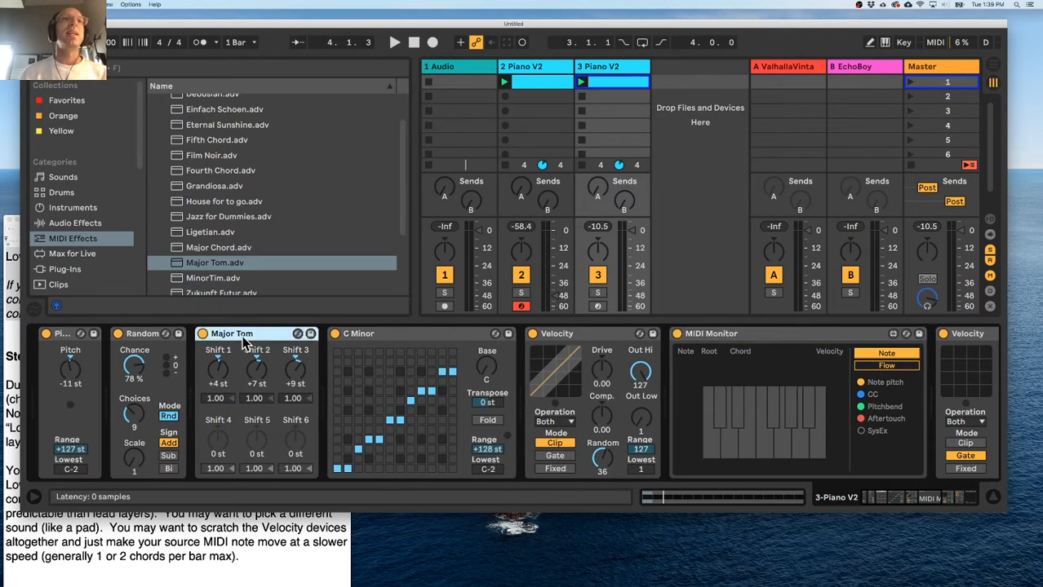
Fold the MIDI Monitor and move Major Tom, followed by the C Minor scale, between the second Velocity and Note Length on track 3.
double_click(685, 335)
left_click_drag(231, 341, 828, 358)
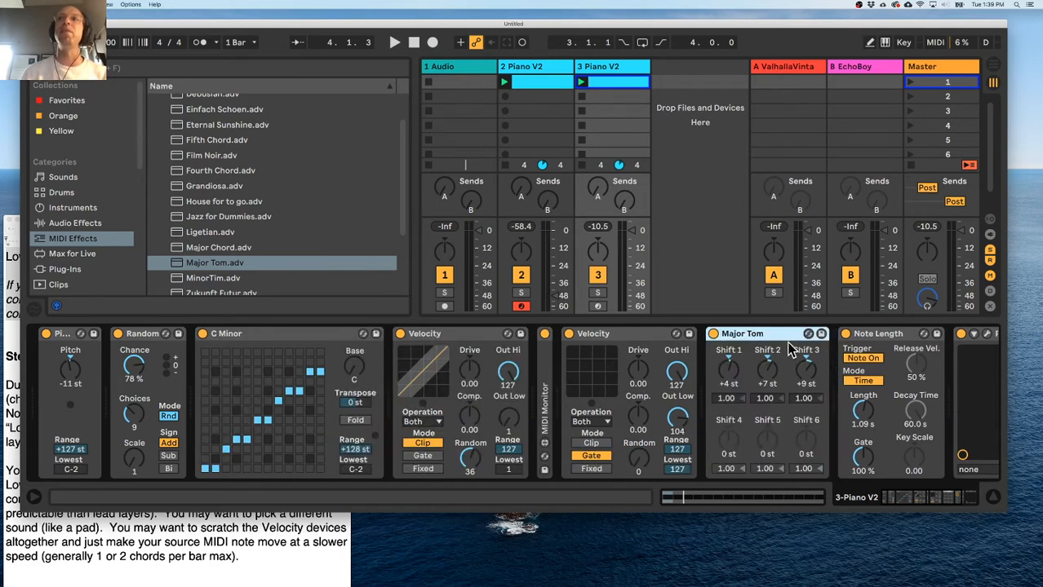
key("space")
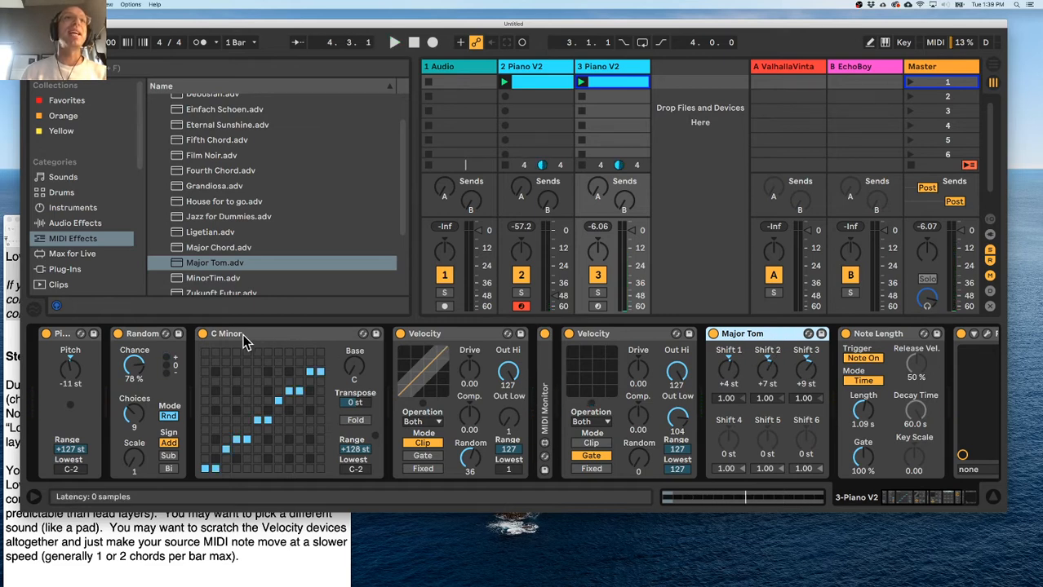
left_click_drag(228, 341, 811, 358)
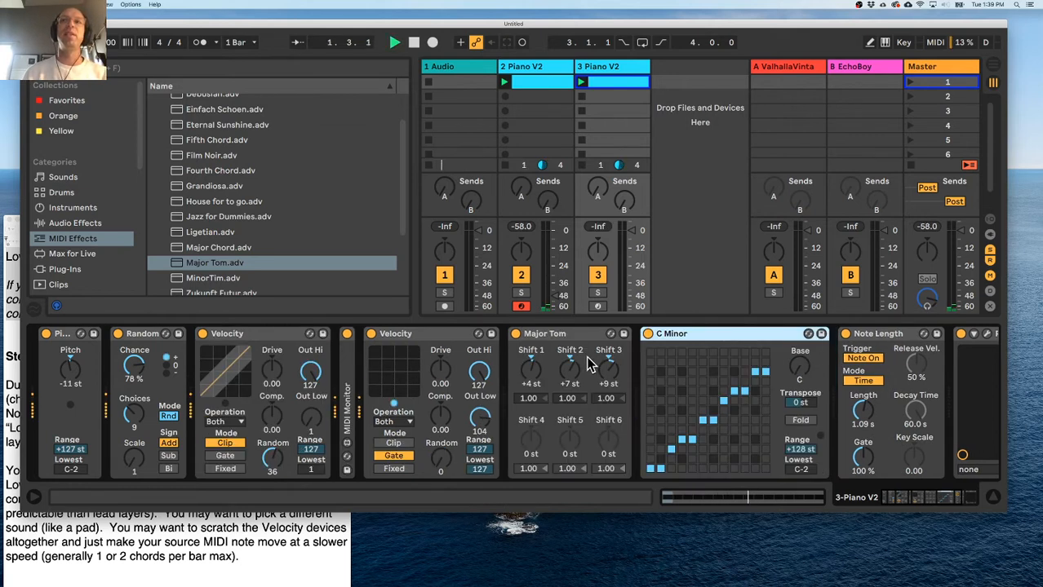
key("space")
key("space")
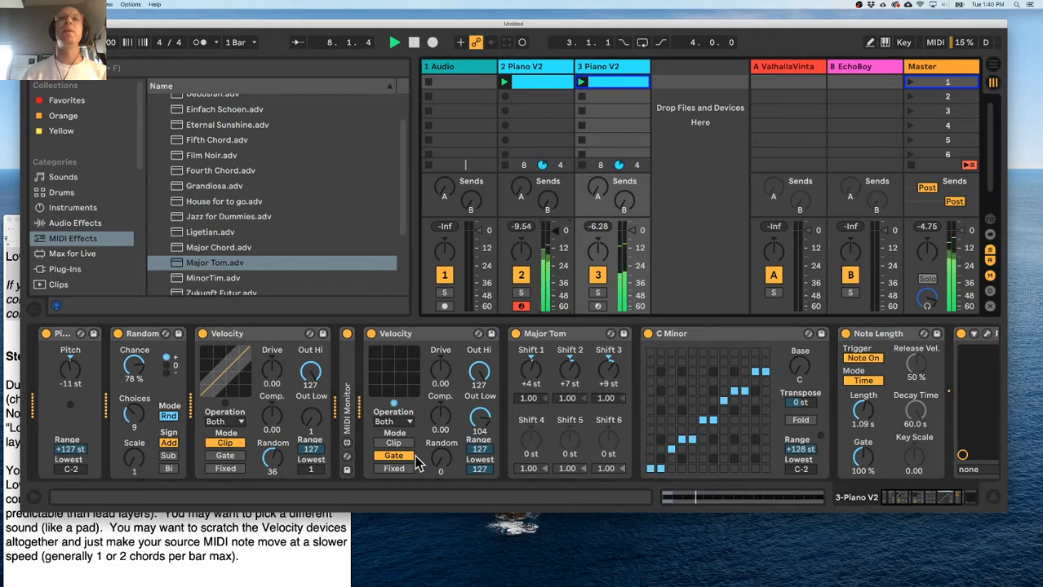
Set track 3's Pitch effect to -19 st while the set plays.
left_click_drag(71, 367, 71, 385)
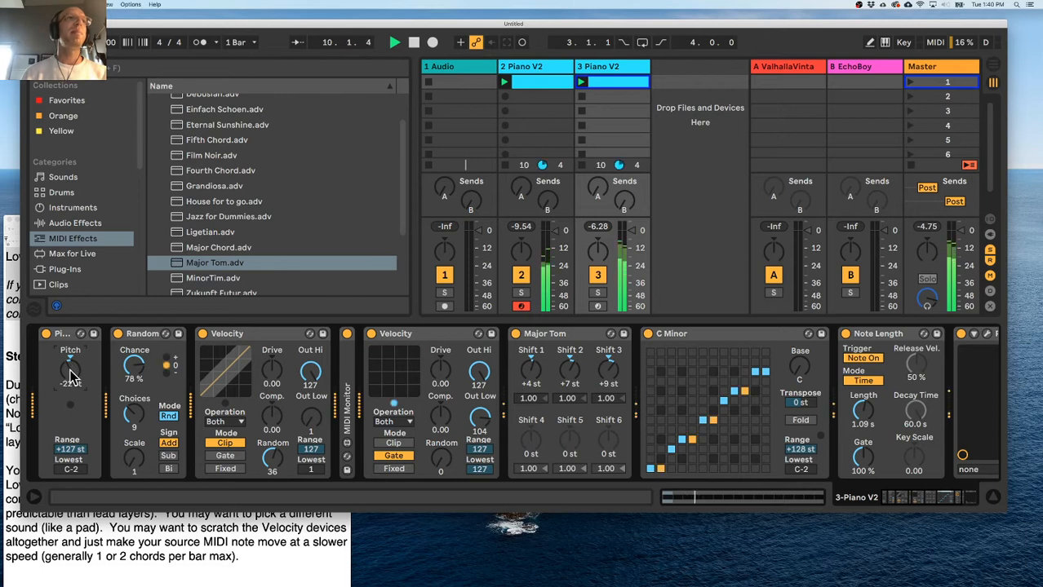
left_click_drag(71, 369, 71, 365)
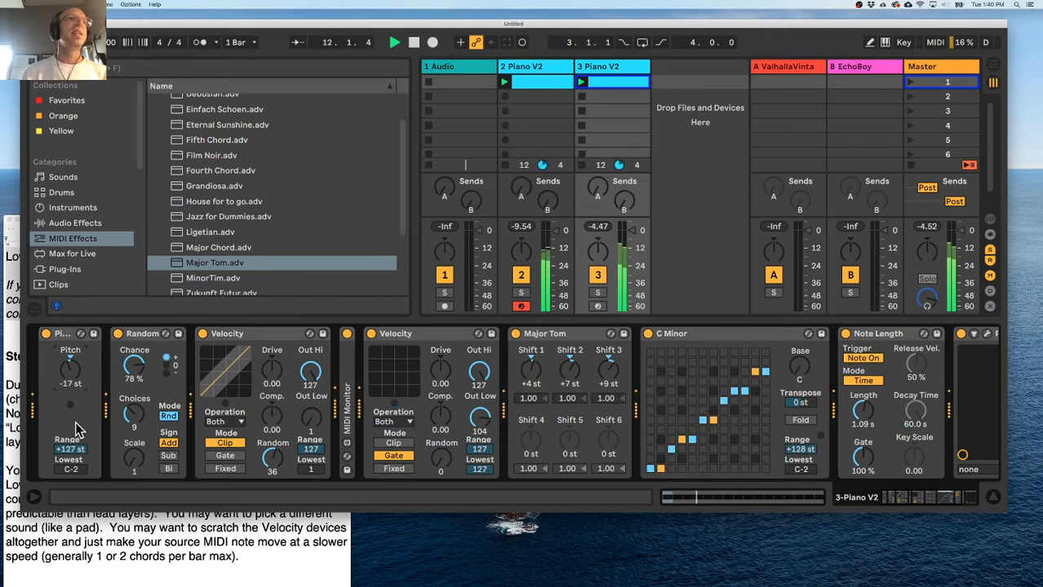
left_click_drag(70, 369, 70, 373)
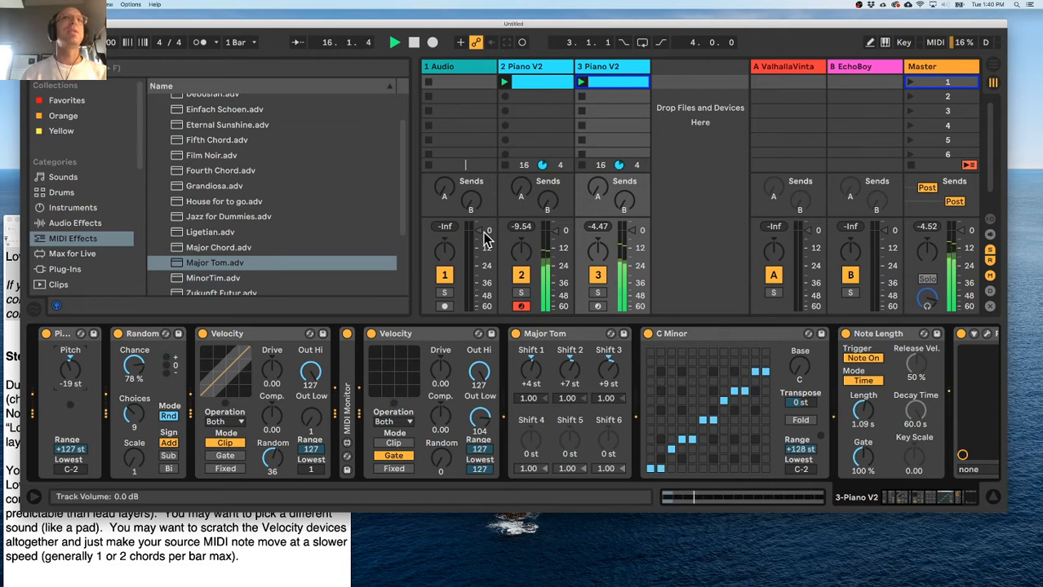
Set track 2's Pitch to +16 st and Random Choices to 12, and return to track 3's effect chain with playback stopped.
left_click(524, 72)
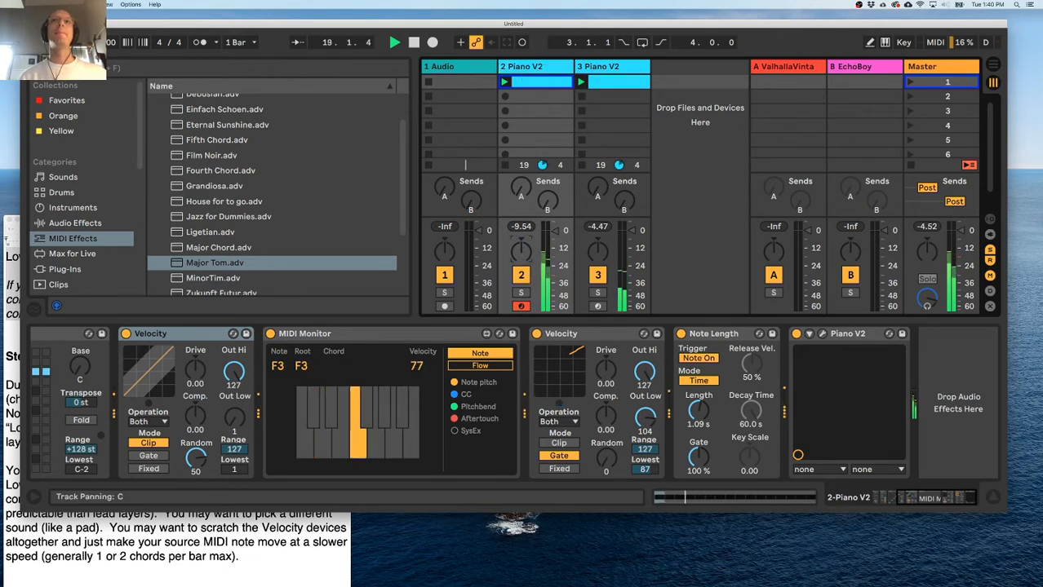
scroll(426, 417, "left", 5)
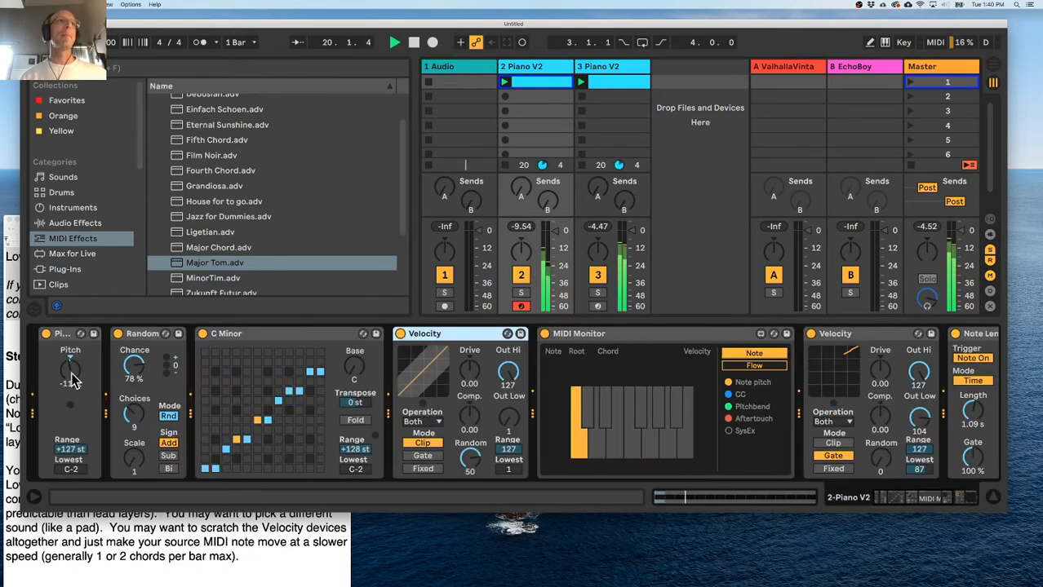
left_click(71, 374)
left_click_drag(71, 378, 71, 365)
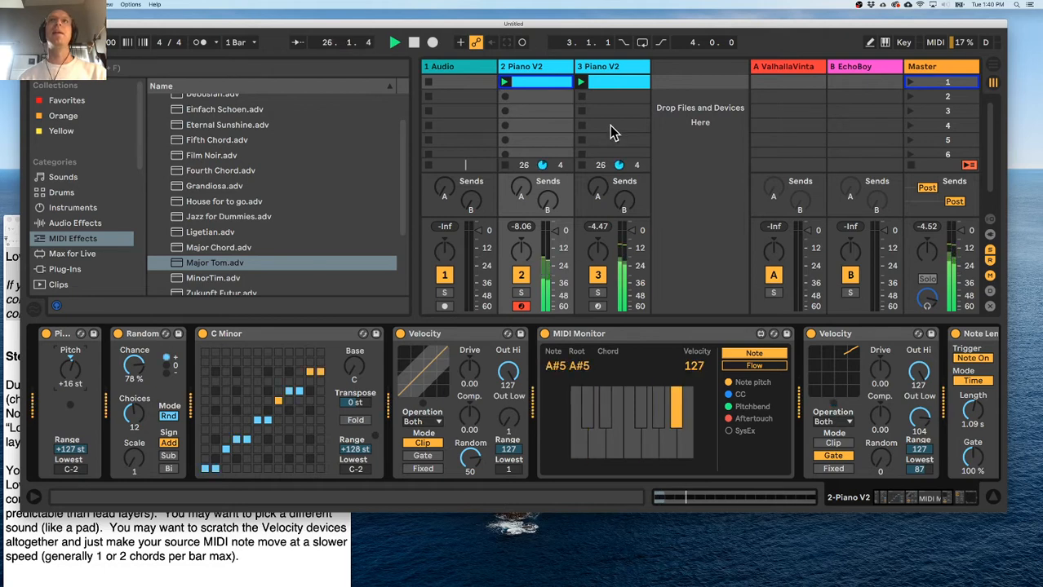
left_click(616, 70)
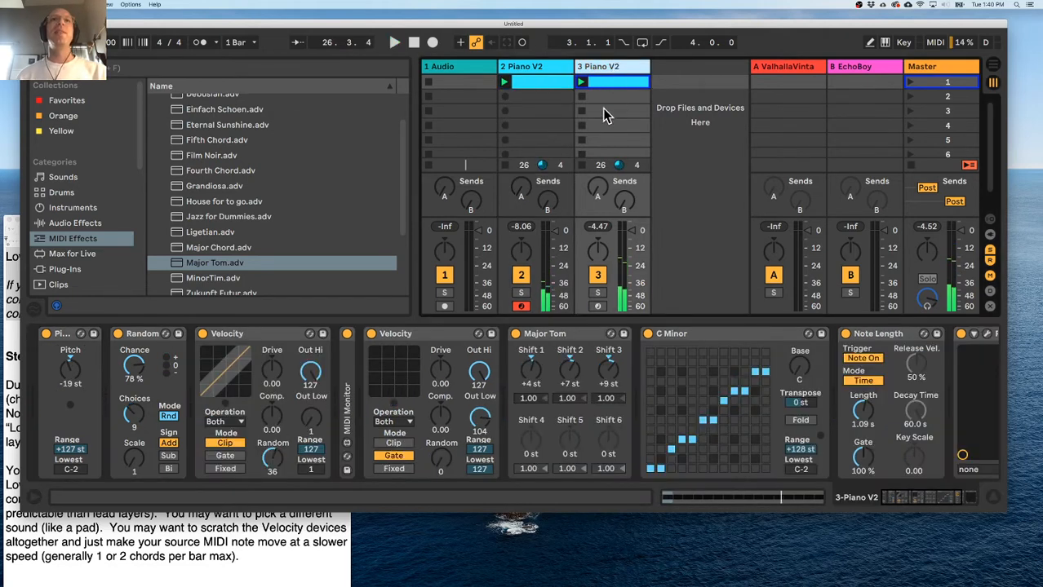
scroll(741, 399, "right", 5)
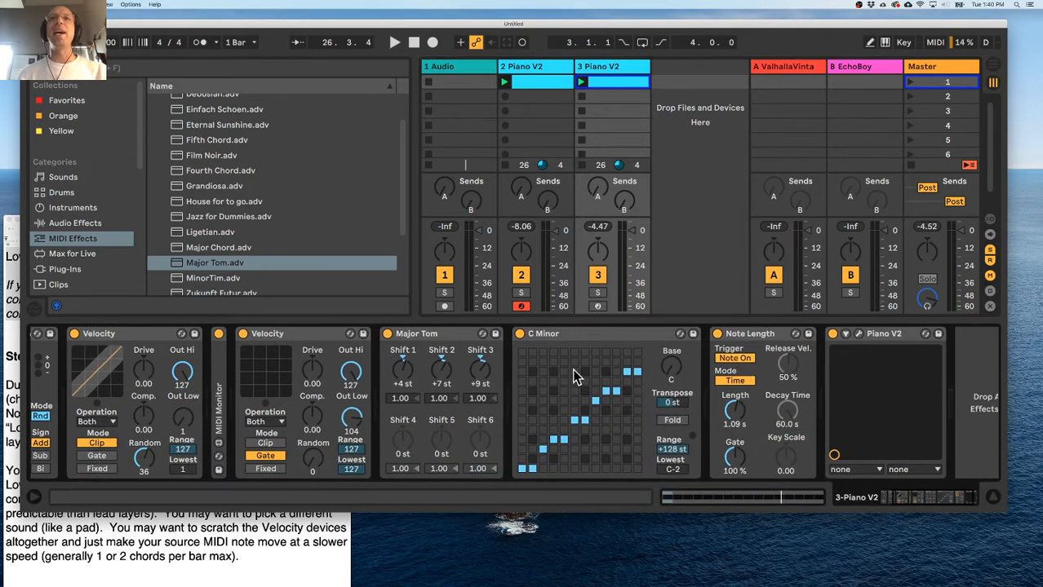
scroll(586, 351, "left", 5)
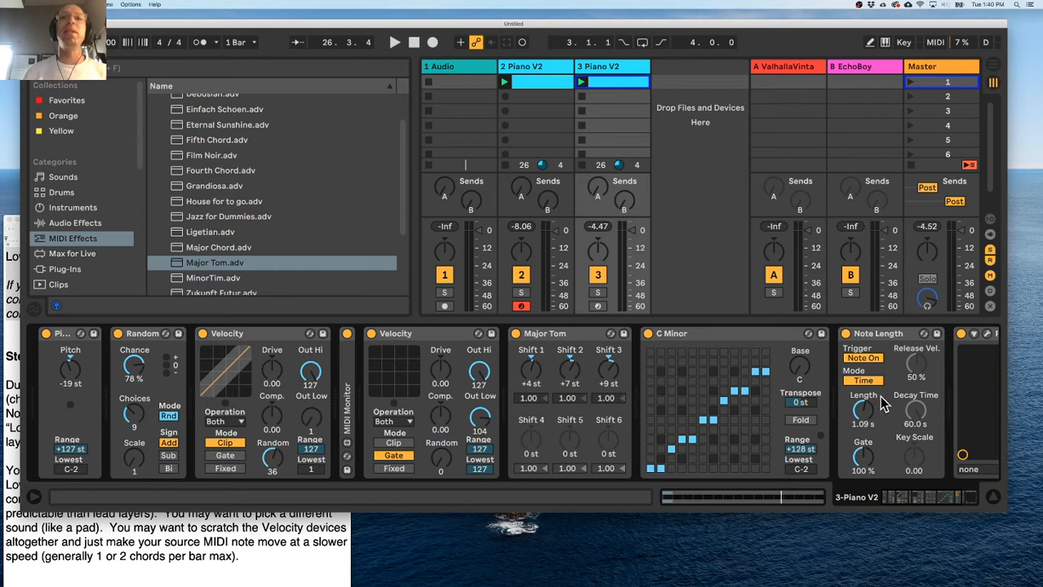
Place the Ableton Live window beside the notes document and narrow its browser to make room for the tracks.
left_click(153, 539)
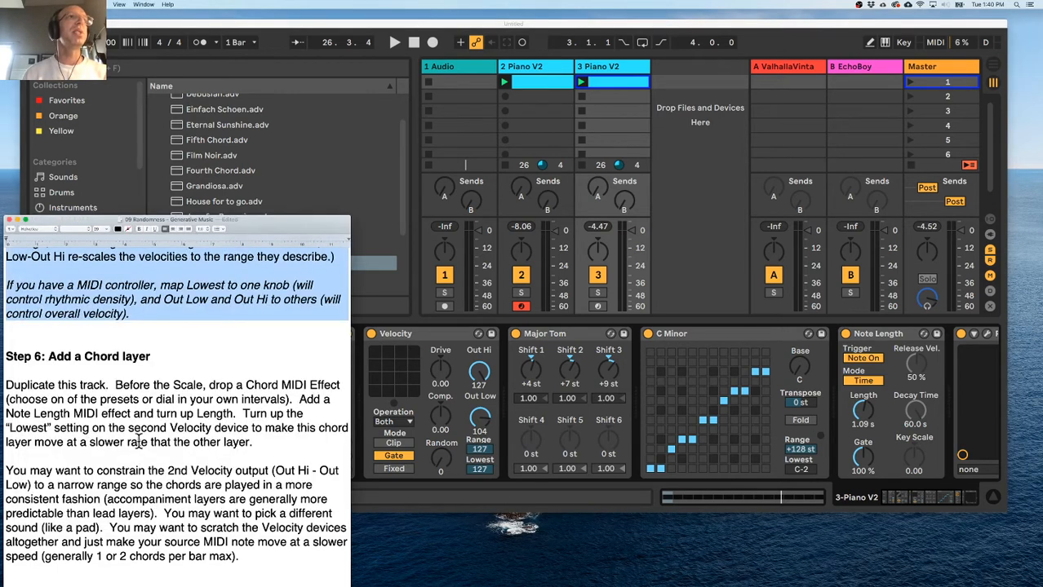
left_click(155, 29)
left_click_drag(20, 88, 353, 122)
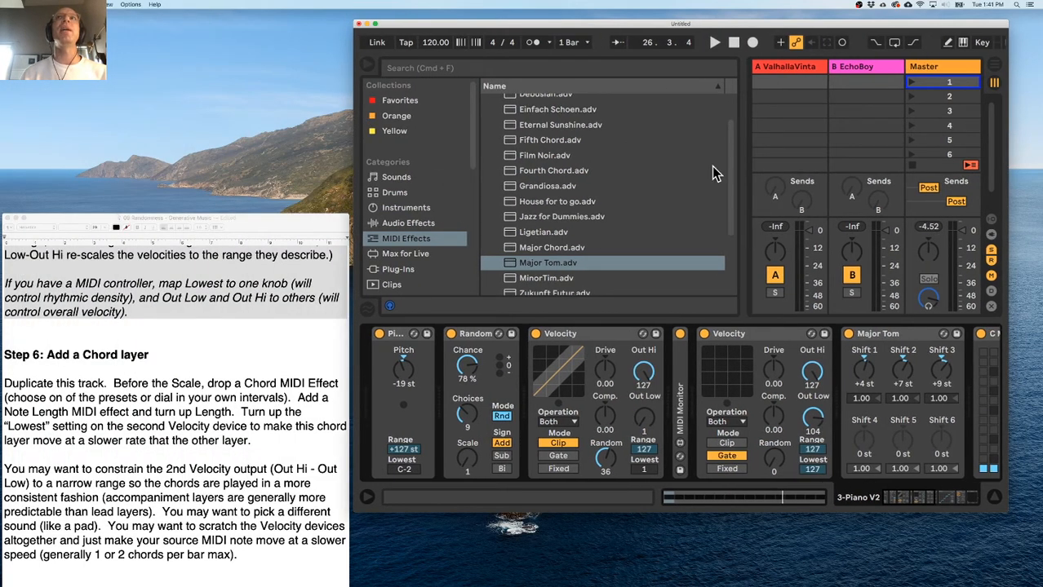
left_click_drag(742, 183, 612, 199)
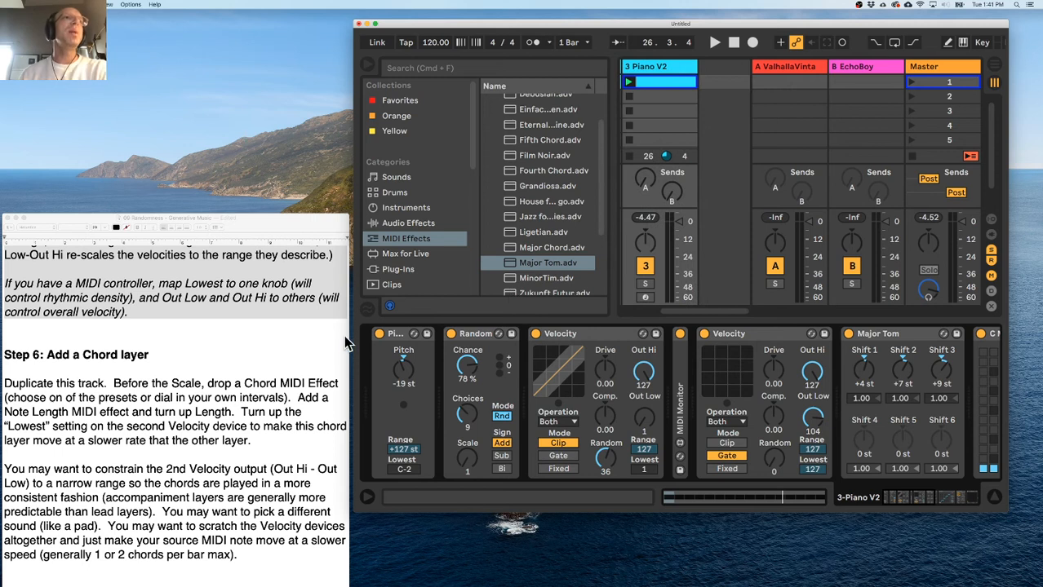
scroll(160, 453, "down", 2)
scroll(159, 449, "up", 2)
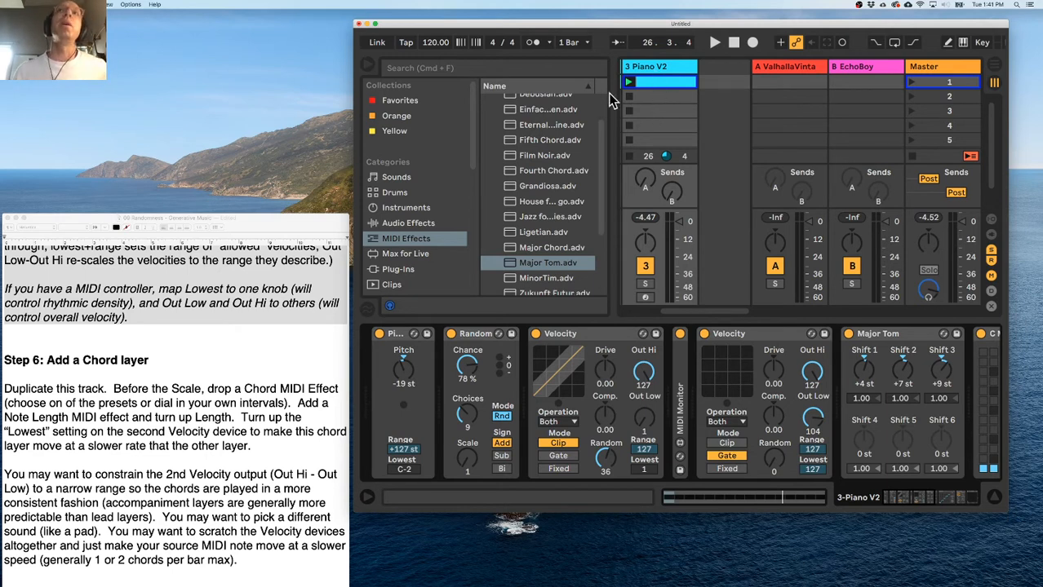
Hide the Sends and Returns sections, and raise the notes document to the top of the screen to show Step 7.
mouse_move(613, 99)
left_mouse_down()
mouse_move(639, 95)
mouse_move(618, 99)
left_mouse_up()
left_click(991, 249)
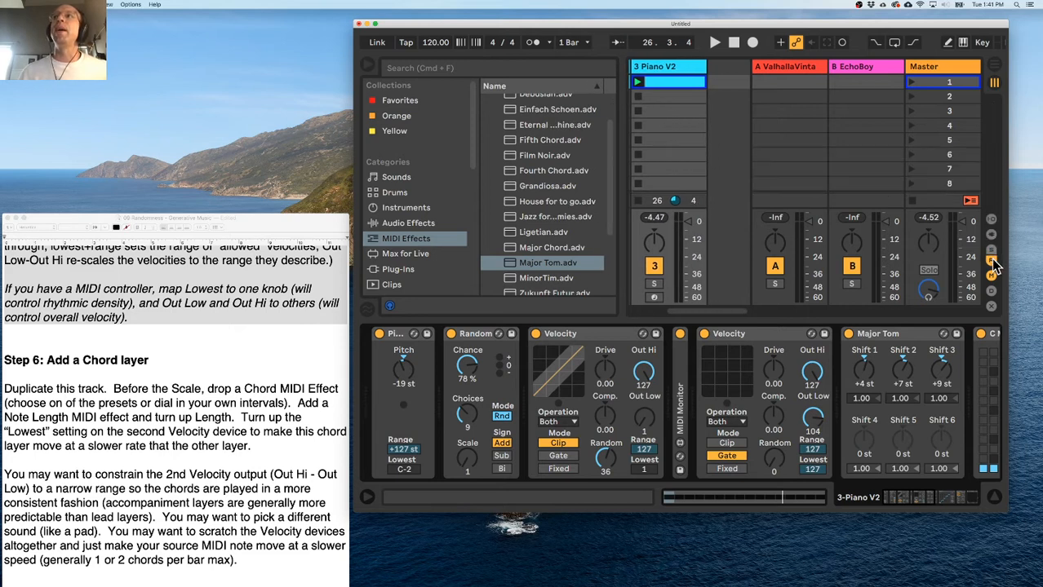
left_click(991, 261)
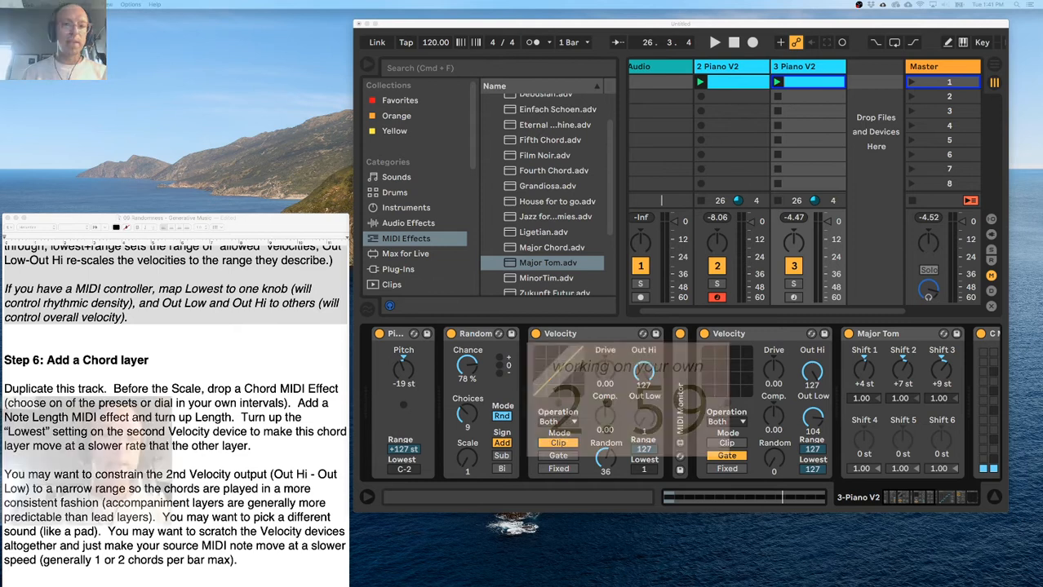
left_click_drag(269, 215, 269, 9)
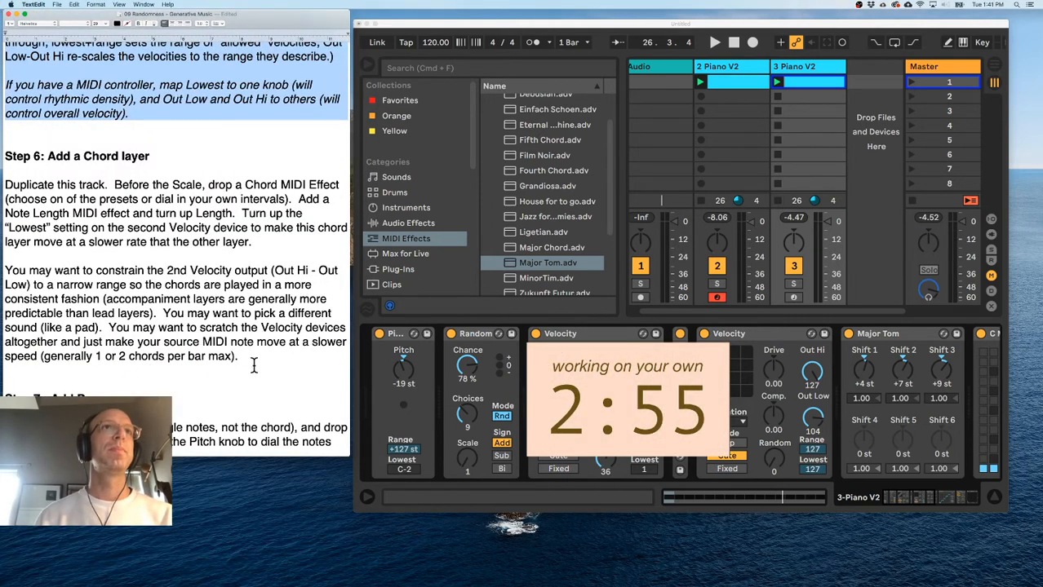
scroll(258, 349, "down", 4)
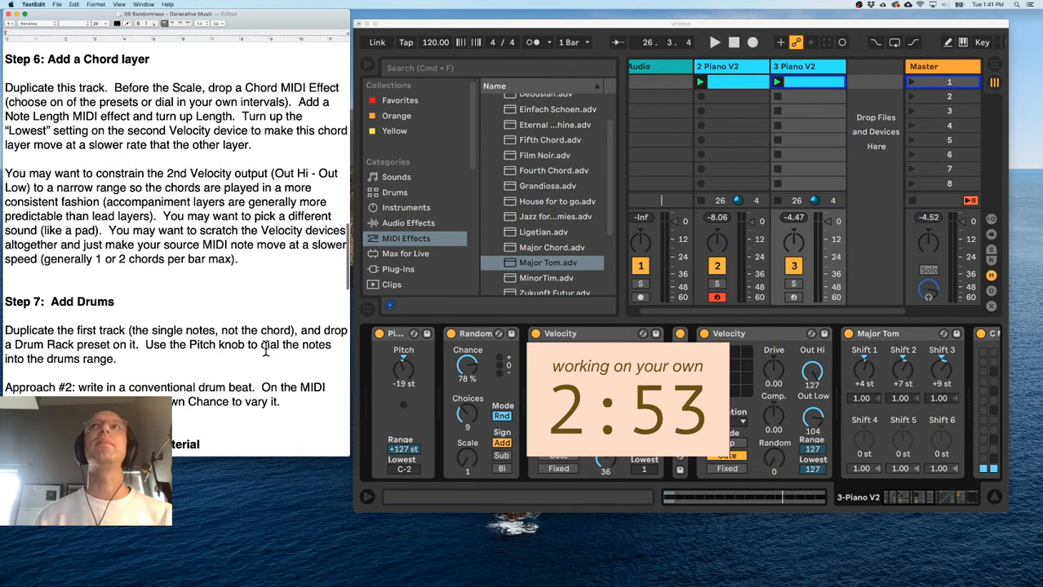
Delete all notes after the first G3 in track 3's clip and lengthen that note to fill the whole bar.
left_click(784, 68)
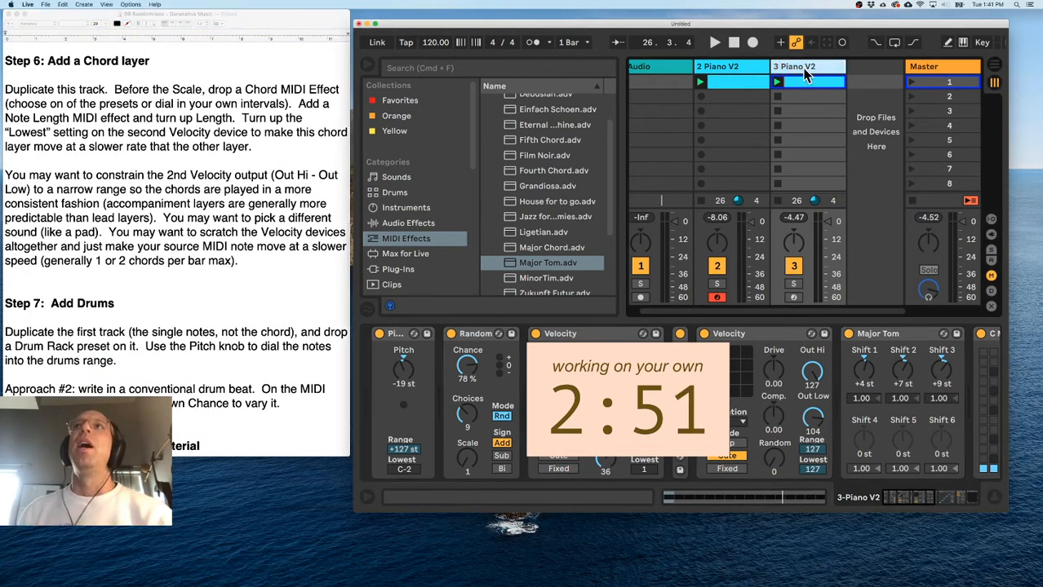
left_click(809, 80)
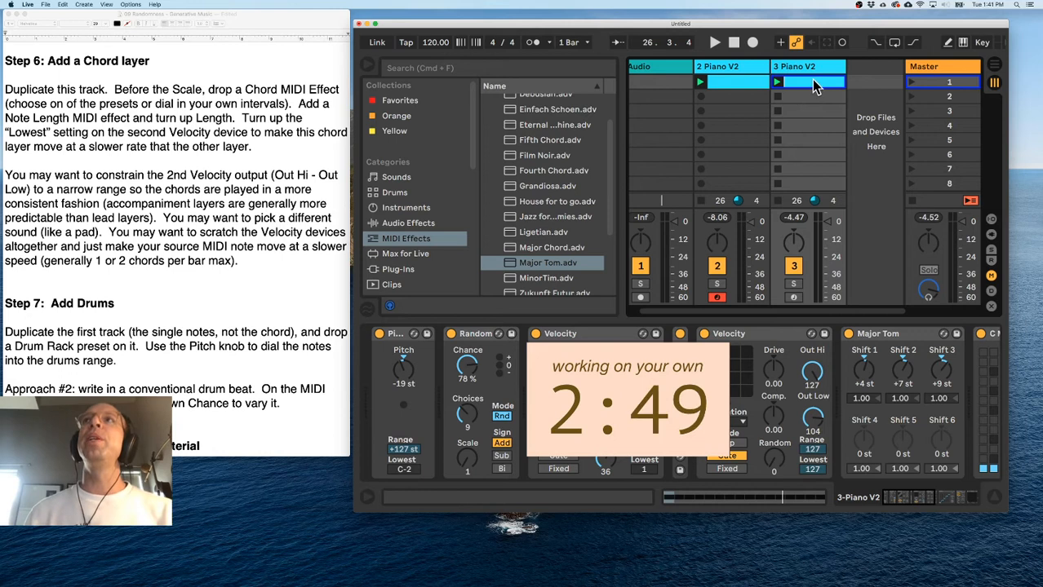
double_click(811, 82)
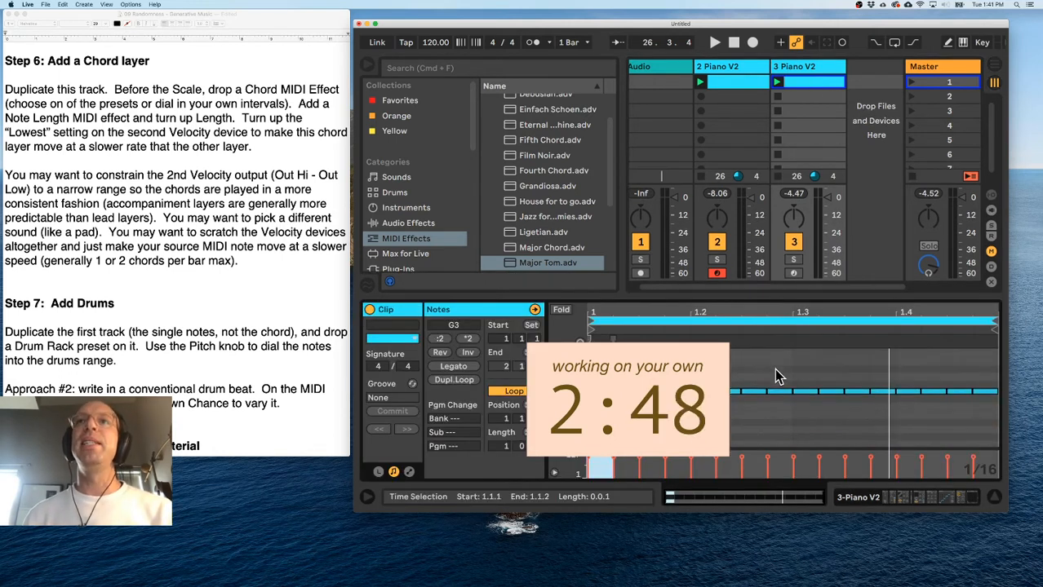
left_click_drag(603, 359, 975, 410)
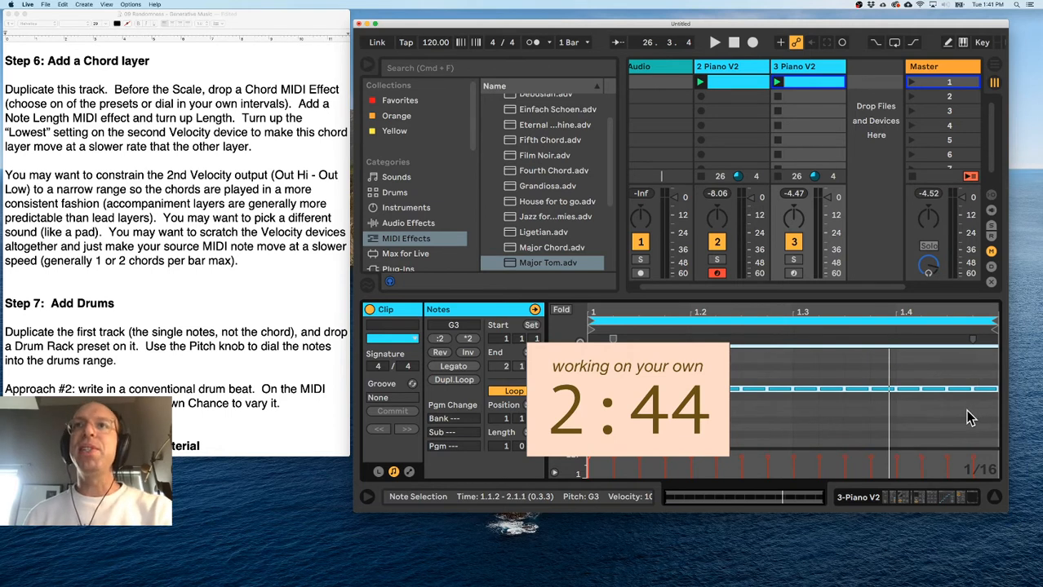
key("Delete")
left_click_drag(612, 391, 992, 402)
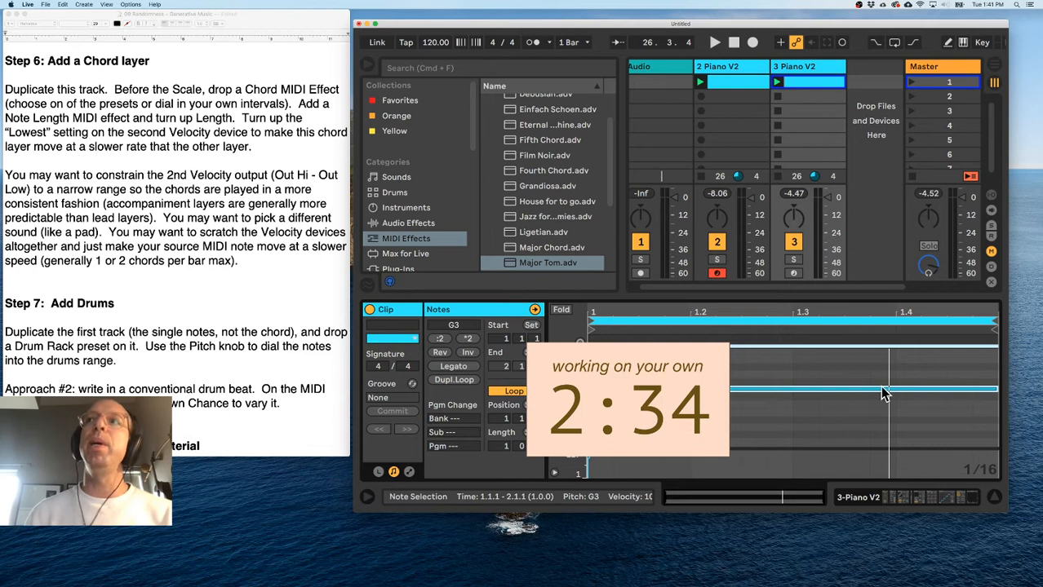
Delete both Velocity effects from track 3's device chain.
double_click(808, 69)
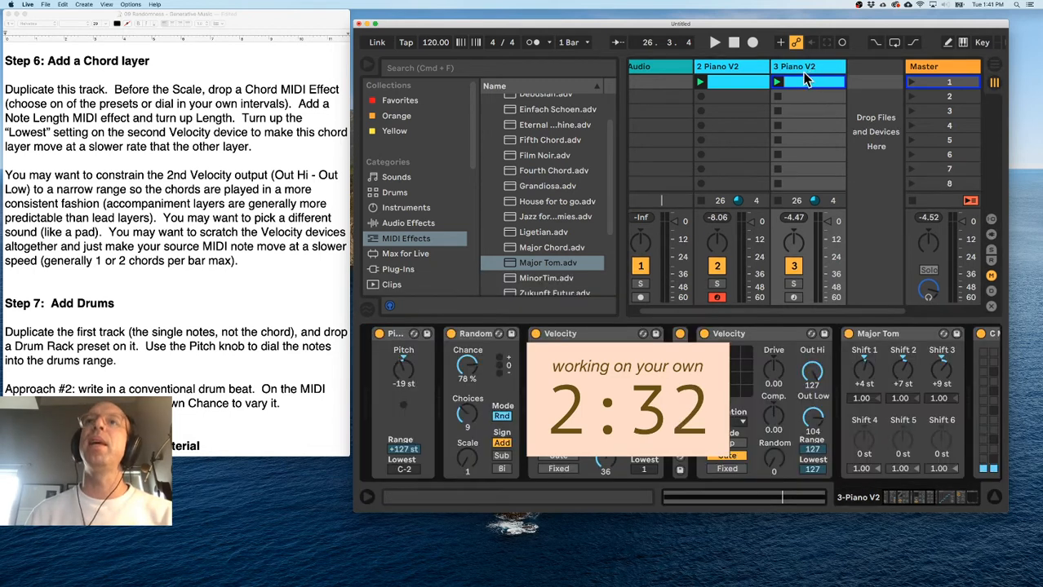
left_click(772, 335)
key("Delete")
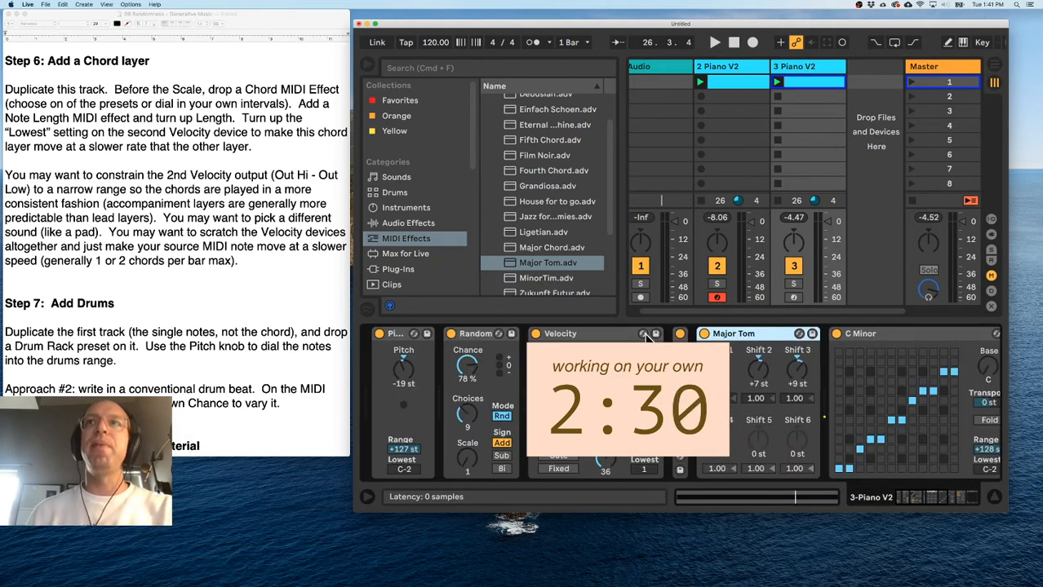
left_click(633, 334)
key("Delete")
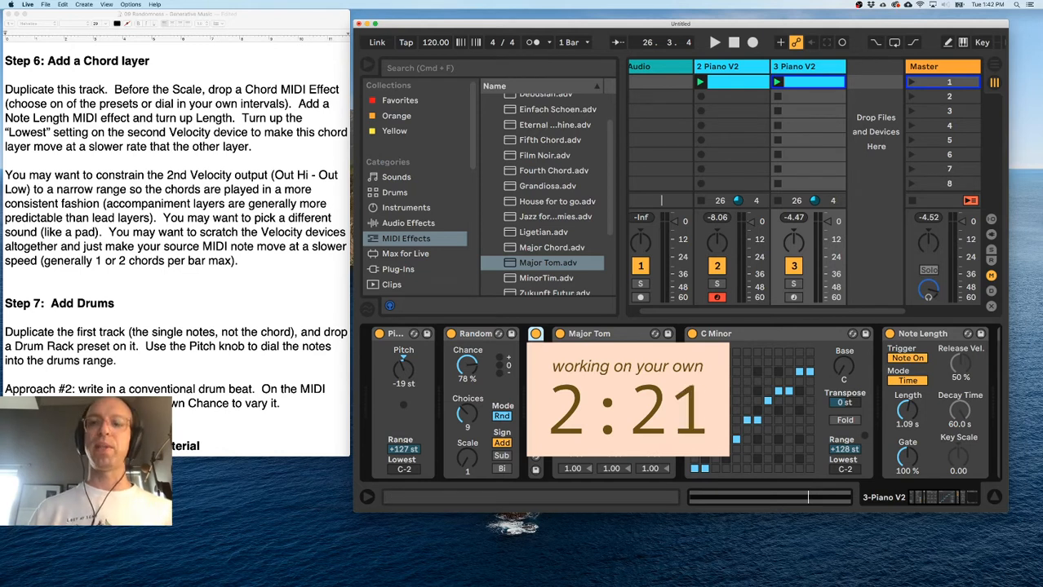
Play the set, undo the latest note and Velocity edits on track 3, and redo them.
key("space")
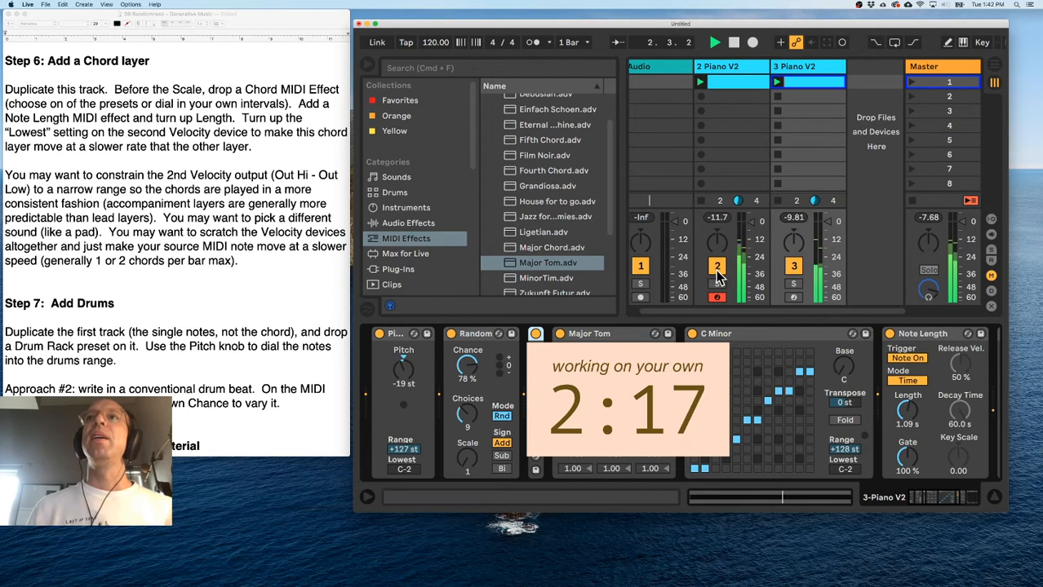
left_click(736, 65)
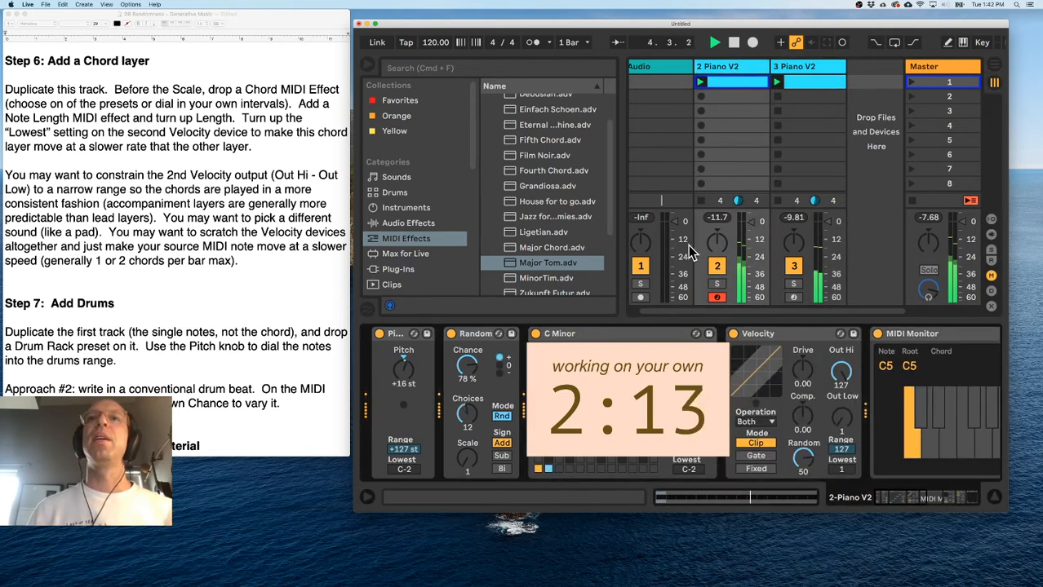
key("Right")
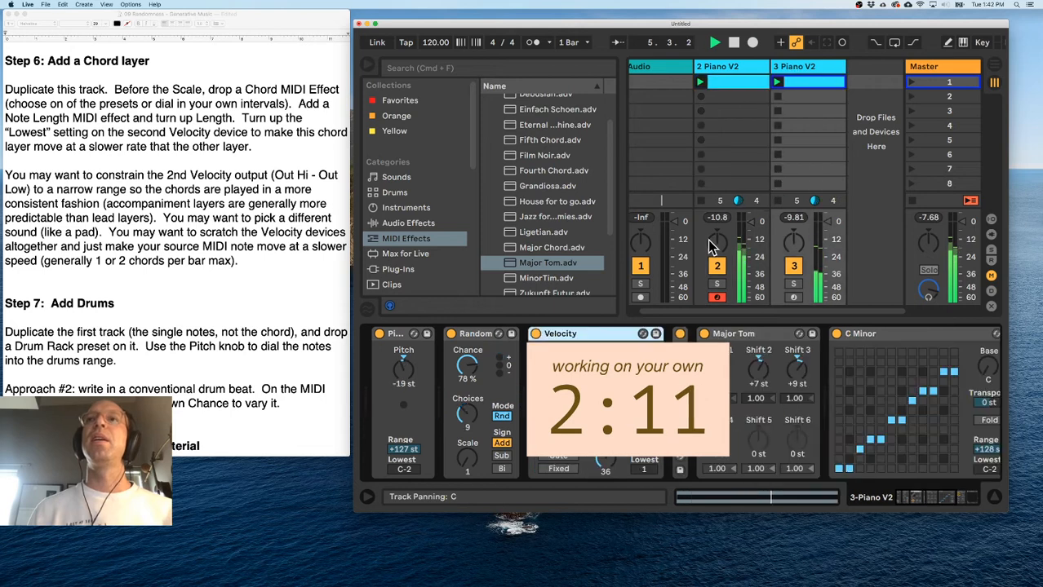
key("super+d")
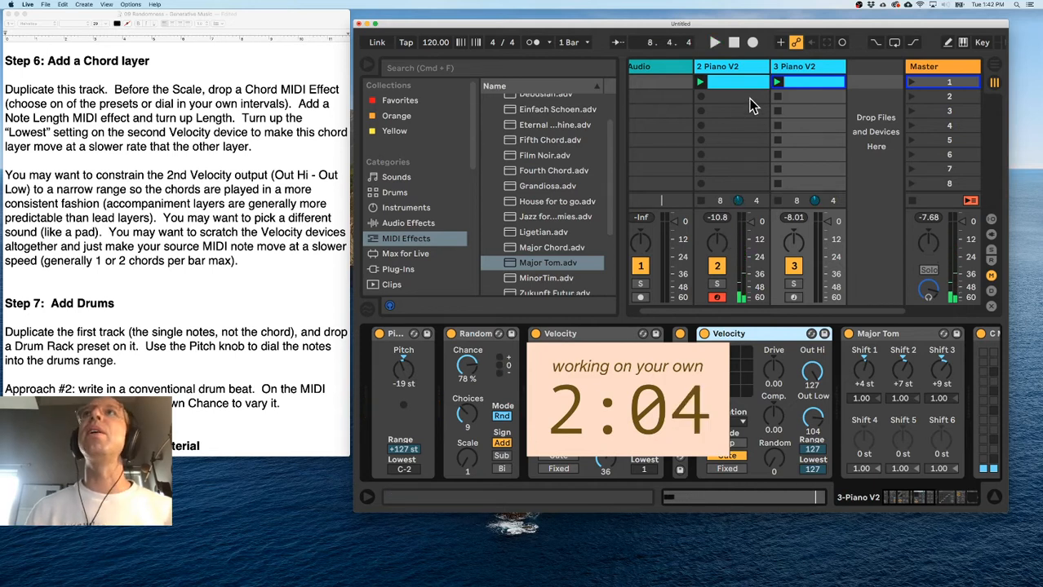
left_click(679, 66)
left_click(711, 69)
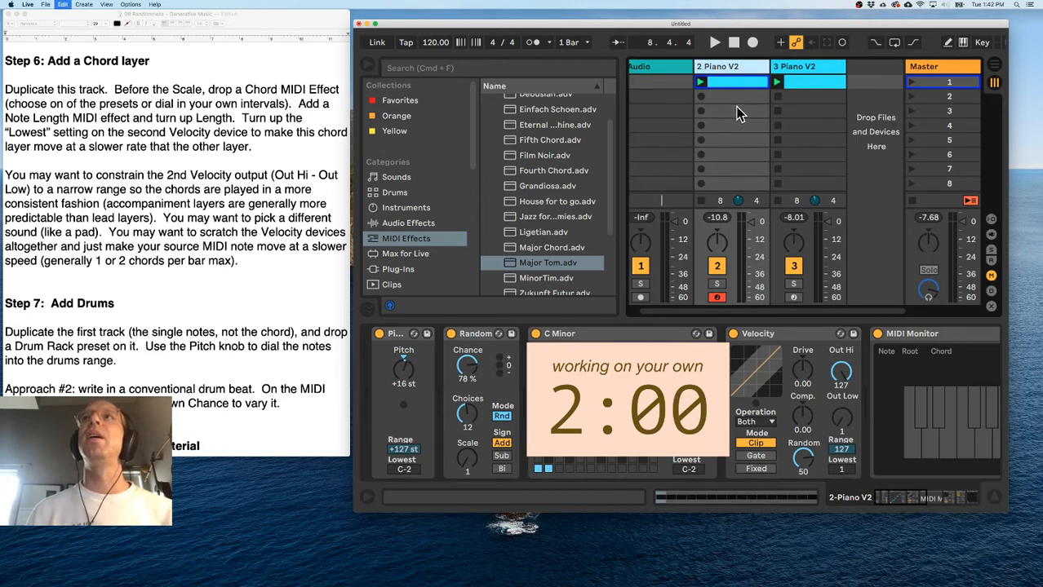
key("Right")
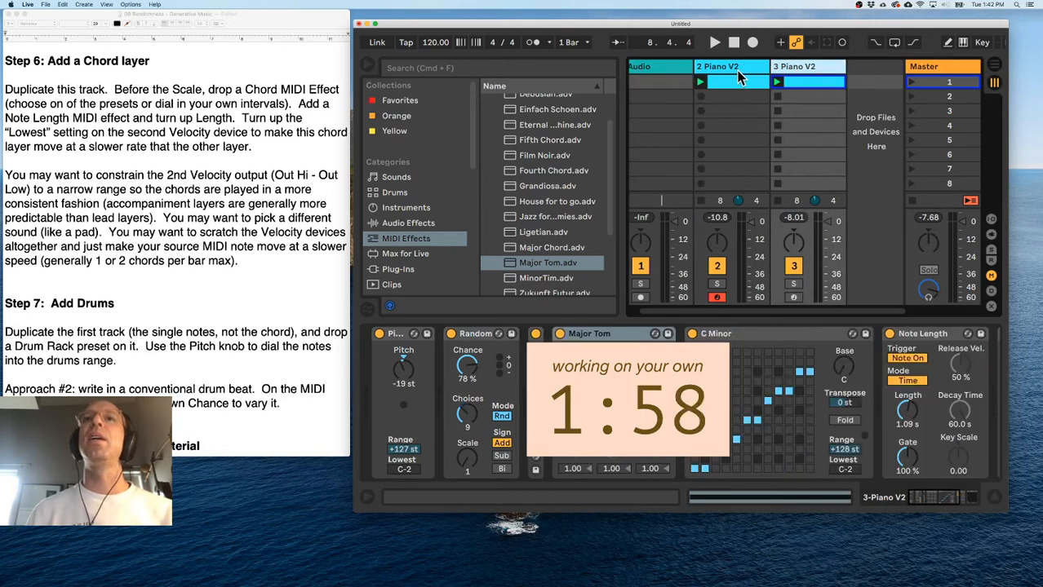
Undo the deletion of both Velocity effects on track 3 and play the set.
left_click(739, 77)
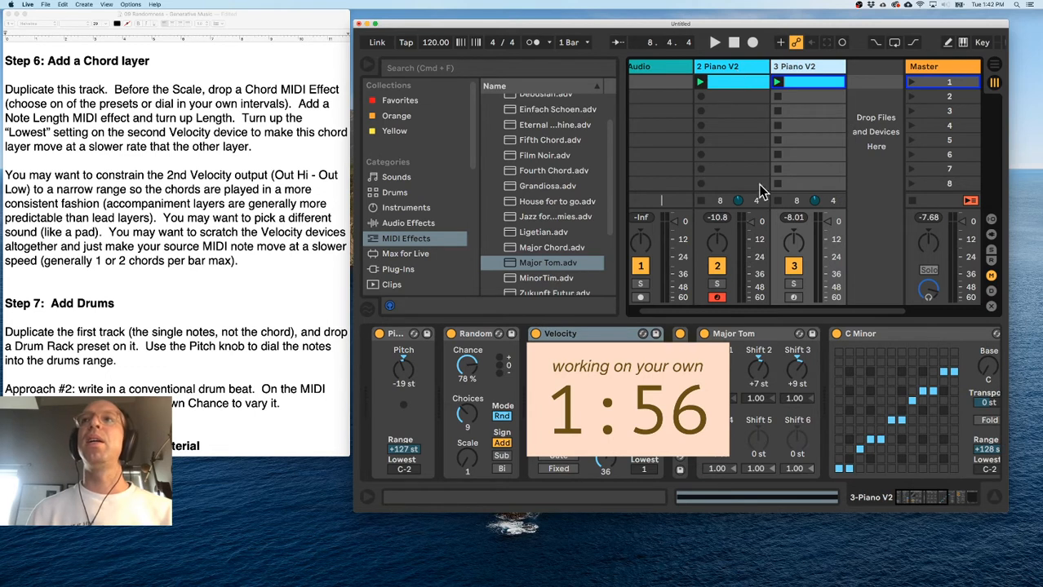
key("super+z")
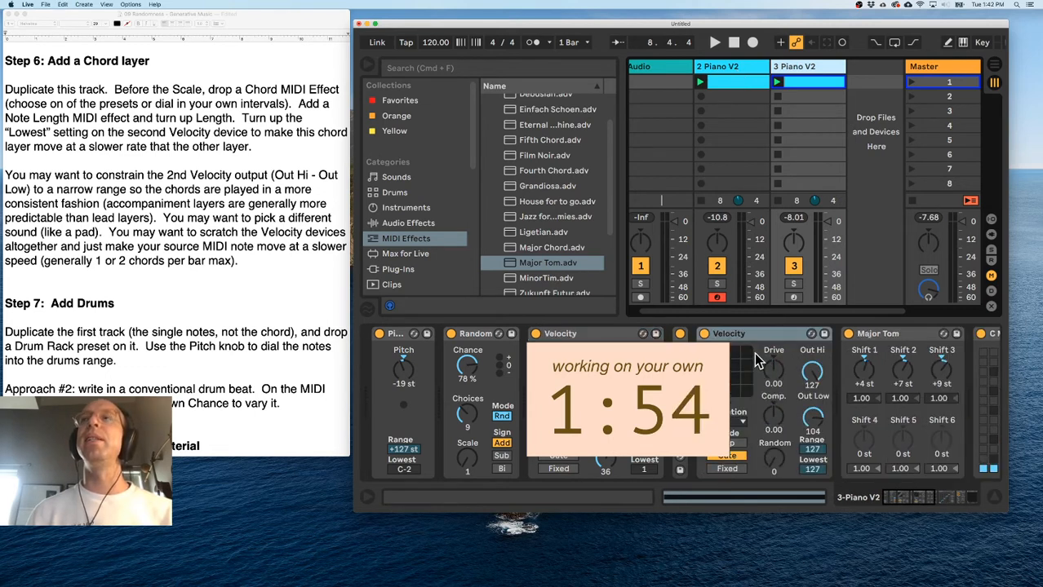
key("space")
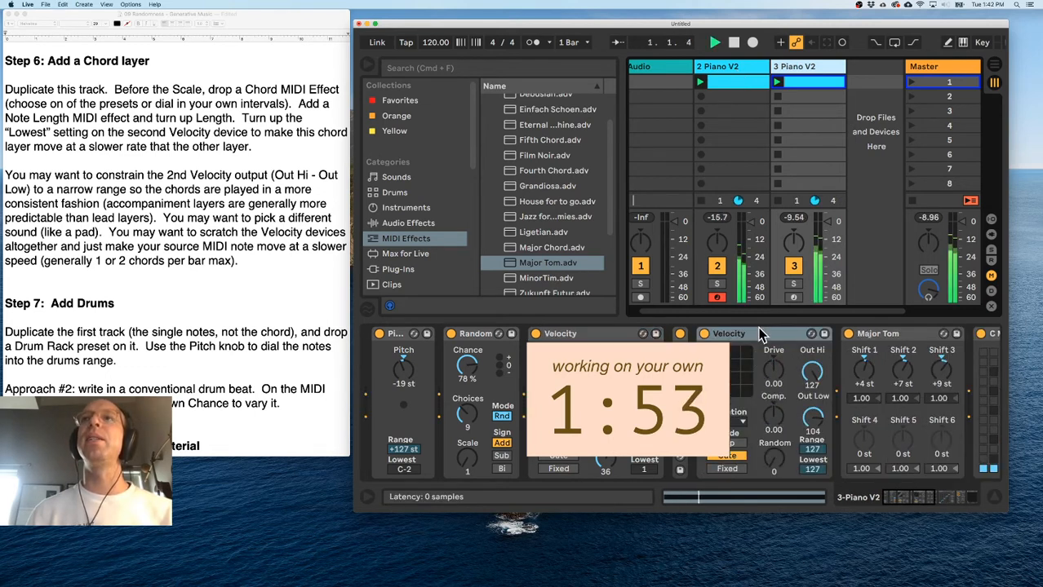
Mute track 2 and set Lowest to 27 on track 3's second Velocity effect.
left_click(716, 268)
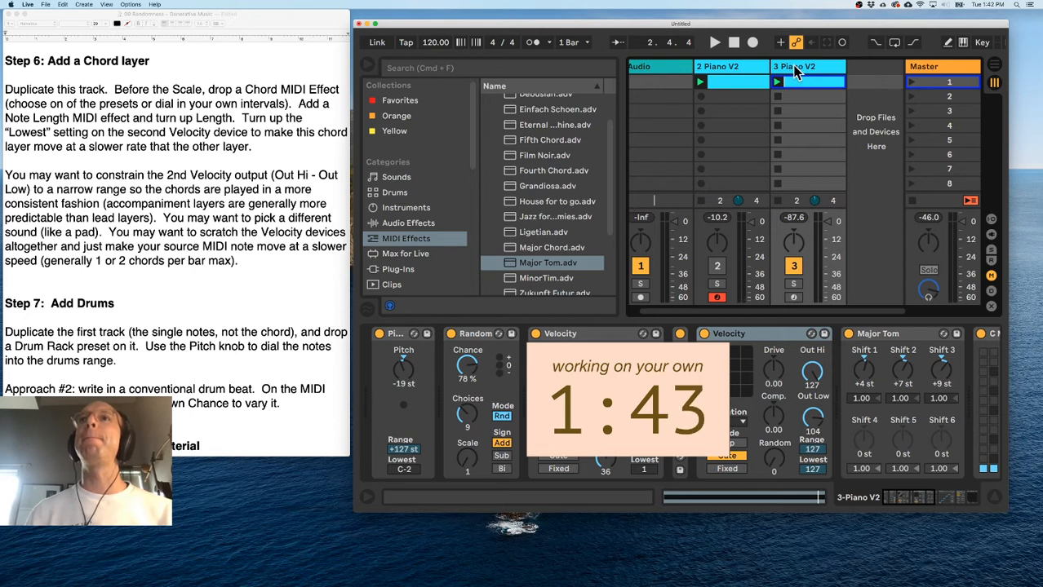
left_click_drag(814, 469, 773, 487)
left_click(812, 470)
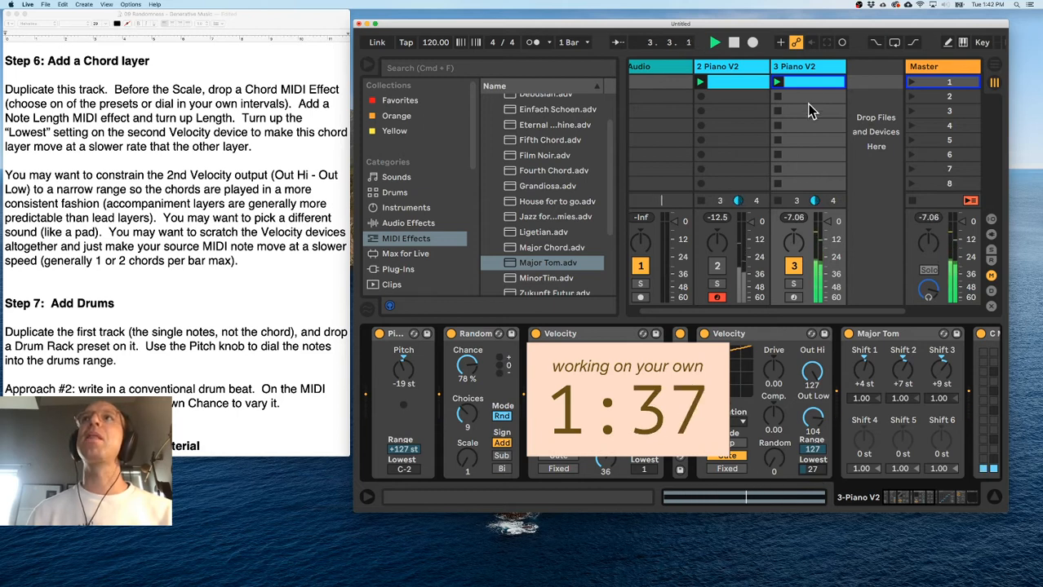
Rename track 3 as PAD.
double_click(796, 67)
type("PA")
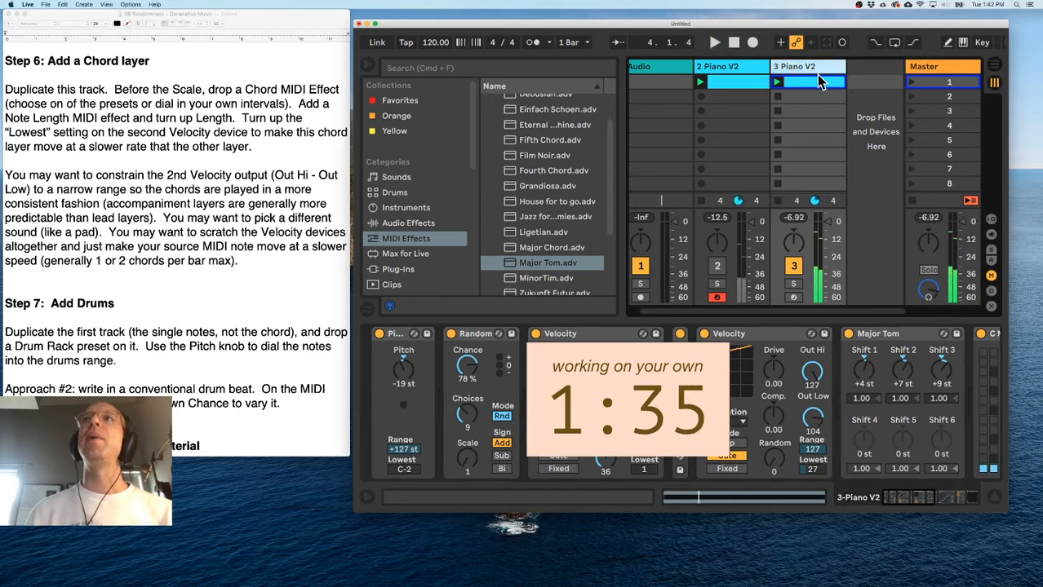
type("D")
key("Return")
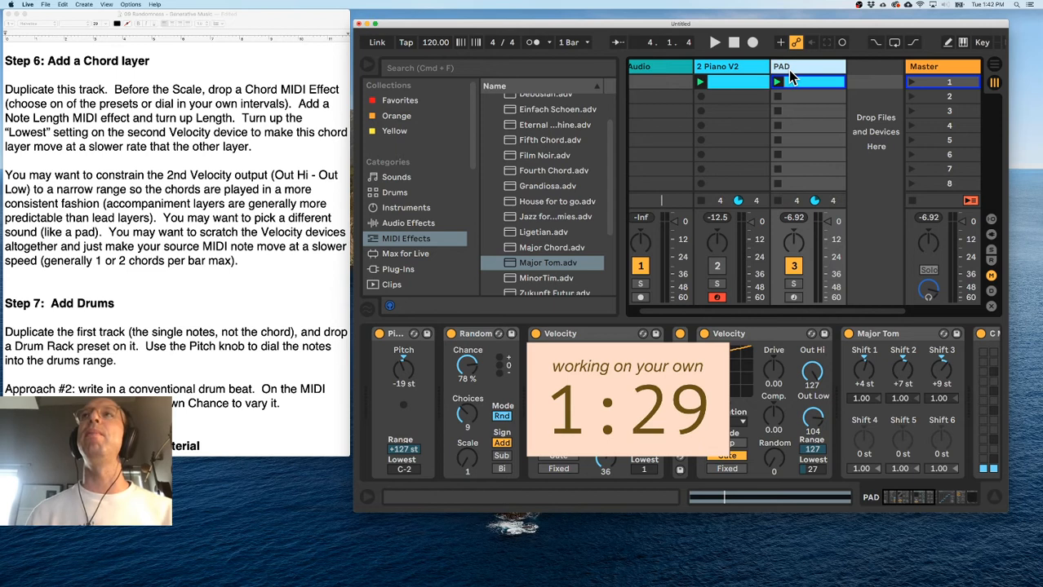
Delete both Velocity effects from the PAD track's device chain and lower the Random effect's Chance to 60 %.
left_click(755, 335)
key("Delete")
key("Left")
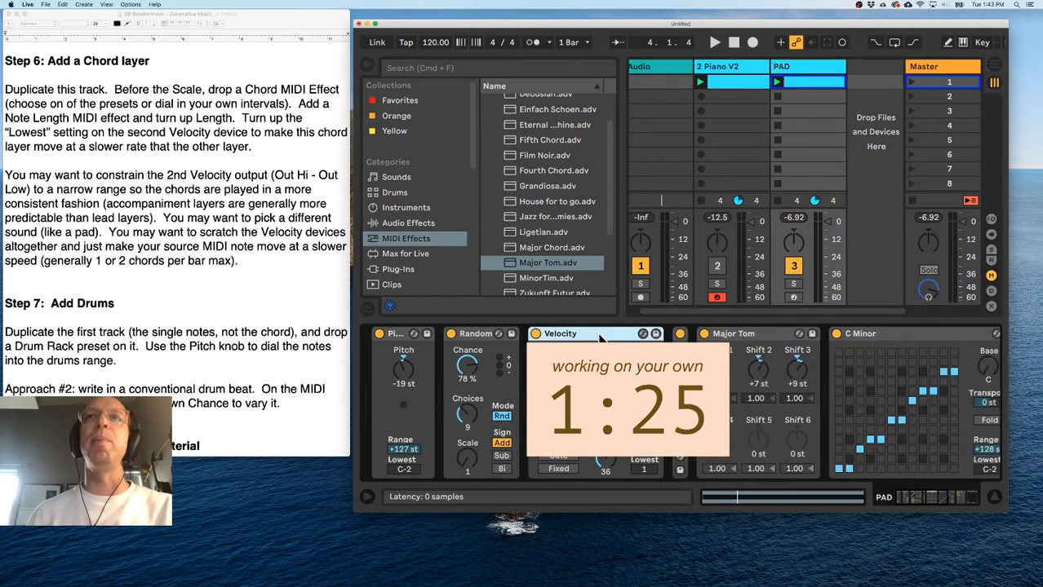
key("Delete")
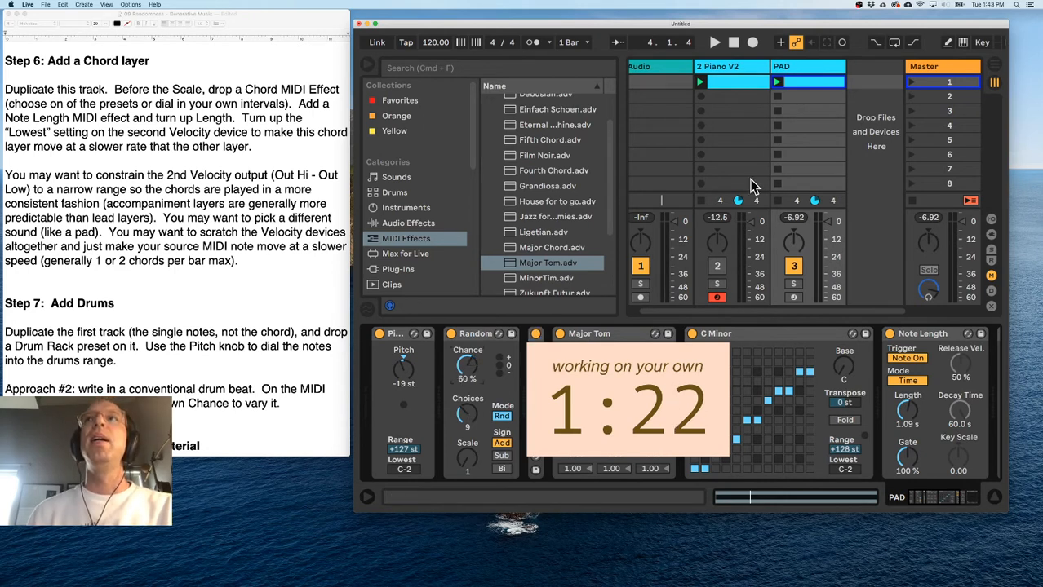
left_click(804, 91)
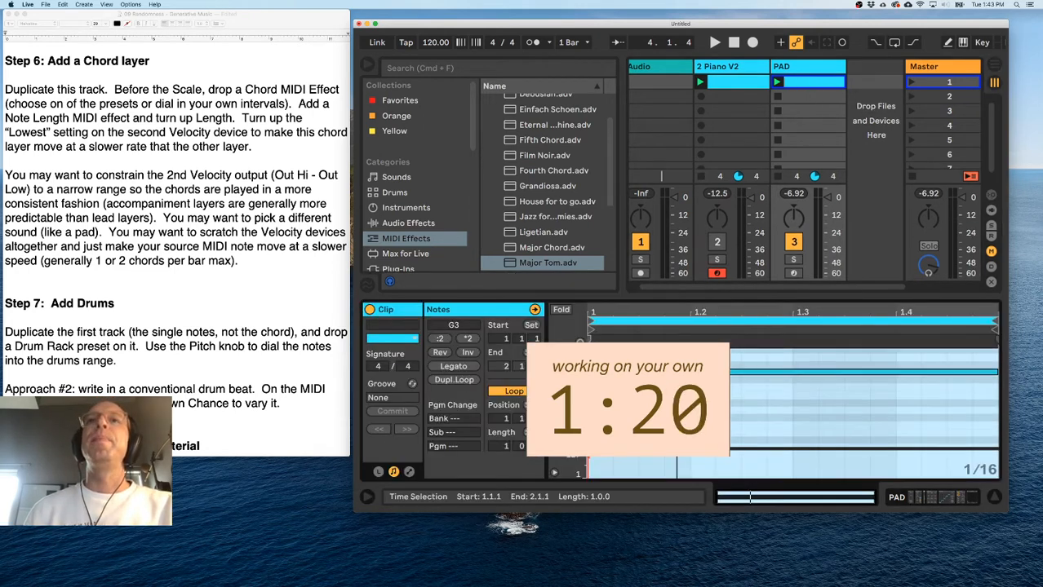
left_click(818, 70)
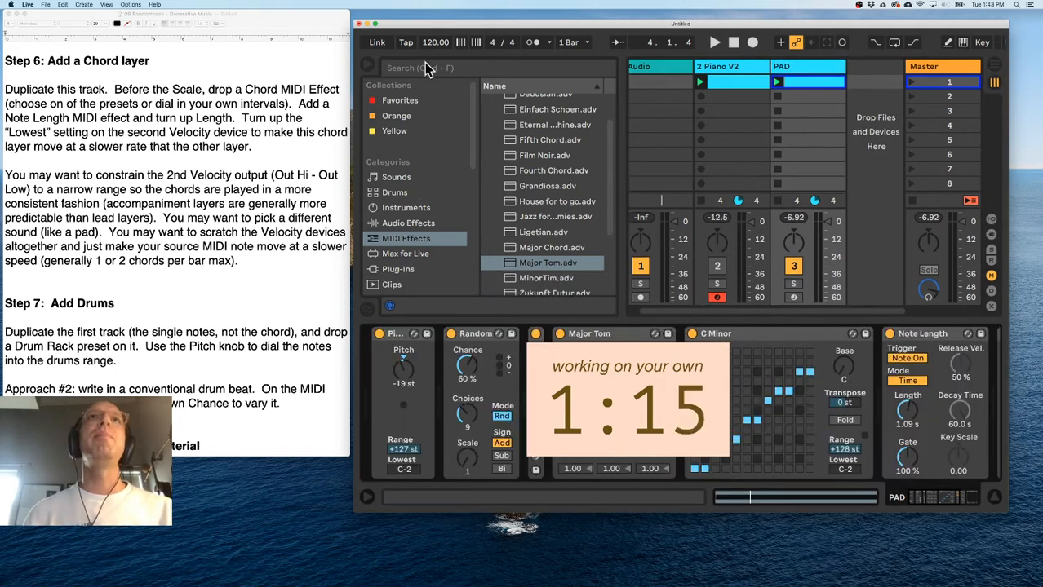
Display the Pad presets within the browser's Sounds category.
scroll(420, 233, "down", 3)
scroll(411, 195, "up", 4)
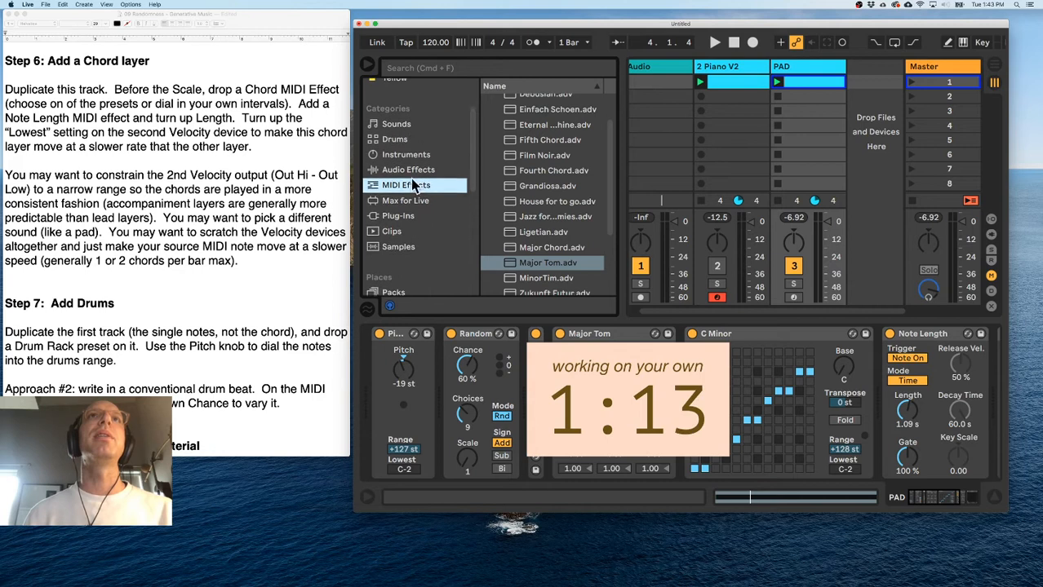
left_click(400, 151)
left_click(404, 137)
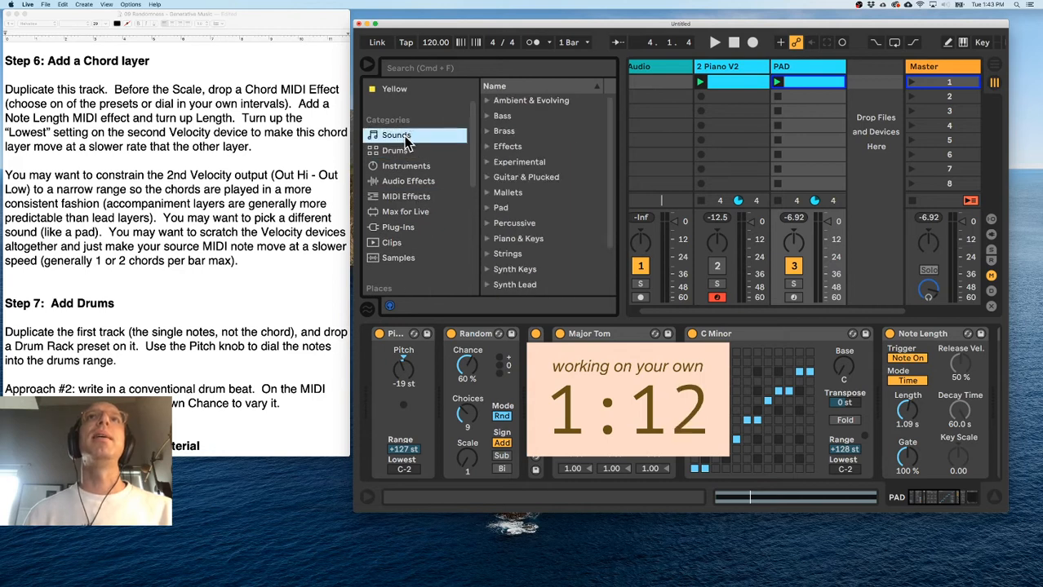
left_click(487, 208)
scroll(522, 226, "down", 3)
scroll(522, 226, "down", 2)
scroll(523, 221, "up", 5)
Preview the A Rabits Dream preset and load it onto the PAD track as its instrument.
left_click(547, 217)
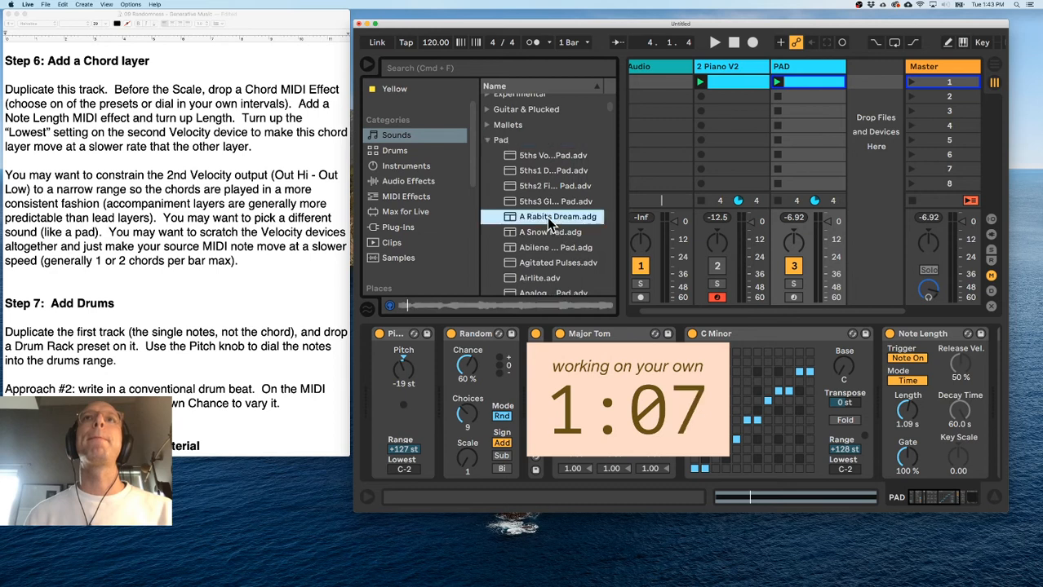
scroll(545, 217, "down", 3)
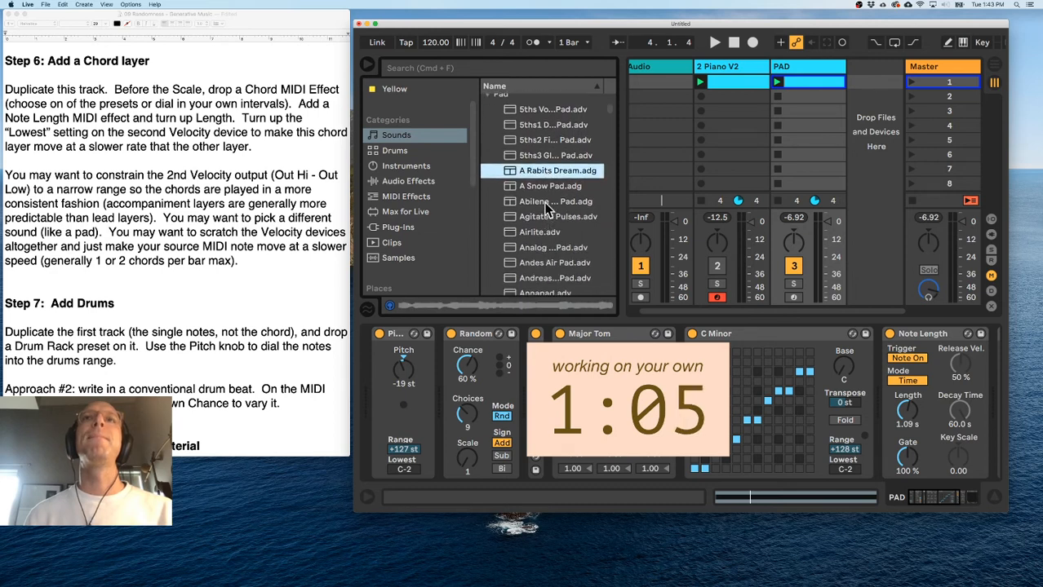
left_click_drag(528, 174, 805, 66)
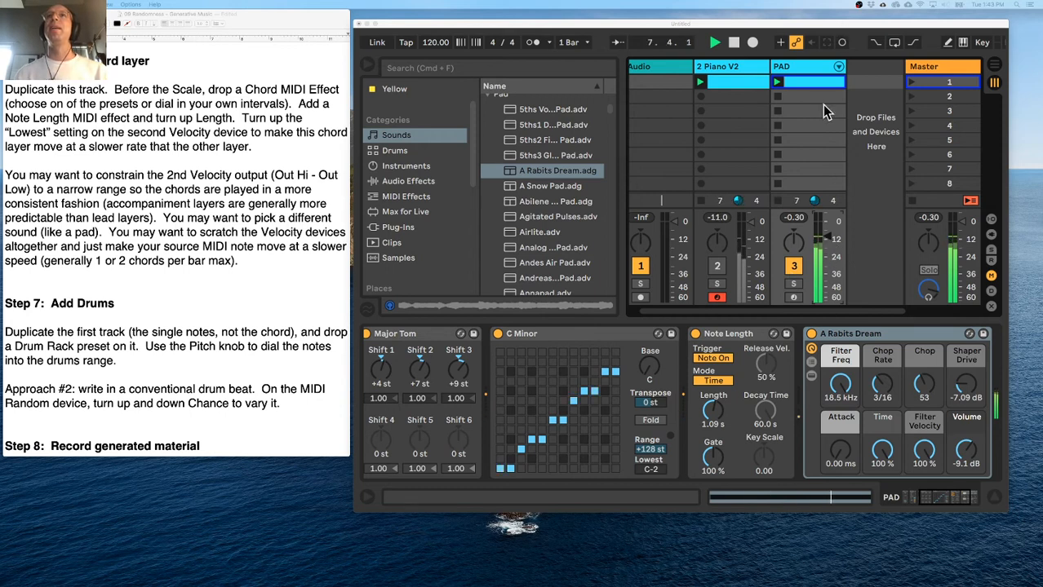
Delete the Note Length effect from the PAD track's device chain.
left_click(711, 335)
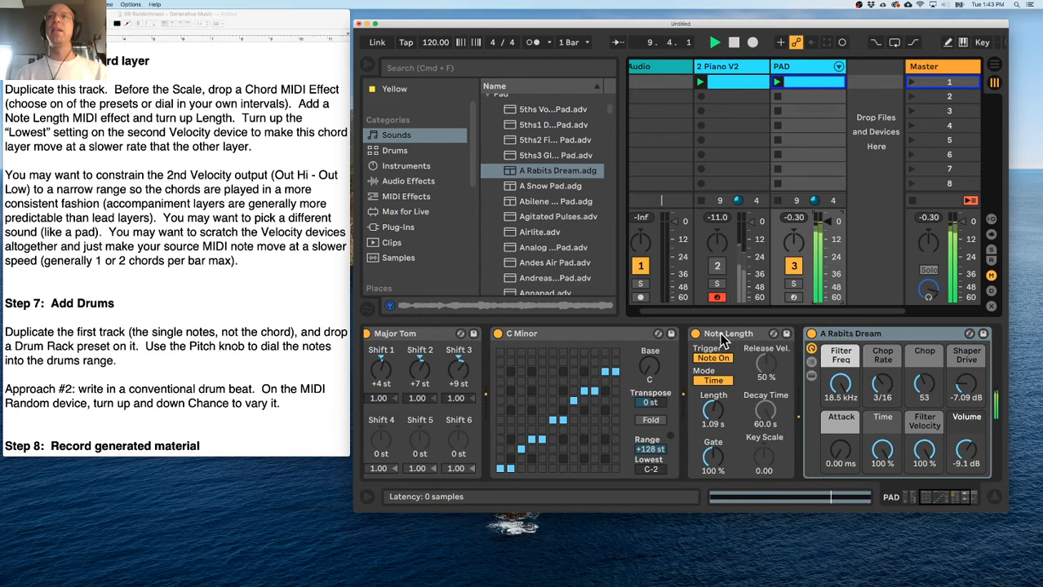
left_click(721, 339)
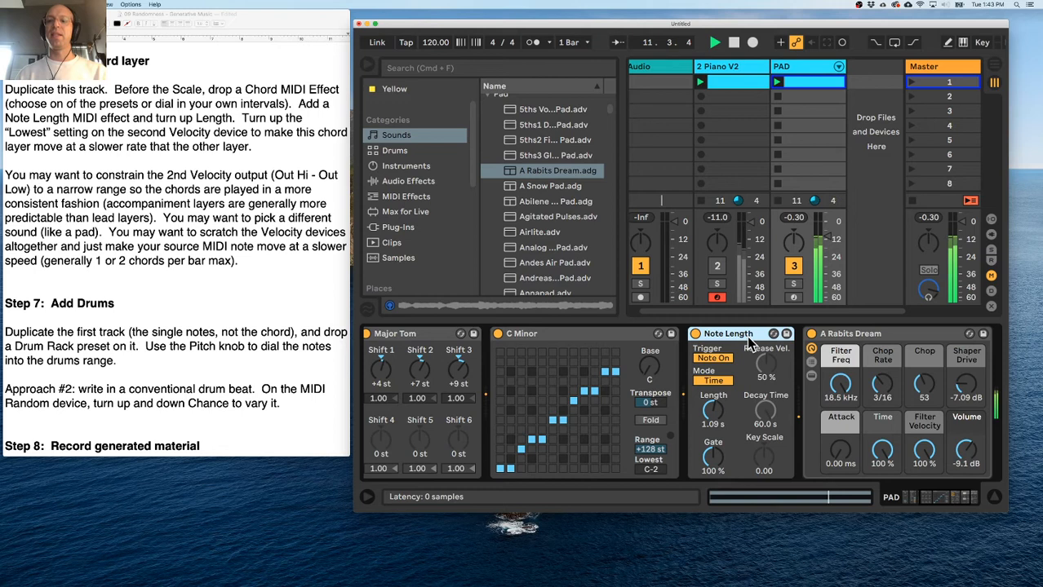
key("Delete")
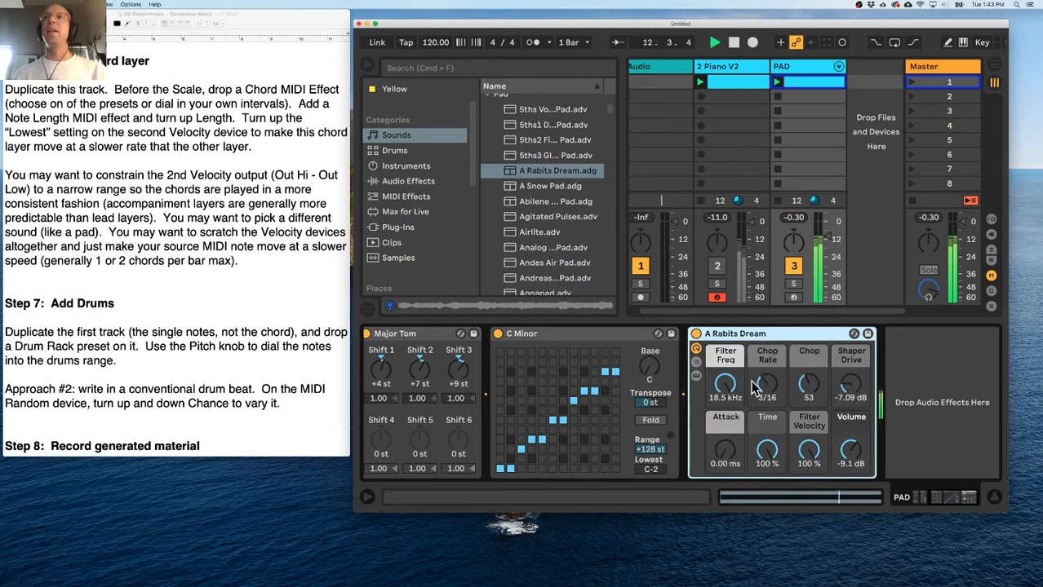
Set the A Rabits Dream rack's Chop Rate to 5/16 and its Chop to 0.
left_click_drag(767, 385, 767, 412)
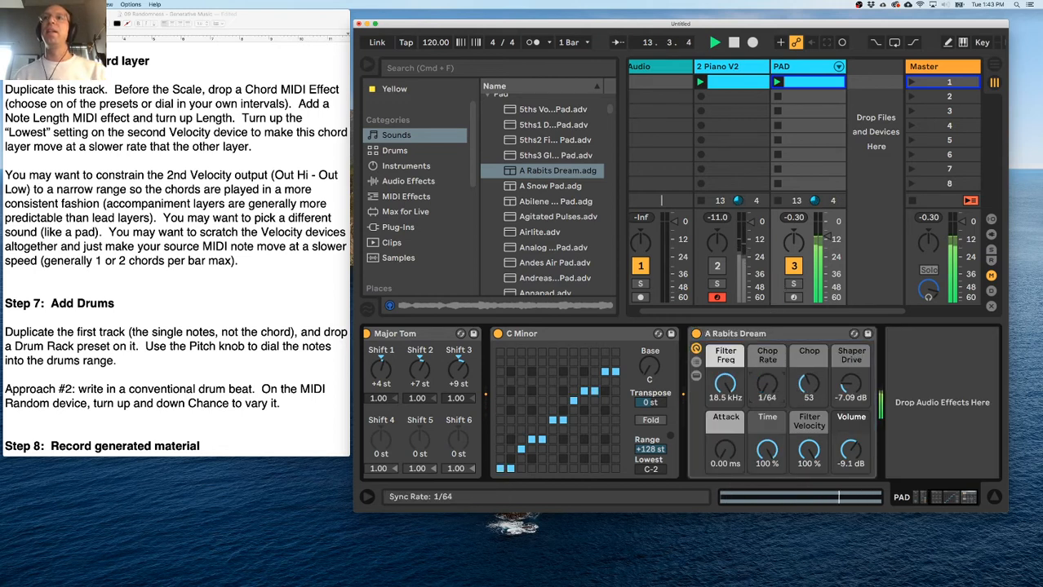
mouse_move(767, 385)
left_mouse_down()
mouse_move(808, 429)
mouse_move(769, 387)
left_mouse_up()
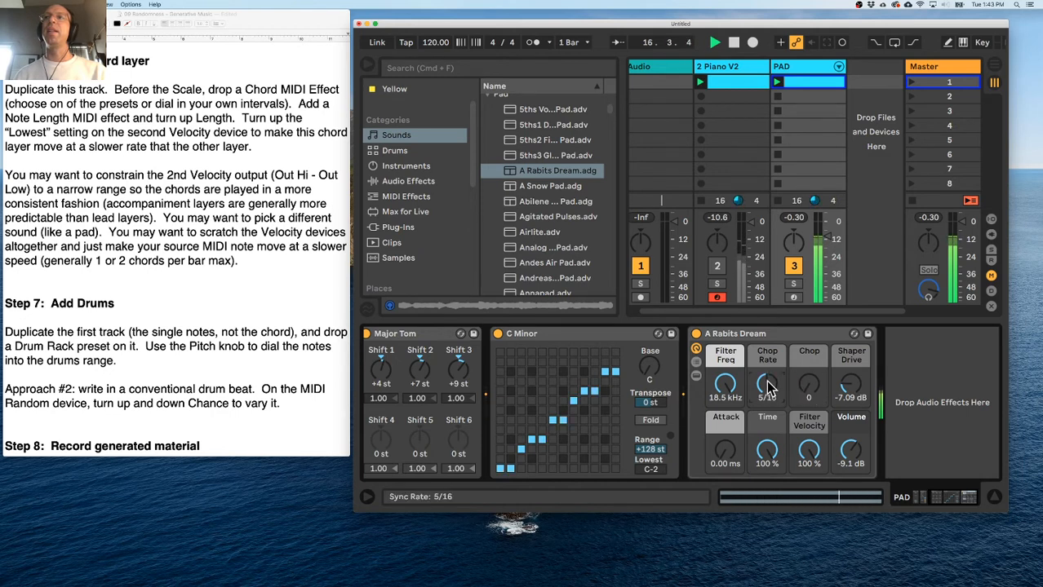
Audition further pad presets, replace the PAD track's instrument with Bell String Detuned Pad, and lengthen its envelope attack to about 635 ms.
scroll(547, 222, "down", 4)
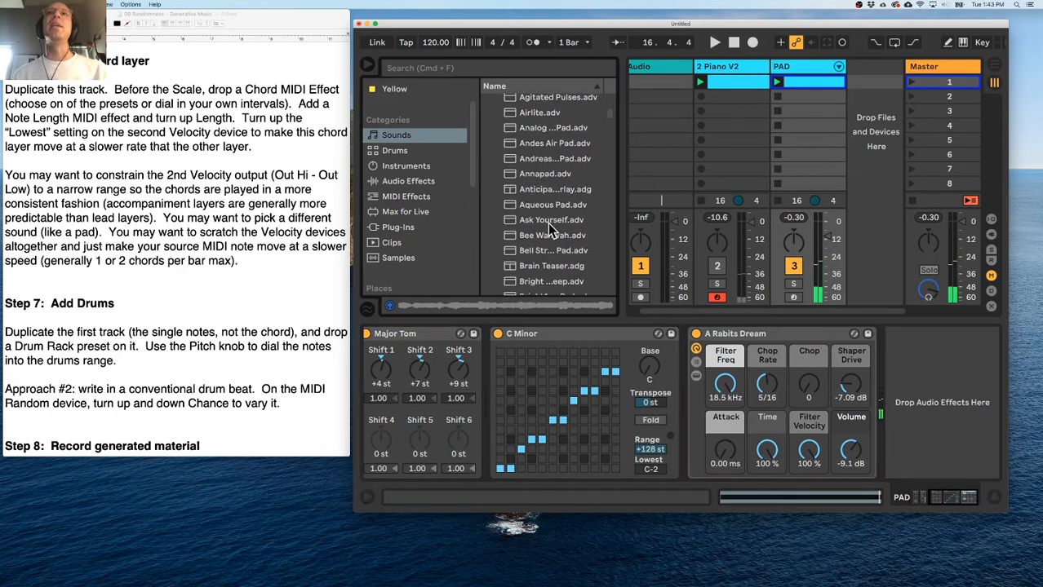
left_click(545, 223)
left_click(546, 235)
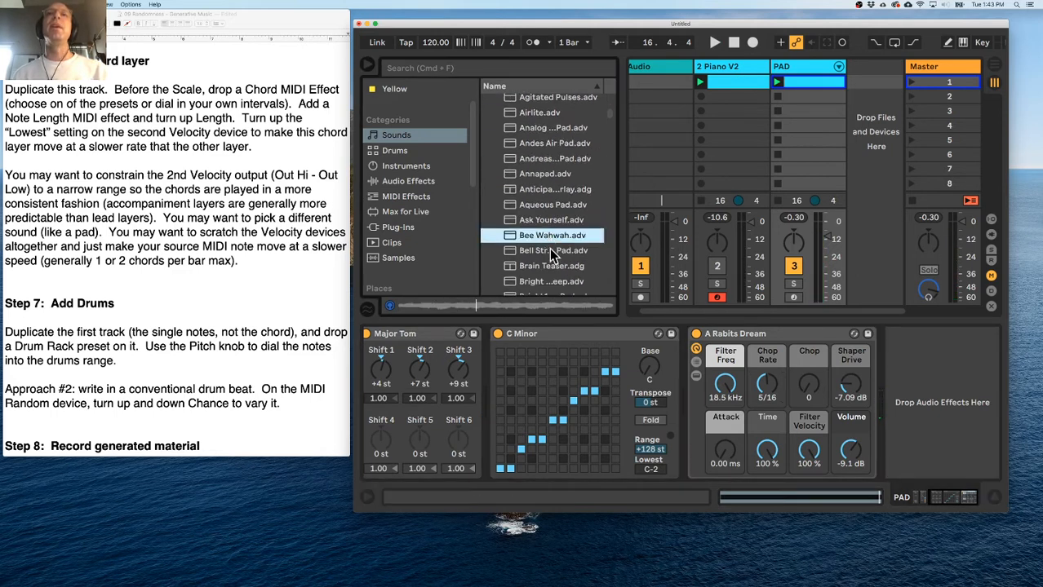
left_click(551, 251)
left_click_drag(538, 260, 801, 82)
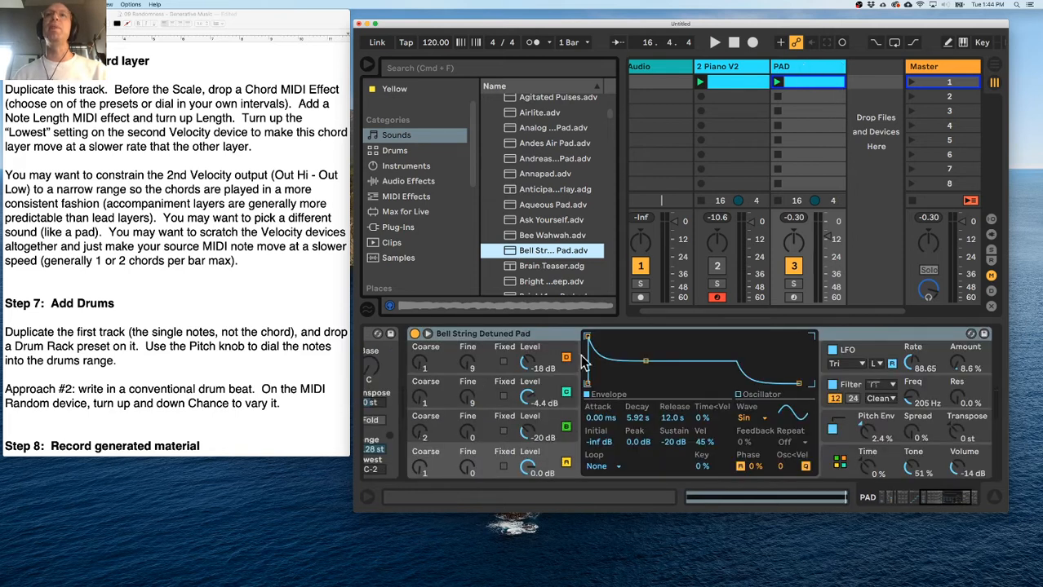
left_click_drag(590, 343, 637, 342)
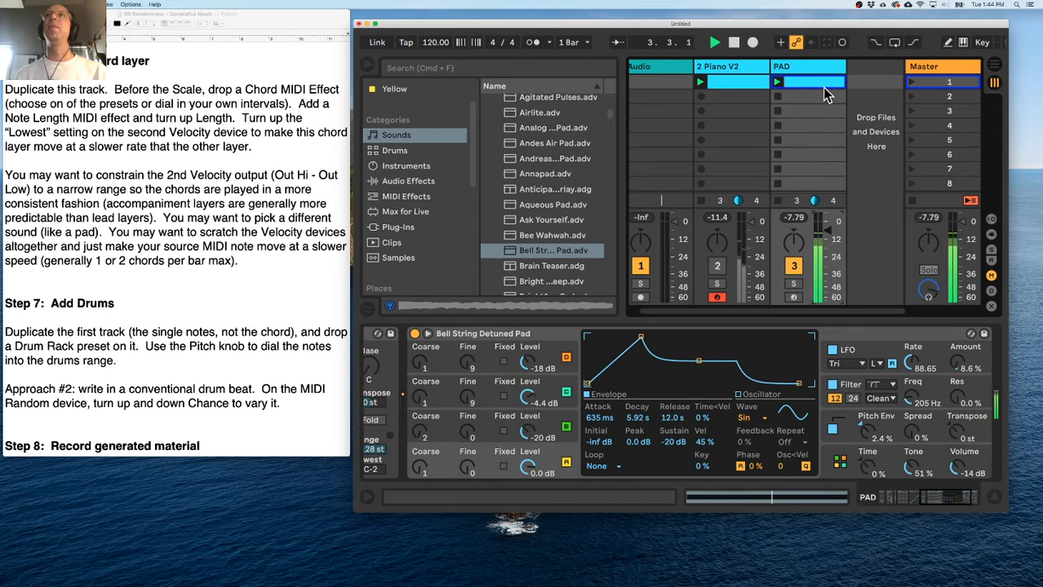
Set the PAD track's Random Chance to 90 % and its Pitch effect to -12 st.
scroll(572, 334, "left", 5)
scroll(573, 334, "left", 5)
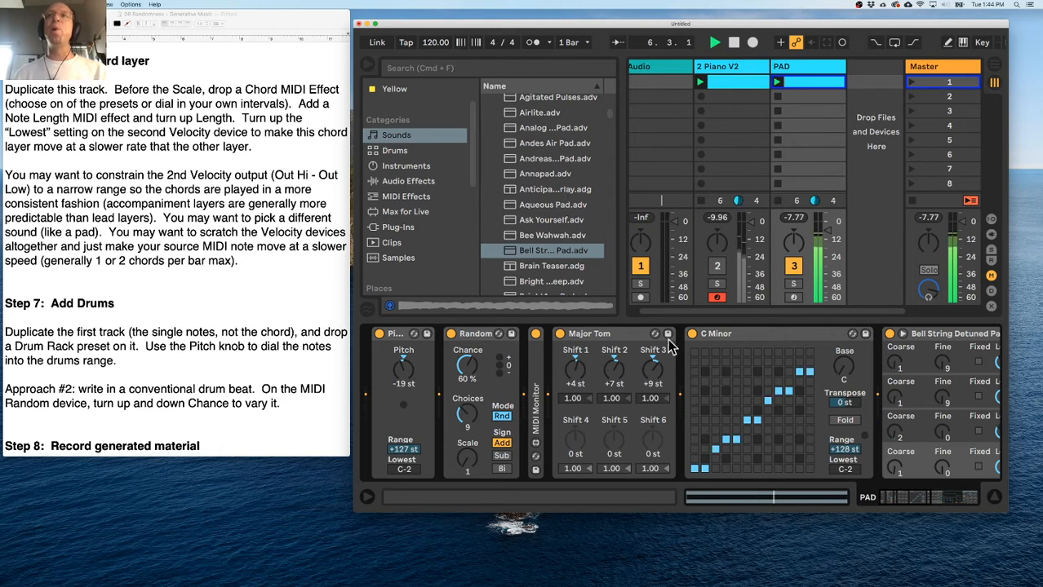
left_click(718, 341)
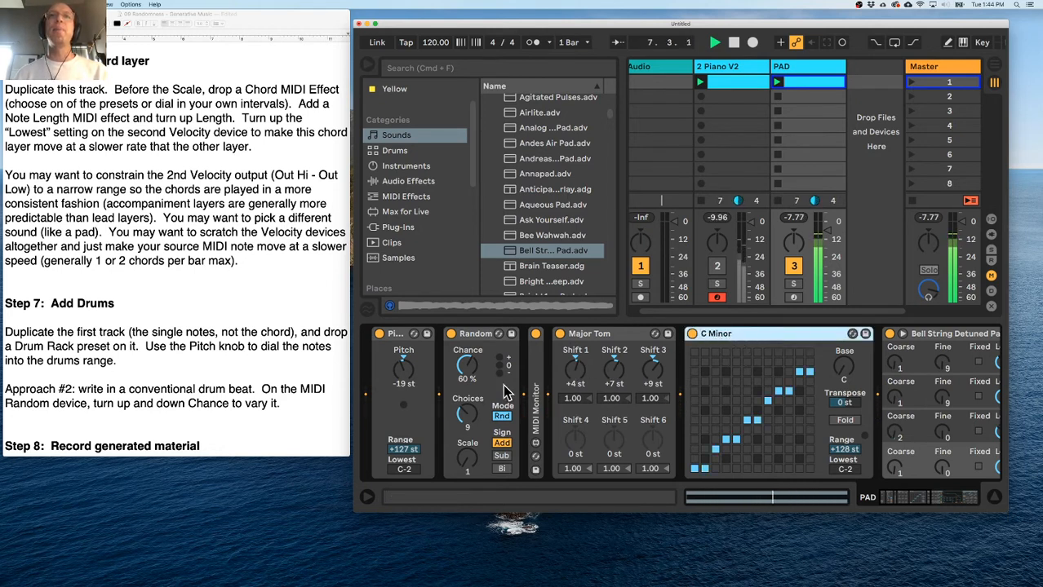
left_click_drag(476, 386, 476, 372)
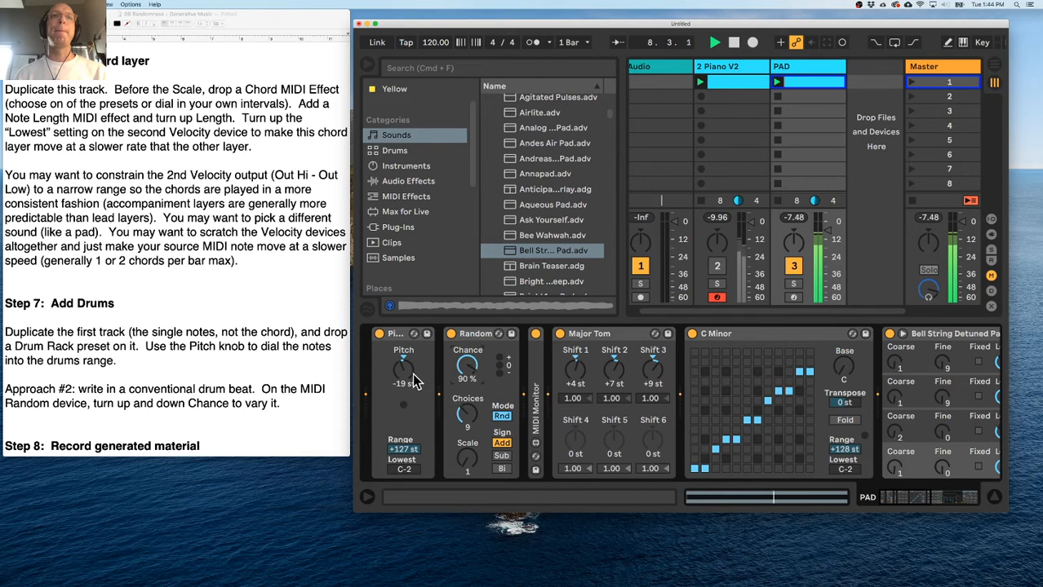
left_click_drag(408, 380, 408, 372)
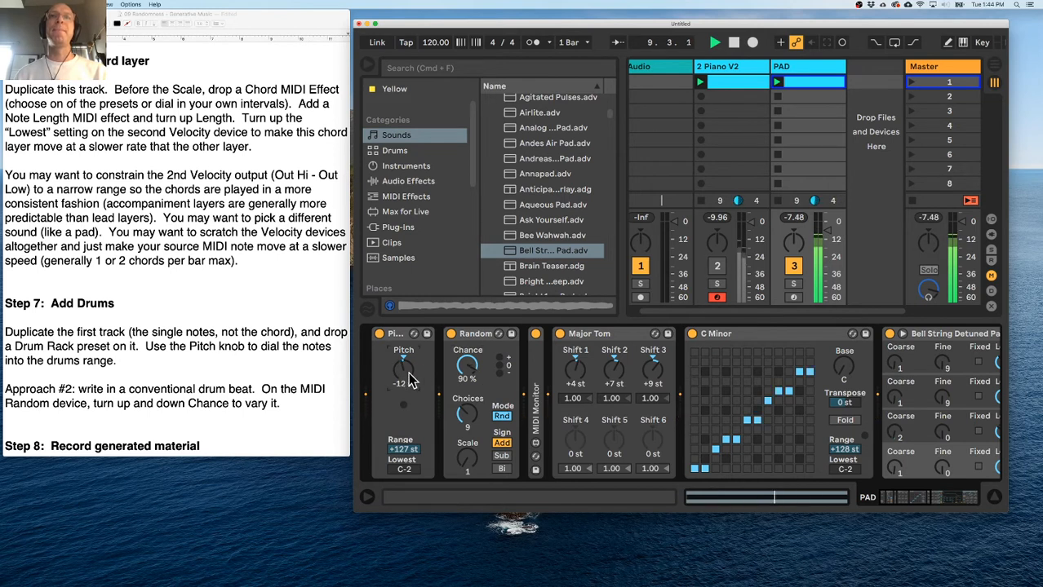
Move the Random effect between the Major Tom chord and the C Minor scale on the PAD track, and play the set.
left_click(473, 336)
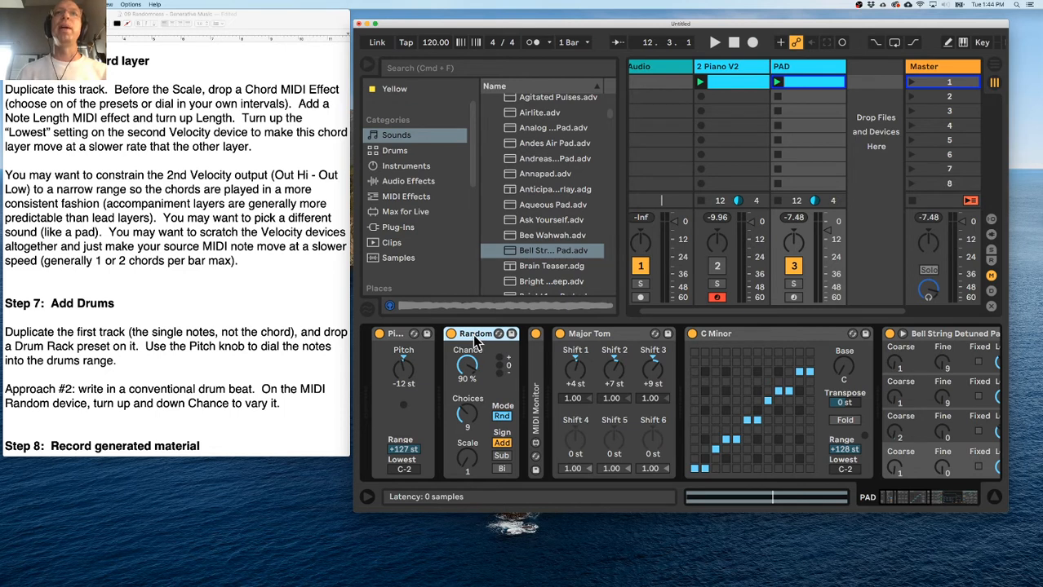
left_click_drag(493, 346, 656, 351)
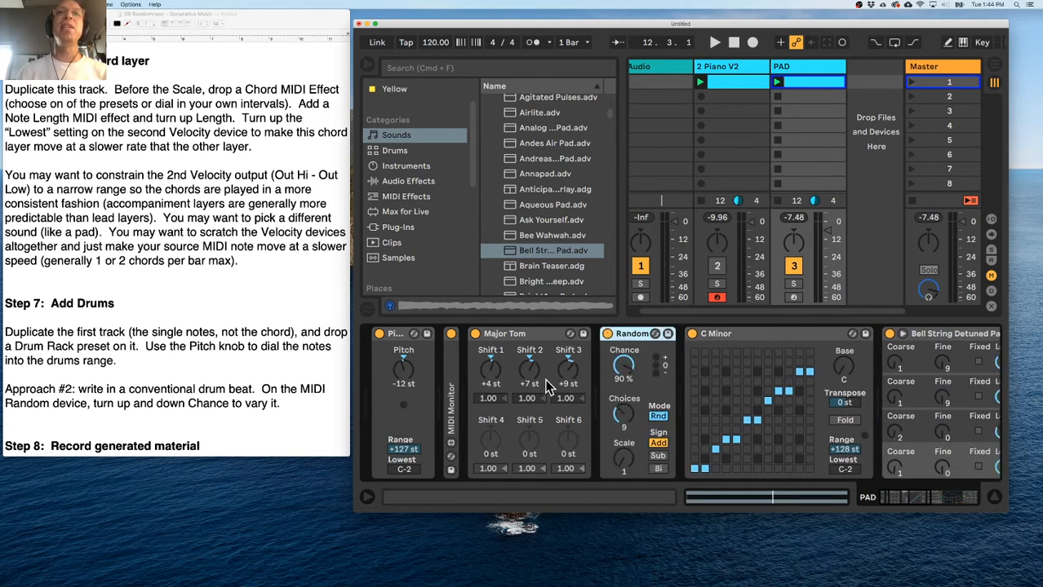
key("space")
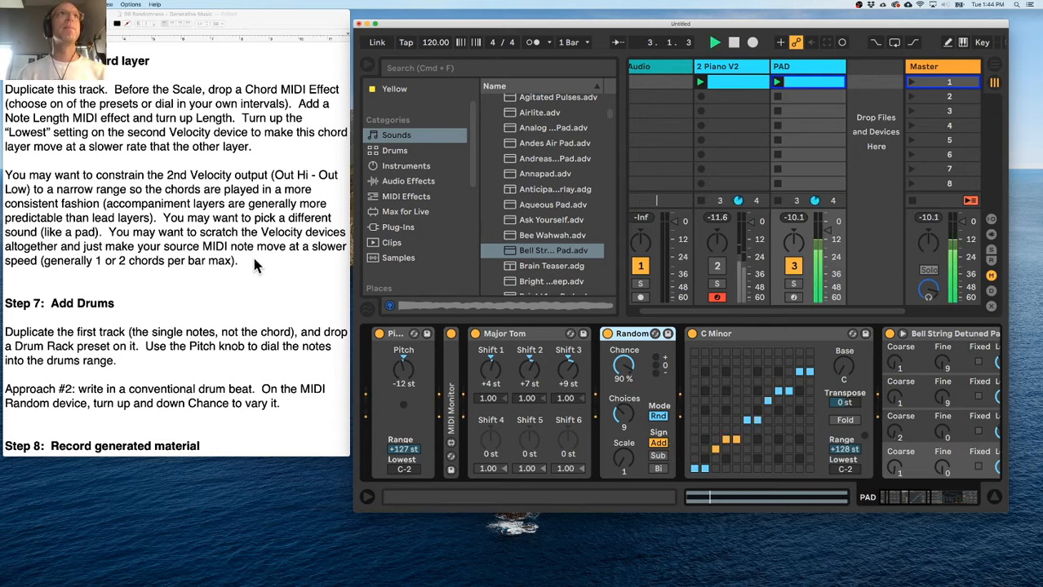
Unmute track 2 and make a slight adjustment to its volume.
scroll(253, 262, "up", 3)
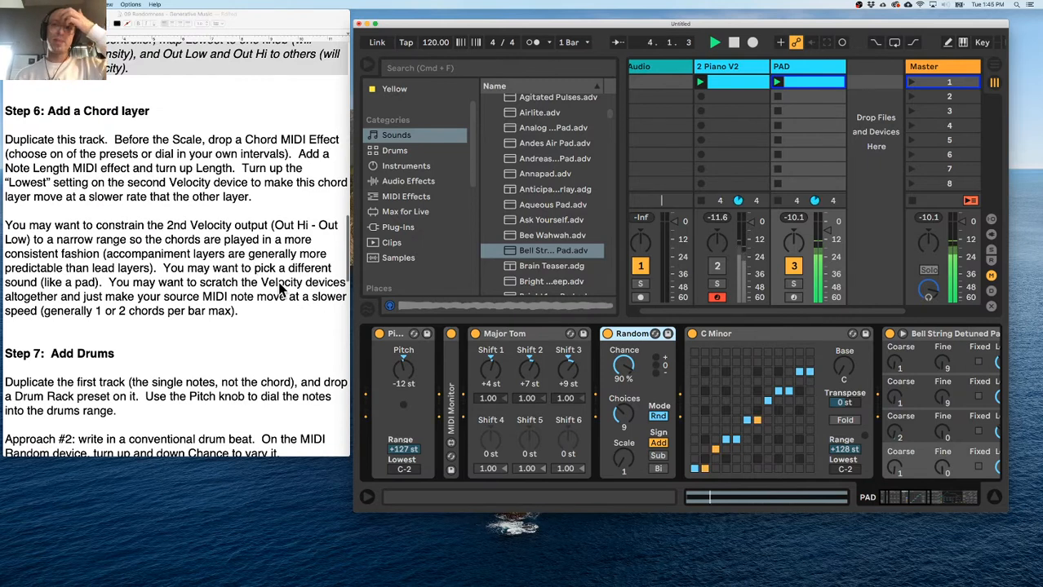
left_click(717, 266)
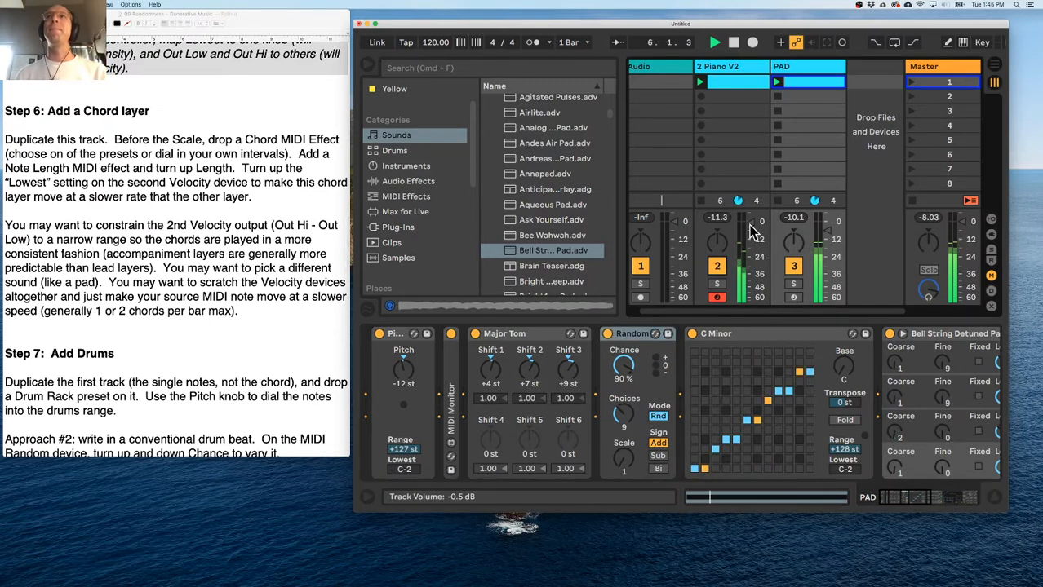
left_click_drag(751, 223, 751, 222)
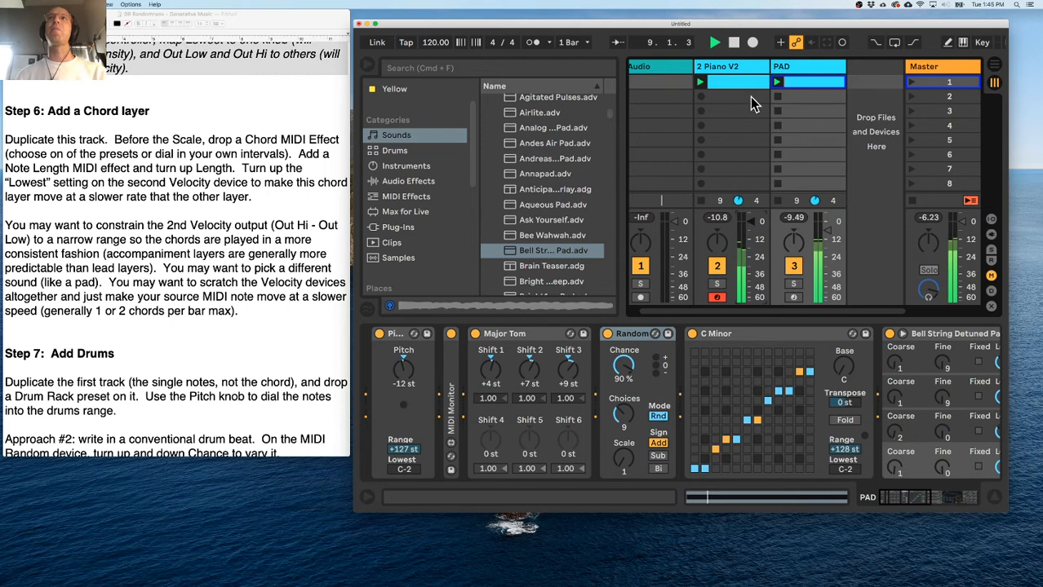
Solo the Piano V2 track and shorten the length in its Note Length effect to 1.90 s.
left_click(742, 67)
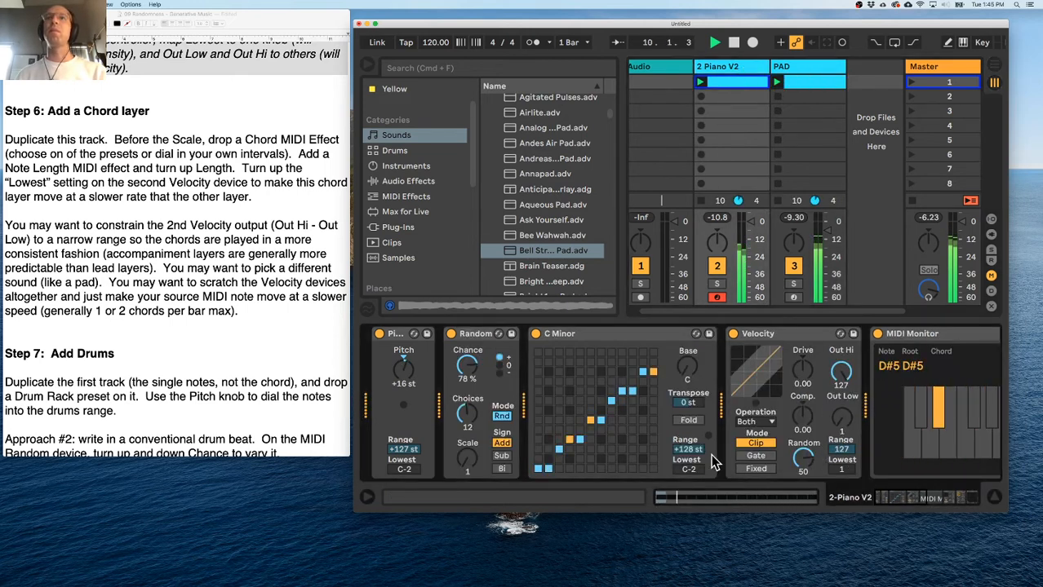
scroll(823, 448, "right", 10)
left_click_drag(731, 411, 732, 380)
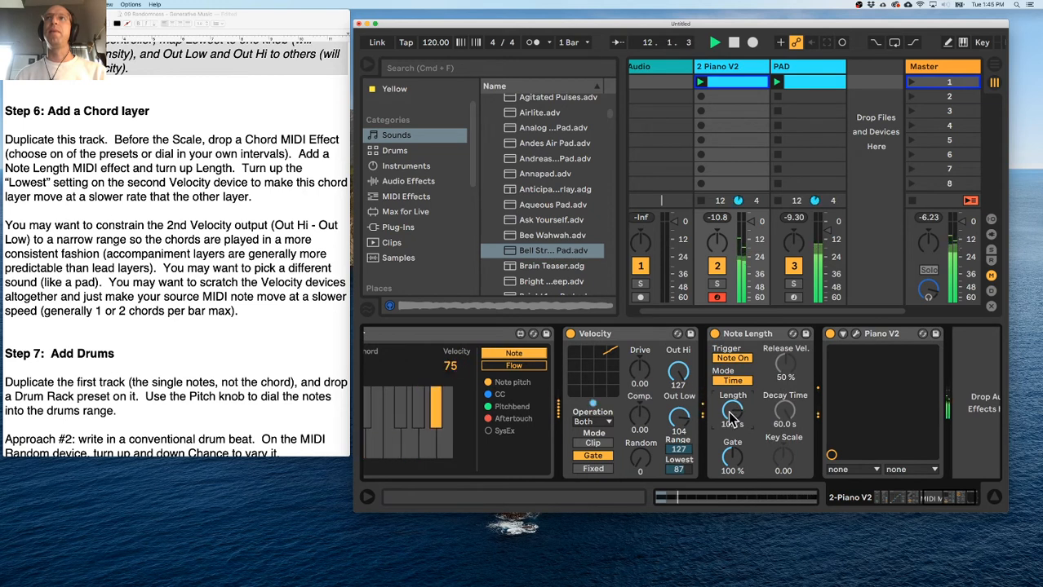
left_click(716, 283)
left_click_drag(732, 411, 732, 435)
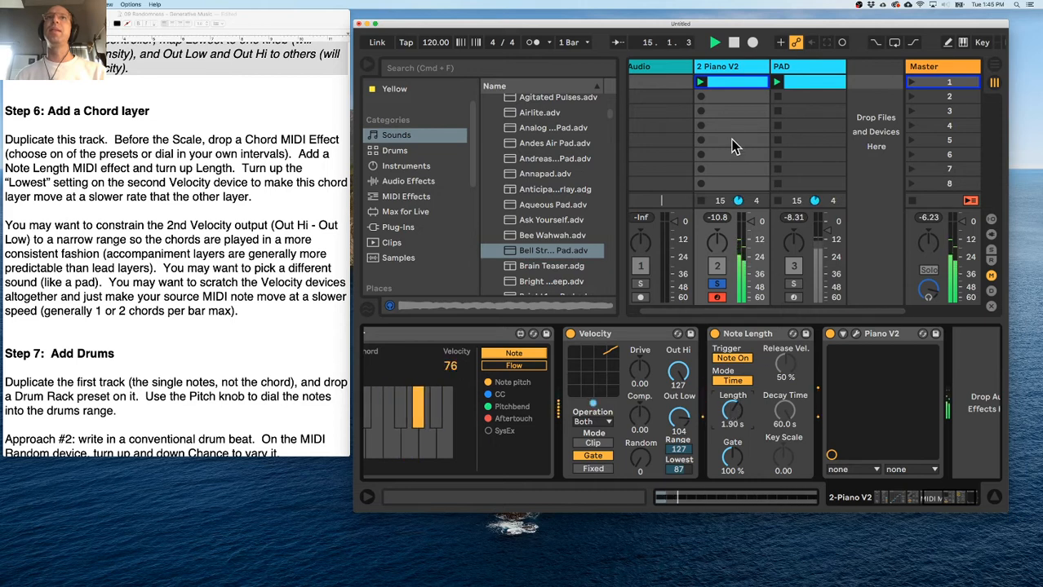
Set the Piano V2 track's Pitch effect to +7 st and turn off the track's solo.
scroll(401, 375, "left", 5)
scroll(401, 374, "left", 3)
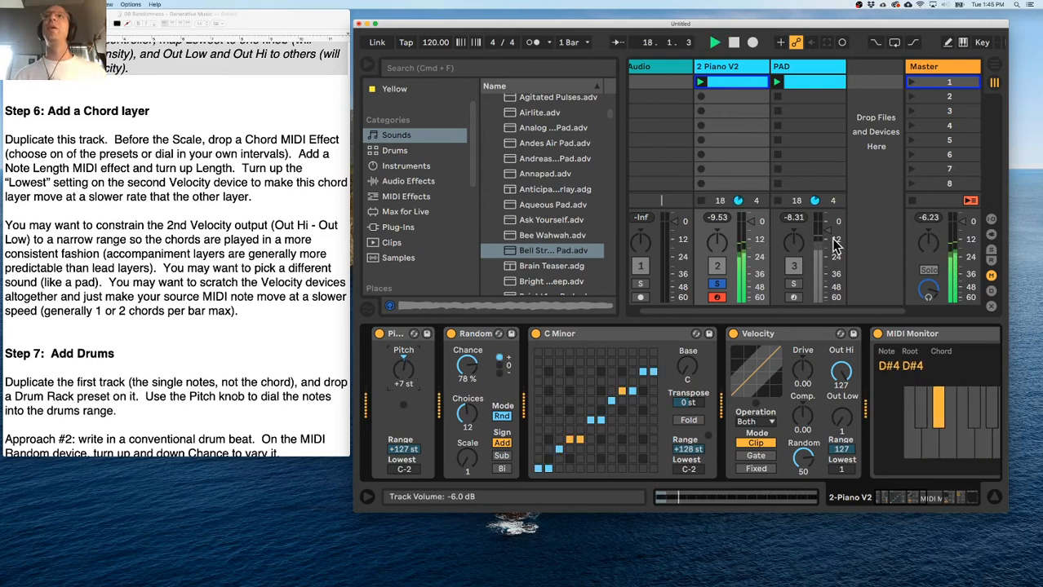
left_click(718, 284)
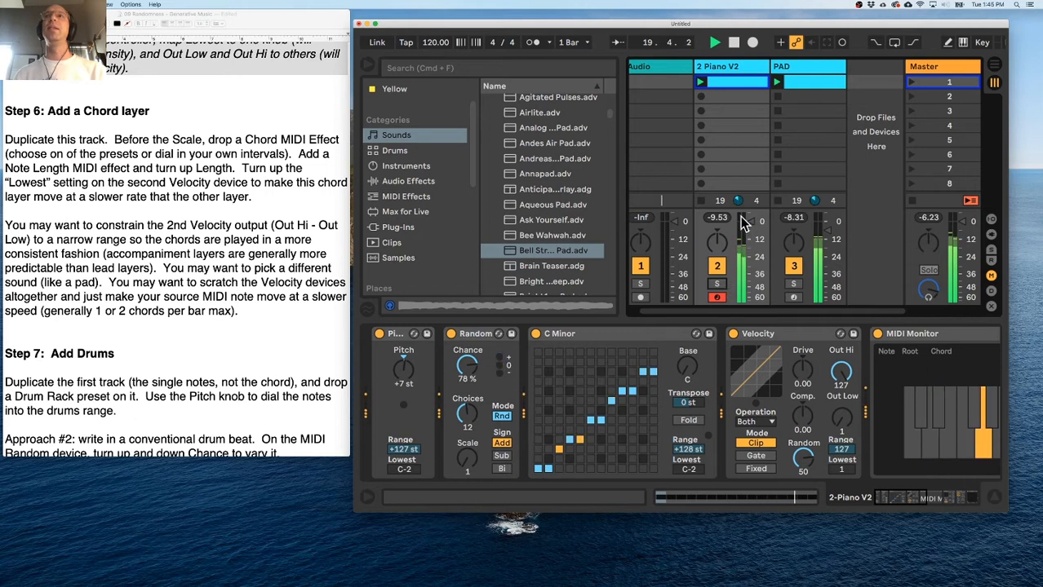
Show the mixer's sends, raise the PAD track's Send A, and stop playback.
left_click(990, 220)
left_click(990, 221)
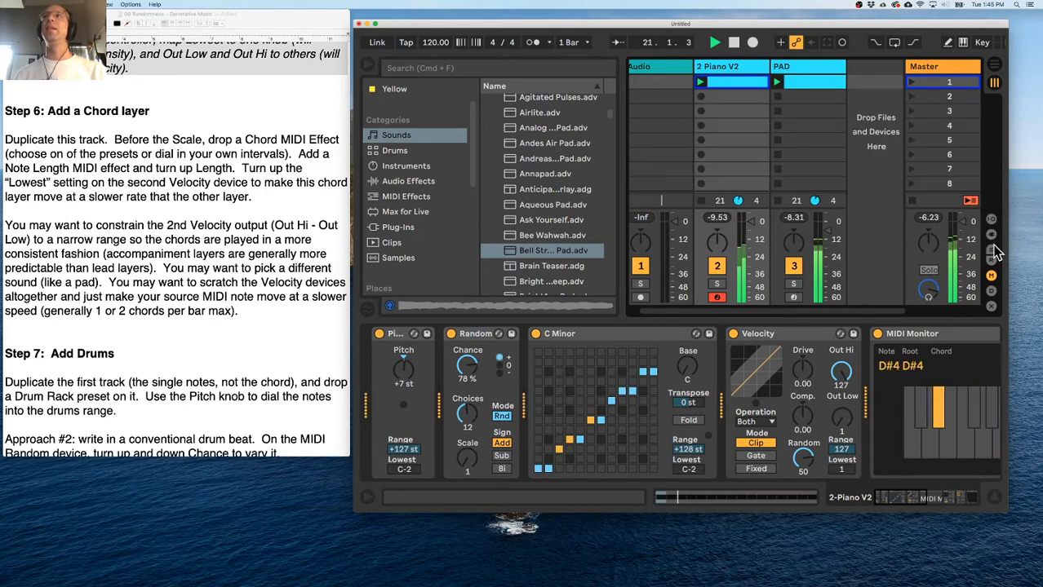
left_click(990, 249)
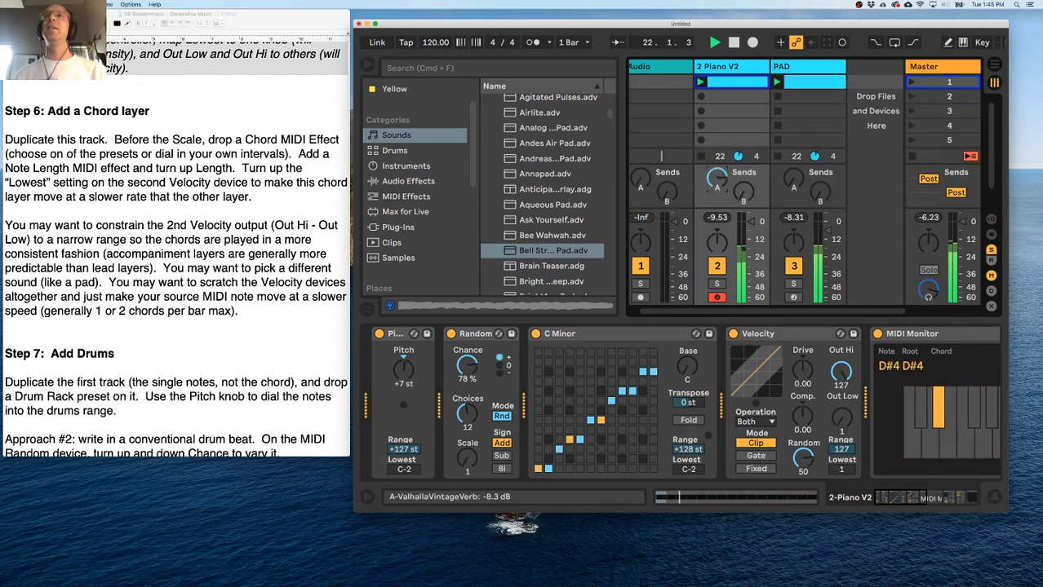
left_click_drag(793, 180, 793, 159)
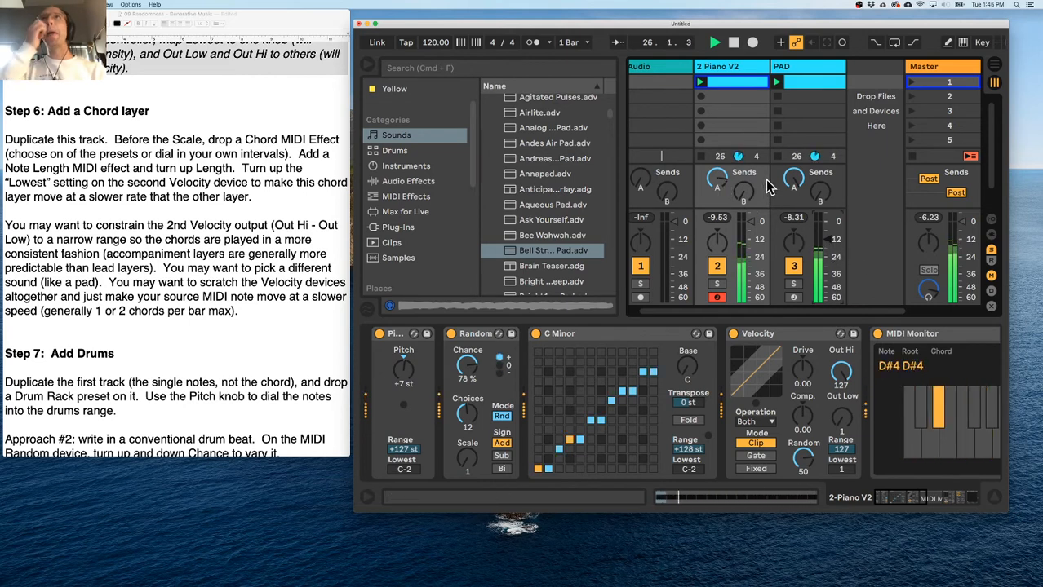
key("space")
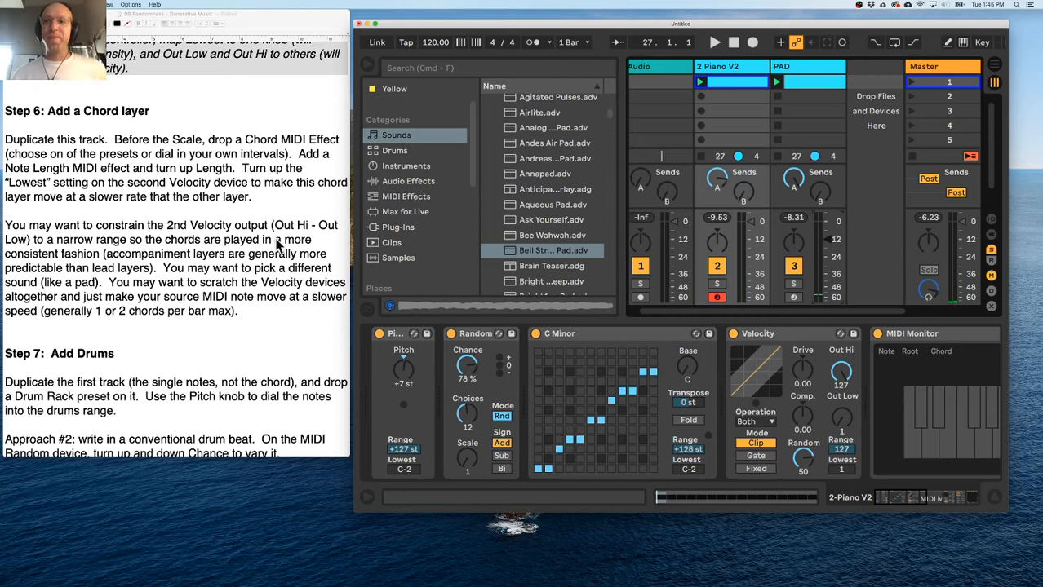
Duplicate the Piano V2 track and rename the copy DRUMS.
scroll(278, 245, "down", 2)
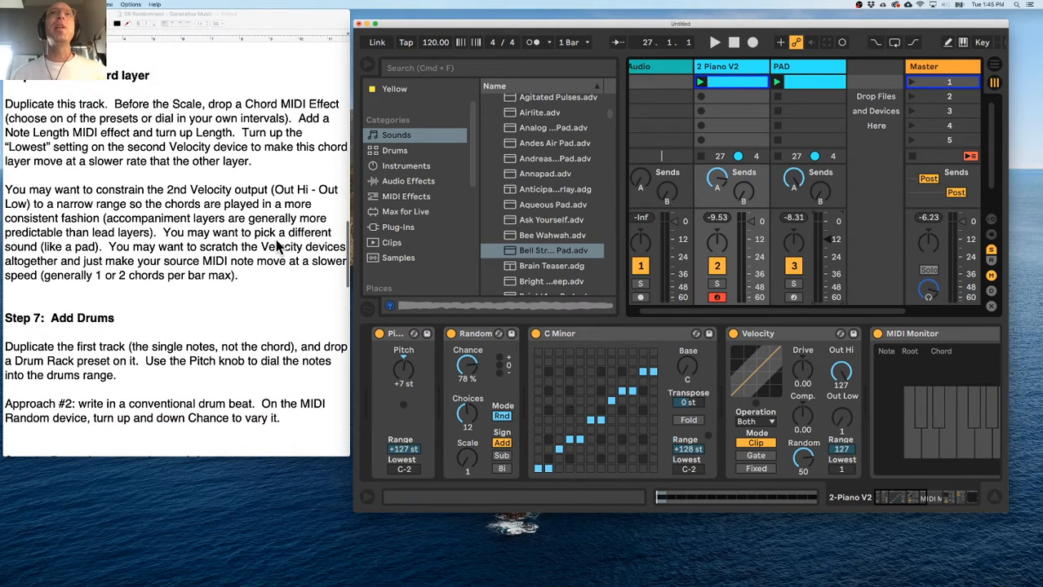
scroll(278, 245, "up", 1)
left_click_drag(765, 30, 654, 38)
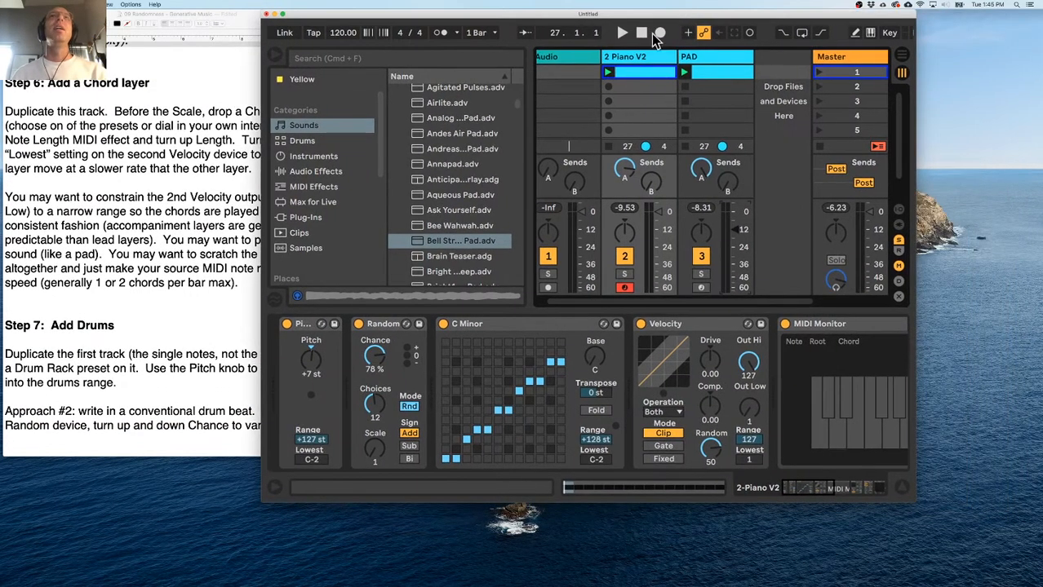
left_click(643, 56)
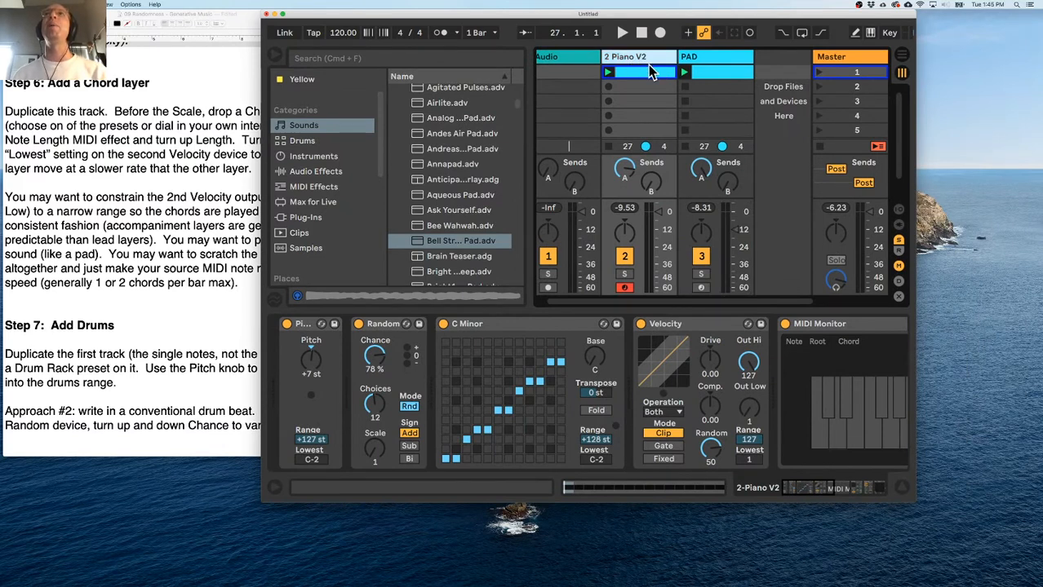
key("super+d")
key("super+r")
type("DRU")
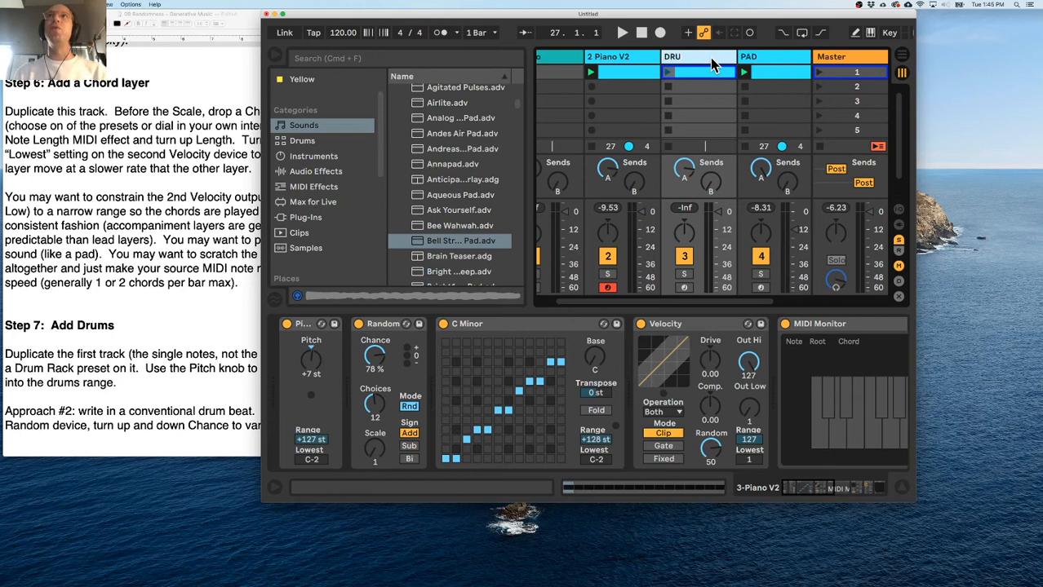
key("Return")
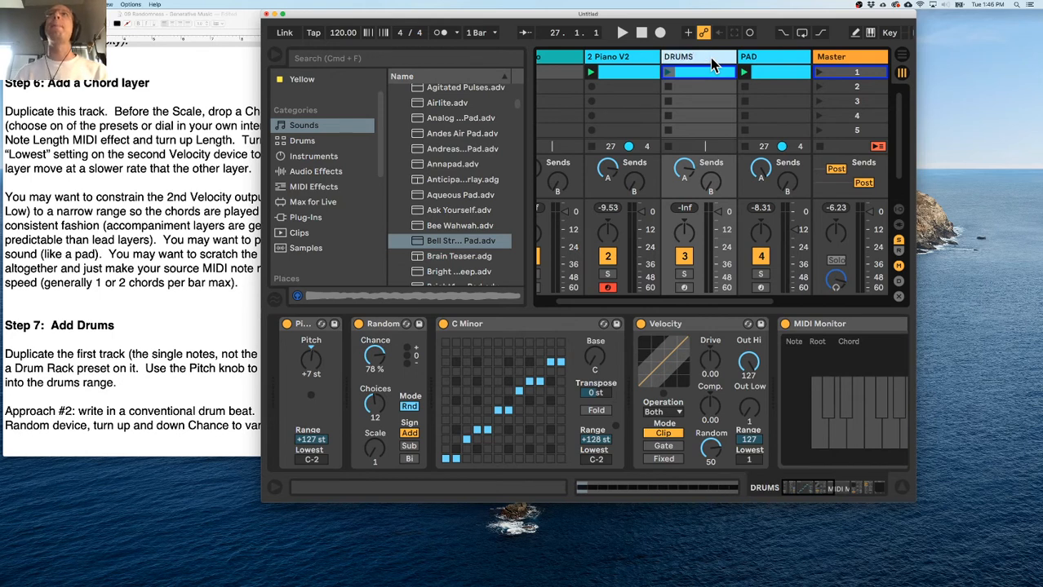
Find Drum Niche among the drum presets and load it onto the DRUMS track.
left_click(318, 157)
left_click(304, 142)
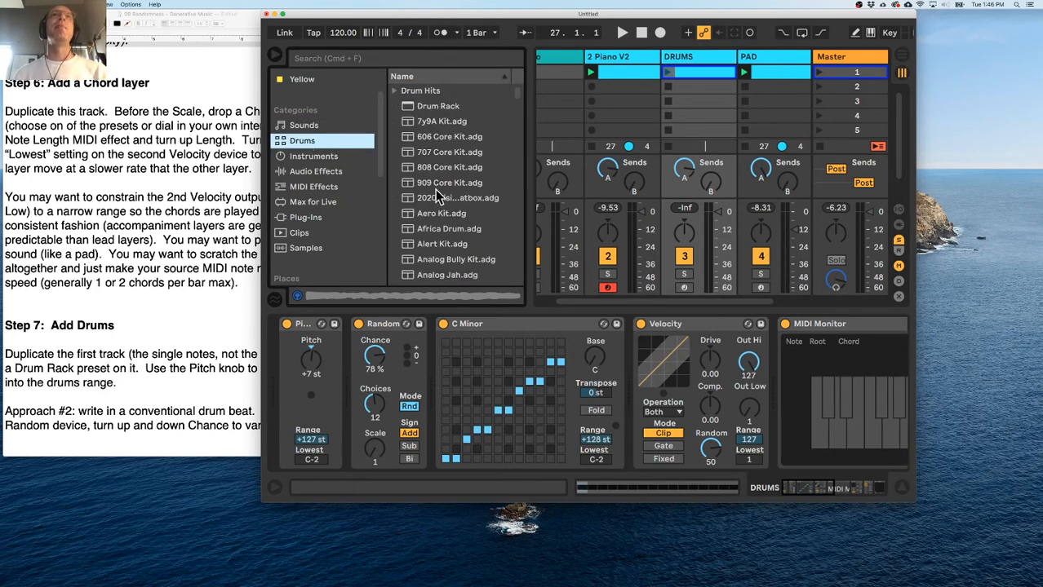
scroll(412, 254, "down", 10)
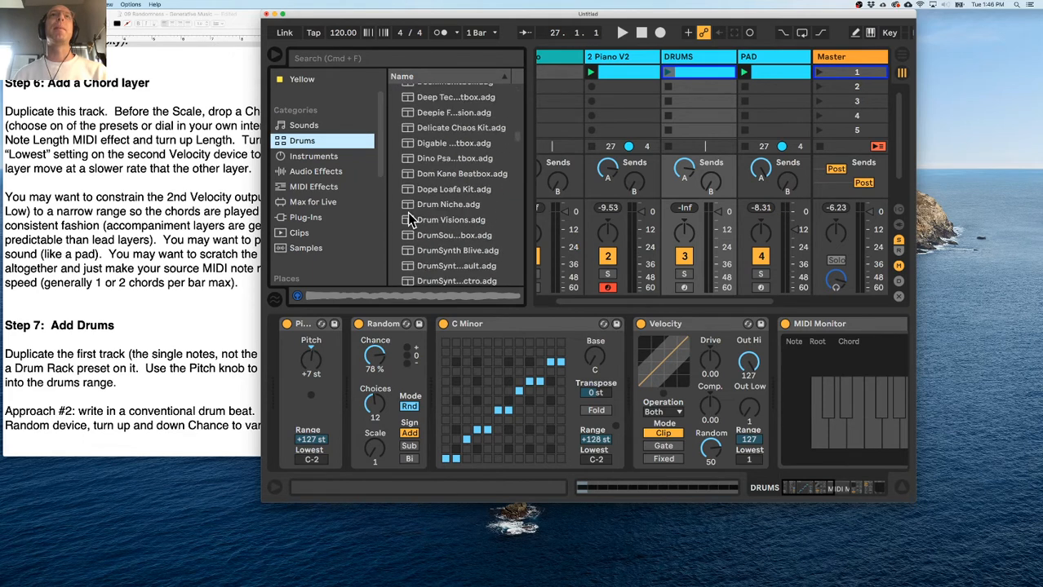
left_click(411, 206)
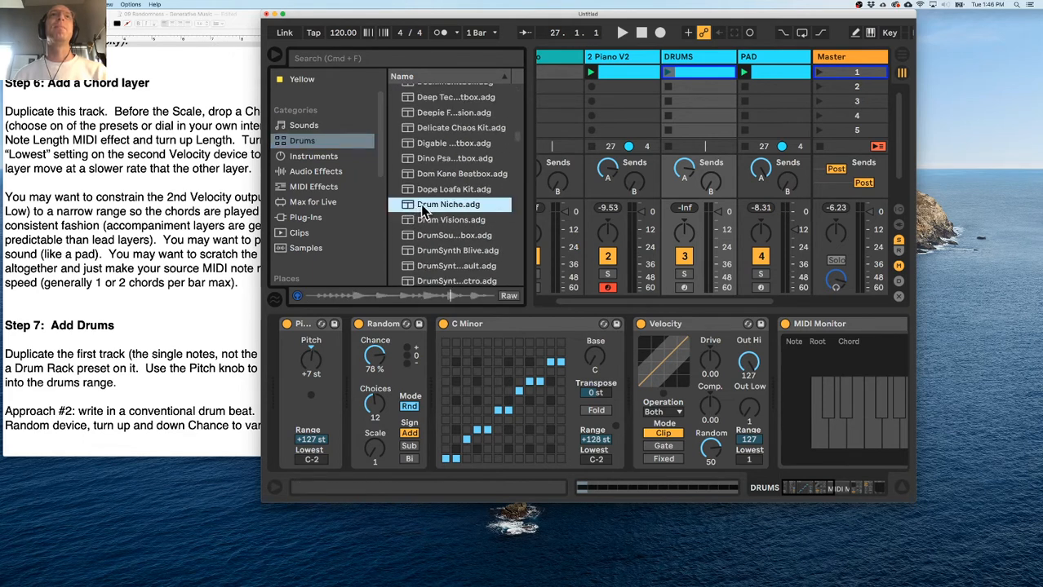
left_click_drag(418, 205, 692, 57)
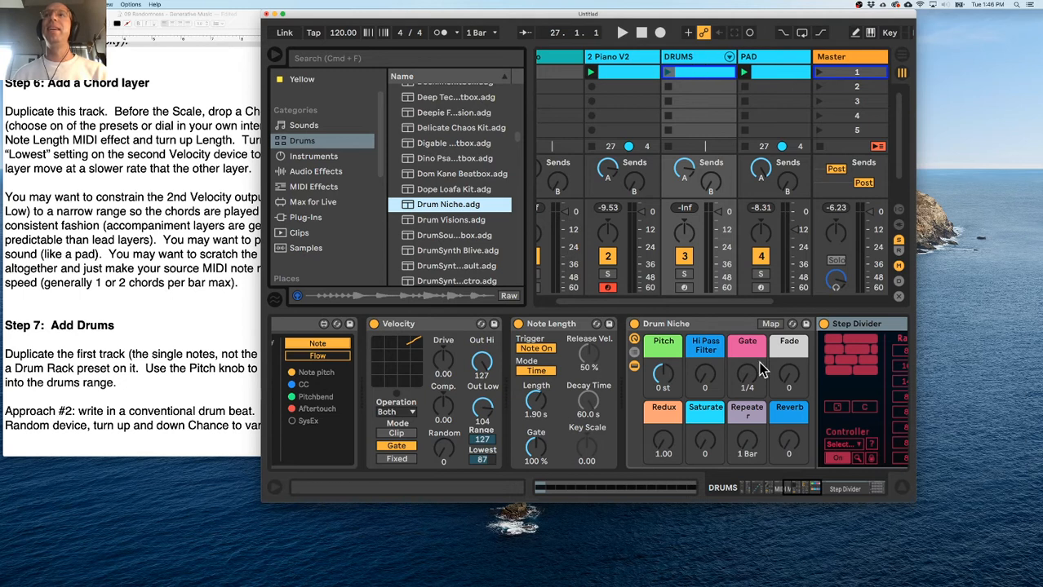
Remove the Drum Niche rack from the DRUMS track and load the Drum Visions preset instead.
scroll(710, 335, "right", 9)
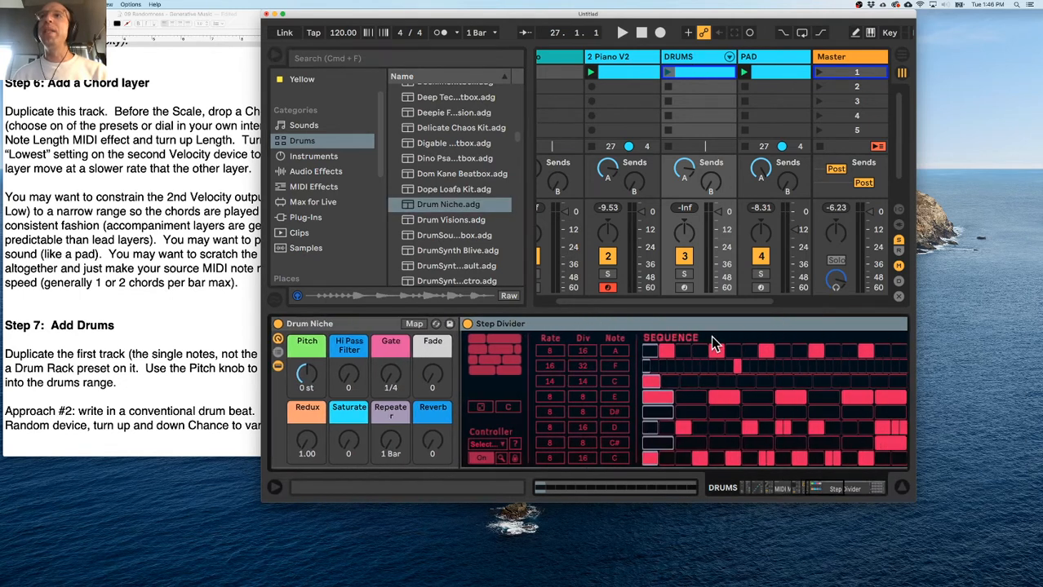
scroll(511, 330, "left", 5)
left_click(510, 330)
key("Delete")
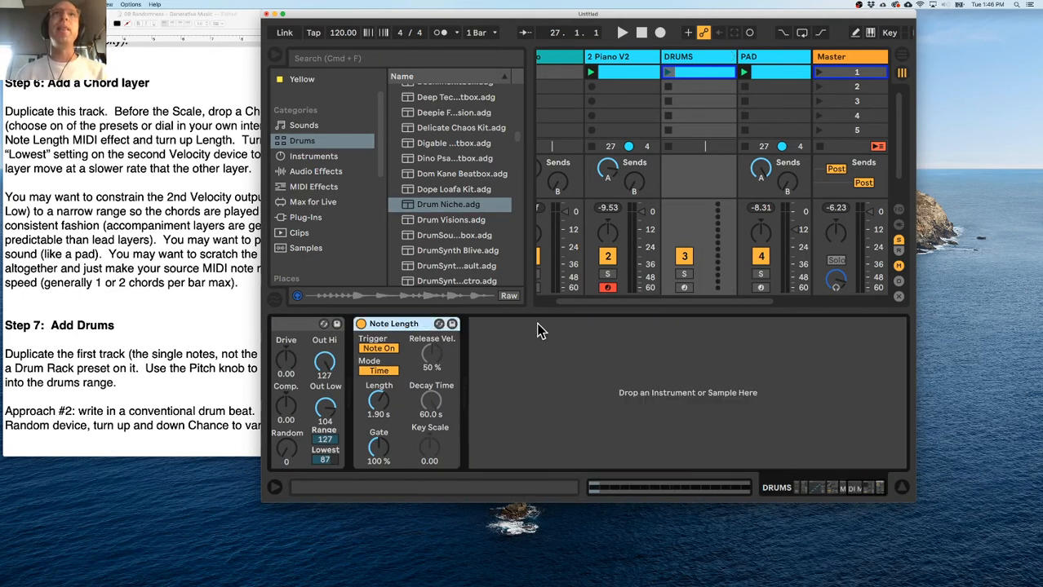
left_click_drag(442, 223, 536, 376)
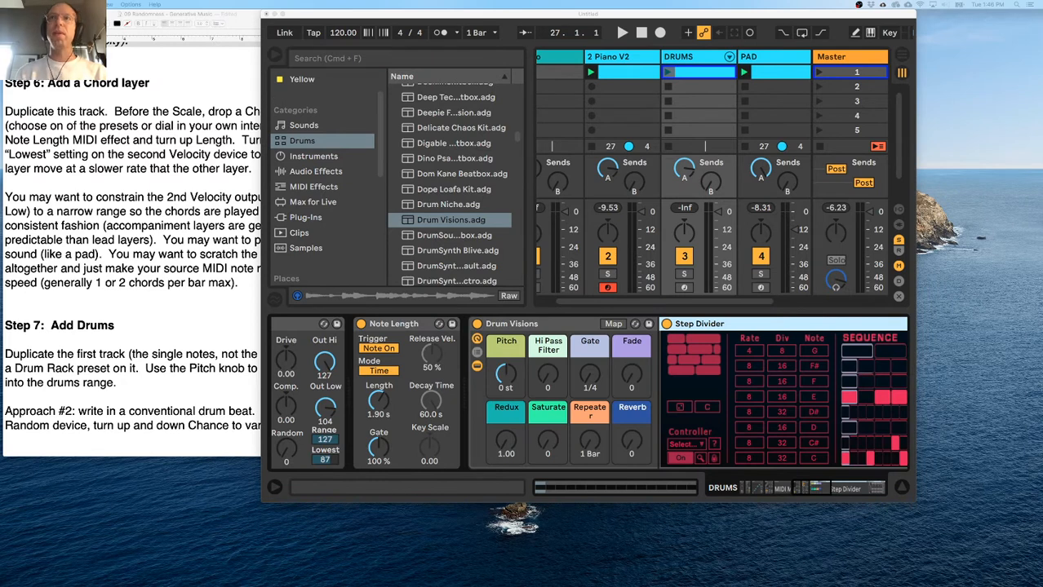
Replace the DRUMS track's Drum Visions rack with the Elliot's Snare Perc preset.
left_click(552, 321)
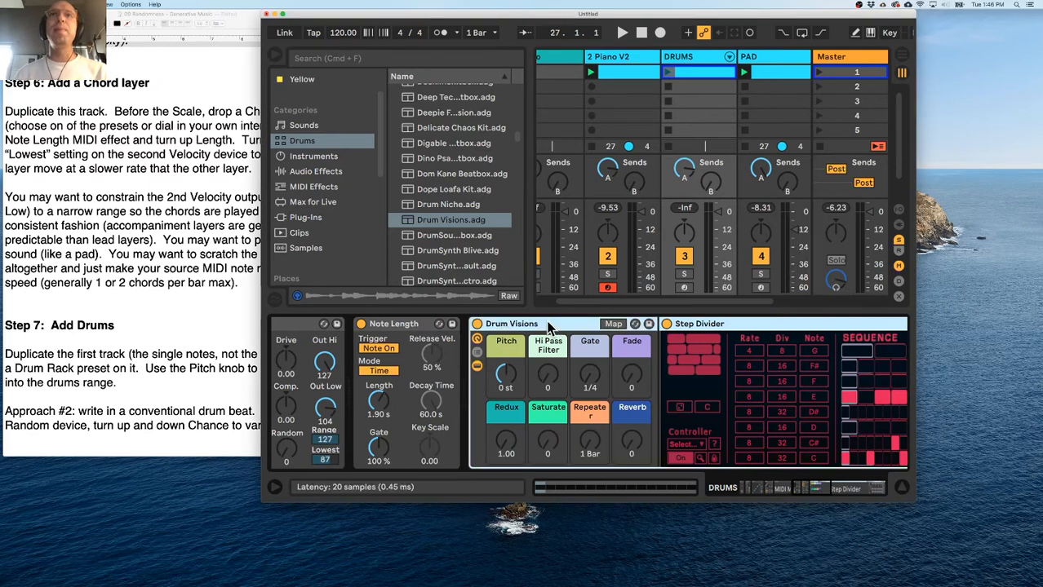
key("Delete")
scroll(412, 248, "down", 5)
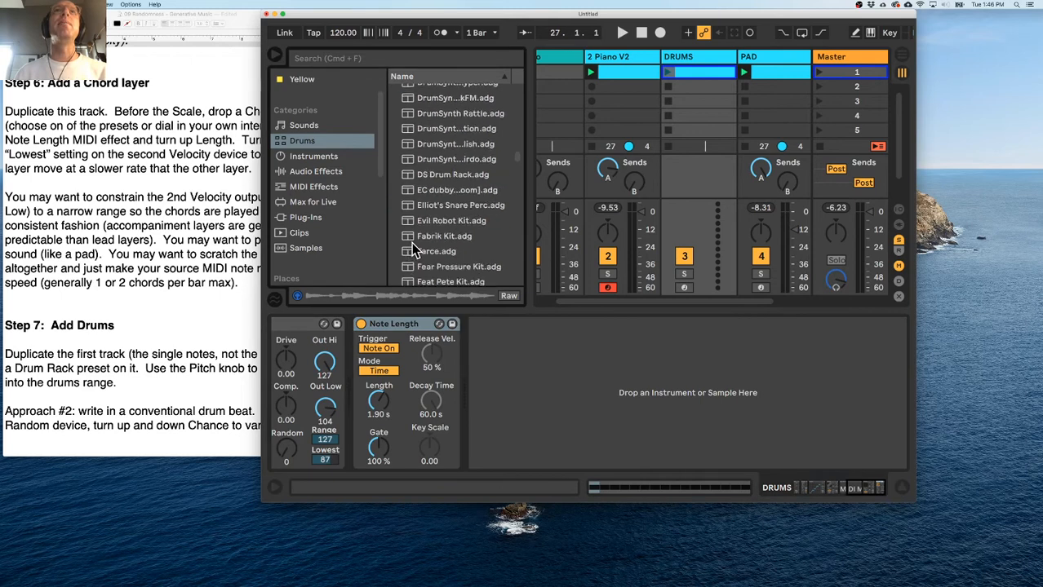
left_click(434, 179)
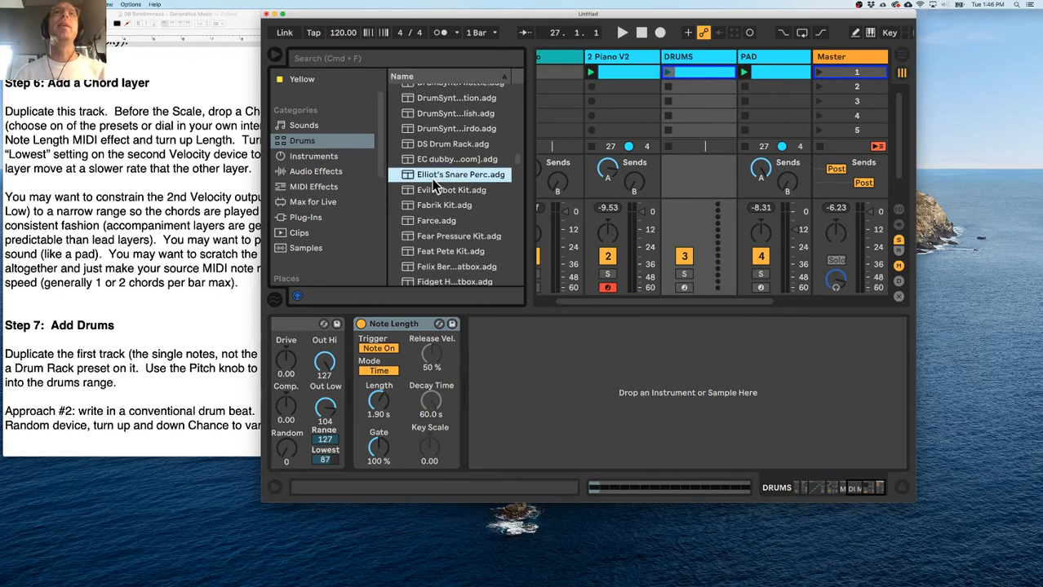
left_click_drag(434, 174, 516, 381)
Audition the sample pads of the Elliot's Snare Perc rack from Resamples 0002 through 0010.
left_click(569, 459)
left_click(613, 459)
left_click(657, 459)
left_click(656, 426)
left_click(613, 427)
left_click(571, 427)
left_click(526, 426)
left_click(525, 394)
left_click(569, 394)
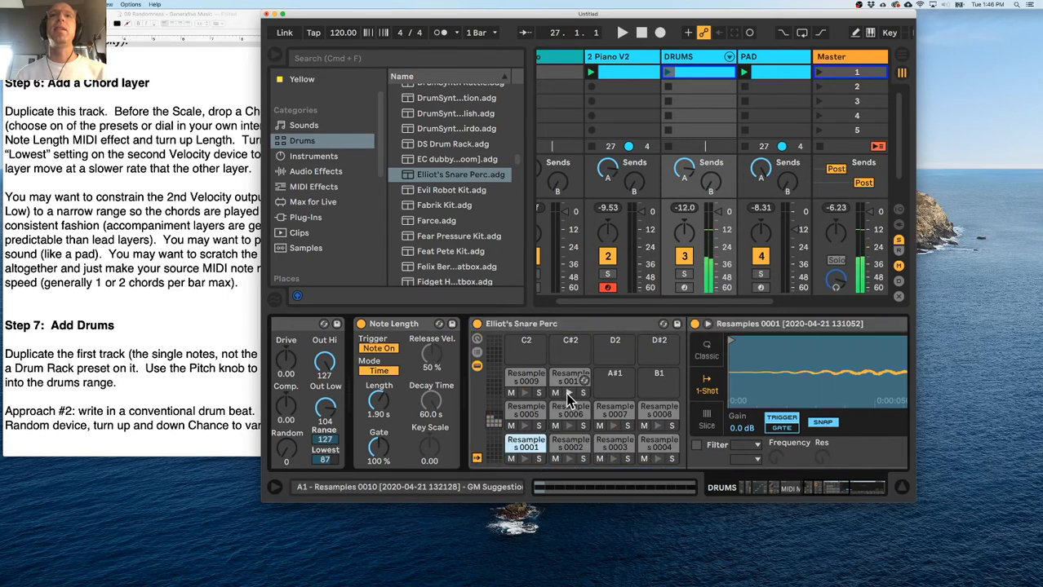
Delete the Elliot's Snare Perc rack and load Feat Pete Kit onto the DRUMS track.
left_click(535, 327)
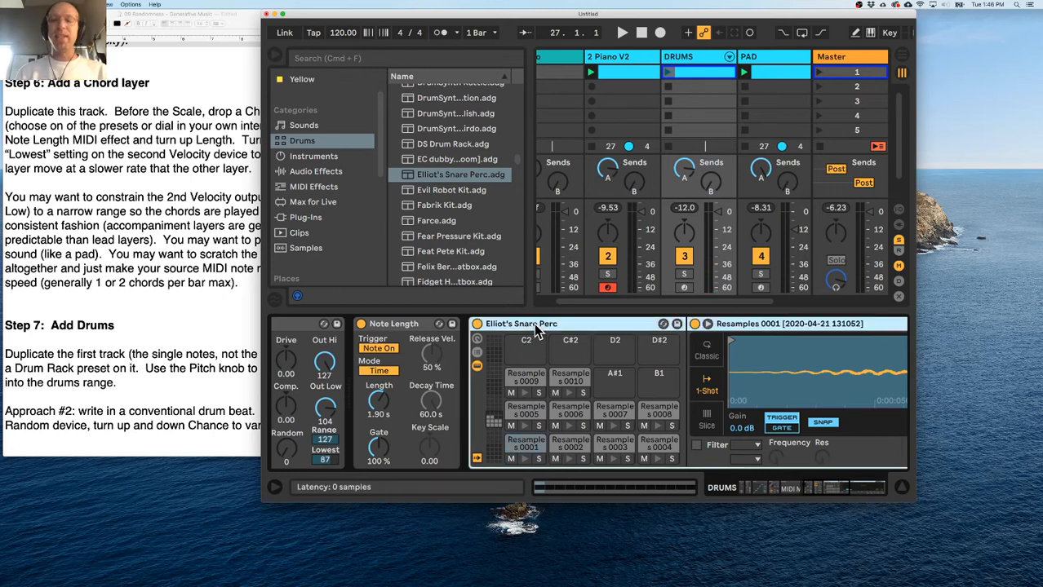
key("Delete")
left_click(440, 252)
left_click_drag(469, 290, 522, 386)
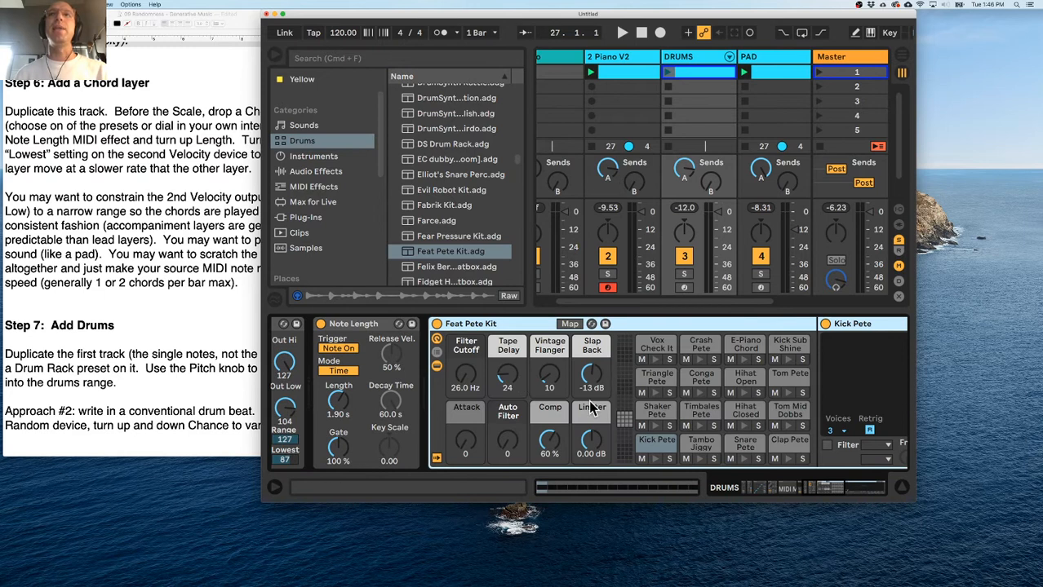
Play the set with the DRUMS clip launched and examine the notes in that clip.
key("space")
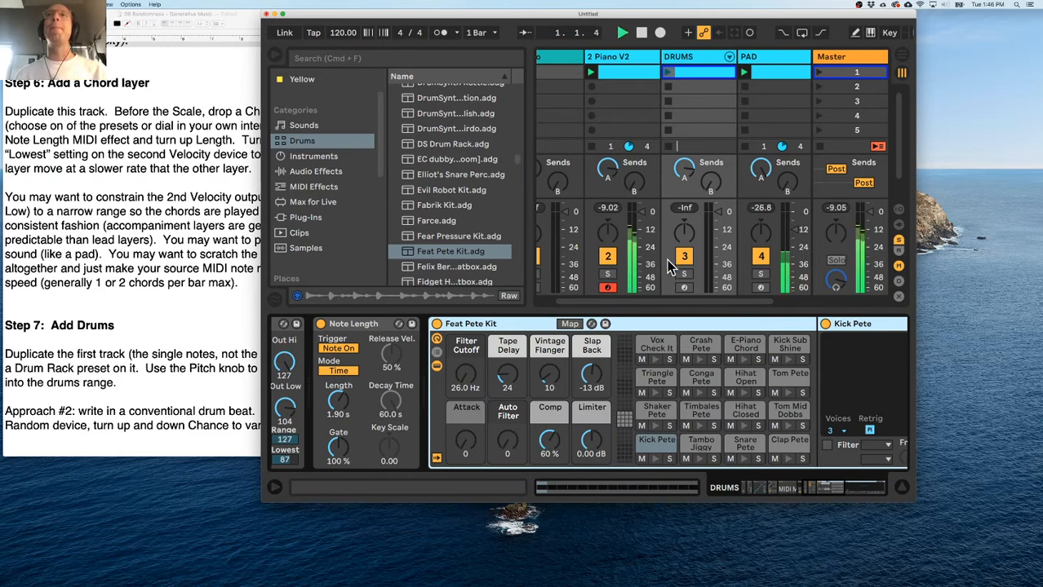
left_click(667, 73)
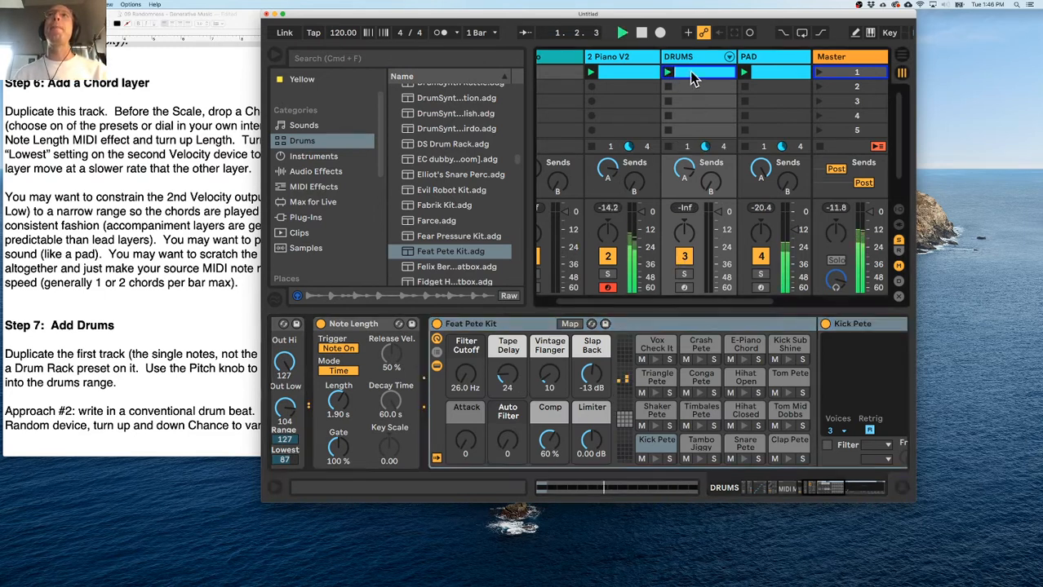
double_click(690, 71)
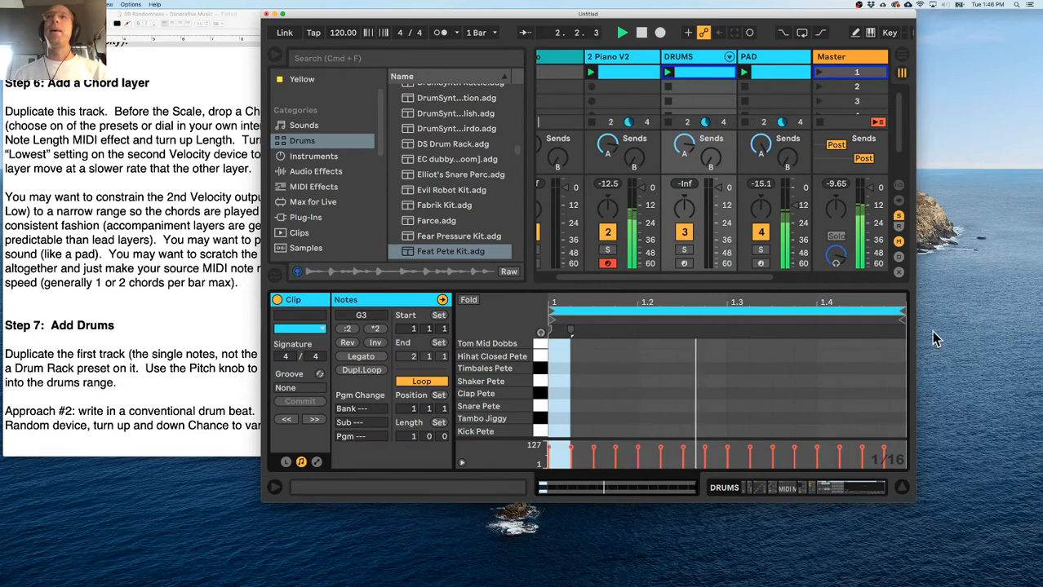
left_click(634, 53)
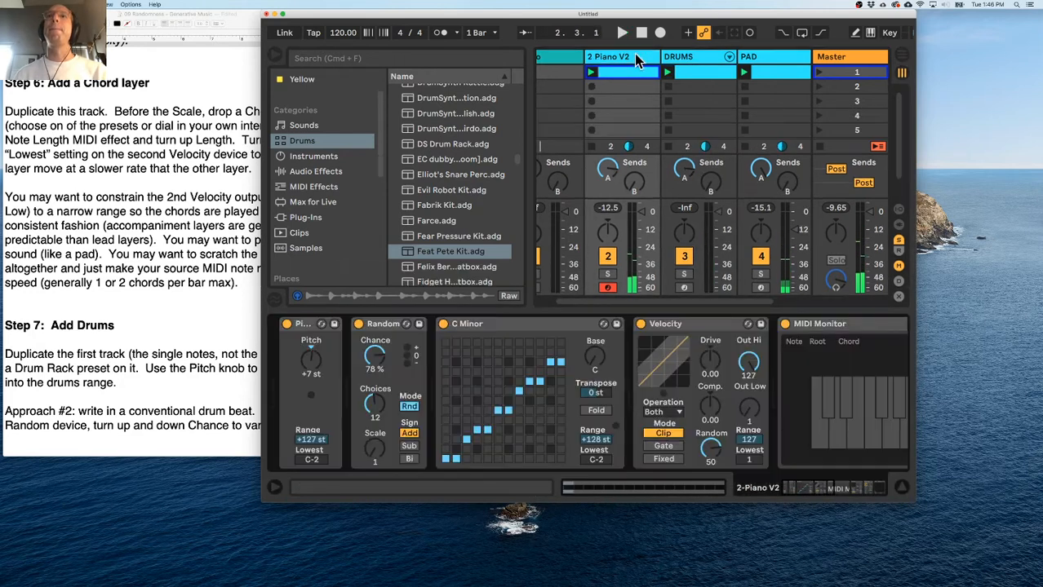
left_click(687, 58)
left_click(692, 73)
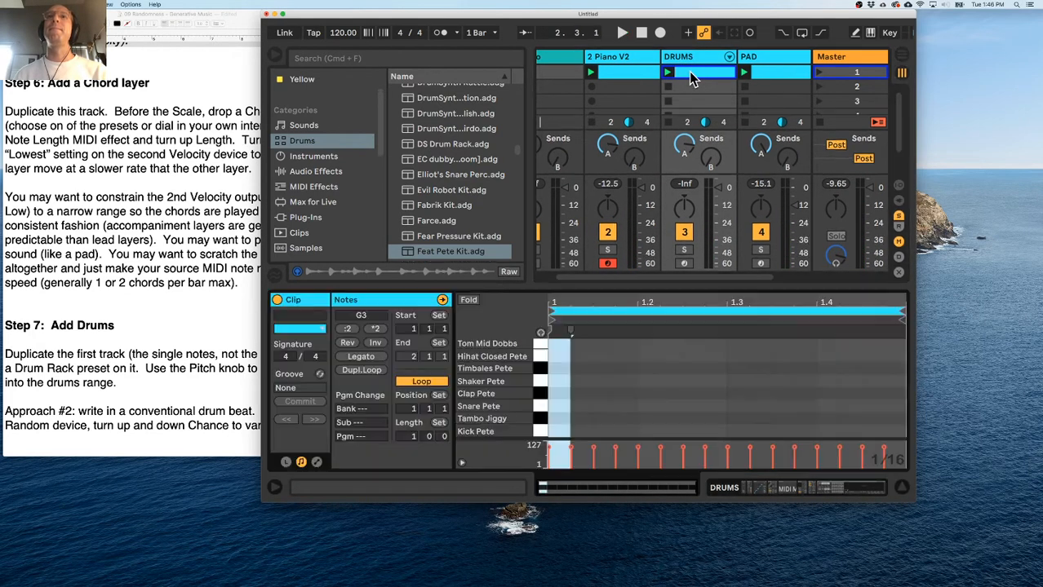
scroll(756, 351, "up", 3)
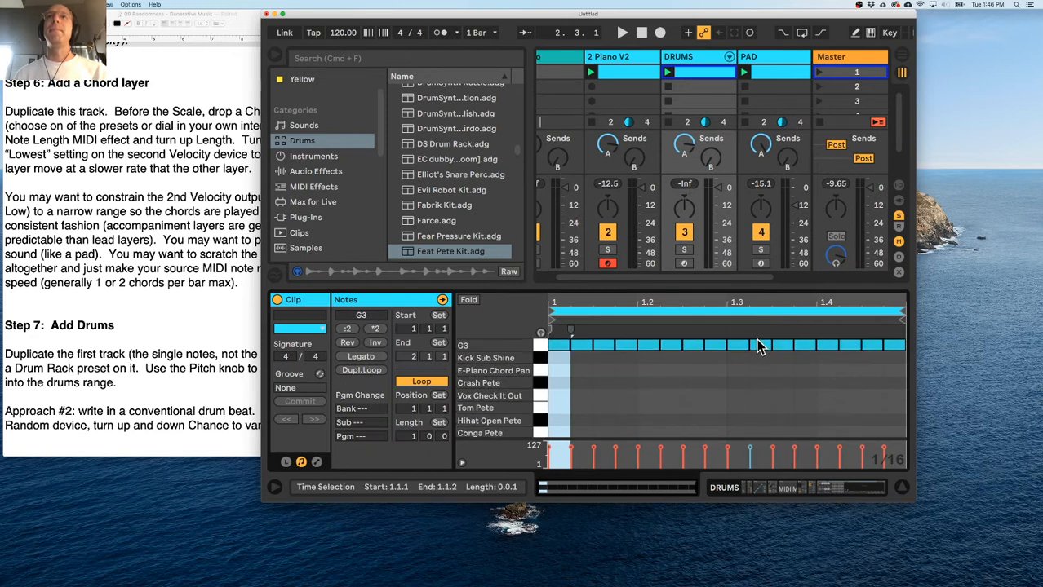
key("space")
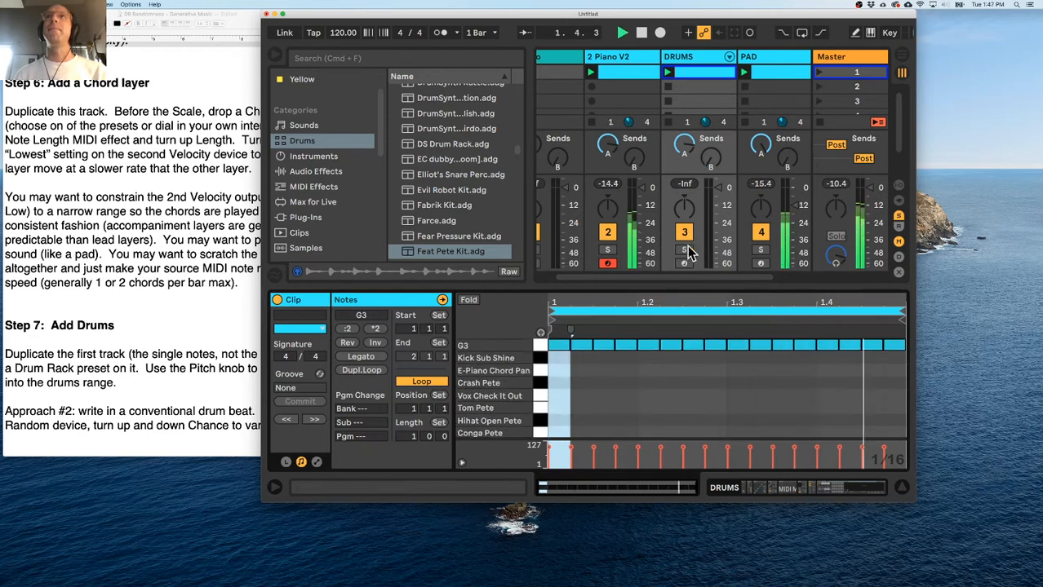
Collapse the Note Length, MIDI Monitor, C Minor scale and both Velocity devices in the DRUMS track's chain.
left_click(700, 58)
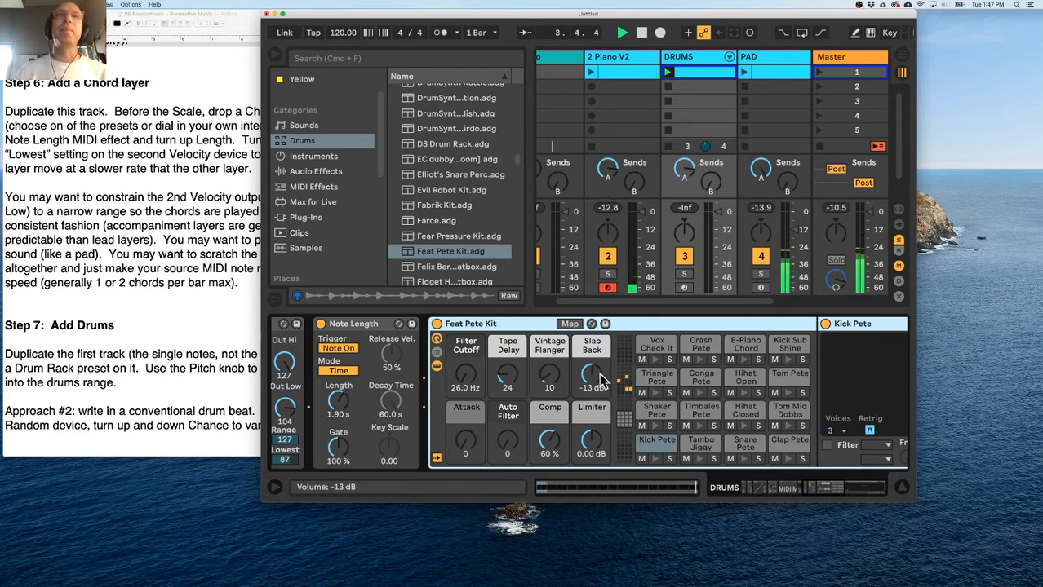
scroll(584, 395, "left", 1)
scroll(581, 391, "left", 3)
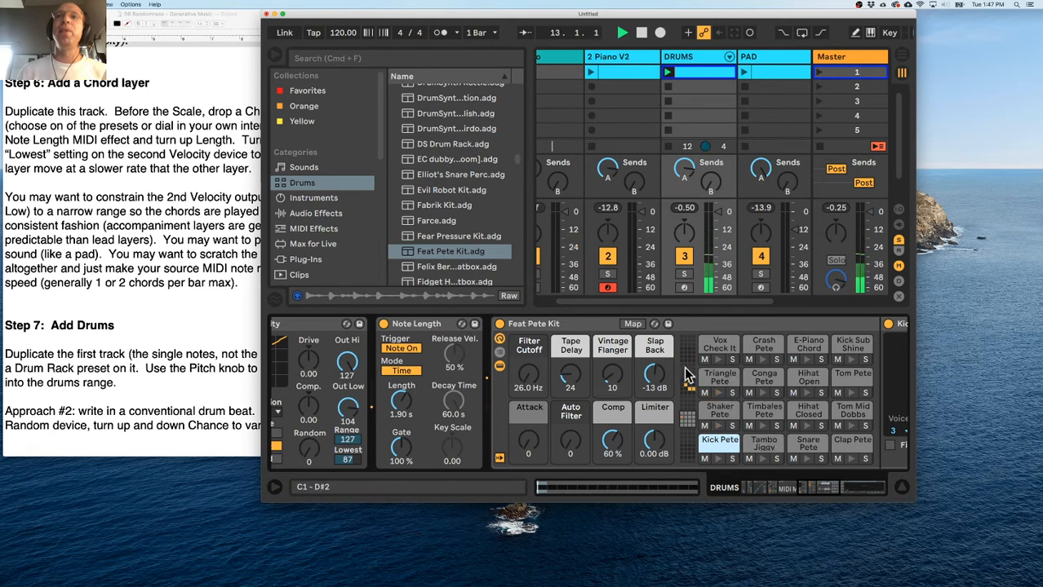
scroll(653, 359, "left", 5)
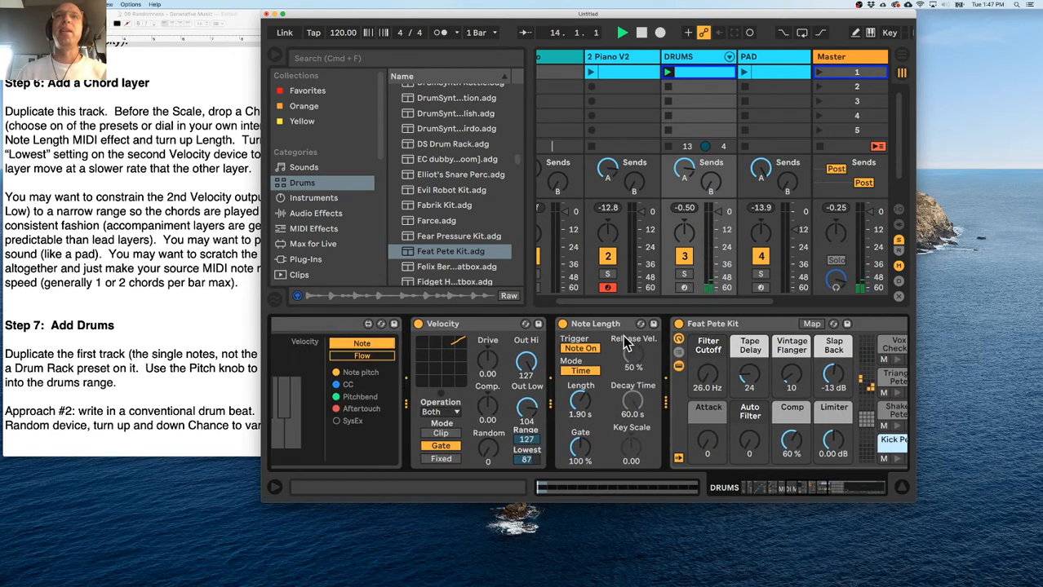
double_click(600, 324)
double_click(456, 324)
scroll(449, 340, "left", 5)
double_click(480, 324)
scroll(419, 340, "left", 5)
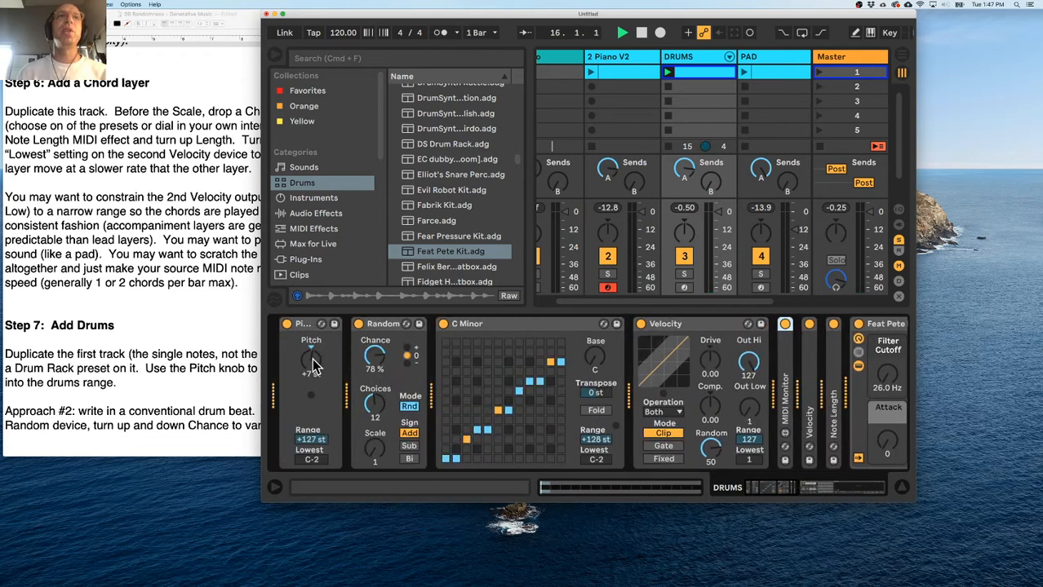
double_click(466, 324)
double_click(530, 324)
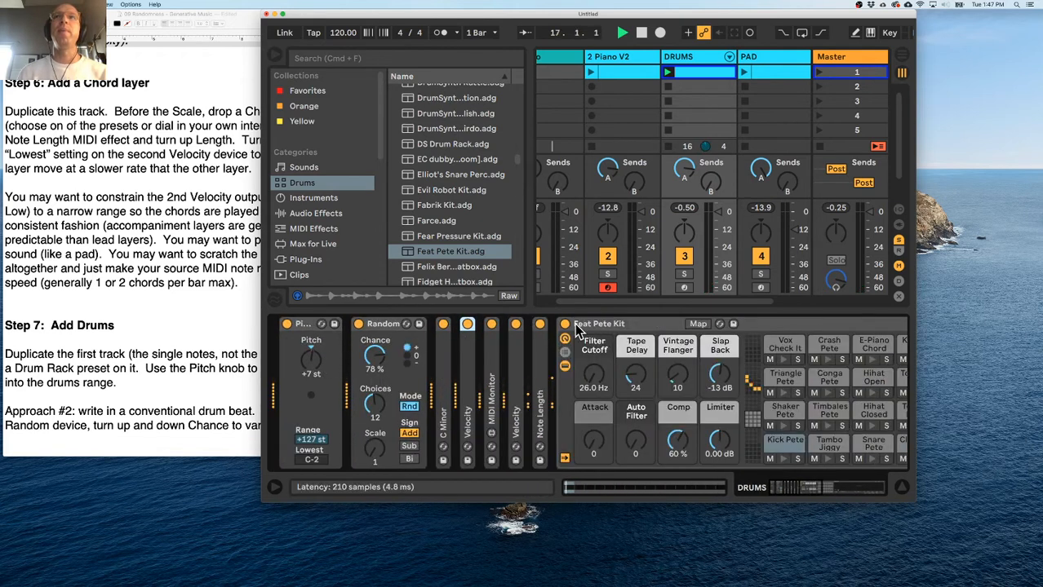
Lower the DRUMS track's Pitch device to -32 st and its volume to -12 dB, with the PAD clip playing again.
left_click_drag(311, 359, 311, 369)
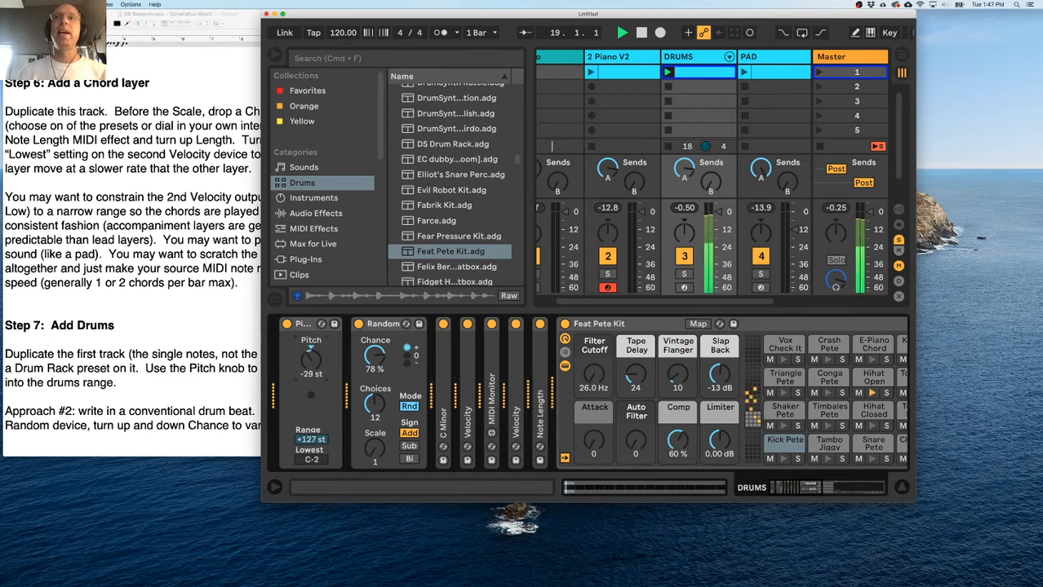
left_click_drag(715, 213, 715, 230)
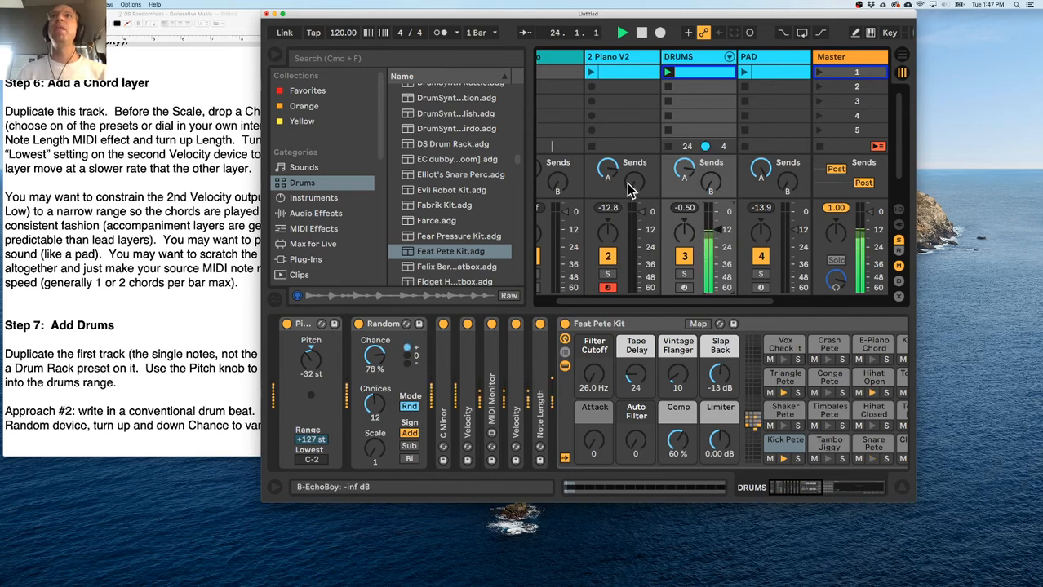
left_click(743, 72)
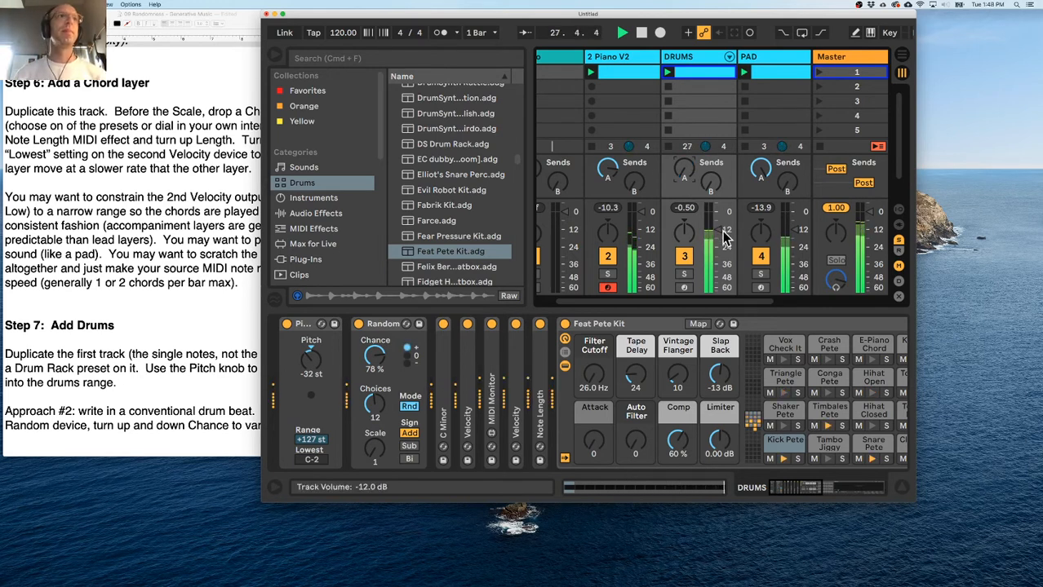
Read the drum-beat approach under Step 7 in the notes document and hide Ableton Live's browser.
scroll(149, 273, "down", 3)
scroll(150, 273, "down", 1)
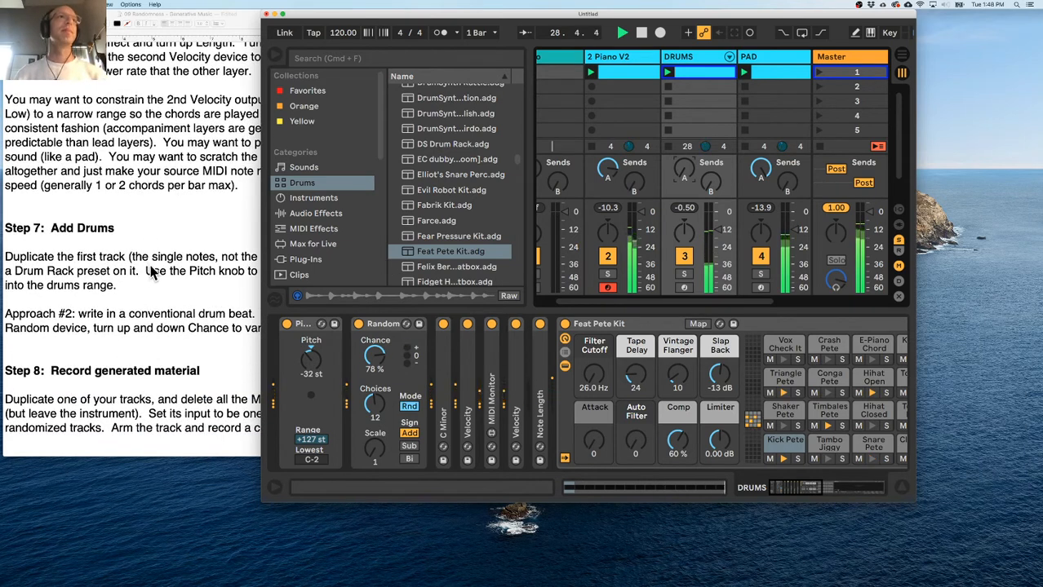
scroll(150, 265, "up", 1)
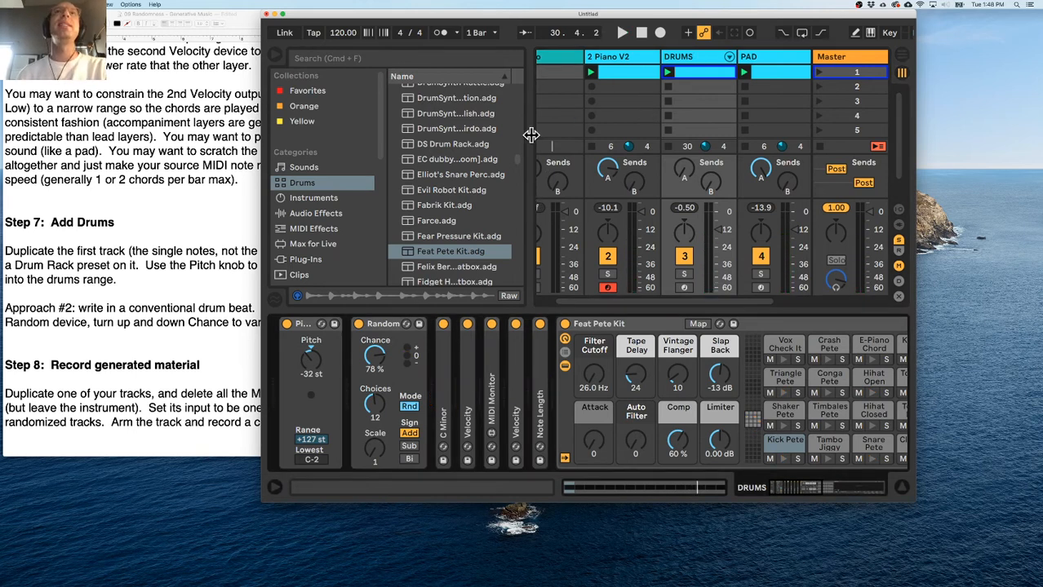
key("alt+super+b")
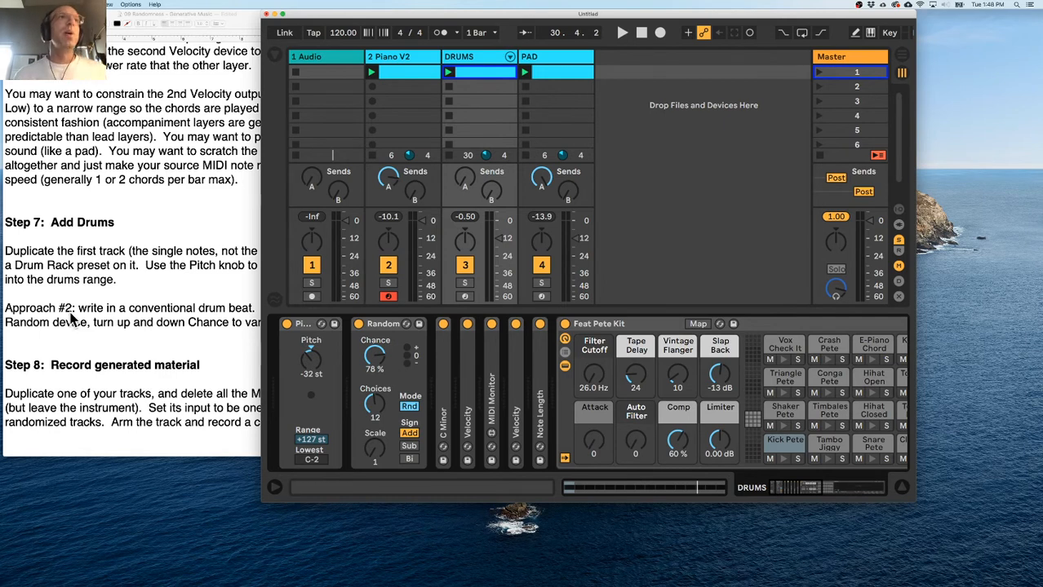
left_click(125, 322)
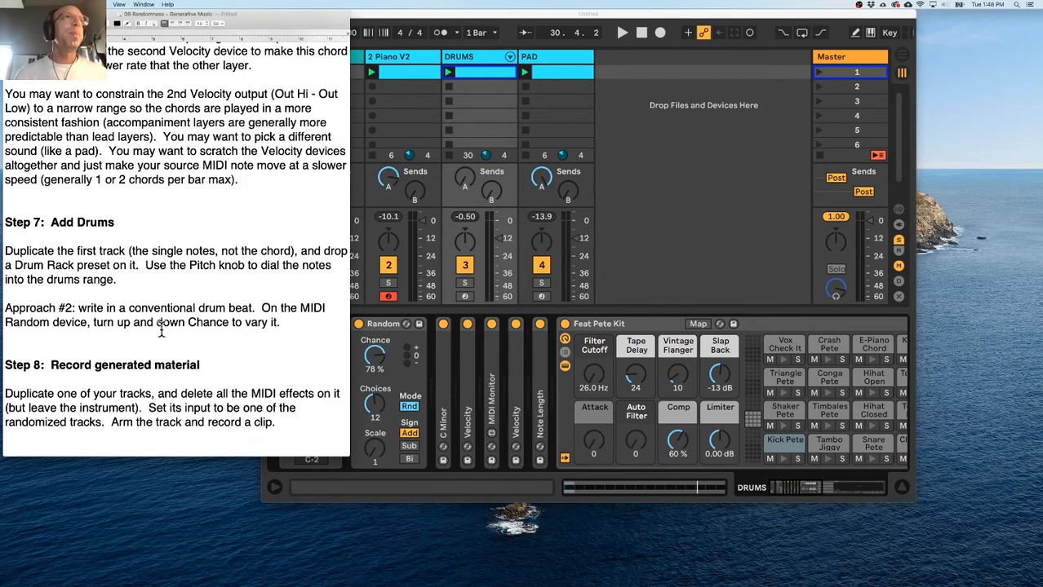
Switch back to Ableton Live and expand the second Velocity device on the DRUMS track.
left_click(479, 62)
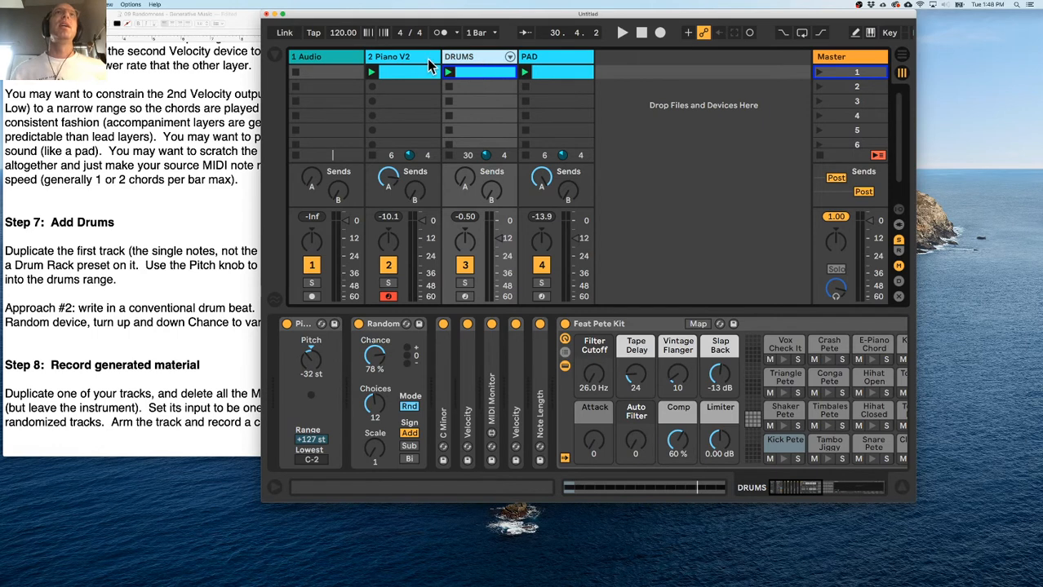
left_click(435, 68)
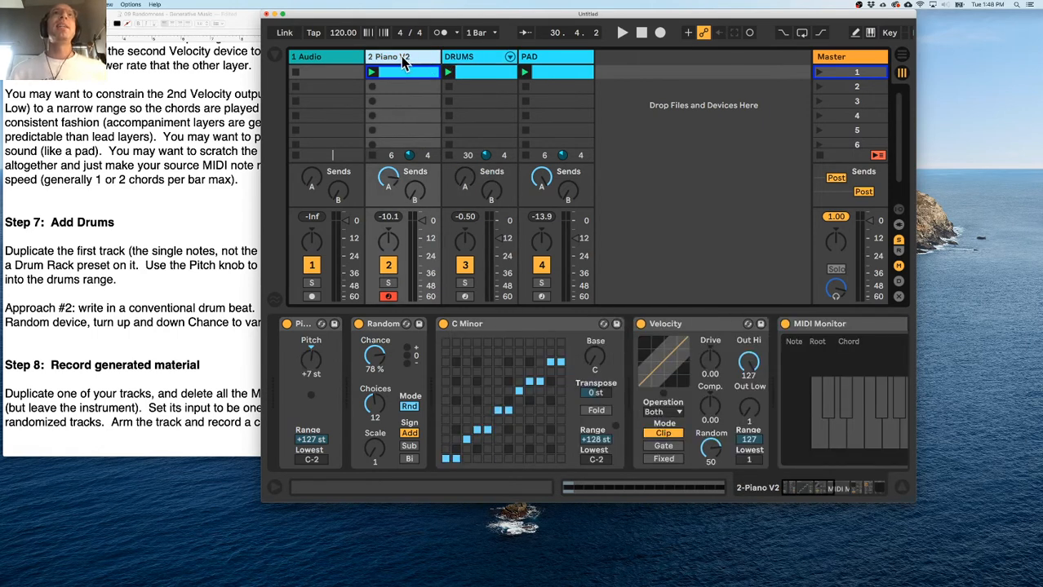
left_click(455, 69)
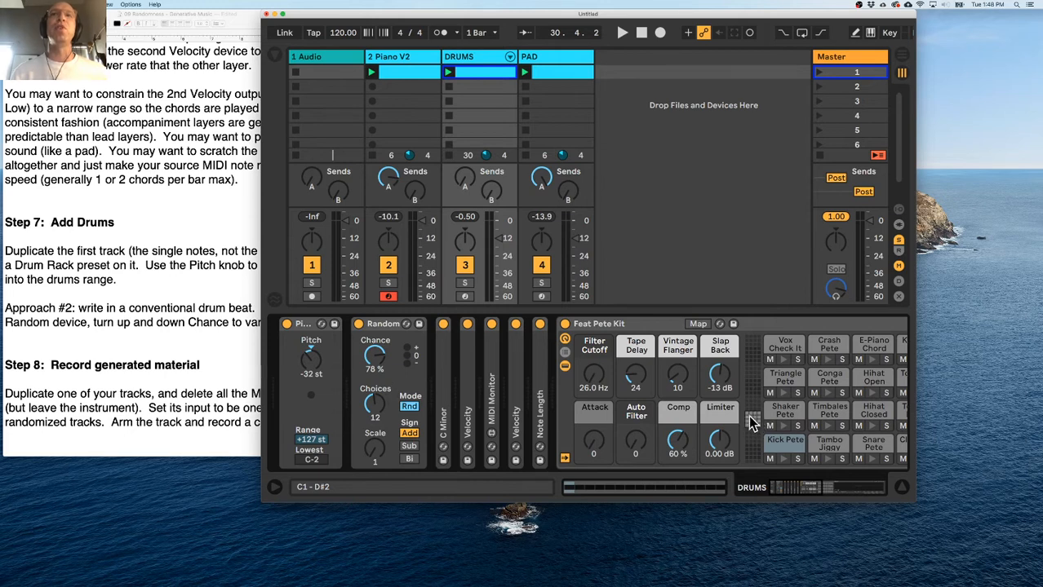
double_click(517, 381)
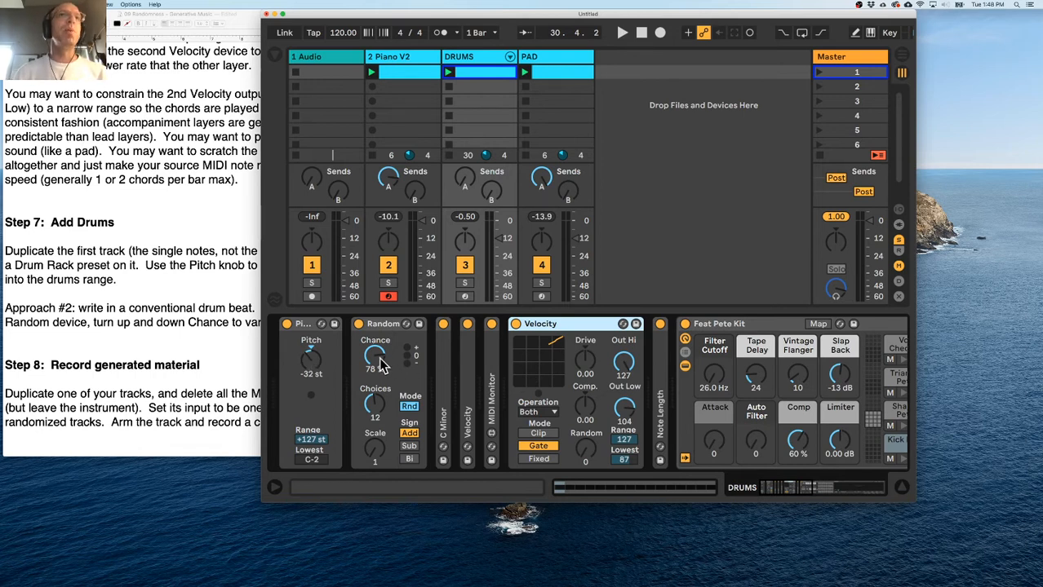
During playback, try the drums' Random device with Chance at 0%, and settle on 66% Chance with Pitch at -30 st.
key("space")
left_click_drag(376, 356, 376, 377)
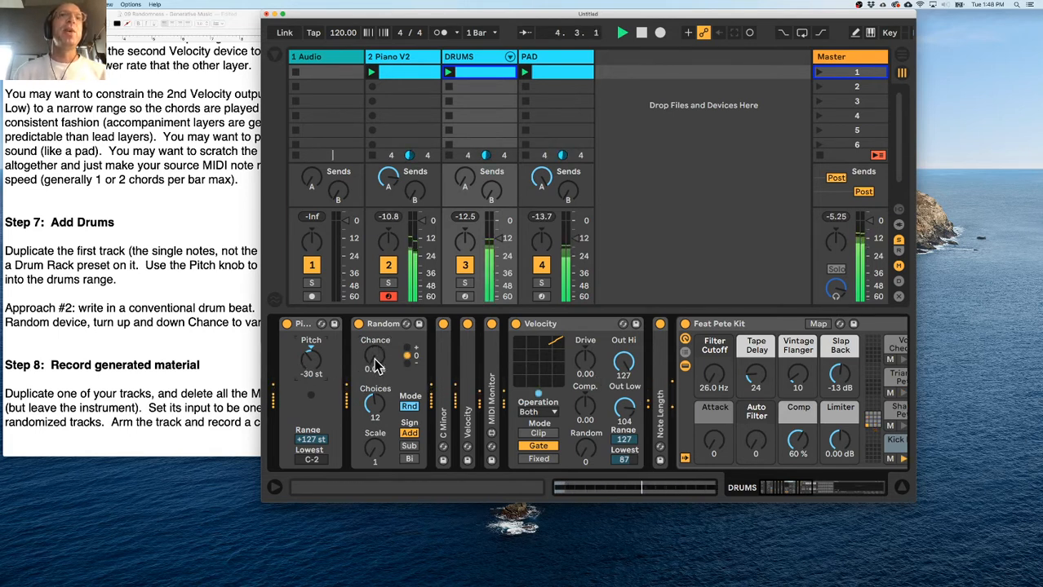
left_click_drag(376, 368, 376, 372)
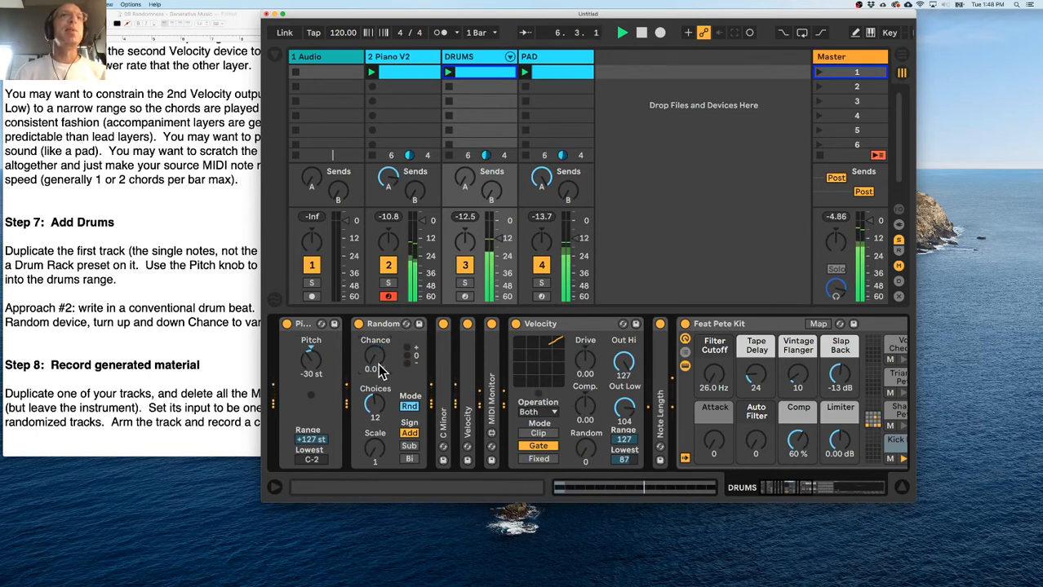
mouse_move(374, 356)
left_mouse_down()
mouse_move(375, 346)
mouse_move(374, 371)
left_mouse_up()
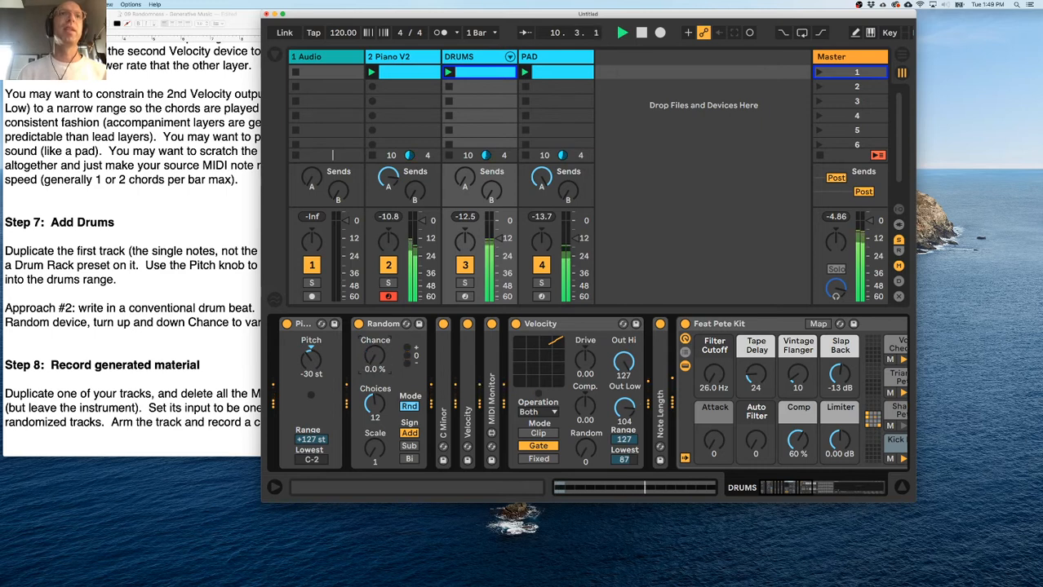
left_click_drag(374, 356, 374, 315)
Try Lowest values of 93 and 0 on the drums' second Velocity device, and set it to 113 during playback.
left_click_drag(629, 465, 624, 455)
left_click(542, 335)
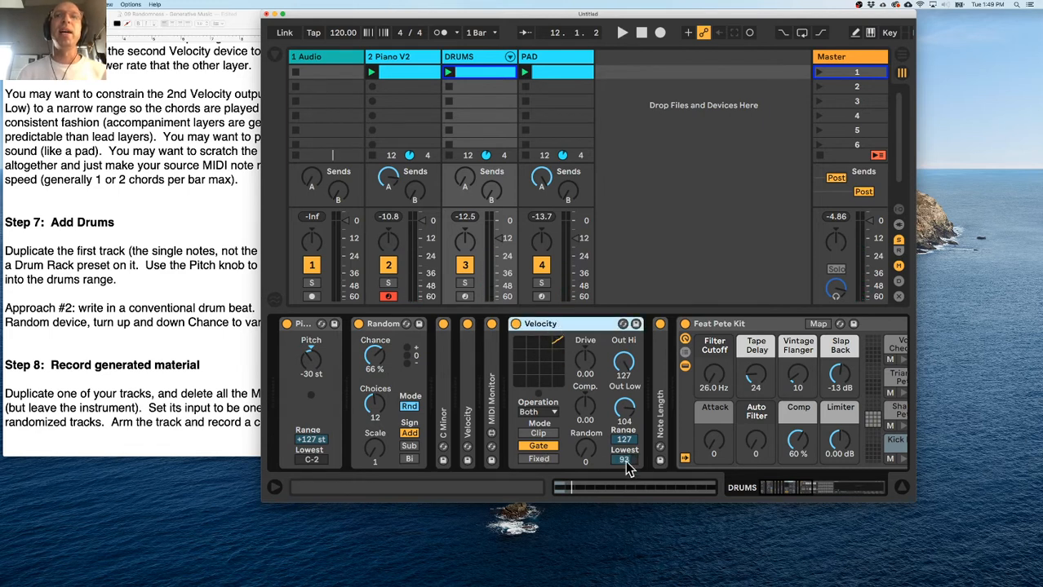
key("space")
left_click_drag(625, 462, 624, 538)
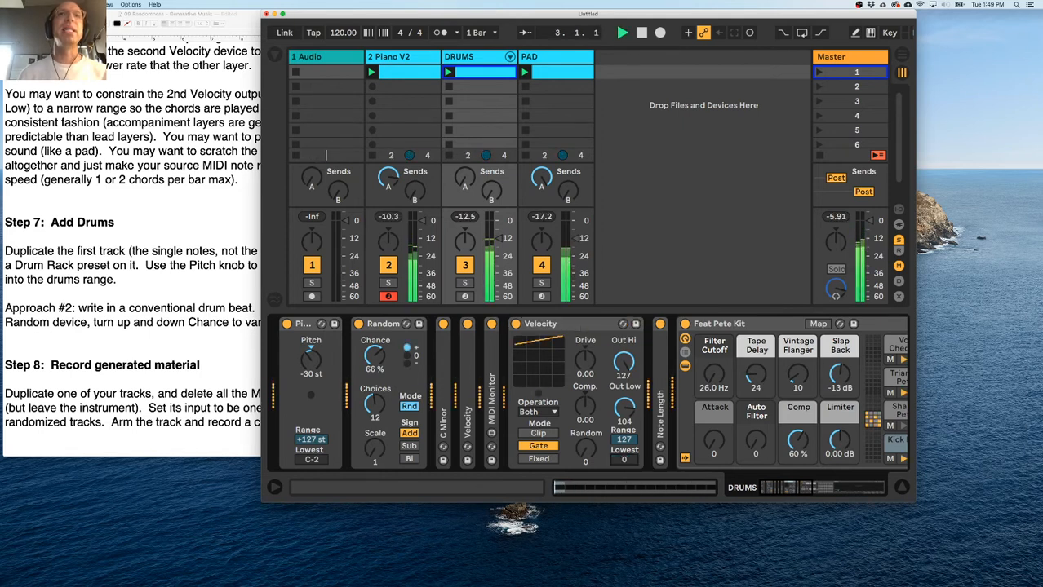
left_click_drag(624, 538, 624, 446)
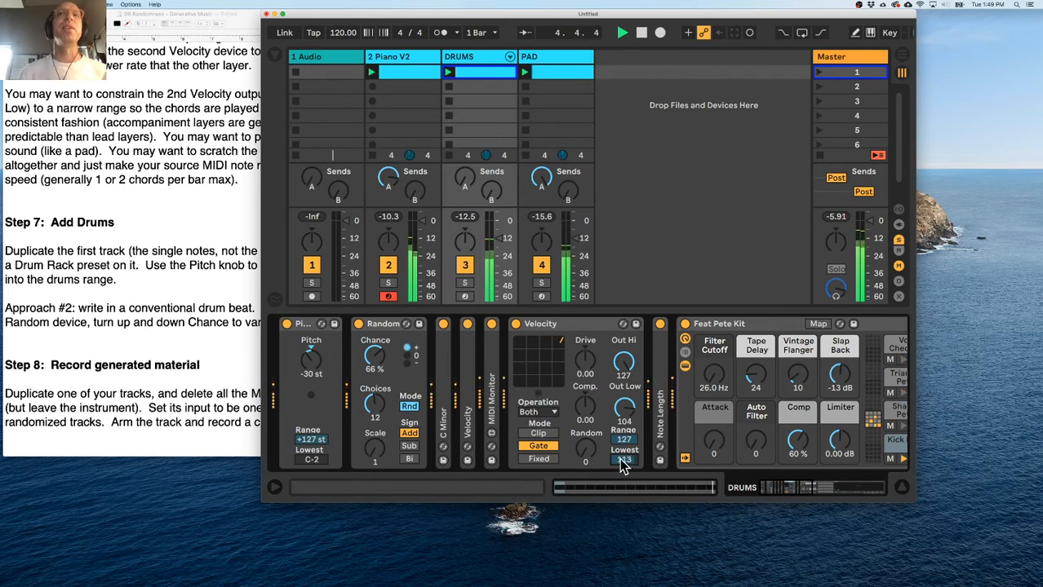
Raise the DRUMS track's send B (EchoBoy) to -6.3 dB and stop playback.
mouse_move(492, 195)
left_mouse_down()
mouse_move(492, 183)
mouse_move(493, 196)
left_mouse_up()
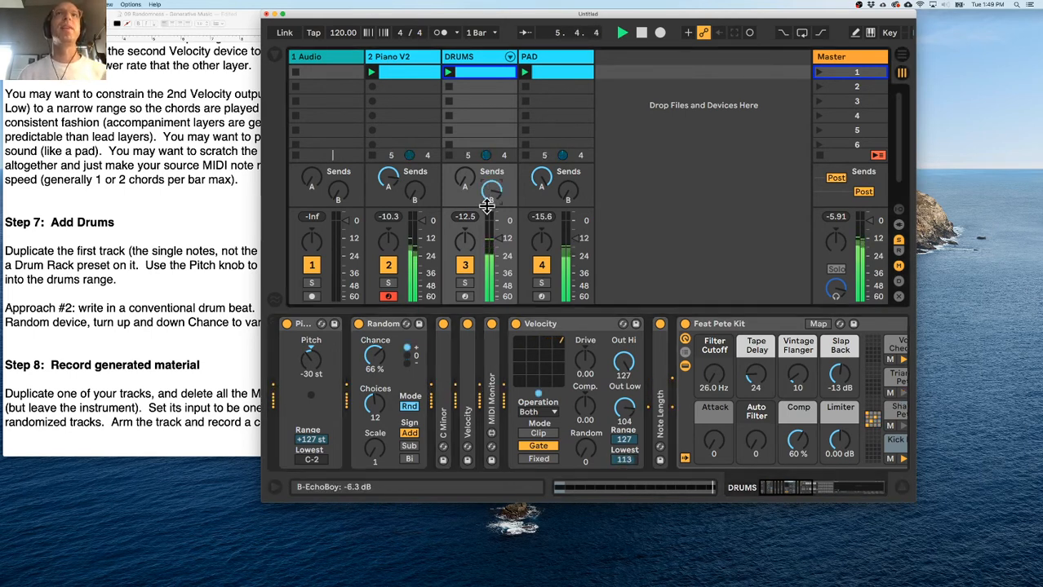
key("space")
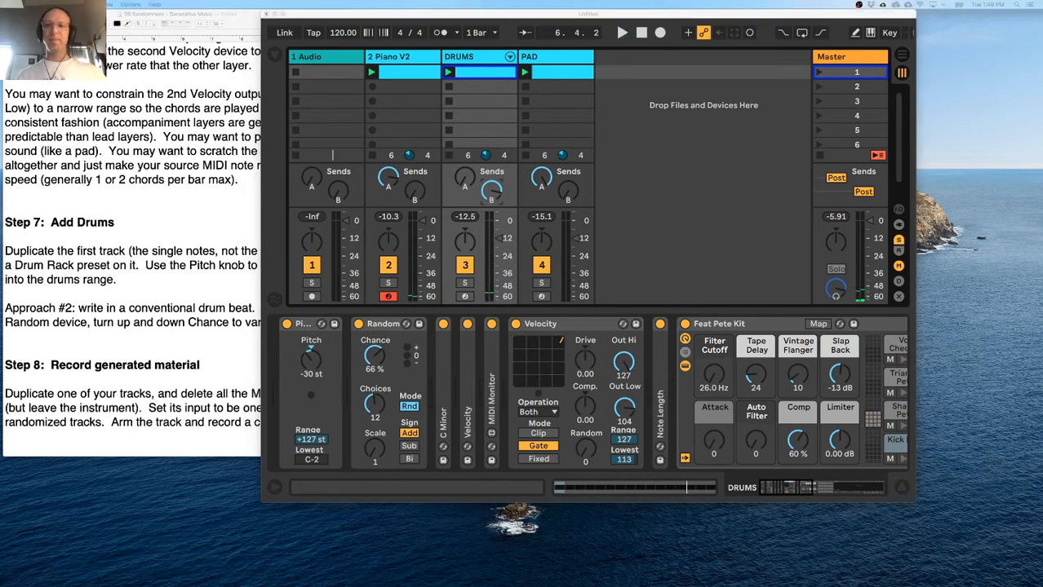
Consult Step 8 in the notes document and duplicate the DRUMS track in Ableton Live.
left_click(196, 318)
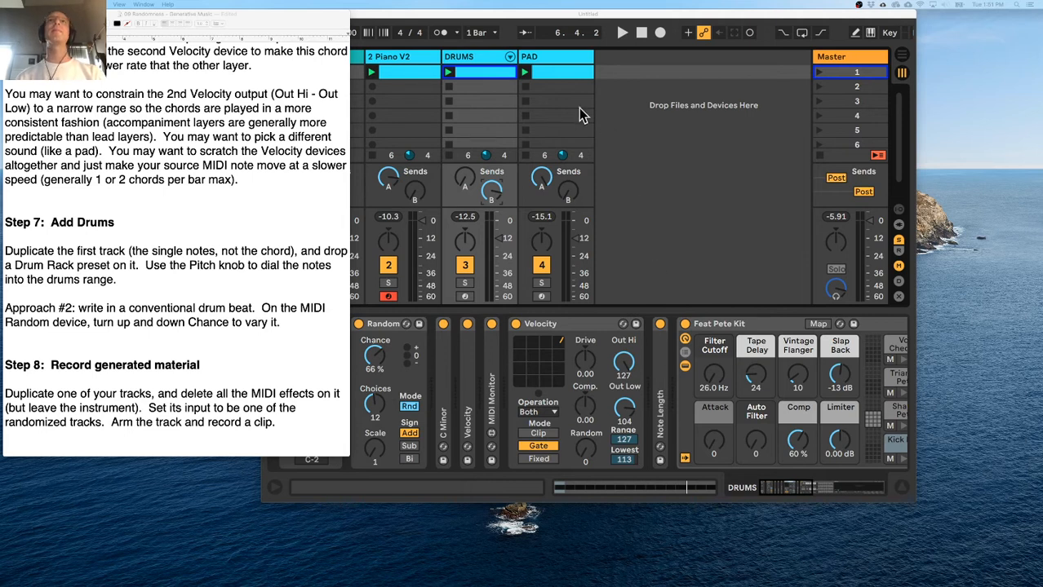
left_click(483, 63)
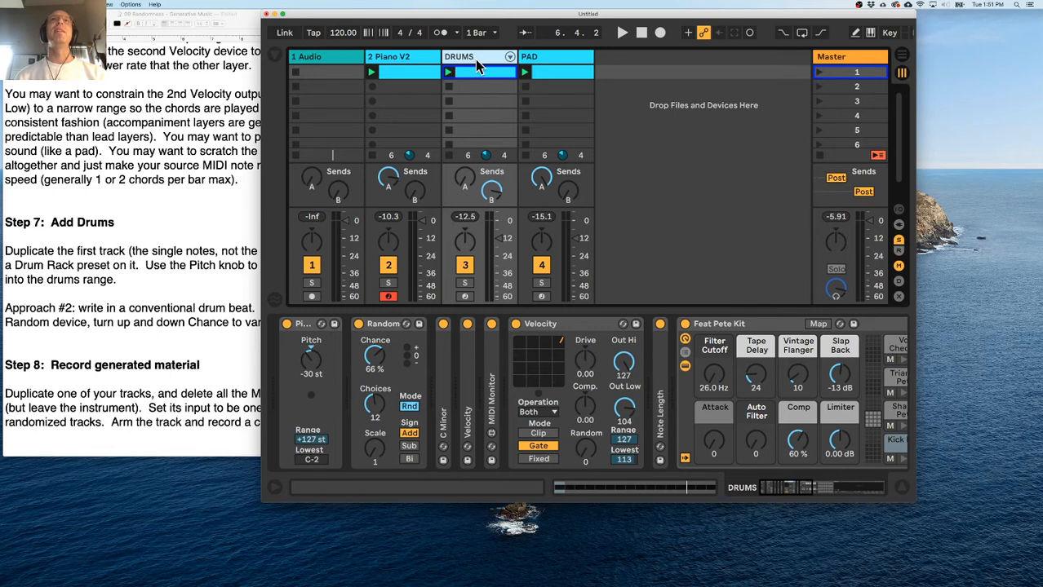
key("super+d")
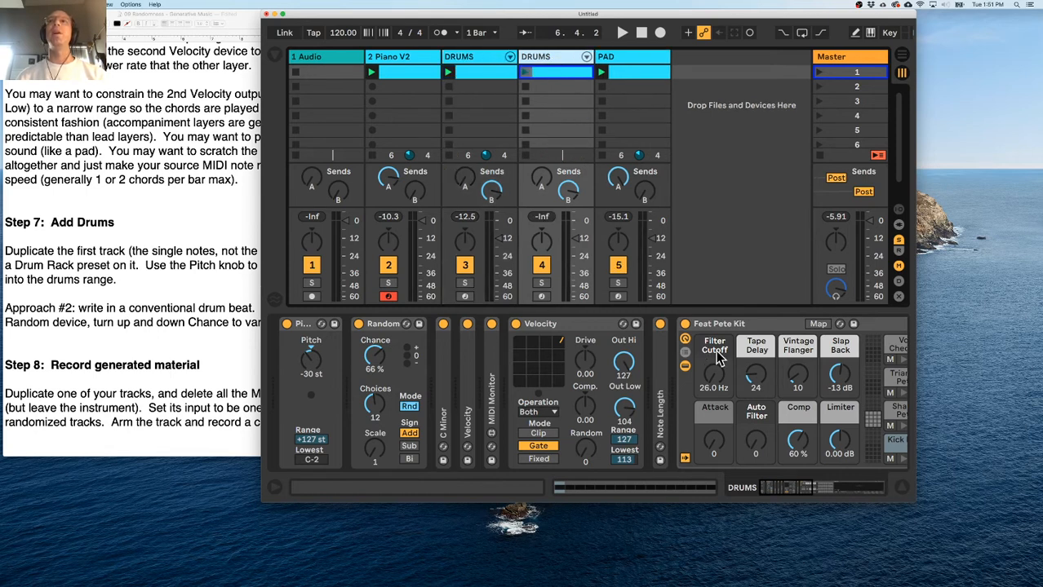
scroll(620, 392, "right", 5)
scroll(678, 400, "right", 2)
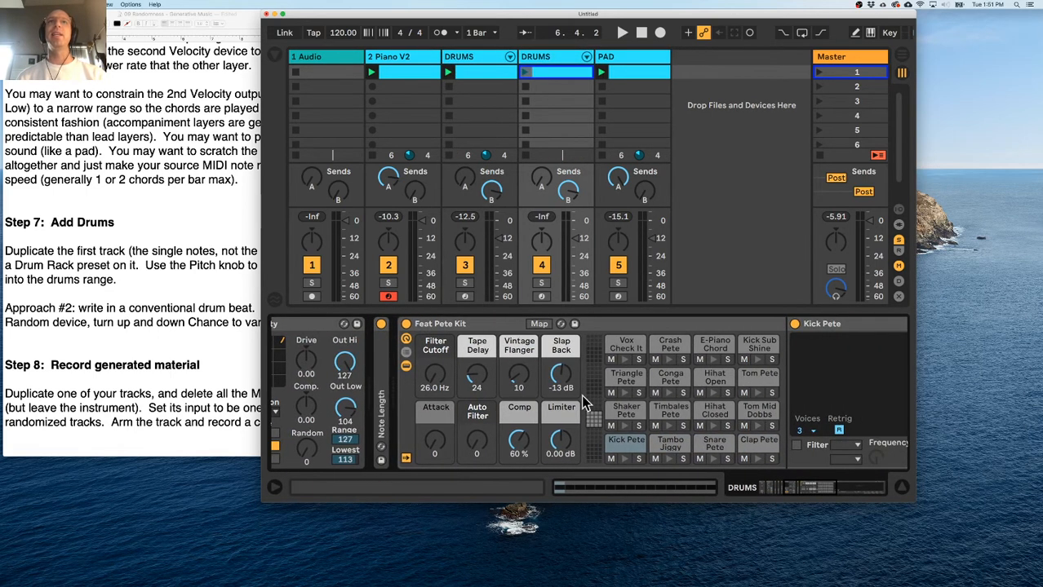
Show the chain list of the duplicate track's Feat Pete Kit drum rack and delete all its drum chains.
left_click(407, 354)
left_click(835, 352)
scroll(824, 363, "down", 5)
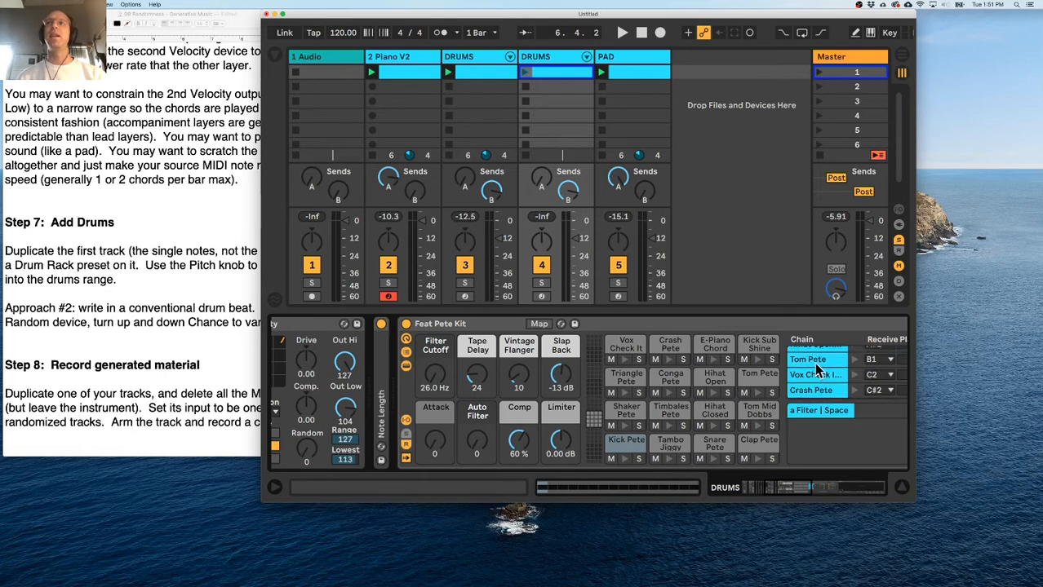
left_click(821, 375, "shift")
key("Delete")
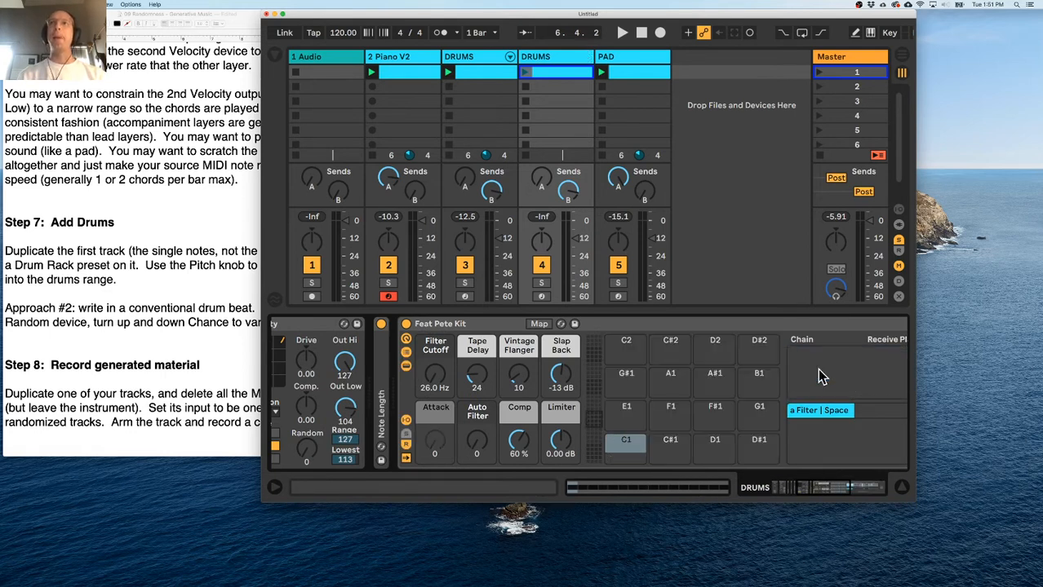
Search the browser's Samples category for "kick" and preview several of the listed kick samples.
left_click(277, 57)
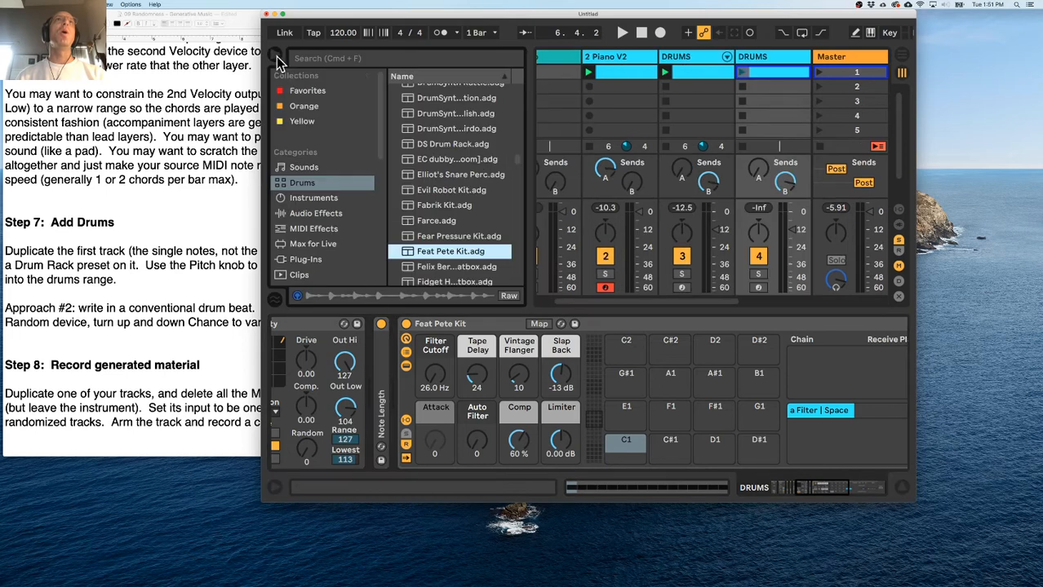
scroll(324, 220, "down", 3)
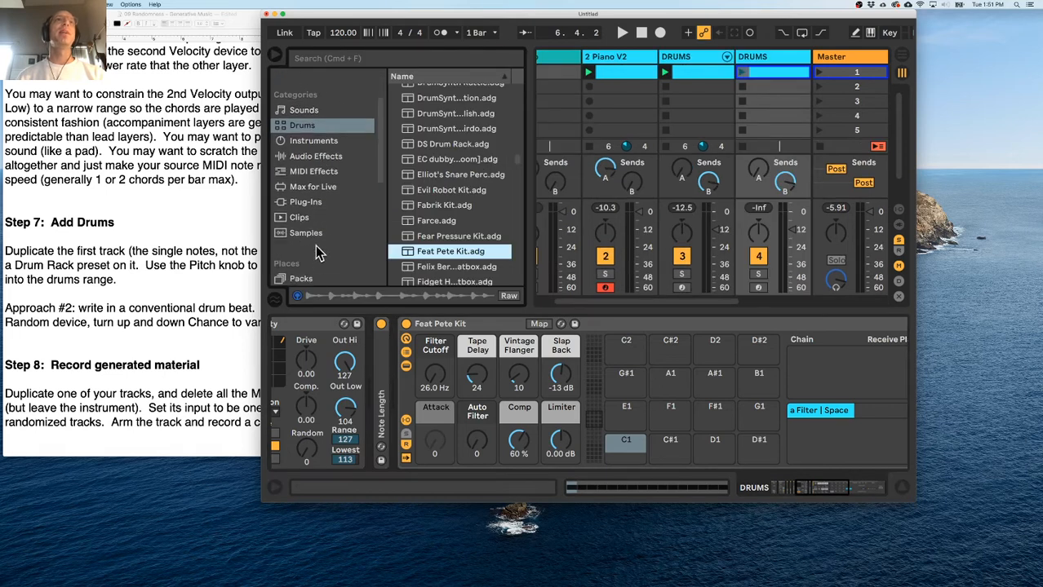
left_click(316, 234)
left_click(371, 59)
type("kick")
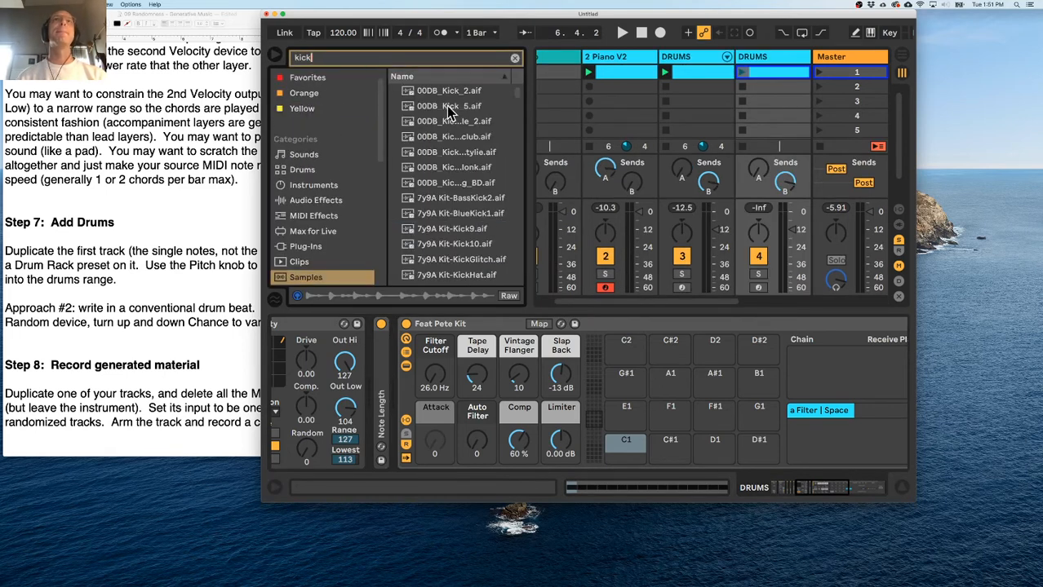
left_click(449, 107)
left_click(453, 151)
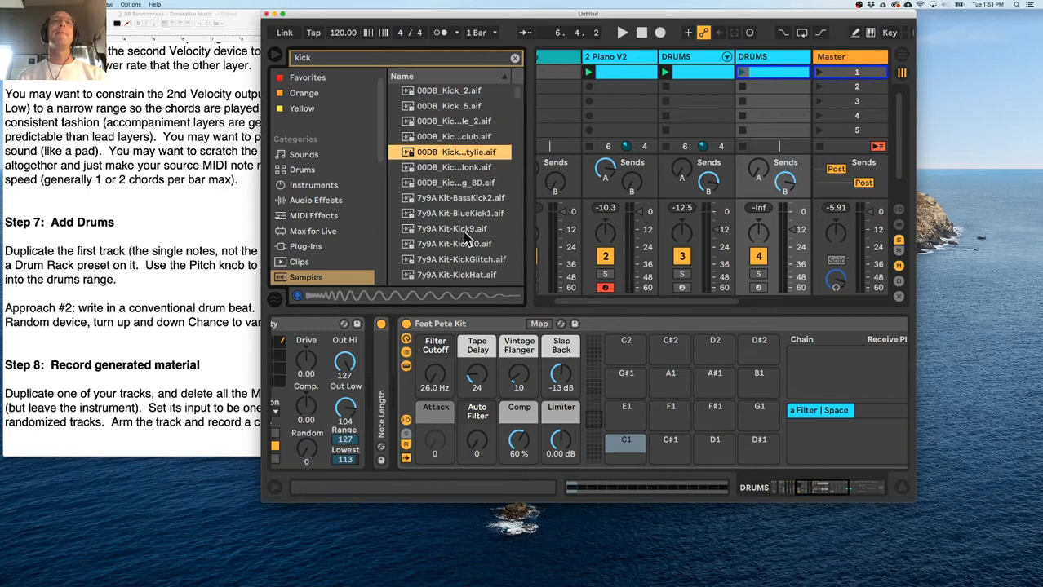
left_click(467, 243)
Widen the browser and load the kick samples from 00DB_Kick_2.aif through E-Kick 2.aif into the emptied drum rack from pad C-2 upward.
left_click_drag(526, 275, 707, 261)
scroll(502, 164, "down", 10)
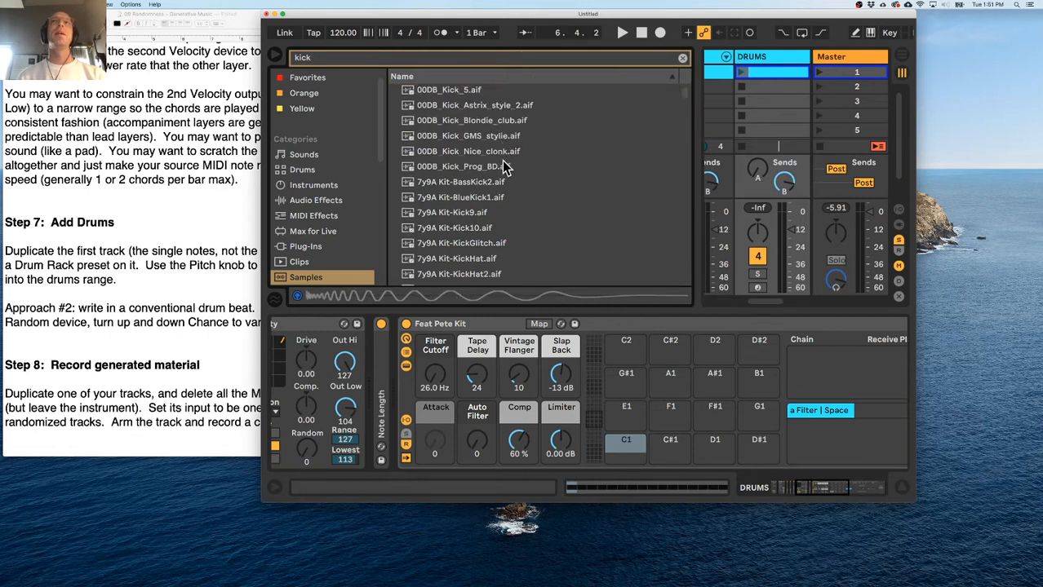
scroll(503, 237, "down", 8)
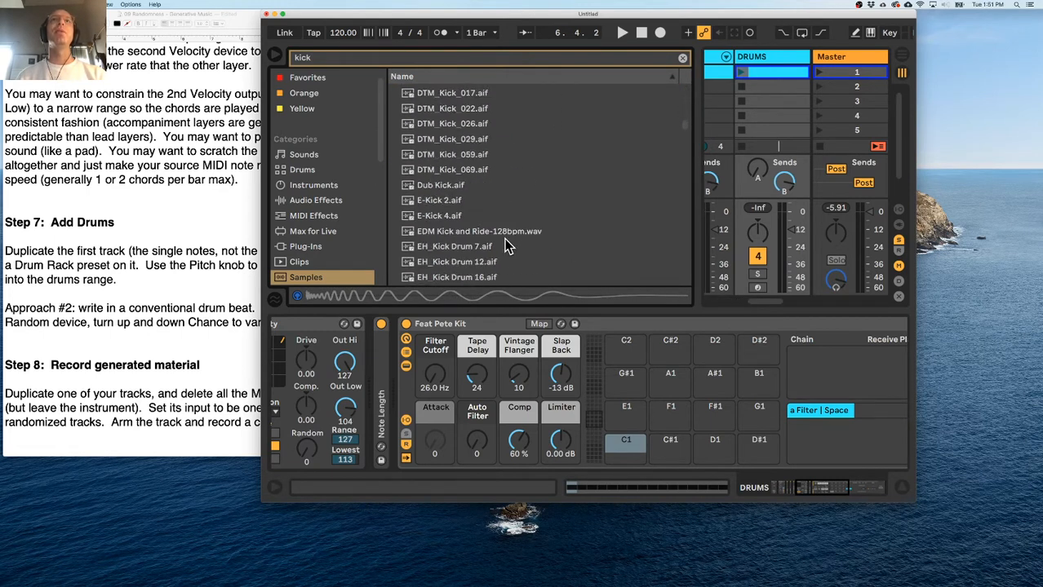
left_click(517, 207, "shift")
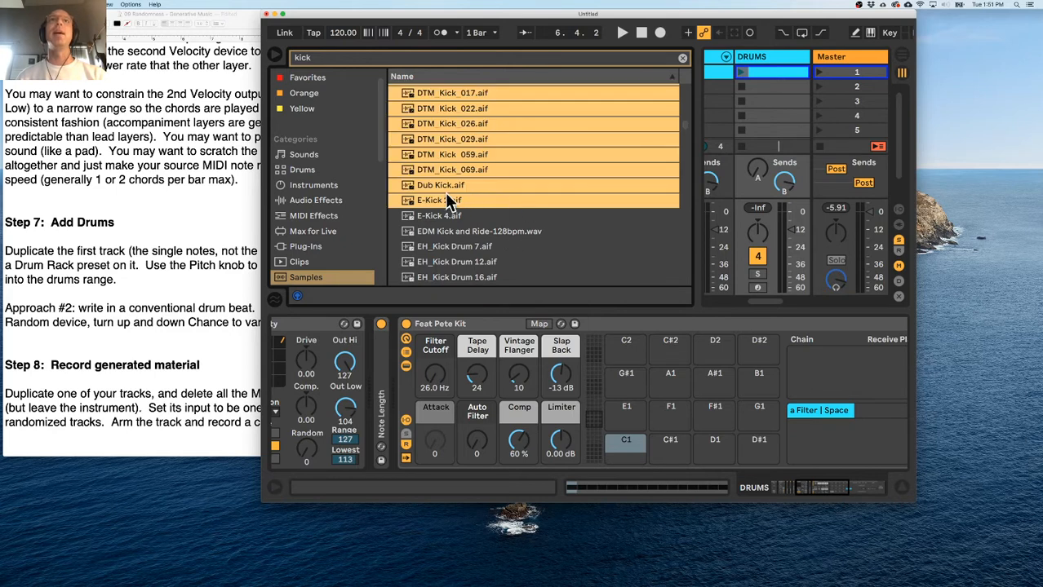
left_click_drag(437, 200, 592, 456)
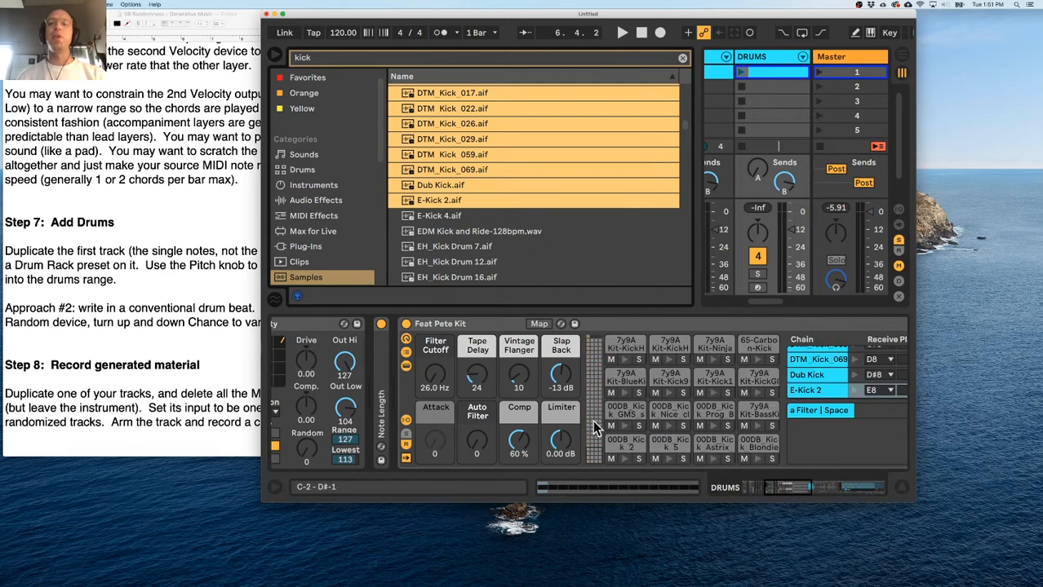
Launch the duplicate DRUMS track's clip and solo that track.
scroll(557, 408, "left", 5)
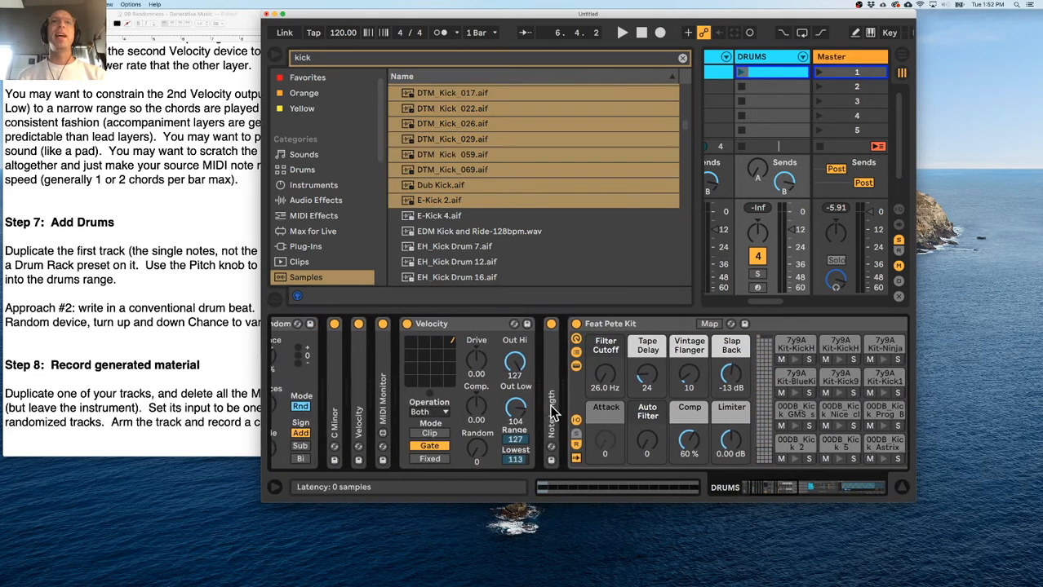
left_click(741, 71)
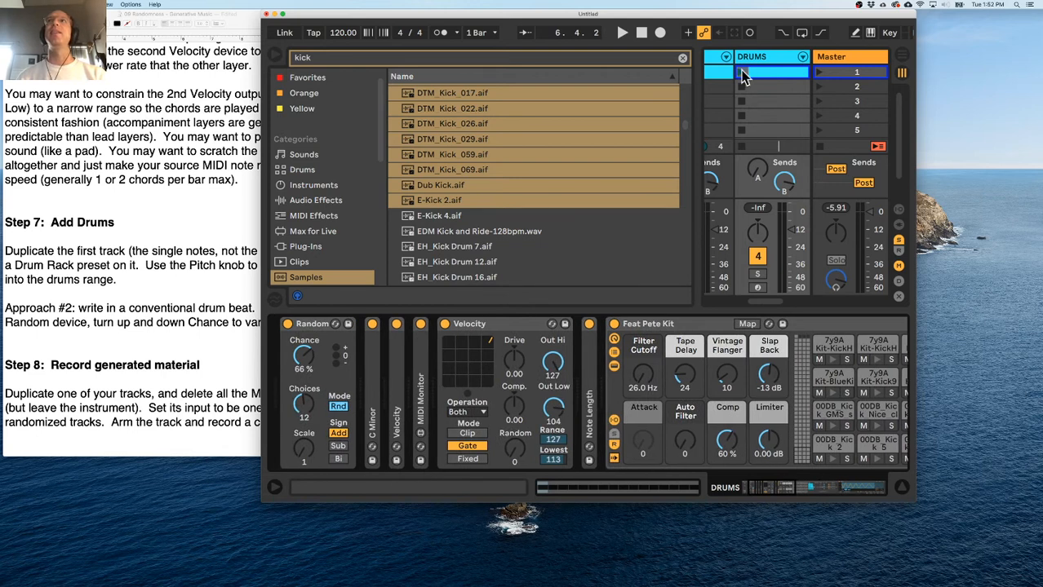
scroll(740, 153, "left", 4)
scroll(775, 220, "right", 1)
left_click(781, 259)
scroll(779, 222, "right", 1)
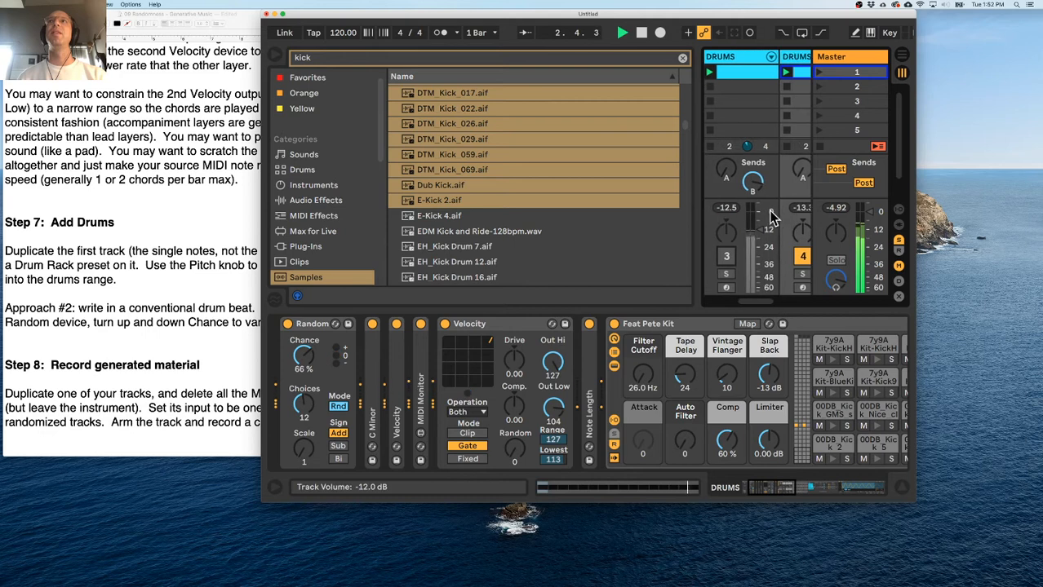
left_click(781, 275)
left_click(781, 275)
left_click(780, 275)
During playback, try the duplicate's Pitch at -4 and -2 st, with Random at 28% Chance and 8 Choices.
scroll(365, 387, "left", 3)
left_click_drag(316, 359, 318, 338)
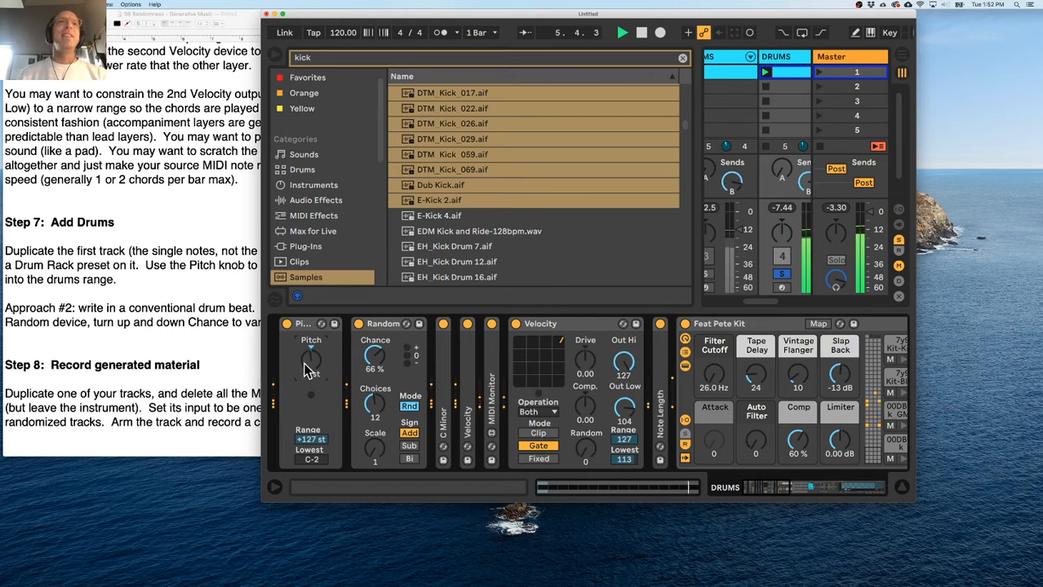
left_click_drag(374, 357, 373, 380)
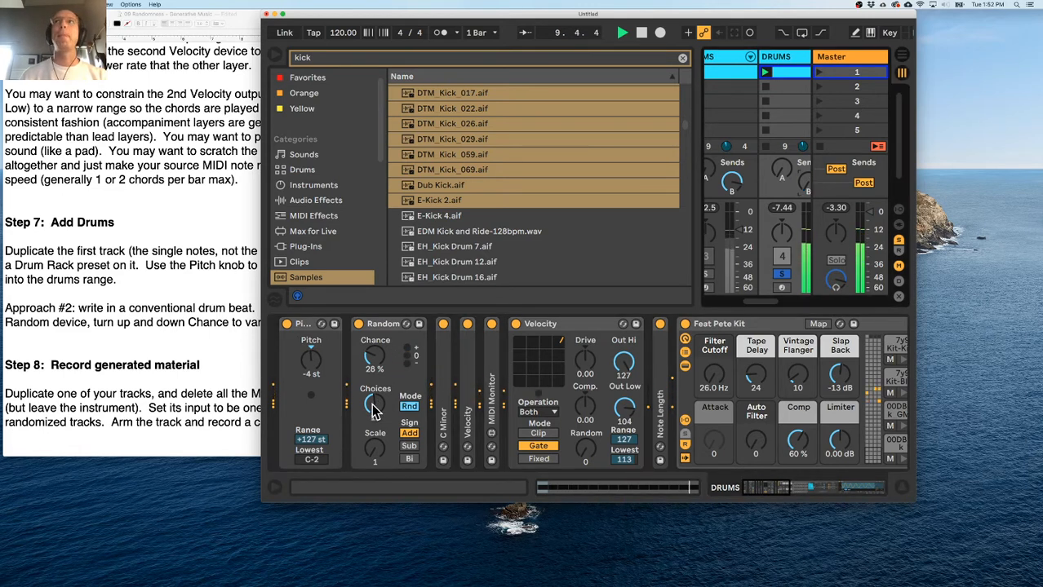
left_click_drag(377, 412, 377, 400)
left_click_drag(374, 406, 374, 390)
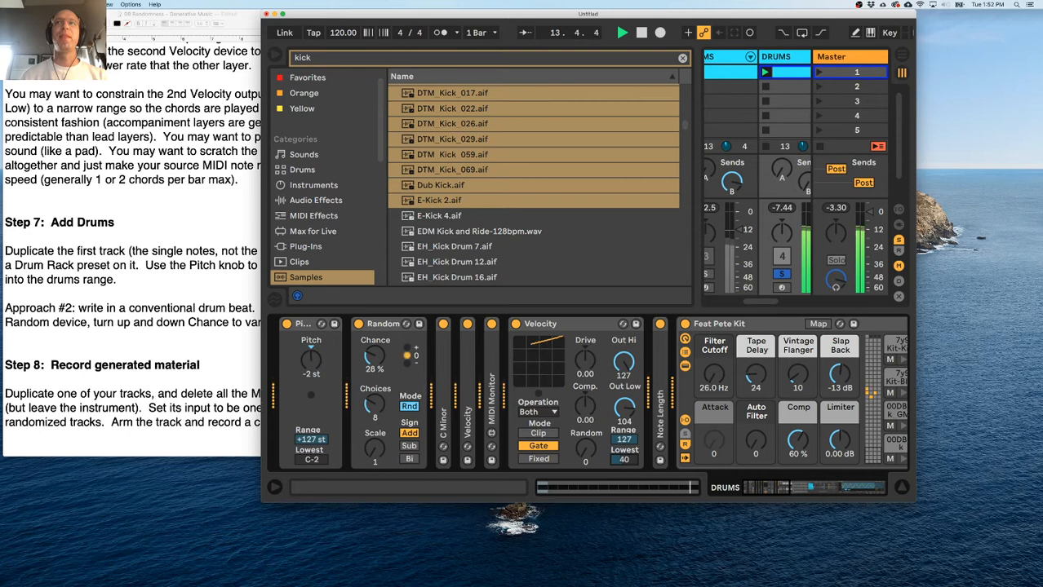
Set Random to 79% Chance and 24 Choices, the second Velocity's Lowest to 0, and Pitch to -57 st.
mouse_move(379, 358)
left_mouse_down()
mouse_move(379, 335)
mouse_move(372, 347)
left_mouse_up()
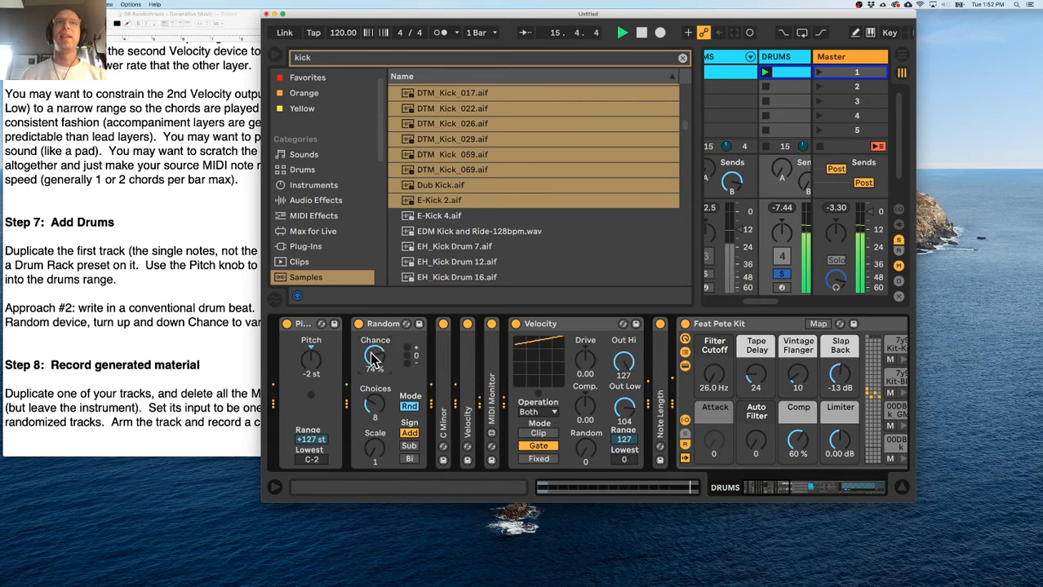
left_click_drag(374, 403, 375, 378)
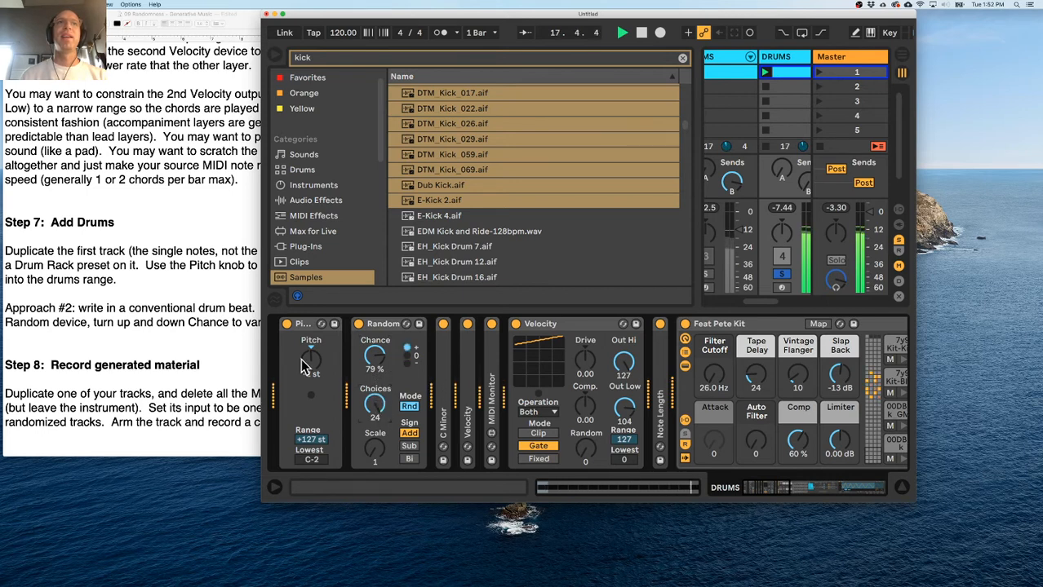
left_click_drag(311, 359, 311, 394)
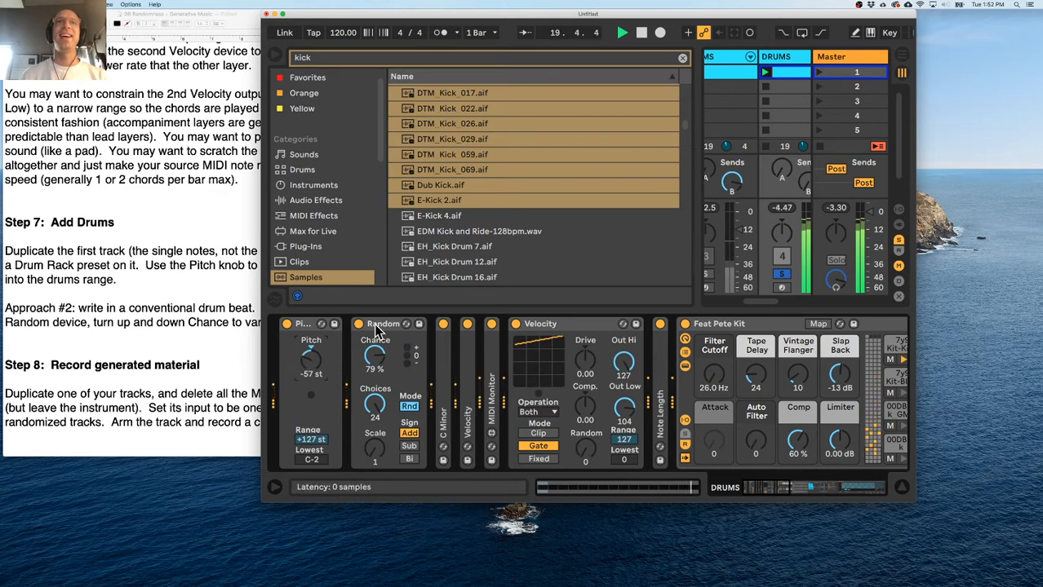
Unfold the Note Length device and display the drum rack's C1 to D#2 pads.
double_click(654, 369)
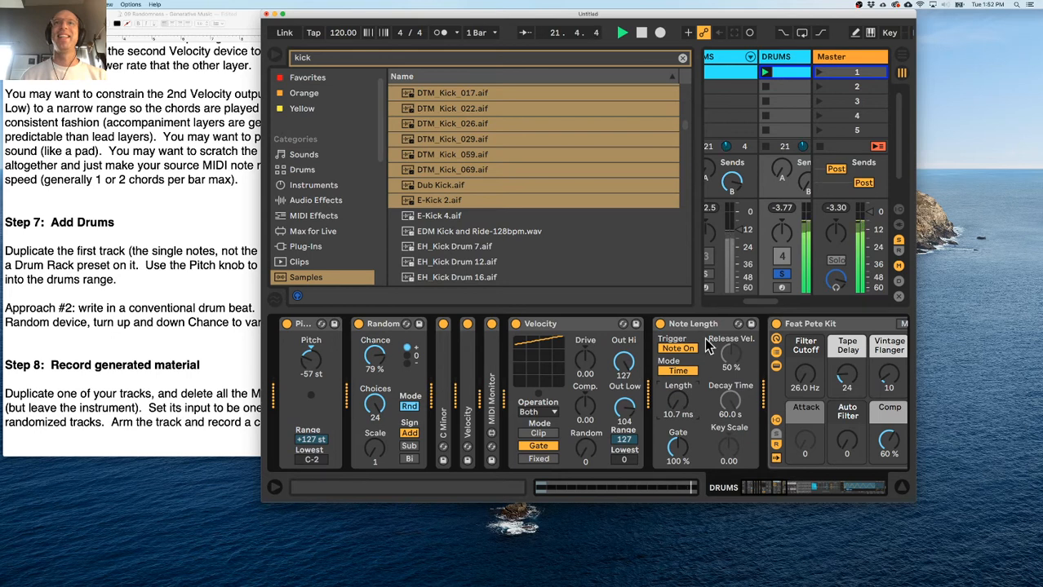
scroll(701, 351, "right", 5)
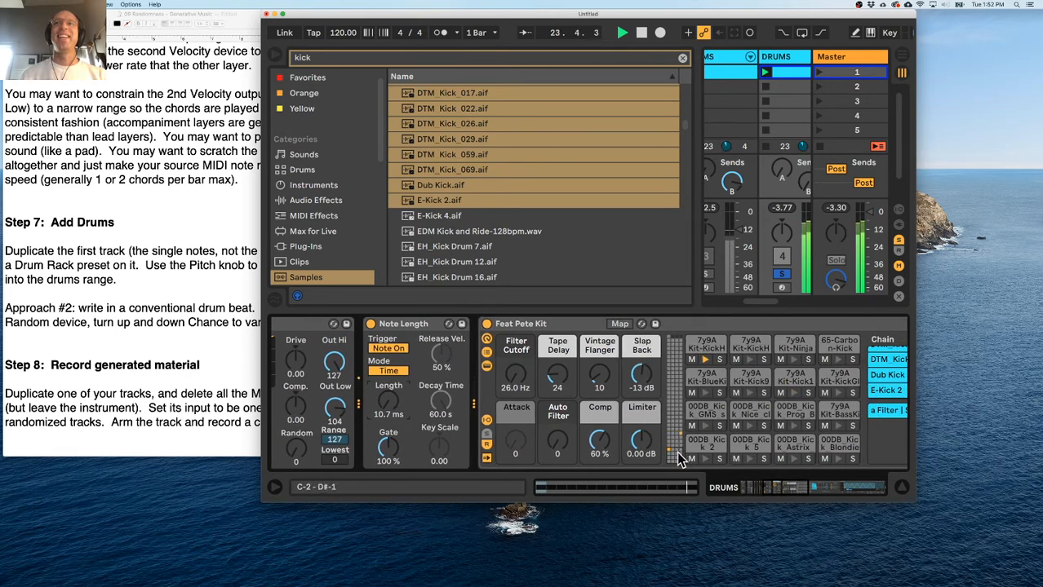
left_click(675, 440)
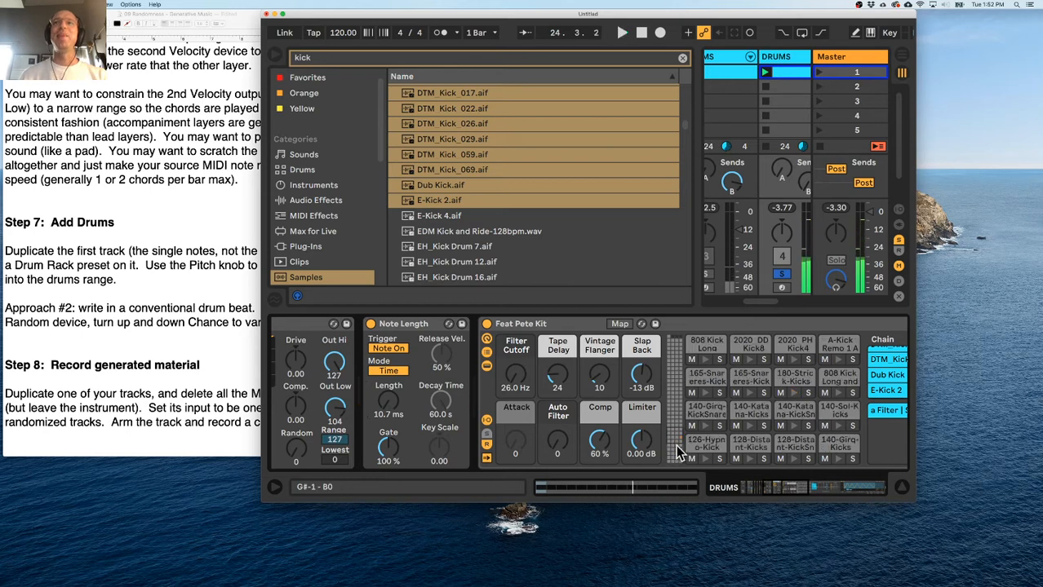
left_click_drag(678, 424, 670, 394)
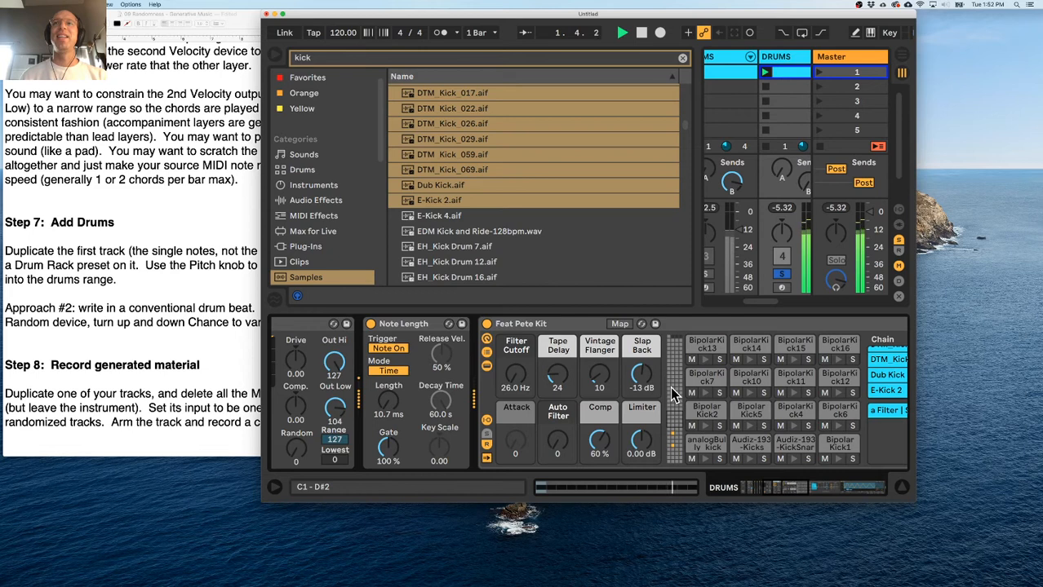
Set the duplicate track's Pitch device to +5 st and stop playback.
scroll(571, 396, "left", 5)
left_click_drag(310, 362, 309, 352)
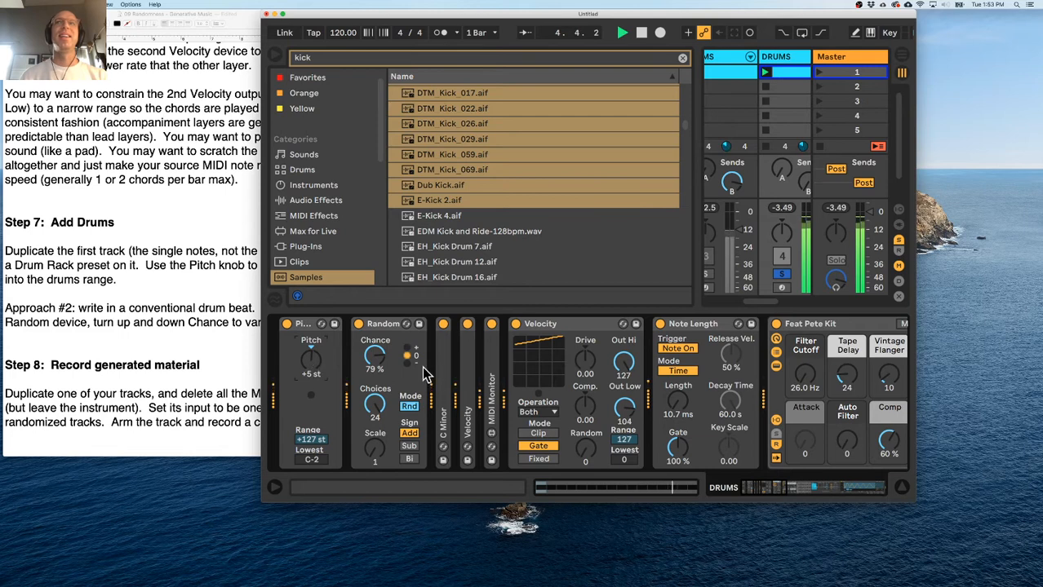
scroll(611, 388, "right", 5)
scroll(611, 383, "right", 2)
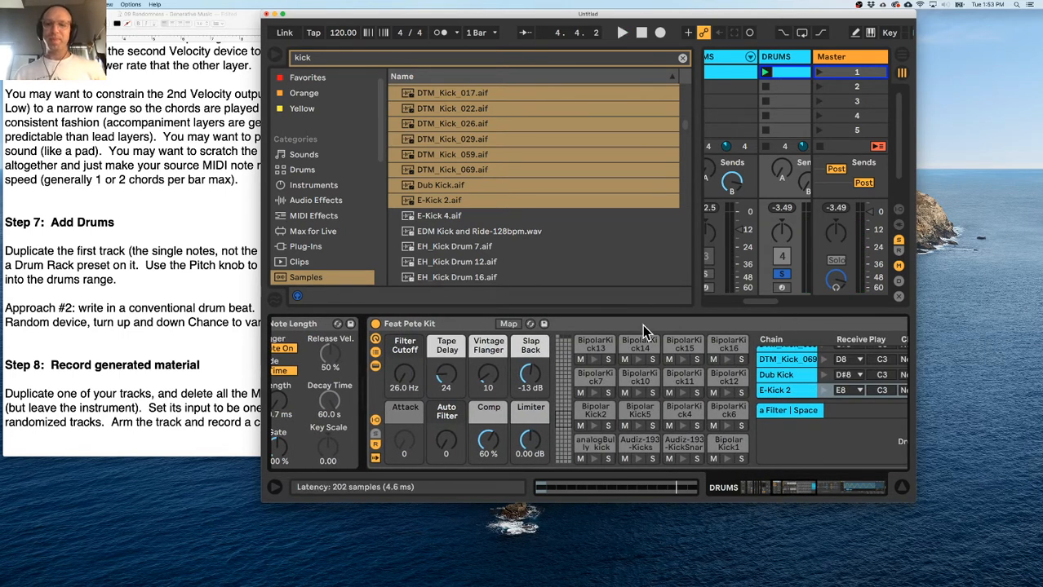
Audition the C1 to D#1 and G1 kick pads in the drum rack, and select the Audiz-193-KickSnar pad.
left_click(447, 322)
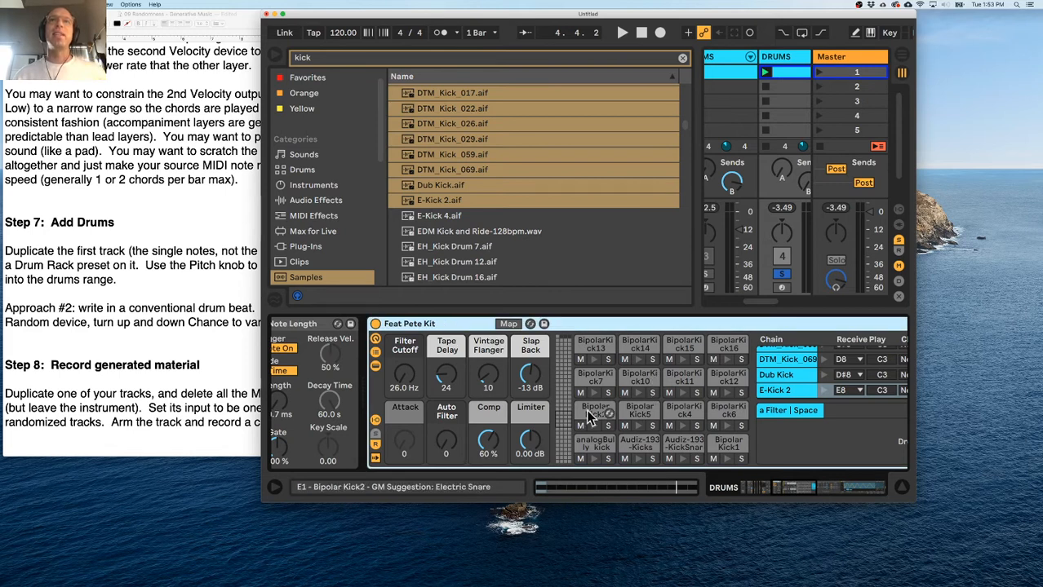
left_click(563, 450)
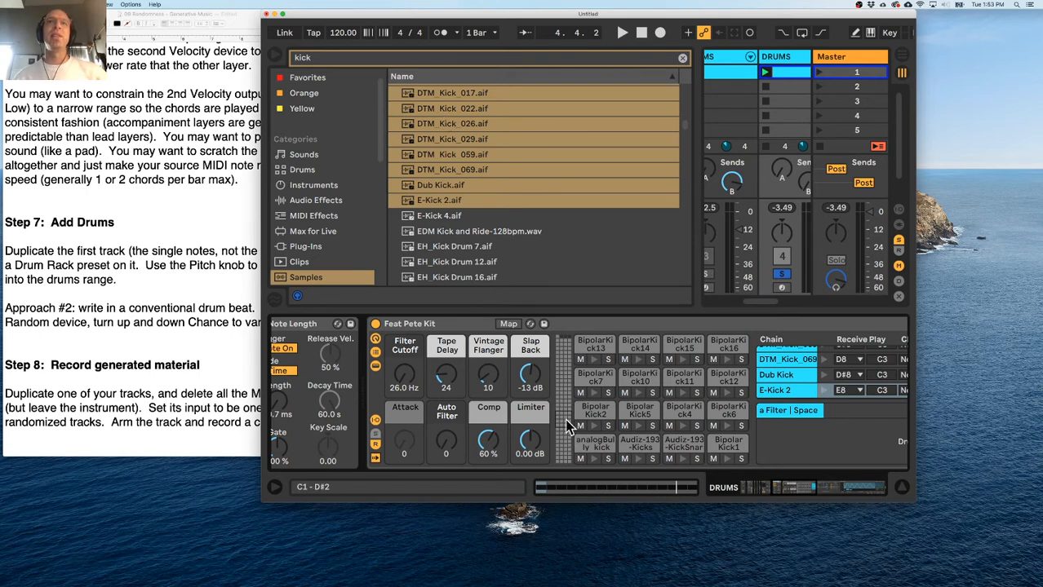
left_click(593, 457)
left_click(638, 461)
left_click(684, 459)
left_click(725, 459)
left_click(727, 422)
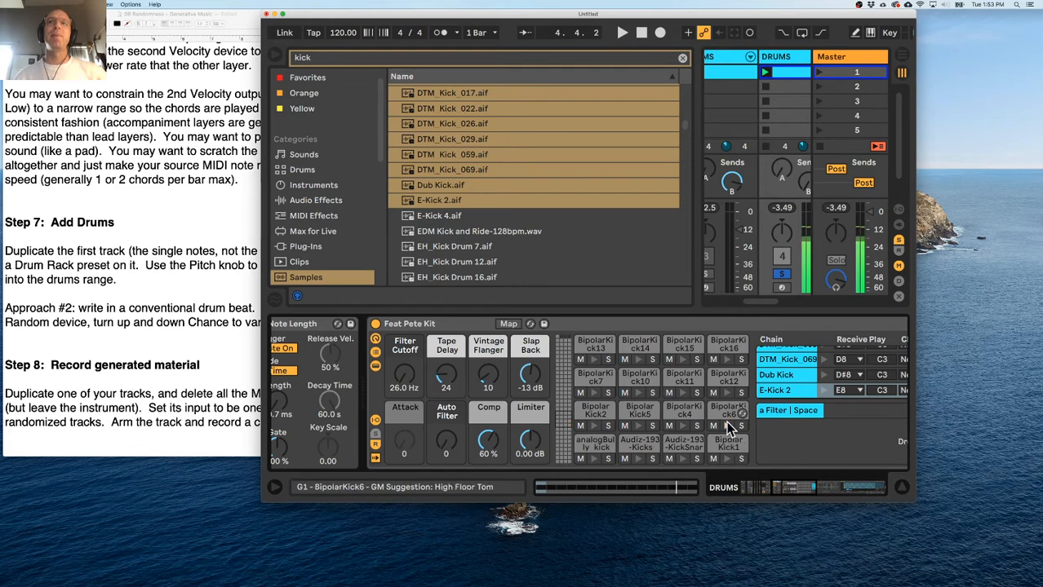
left_click(681, 445)
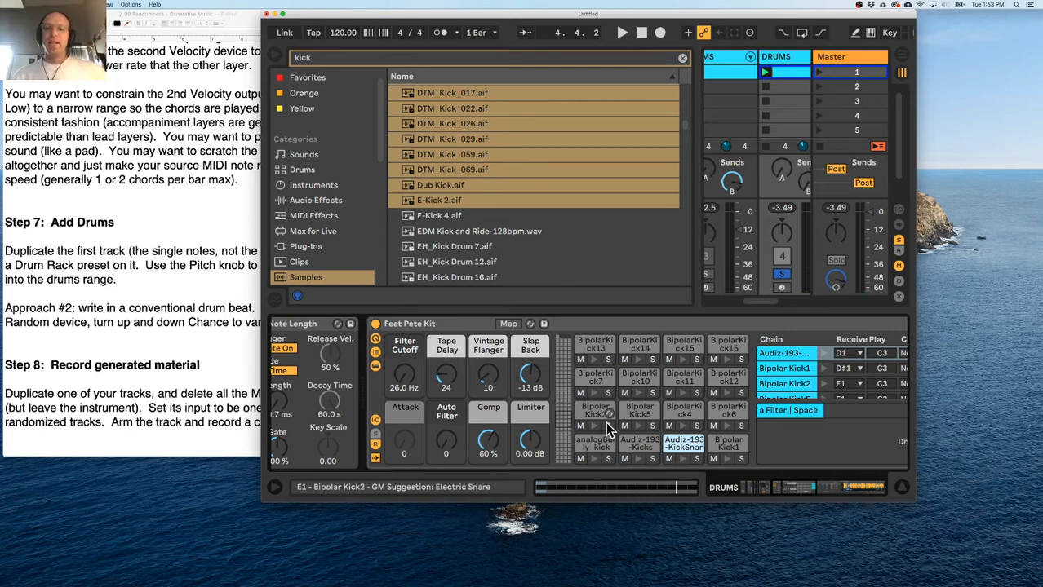
scroll(481, 372, "left", 5)
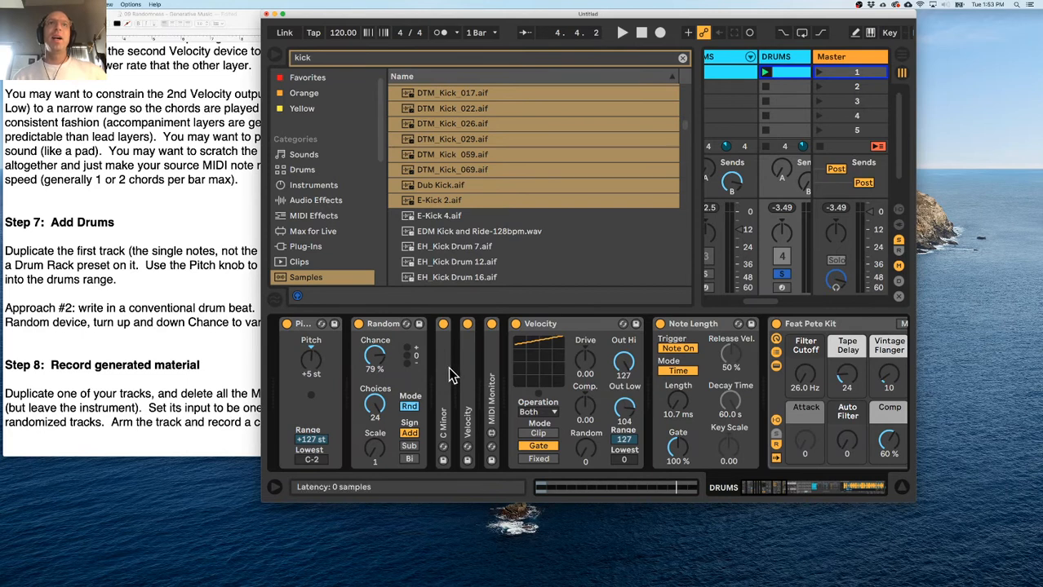
scroll(630, 352, "right", 8)
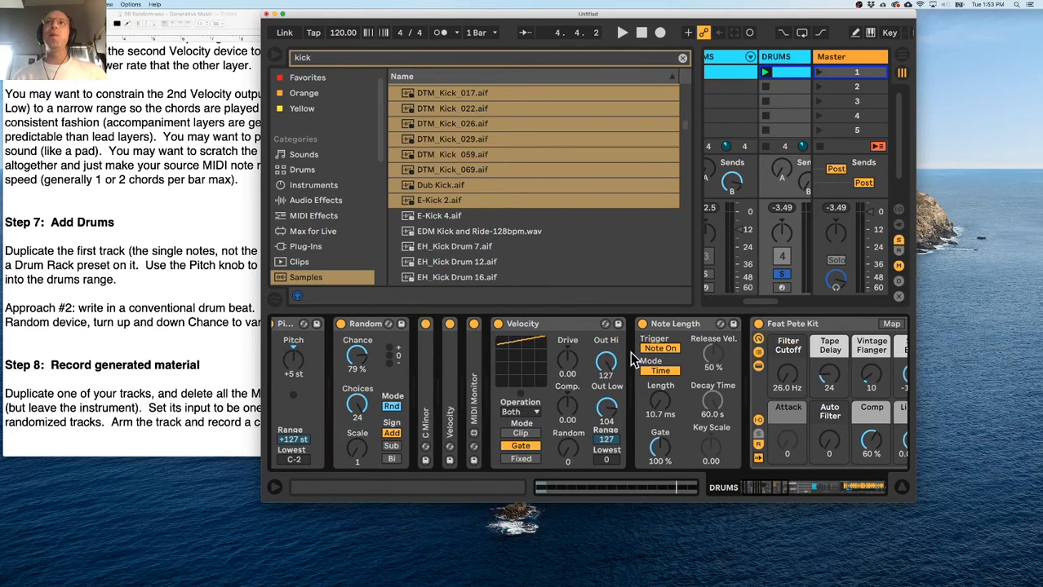
scroll(571, 367, "right", 6)
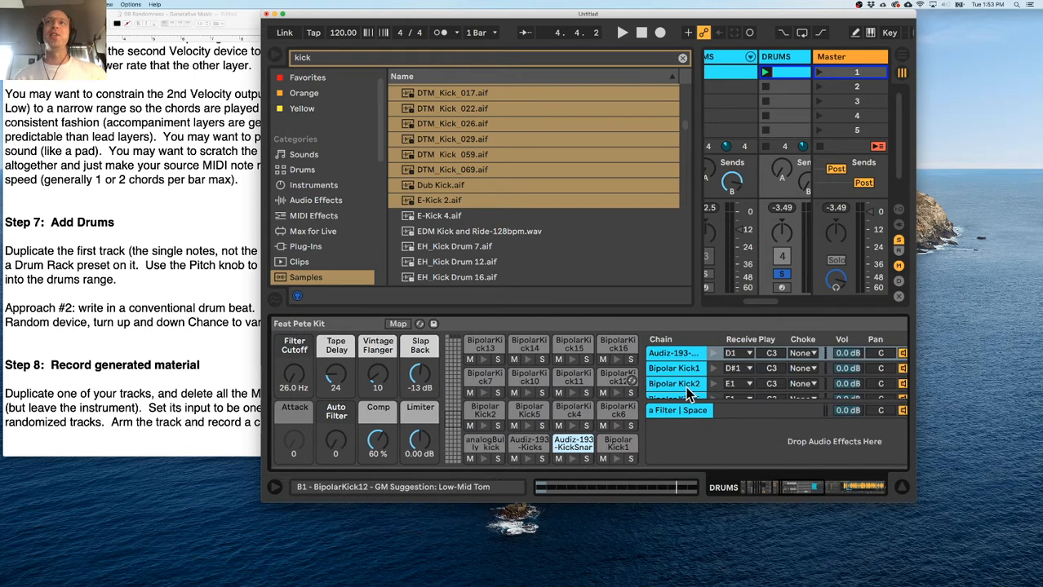
scroll(681, 386, "left", 8)
scroll(679, 383, "left", 10)
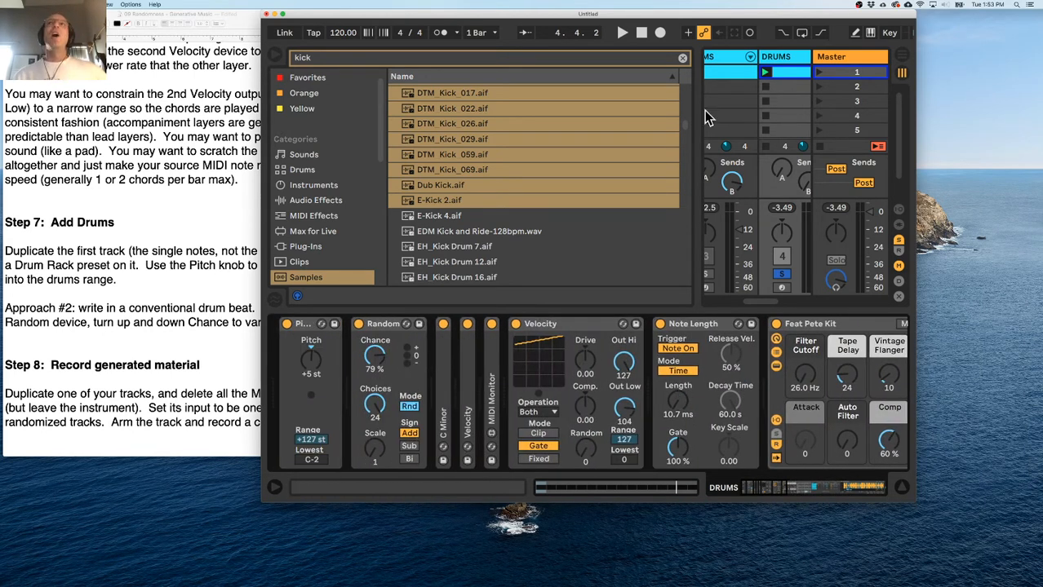
scroll(792, 80, "right", 3)
double_click(791, 87)
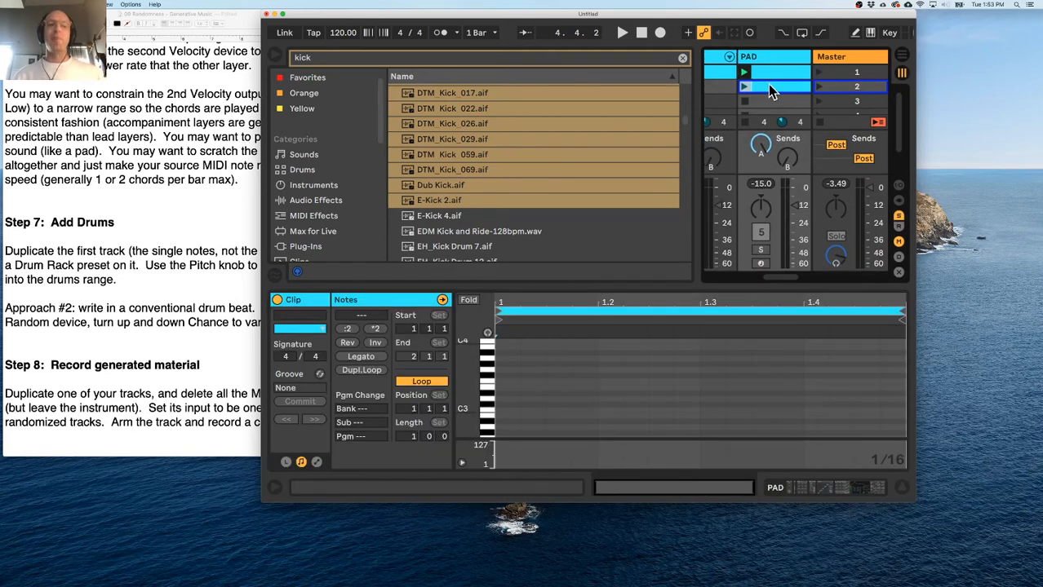
key("Delete")
scroll(714, 72, "left", 2)
left_click(694, 80)
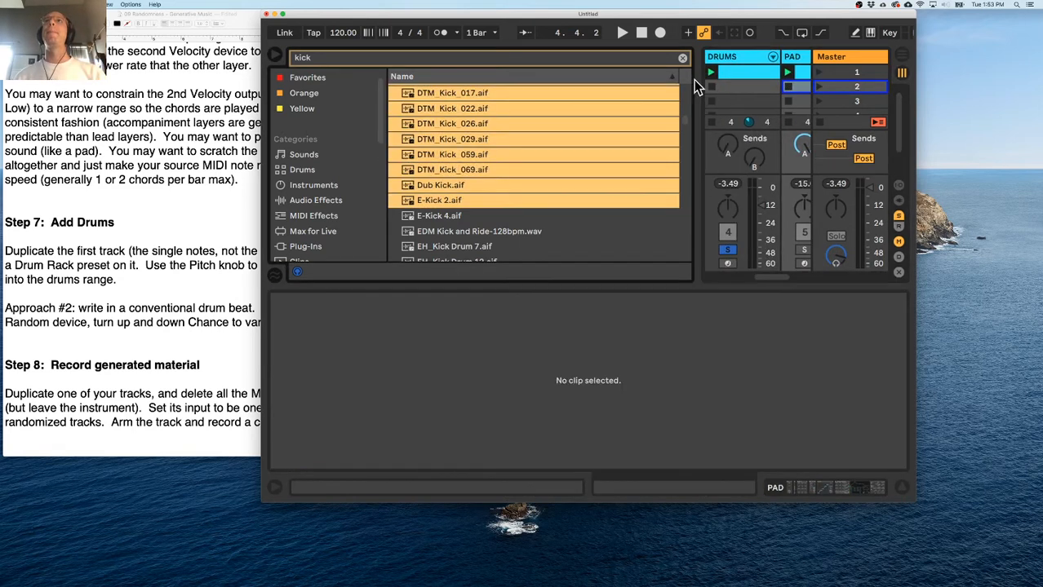
Delete the second DRUMS track's clip and create an empty MIDI clip in the first DRUMS track's second slot.
key("super+alt+b")
left_click(558, 72)
key("Delete")
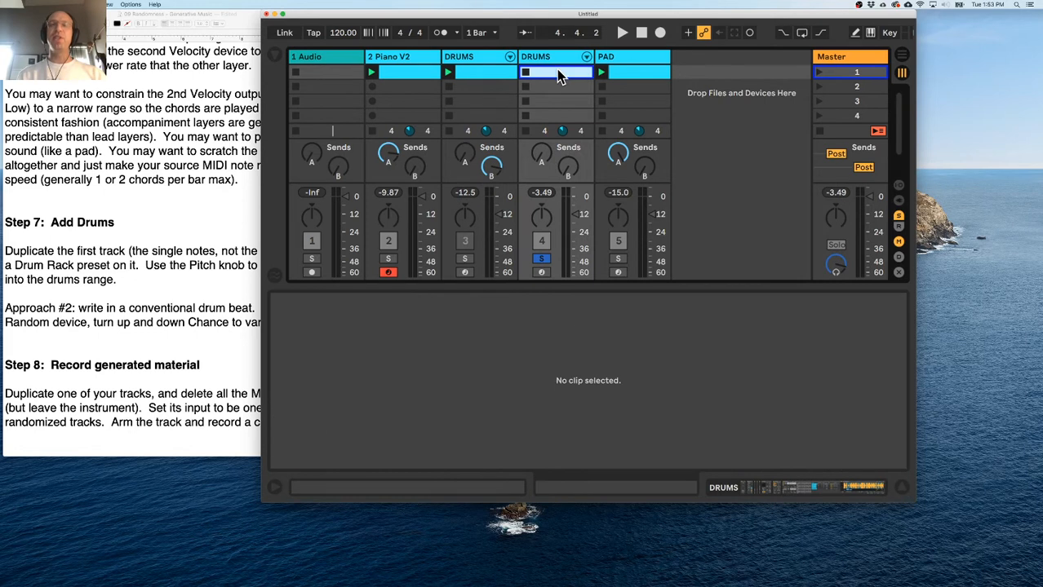
double_click(496, 88)
scroll(569, 390, "down", 2)
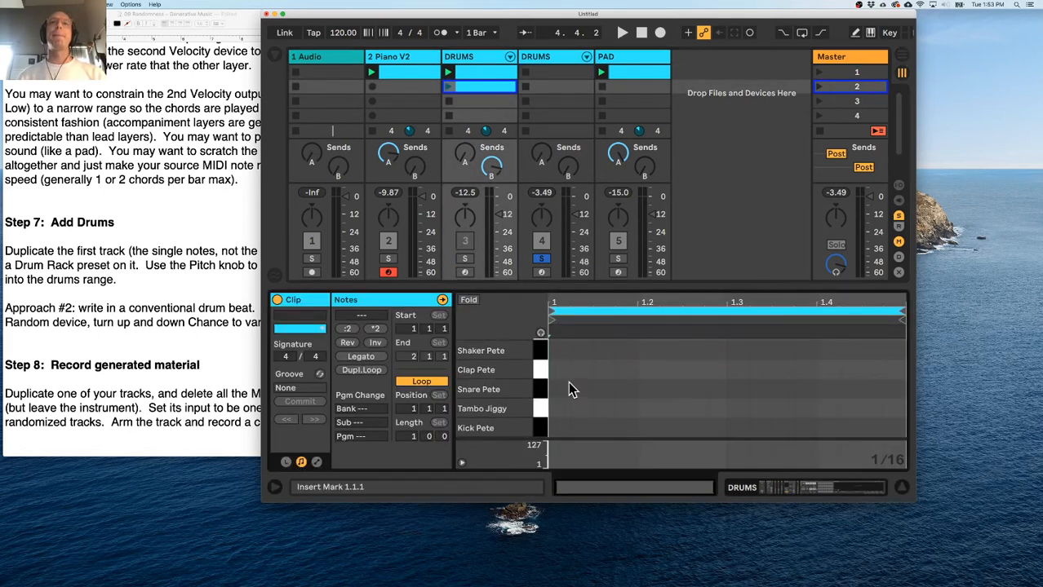
Add Kick Pete notes on beats 1 and 3 and Tambo Jiggy notes on beats 2 and 4.
double_click(558, 428)
double_click(648, 408)
double_click(736, 428)
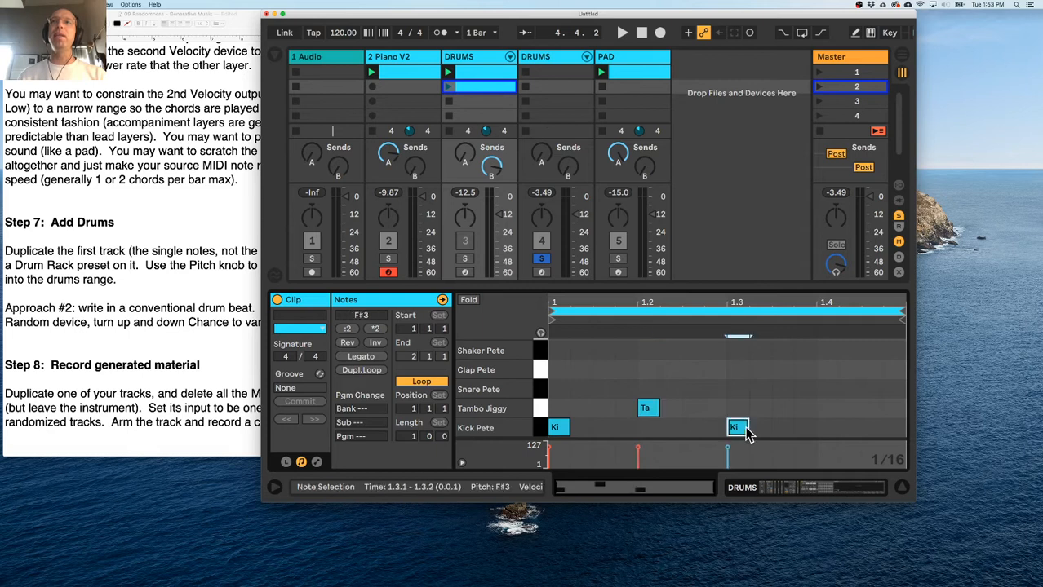
double_click(828, 409)
Fill the Shaker Pete row with sixteenth notes across the whole bar by duplicating a two-note selection.
double_click(560, 352)
double_click(578, 351)
left_click_drag(601, 353, 556, 348)
key("super+d")
key("super+d")
key("super+d")
key("super+d")
key("super+d")
key("super+d")
key("super+d")
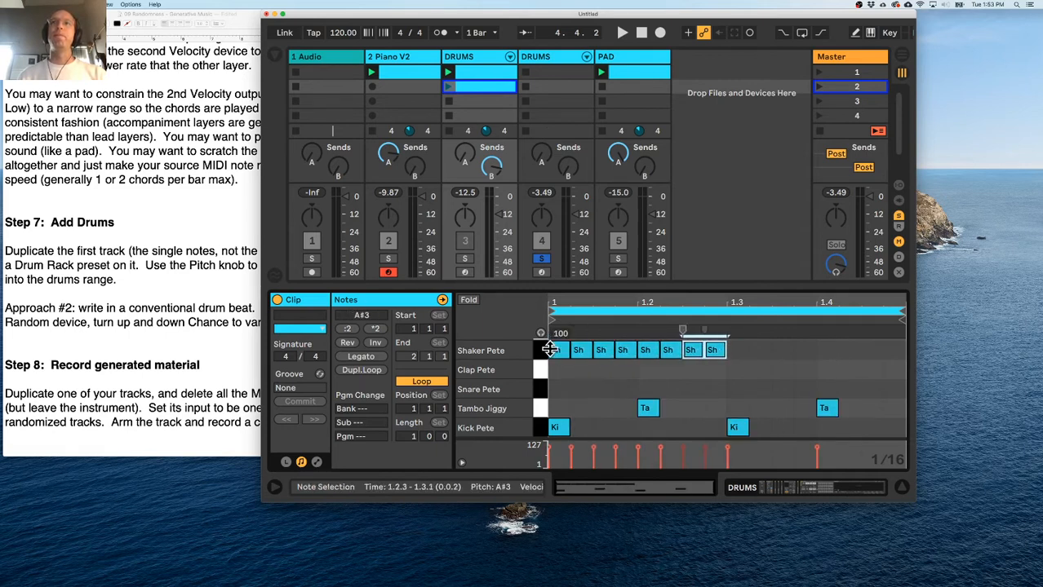
Add Kick Pete notes on the bar's last two sixteenths, move the beat 3 kick two sixteenths later, and launch the clip.
double_click(869, 428)
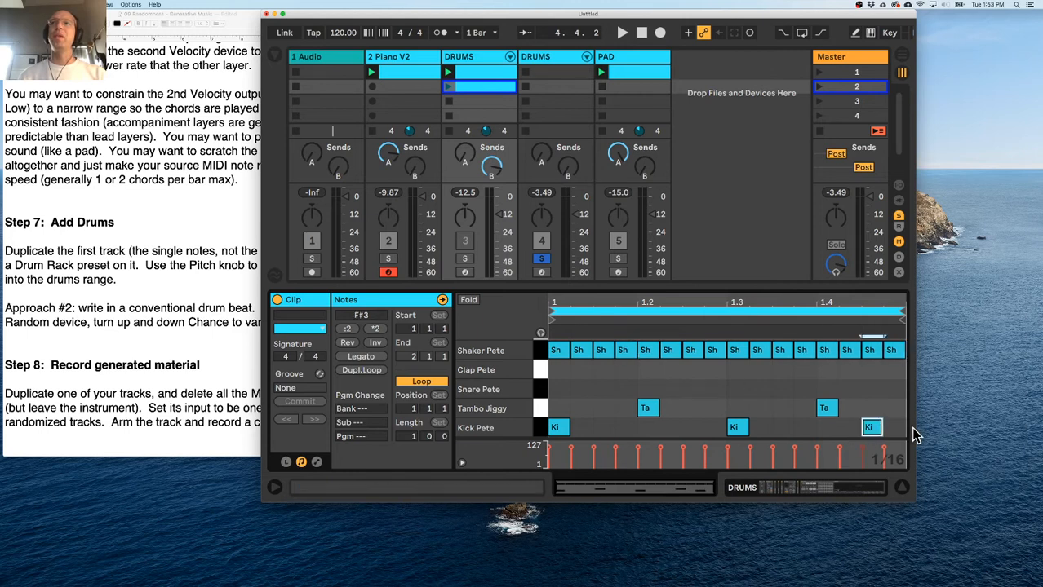
double_click(891, 428)
left_click_drag(737, 429, 784, 429)
left_click(447, 87)
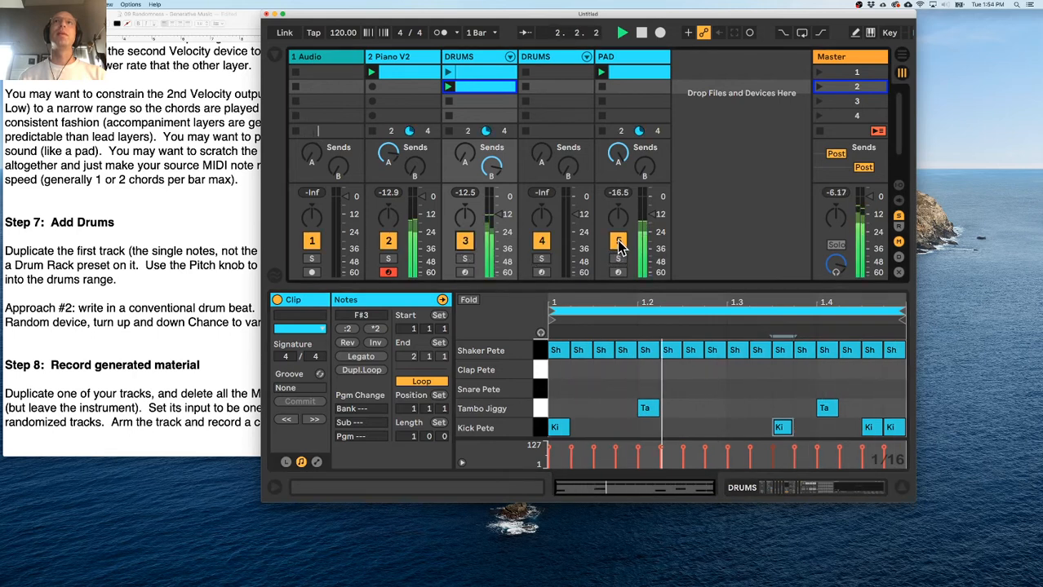
Set Random's Chance to 0.0% on the first DRUMS track and turn its Send B down to minimum.
double_click(474, 56)
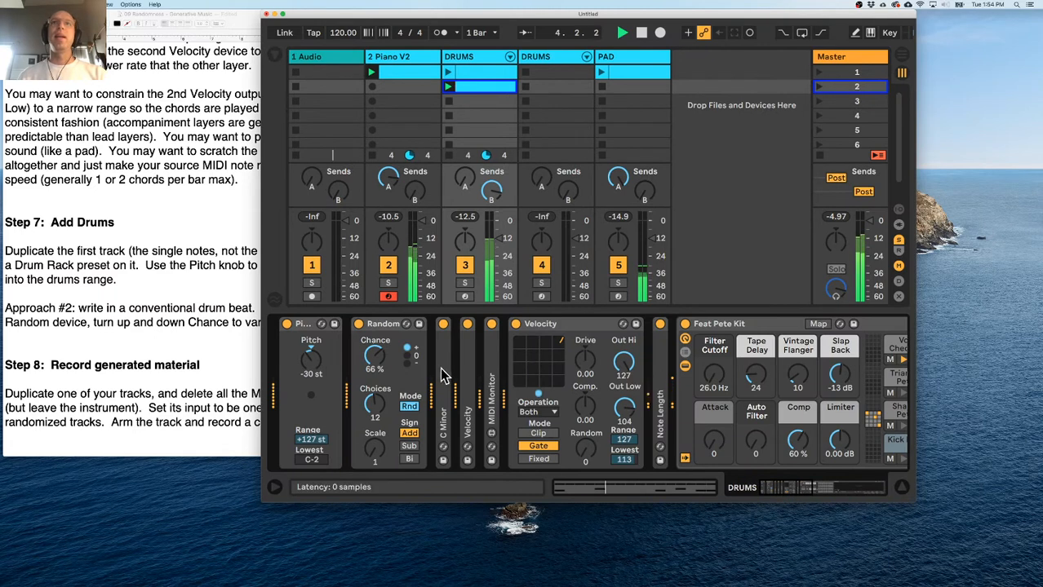
left_click_drag(375, 356, 374, 408)
scroll(642, 374, "right", 5)
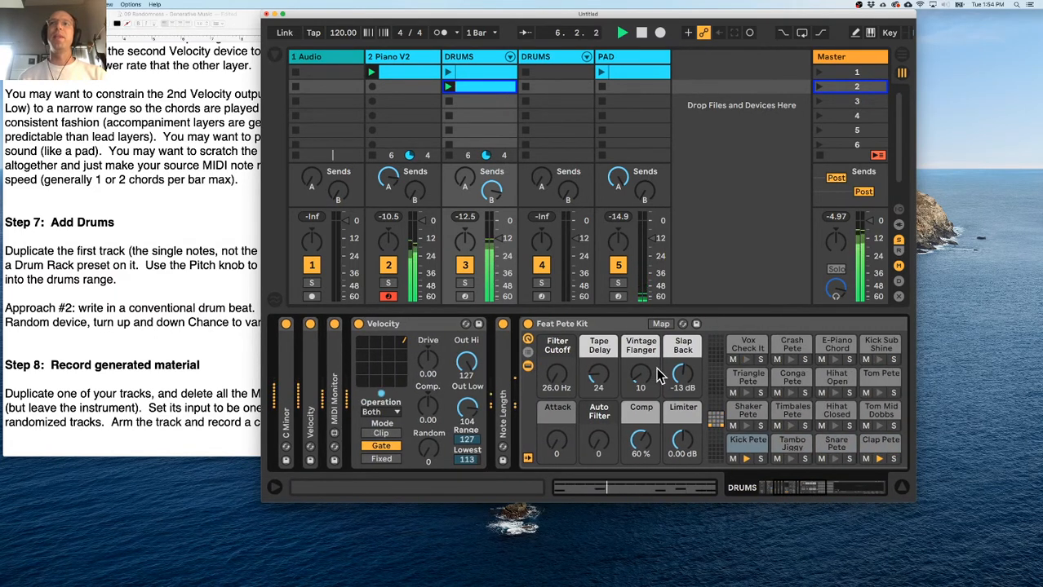
double_click(499, 190)
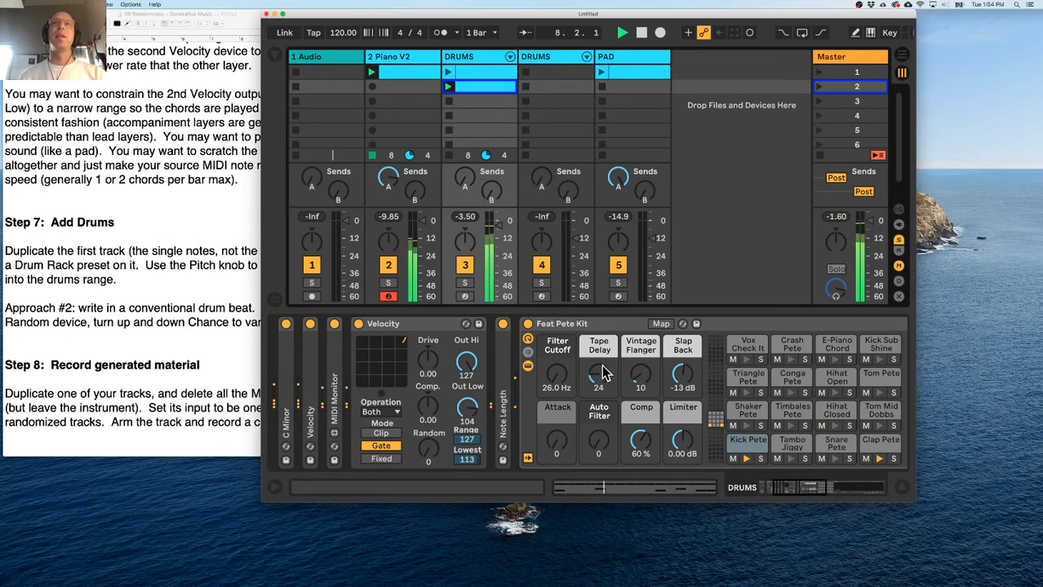
Turn off both Velocity devices on the first DRUMS track.
scroll(461, 361, "left", 5)
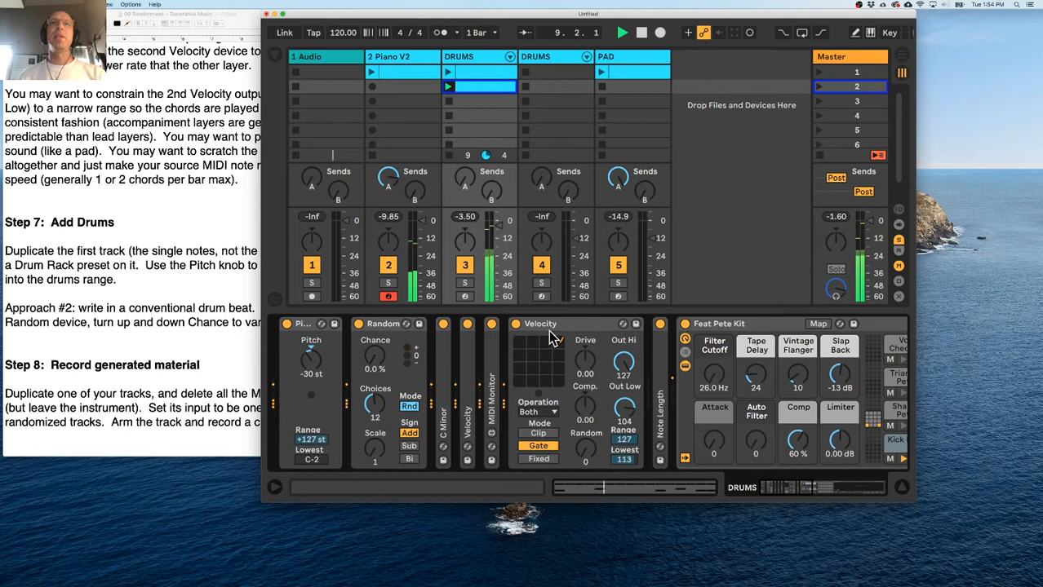
left_click(516, 324)
left_click(467, 324)
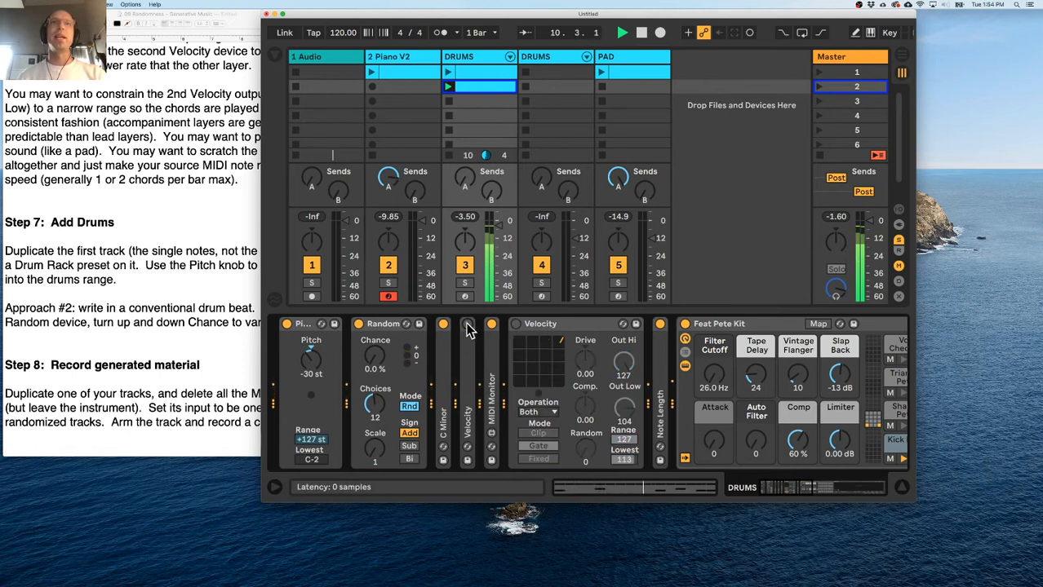
Turn on note preview in the beat clip, move the Shaker Pete notes up to the Triangle Pete row (D4), and start playback.
double_click(484, 87)
mouse_move(557, 350)
left_mouse_down()
mouse_move(561, 370)
mouse_move(558, 352)
left_mouse_up()
left_click(541, 333)
scroll(555, 382, "up", 3)
mouse_move(555, 399)
left_mouse_down()
mouse_move(555, 345)
mouse_move(560, 412)
left_mouse_up()
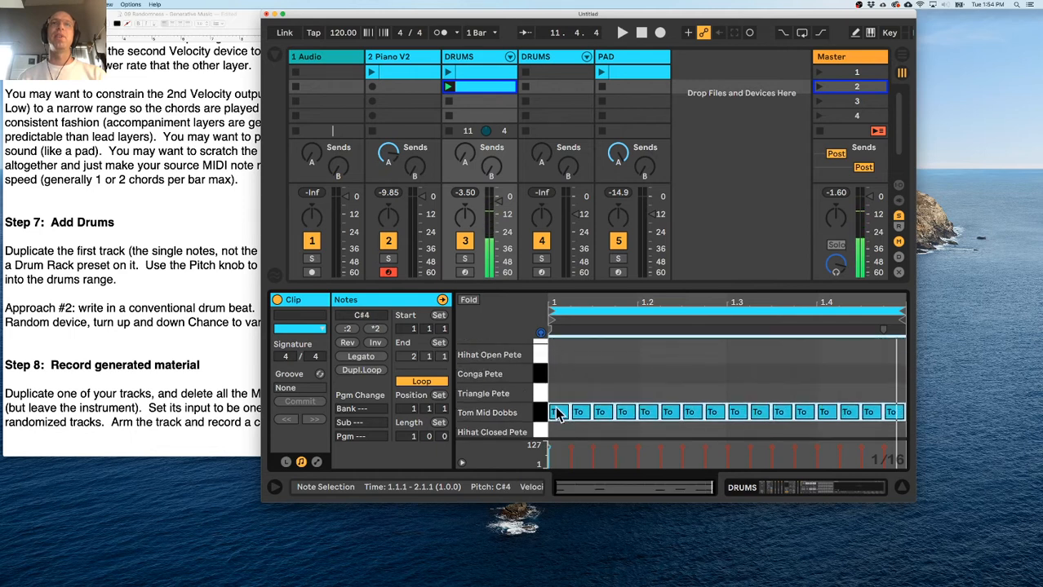
key("space")
scroll(605, 400, "down", 3)
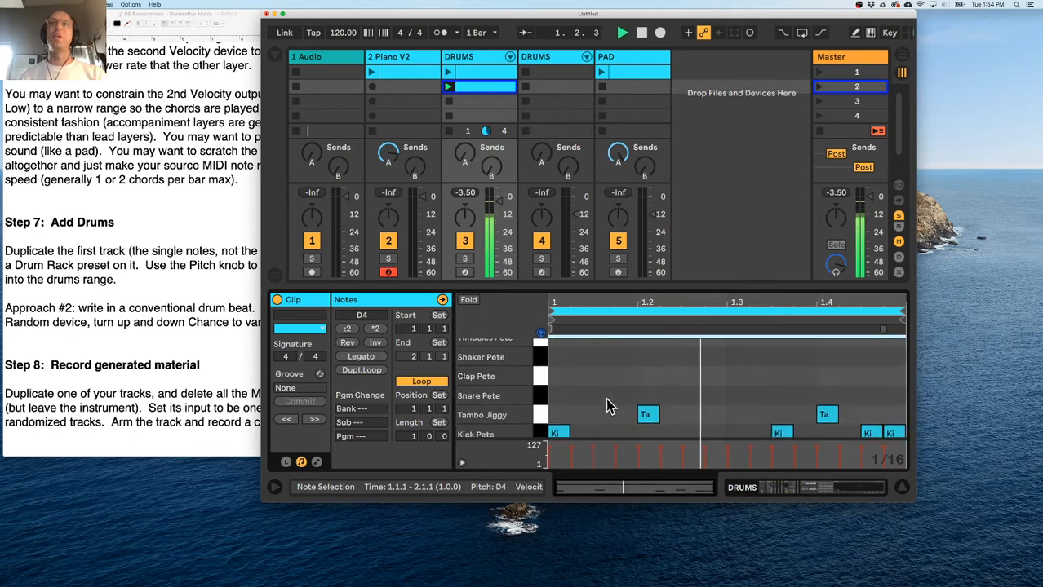
Stop playback, move both Tambo Jiggy notes up to the Snare Pete row, and play the beat again.
key("space")
left_click(646, 407)
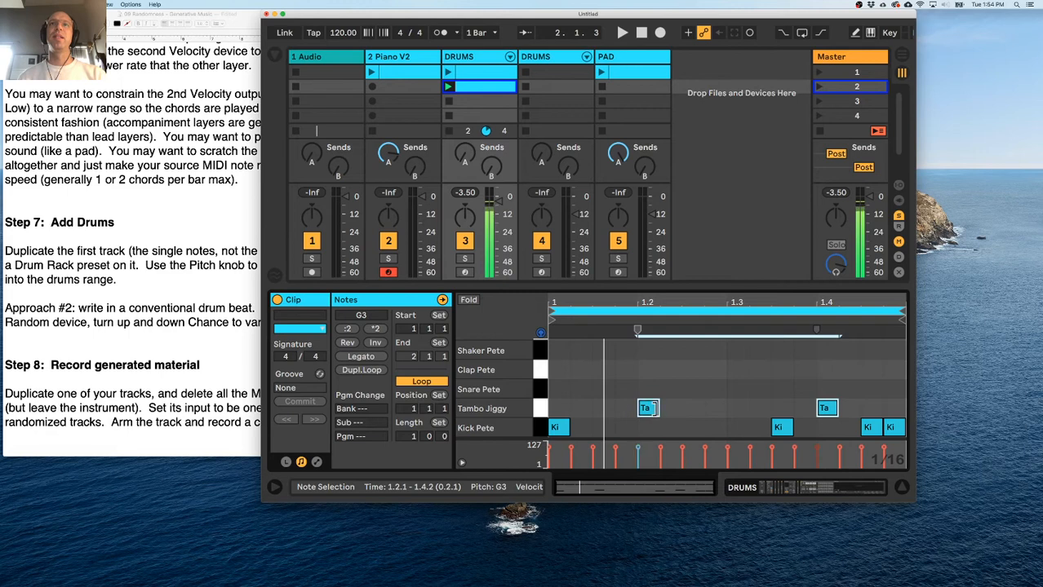
left_click_drag(649, 414, 649, 402)
key("space")
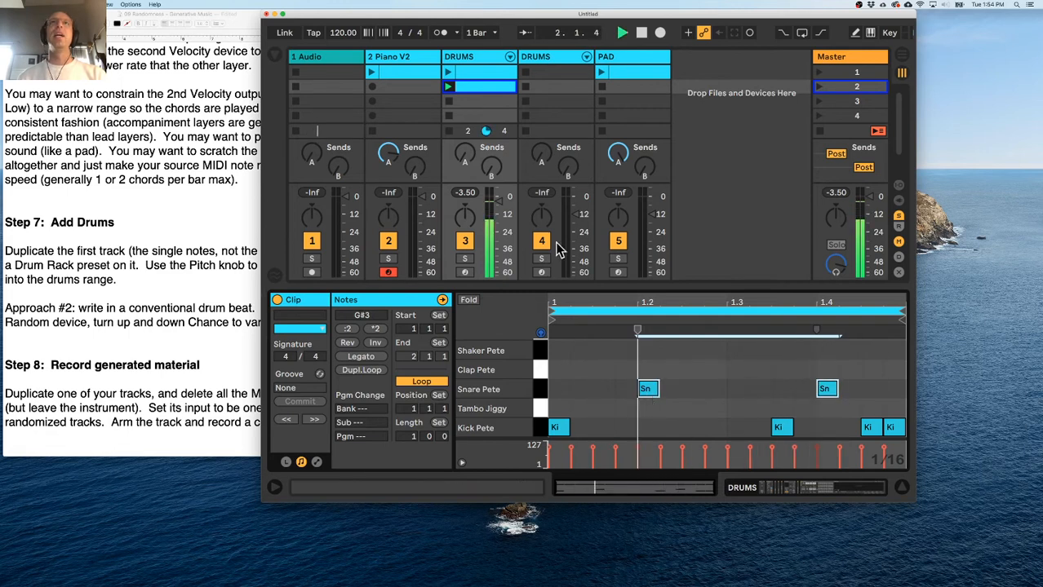
Set Random's Choices to 5 on the first DRUMS track, then raise its Chance briefly and lower it to 0.8%.
left_click(474, 57)
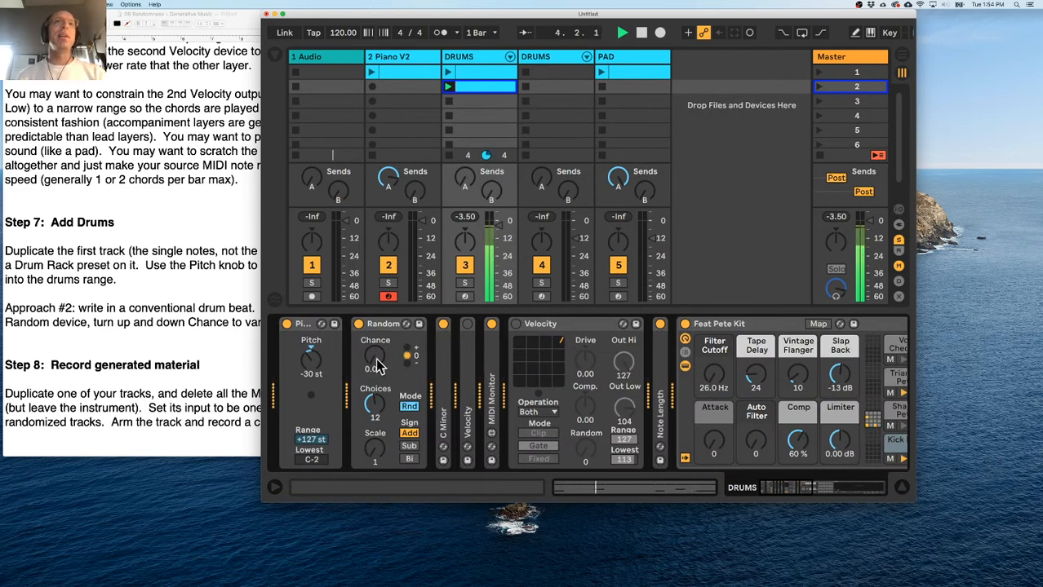
left_click_drag(374, 403, 373, 426)
left_click_drag(374, 357, 375, 285)
mouse_move(374, 356)
left_mouse_down()
mouse_move(374, 384)
mouse_move(374, 371)
left_mouse_up()
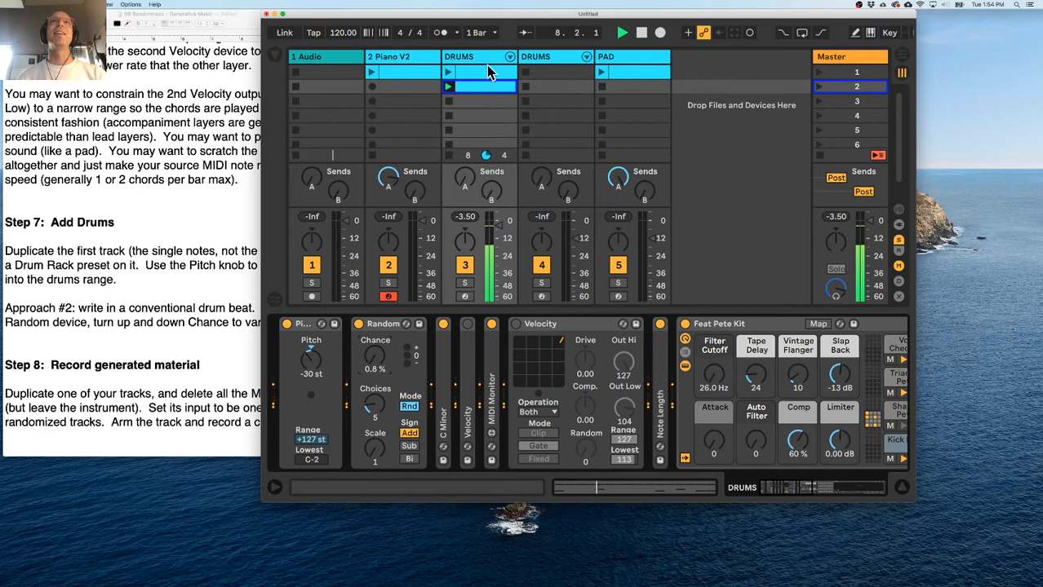
Remove the Vox Check It Out sample from the drum rack's C2 pad.
scroll(893, 369, "right", 3)
left_click(839, 349)
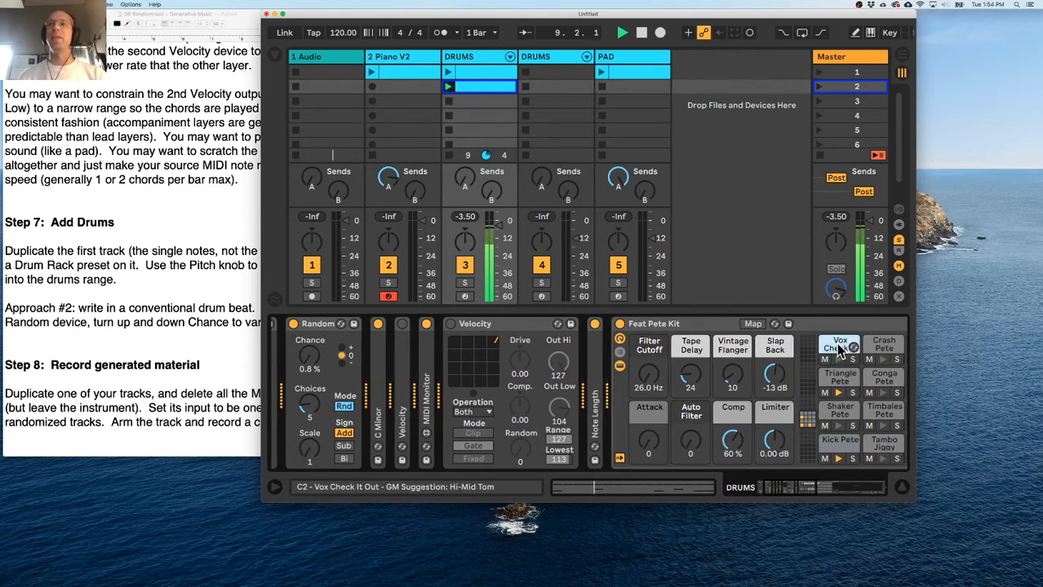
scroll(371, 395, "left", 3)
Vary Random's Chance through 47% and 87% during playback, return it to 0.0%, and stop playback.
left_click_drag(374, 356, 375, 383)
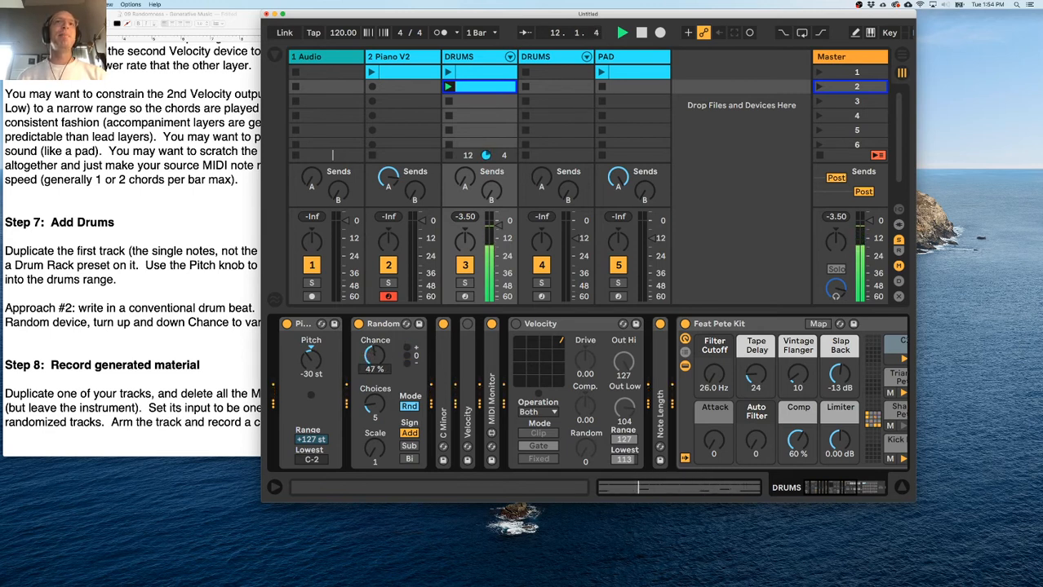
left_click_drag(374, 356, 374, 314)
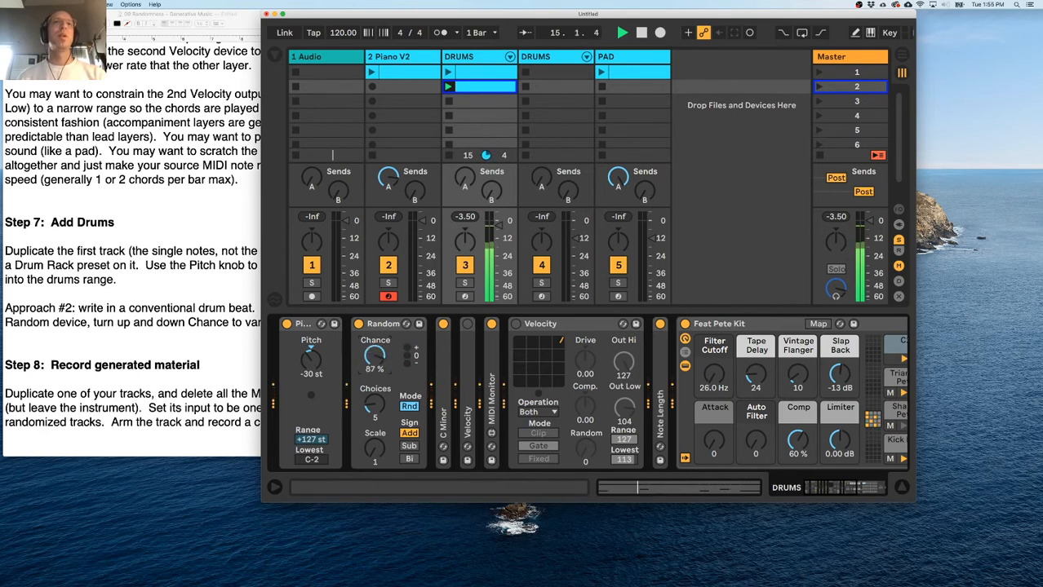
left_click_drag(375, 356, 374, 385)
key("space")
Show the beat clip's notes, then switch to the notes document and read Step 8 and the challenge.
double_click(492, 87)
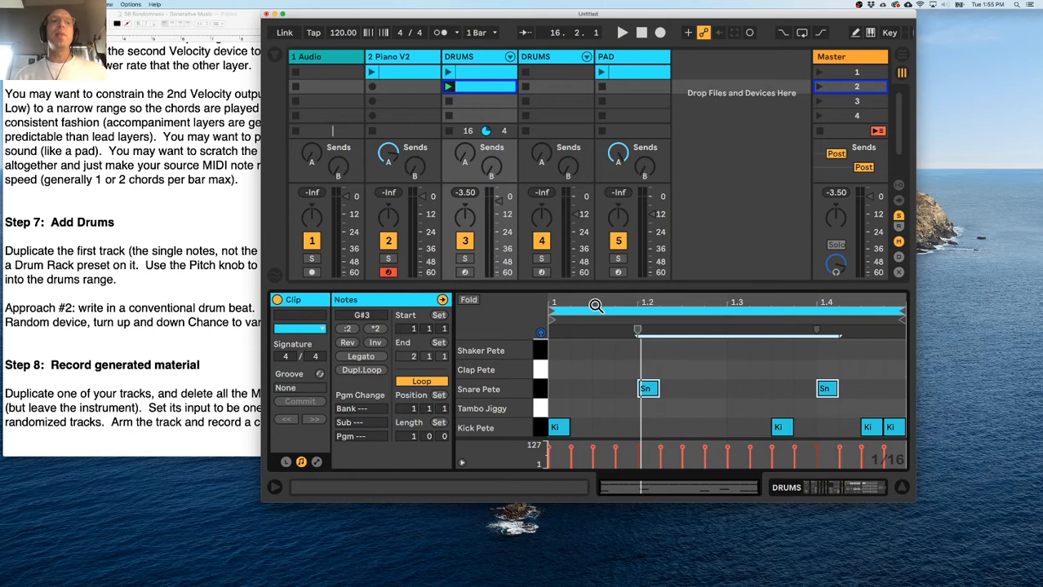
left_click(162, 314)
scroll(162, 315, "down", 5)
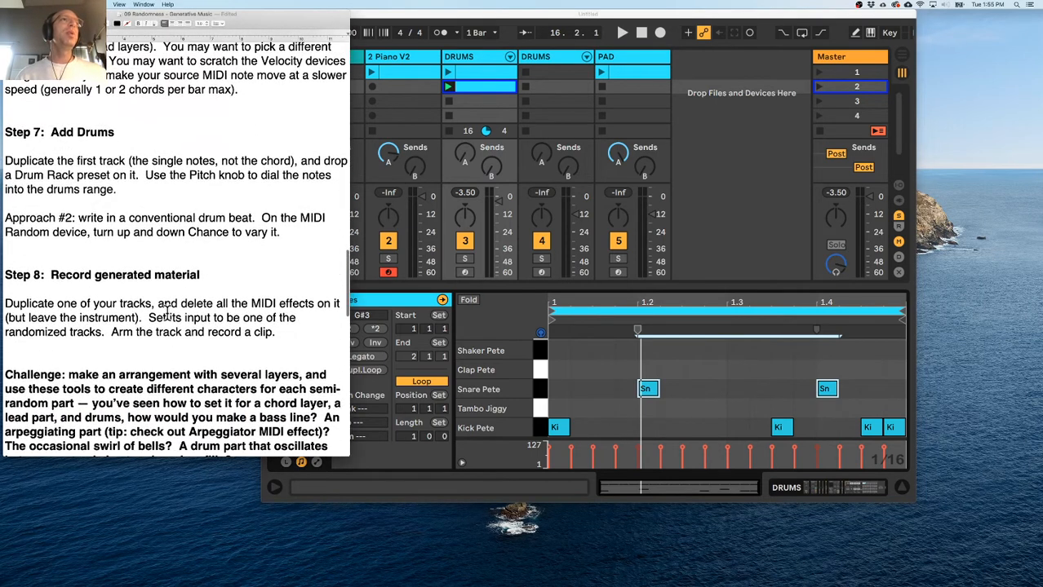
Switch back to Ableton Live and duplicate the first DRUMS track.
left_click(540, 155)
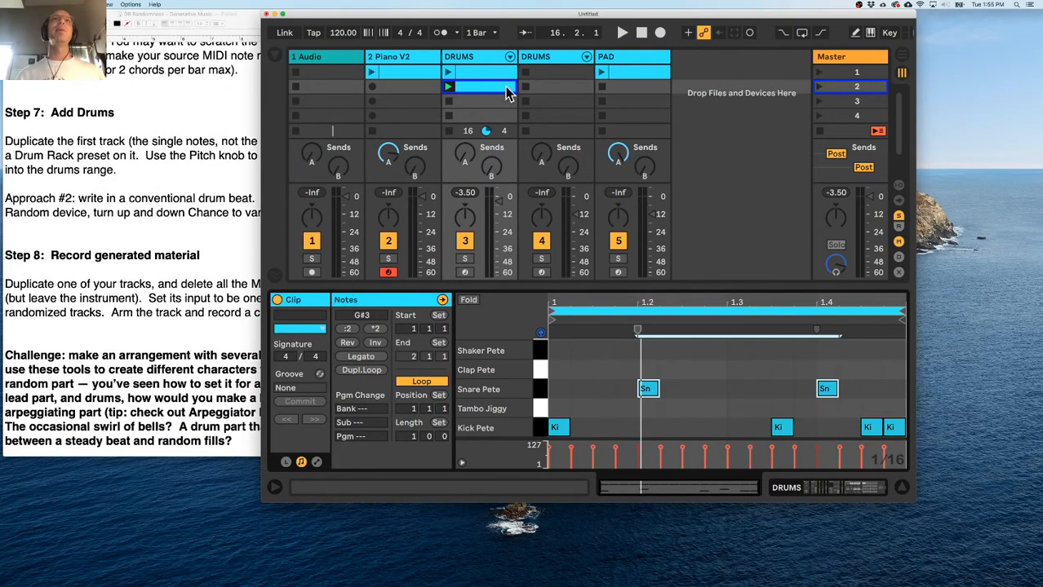
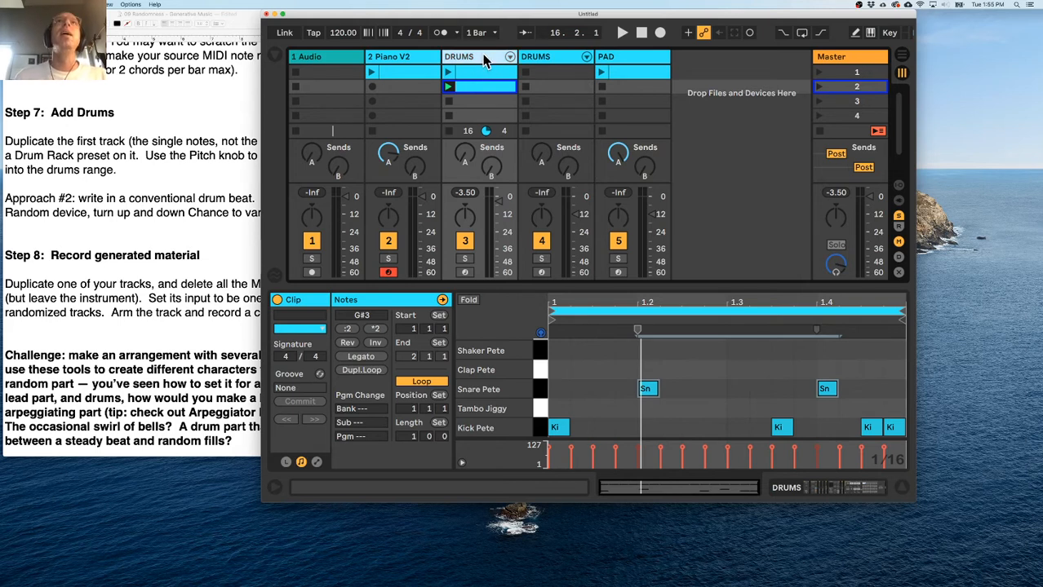
key("super+d")
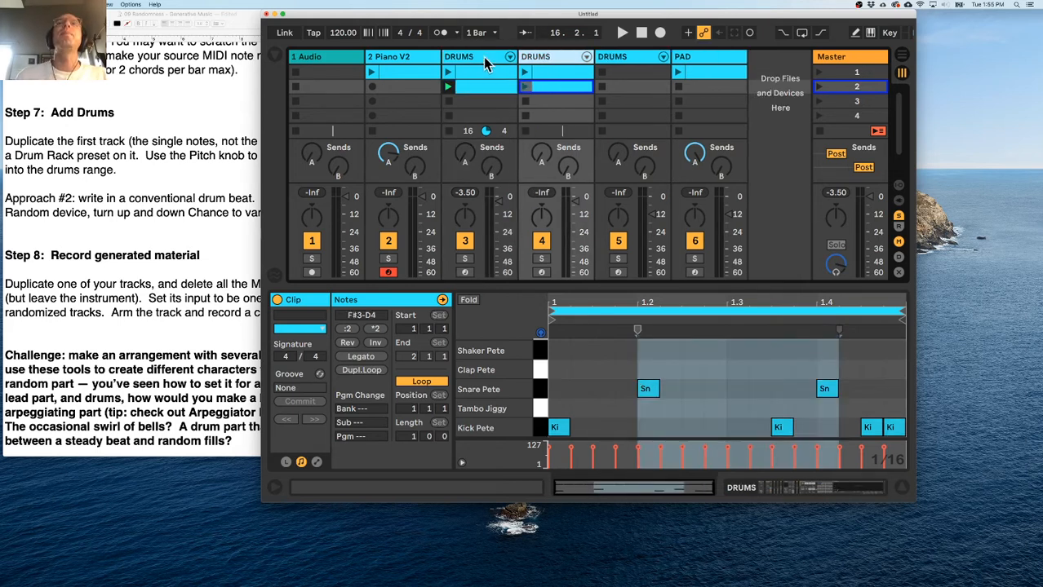
left_click(547, 72, "shift")
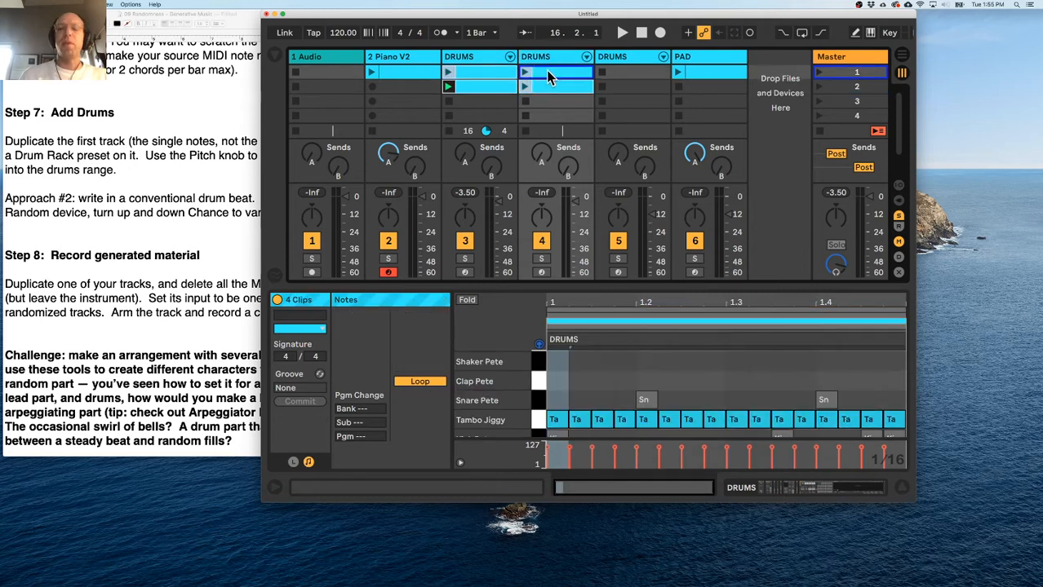
key("Delete")
key("super+z")
Delete both clips from the duplicated DRUMS track.
left_click(563, 86)
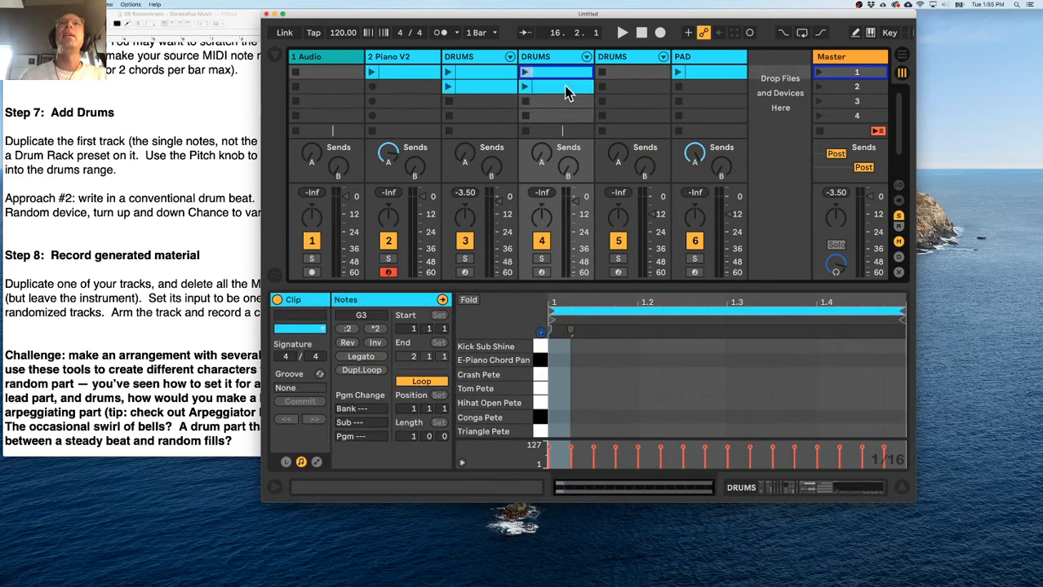
key("Delete")
left_click(549, 74)
key("Delete")
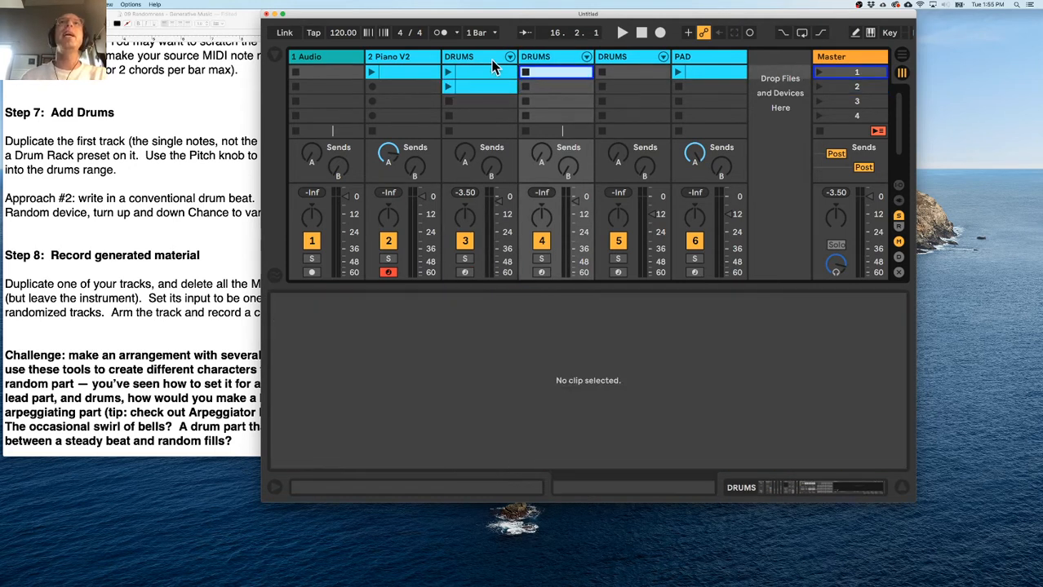
Delete all the MIDI effects from the duplicated DRUMS track, from Pitch through Note Length, keeping only the Feat Pete Kit drum rack.
left_click(488, 59)
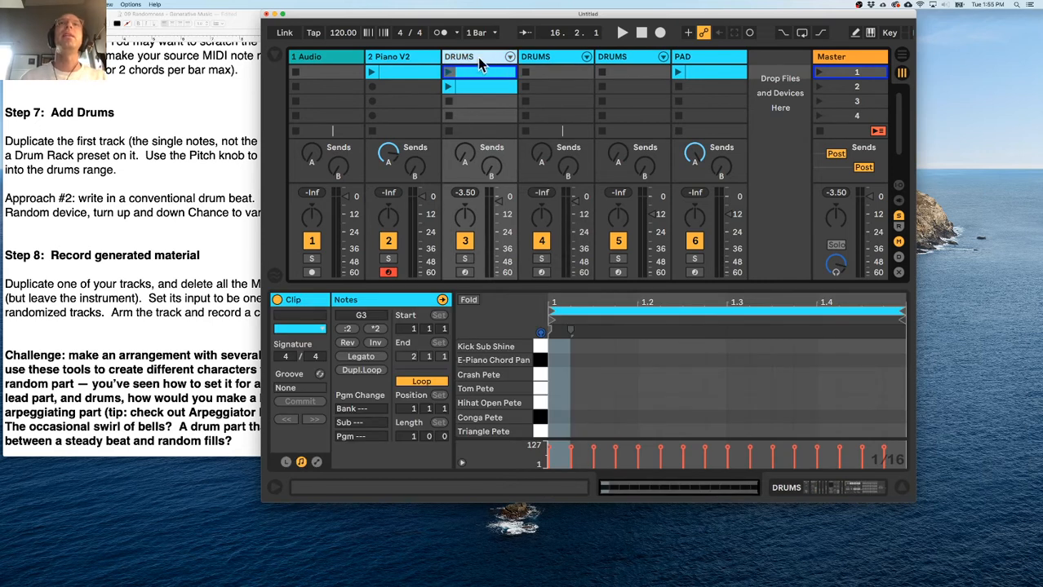
left_click(547, 58)
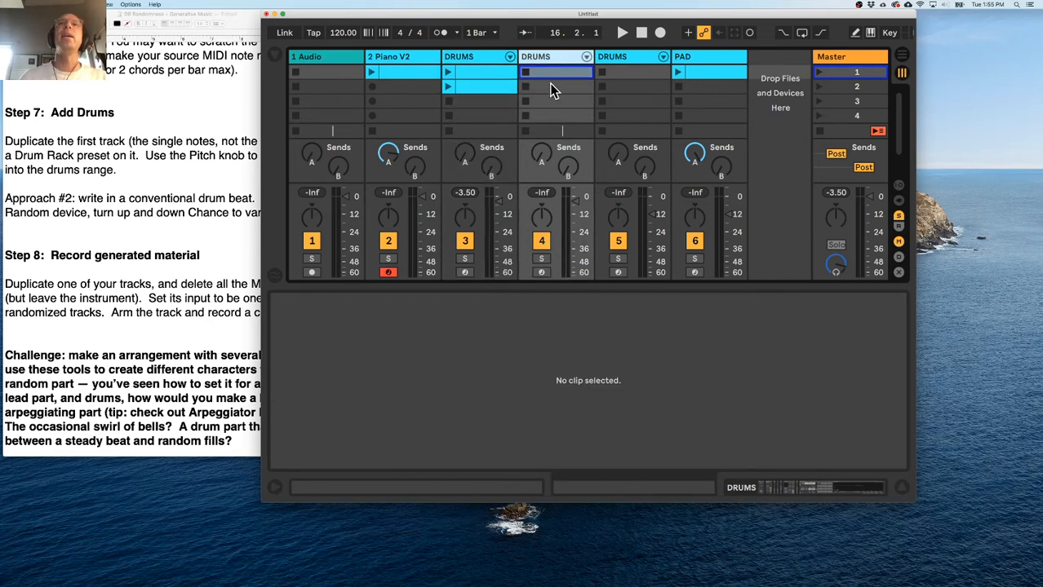
double_click(551, 62)
left_click(311, 327)
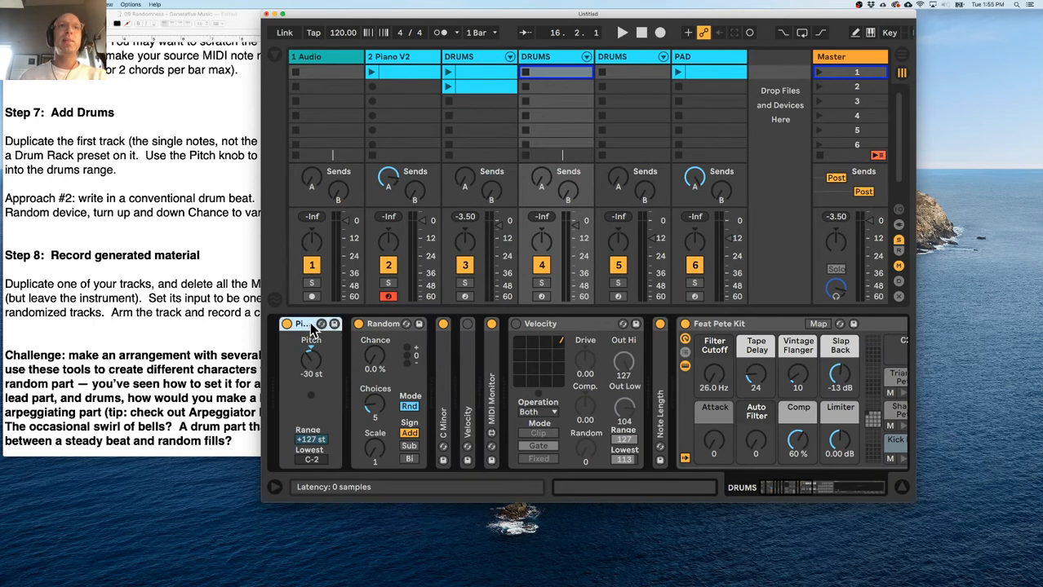
key("Delete")
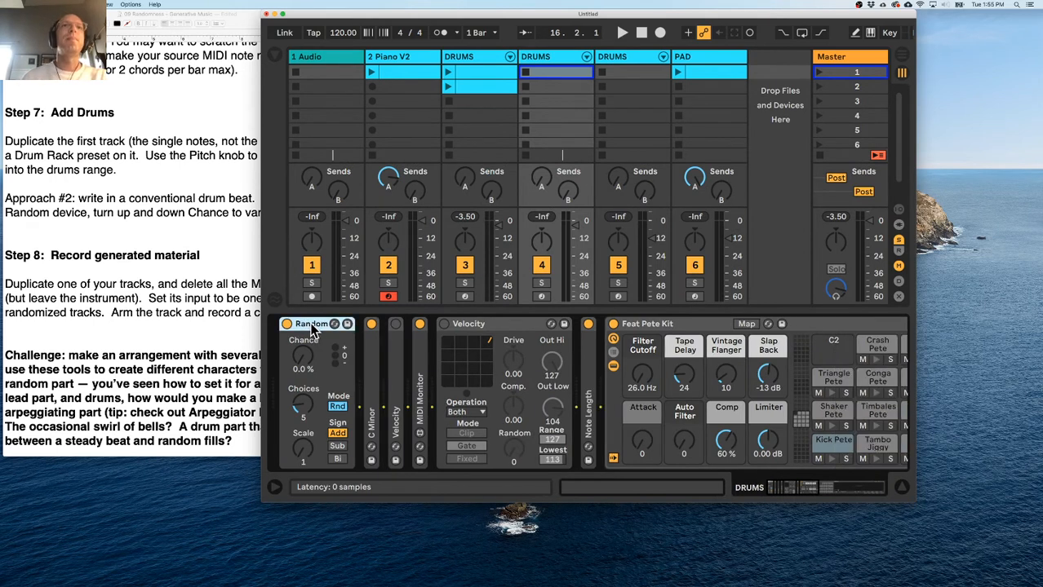
key("Delete")
left_click(289, 351)
key("Delete")
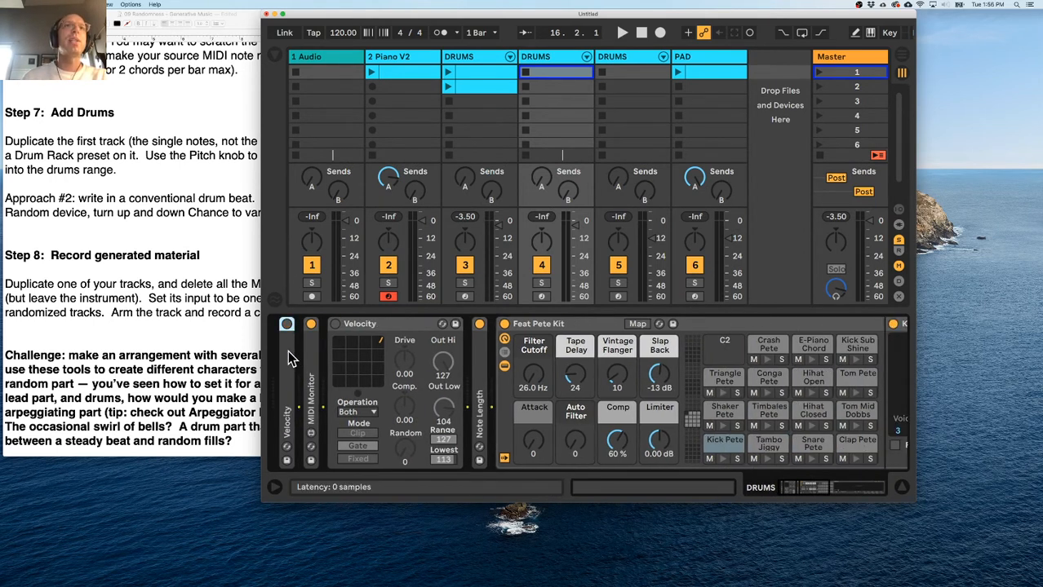
key("Delete")
key("Delete")
key("Delete")
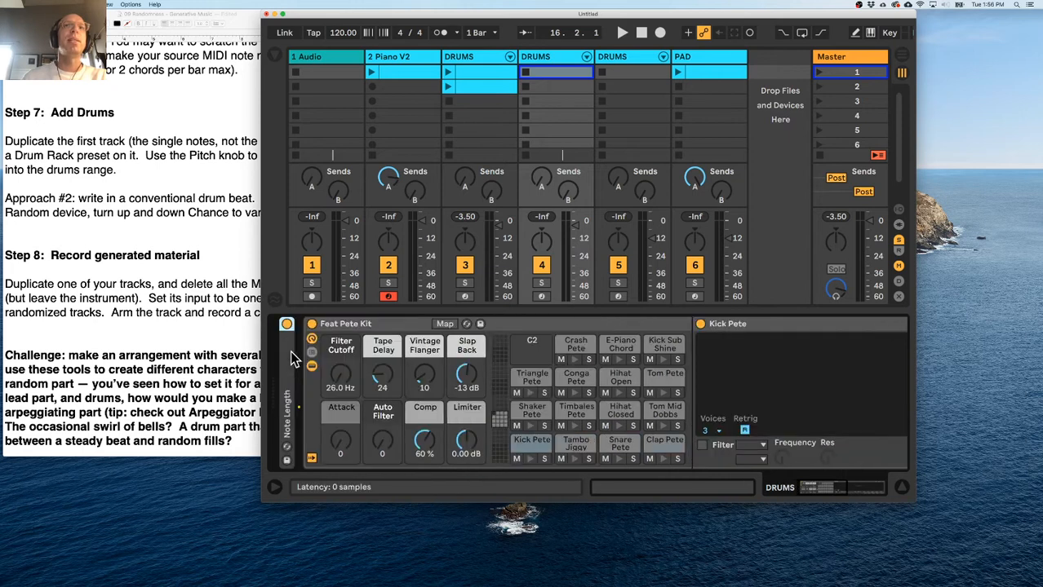
key("Delete")
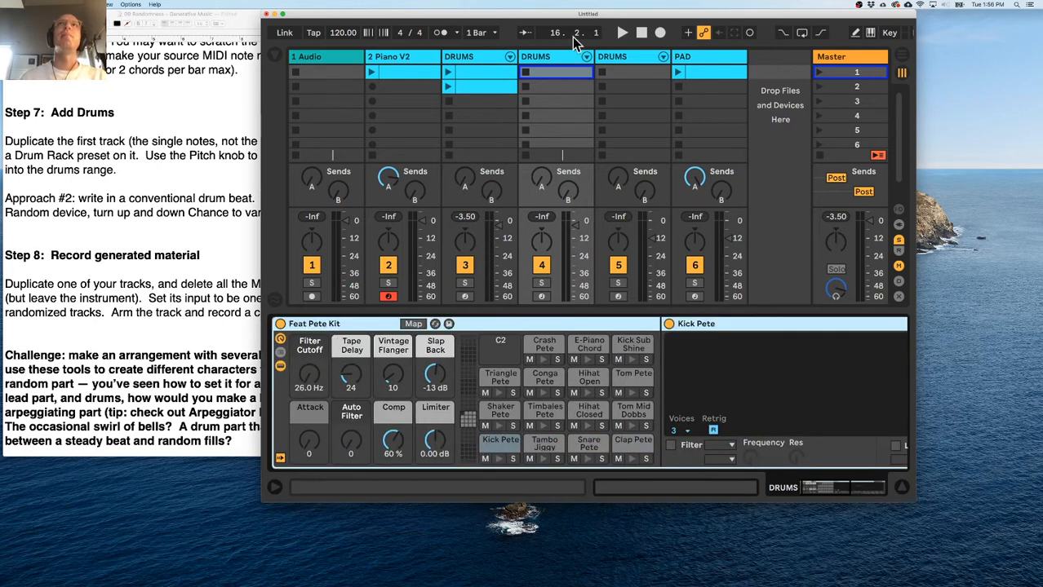
Rename the duplicated, now empty DRUMS track to "DRUMs recorded".
left_click(559, 58)
key("super+r")
type("DR")
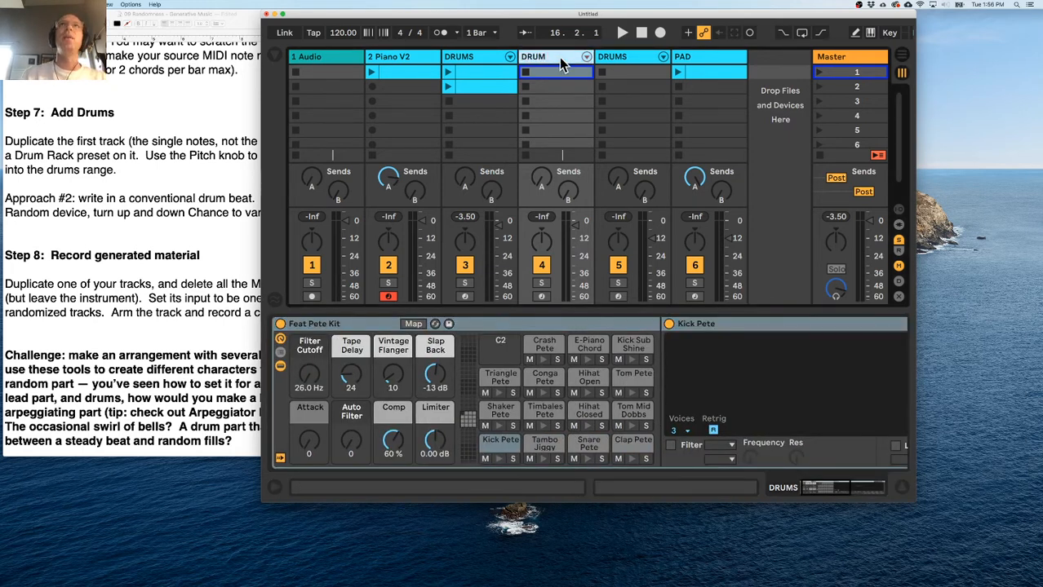
type("UMs recorded")
key("Return")
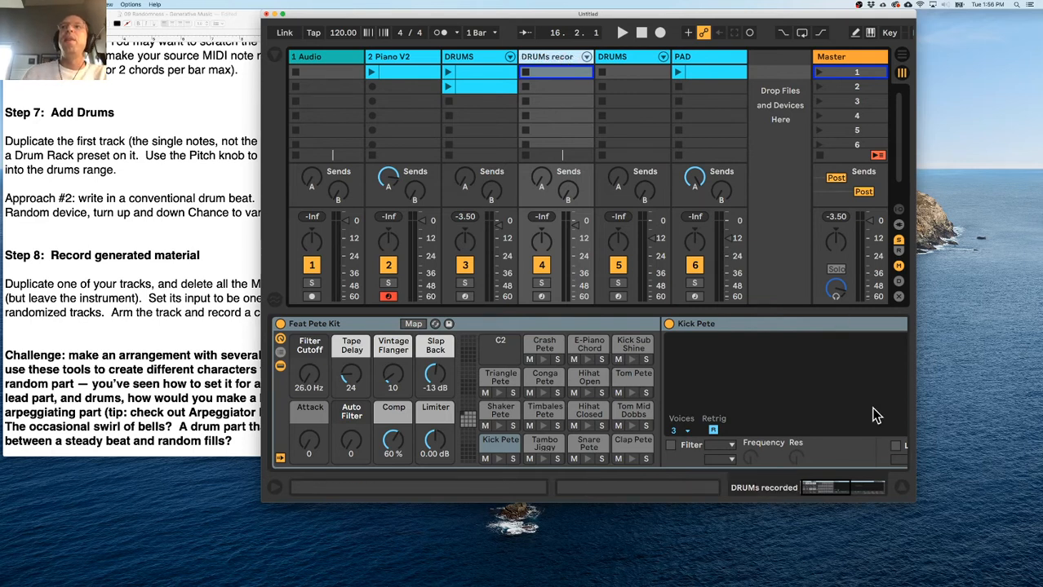
Enlarge the window, show the tracks' input/output routing and set the DRUMs recorded track's MIDI input to the first DRUMS track.
left_click_drag(913, 500, 974, 581)
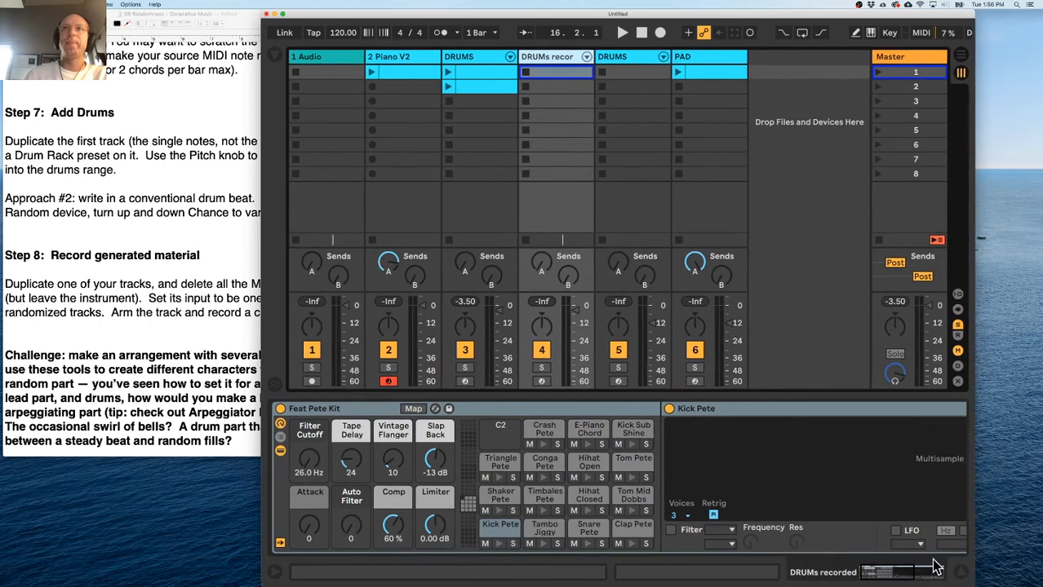
left_click(957, 295)
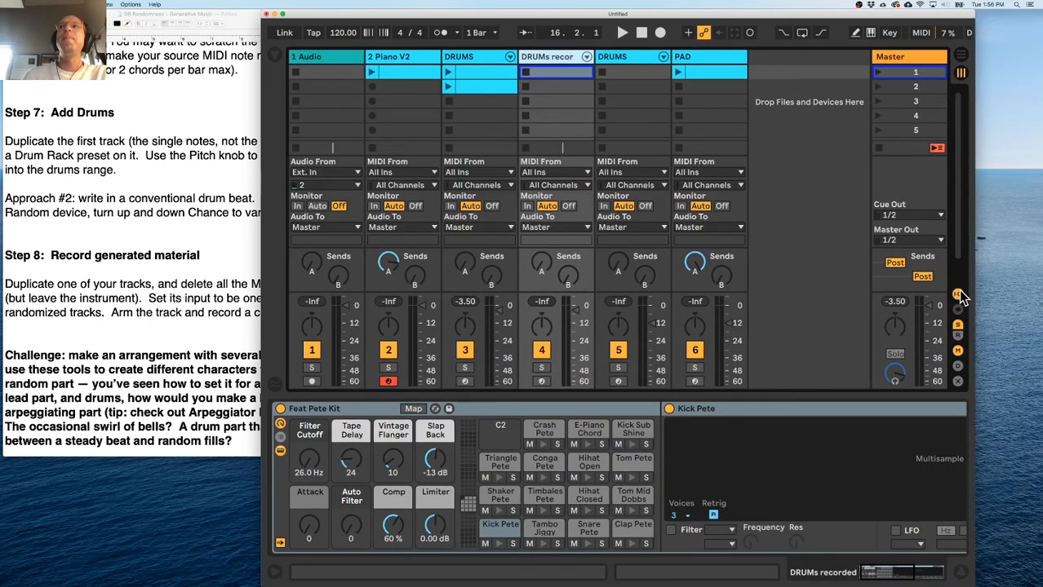
left_click(957, 294)
left_click(957, 295)
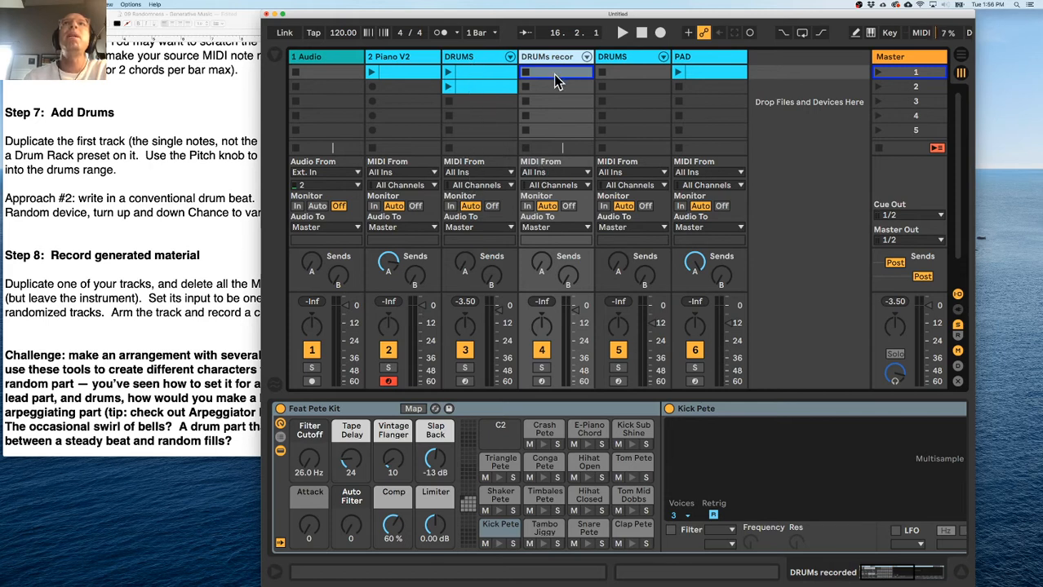
left_click(547, 172)
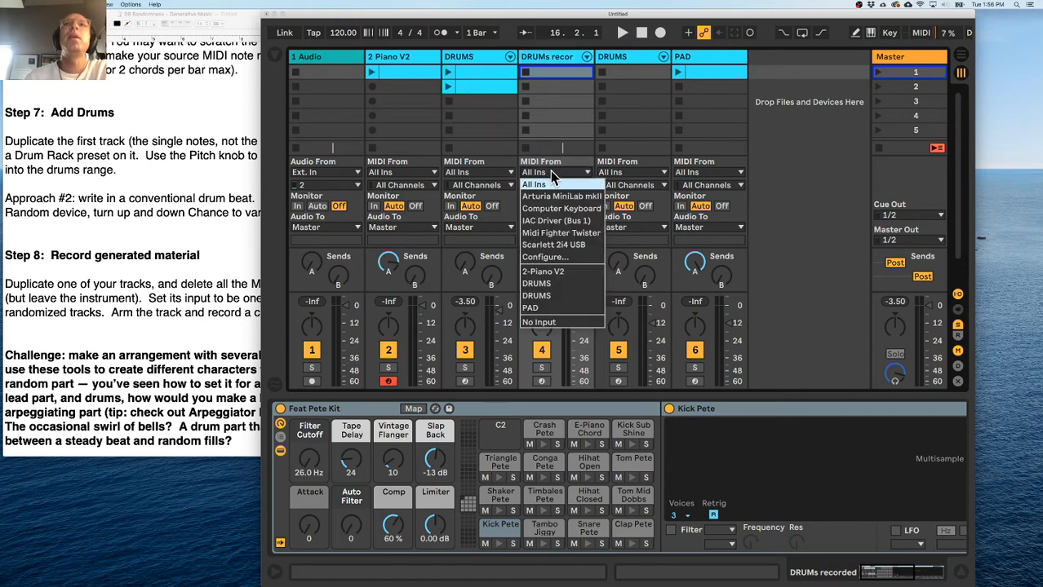
left_click(568, 285)
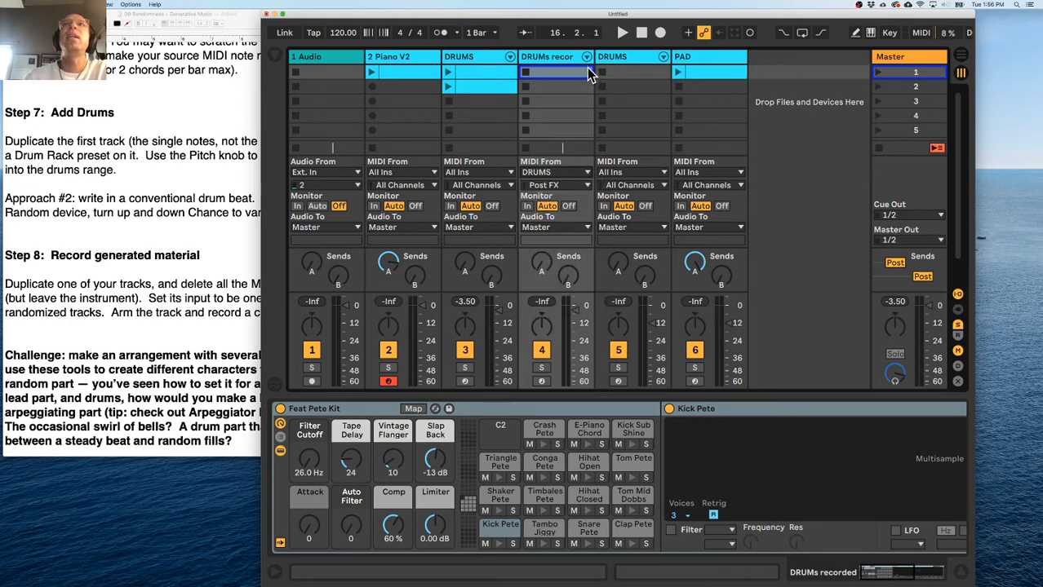
Compare the drum tracks' devices and rename the second DRUMS track to "all kicks kit".
left_click(610, 61)
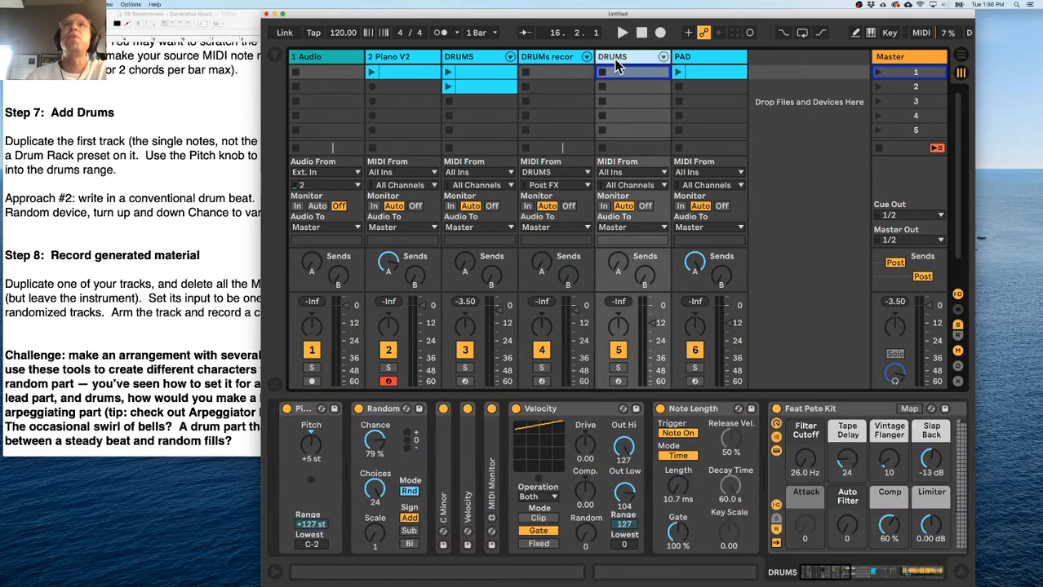
left_click(482, 54)
left_click(549, 61)
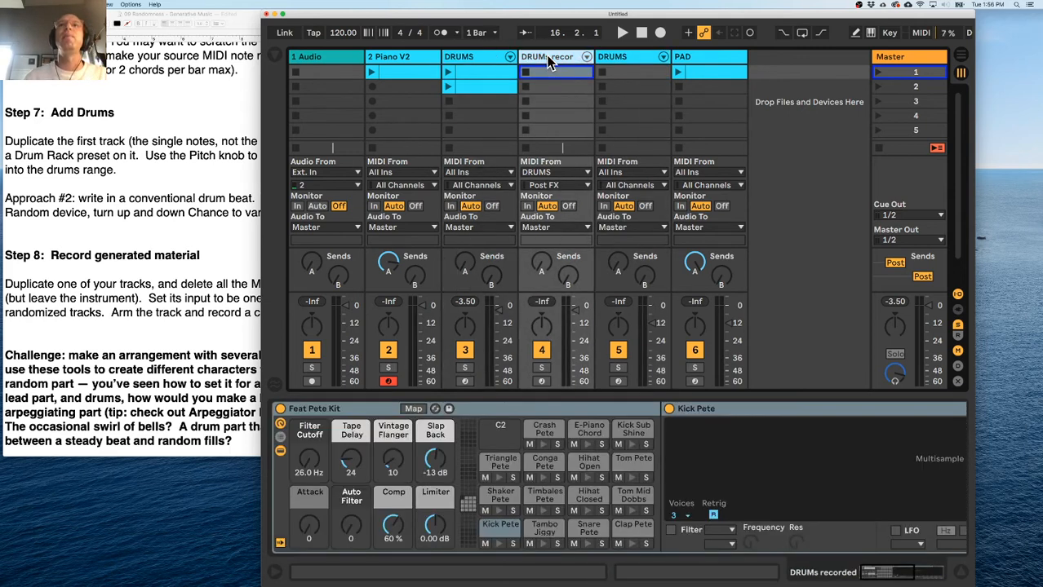
left_click(479, 61)
left_click(542, 62)
left_click(612, 64)
left_click(559, 61)
left_click(605, 62)
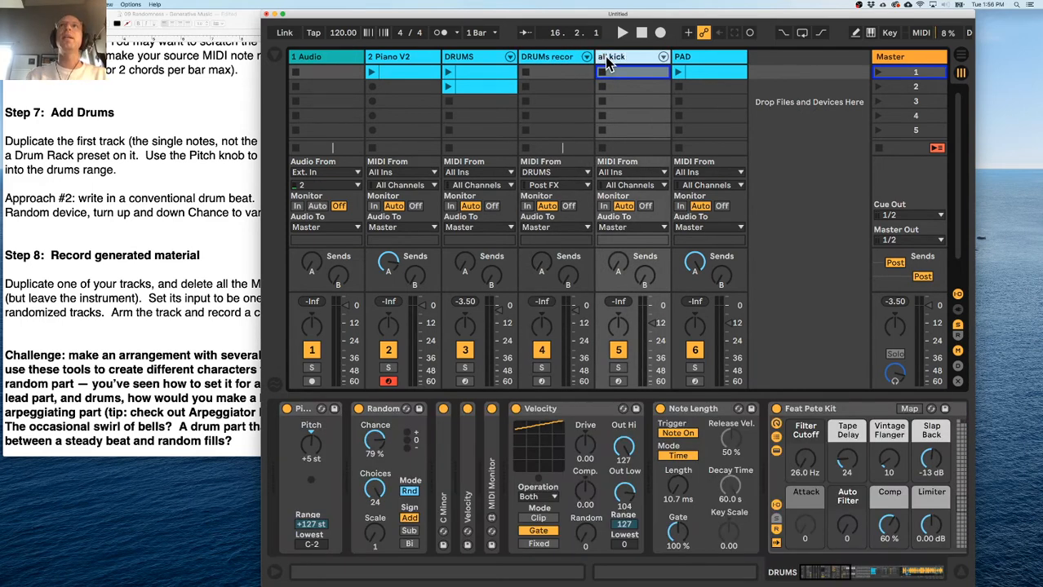
type("it")
key("Return")
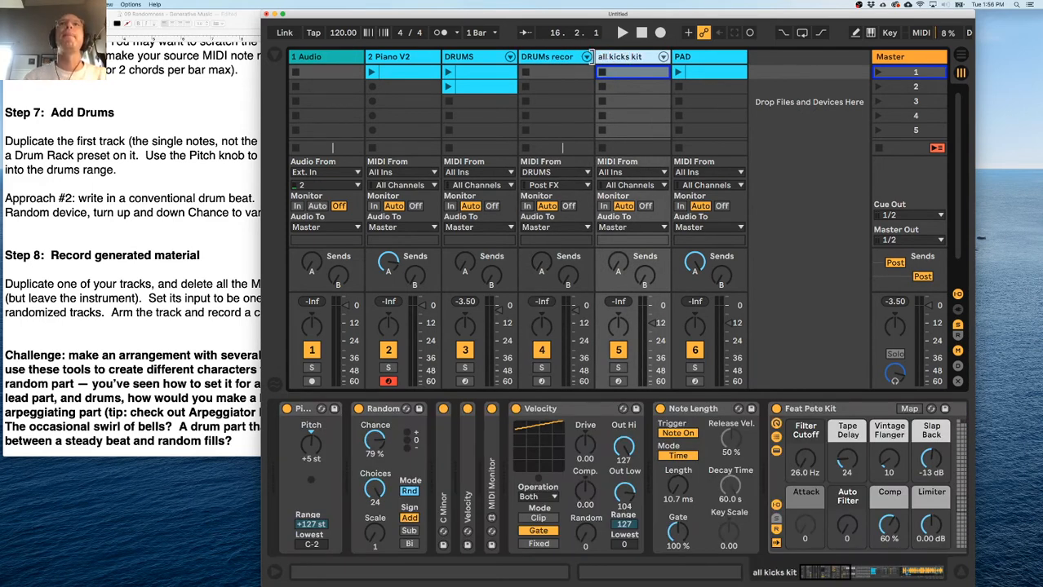
Arm the DRUMs recorded track and record into its first clip slot while the first DRUMS clip plays.
left_click(571, 61)
left_click(540, 381)
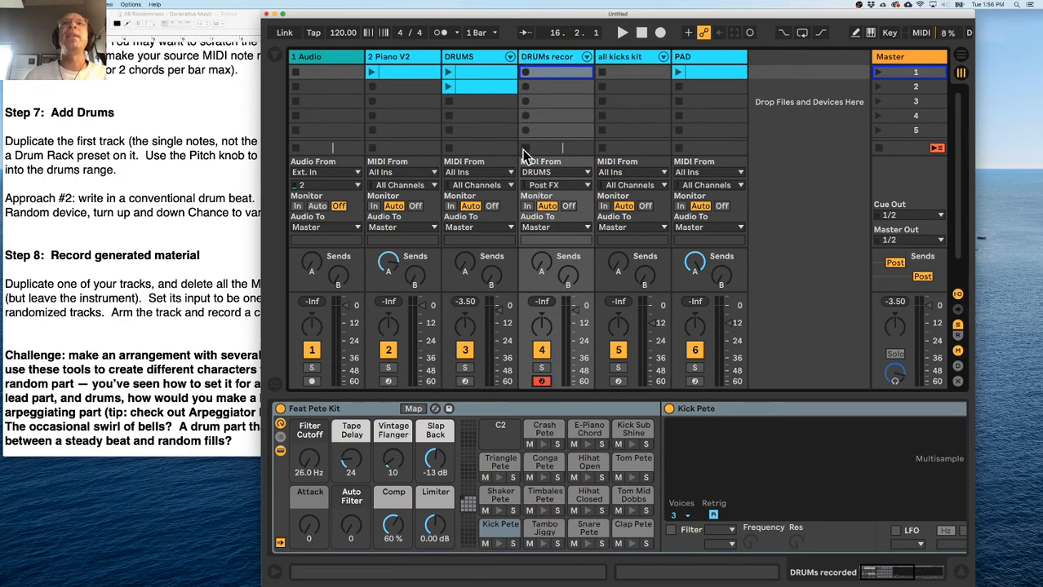
left_click(448, 72)
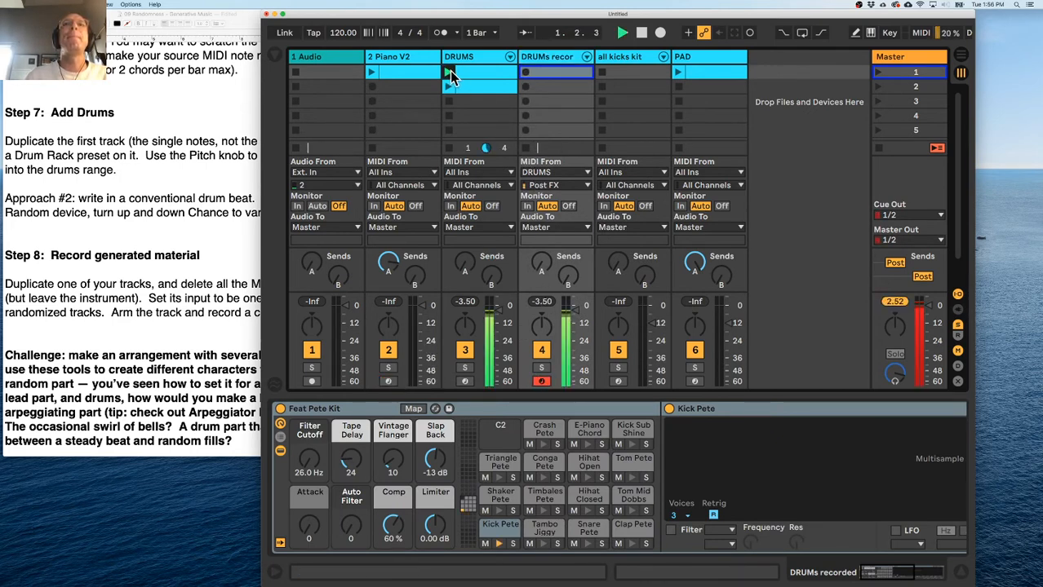
left_click(525, 72)
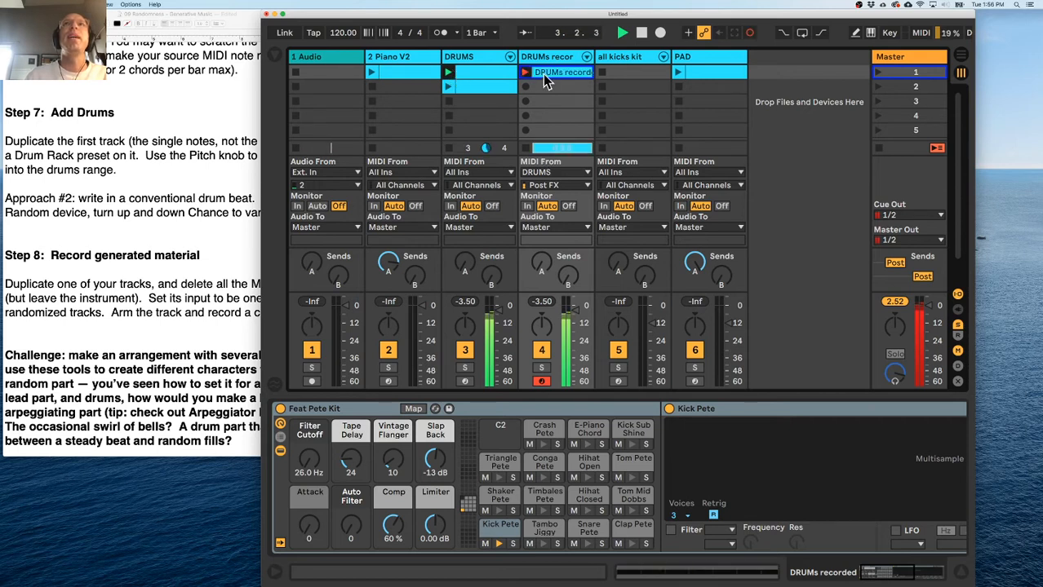
Raise the Random device's Chance on the DRUMS track during recording, and show the recorded clip's notes.
left_click(545, 75)
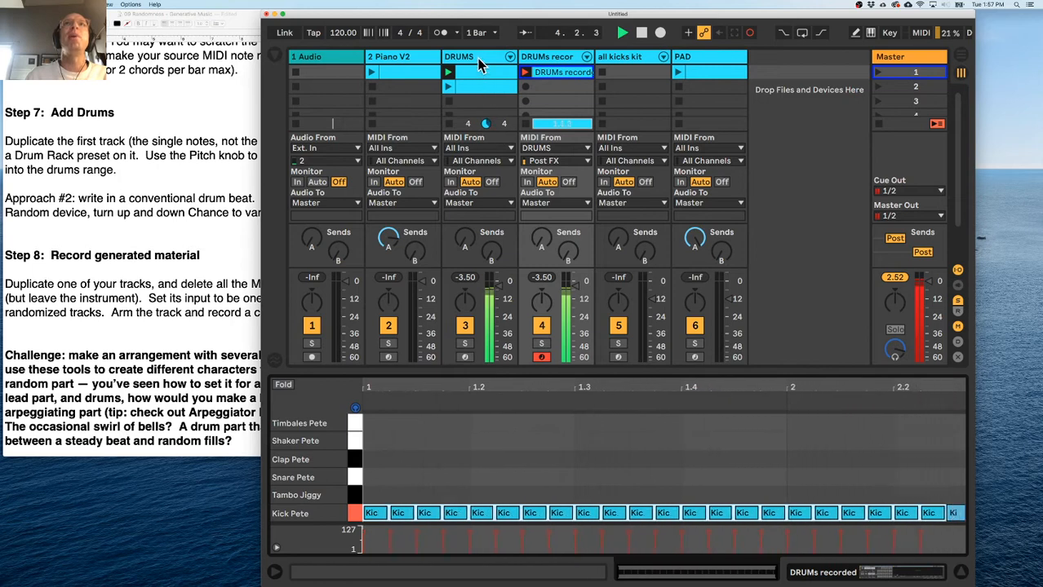
left_click(478, 58)
mouse_move(374, 441)
left_mouse_down()
mouse_move(375, 407)
mouse_move(374, 433)
left_mouse_up()
left_click(555, 71)
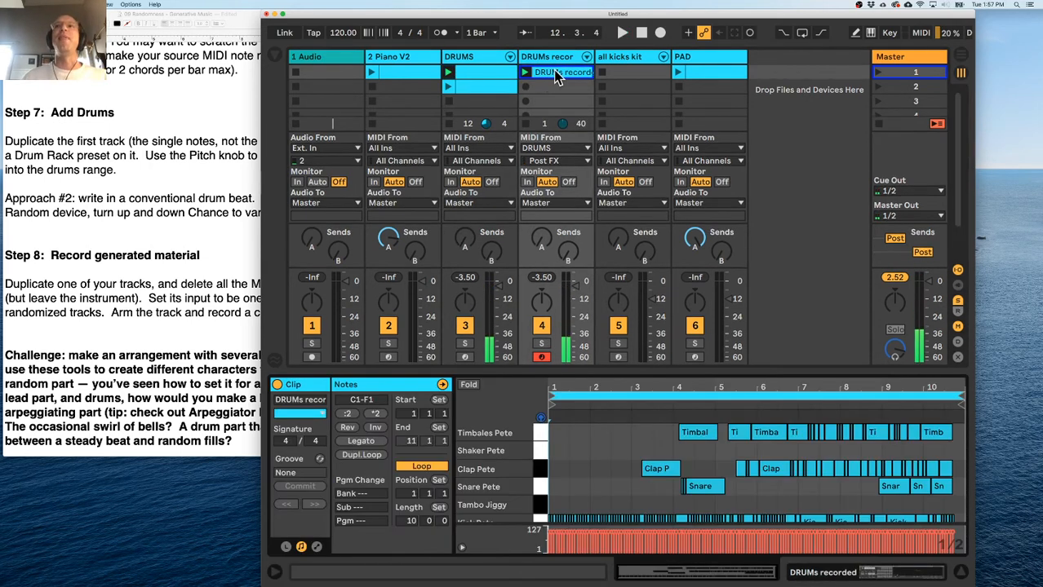
Copy the recorded clip to the track's third slot, and make room by widening the window and hiding the input/output routing.
left_click_drag(550, 70, 553, 99)
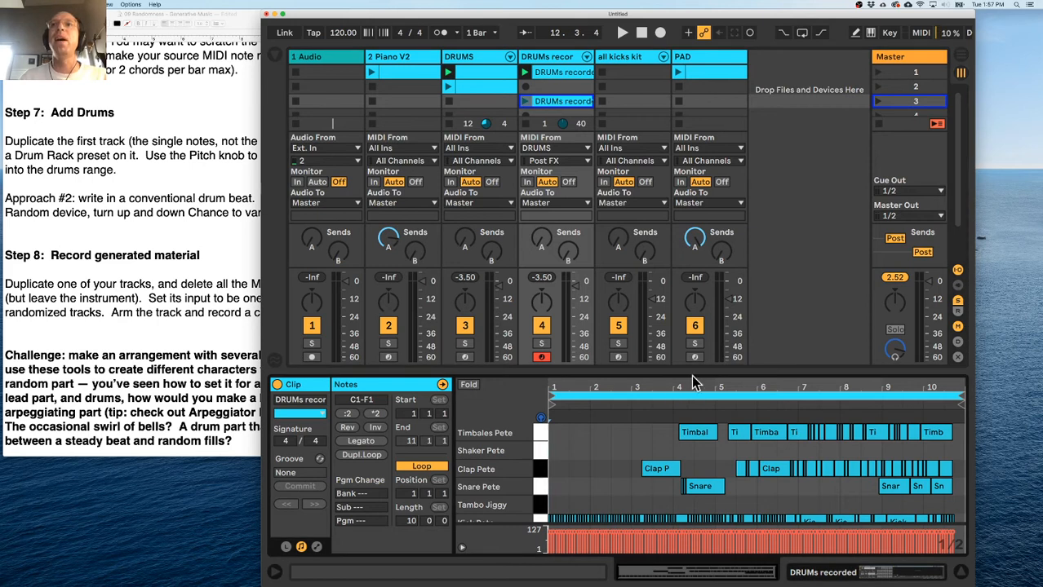
left_click_drag(261, 359, 142, 359)
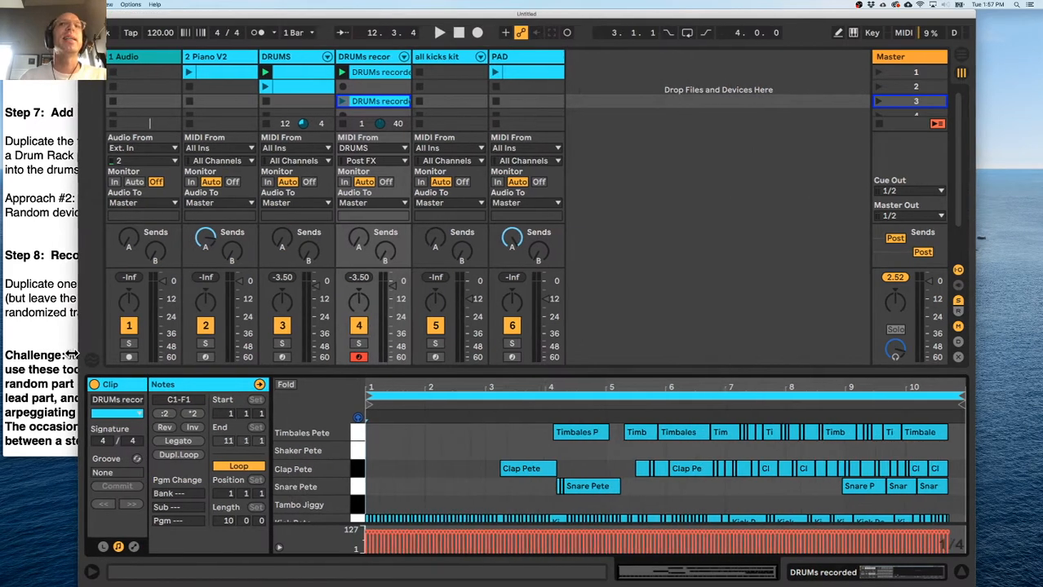
scroll(538, 481, "down", 1)
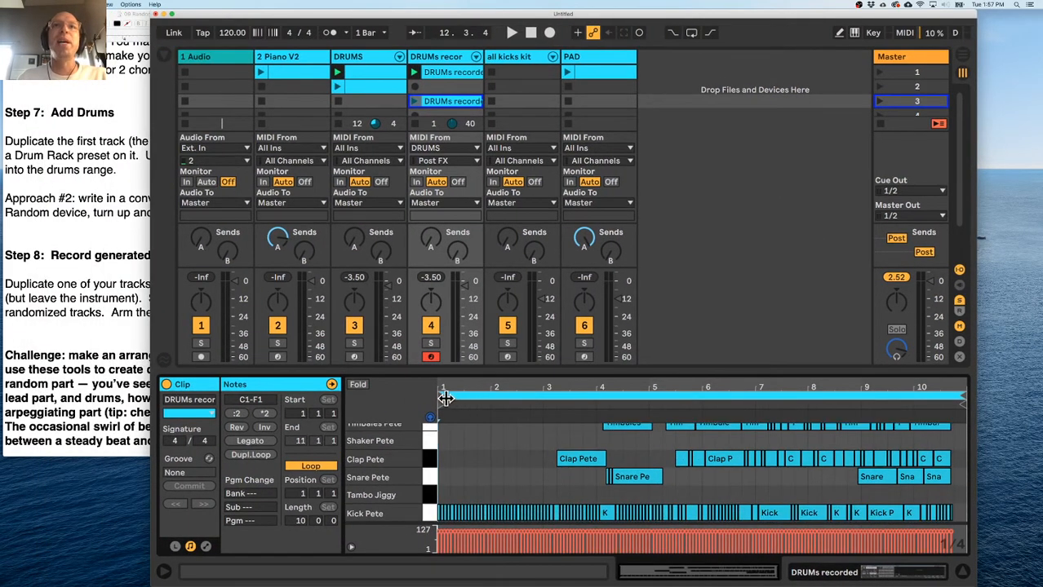
mouse_move(442, 397)
left_mouse_down()
mouse_move(785, 394)
mouse_move(435, 397)
left_mouse_up()
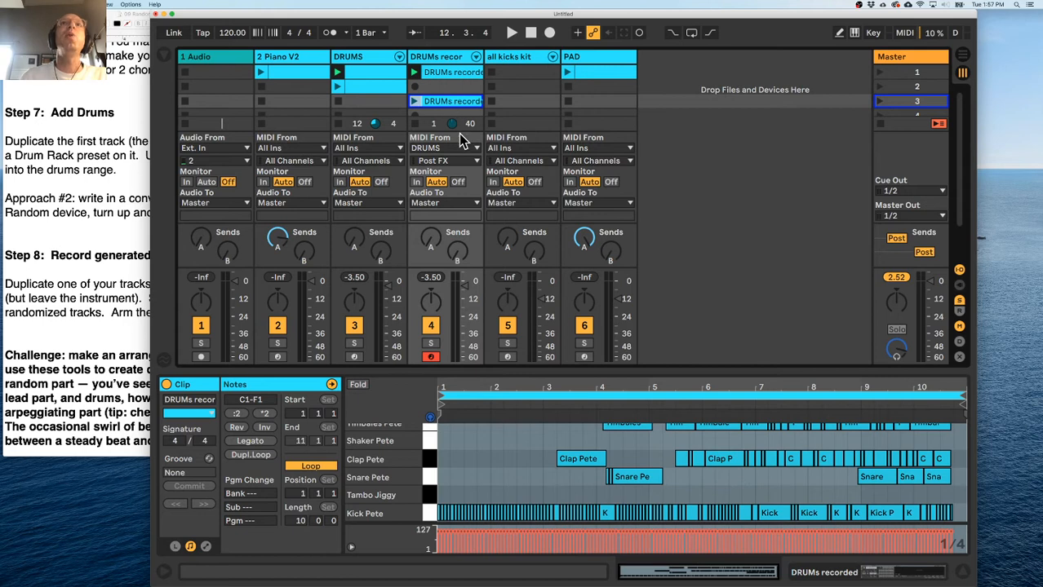
left_click(959, 270)
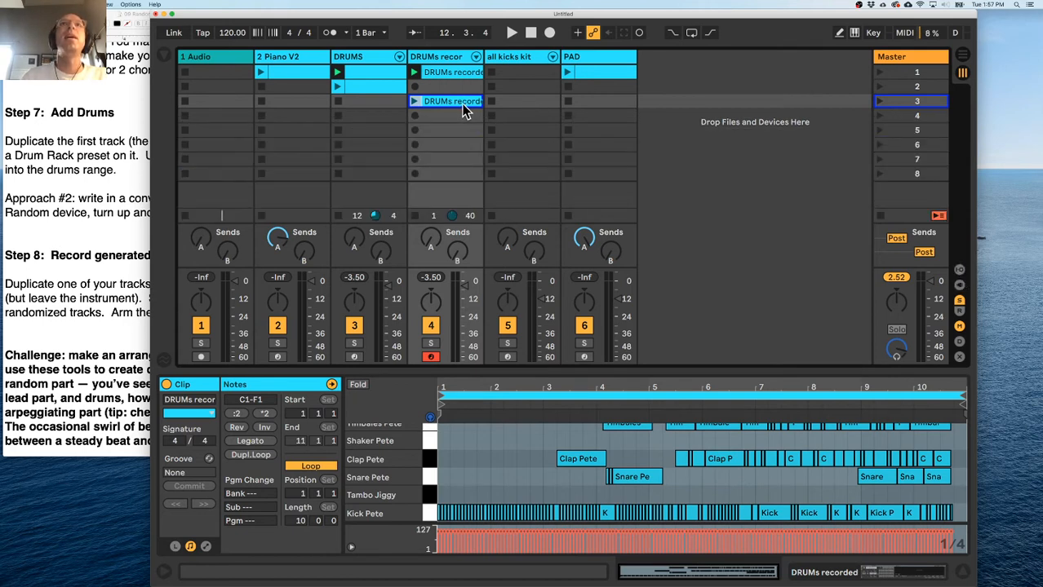
key("super+d")
key("super+d")
key("Down")
key("Down")
key("Down")
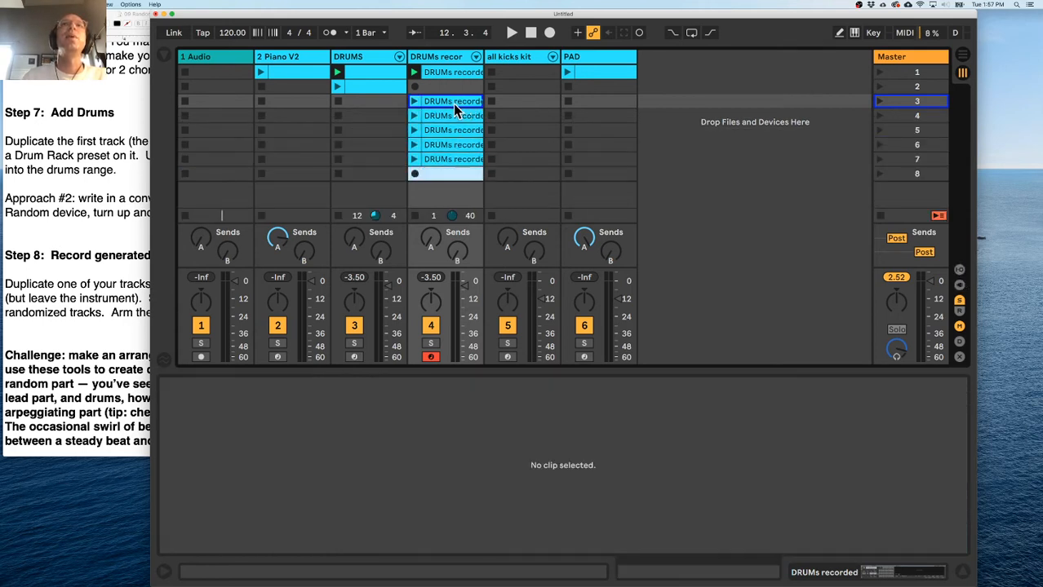
key("super+z")
key("super+z")
Set the loop length of the copied clip in scene 3 to 1 bar.
left_click(445, 103)
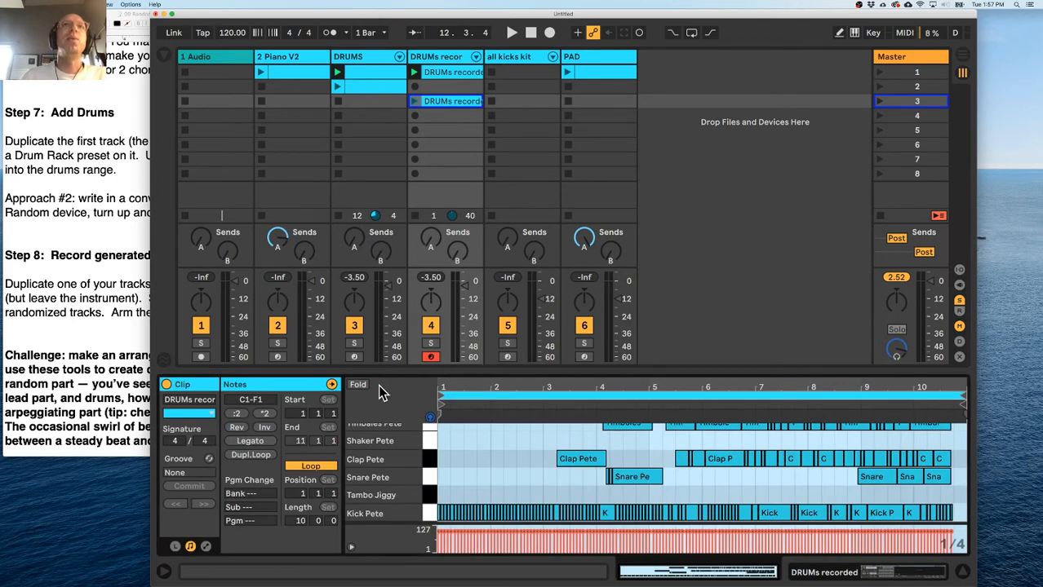
left_click(301, 520)
type("1")
key("Return")
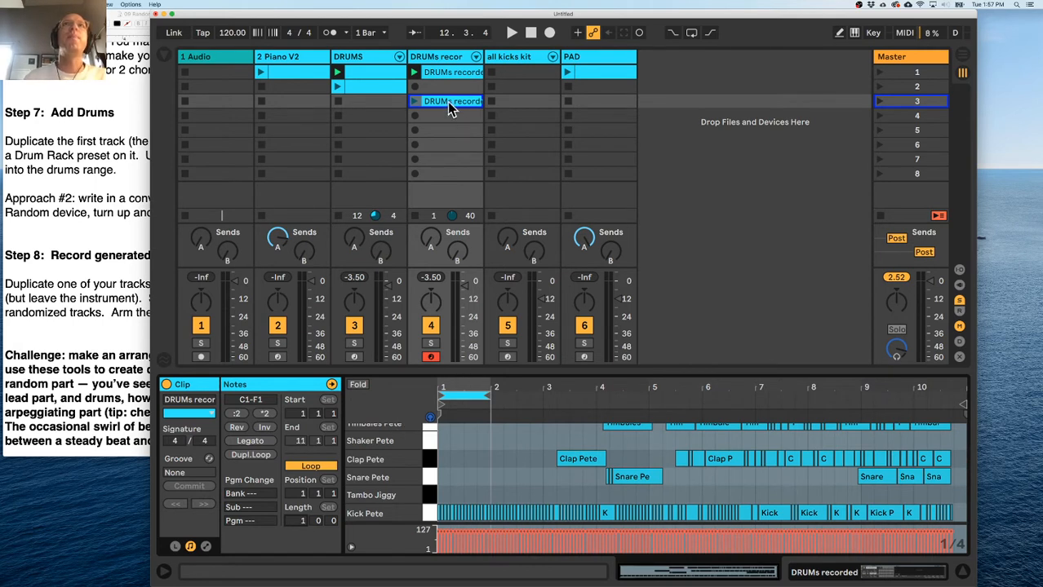
Duplicate the one-bar clip into scenes 4 and 5, moving their loops to bar 2 and bar 3 respectively.
key("super+d")
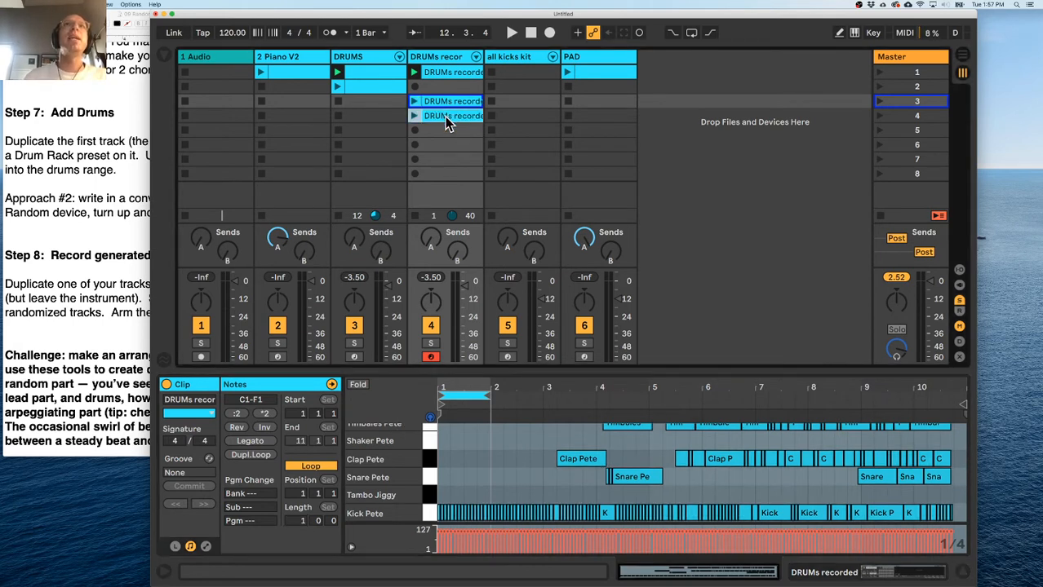
left_click(446, 118)
left_click_drag(459, 397, 511, 397)
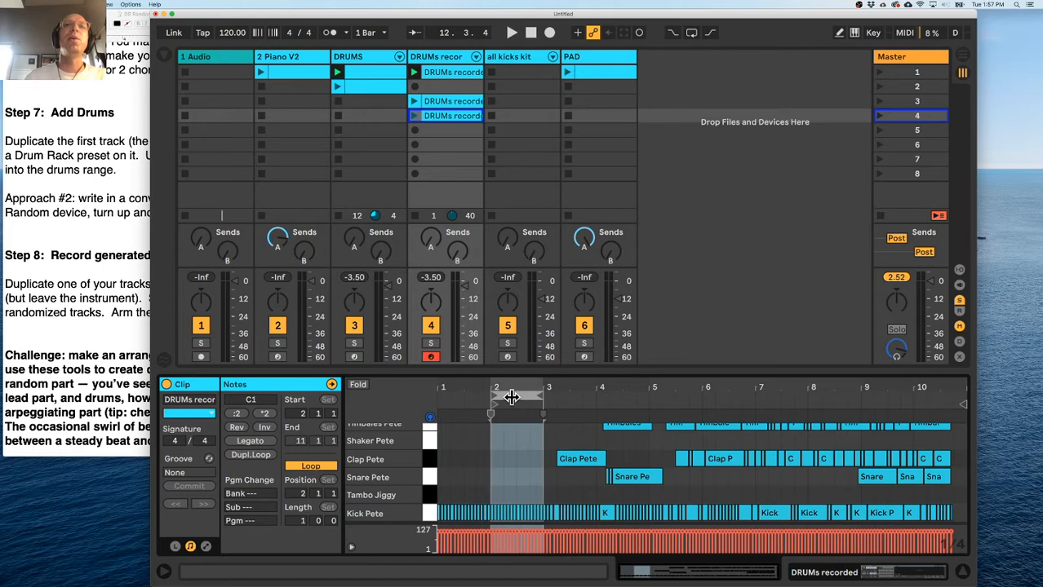
left_click(445, 115)
key("super+d")
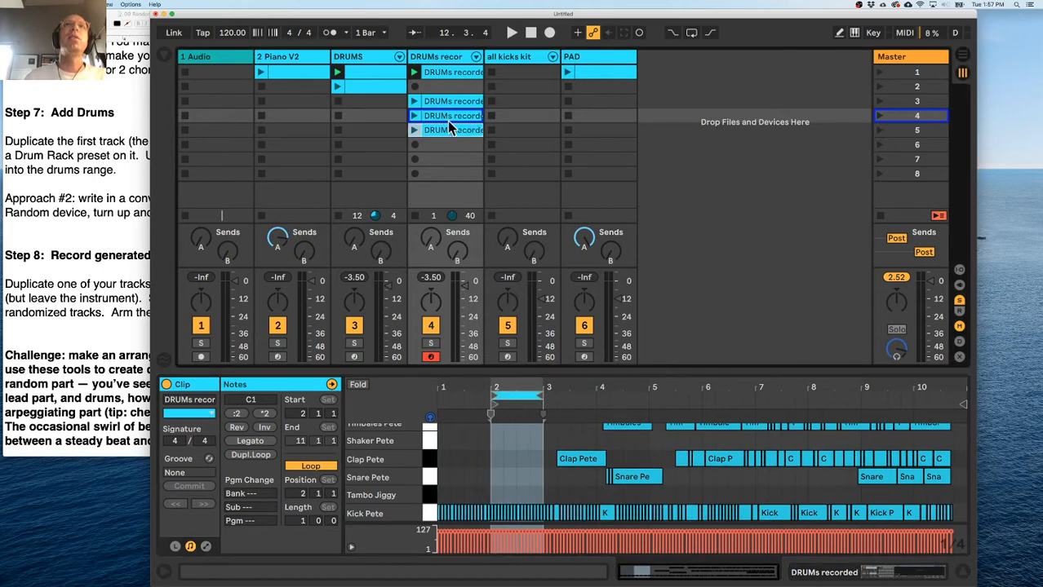
left_click_drag(517, 397, 569, 397)
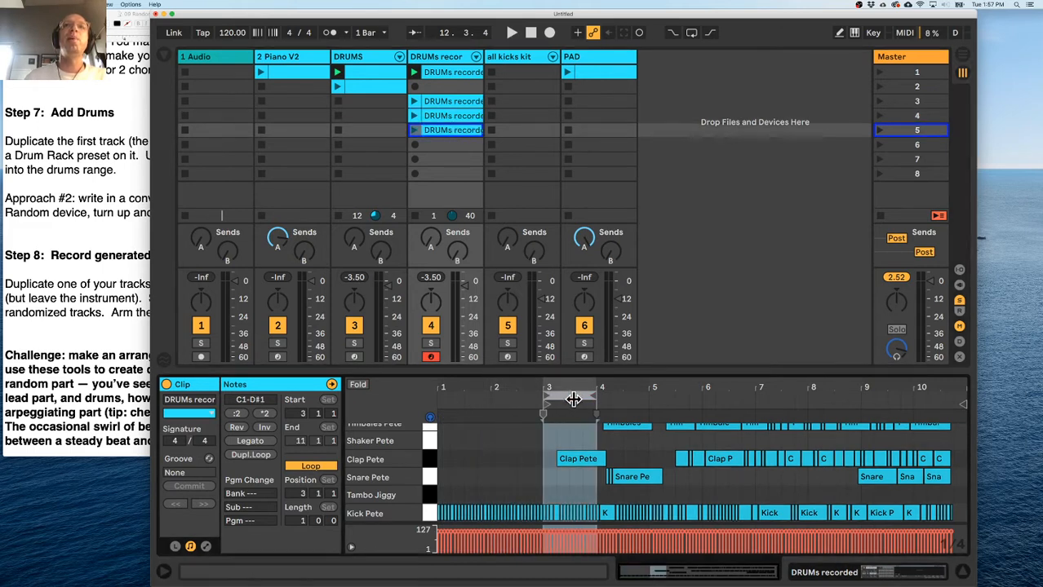
Duplicate the scene 5 clip into scene 6 and move the copy's one-bar loop to bar 4.
double_click(453, 127)
double_click(454, 131)
key("super+d")
key("super+z")
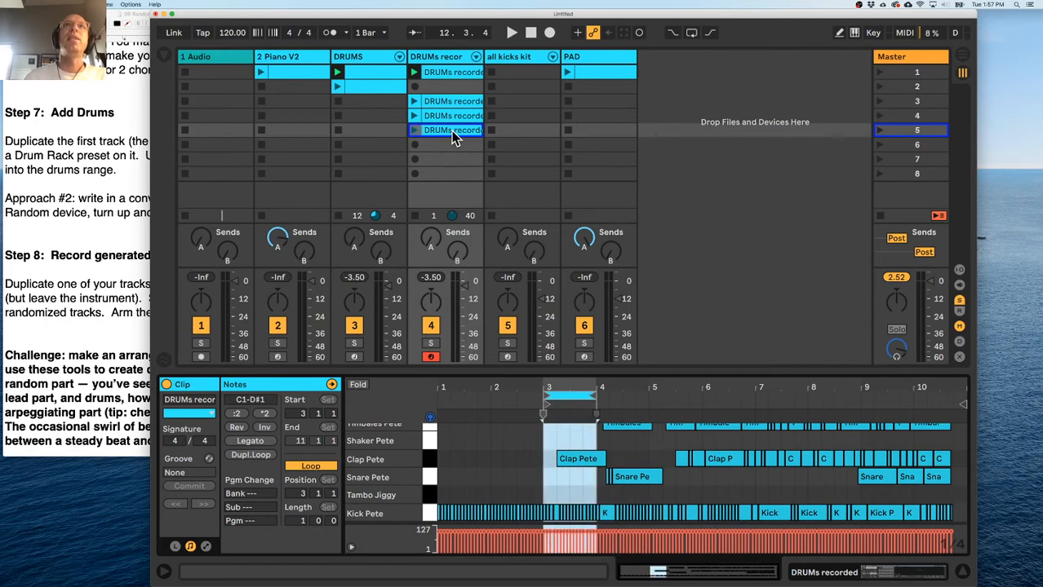
left_click(451, 131)
key("super+d")
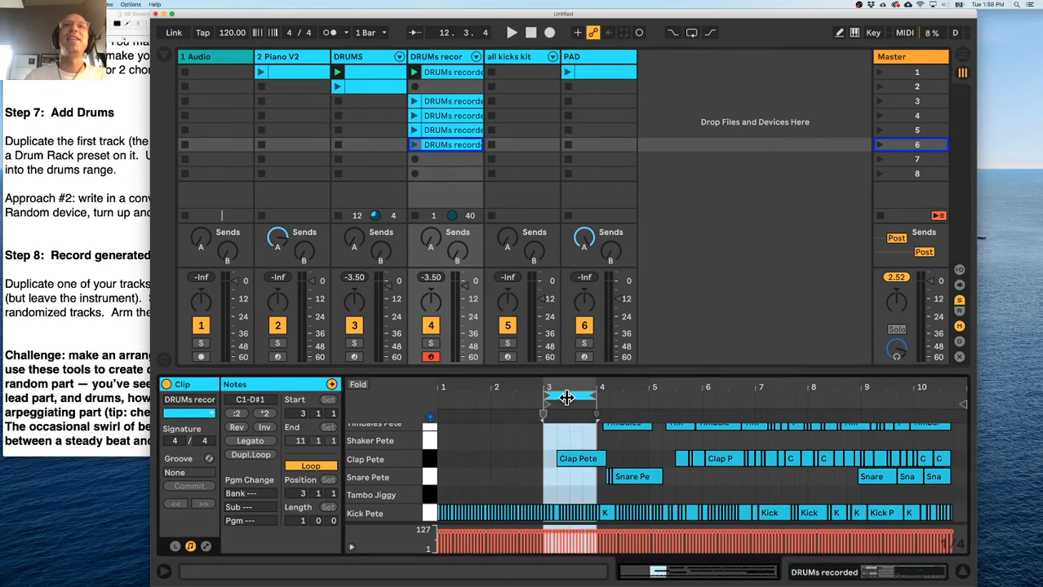
left_click_drag(563, 397, 618, 399)
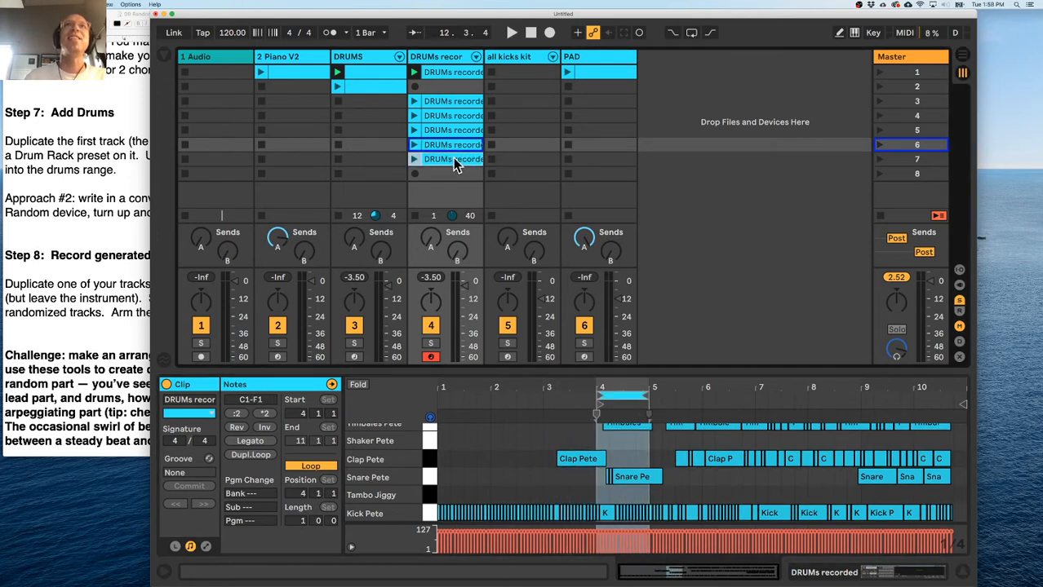
Duplicate the clip into scenes 7 and 8, moving their one-bar loops to bar 5 and bar 6 respectively.
key("super+d")
key("Up")
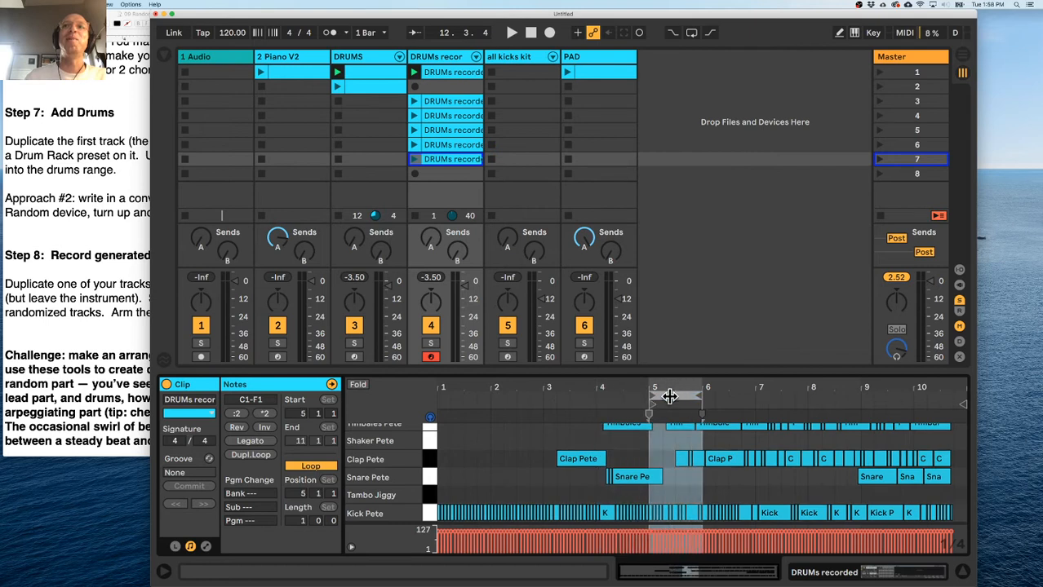
left_click_drag(663, 396, 669, 395)
left_click(439, 159)
key("super+d")
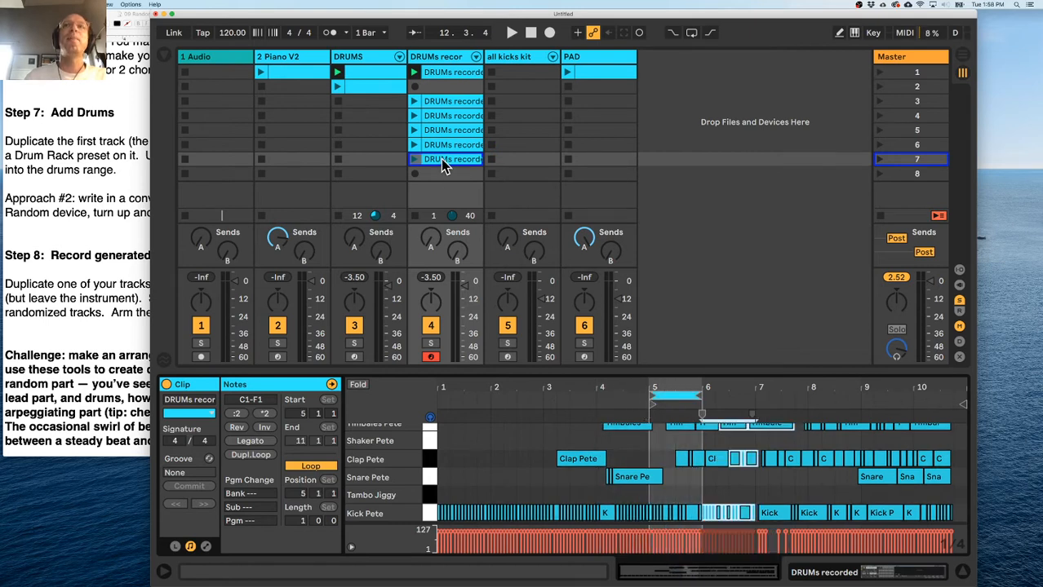
key("super+d")
left_click_drag(674, 396, 726, 396)
Duplicate the scene 8 clip into scenes 9 and 10, moving their one-bar loops to bar 7 and bar 8 respectively.
left_click(459, 176)
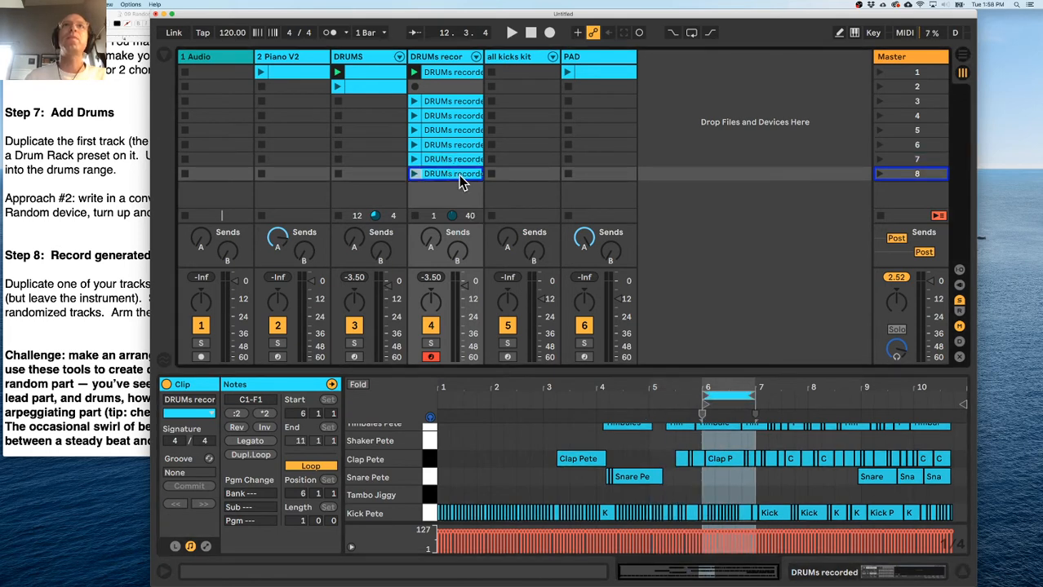
key("super+d")
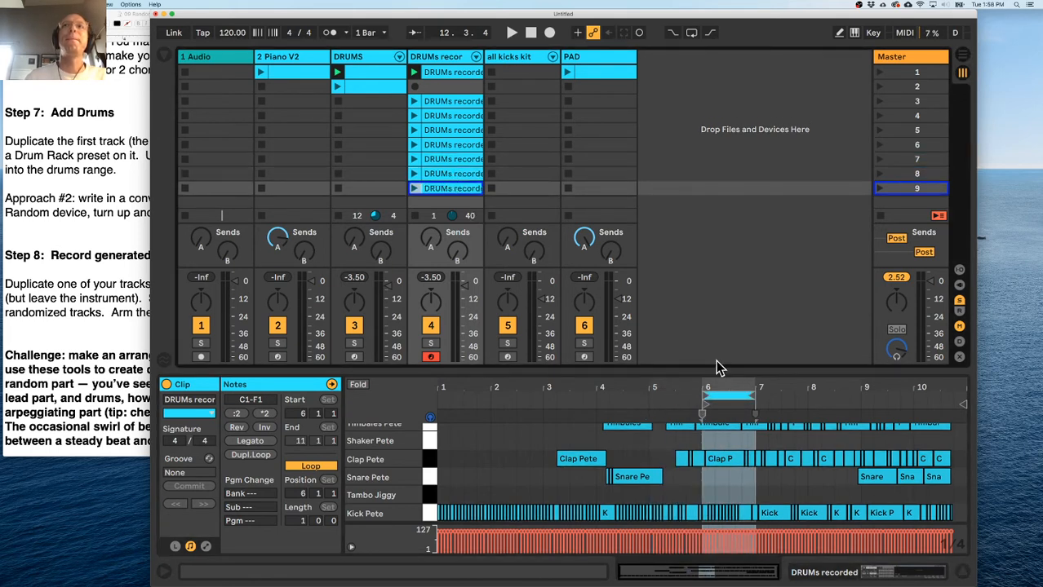
left_click_drag(721, 396, 780, 396)
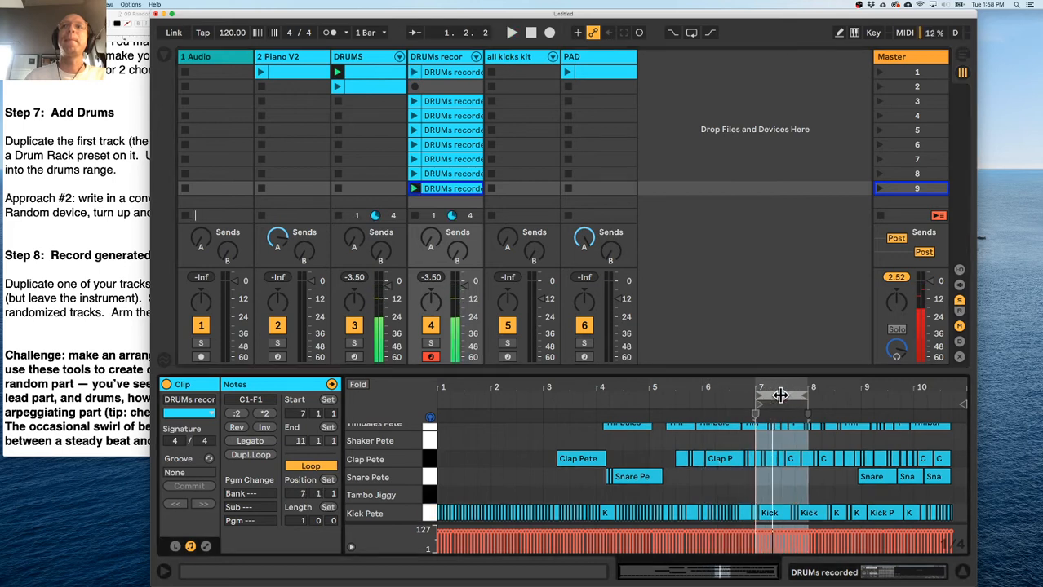
left_click(458, 190)
key("super+d")
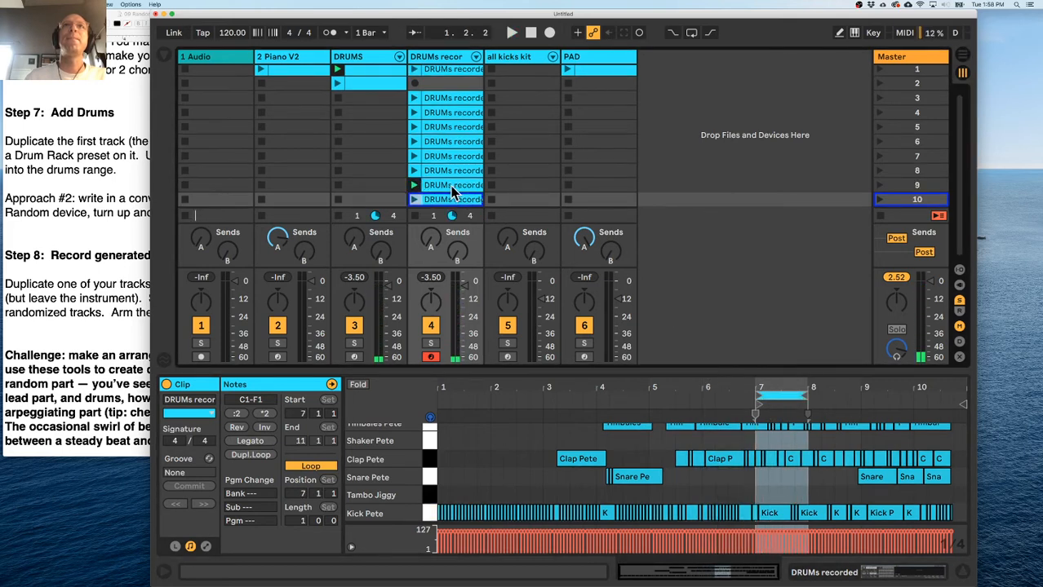
double_click(446, 202)
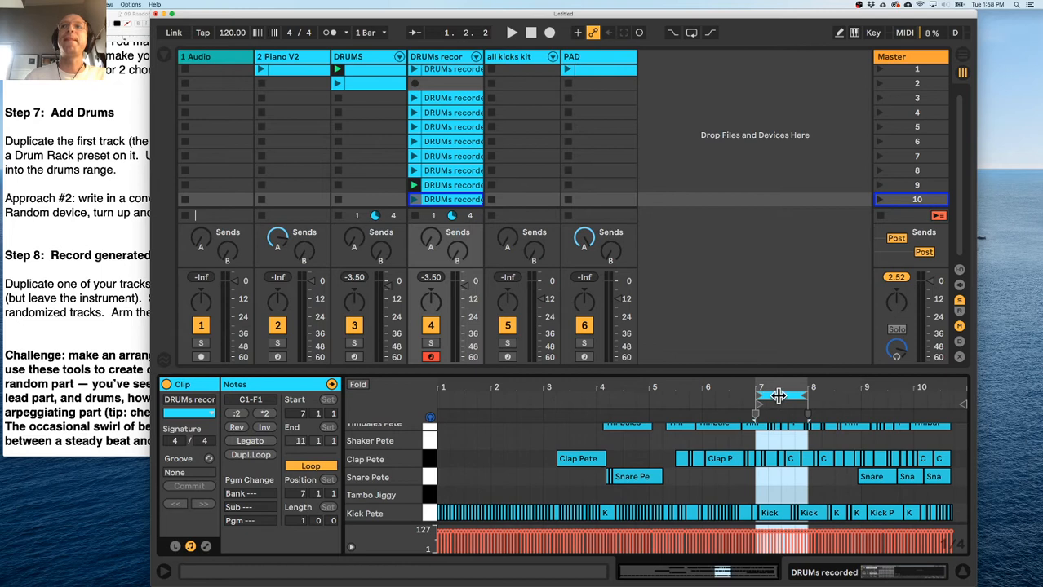
left_click_drag(778, 396, 832, 395)
Duplicate the scene 10 clip into scenes 11 and 12, moving their one-bar loops to bar 9 and bar 10 respectively.
left_click(455, 208)
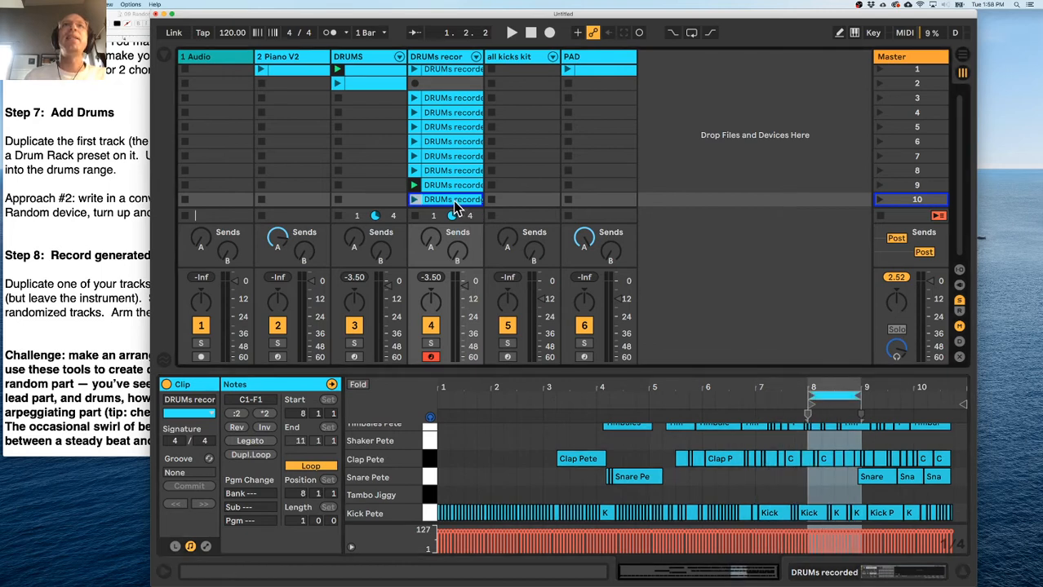
key("super+d")
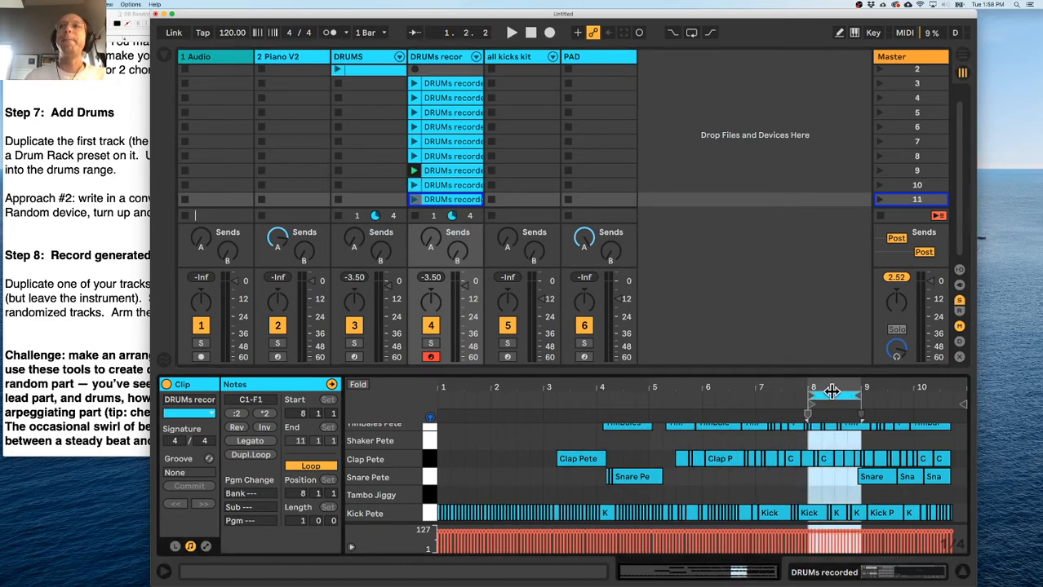
left_click_drag(832, 396, 884, 396)
left_click(455, 206)
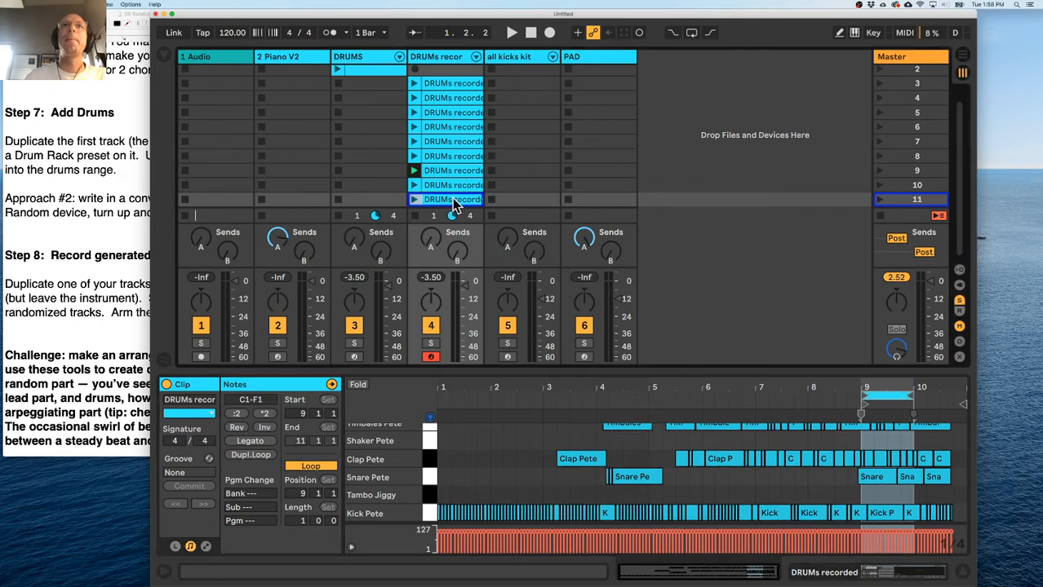
key("super+d")
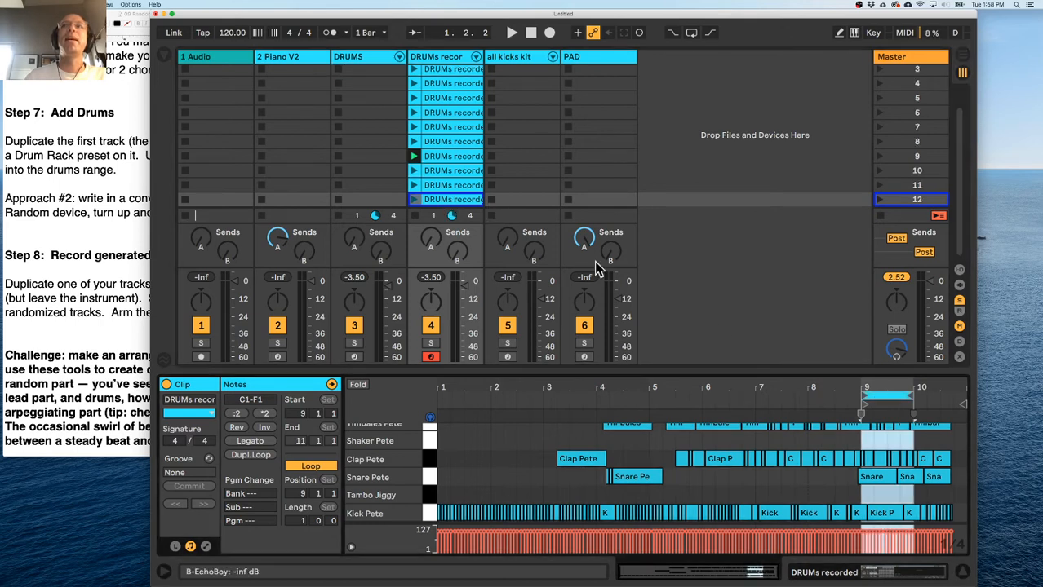
left_click_drag(879, 398, 933, 398)
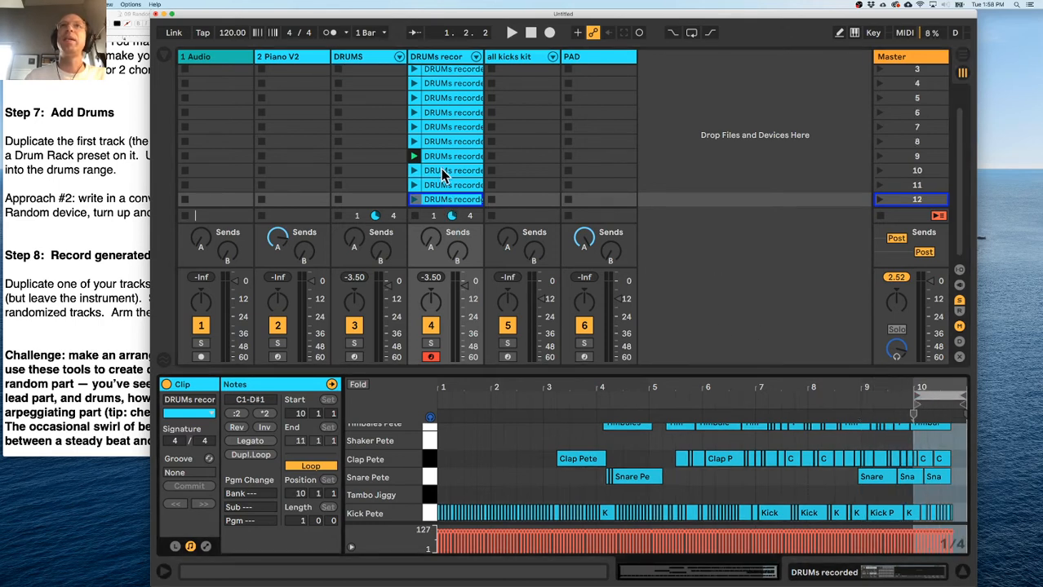
Audition the one-bar drum variations by launching the recorded drum clips in scenes 7, 10, 11 and 4.
left_click(413, 128)
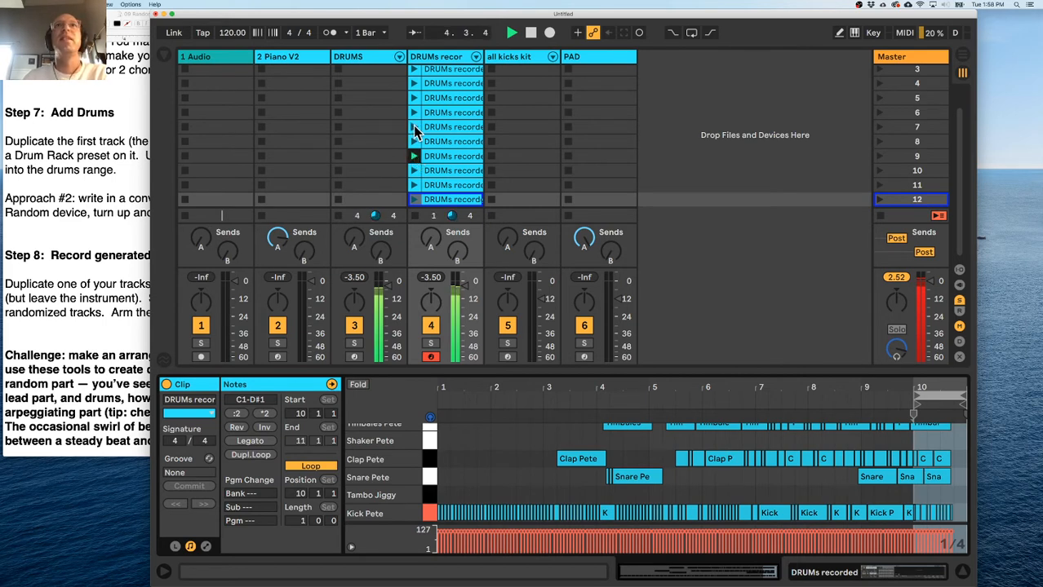
left_click(414, 171)
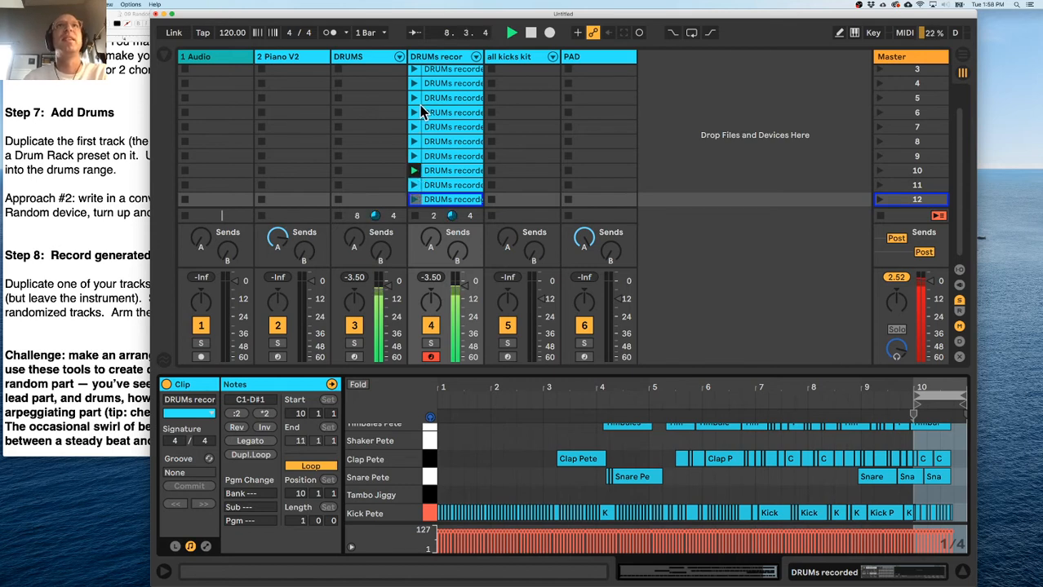
left_click(414, 185)
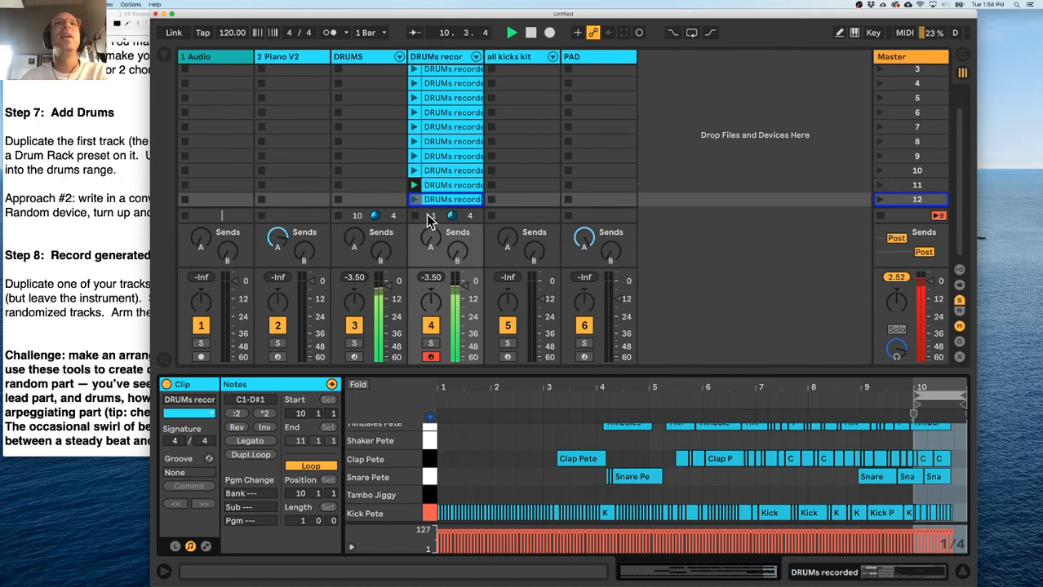
scroll(416, 97, "up", 2)
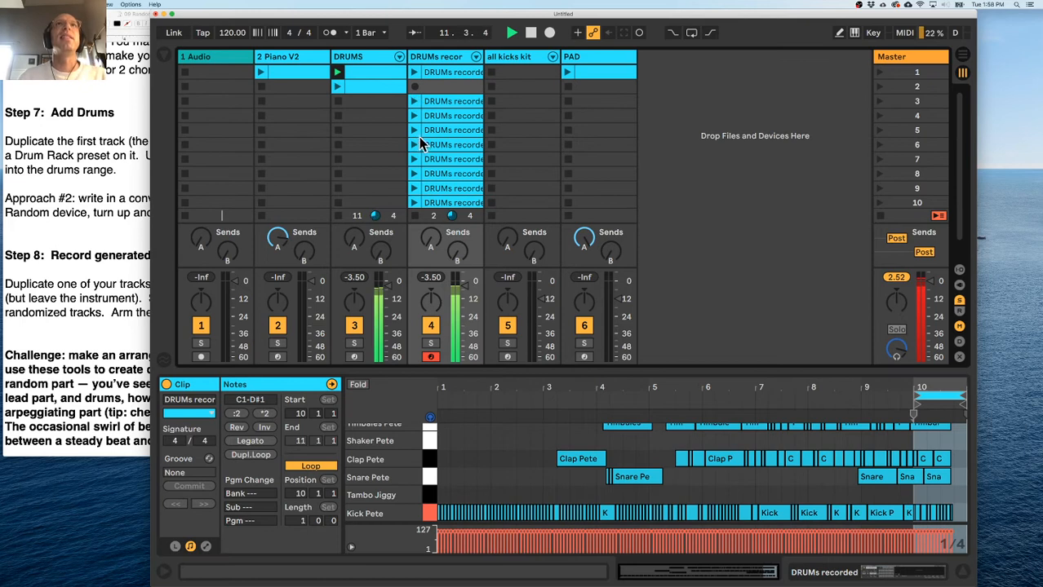
left_click(414, 119)
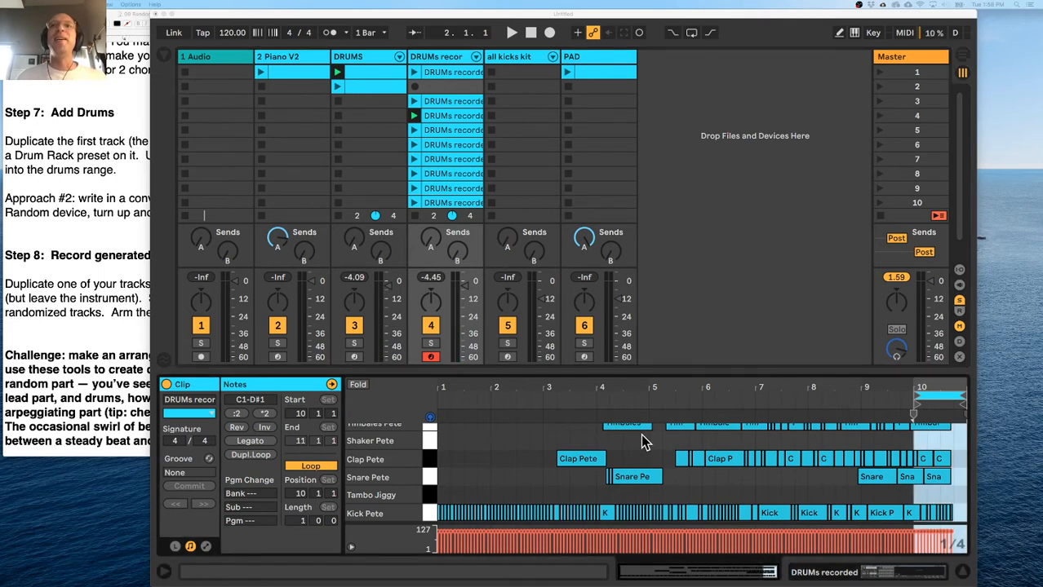
Hide the clip detail view and duplicate the 2 Piano V2 track.
double_click(567, 370)
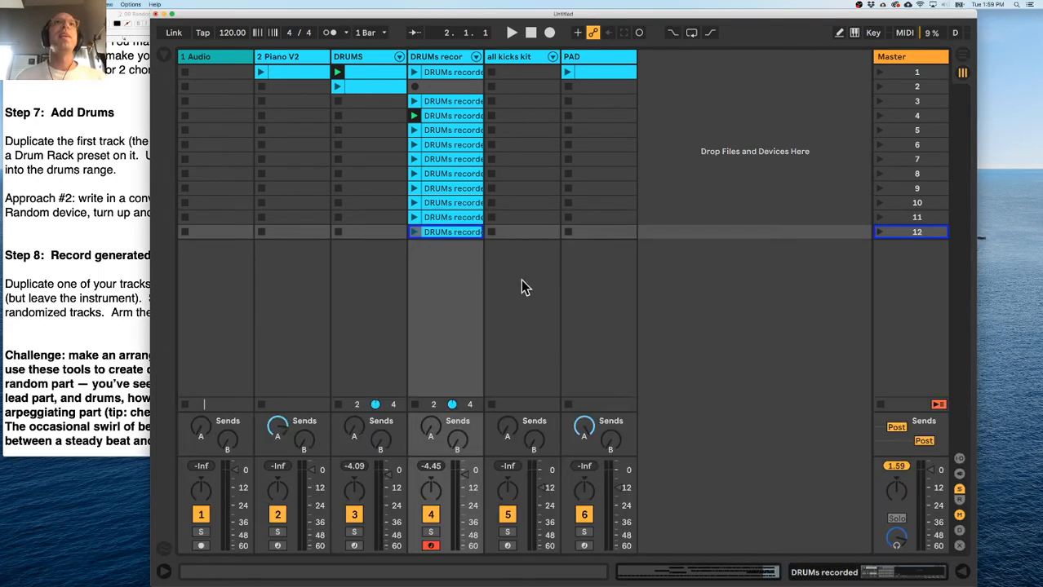
left_click(285, 57)
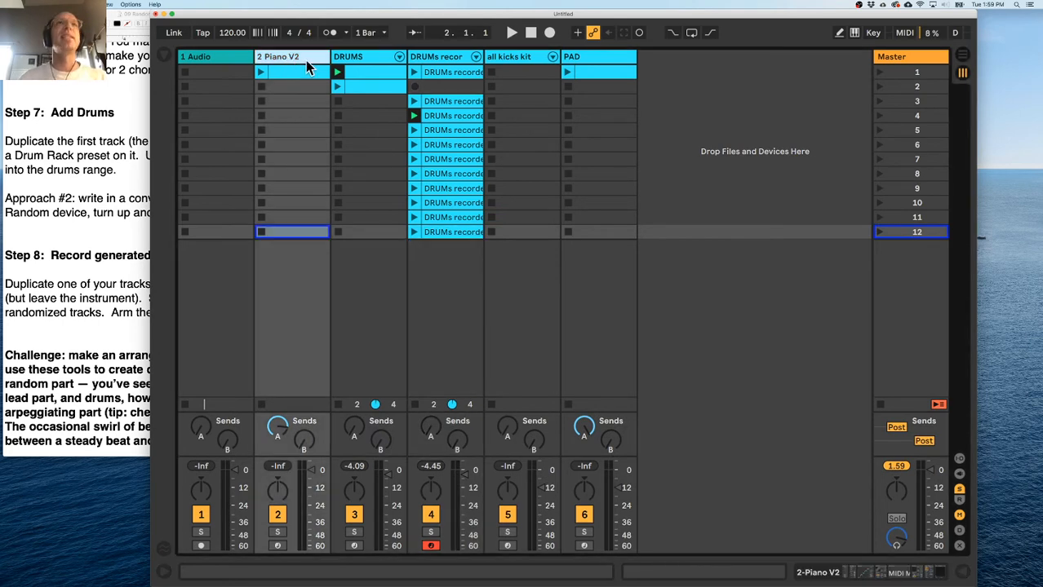
key("super+d")
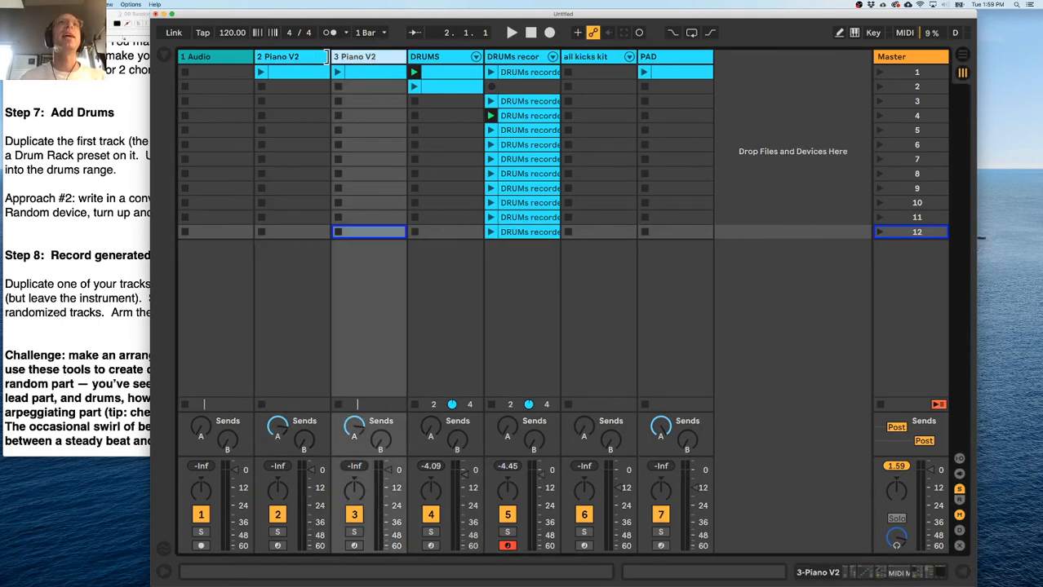
Delete all MIDI effects from Pitch through Note Length on the duplicated piano track, keeping only the Piano V2 instrument.
double_click(368, 59)
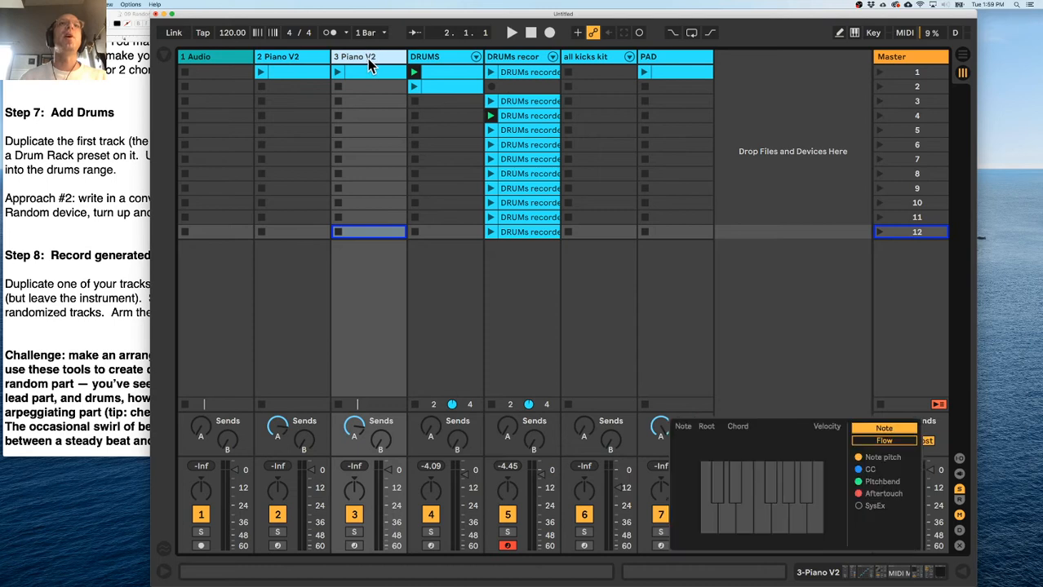
left_click(196, 408)
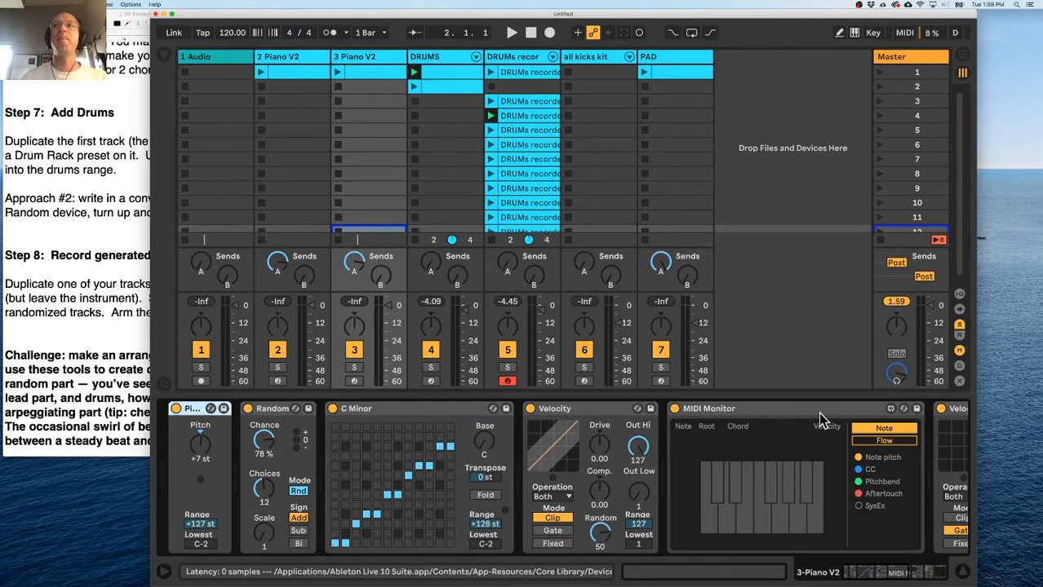
scroll(817, 413, "right", 5)
left_click(695, 409, "shift")
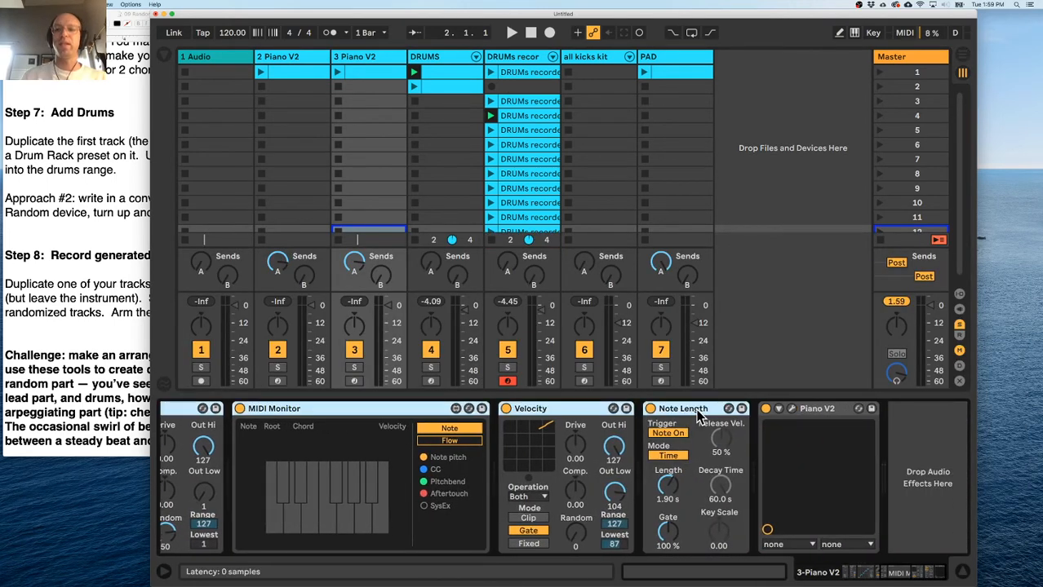
key("Delete")
Show the tracks' input/output routing and rename the duplicated piano track as piano recorded.
key("super+alt+i")
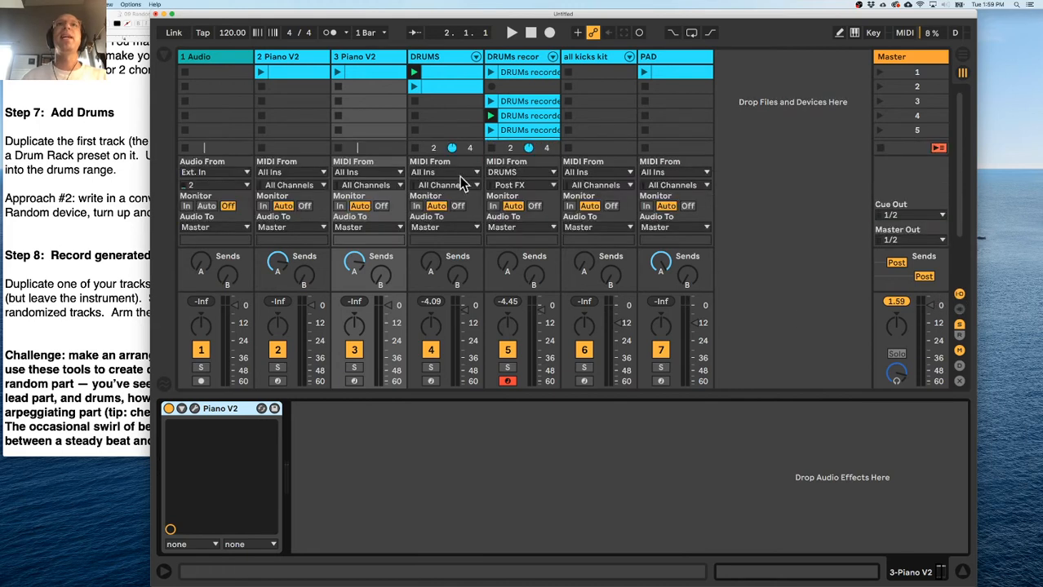
left_click(447, 173)
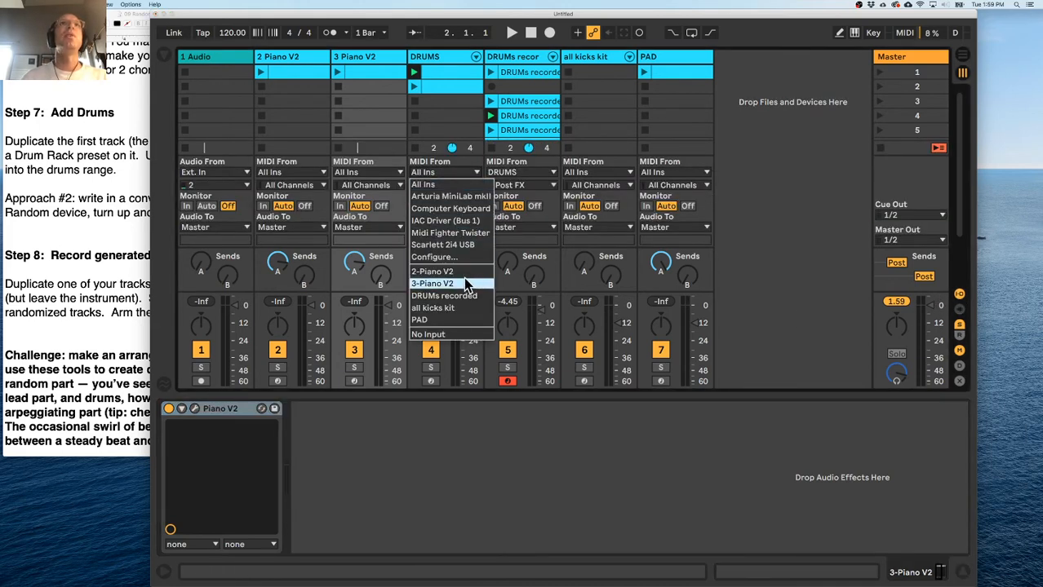
left_click(415, 70)
left_click(387, 60)
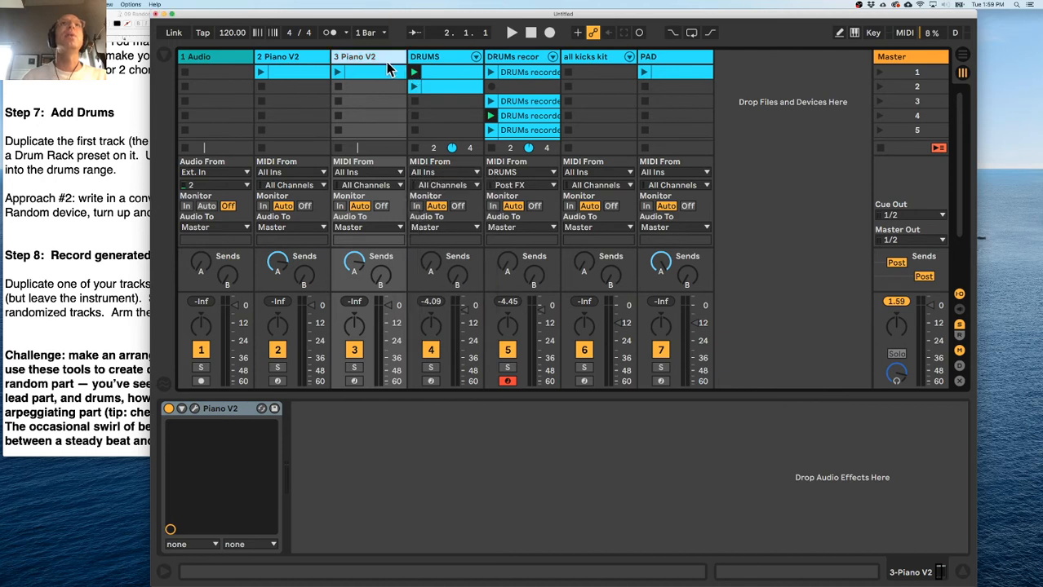
key("super+r")
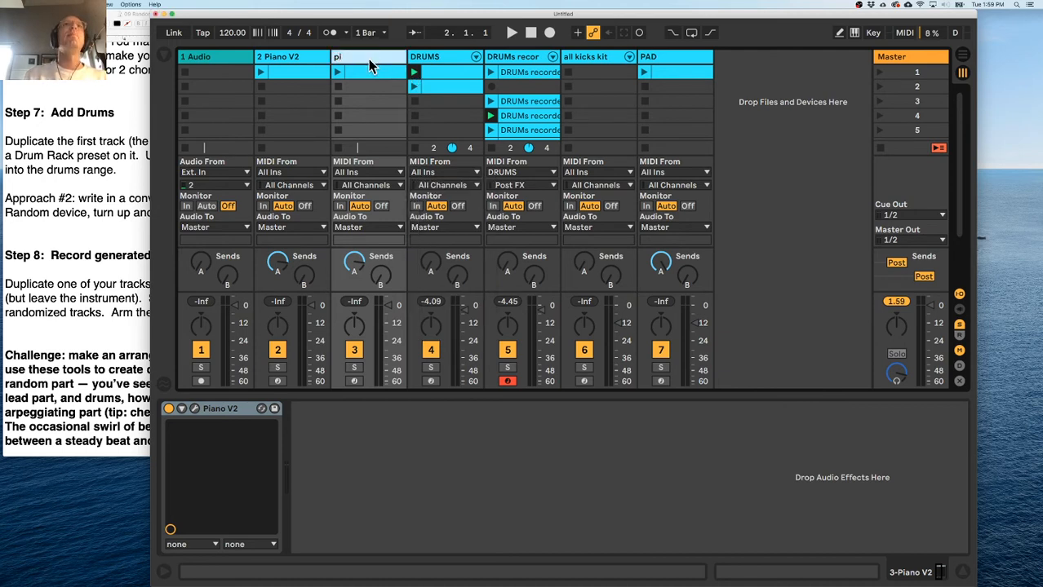
type("piano recorded")
key("Return")
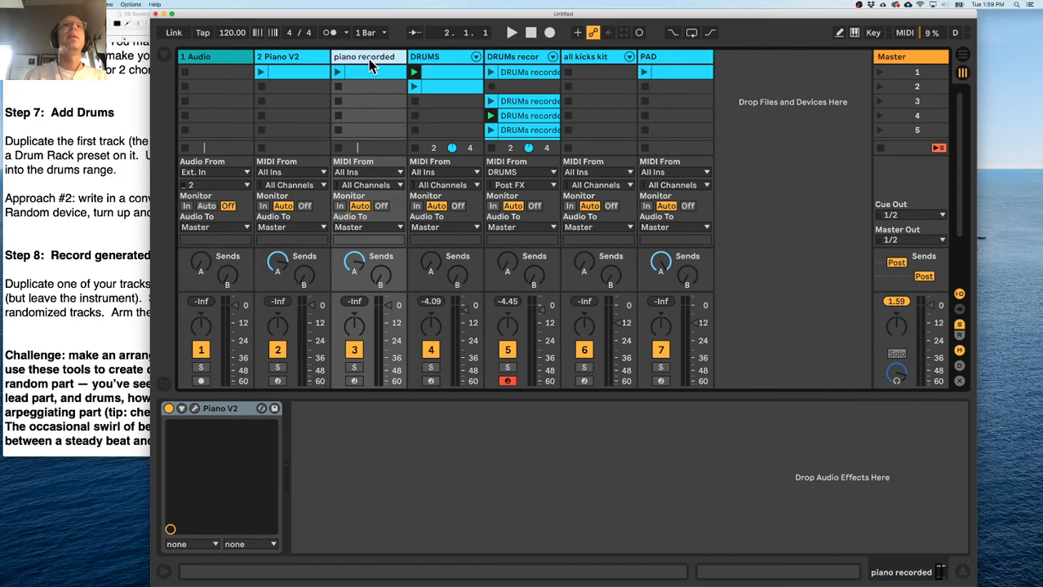
Set the piano recorded track to receive MIDI from 2-Piano V2 and arm it for recording.
left_click(366, 173)
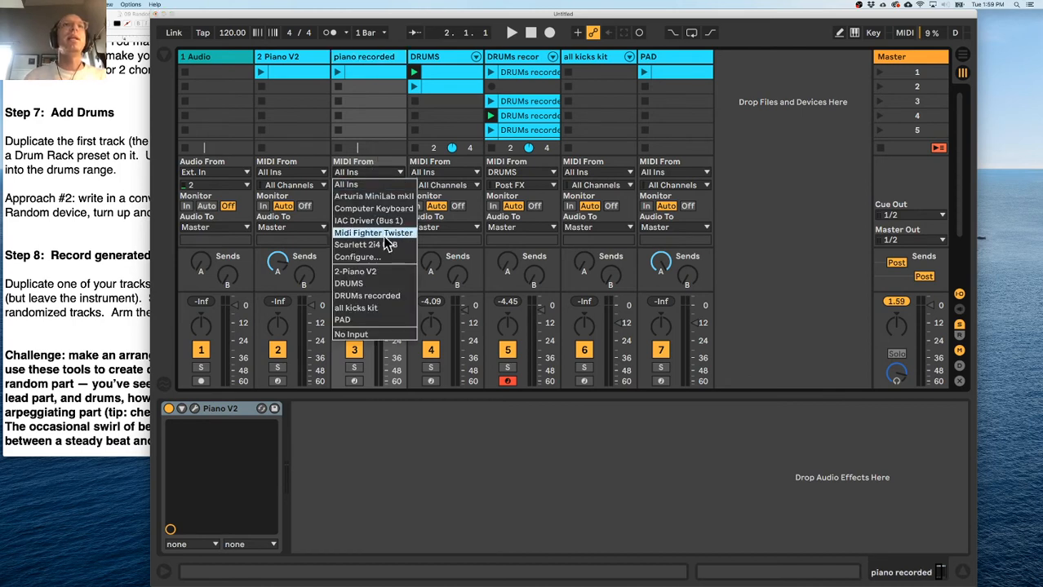
left_click(381, 274)
left_click(354, 381)
Record the generated piano into scene 3 of the piano recorded track, launching and then stopping the source piano clip.
left_click(338, 101)
left_click(262, 73)
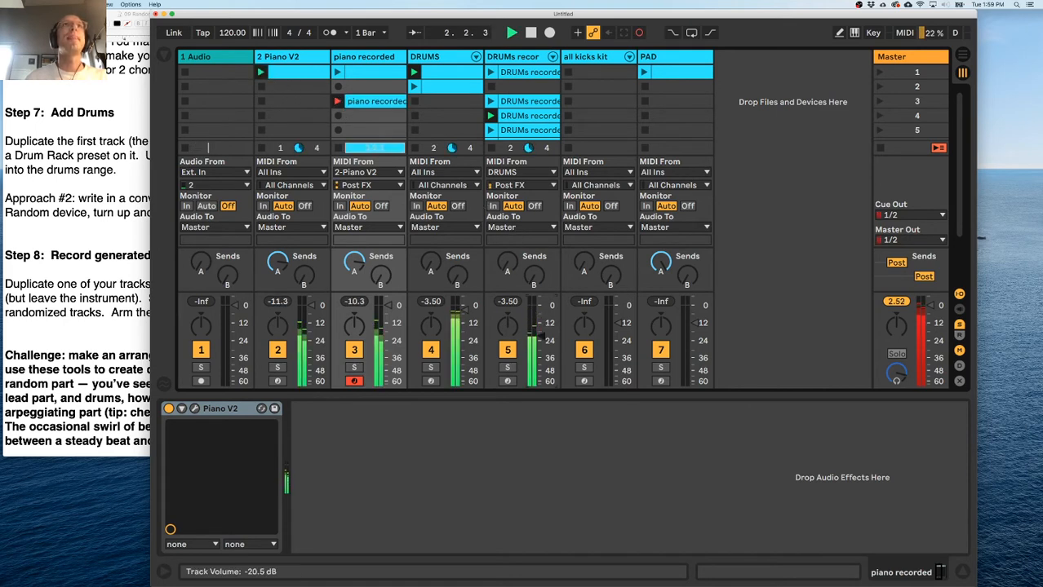
left_click(262, 149)
Open the recorded piano clip and shorten its loop to one bar starting at bar 2.
double_click(371, 101)
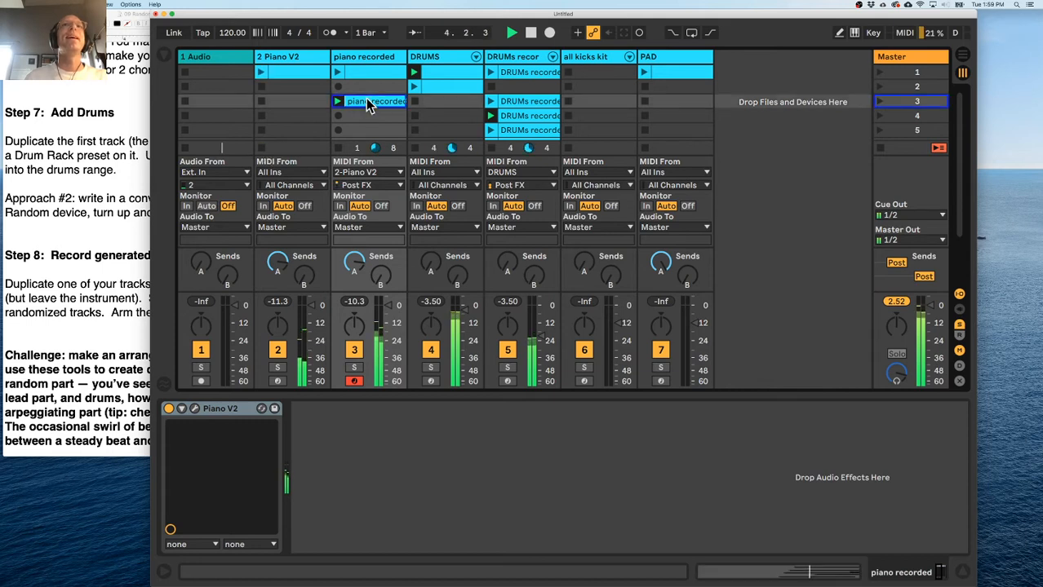
scroll(494, 445, "down", 4)
left_click_drag(388, 398, 678, 410)
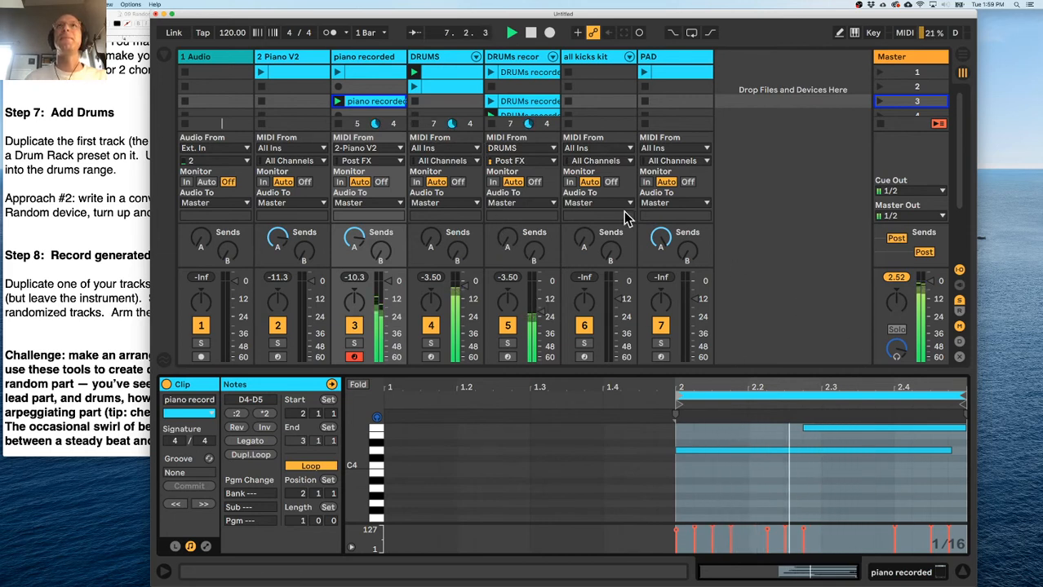
Review the recorded drum clips in the lower scenes and the device chain on the 2 Piano V2 track.
scroll(410, 97, "down", 2)
scroll(414, 94, "down", 7)
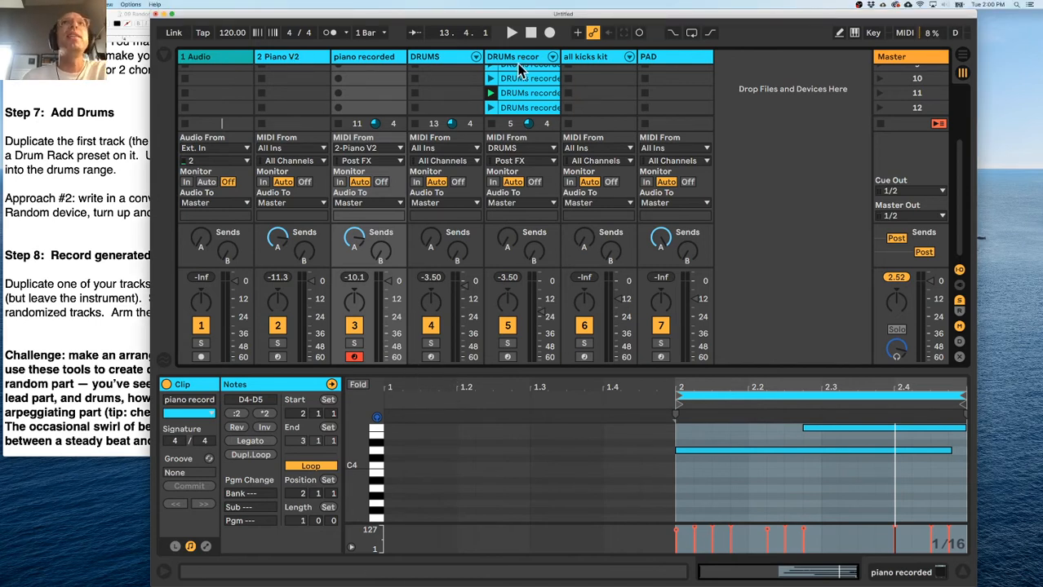
double_click(290, 58)
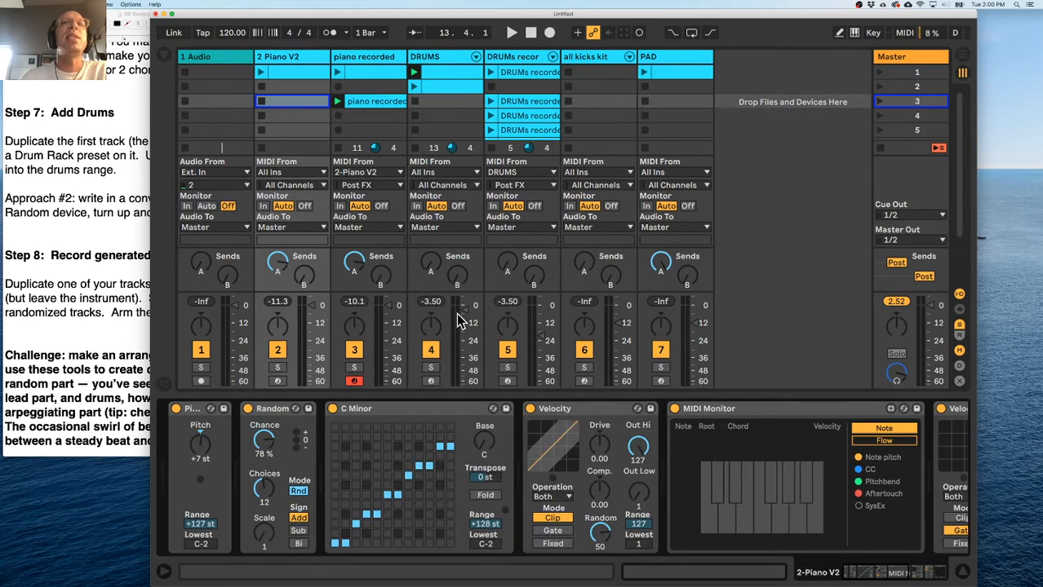
scroll(708, 470, "right", 5)
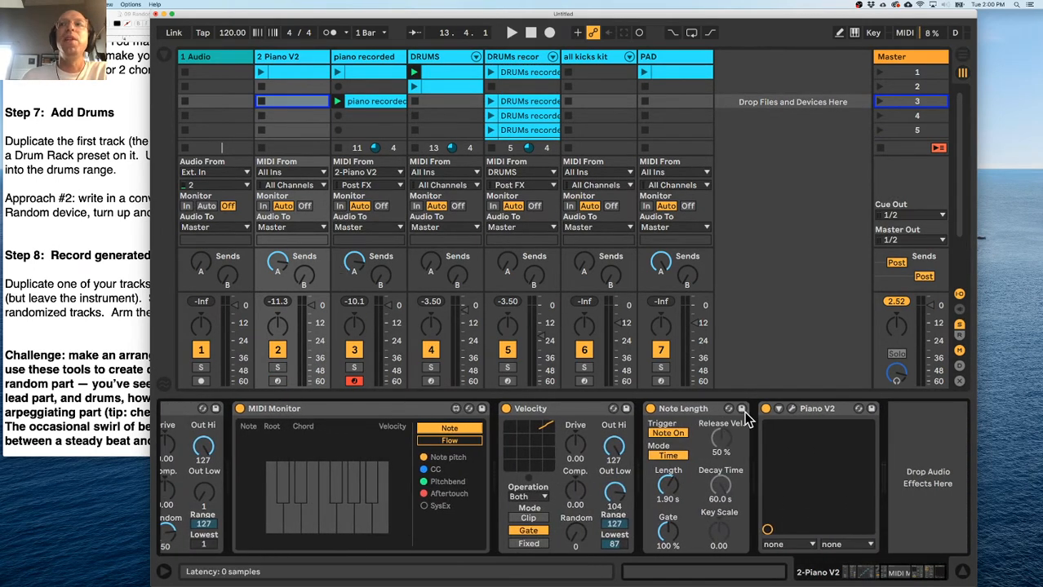
Clear the kick sample search and look through the Beat Repeat presets among the audio effects.
left_click(160, 56)
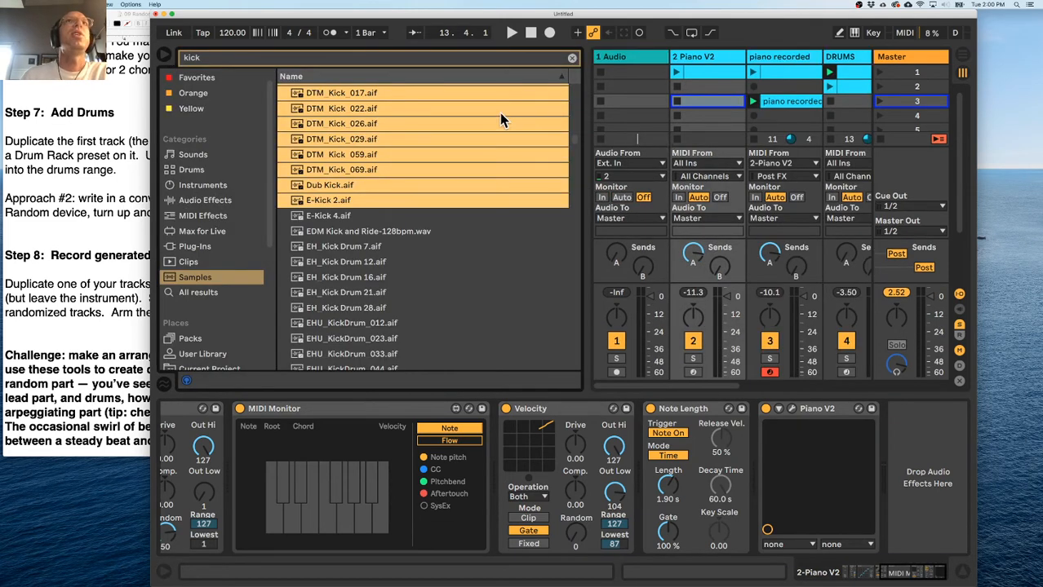
left_click(571, 58)
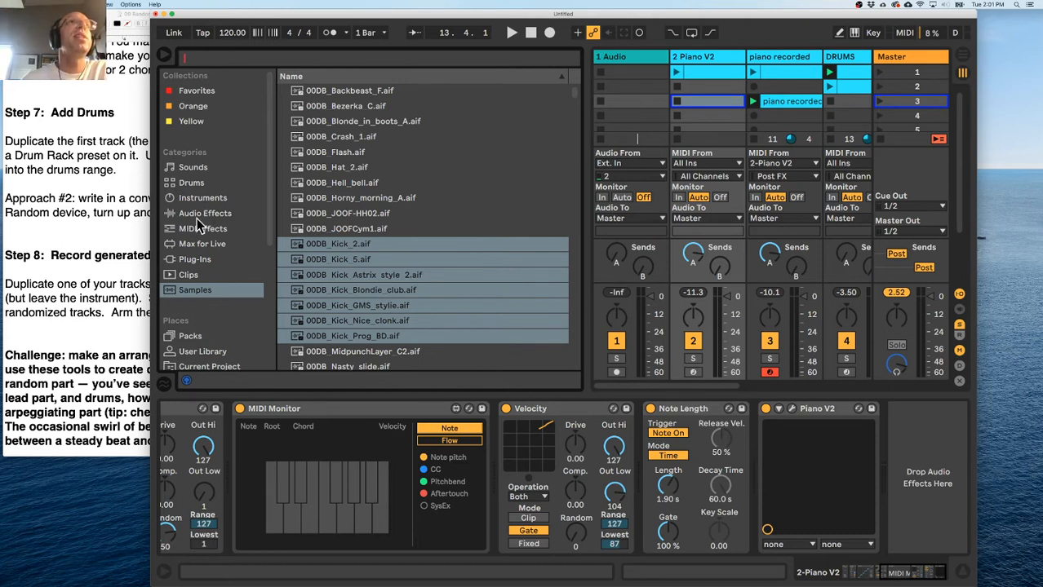
left_click(204, 214)
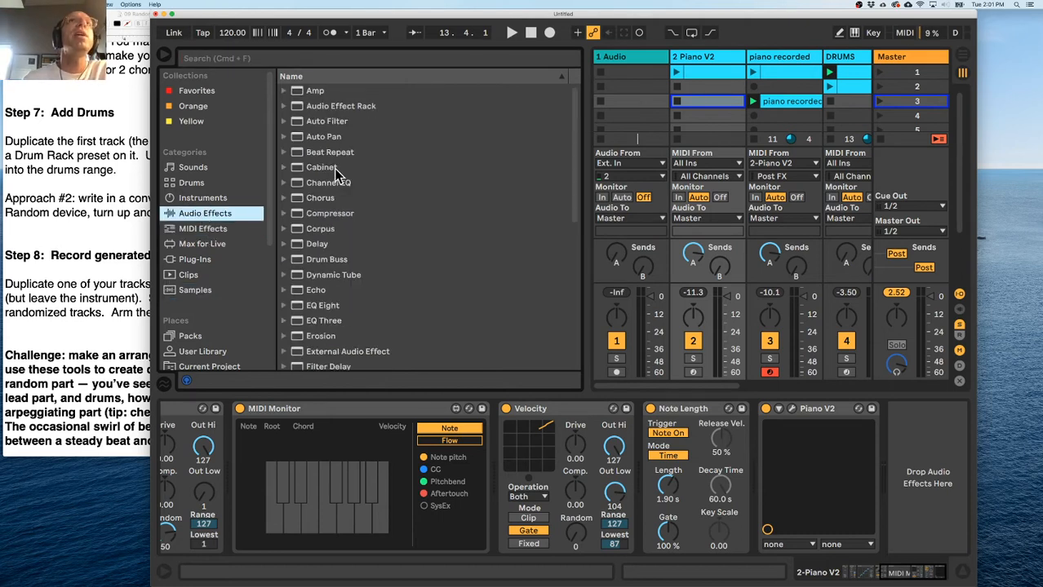
left_click(283, 153)
scroll(325, 217, "down", 2)
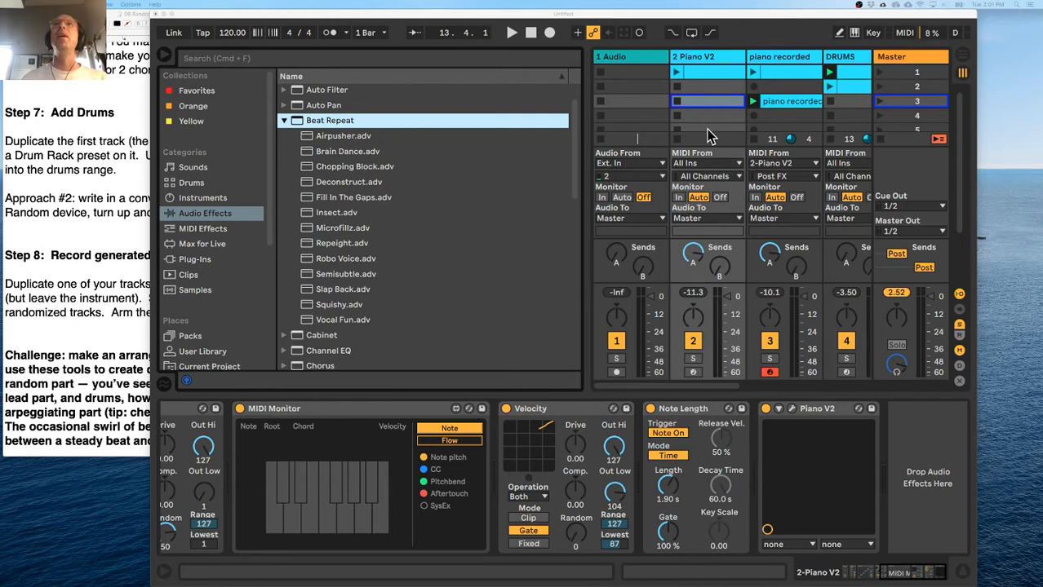
left_click(712, 55)
left_click(586, 84)
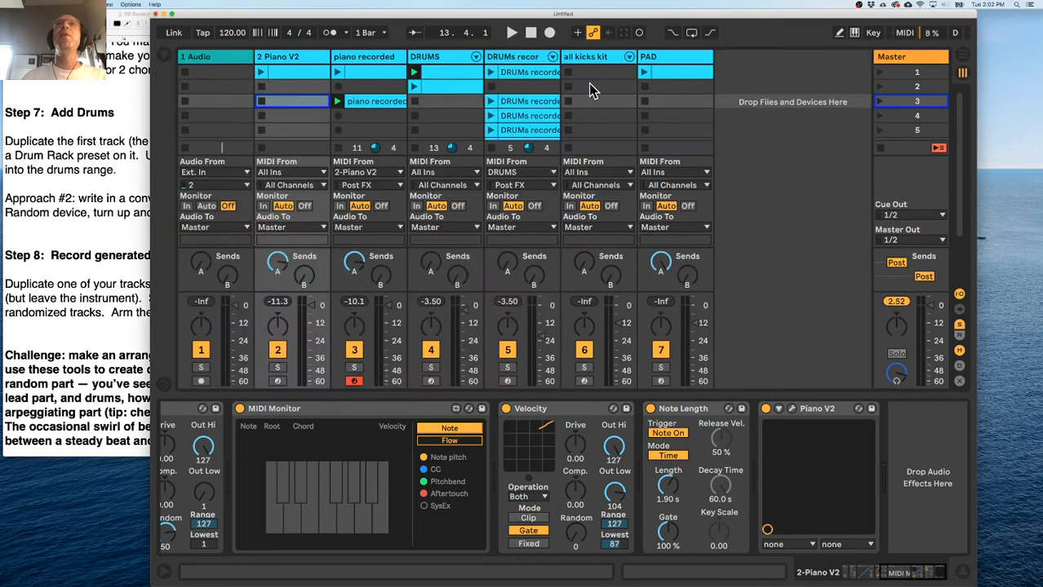
Stop the playing clip on the piano recorded track and play the set with the DRUMS device chain shown.
left_click(438, 56)
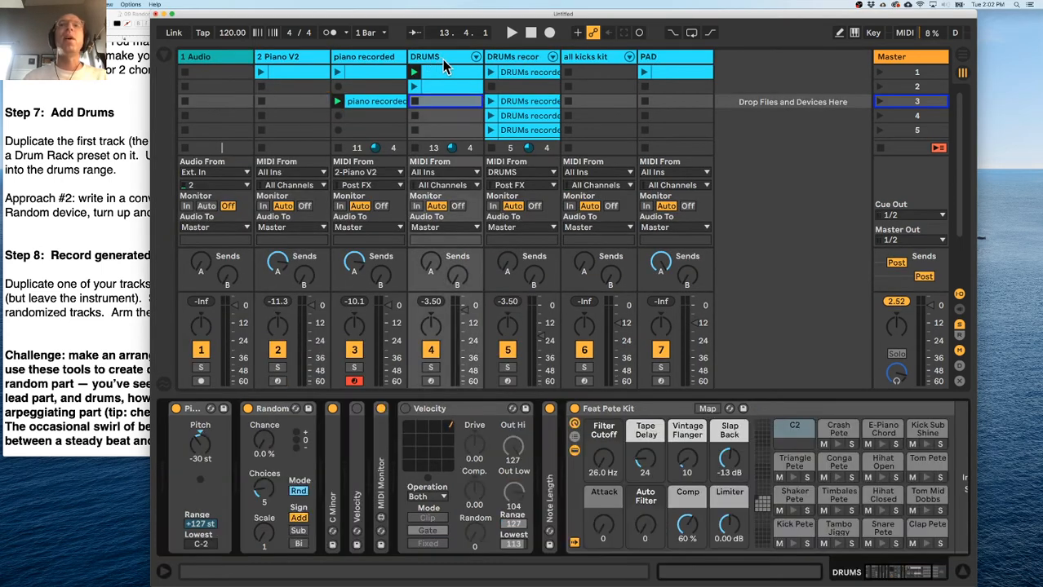
left_click(339, 149)
key("space")
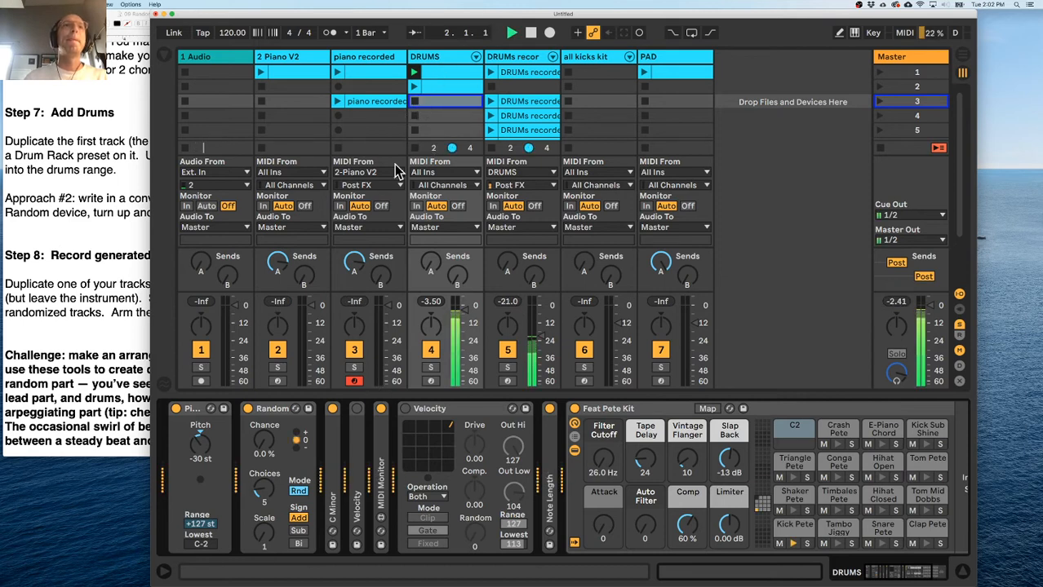
Open the first DRUMS clip and audition its repeated Tambo Jiggy notes.
double_click(436, 76)
scroll(470, 426, "down", 5)
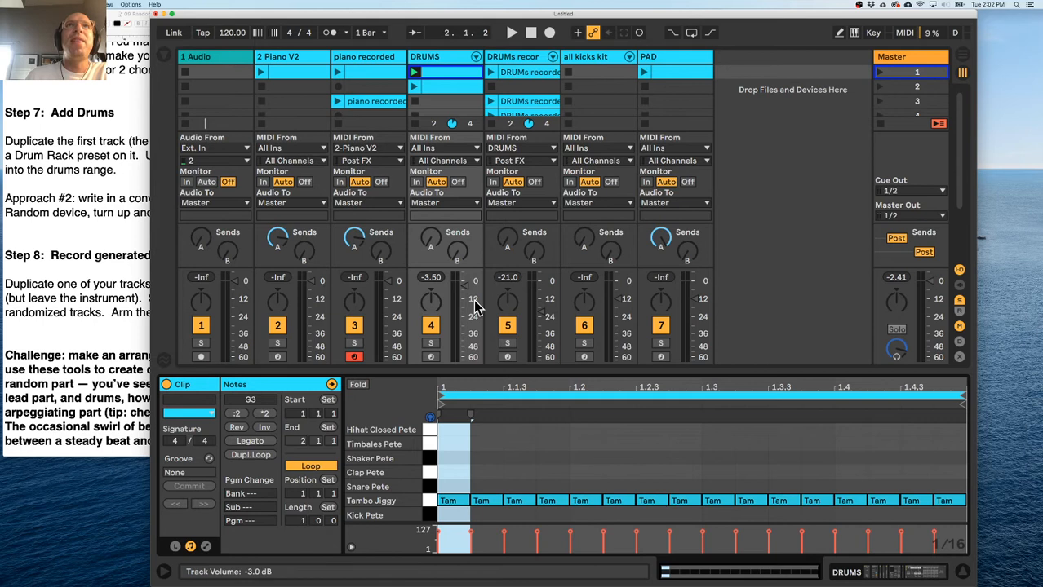
left_click(445, 57)
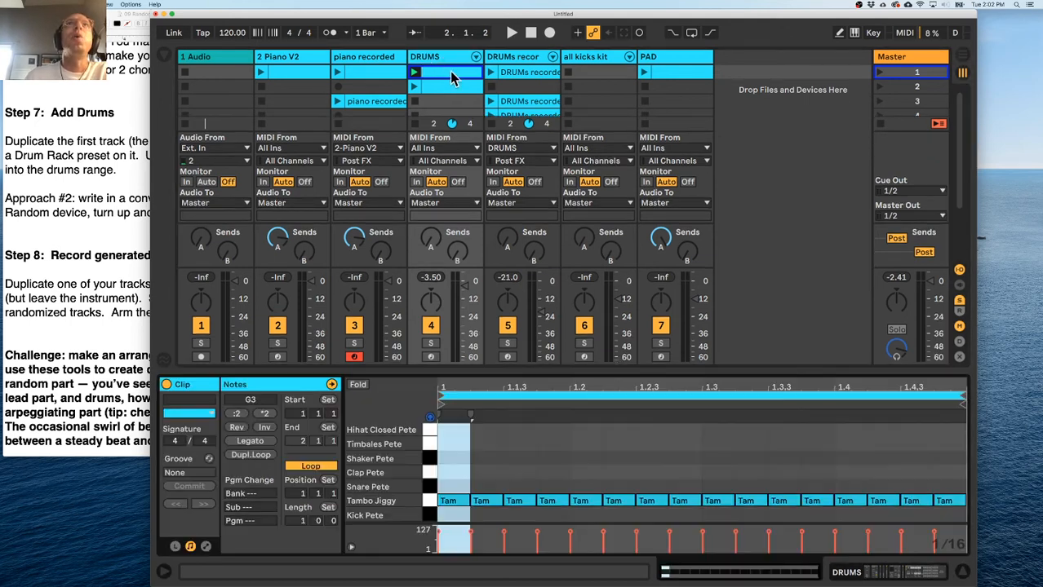
double_click(450, 72)
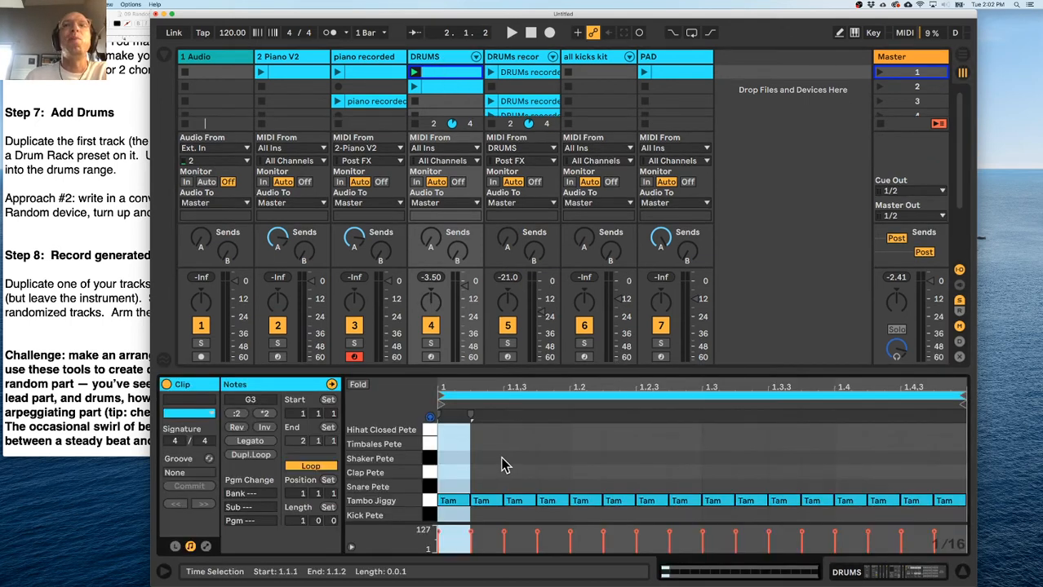
left_click(449, 501)
left_click(482, 501)
left_click(515, 502)
left_click(453, 501)
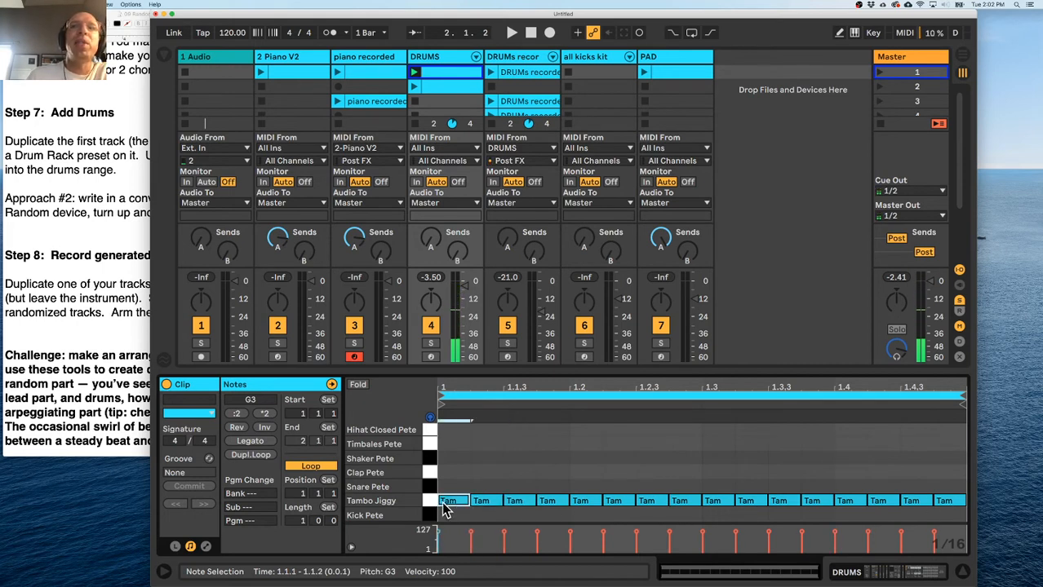
Stop the recorded drums clip during playback and set the Chance of the DRUMS track's Random device to 20%.
left_click(433, 58)
key("space")
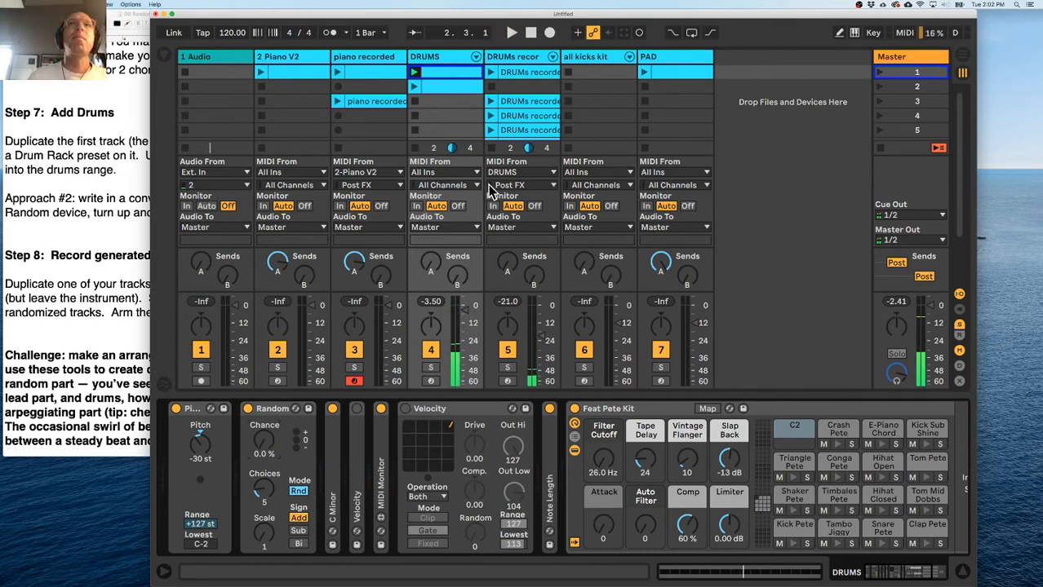
left_click(490, 150)
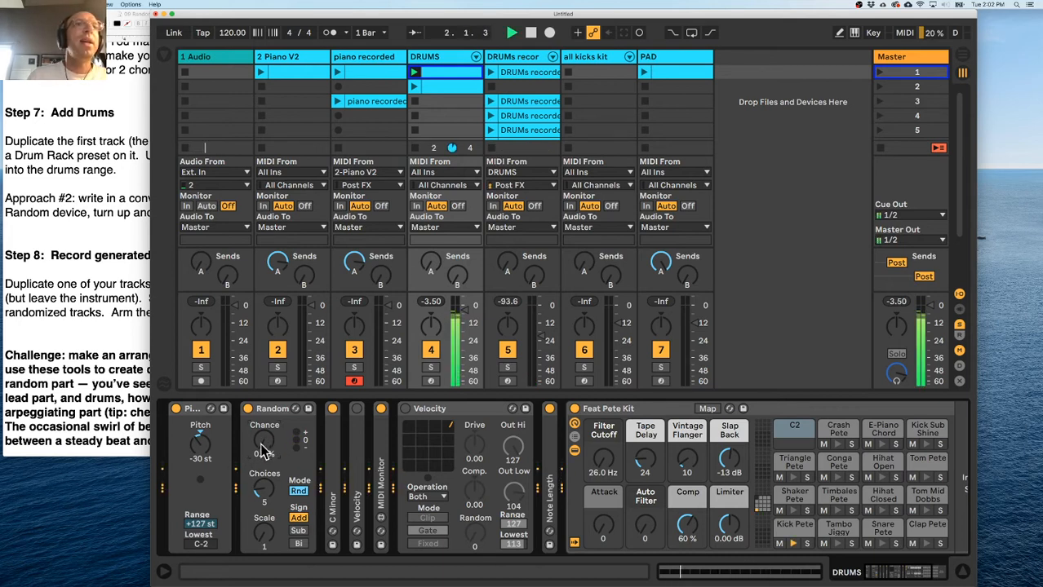
left_click(457, 75)
left_click(453, 57)
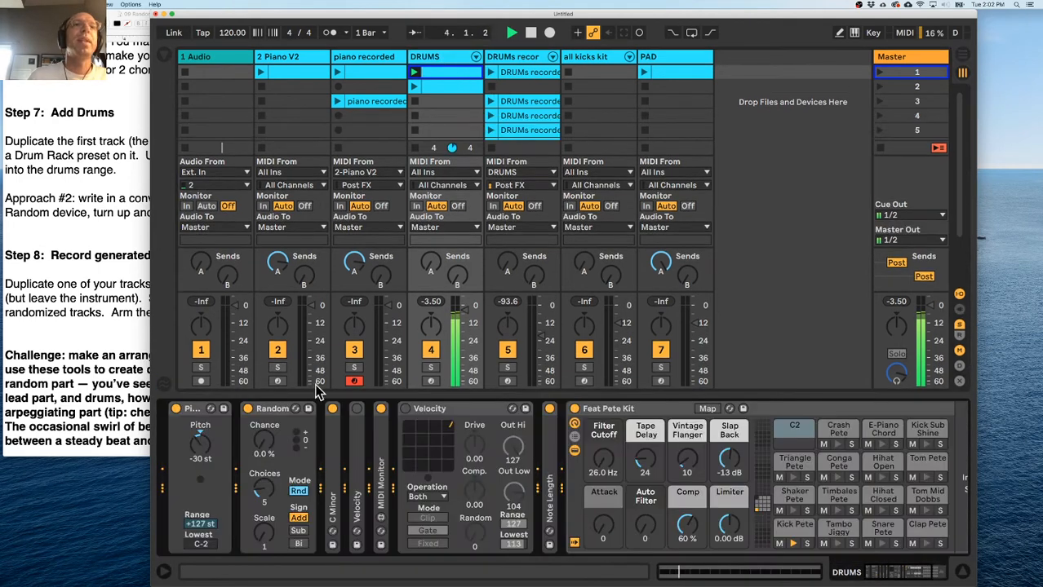
left_click_drag(263, 441, 263, 422)
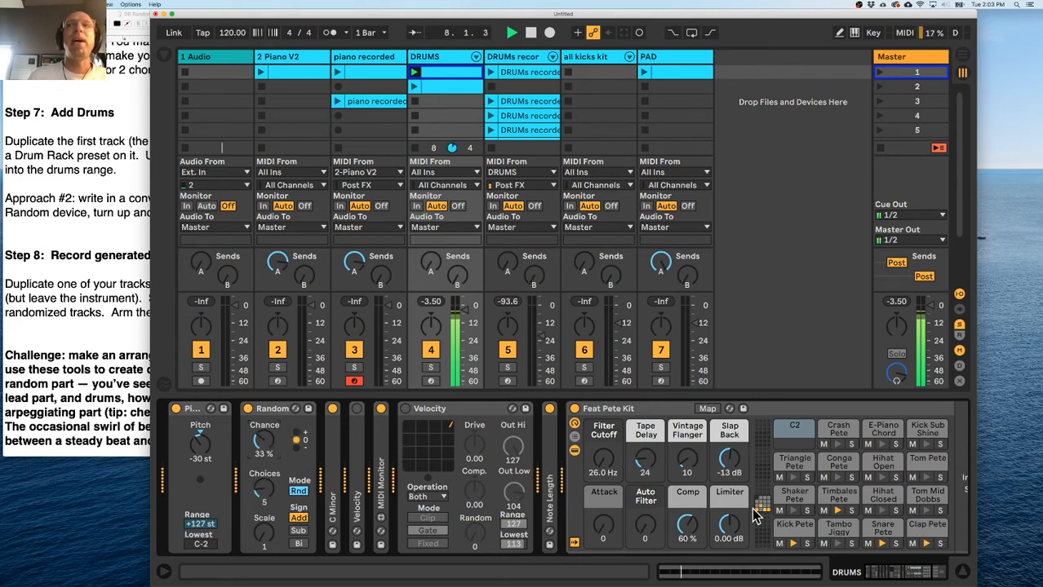
mouse_move(260, 440)
left_mouse_down()
mouse_move(260, 394)
mouse_move(260, 443)
left_mouse_up()
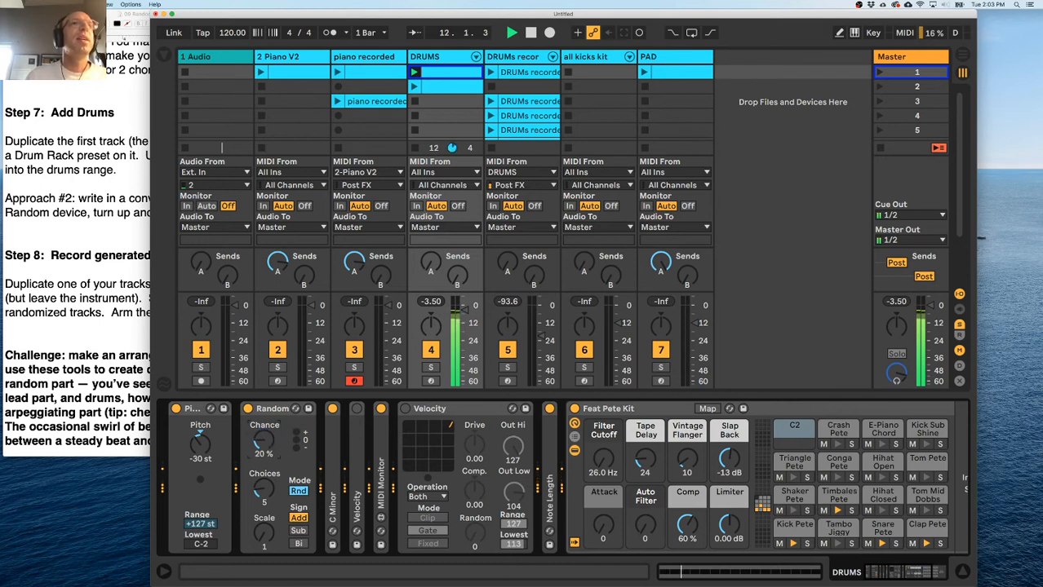
Launch the source clip on the 2 Piano V2 track and stop the DRUMS clip.
left_click(304, 57)
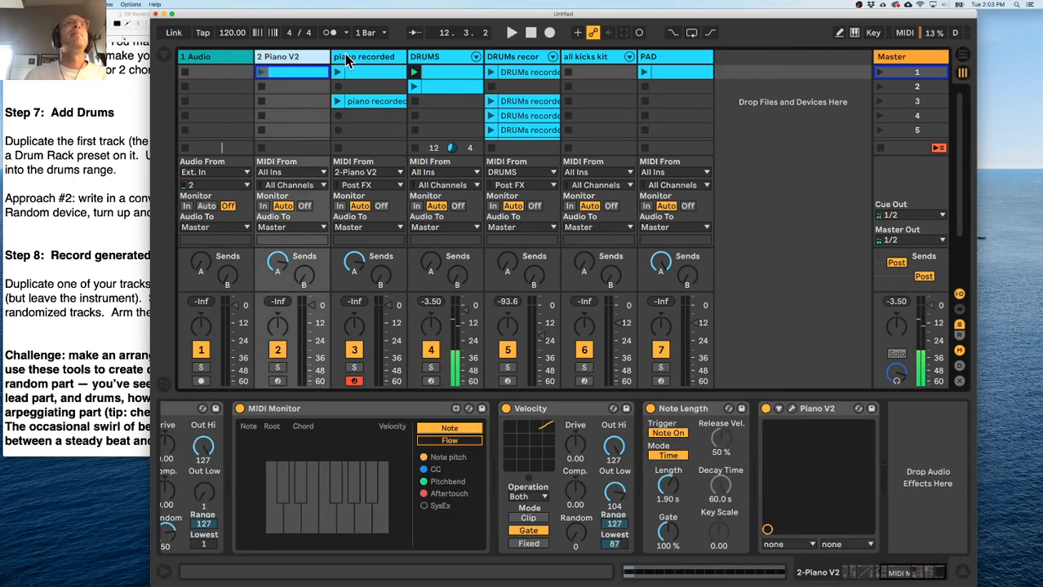
left_click(364, 70)
left_click(308, 58)
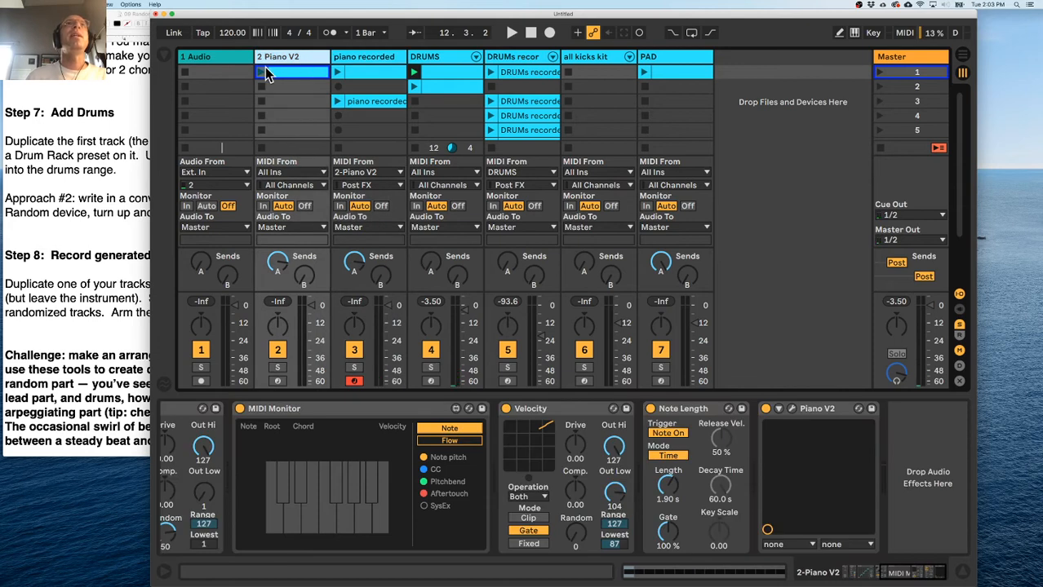
left_click(262, 72)
left_click(414, 147)
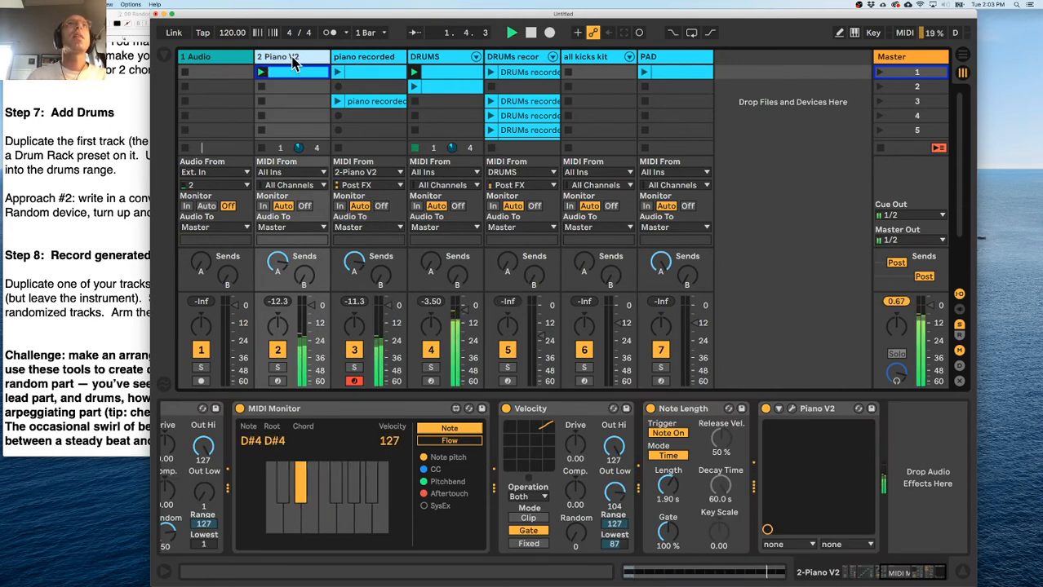
Check the repeated notes in the 2 Piano V2 clip and set the Chance of that track's Random device to 29%.
scroll(261, 450, "left", 6)
left_click_drag(262, 439, 263, 453)
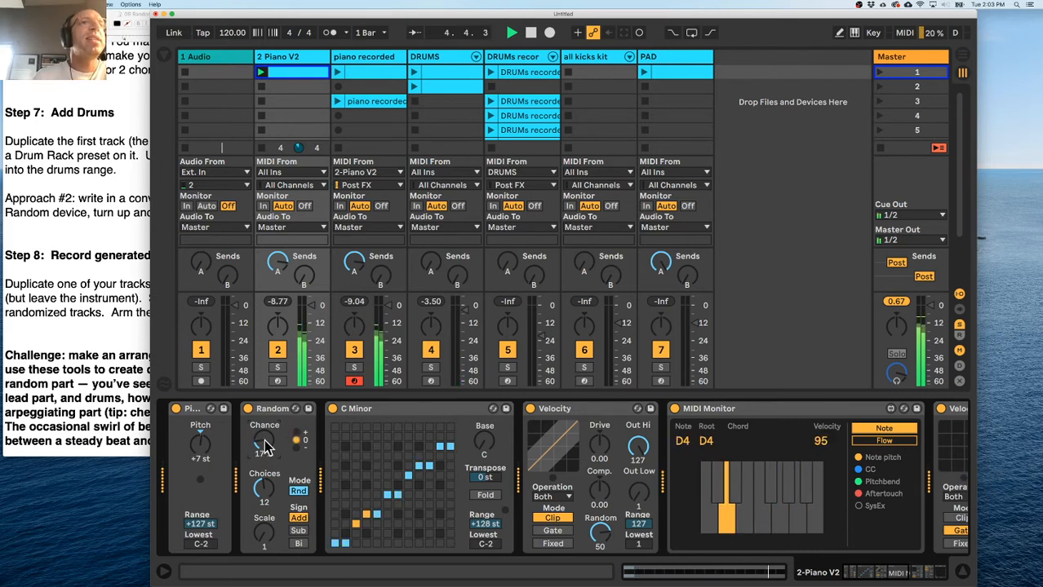
double_click(298, 73)
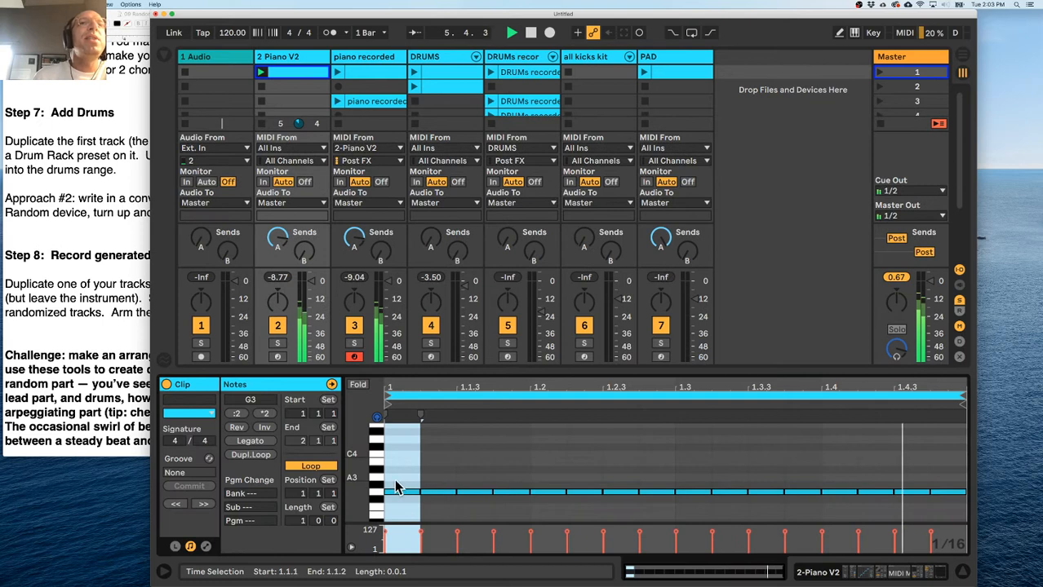
left_click(294, 61)
double_click(294, 60)
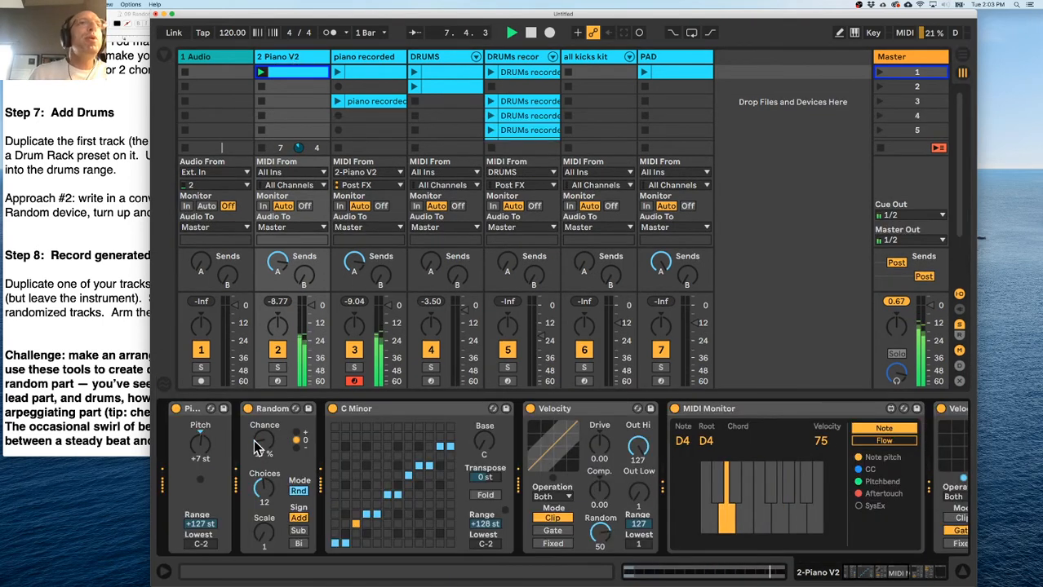
mouse_move(263, 447)
left_mouse_down()
mouse_move(263, 424)
mouse_move(261, 439)
left_mouse_up()
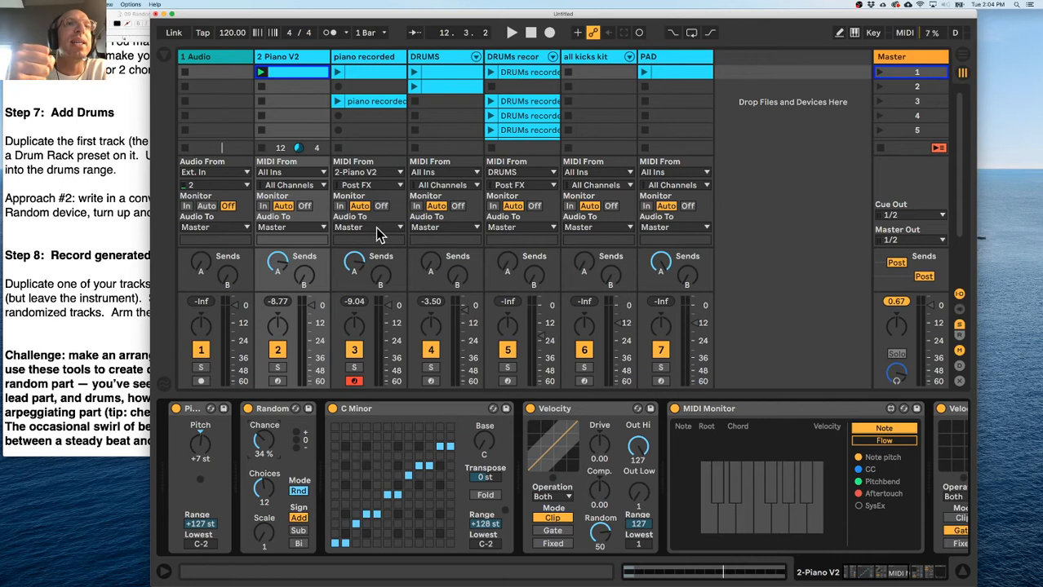
left_click(271, 409)
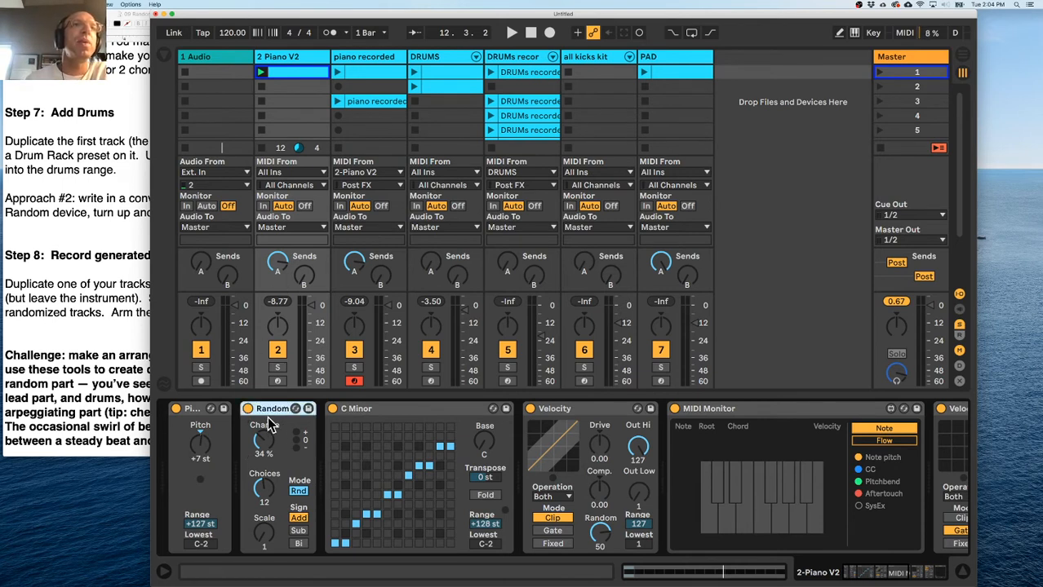
left_click_drag(278, 440, 279, 445)
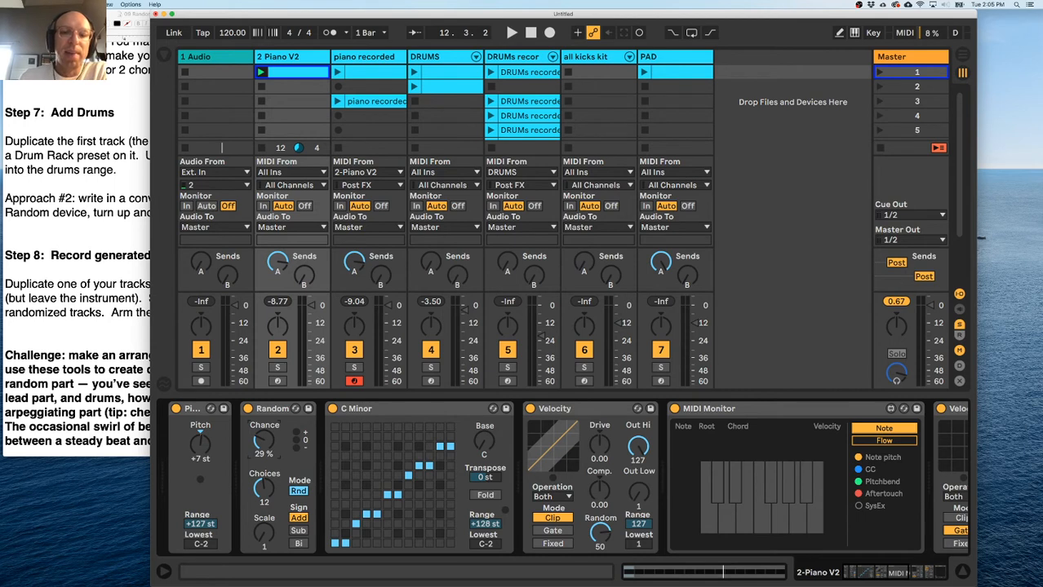
Insert a new MIDI track after the PAD track and delete its default Simpler device.
left_click(653, 56)
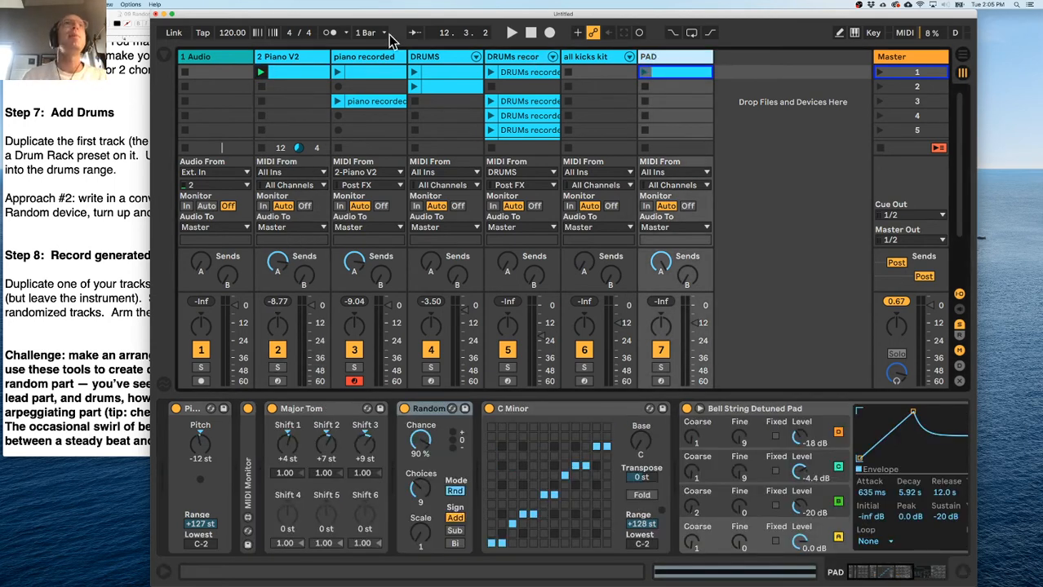
left_click(377, 58)
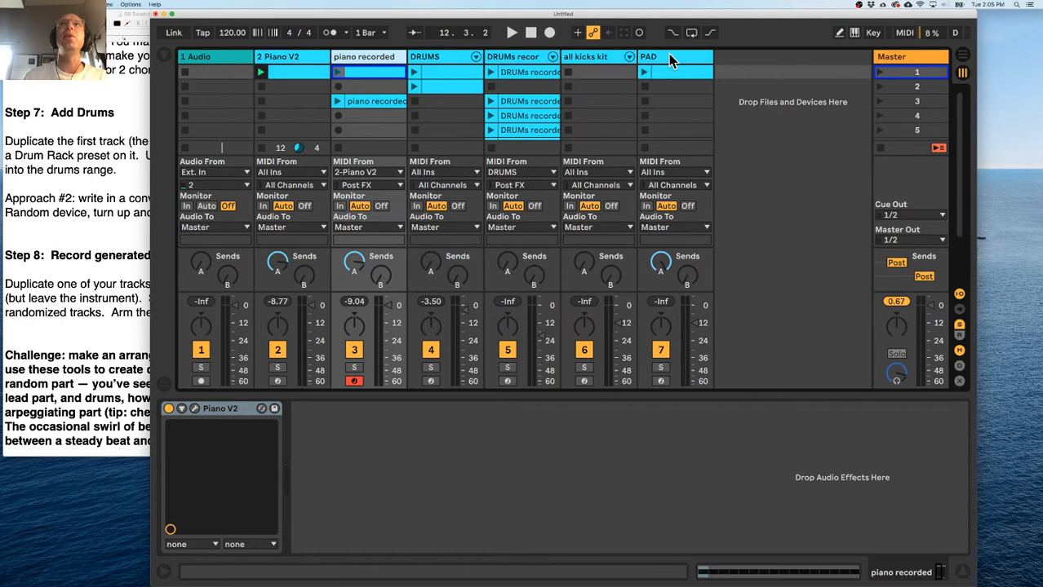
left_click(667, 56)
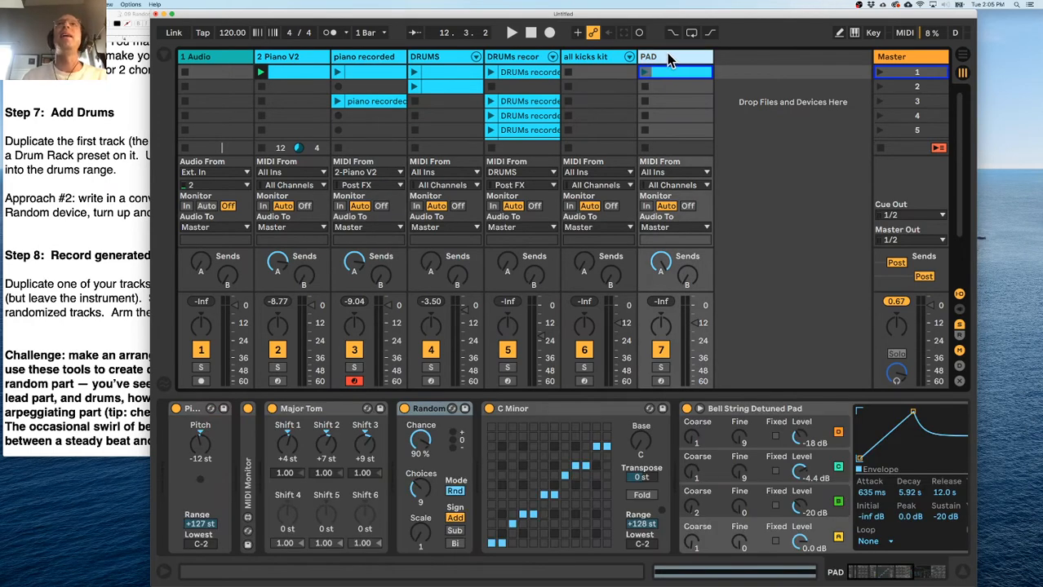
key("super+shift+t")
left_click(480, 411)
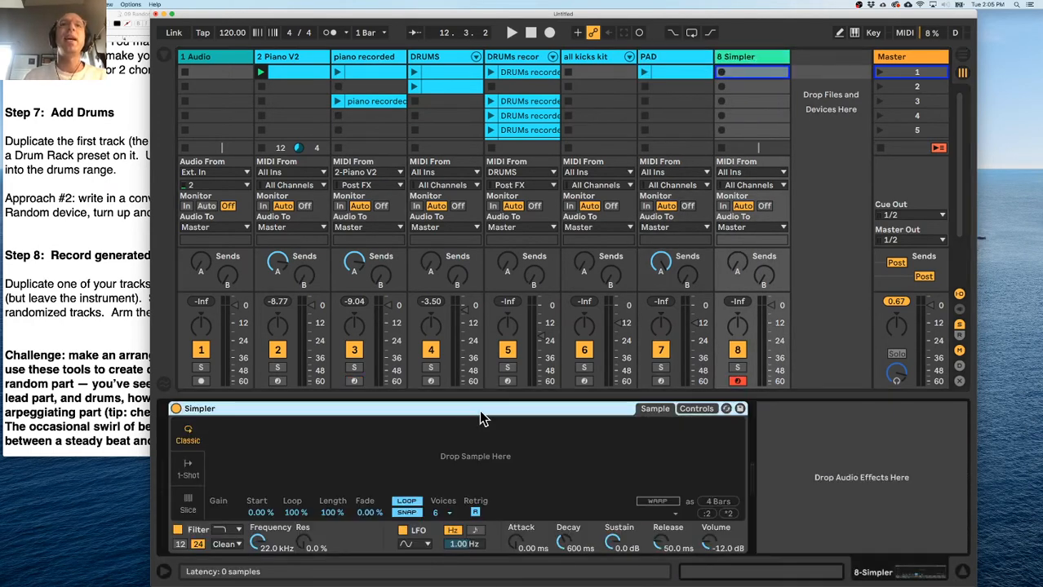
key("Delete")
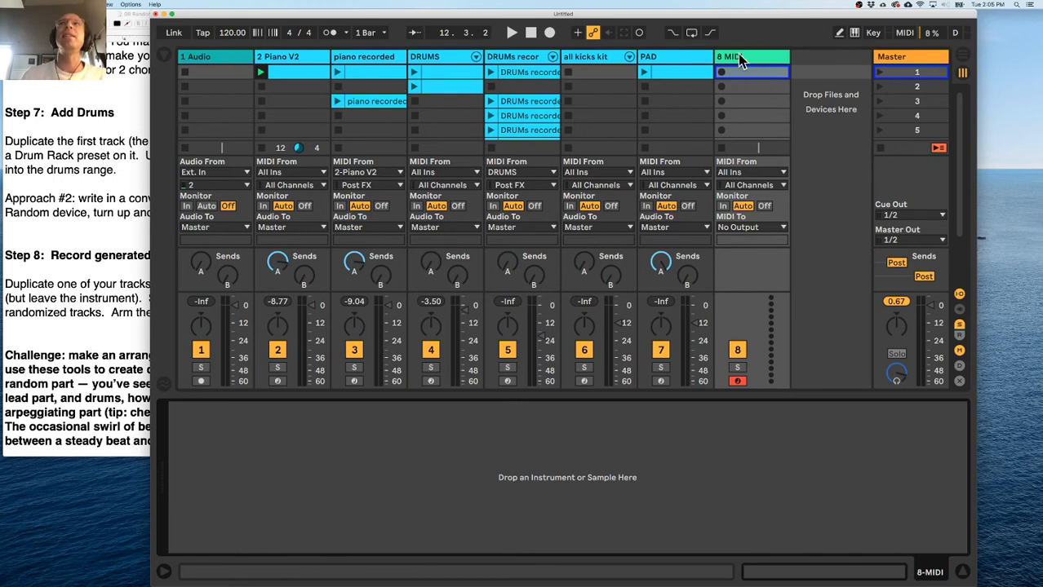
Load the default Simpler instrument onto the empty MIDI track.
left_click(167, 52)
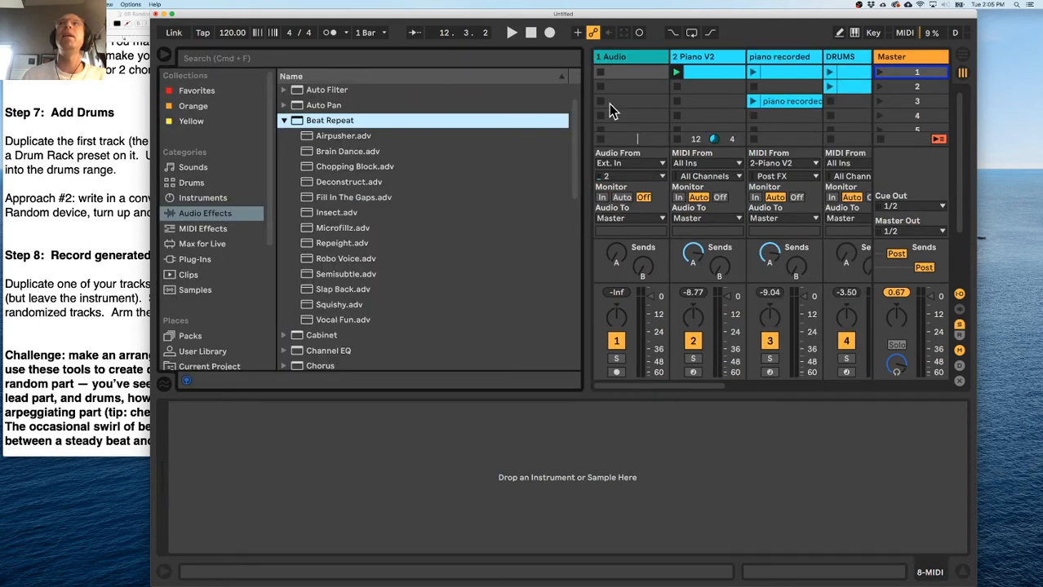
left_click_drag(584, 107, 374, 110)
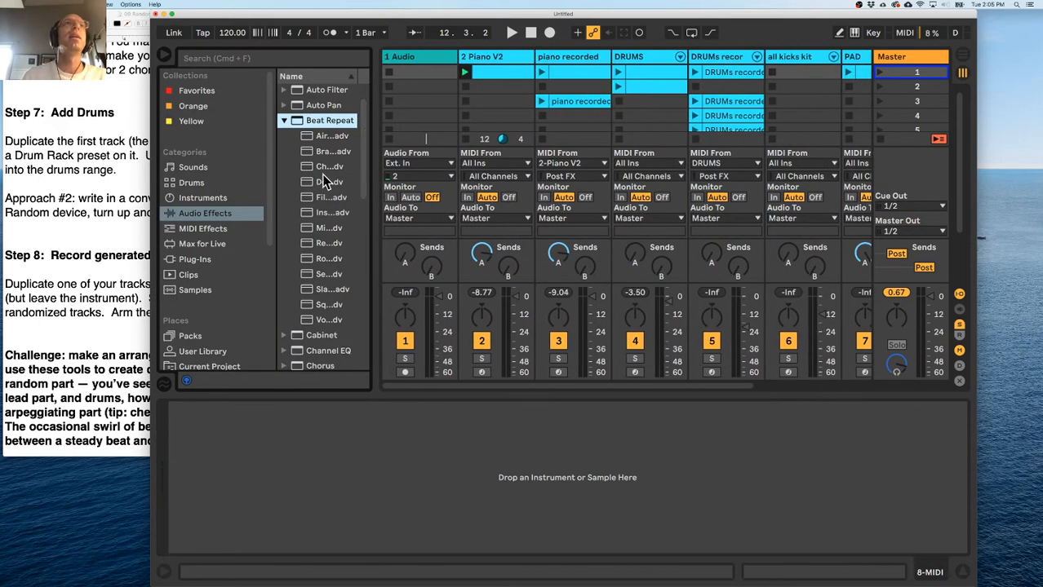
left_click(209, 197)
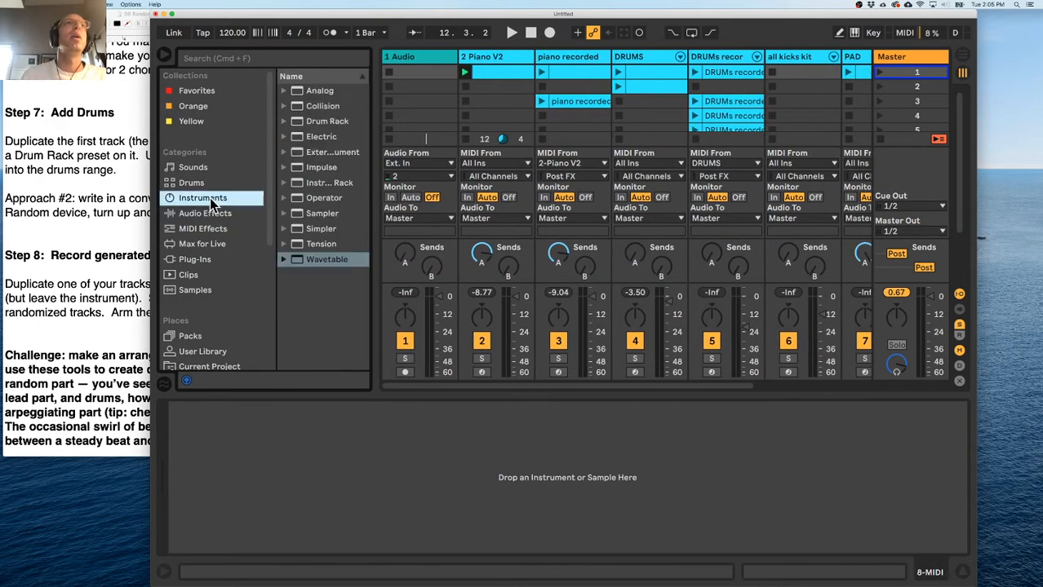
left_click(298, 231)
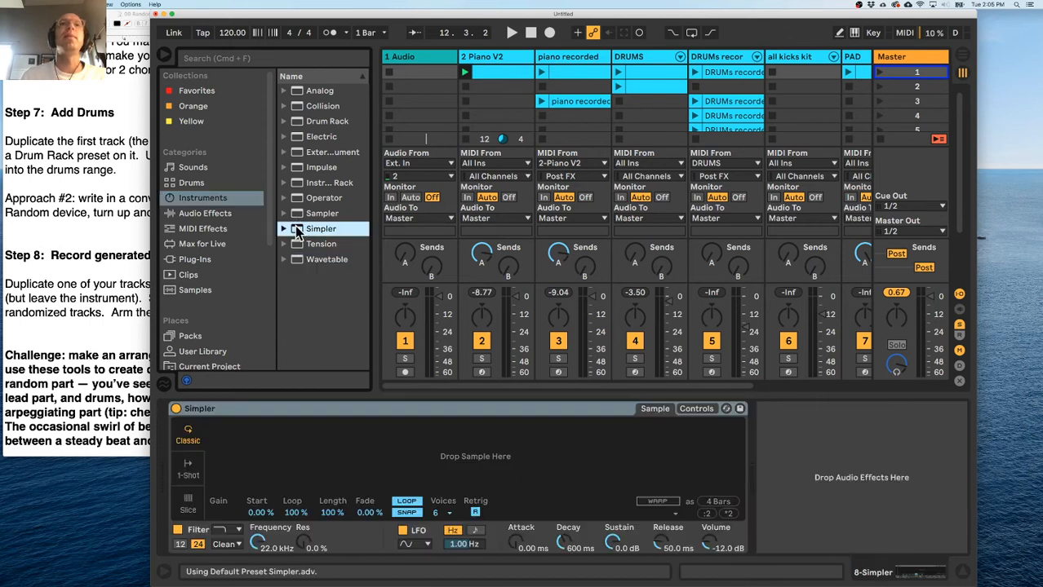
scroll(245, 302, "down", 2)
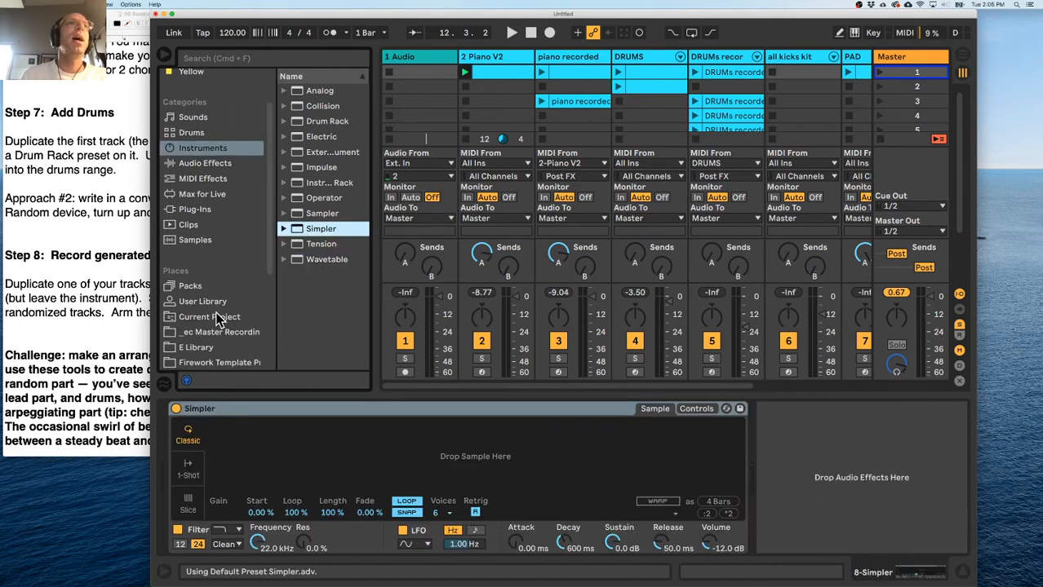
Search the master recordings folder for "facet" and load the Facets mp3 from the Mixtape folder into the empty Simpler.
left_click(211, 302)
left_click_drag(383, 275, 430, 275)
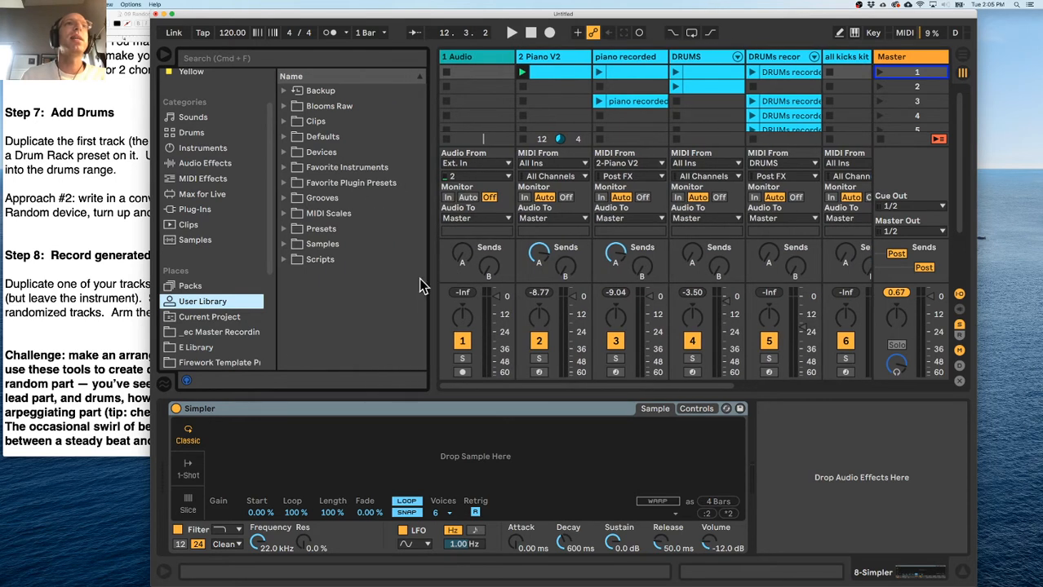
left_click(220, 332)
left_click(265, 59)
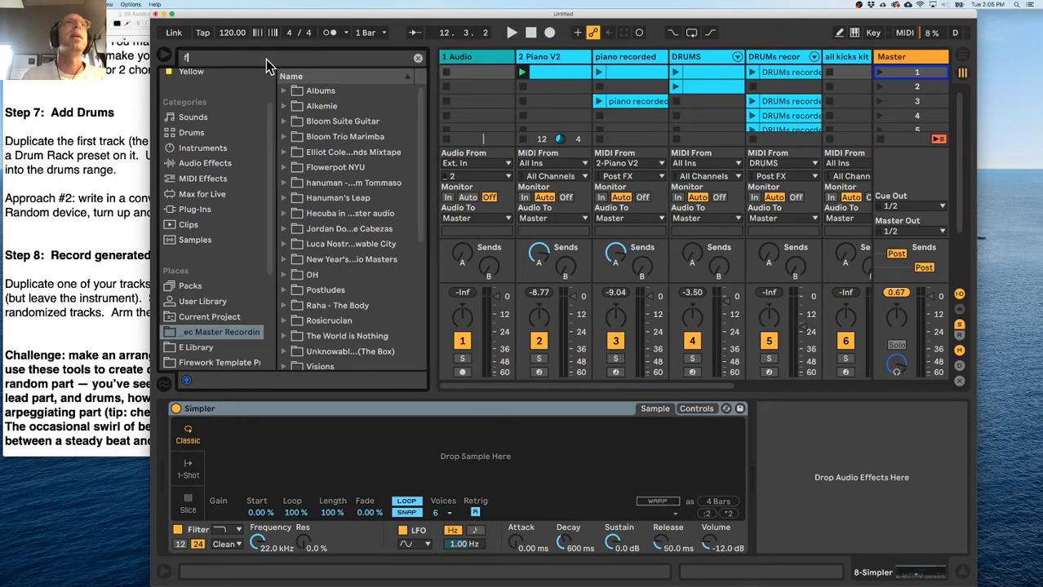
type("facet")
left_click(285, 107)
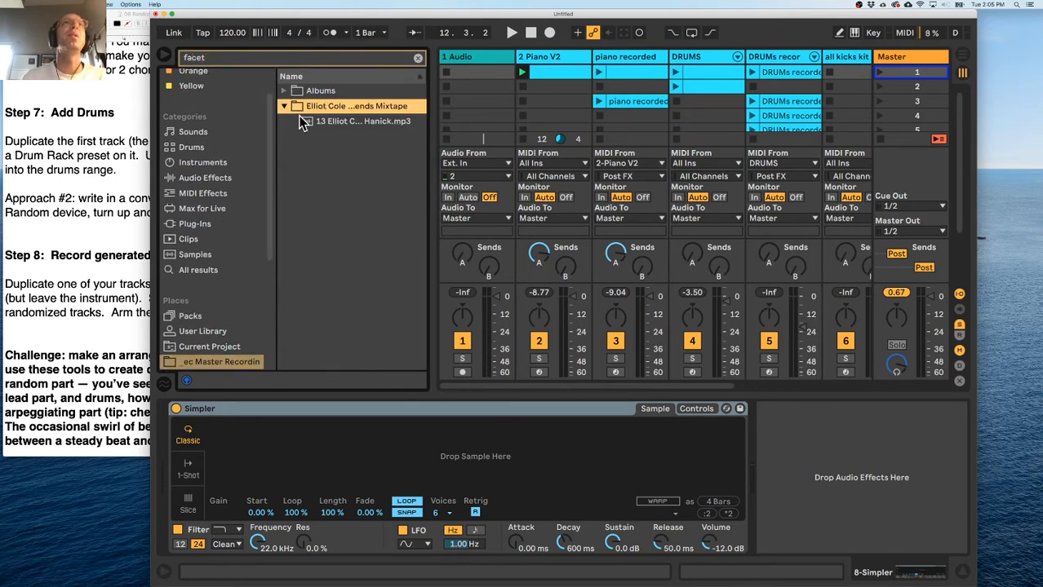
left_click_drag(309, 121, 387, 462)
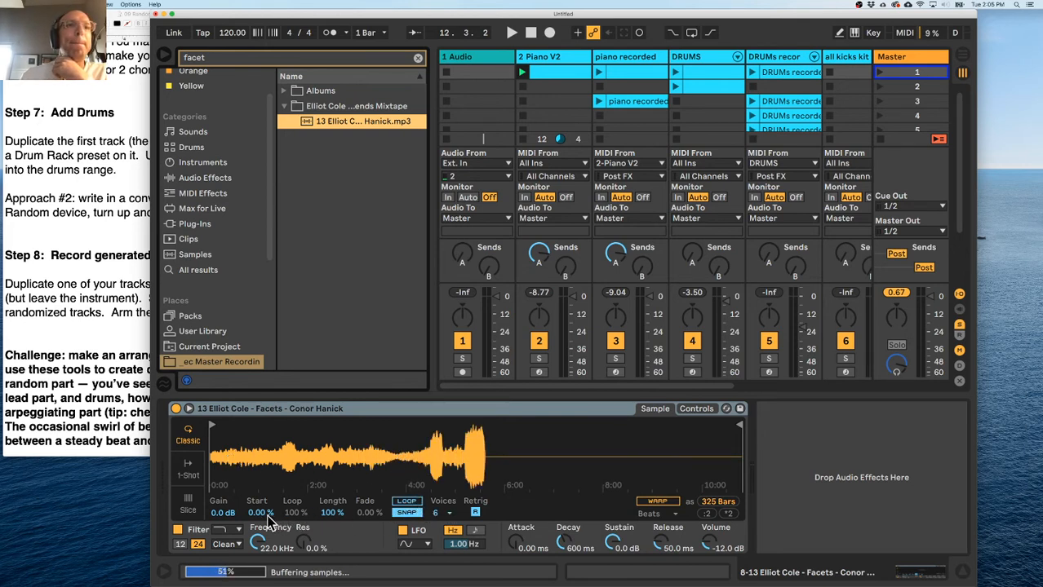
Switch Simpler to Slice mode and slice the sample by Beat with a 1/2 division.
left_click(187, 506)
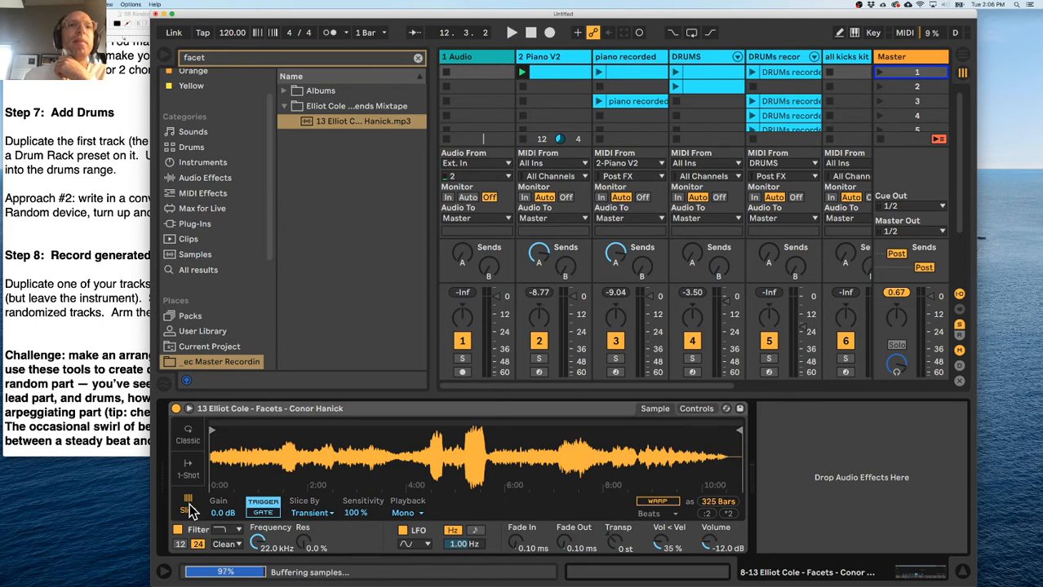
left_click(189, 503)
left_click_drag(315, 427, 315, 448)
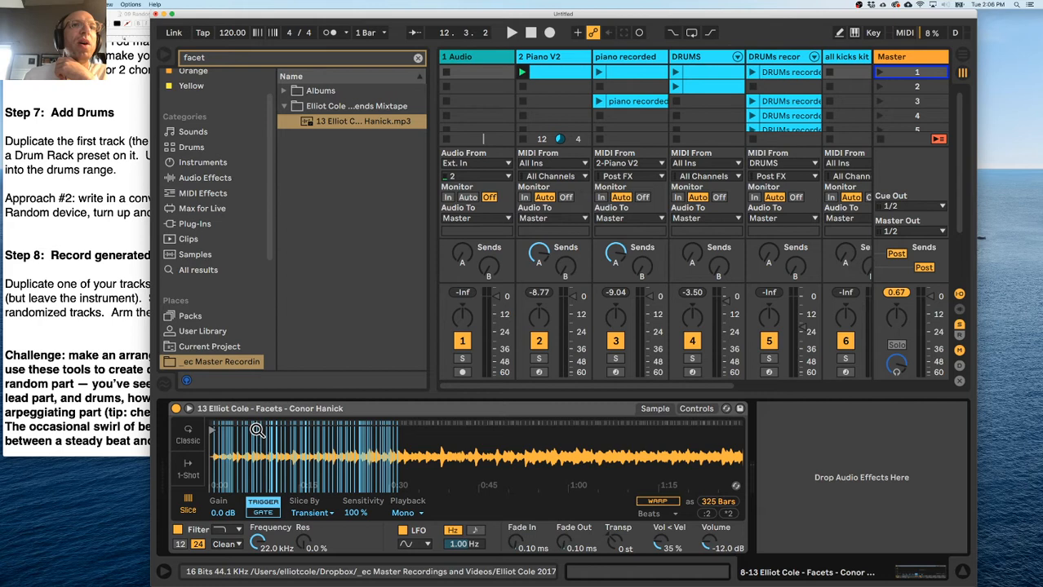
left_click(316, 514)
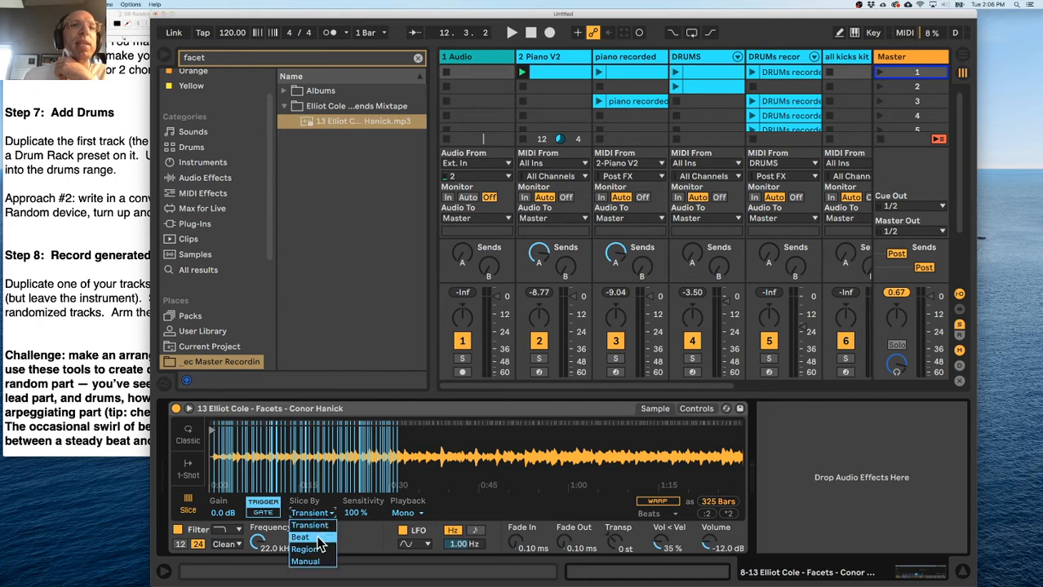
left_click(301, 537)
left_click(365, 515)
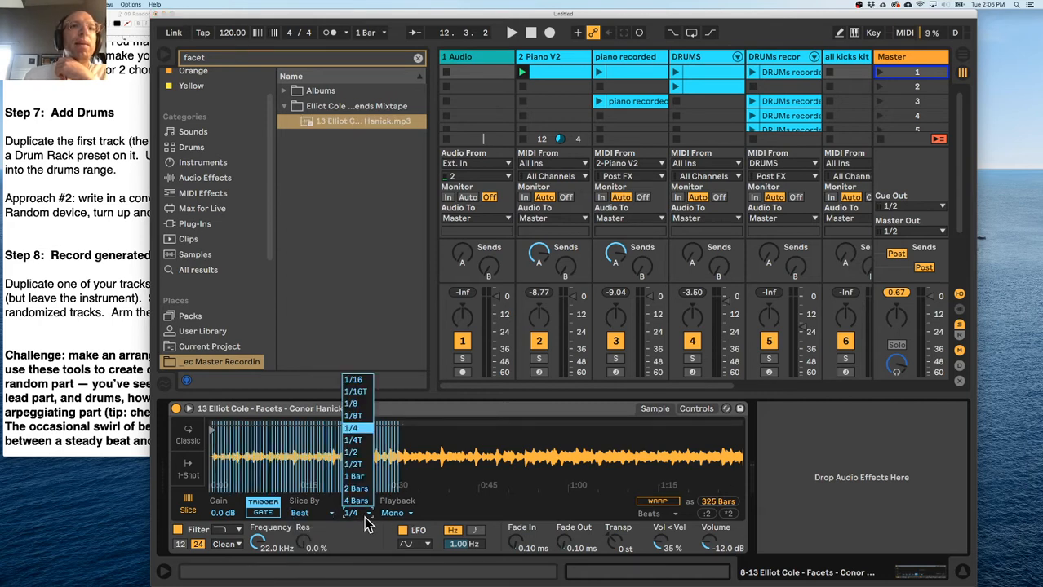
left_click(364, 457)
left_click(364, 516)
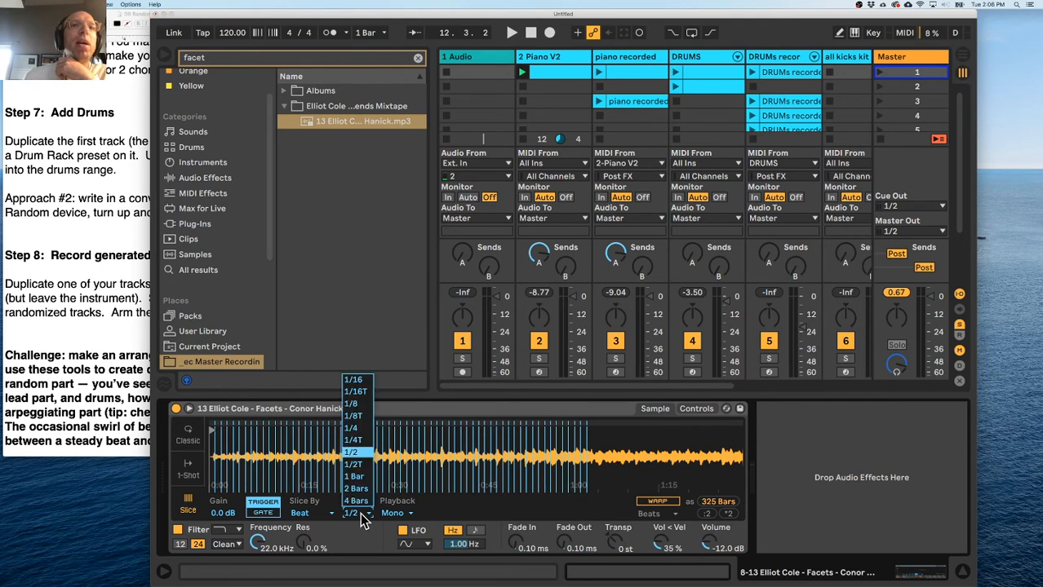
left_click(362, 515)
Move the sample's start marker in Simpler to about 1:05.
left_click_drag(392, 431, 315, 442)
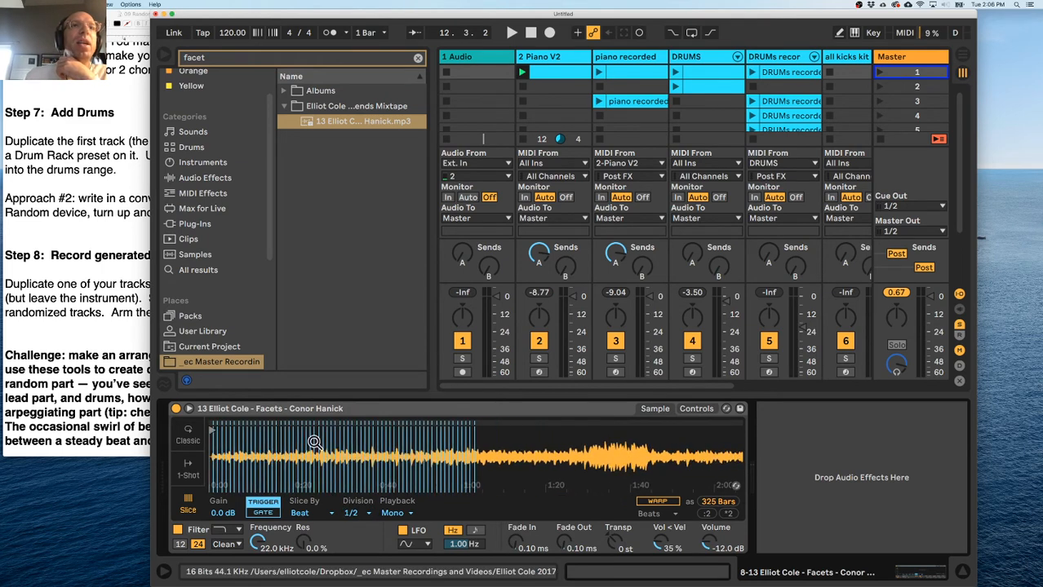
mouse_move(236, 427)
left_mouse_down()
mouse_move(219, 426)
mouse_move(334, 430)
mouse_move(326, 425)
left_mouse_up()
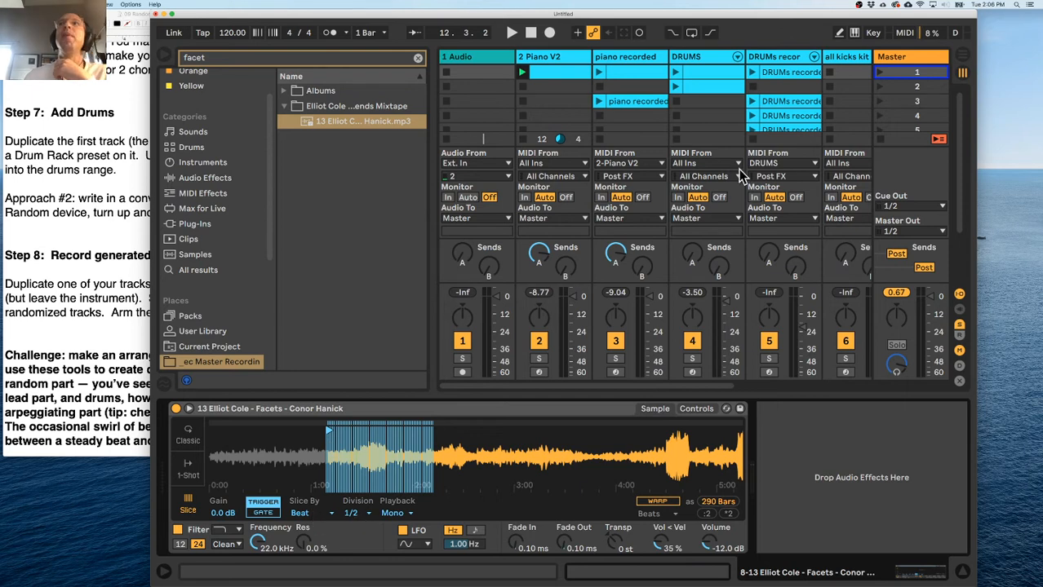
Create a MIDI clip in the Simpler track's first slot with a two-beat C3 note and a matching two-beat loop.
left_click(959, 294)
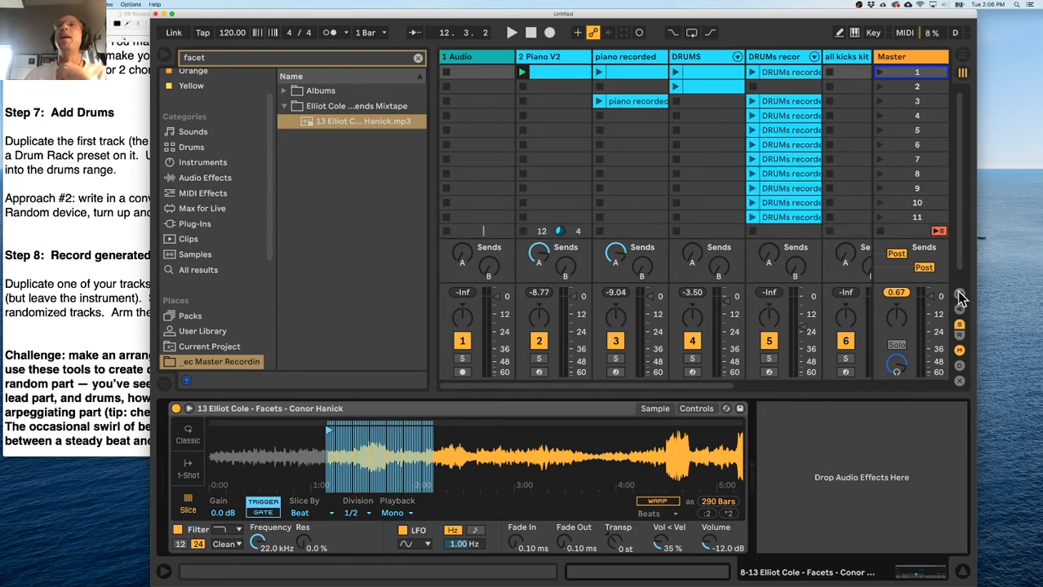
scroll(788, 159, "right", 5)
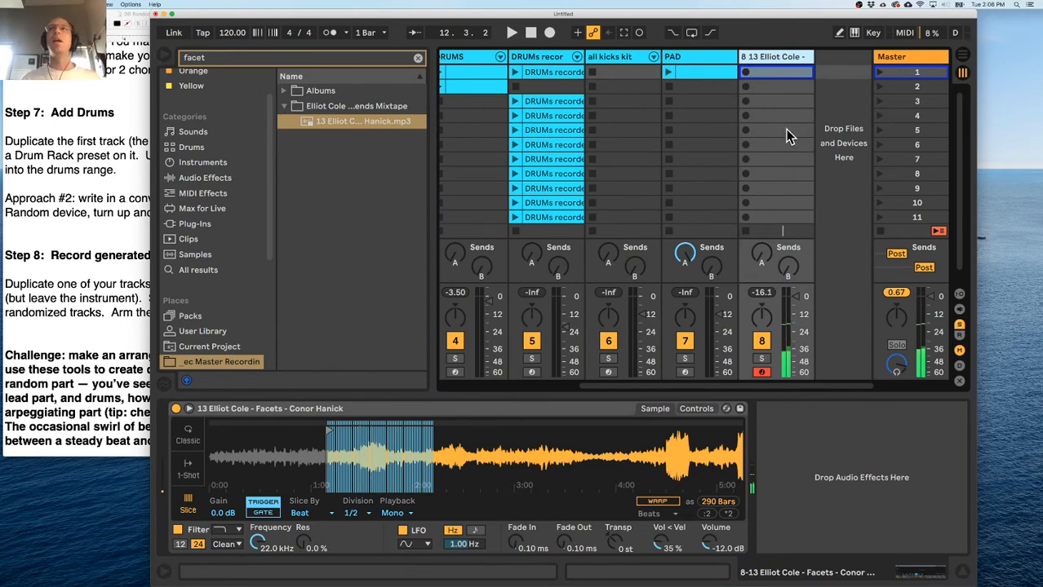
double_click(771, 74)
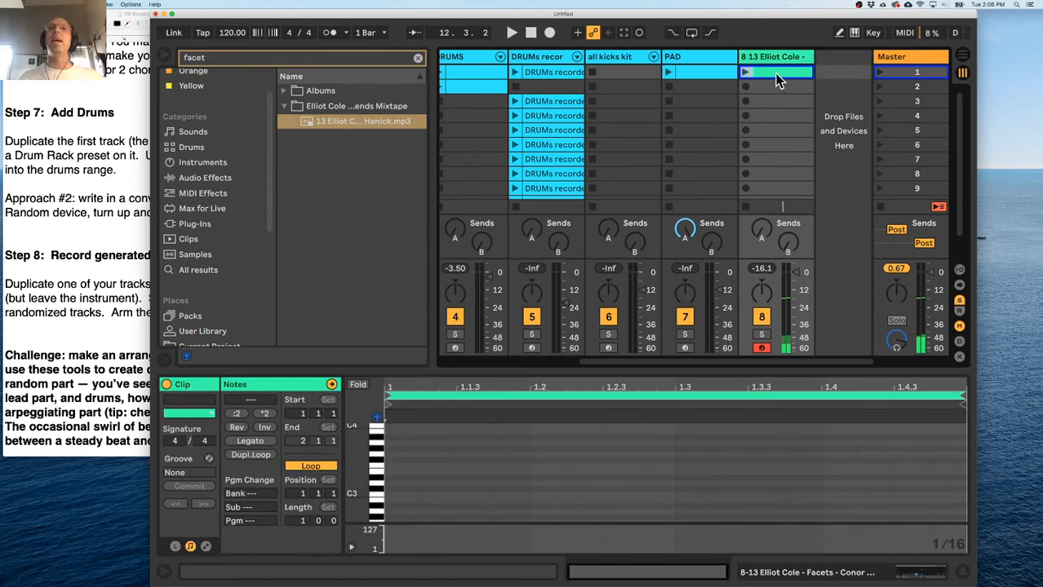
double_click(396, 496)
left_click_drag(418, 495, 675, 494)
left_click_drag(960, 409, 675, 411)
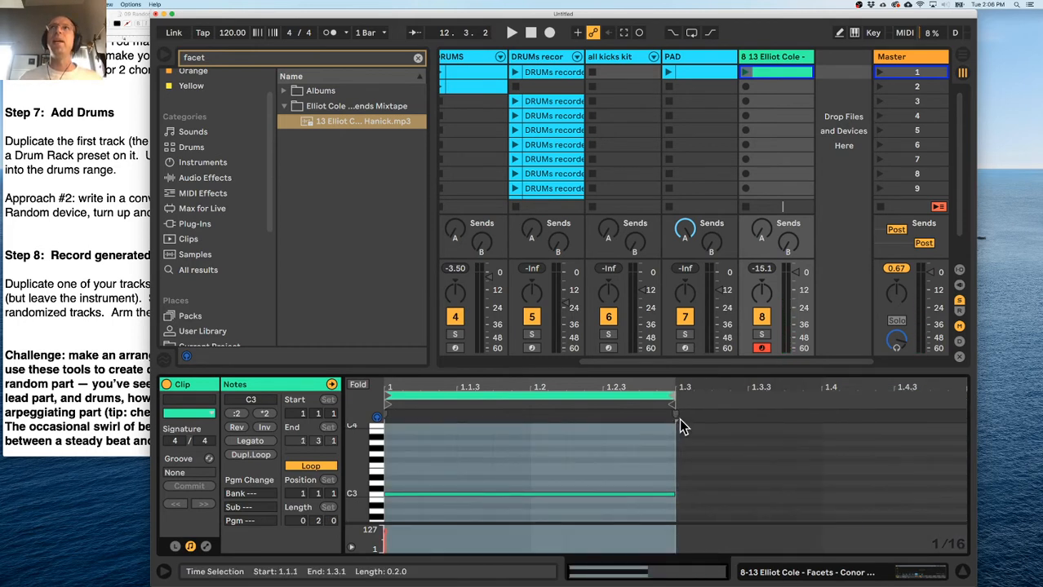
Launch the new clip and examine the slice being played in the track's Simpler waveform.
left_click(745, 73)
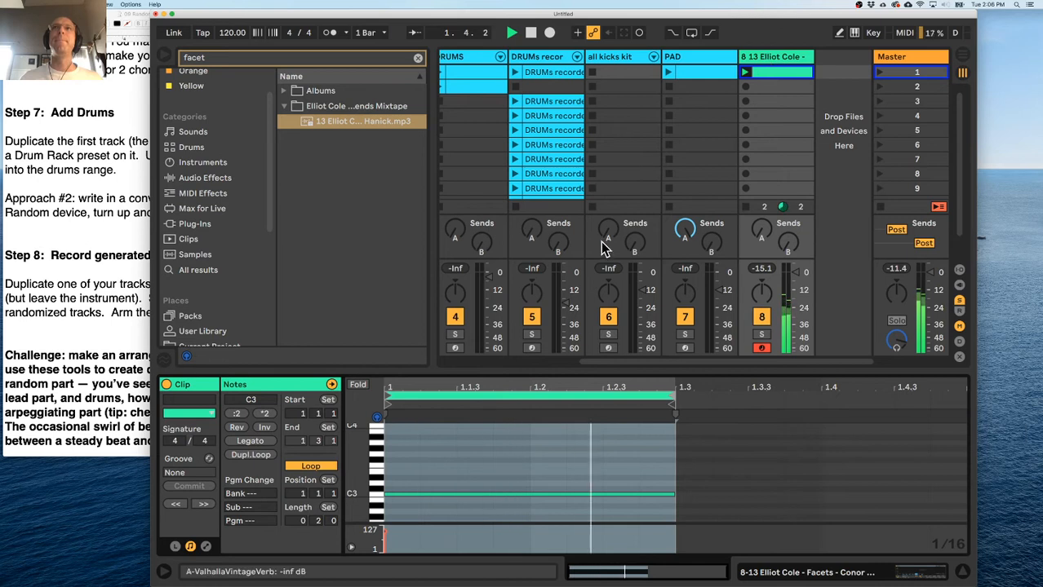
left_click(775, 64)
left_click_drag(346, 438, 324, 433)
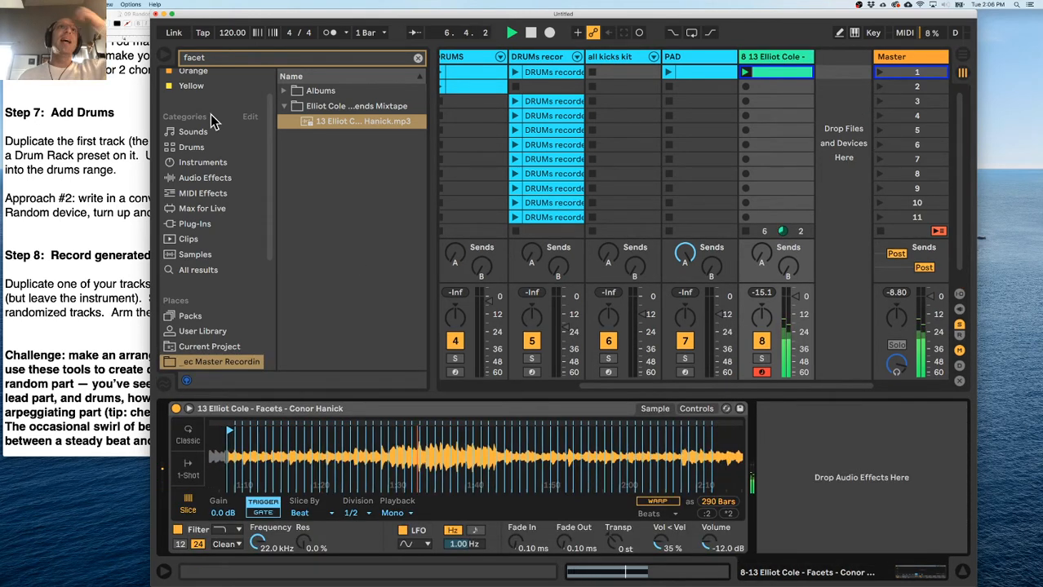
Insert a Random MIDI effect before Simpler with 12 Choices and a Chance of 78%.
left_click(417, 59)
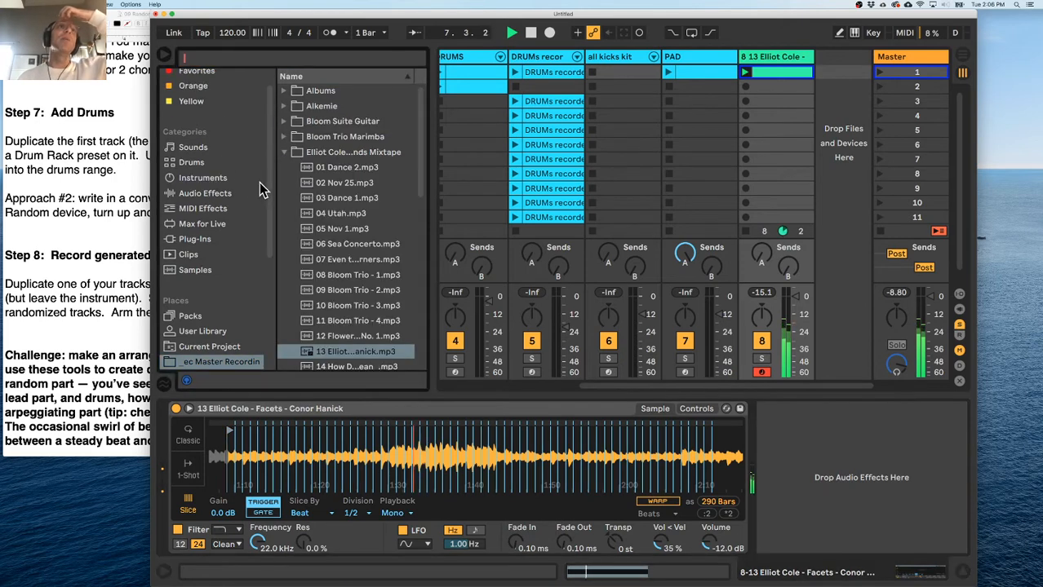
left_click(229, 59)
type("random")
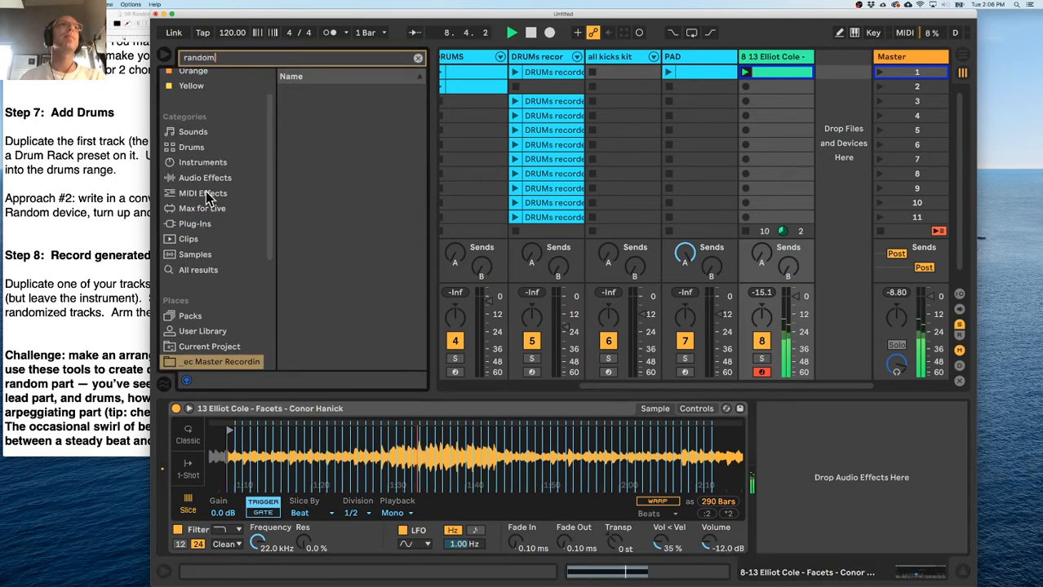
left_click(206, 193)
left_click_drag(296, 92, 174, 415)
left_click_drag(196, 454, 195, 450)
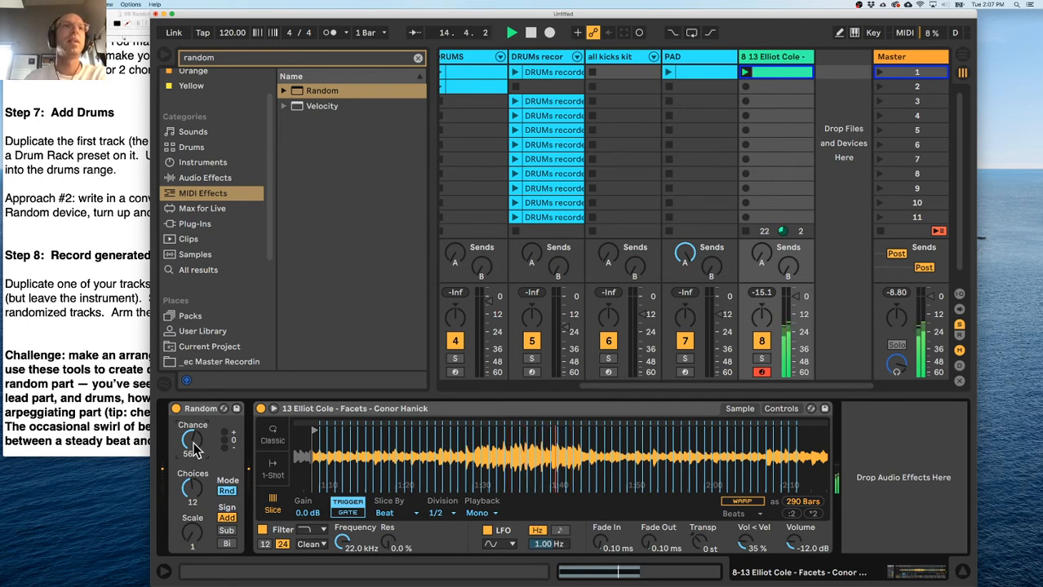
left_click_drag(196, 451, 200, 443)
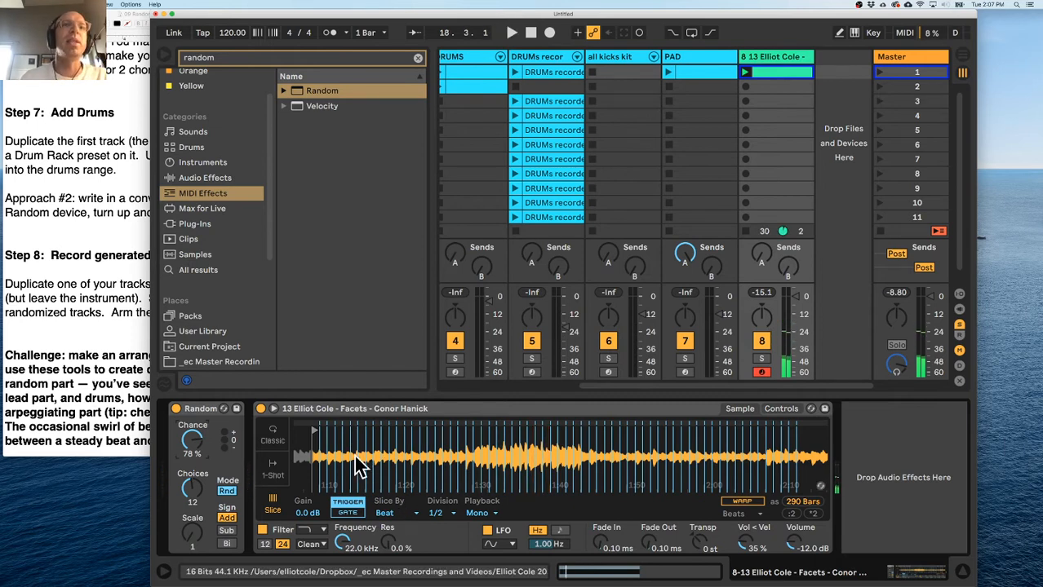
Slice the sample by Transient, relaunch the clip and reduce the slicing Sensitivity to 74%.
left_click(403, 515)
left_click(392, 525)
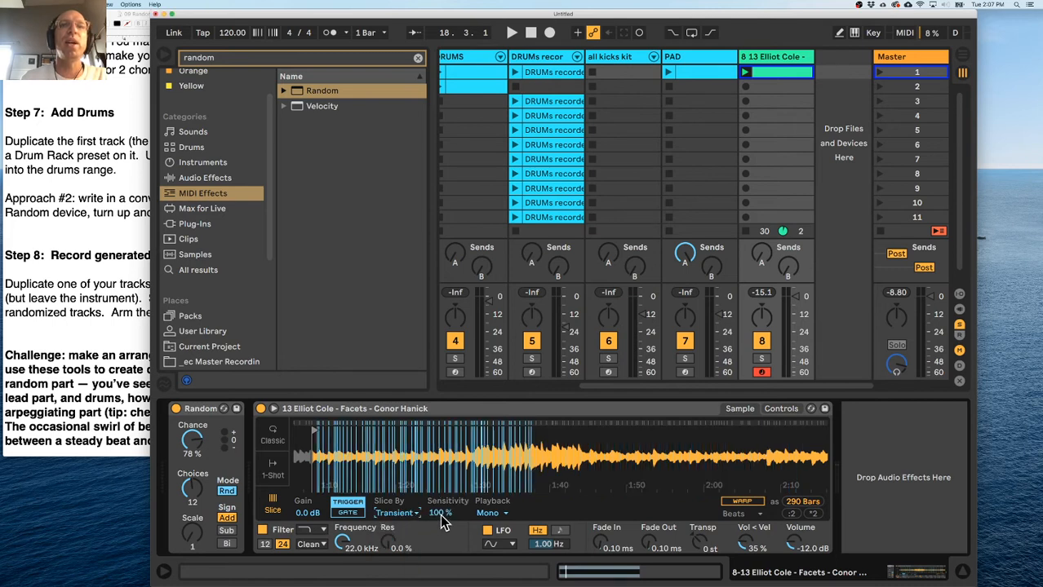
mouse_move(443, 514)
left_mouse_down()
mouse_move(443, 537)
mouse_move(443, 524)
left_mouse_up()
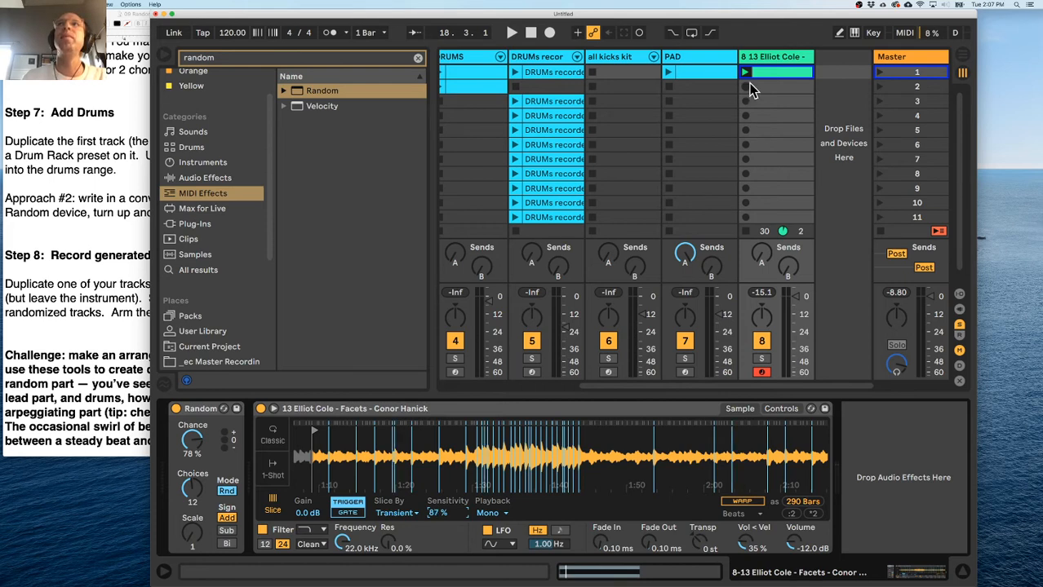
left_click(745, 73)
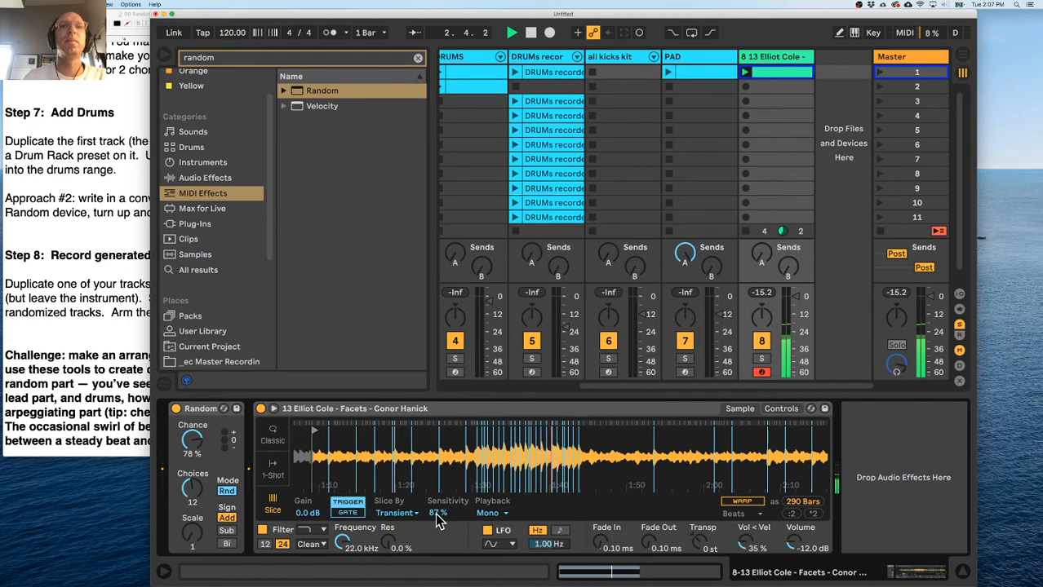
left_click_drag(438, 522, 438, 538)
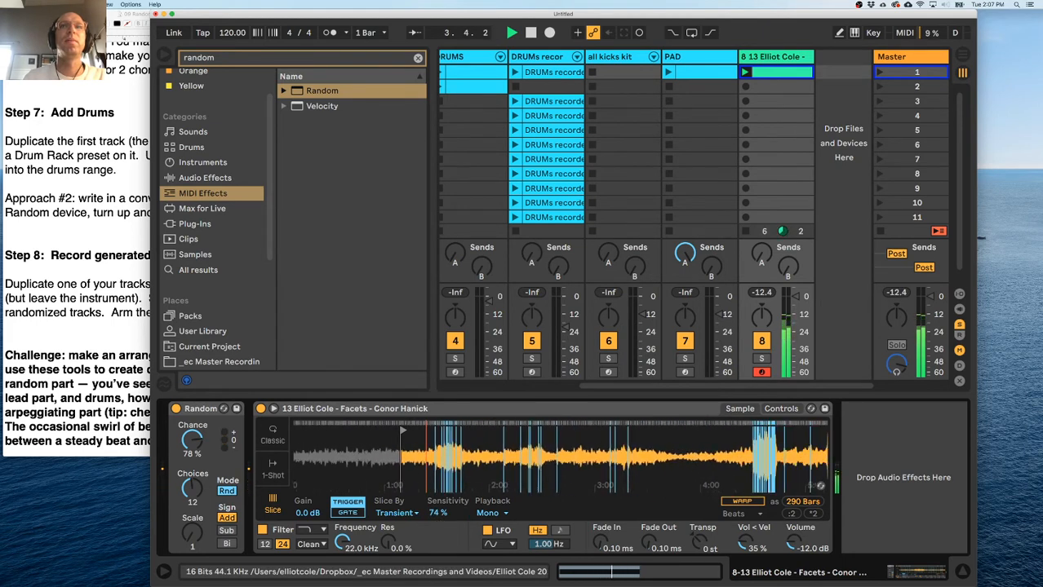
left_click_drag(438, 465, 439, 444)
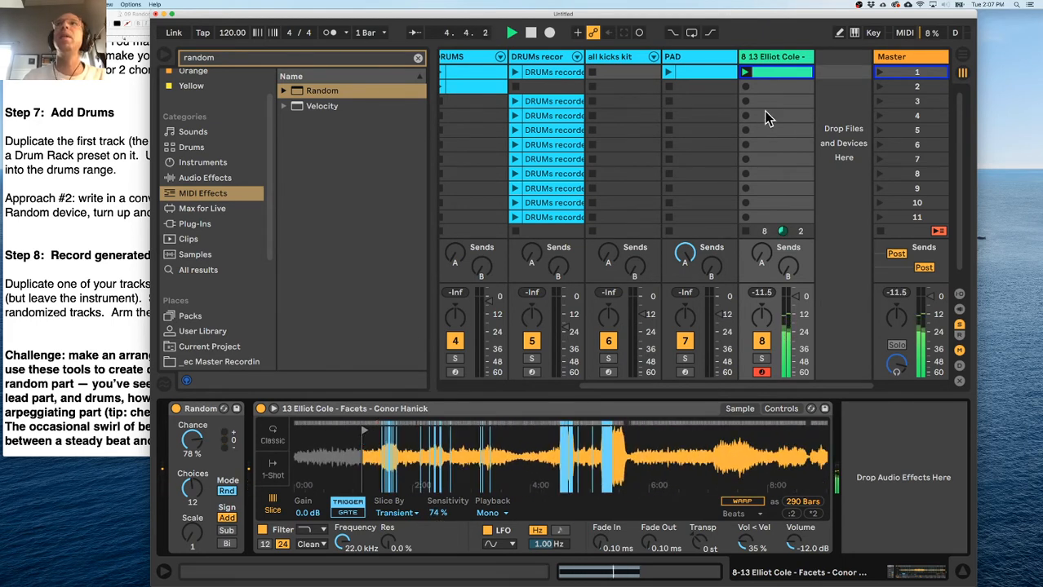
Shorten the Simpler clip's loop to one beat and set Simpler's Fade Out to 125 ms.
double_click(774, 74)
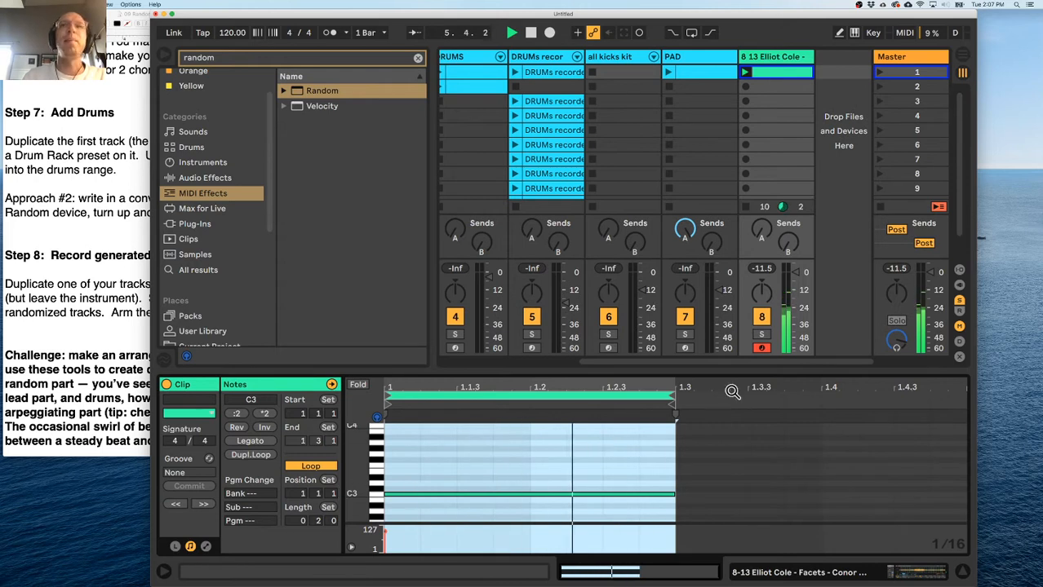
left_click_drag(669, 398, 524, 405)
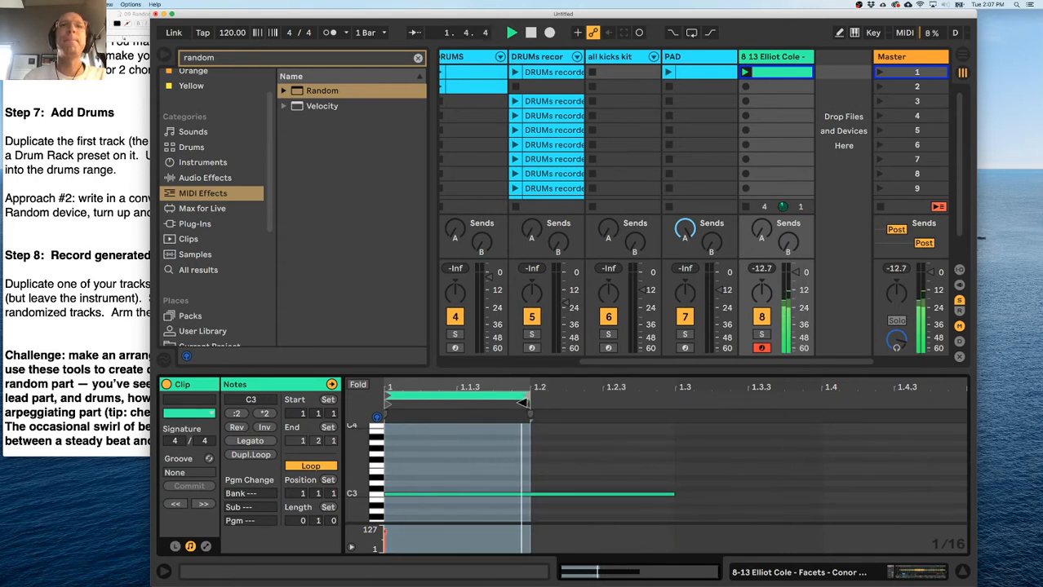
left_click(779, 58)
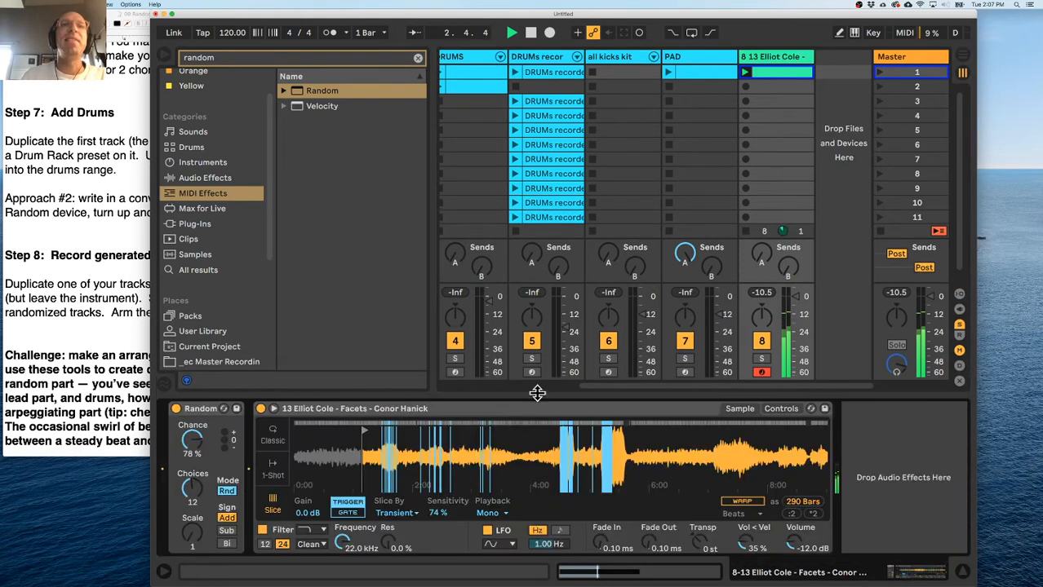
left_click_drag(544, 445, 485, 506)
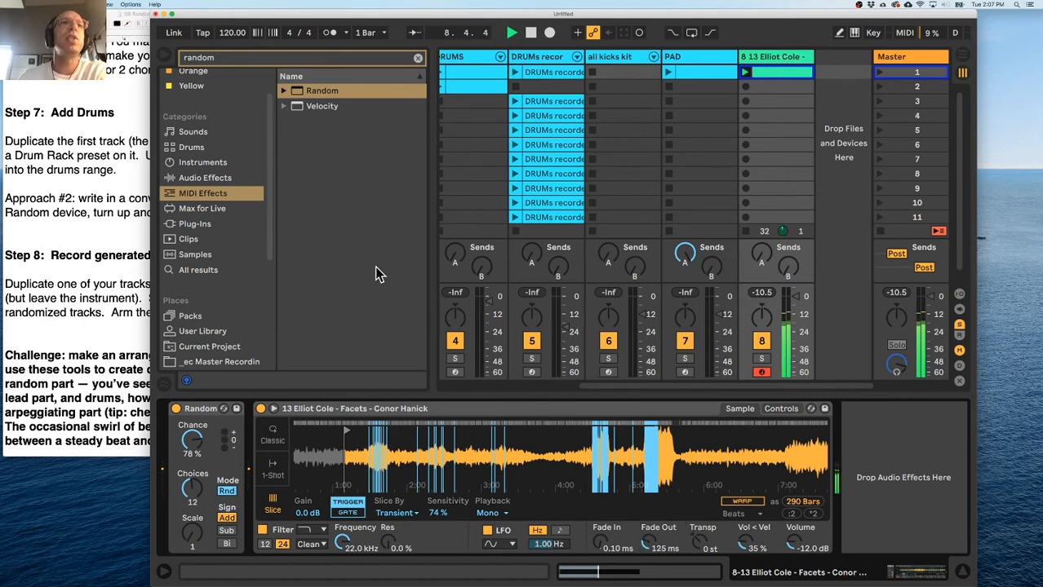
Insert a Note Length MIDI effect between Random and Simpler and set its Length to 3.54 s.
left_click(417, 60)
left_click_drag(301, 315, 261, 420)
left_click_drag(282, 492, 283, 457)
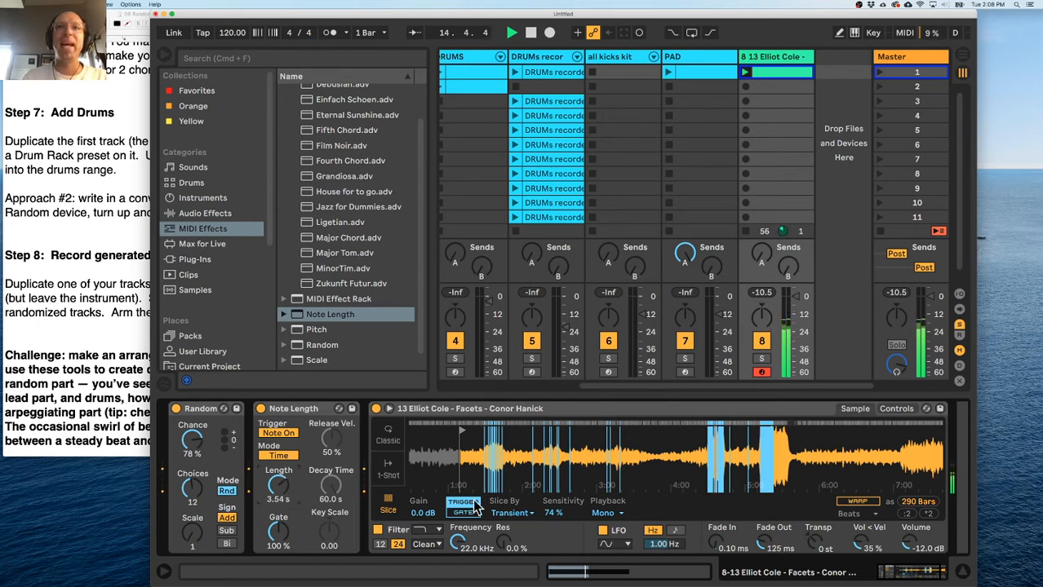
Set Simpler's slice Playback to Poly and move the start marker back to the beginning of the sample.
left_click(604, 513)
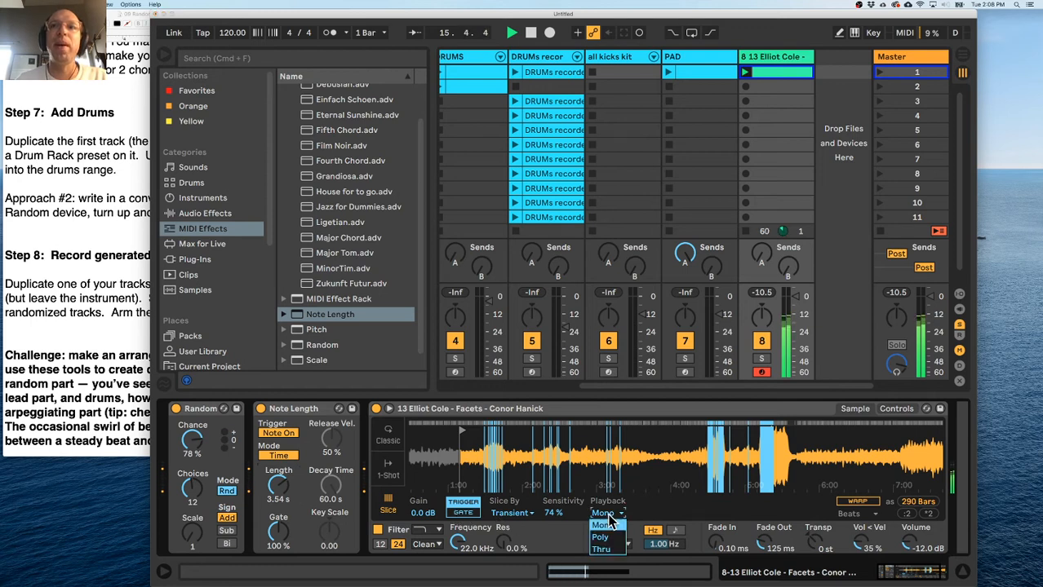
left_click(614, 540)
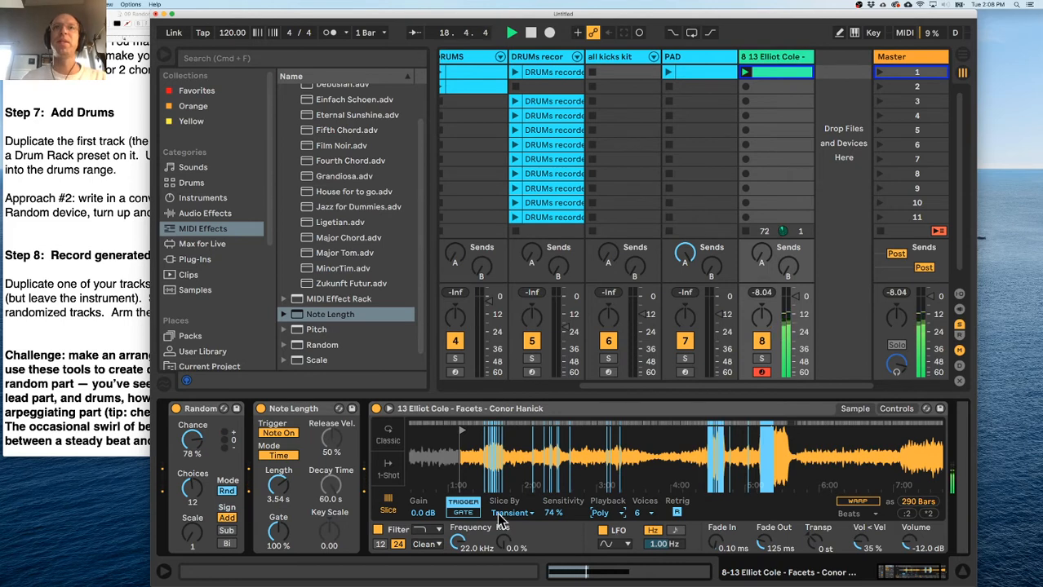
left_click_drag(462, 431, 410, 432)
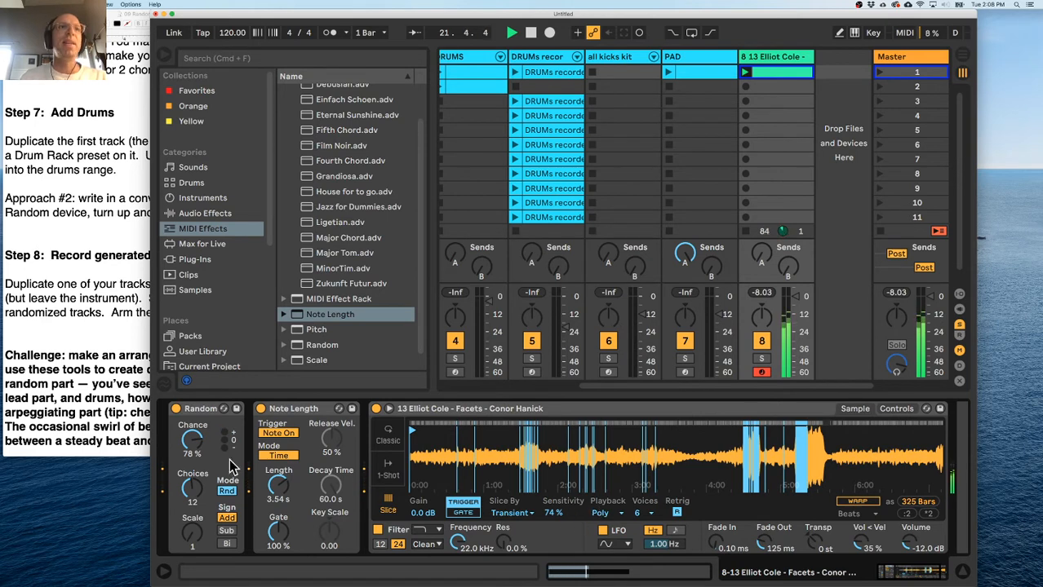
Insert a Pitch MIDI effect before the Random device and set its Pitch to +20 st.
left_click(214, 58)
type("pitc")
left_click_drag(311, 91, 199, 439)
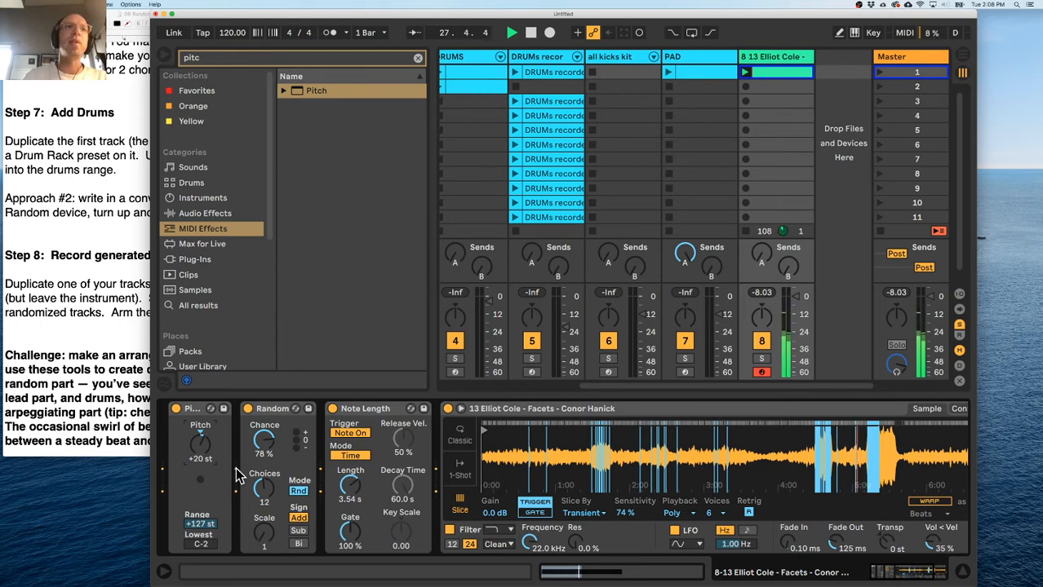
Lower the Pitch effect on the Simpler track to -4 st.
mouse_move(201, 449)
left_mouse_down()
mouse_move(202, 482)
mouse_move(199, 457)
left_mouse_up()
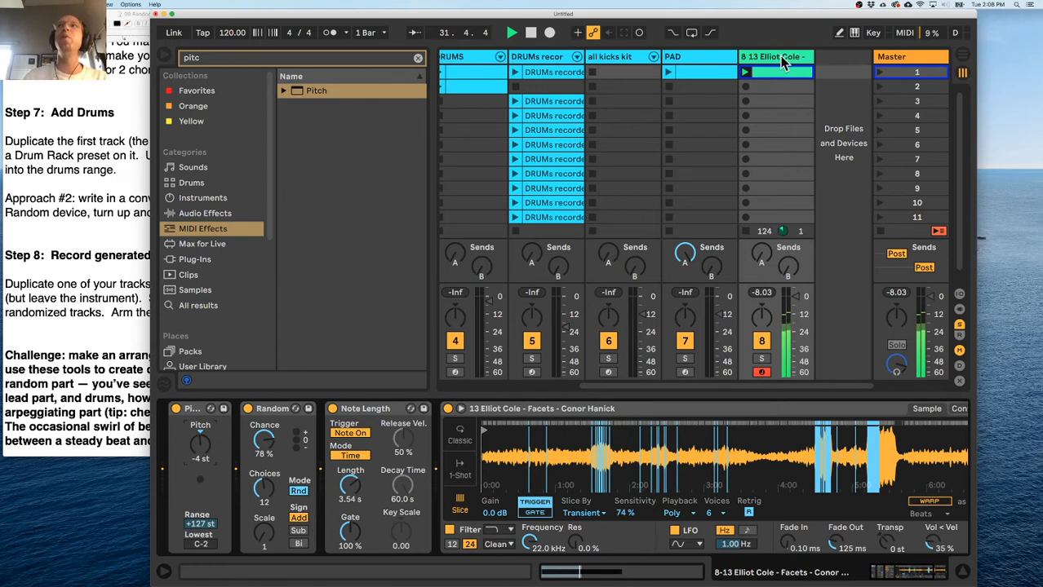
Add an audio track after the Simpler track with Resampling as its input, arm it and record a clip in its first slot.
left_click(782, 59)
key("super+t")
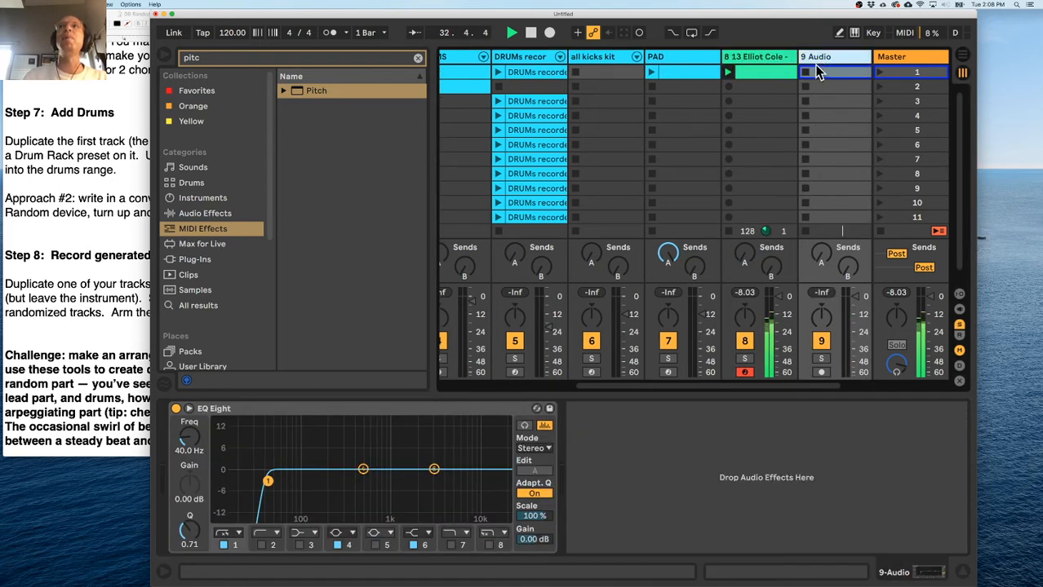
left_click(959, 297)
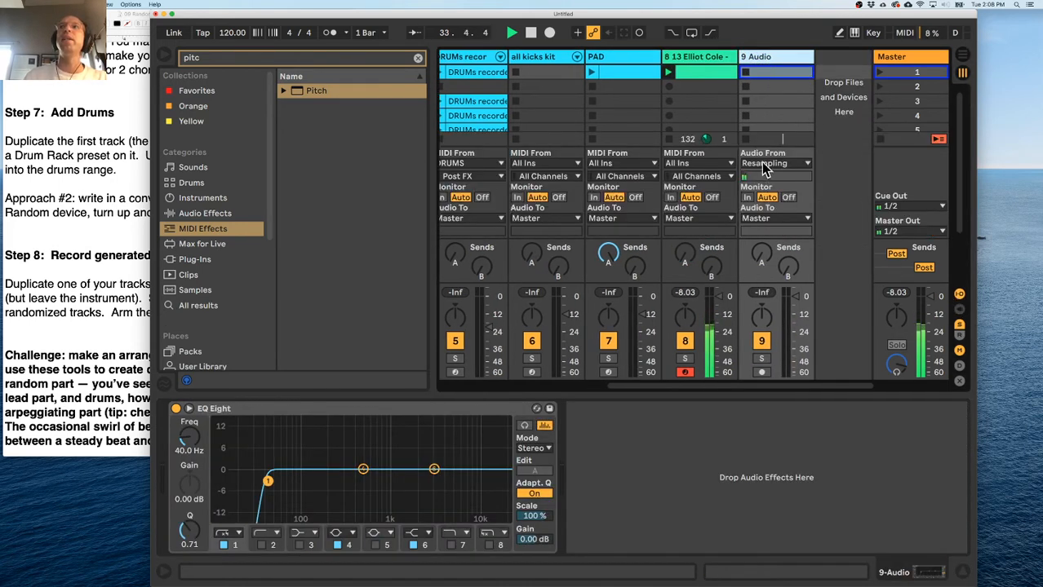
left_click(762, 372)
left_click(746, 72)
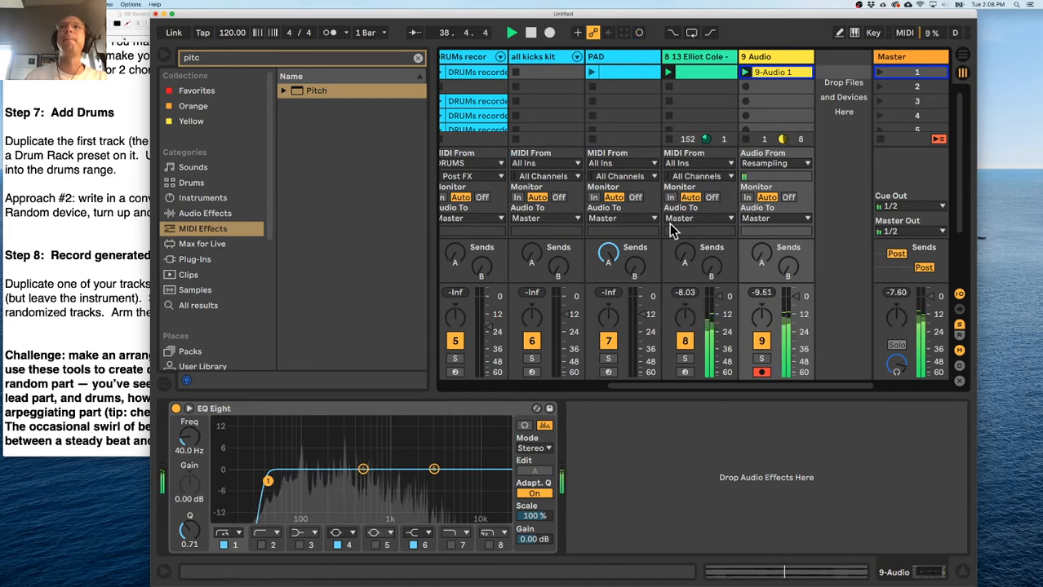
Mute the Simpler track and audition the resampled clip with its waveform open.
left_click(685, 341)
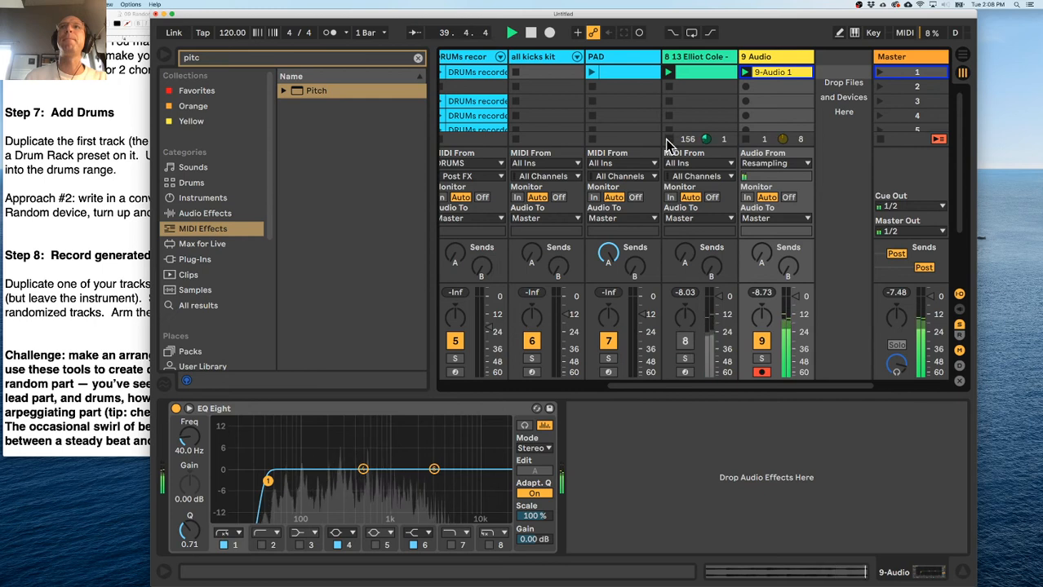
left_click(758, 72)
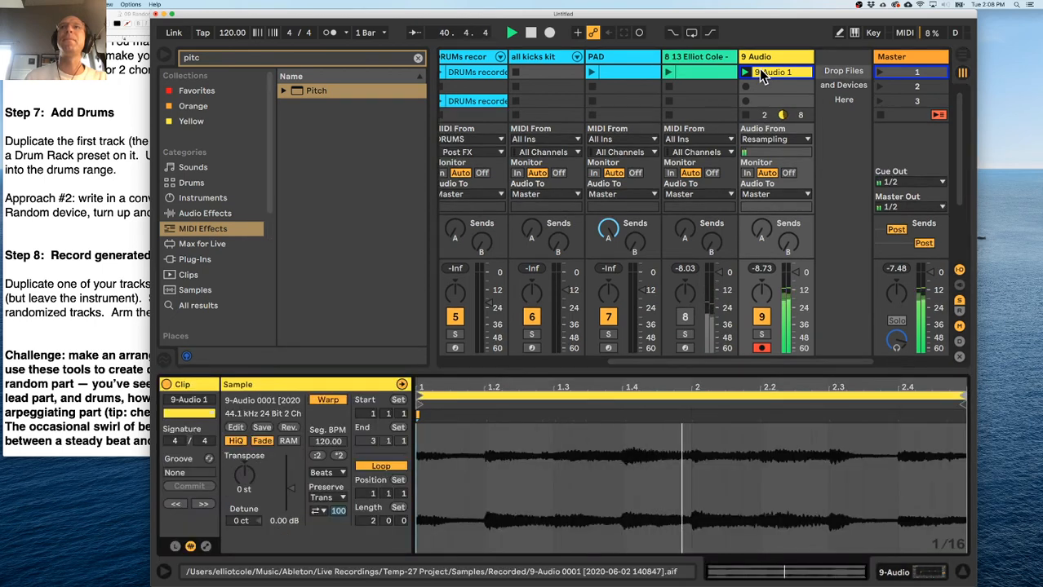
scroll(657, 153, "left", 5)
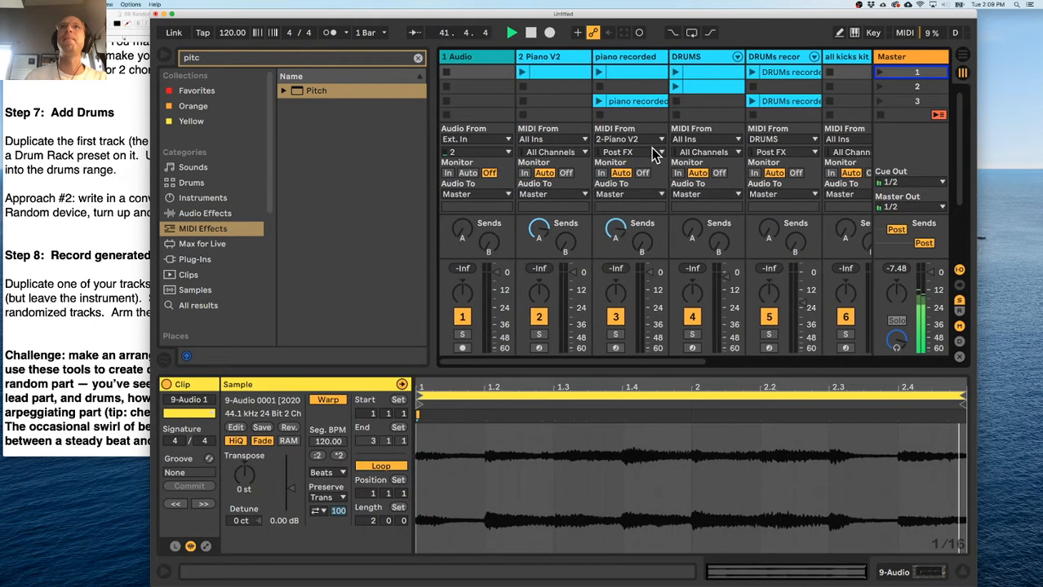
scroll(657, 150, "right", 5)
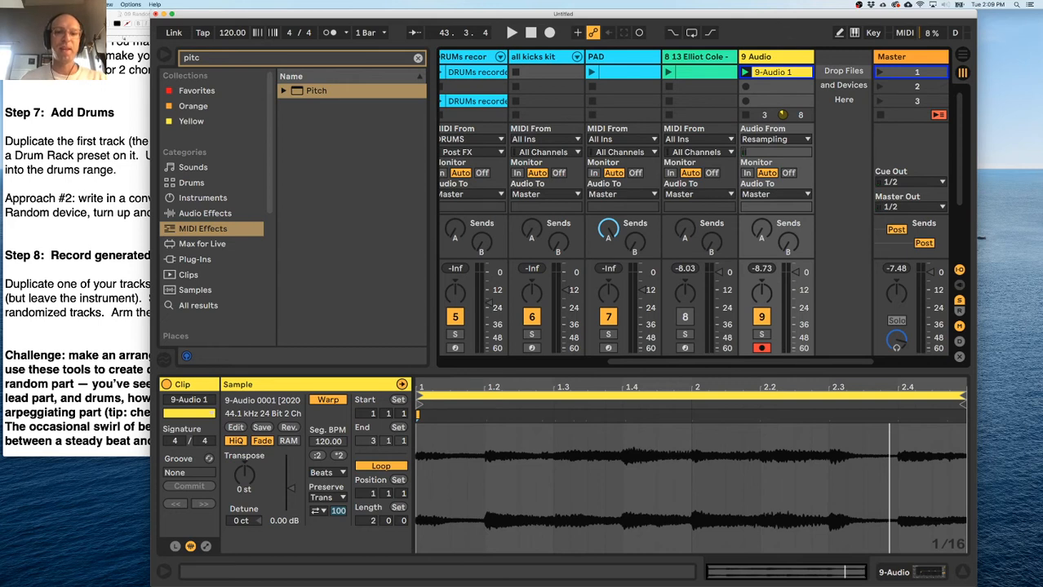
left_click(779, 60)
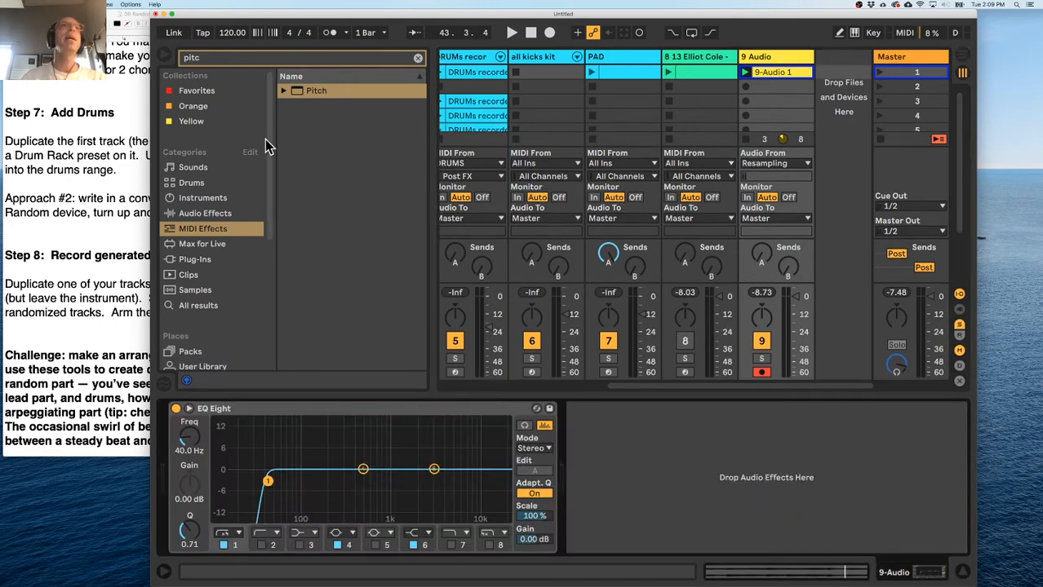
Switch to the generative music notes to review the closing challenge, and return to the Live set.
left_click(259, 56)
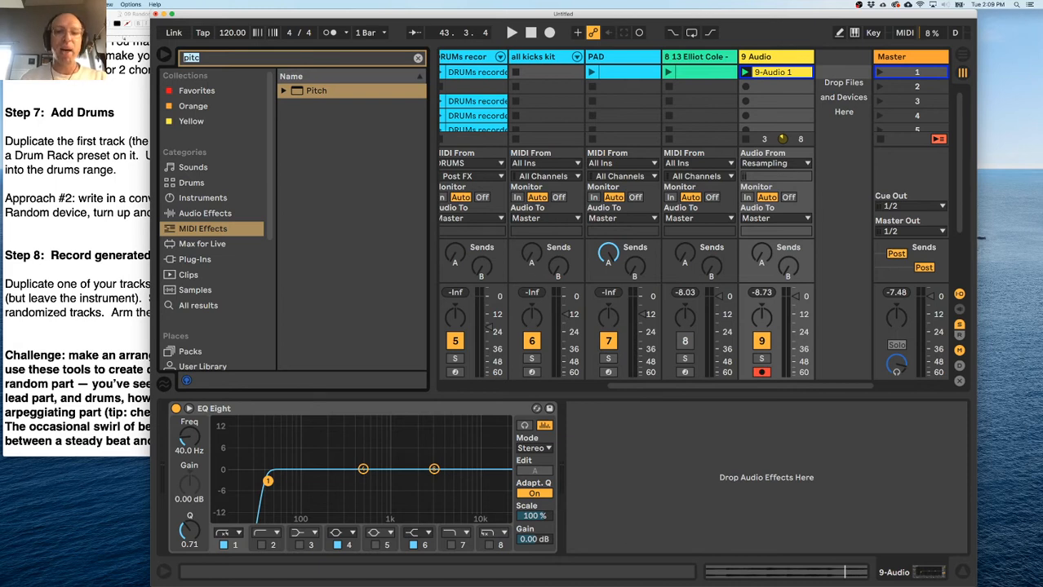
key("super+Tab")
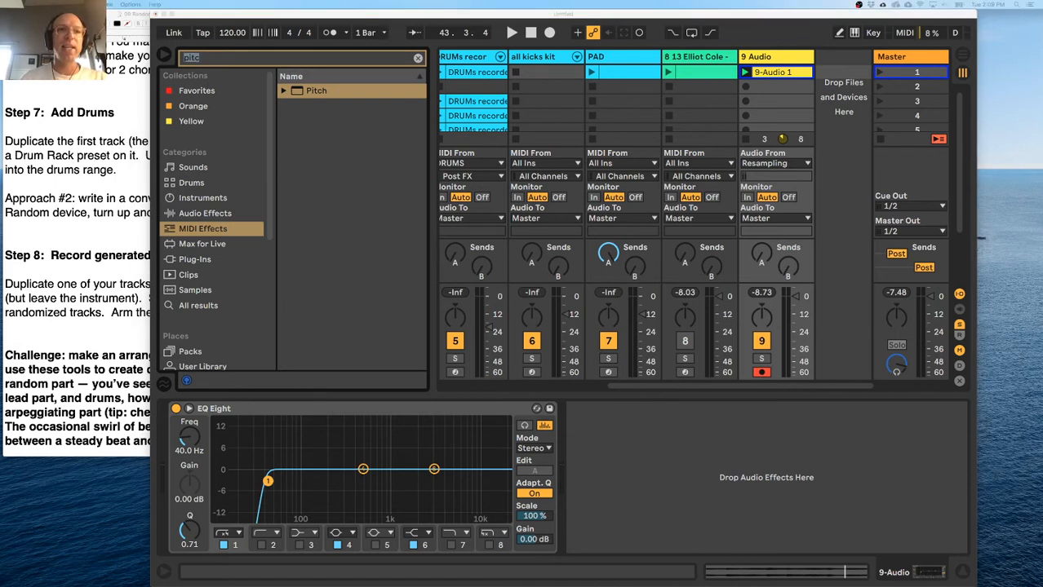
left_click(139, 247)
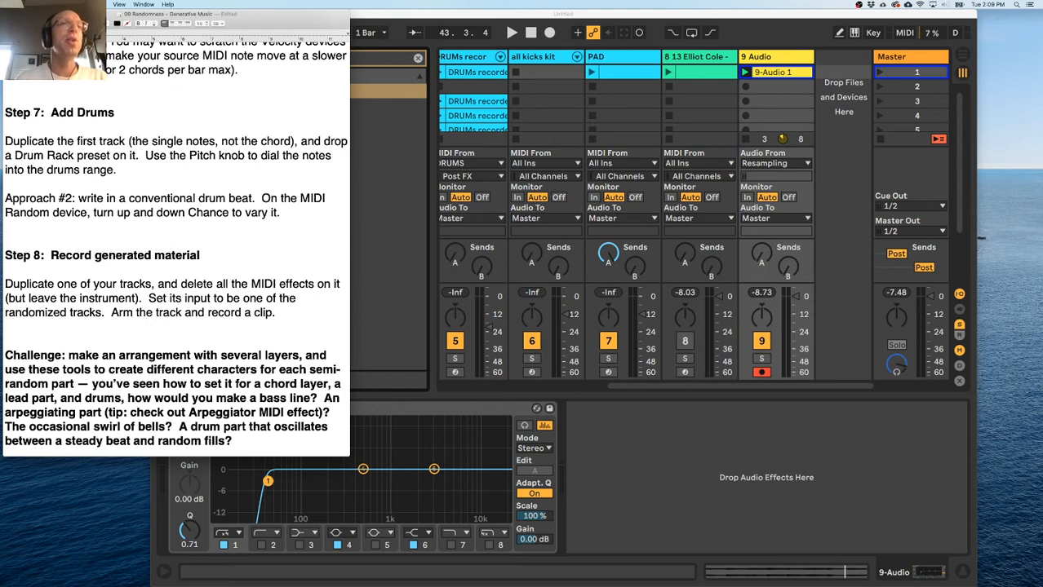
left_click(744, 63)
Clear the browser search and open the Antihero Breaks folder under breakbeats in E Library.
left_click(417, 59)
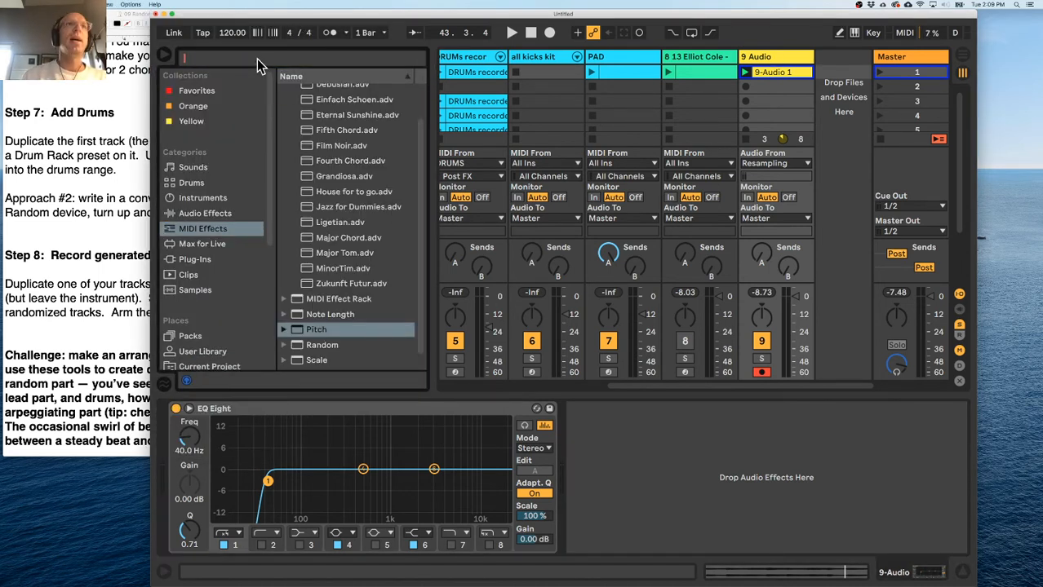
scroll(222, 300, "down", 2)
left_click(217, 299)
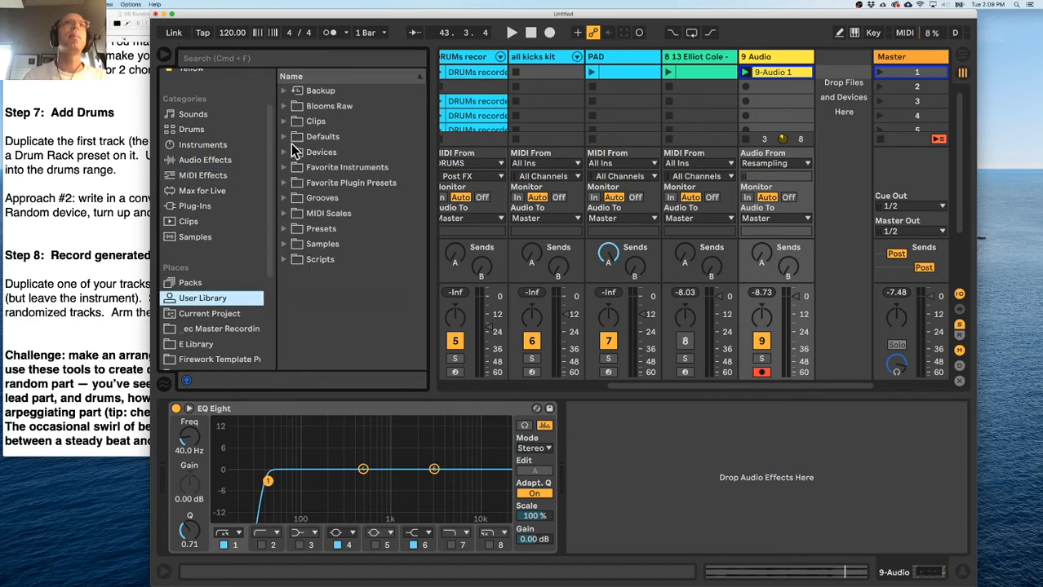
scroll(210, 343, "down", 1)
left_click(209, 337)
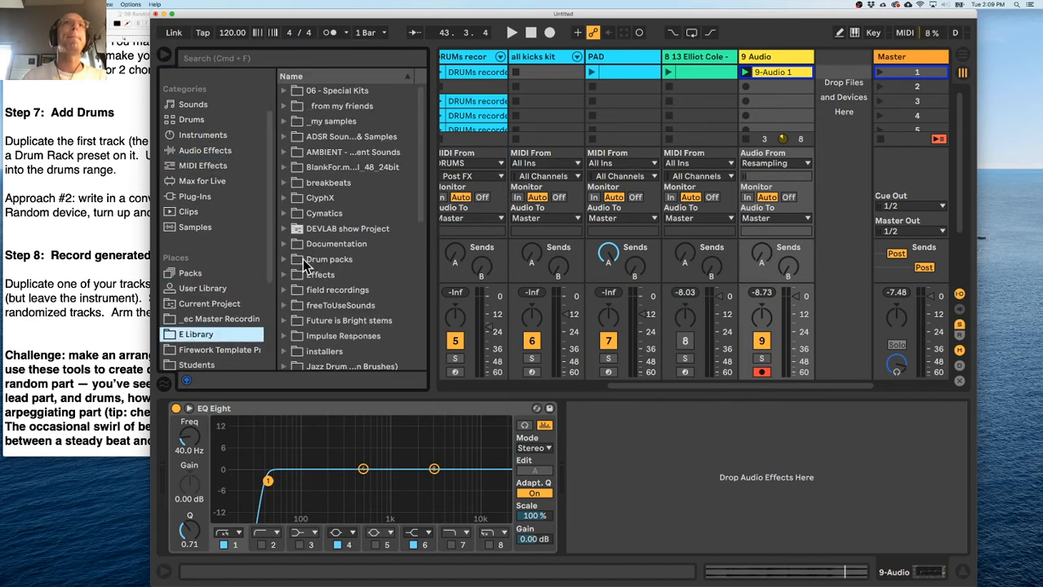
left_click(284, 183)
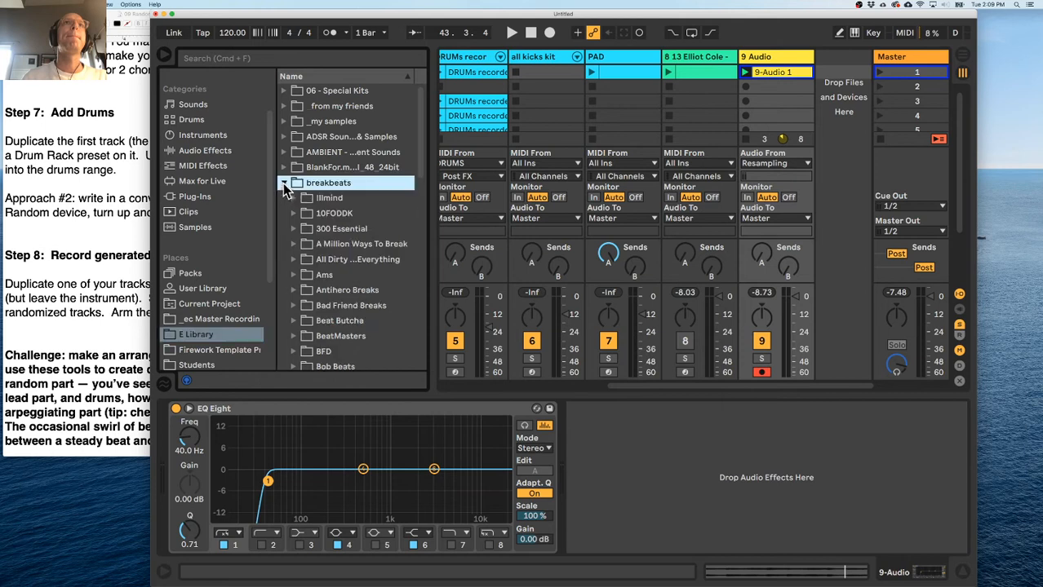
scroll(296, 244, "down", 4)
left_click(295, 223)
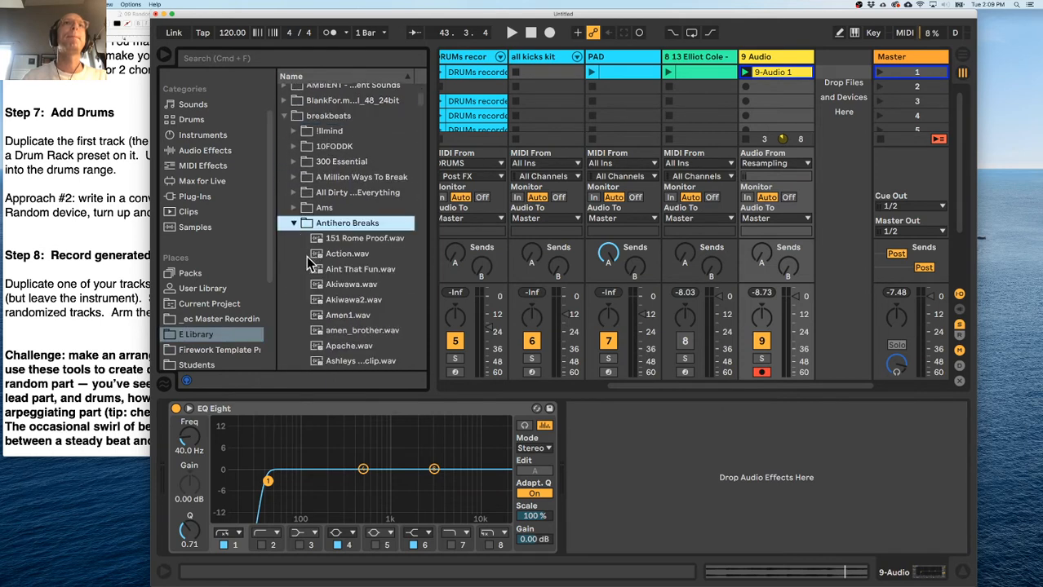
Audition the drum breaks Action.wav, amen_brother.wav and Atlas.wav from the Antihero Breaks folder.
left_click(326, 254)
scroll(341, 281, "down", 5)
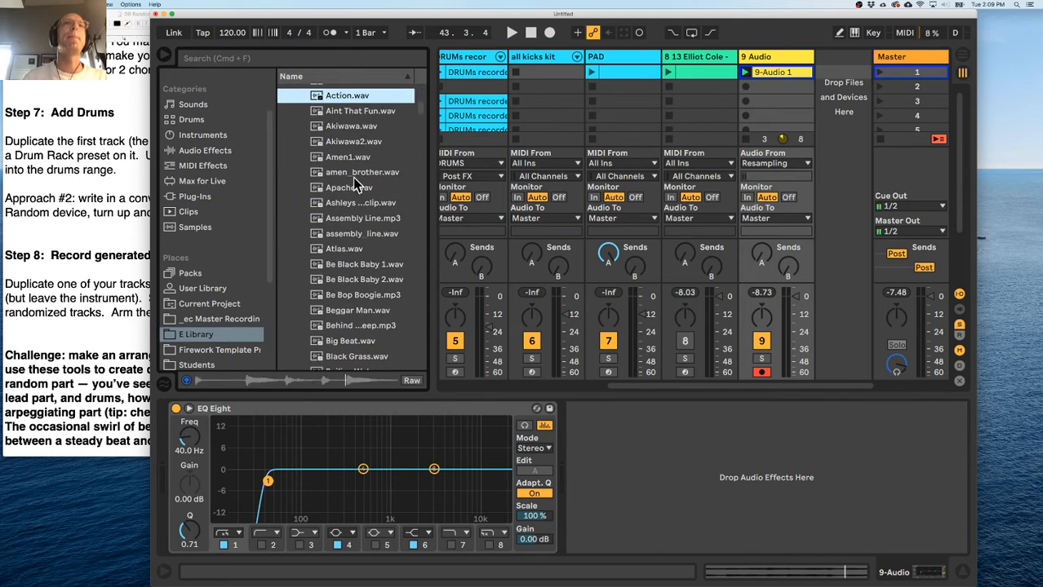
left_click(352, 174)
left_click(353, 250)
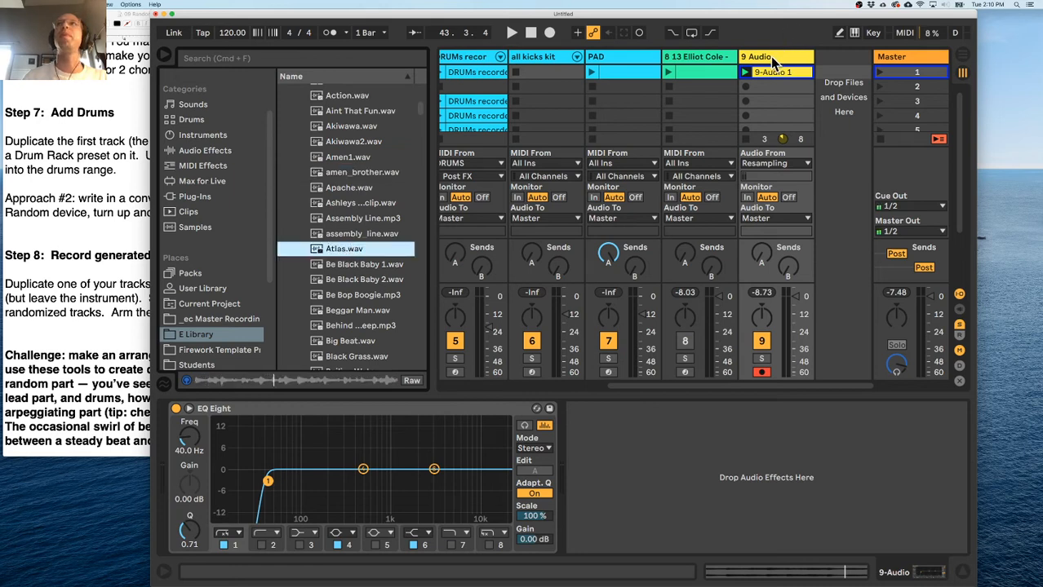
Replace the sample in track 8's Simpler with Be Black Baby 1.wav.
left_click(774, 62)
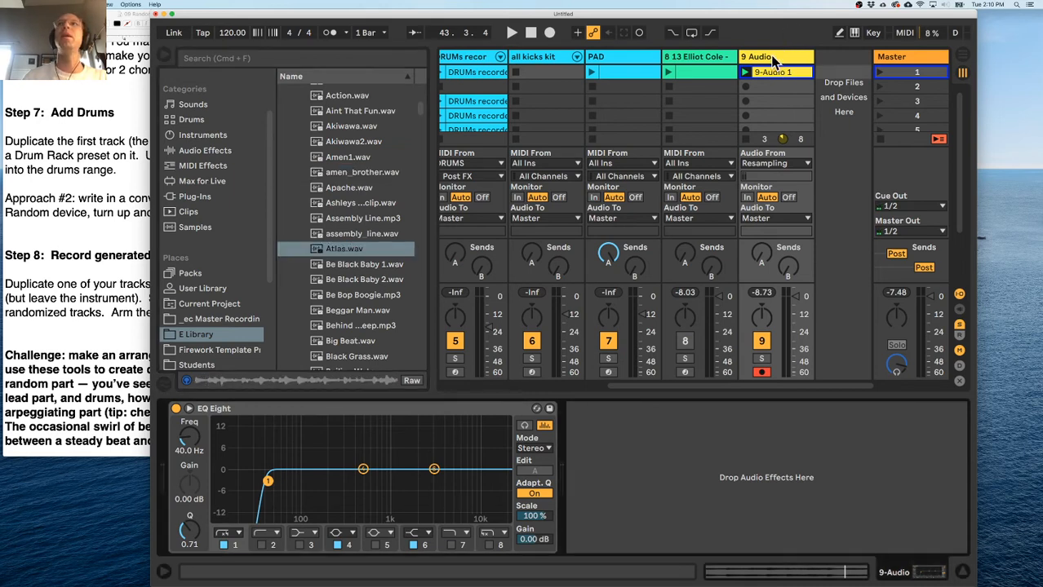
left_click(726, 63)
left_click(366, 270)
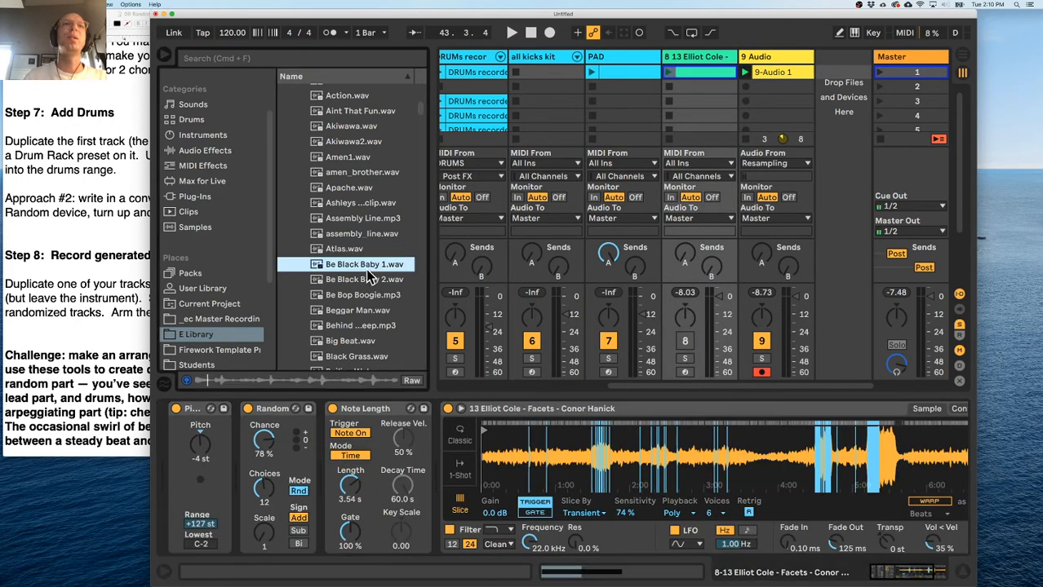
left_click_drag(584, 458, 584, 459)
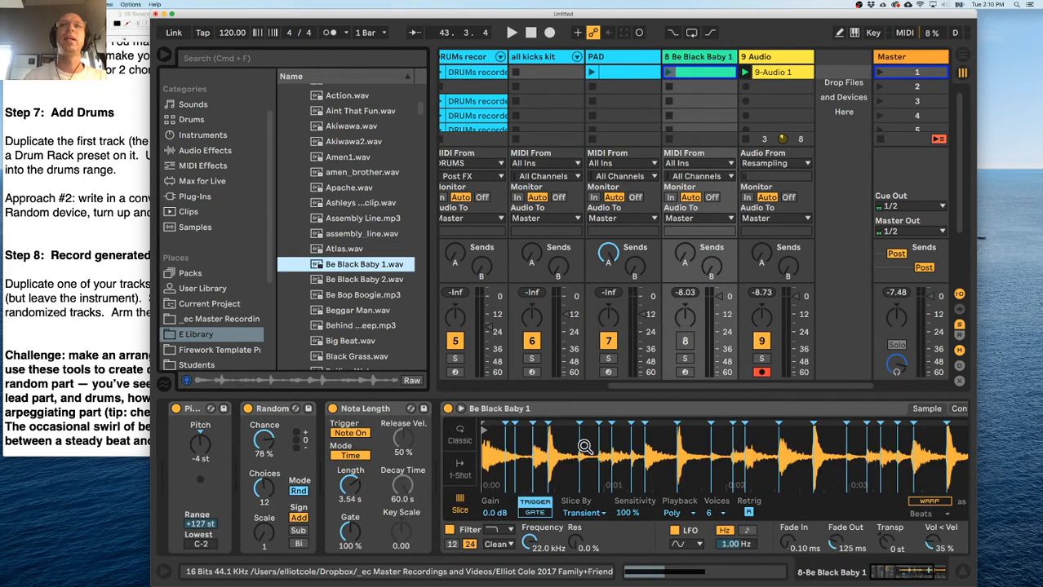
Slice the break by Beat in Simpler, launch track 8's clip with the track active, and stop the resampled clip.
left_click(593, 514)
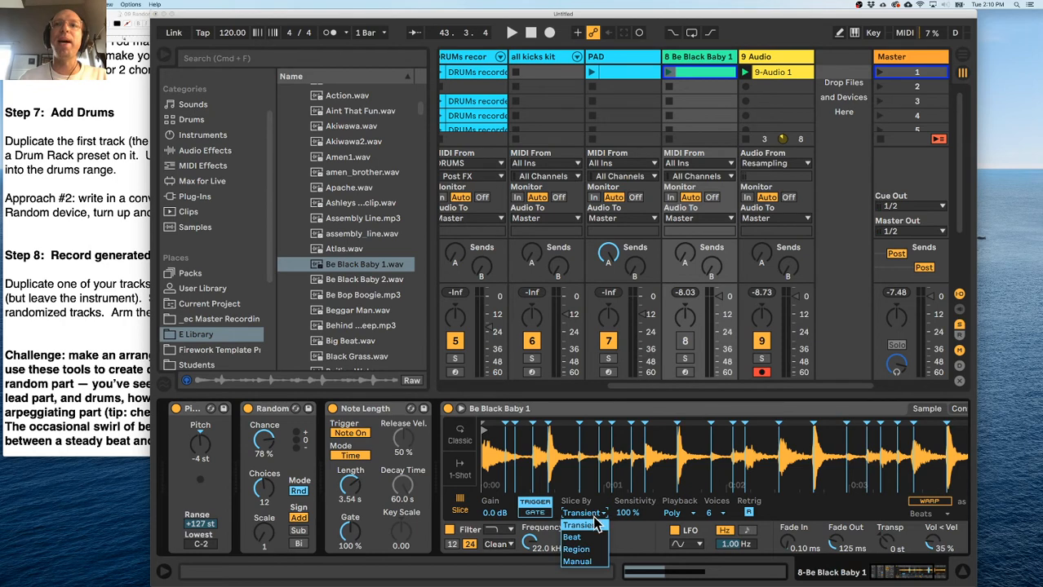
left_click(594, 537)
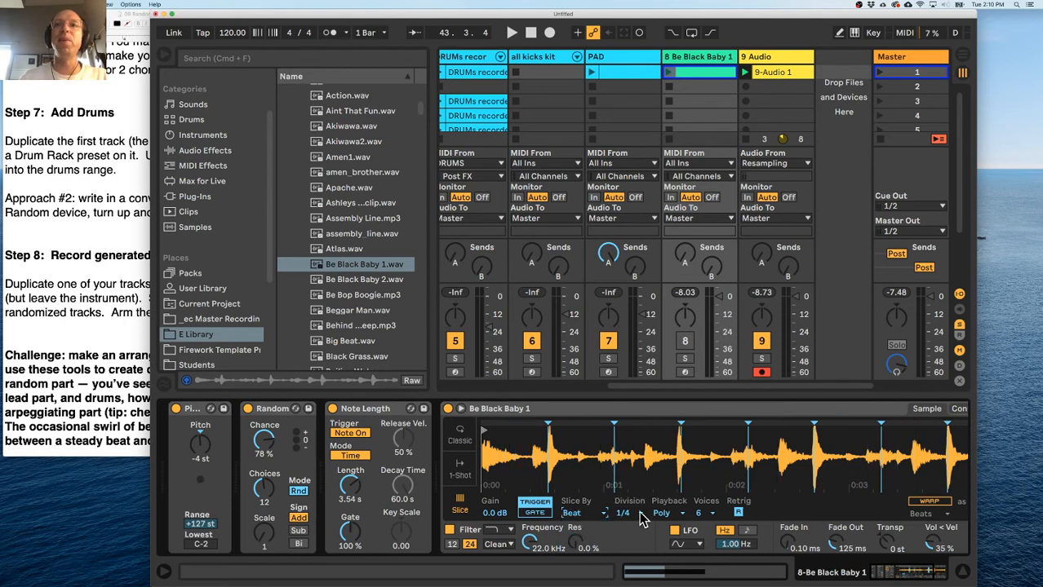
left_click(669, 72)
left_click(746, 140)
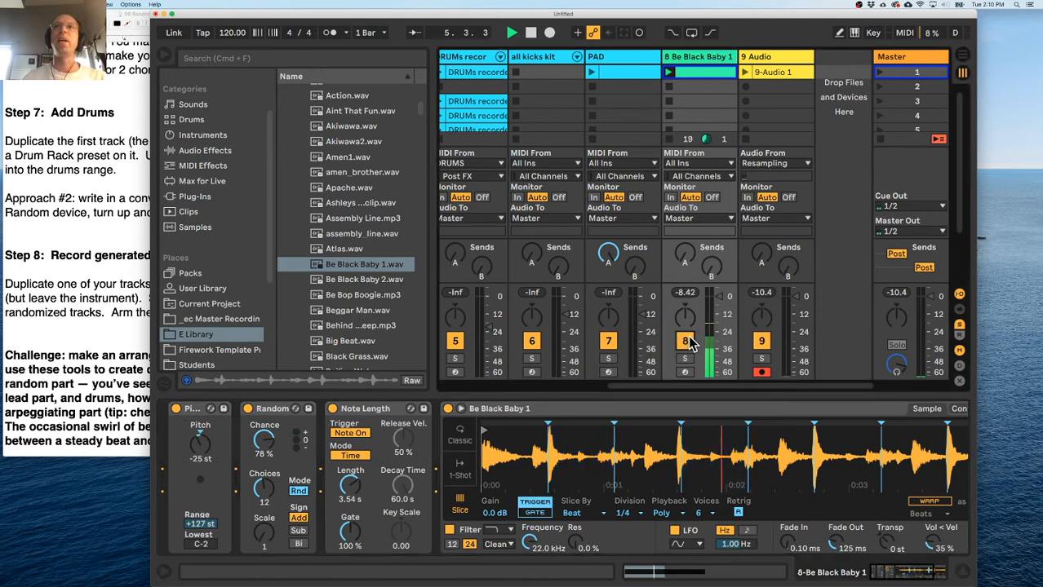
Set the Pitch effect to -24 st and the Random effect to 7 Choices with 74 % Chance.
left_click_drag(207, 447, 207, 450)
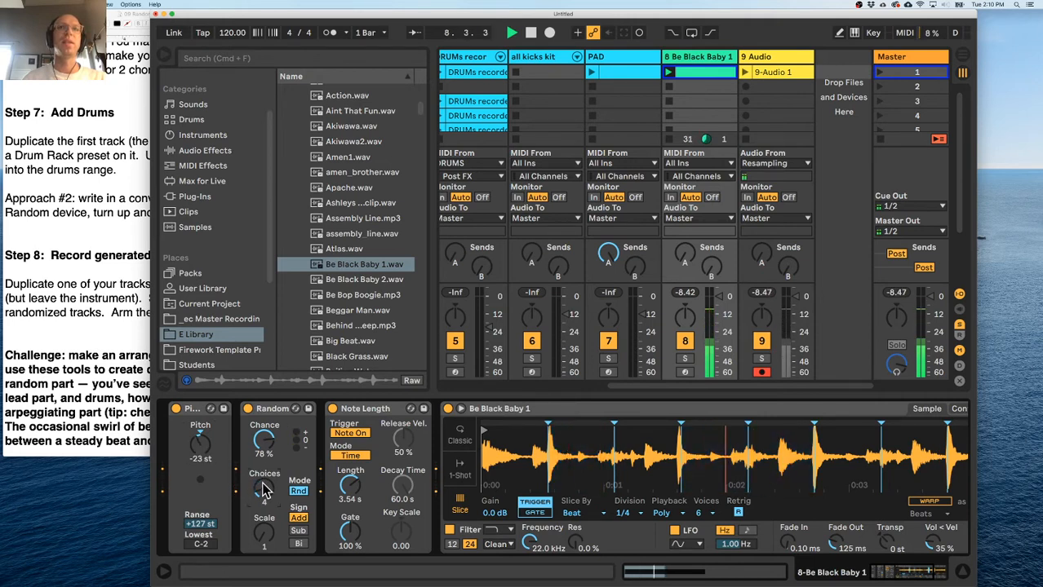
left_click_drag(261, 449, 261, 482)
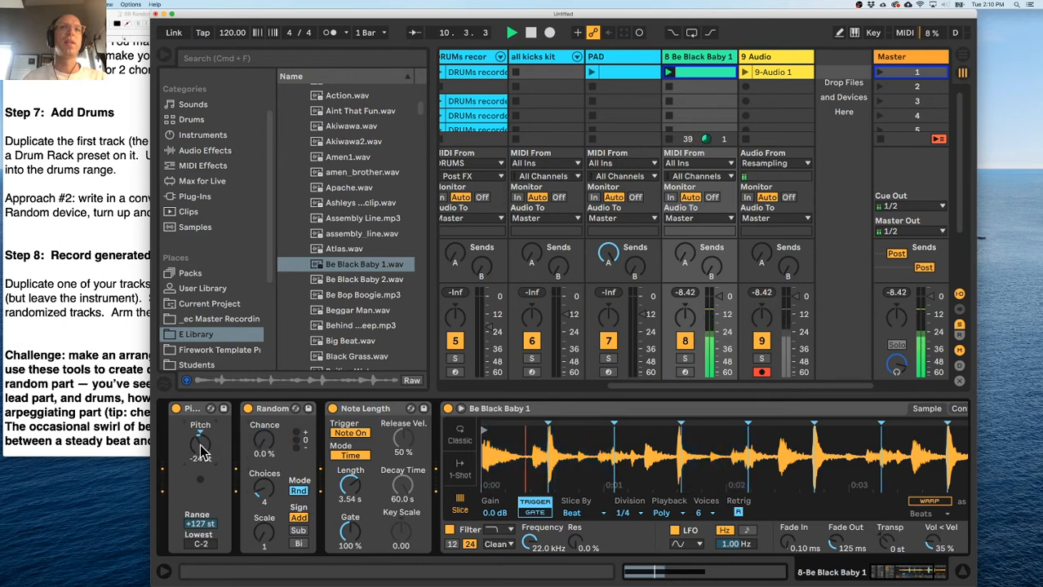
left_click_drag(259, 447, 259, 387)
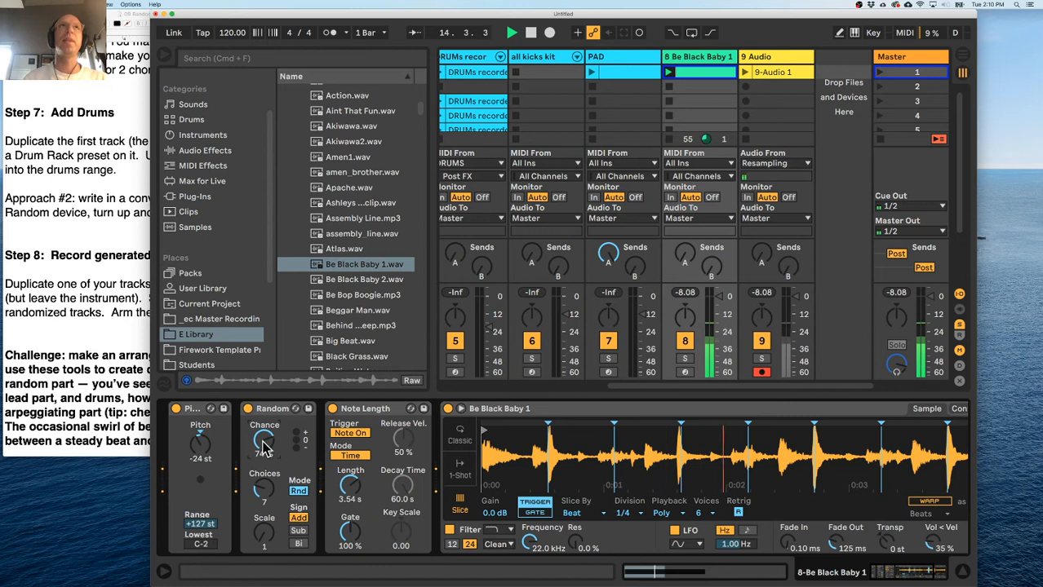
Try the song tempo at 175 BPM and settle on 160 BPM.
left_click(234, 34)
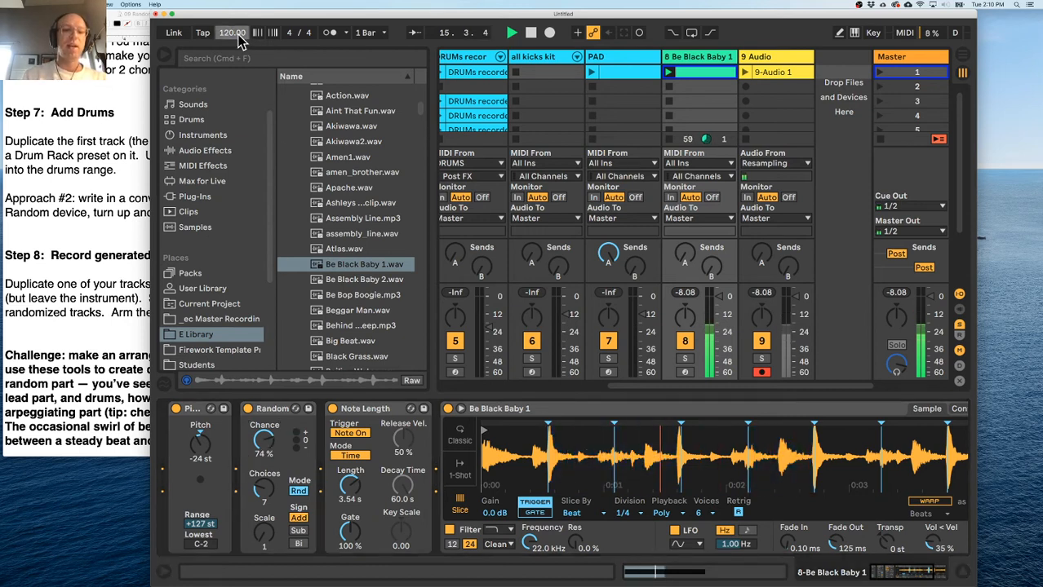
type("175")
key("Return")
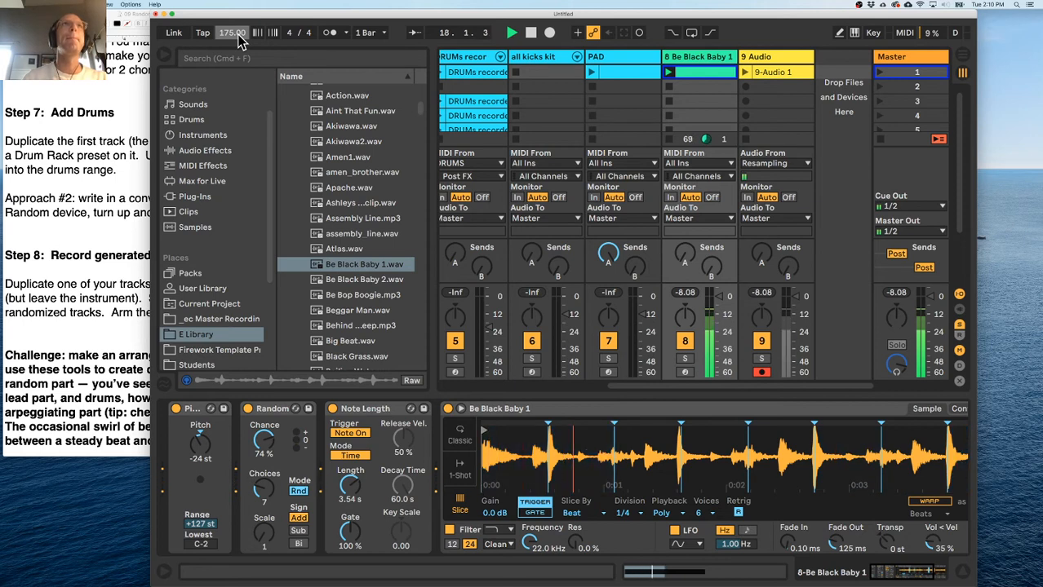
type("160")
key("Return")
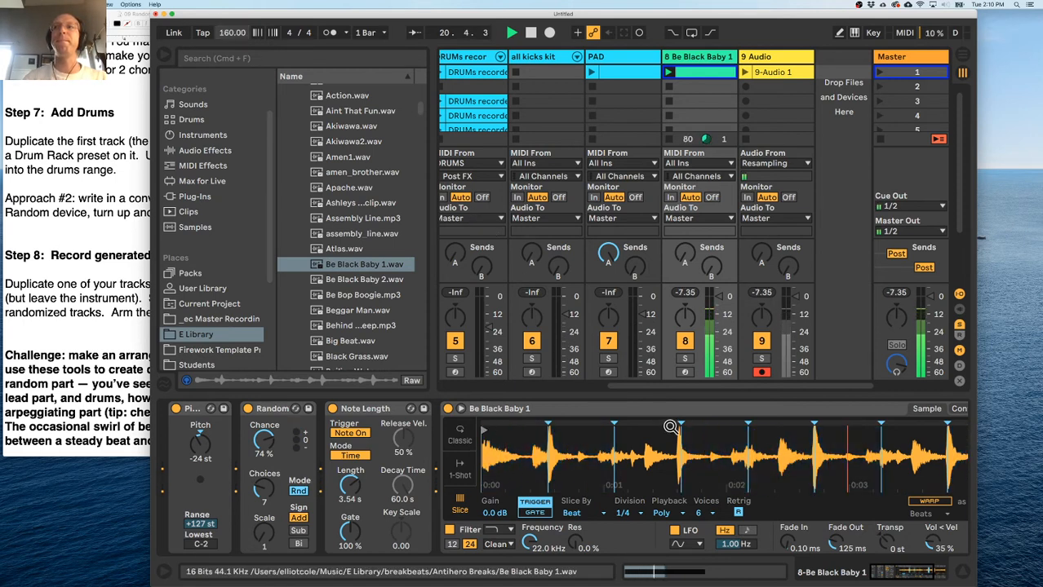
left_click(232, 35)
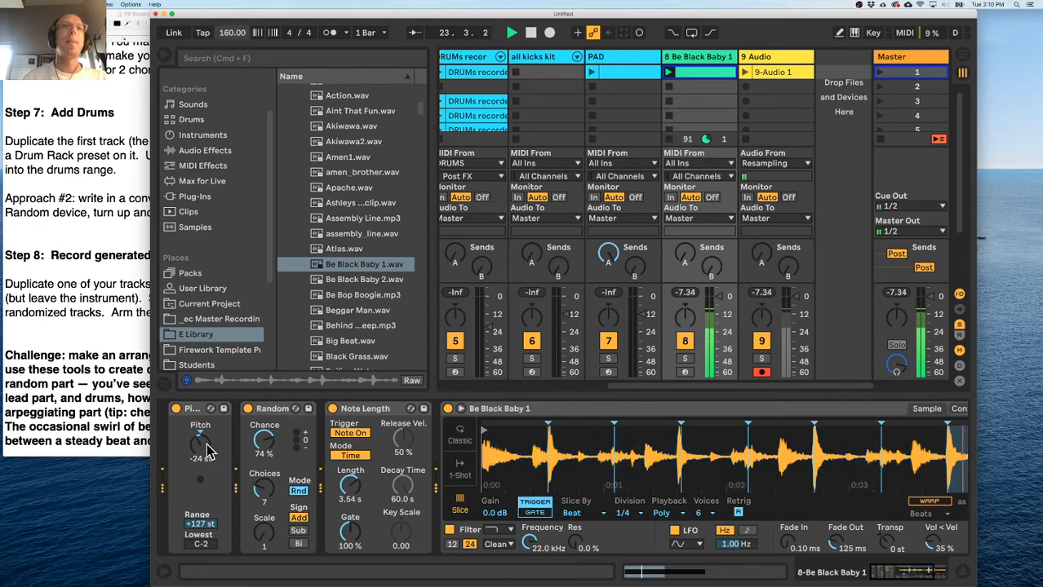
Lengthen the loop and the C3 note of track 8's clip to two beats.
left_click(700, 72)
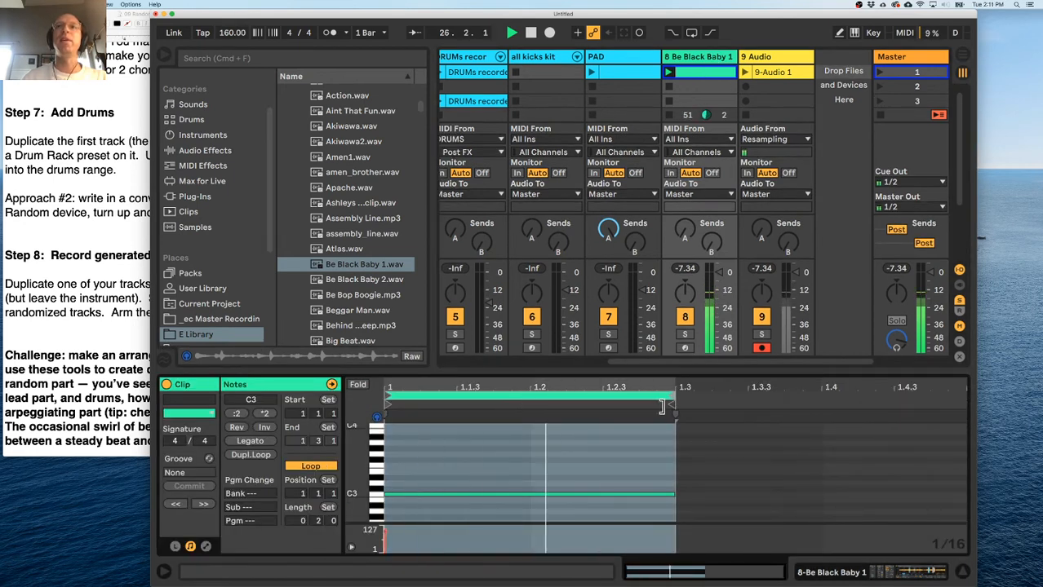
left_click(701, 59)
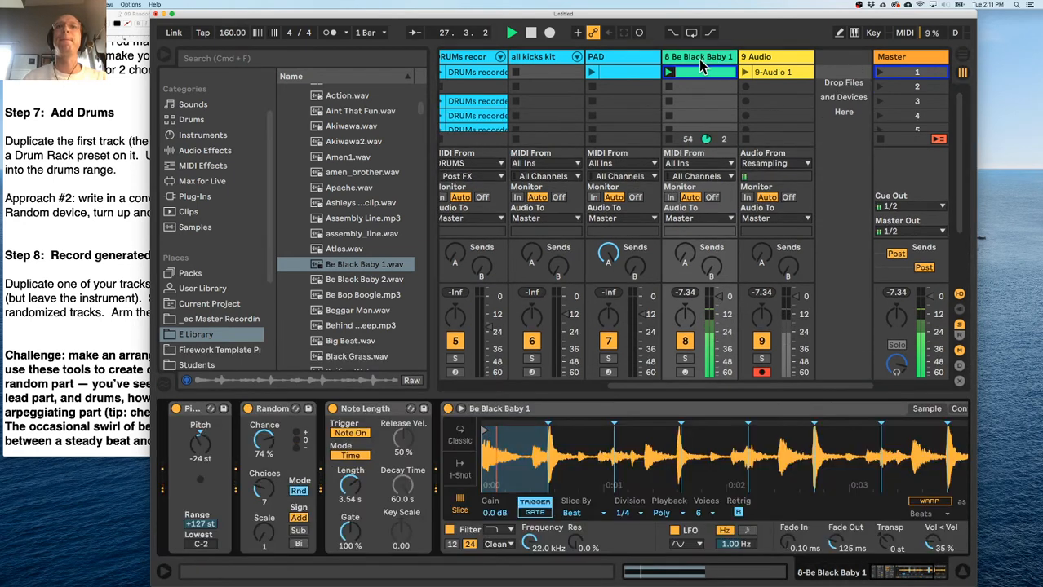
Turn off the Note Length effect on the Simpler track.
left_click(333, 408)
left_click(333, 409)
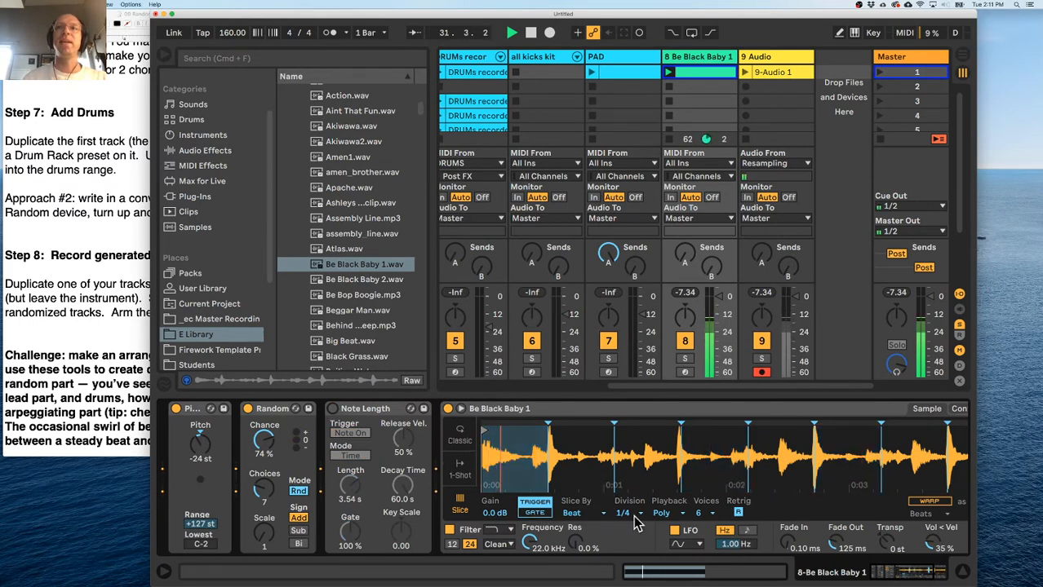
Shorten the loop of track 8's clip to one beat and return to the track's devices.
left_click(710, 72)
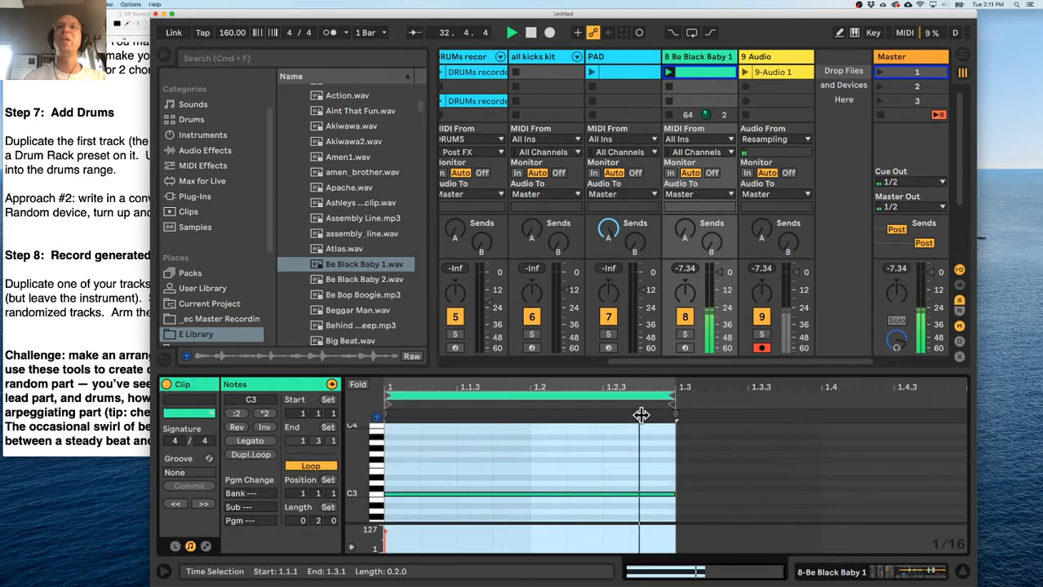
left_click_drag(675, 397, 531, 398)
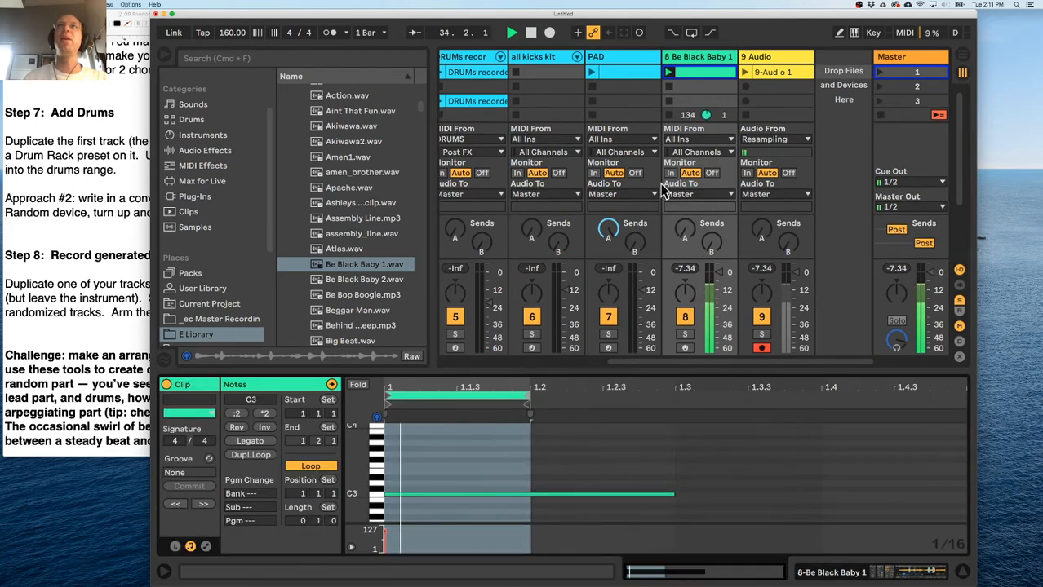
left_click(698, 62)
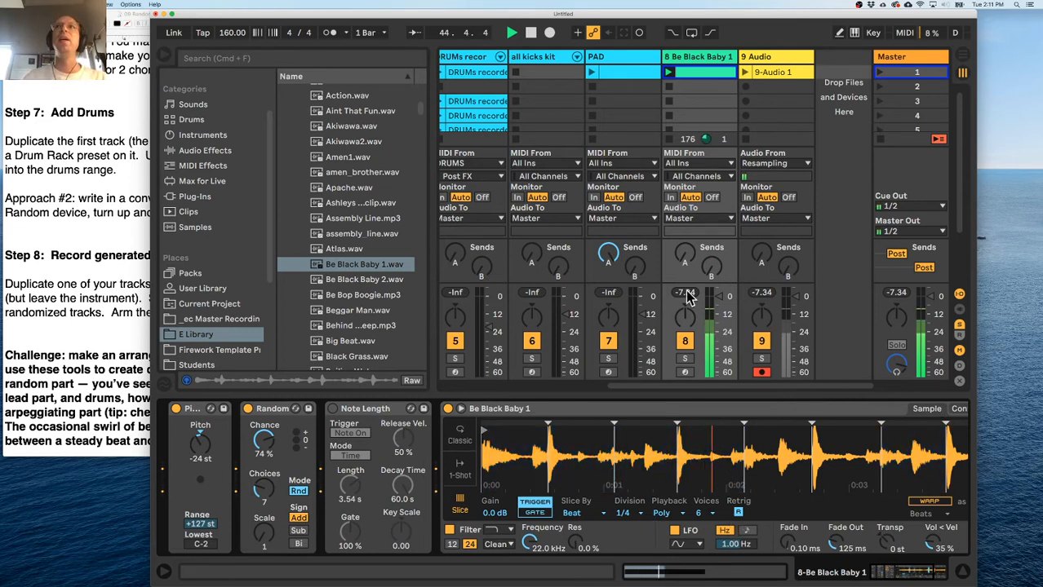
Delete the Random, Pitch and Note Length effects from the Simpler track.
left_click(271, 412)
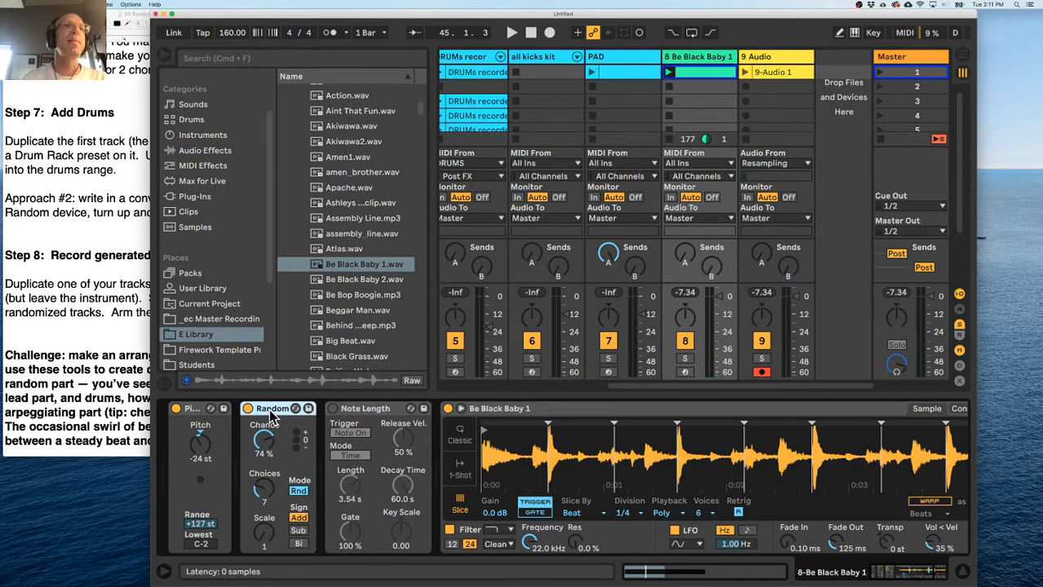
key("Delete")
left_click(205, 410)
key("Delete")
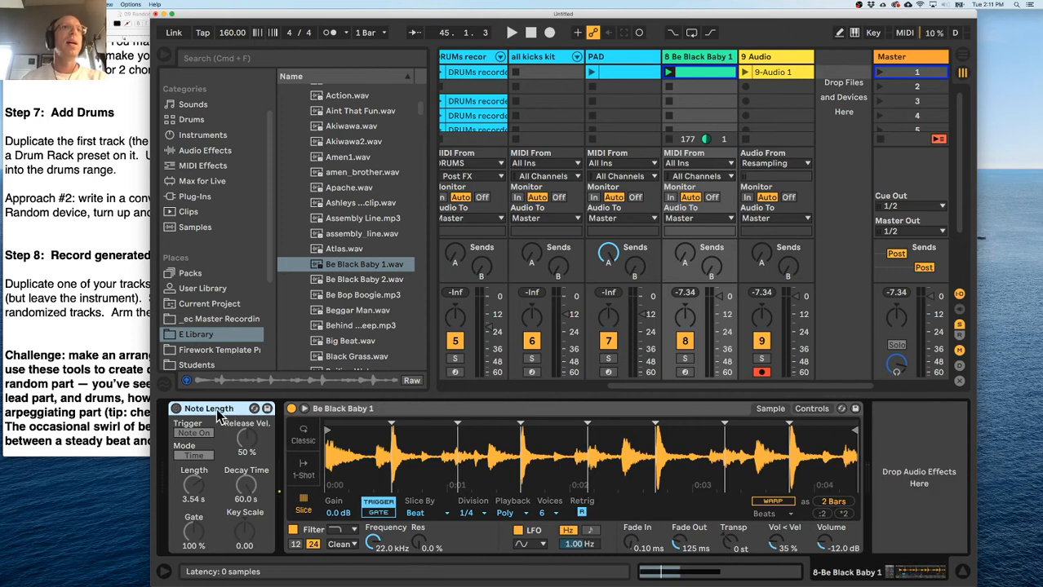
key("Delete")
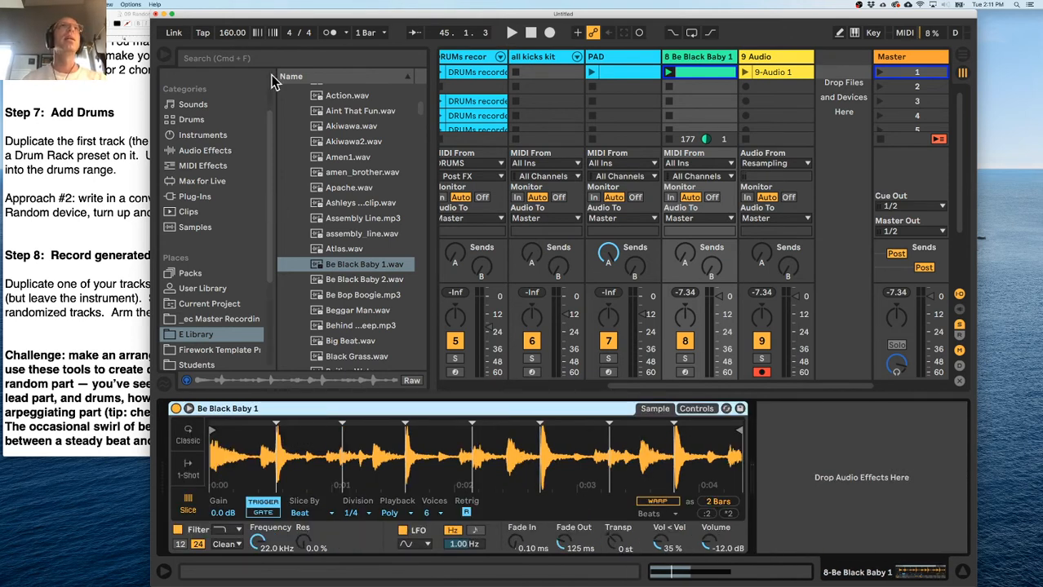
Search the MIDI effects for "arp" and add an Arpeggiator in front of the Simpler on track 8.
key("super+f")
type("arp")
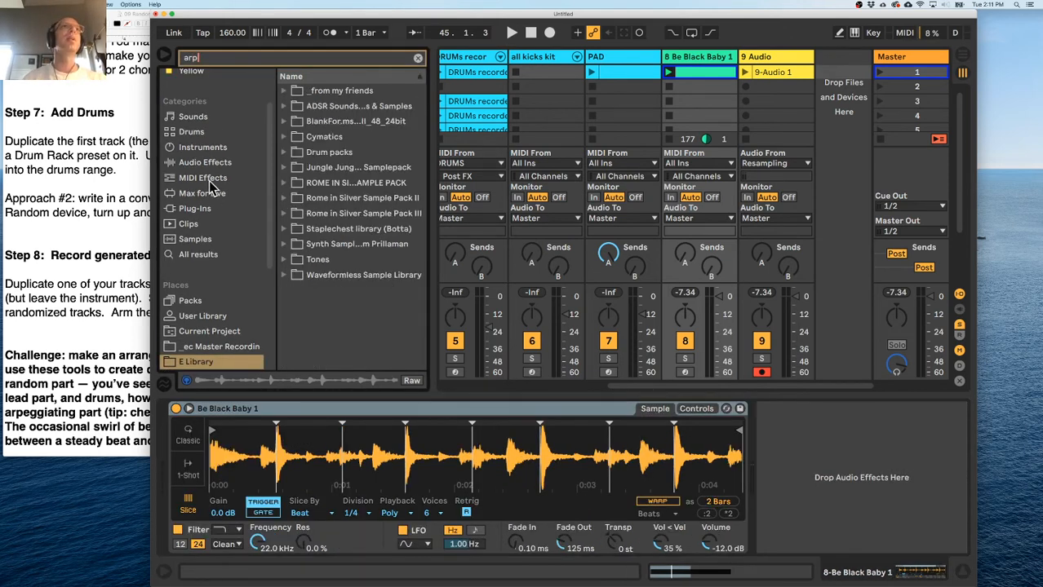
left_click(208, 179)
left_click_drag(303, 94, 182, 439)
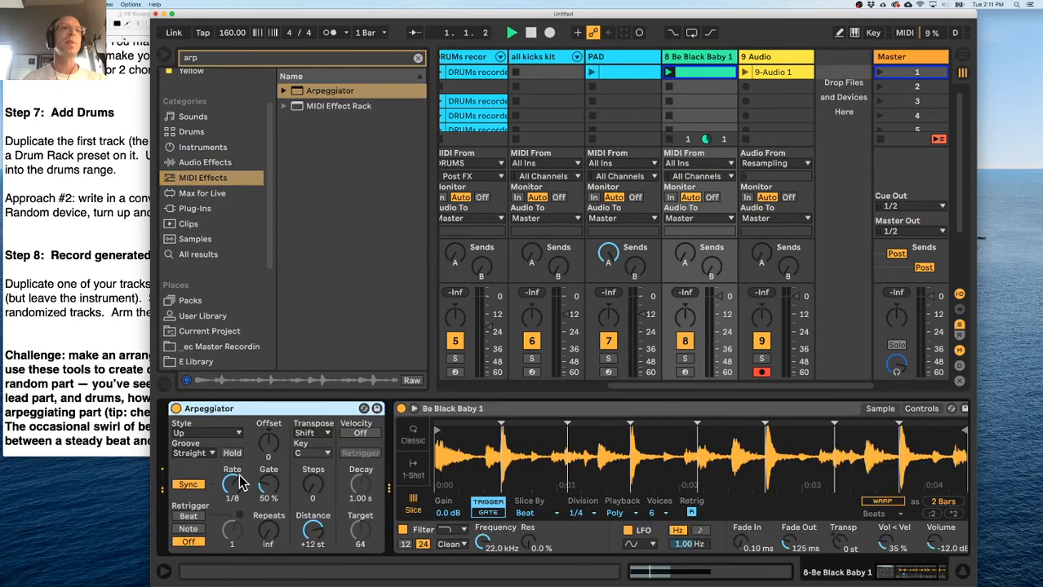
Move the C3 note in track 8's clip down to C1.
left_click(689, 73)
left_click(397, 495)
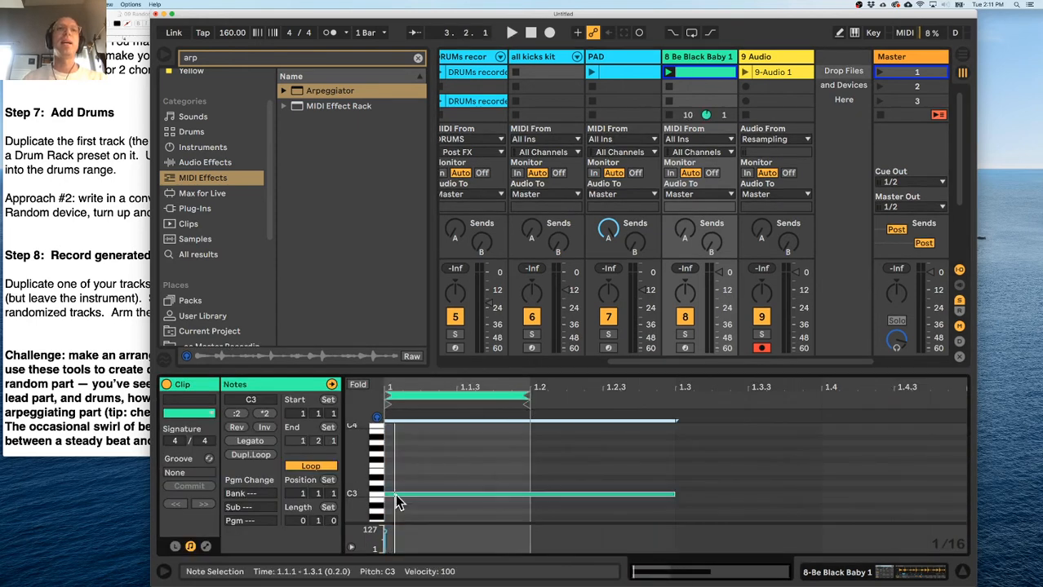
left_click_drag(406, 359, 421, 322)
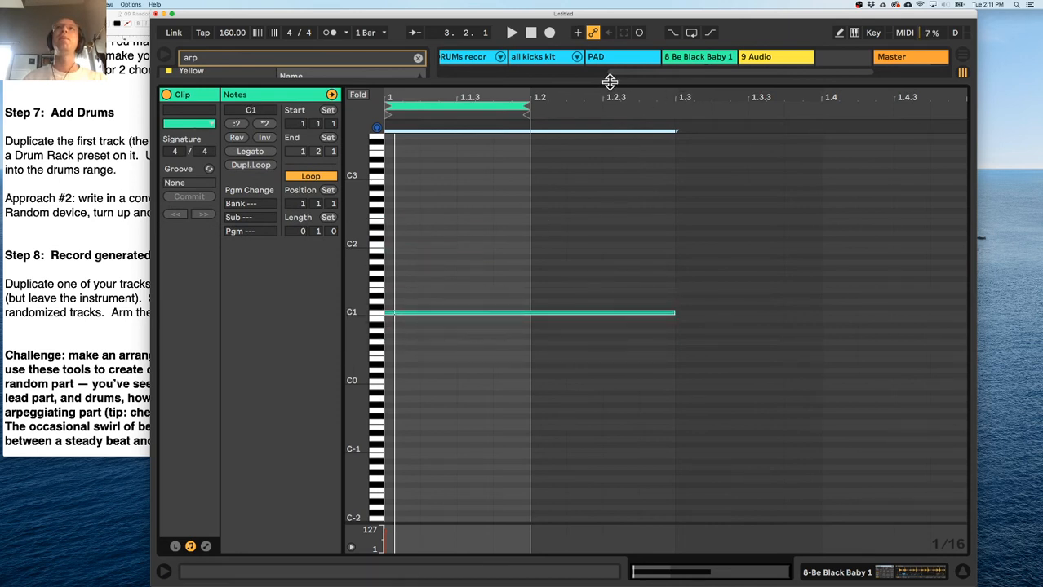
Play track 8 while trying different Arpeggiator rates, and settle on 1/8.
left_click(610, 81)
double_click(692, 59)
key("space")
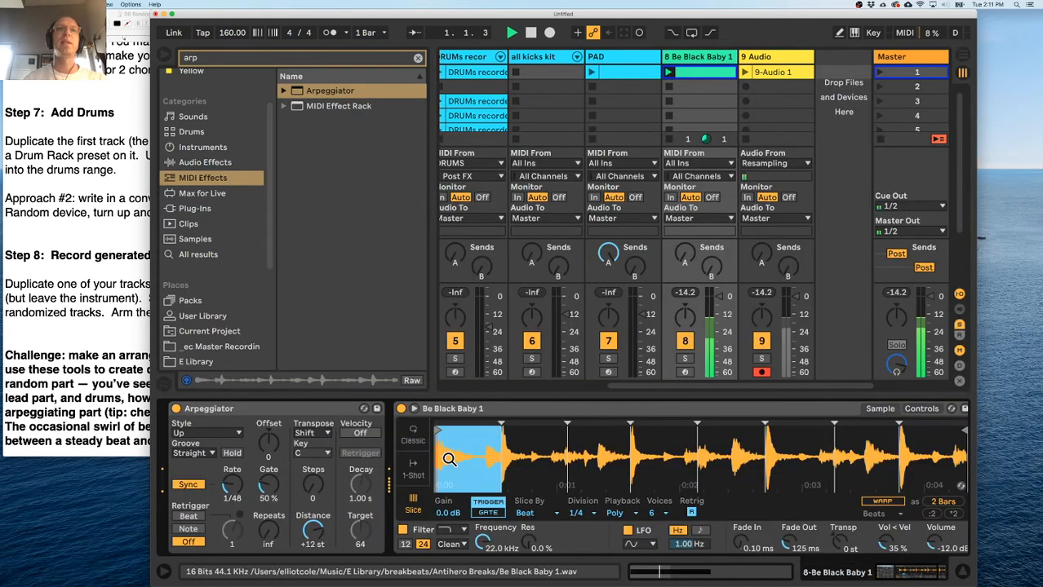
left_click_drag(237, 487, 237, 481)
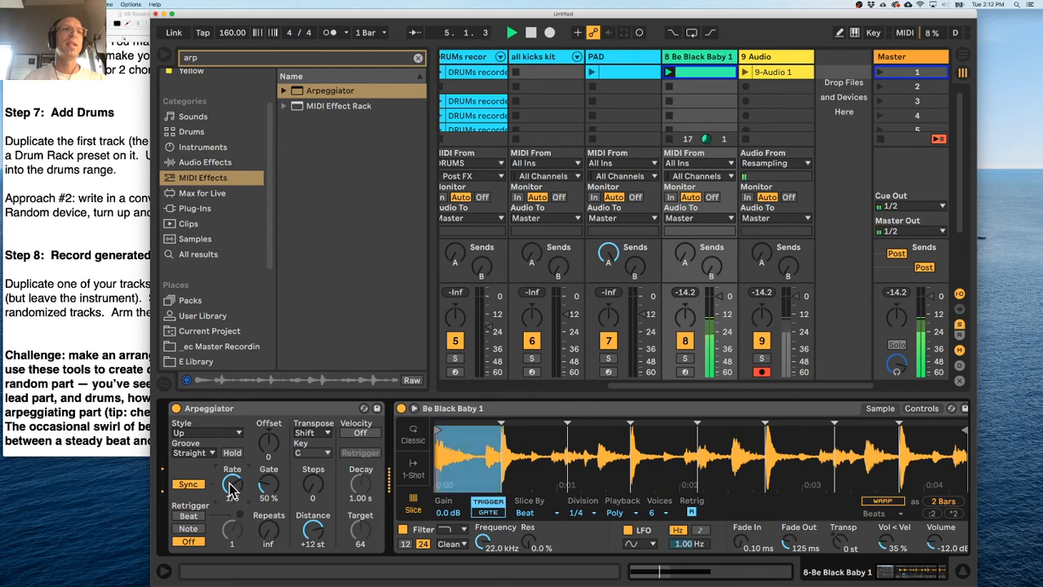
left_click_drag(233, 481, 232, 488)
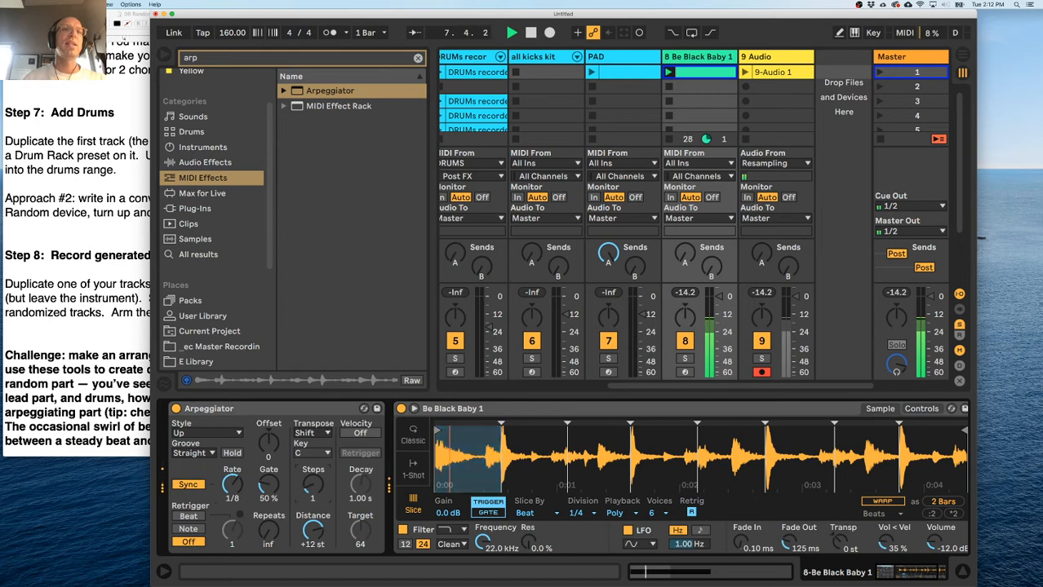
Stack copies of track 8's C1 note on every semitone up to G#1 and play the arpeggiated cluster.
double_click(700, 71)
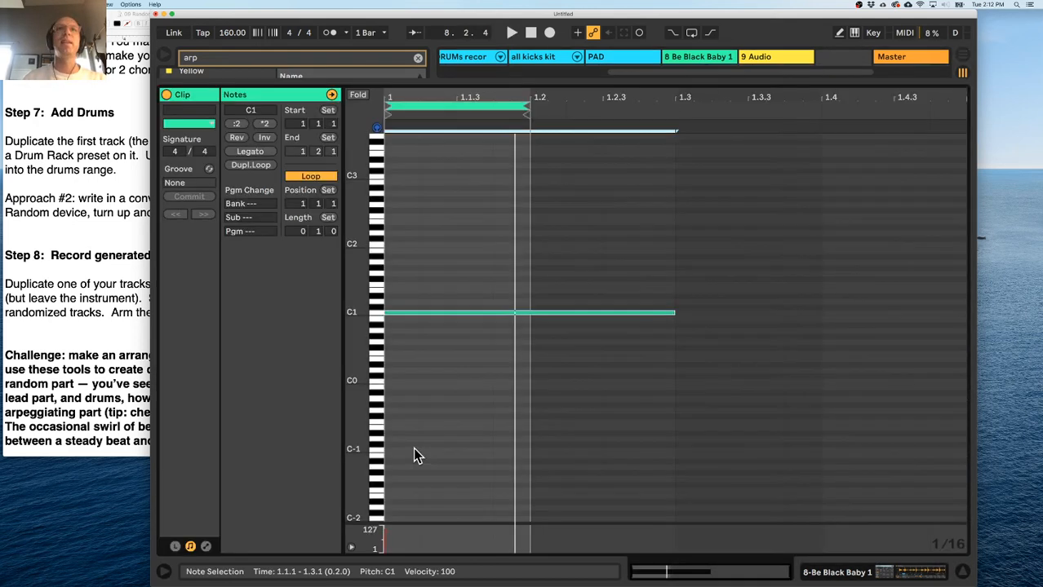
left_click_drag(416, 314, 416, 296)
left_click_drag(416, 297, 416, 281)
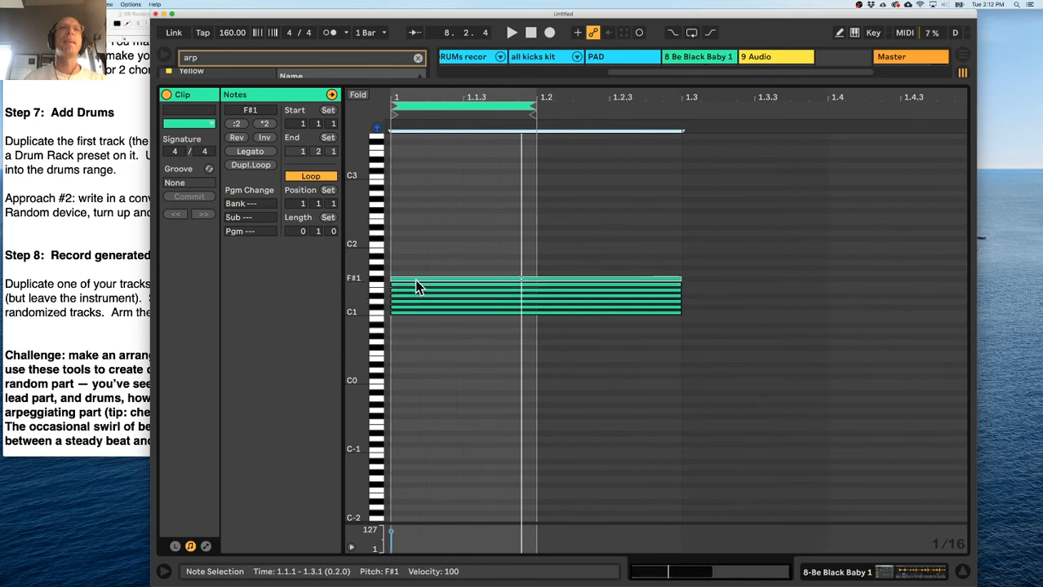
left_click_drag(416, 280, 416, 275)
left_click_drag(416, 275, 416, 269)
key("super+z")
key("space")
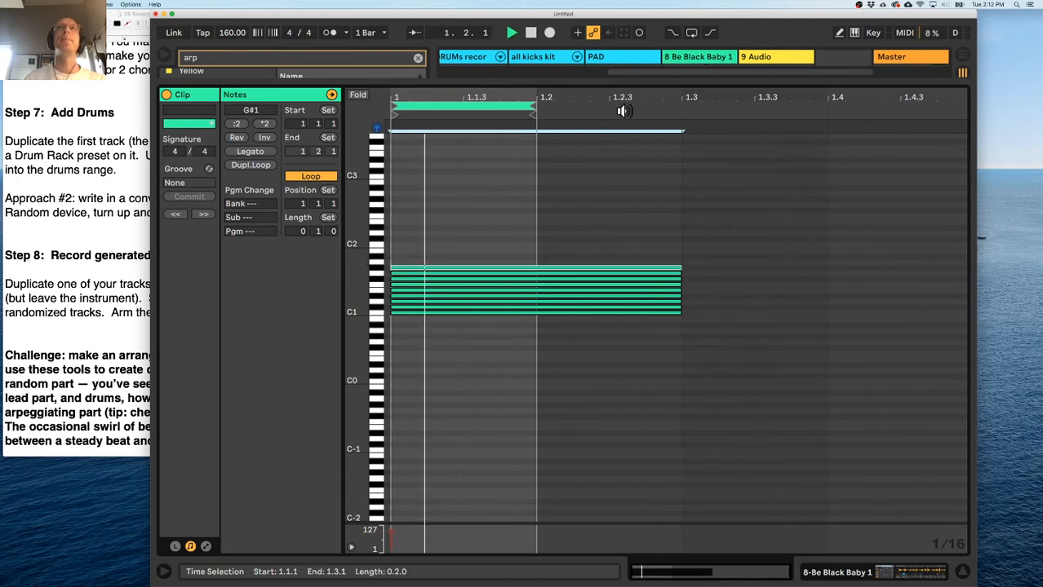
left_click(694, 57)
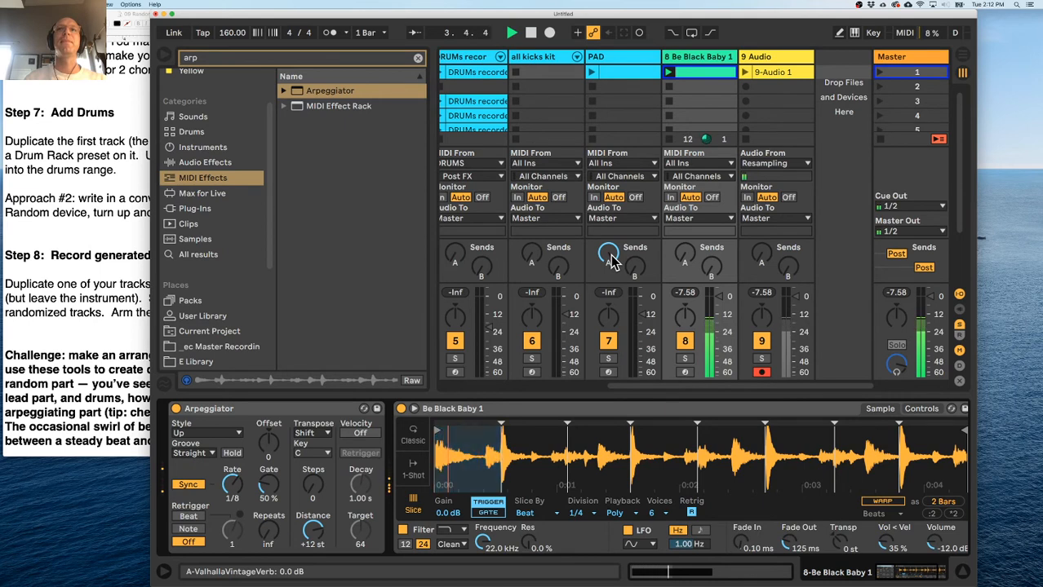
Lengthen the notes and the loop of track 8's clip to one bar.
double_click(693, 74)
key("super+a")
left_click_drag(678, 268, 869, 278)
left_click_drag(638, 98, 867, 128)
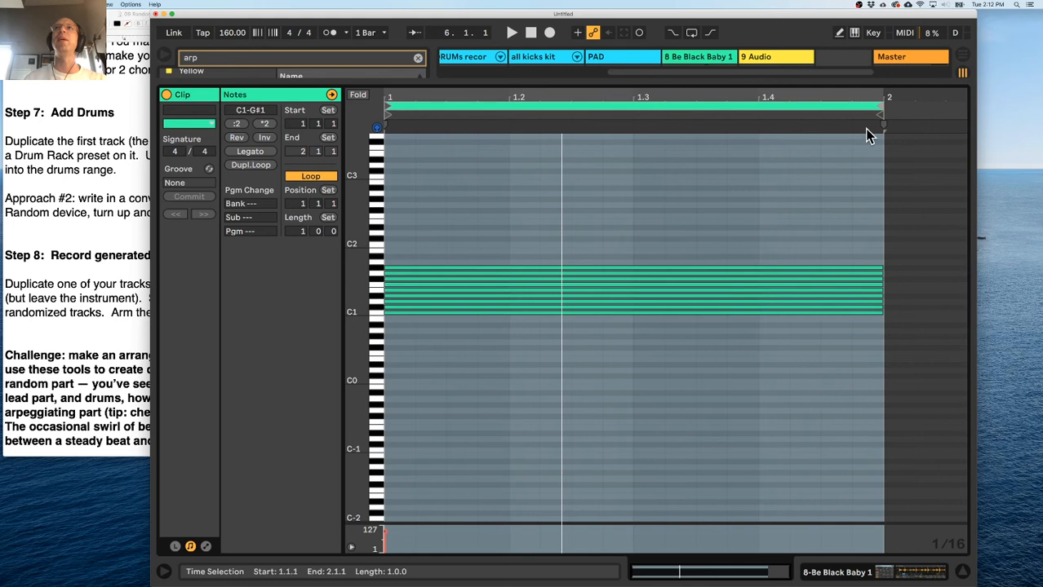
Set the song tempo to 130 BPM.
left_click(235, 34)
type("130")
key("Return")
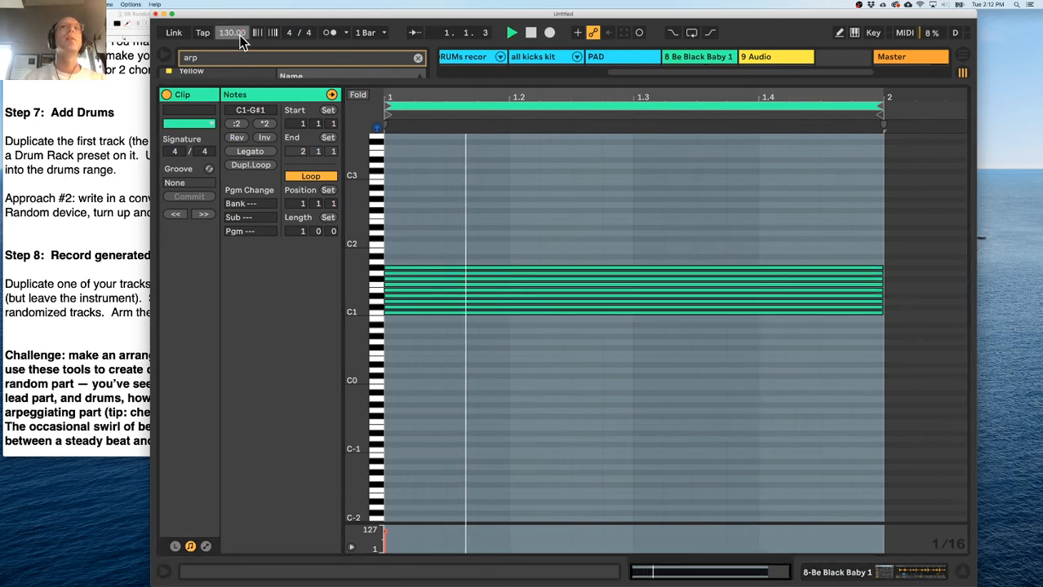
Set the Simpler's Playback mode to Mono on track 8.
double_click(693, 58)
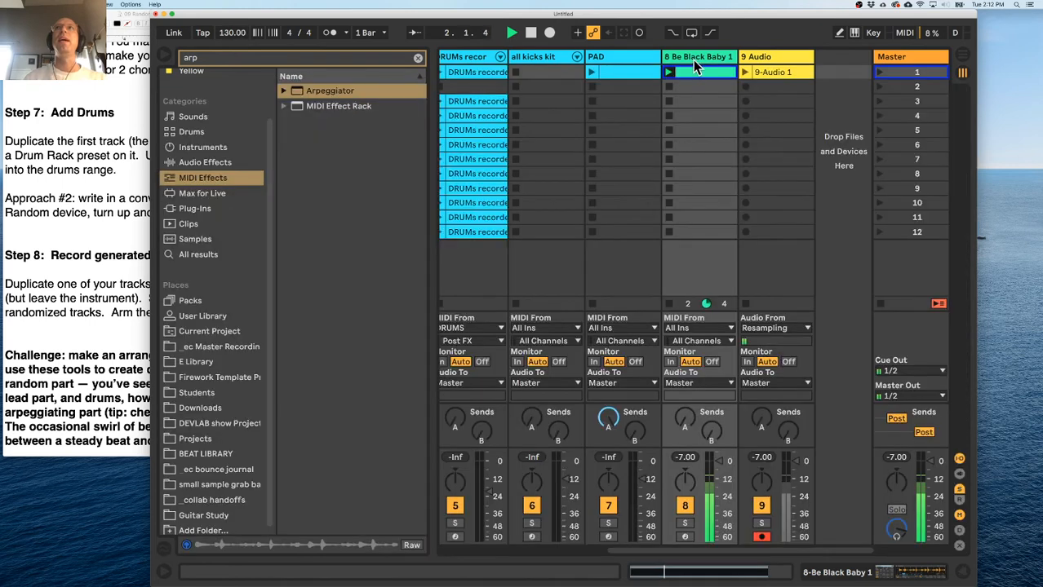
double_click(693, 58)
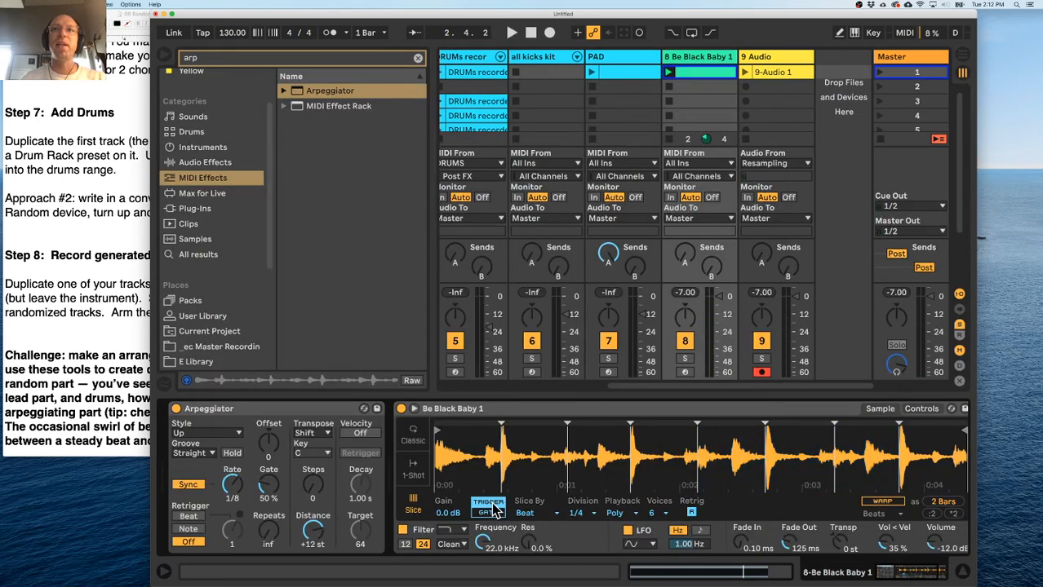
left_click(636, 526)
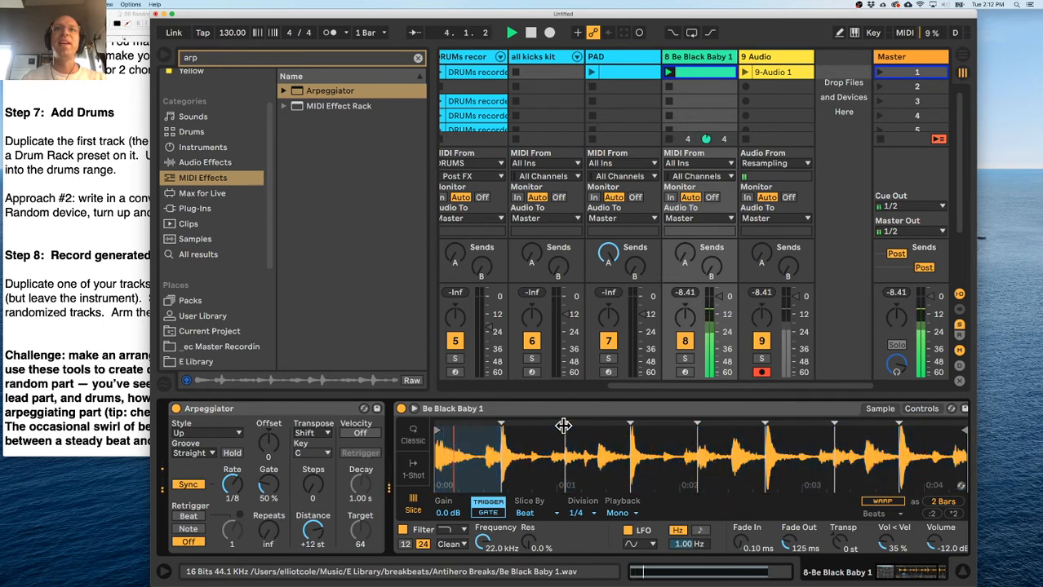
Audition the Arpeggiator styles Pinky Up, Thumb UpDown and Chord Trigger, and choose Random Other.
left_click(213, 432)
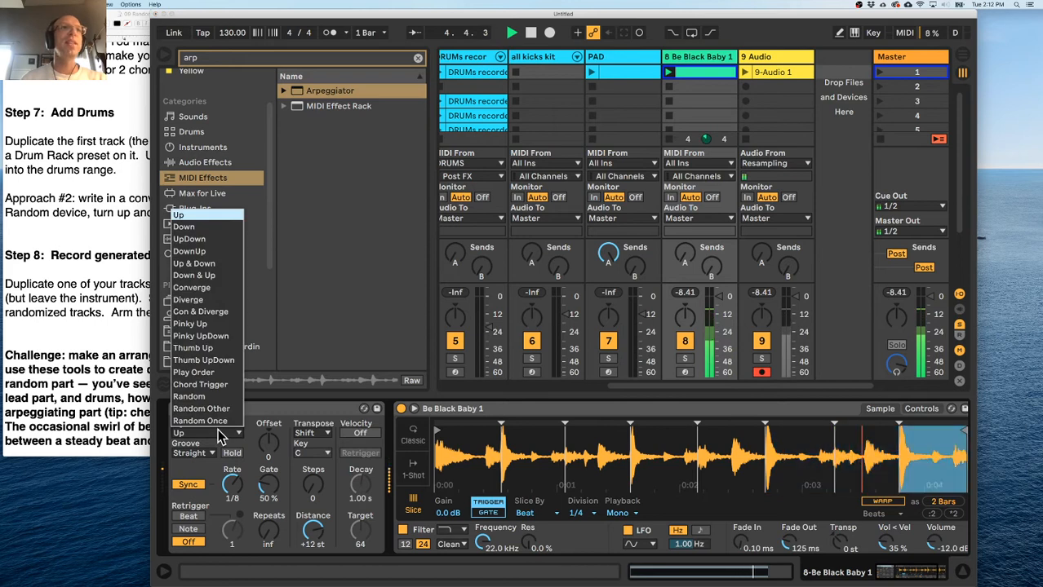
left_click(208, 325)
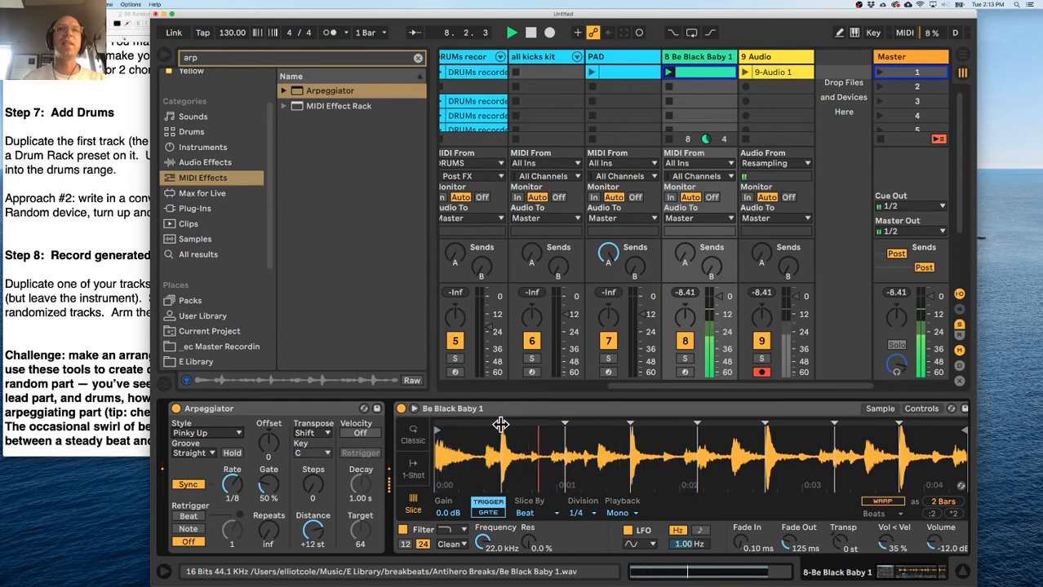
left_click(208, 433)
left_click(212, 364)
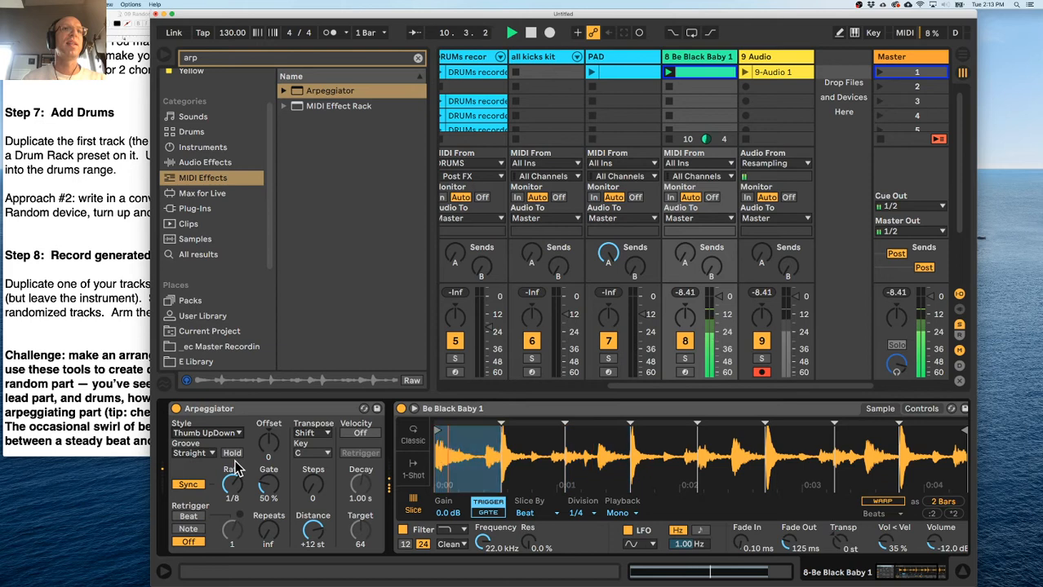
left_click(208, 434)
left_click(212, 383)
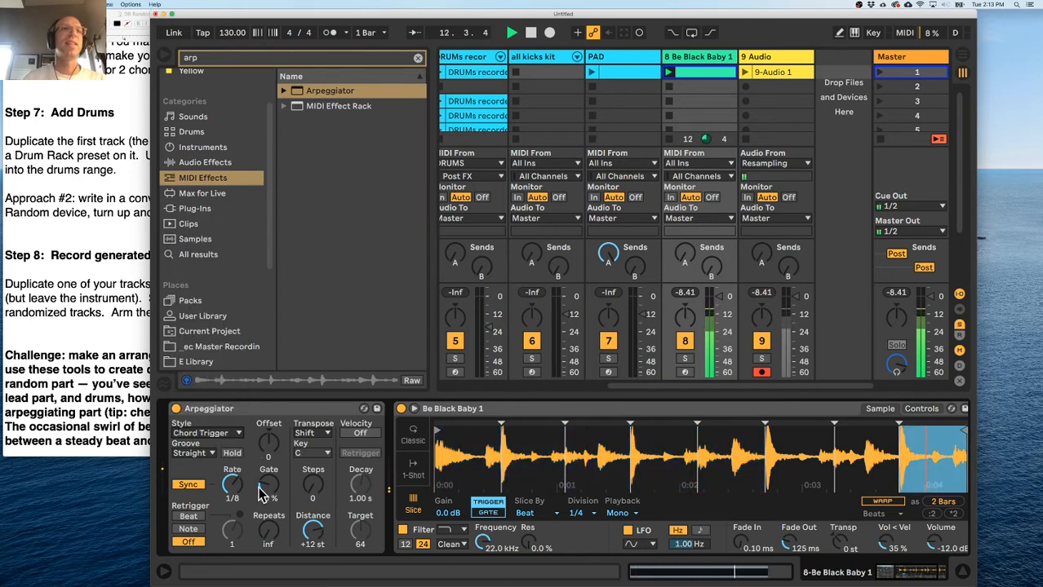
left_click(228, 433)
left_click(216, 408)
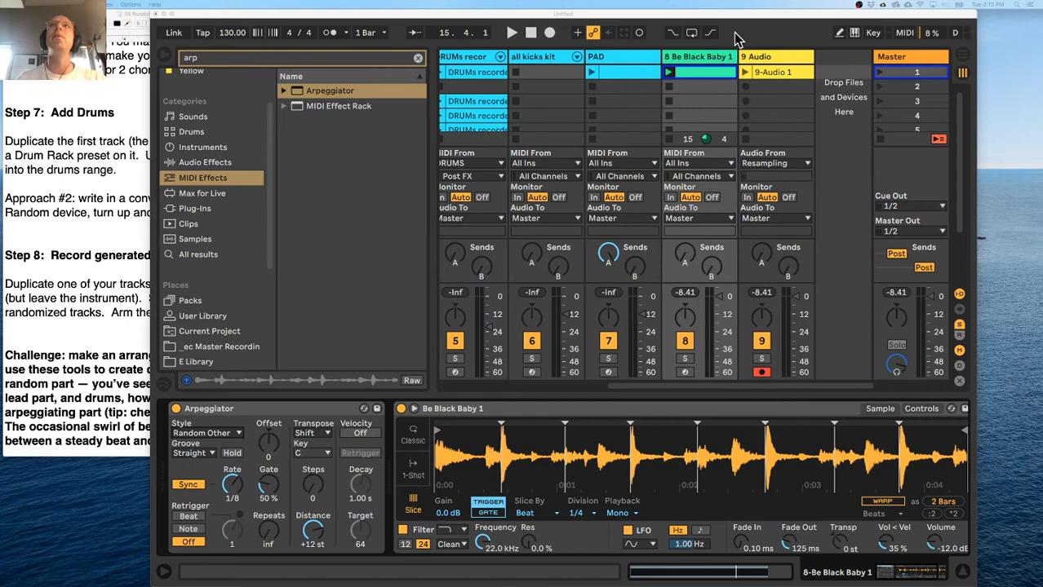
Delete all stacked notes above C1 from track 8's clip.
double_click(706, 71)
left_click_drag(421, 233, 884, 304)
key("Delete")
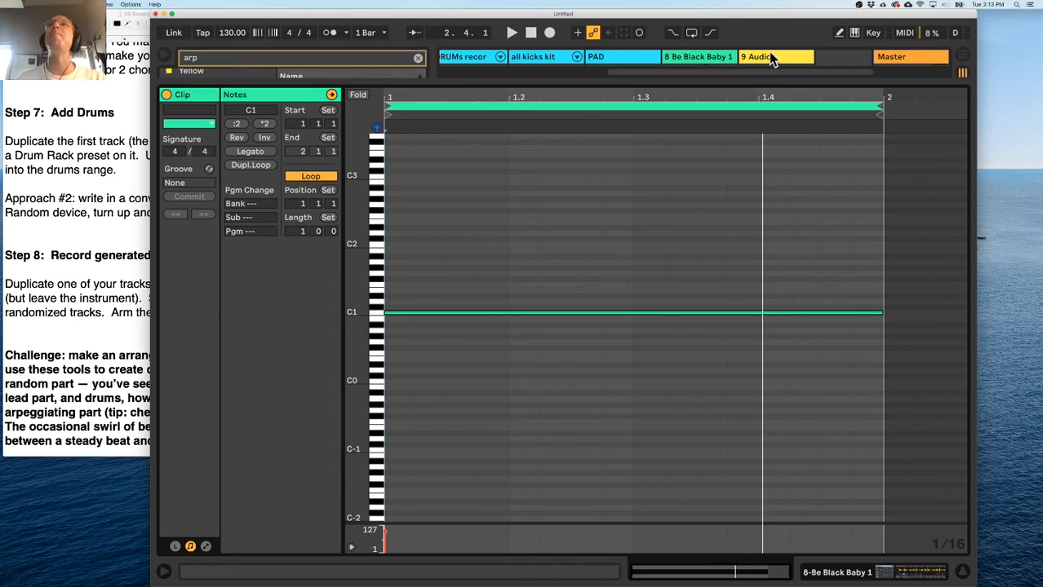
Set the Arpeggiator to 6 Steps with a Distance of +1 st and play the track.
left_click(766, 79)
double_click(713, 56)
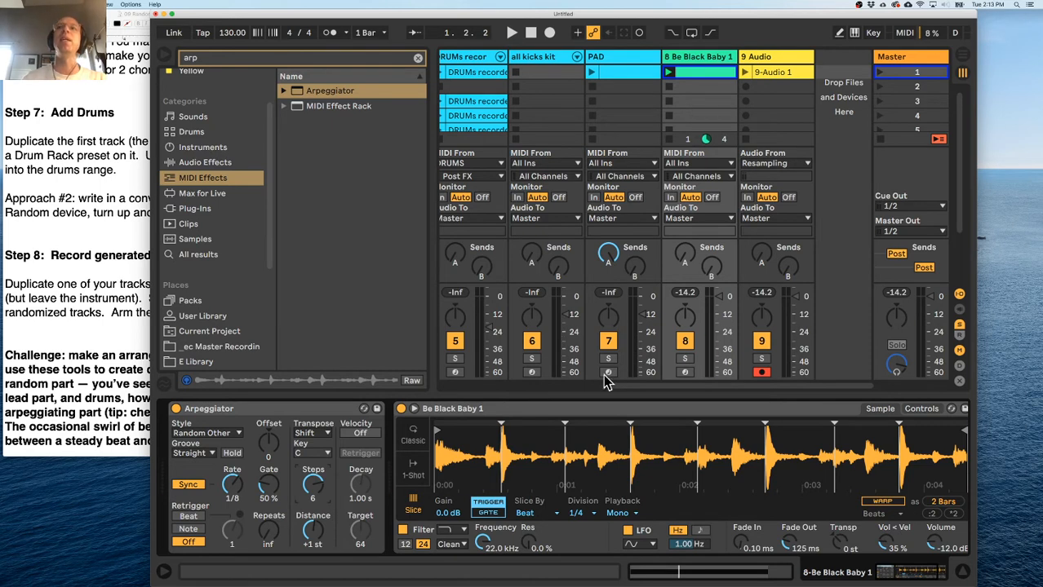
key("space")
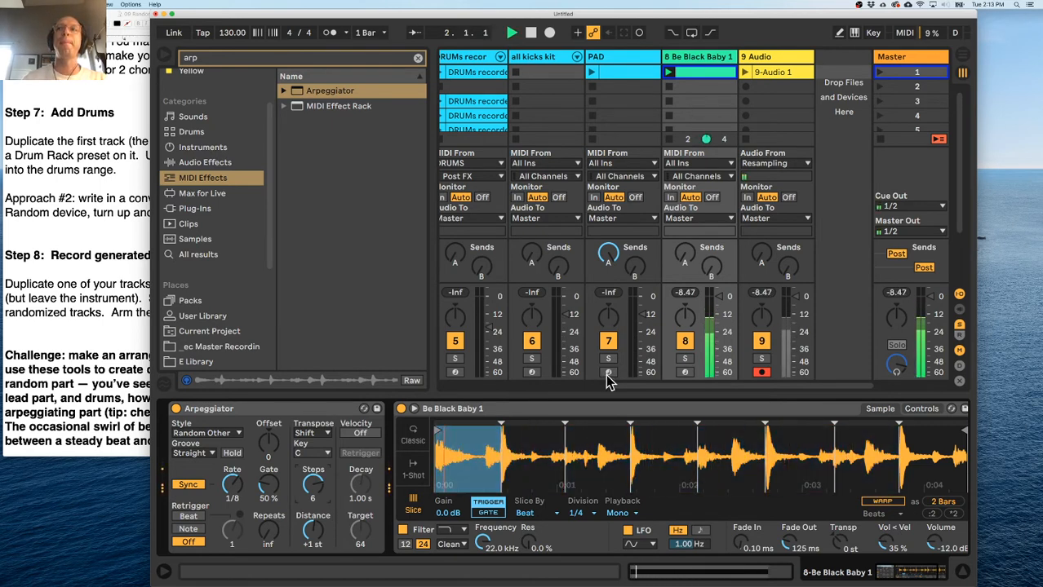
Try the Arpeggiator styles Diverge and Thumb UpDown, and settle on UpDown.
left_click(213, 433)
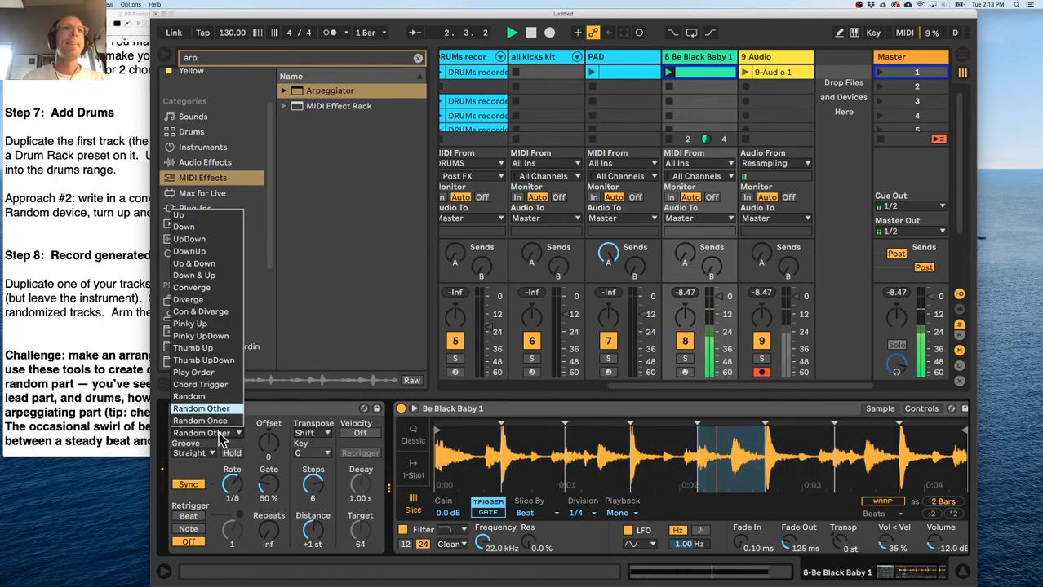
left_click(215, 301)
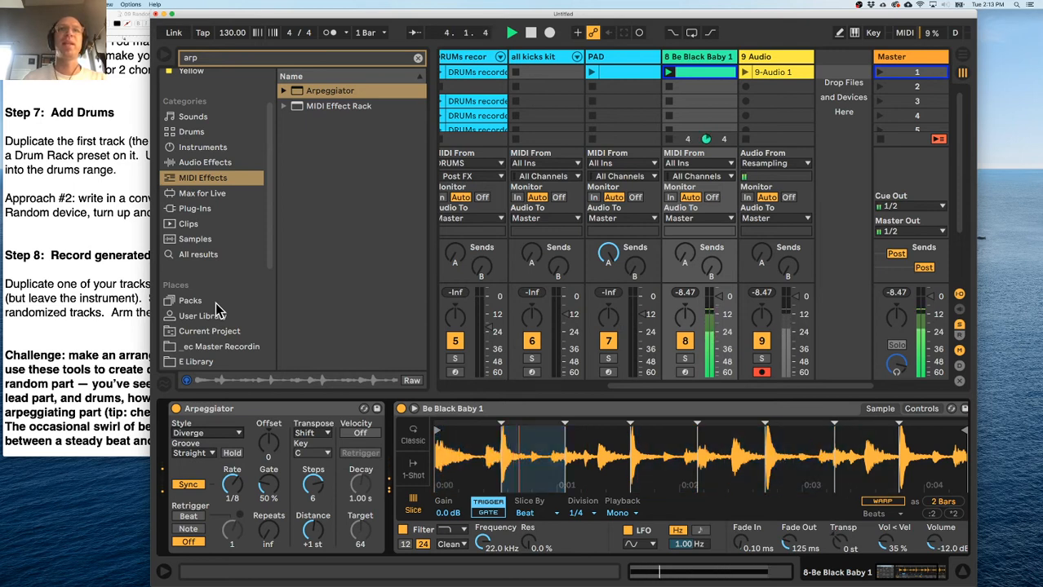
left_click(212, 433)
left_click(214, 363)
left_click(228, 434)
left_click(214, 240)
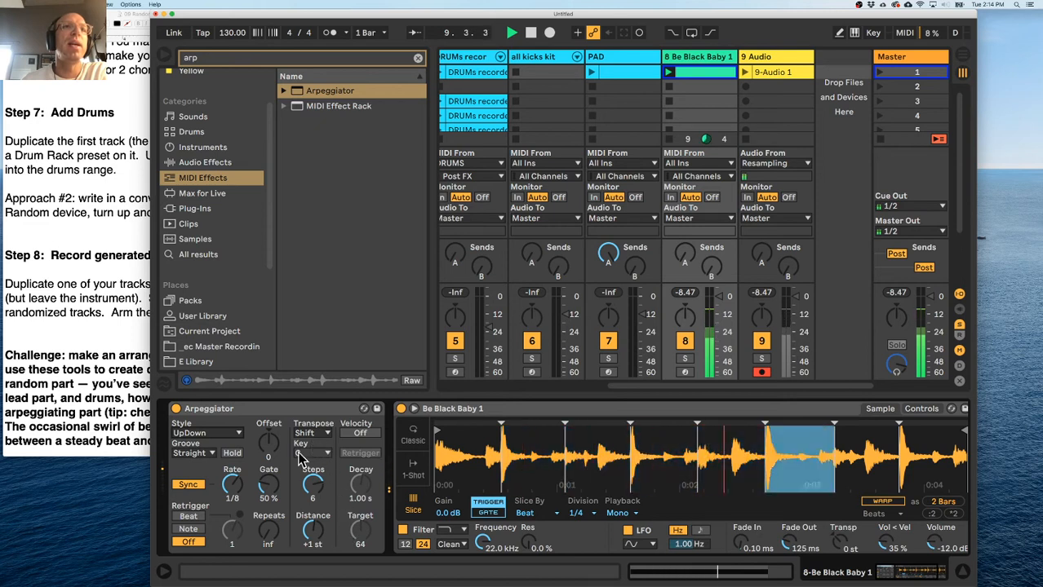
Try the Arpeggiator's Velocity option during playback and switch it back off.
left_click(361, 434)
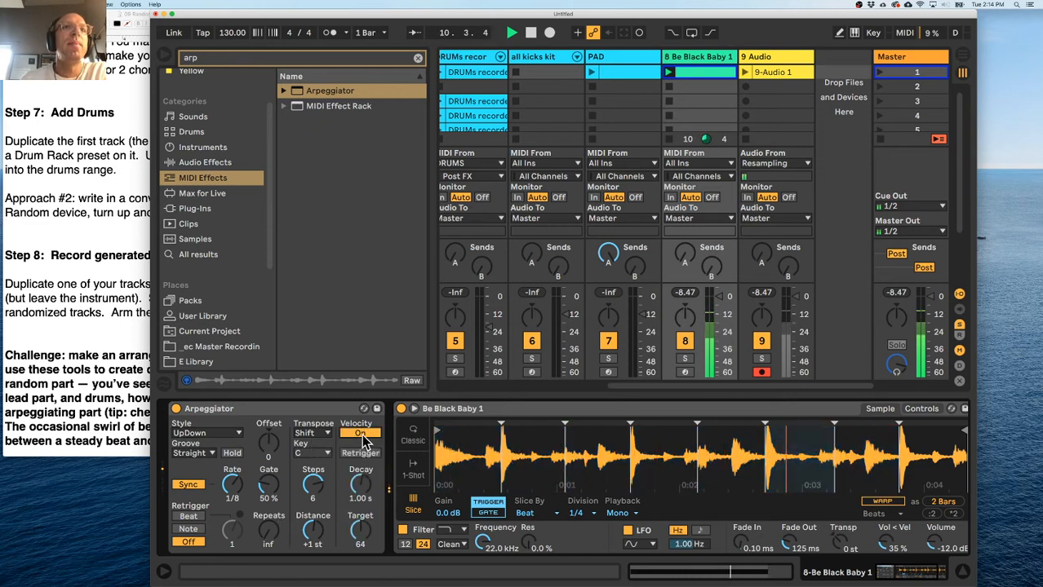
left_click(361, 434)
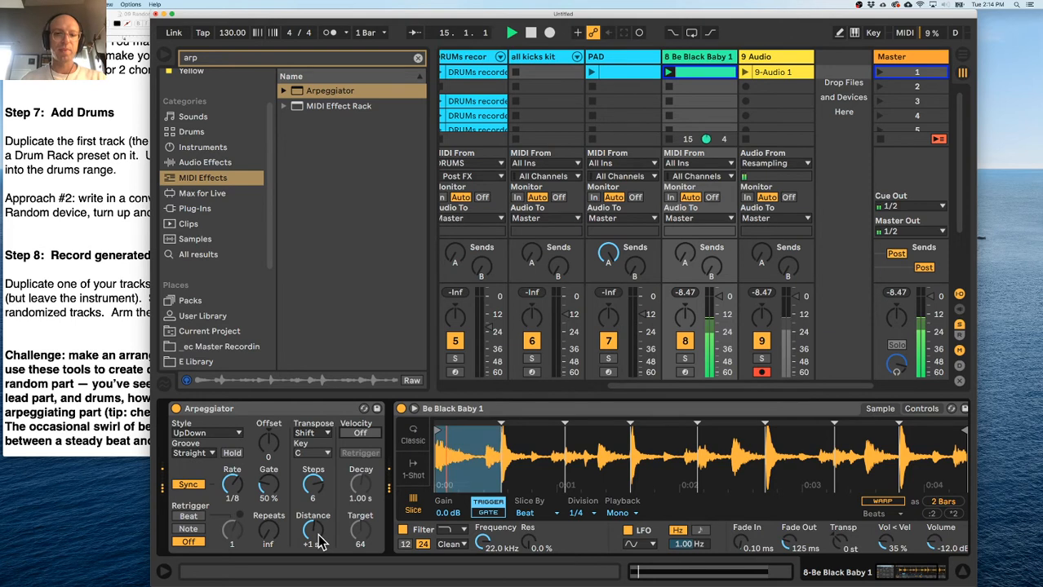
Set the Arpeggiator's Distance to +3 st and its Steps to 4 while the track plays.
left_click_drag(320, 540, 320, 522)
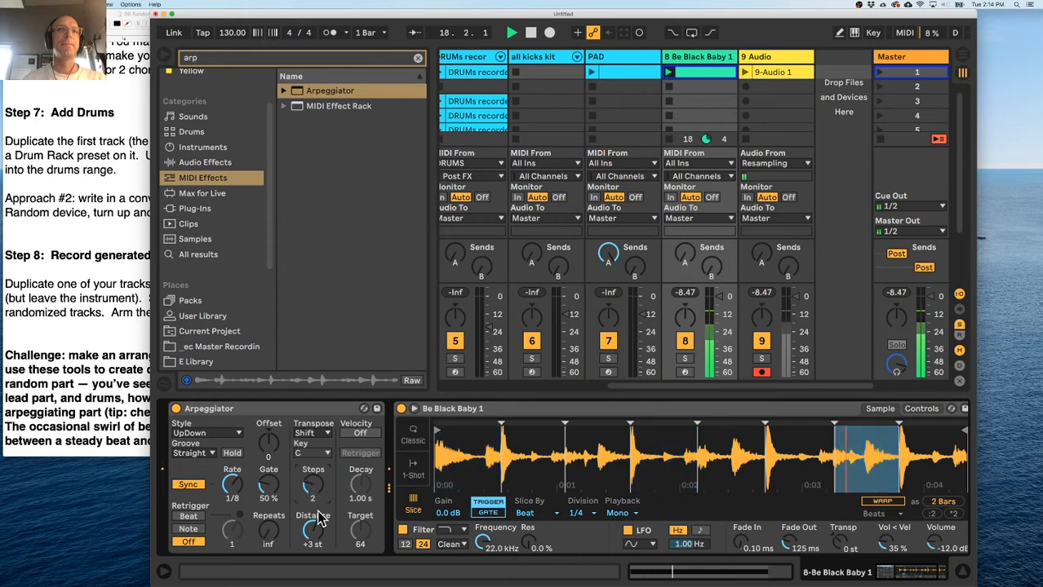
left_click_drag(312, 488, 312, 531)
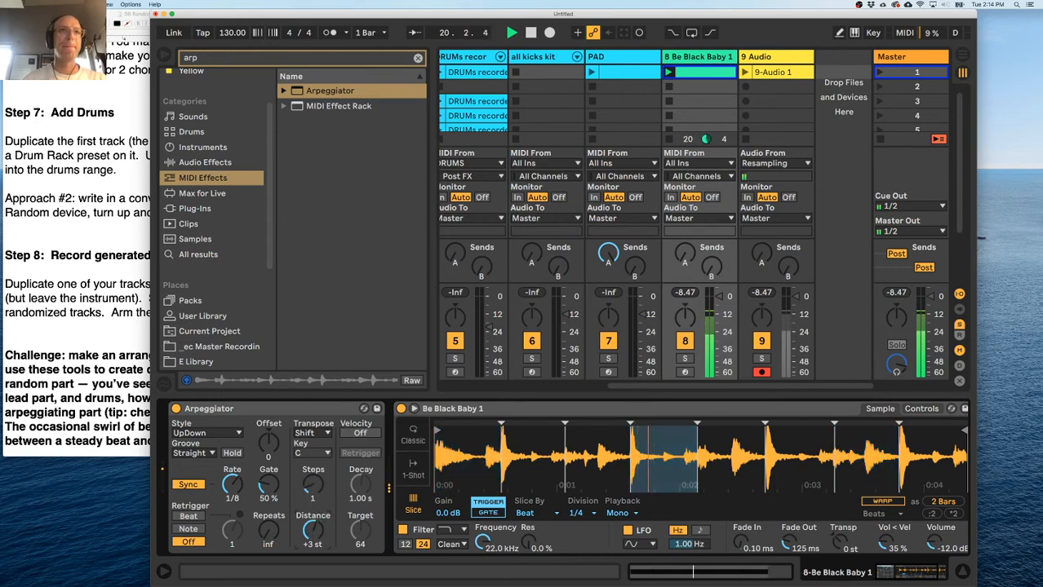
mouse_move(313, 488)
left_mouse_down()
mouse_move(314, 469)
mouse_move(314, 501)
mouse_move(313, 487)
left_mouse_up()
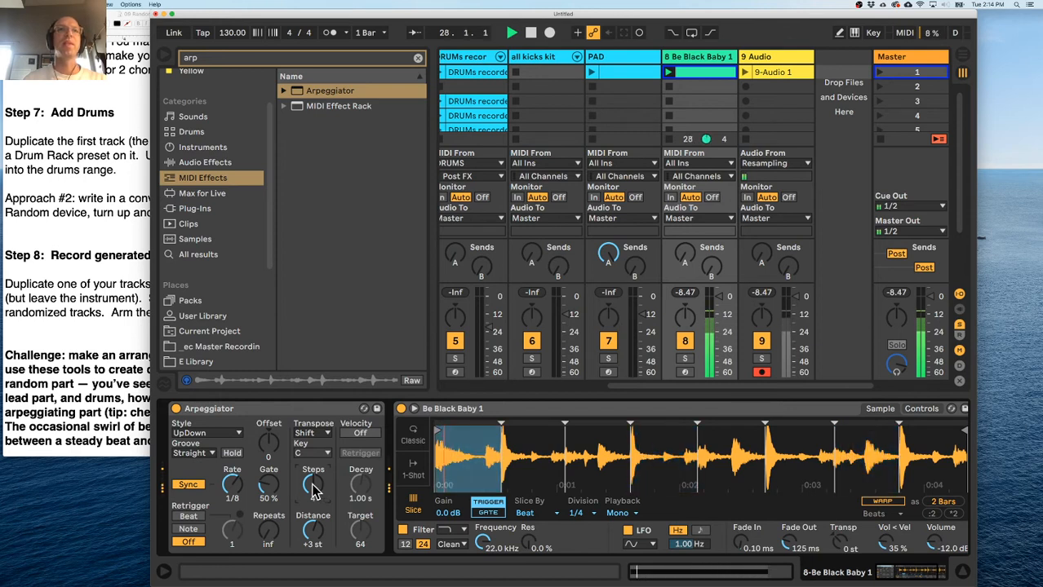
Record a resampled two-bar clip into track 9's second slot, loop it, and check its waveform.
left_click(745, 88)
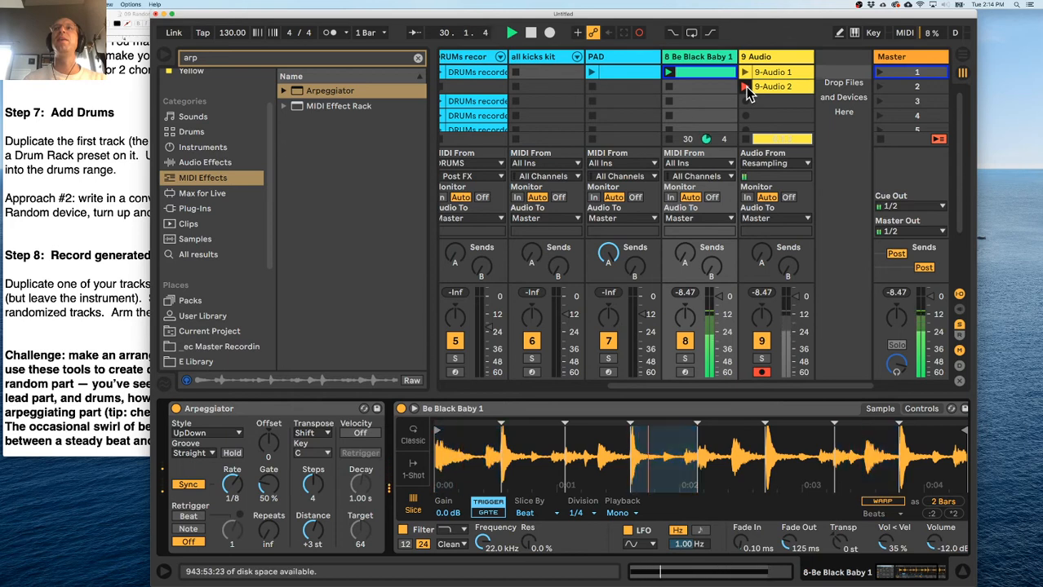
left_click(746, 86)
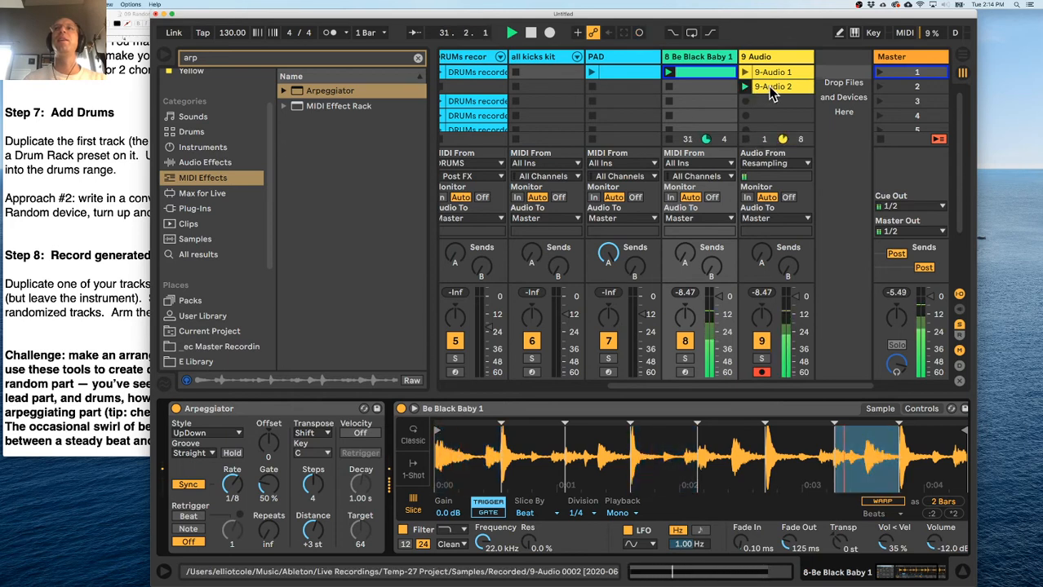
left_click(767, 54)
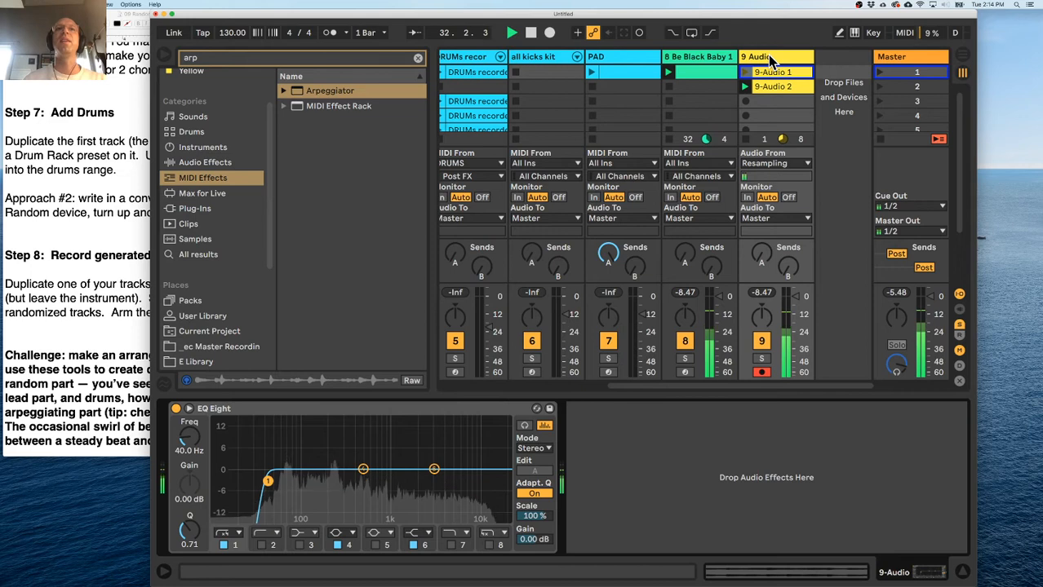
left_click(761, 84)
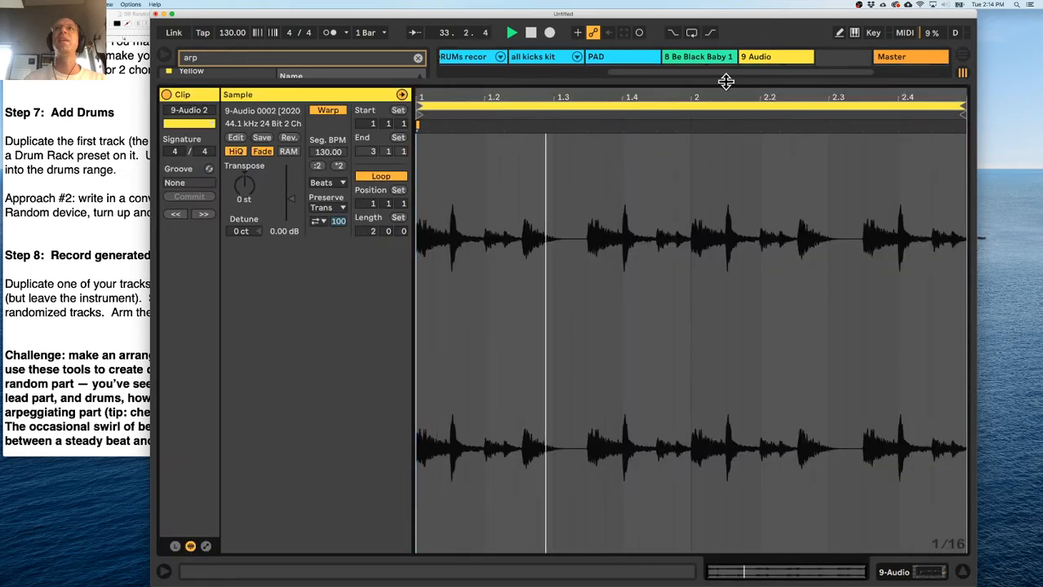
left_click(726, 81)
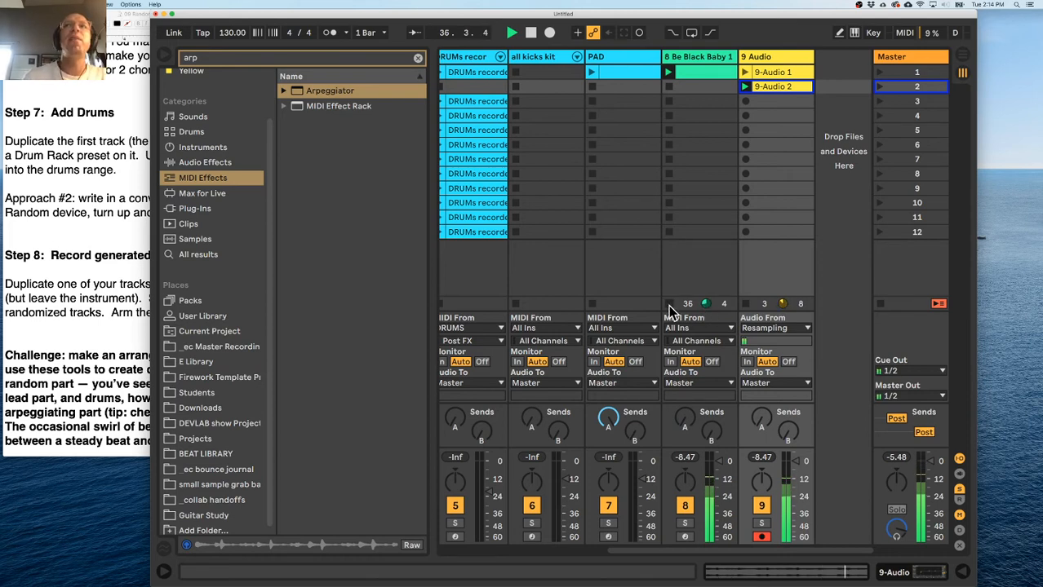
Try fading track 9's volume down to -inf dB and back up to 0 dB, and stop playback.
left_click_drag(783, 459, 784, 536)
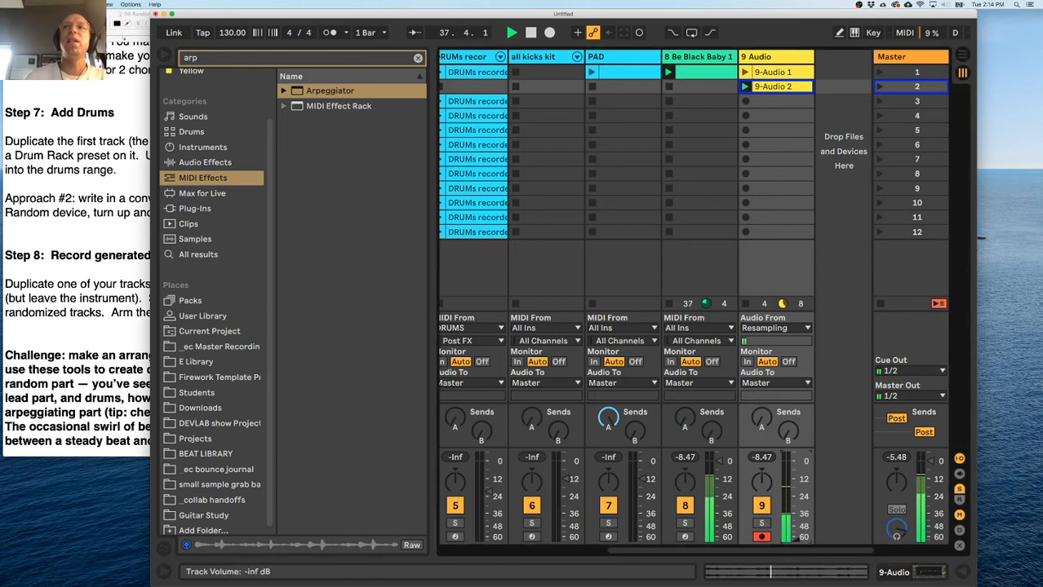
left_click_drag(796, 460, 796, 462)
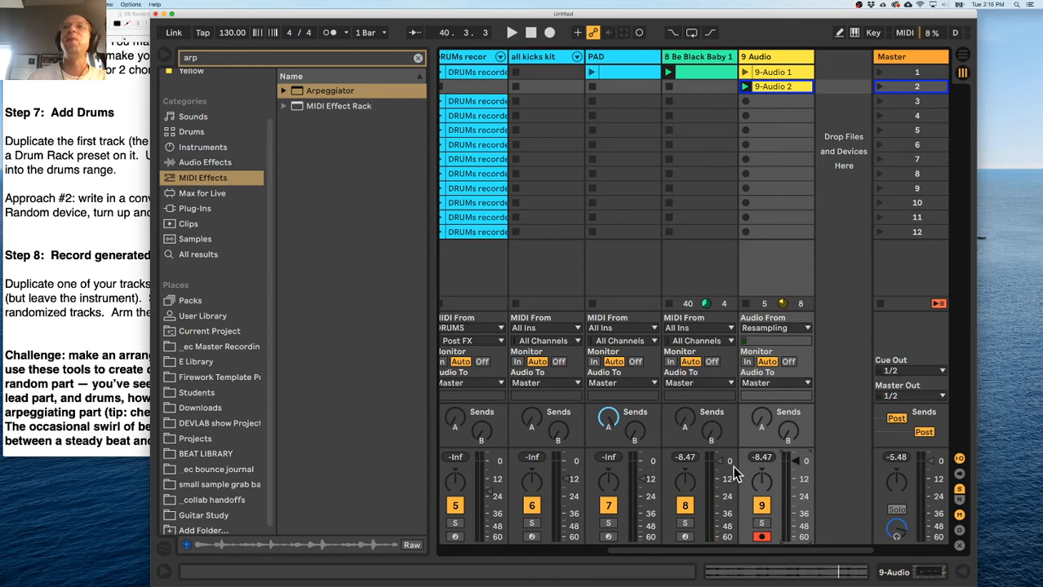
key("space")
Examine the 9-Audio 2 clip's waveform and the device chains of tracks 8 and 9.
double_click(773, 85)
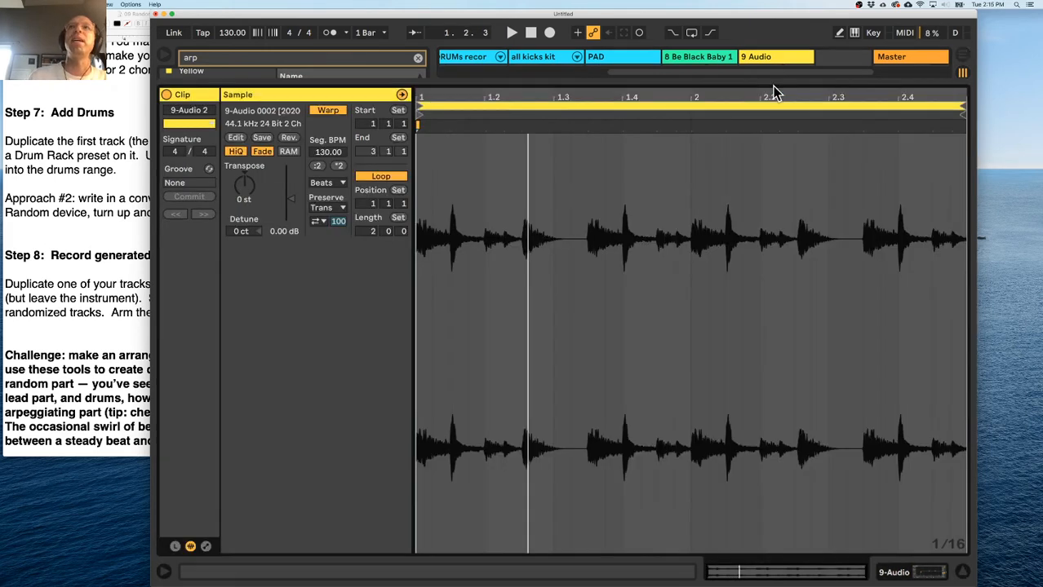
key("super+alt+l")
double_click(708, 58)
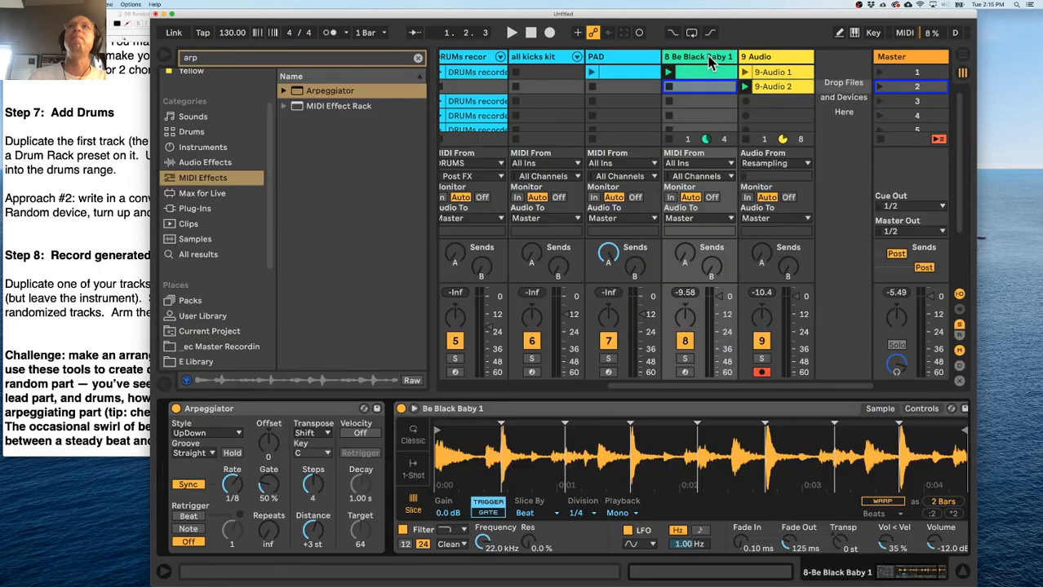
left_click(770, 59)
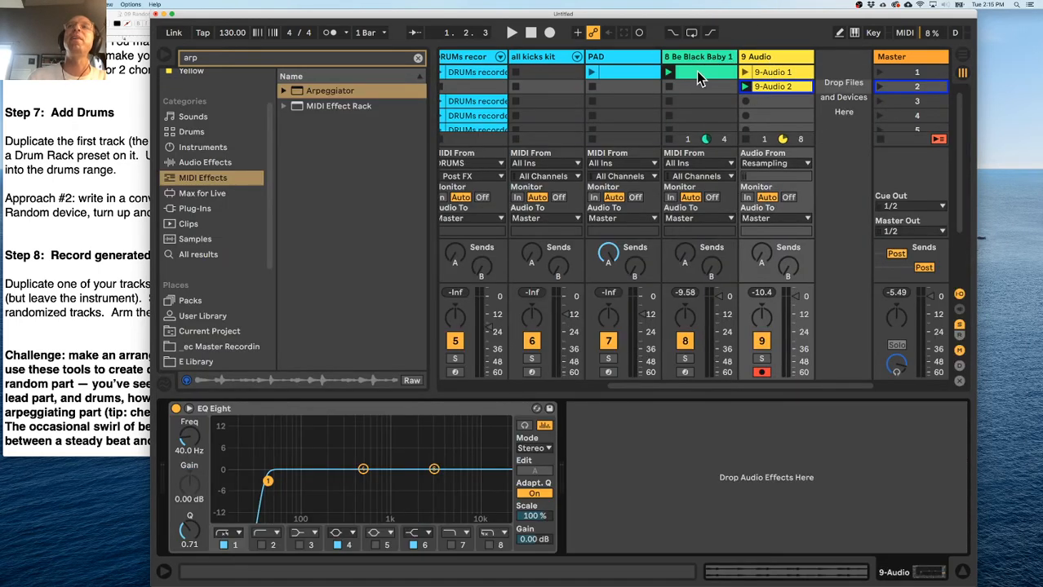
Restart playback, try track 8's volume fader, and pull track 9's volume down to -inf dB.
key("space")
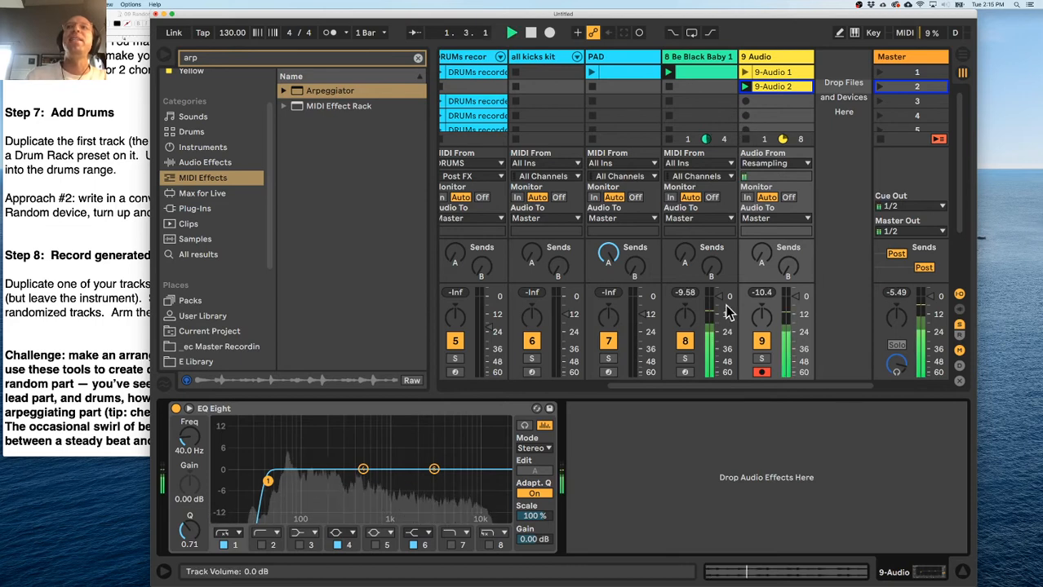
mouse_move(720, 304)
left_mouse_down()
mouse_move(717, 376)
mouse_move(717, 317)
left_mouse_up()
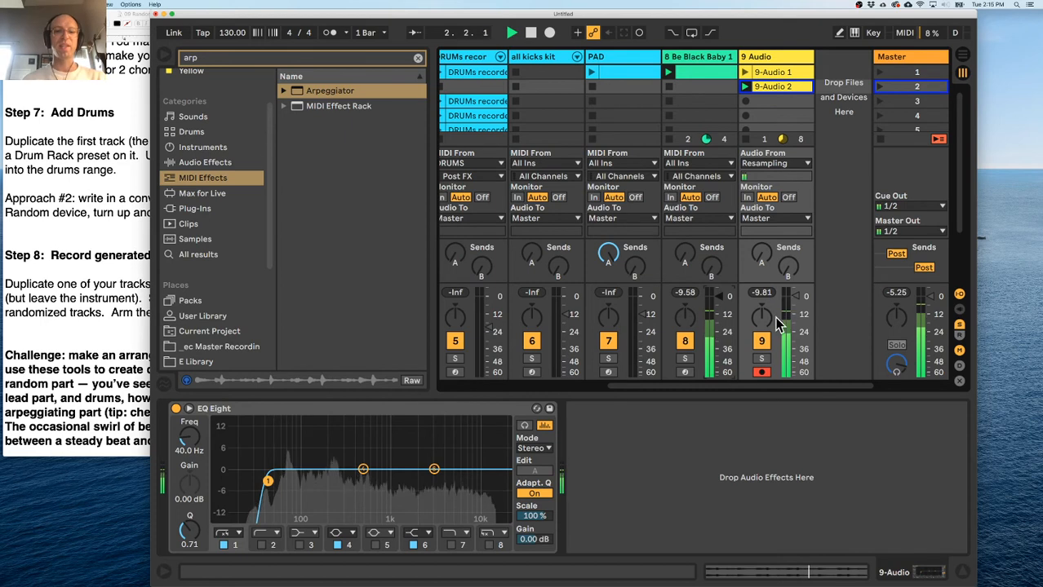
left_click_drag(760, 292, 759, 367)
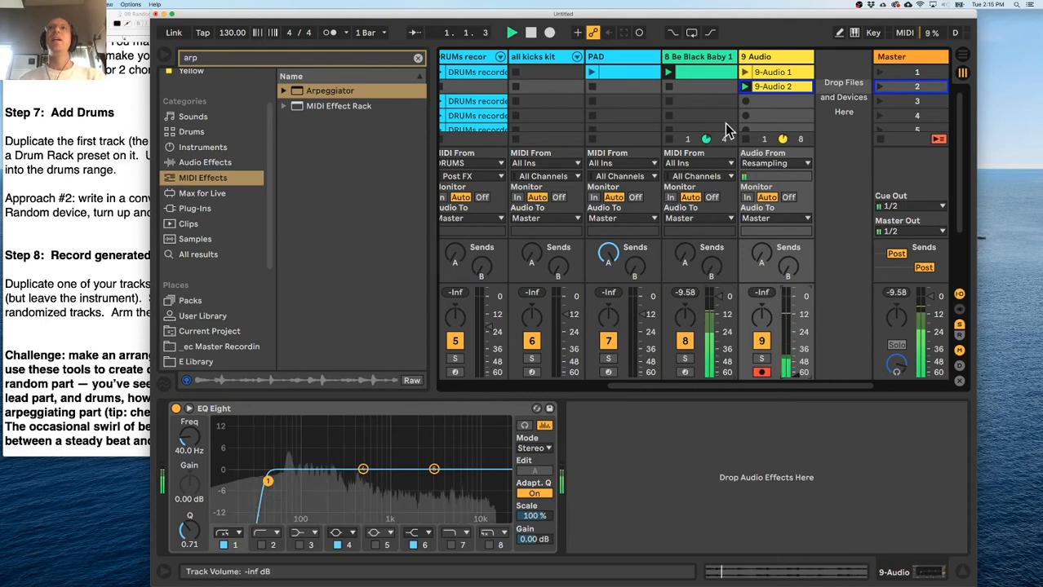
Set track 8's Simpler to Gate mode with Thru slice playback.
left_click(710, 57)
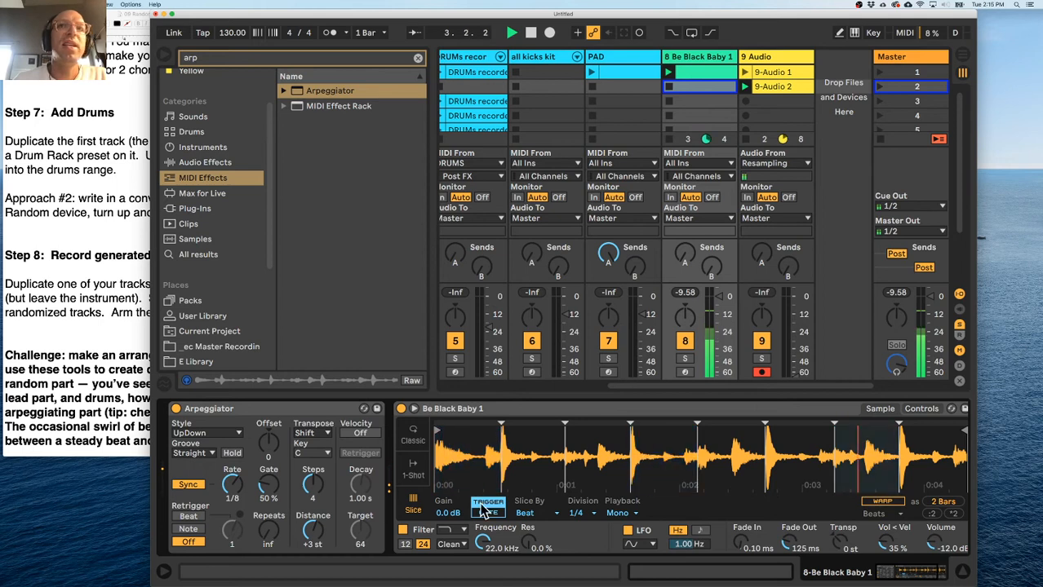
left_click(535, 514)
left_click(539, 514)
left_click(485, 514)
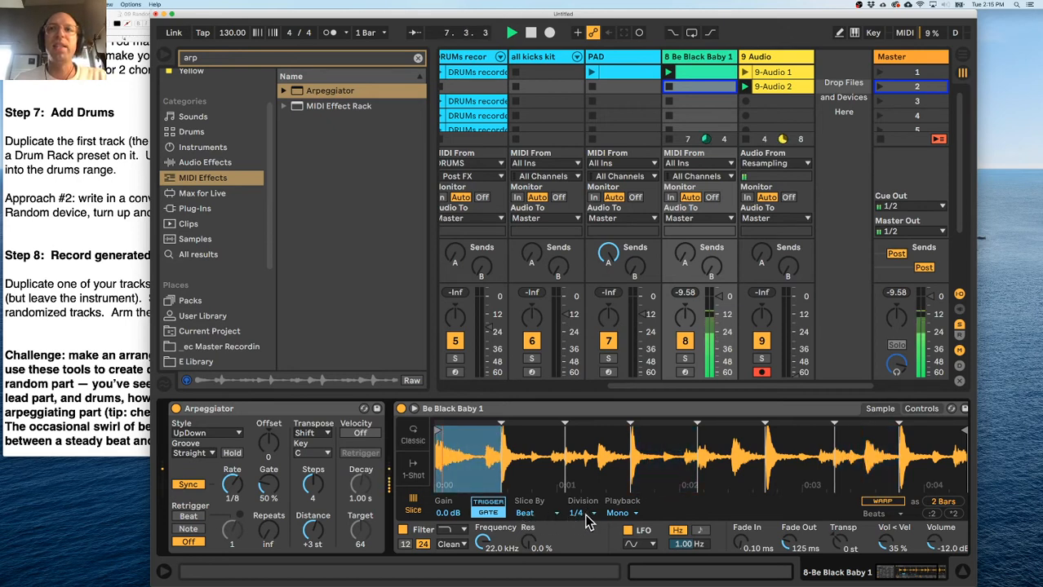
left_click(618, 513)
left_click(623, 550)
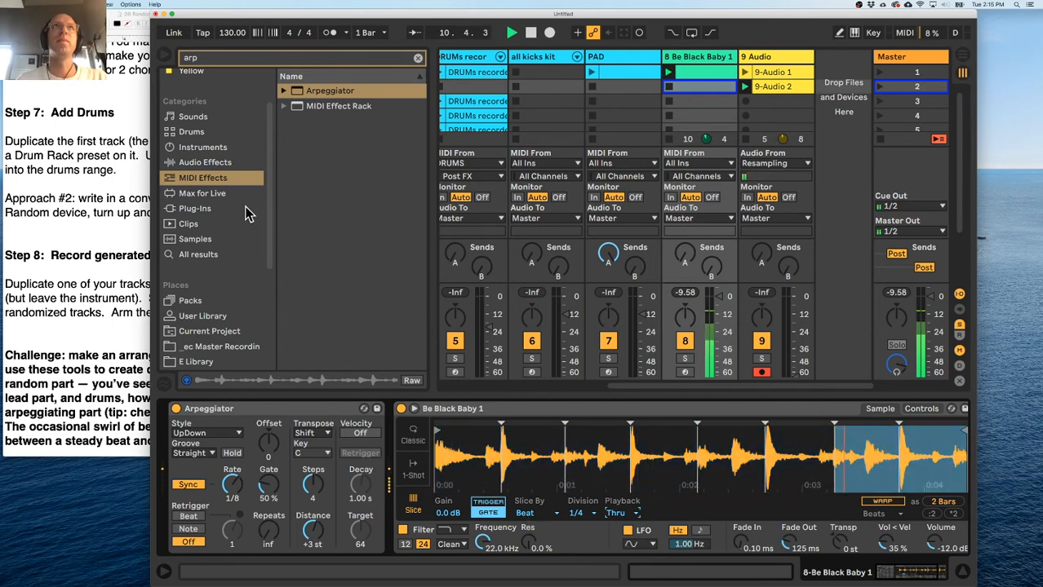
Search for "note" and insert the Note Length effect between the Arpeggiator and Simpler on track 8.
left_click(242, 59)
key("BackSpace")
key("BackSpace")
key("BackSpace")
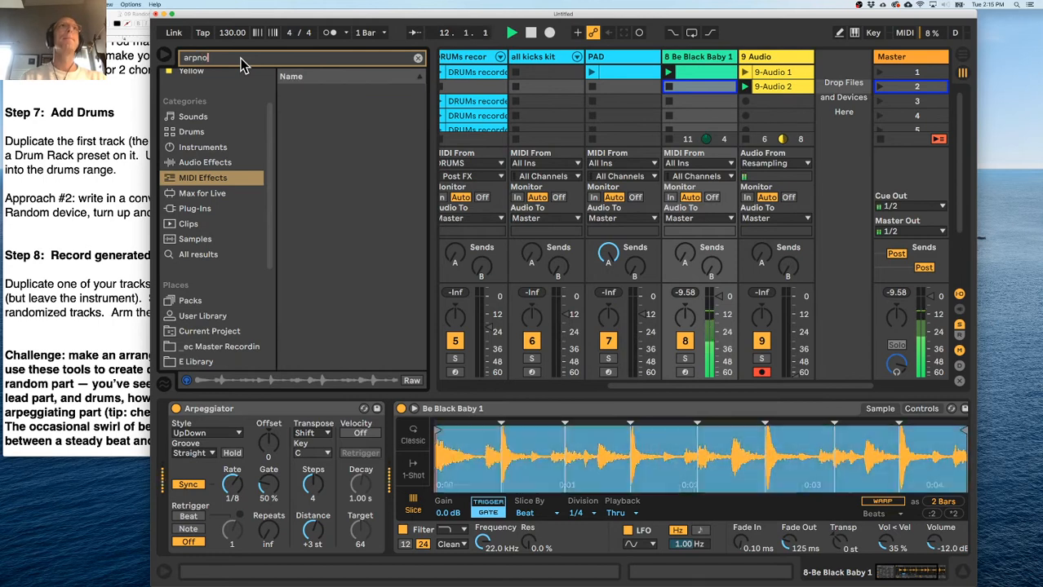
type("note")
left_click_drag(306, 92, 394, 447)
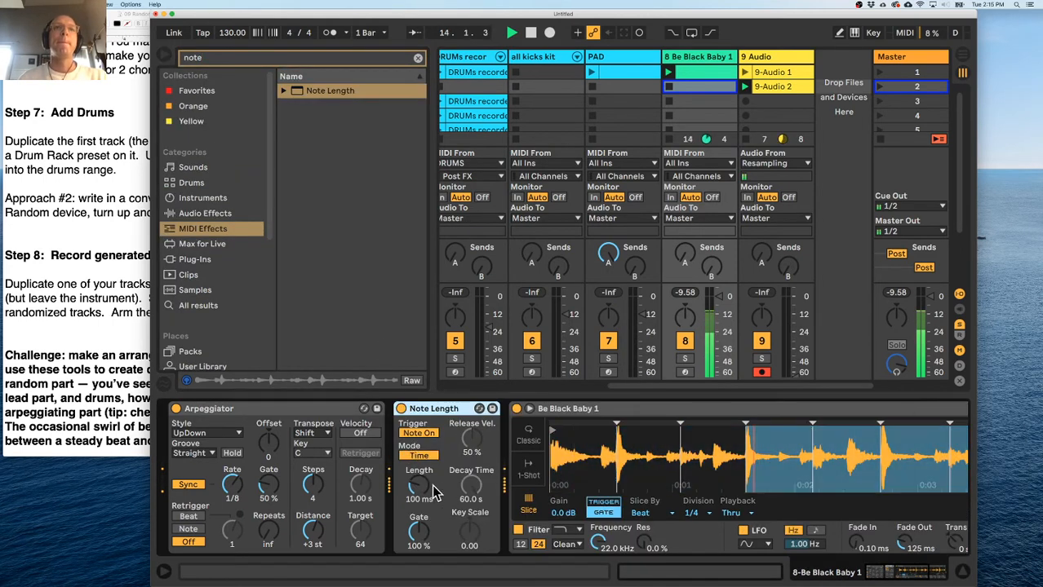
Set the Note Length effect's Length to 3.54 s and switch the device off.
left_click_drag(419, 484, 418, 487)
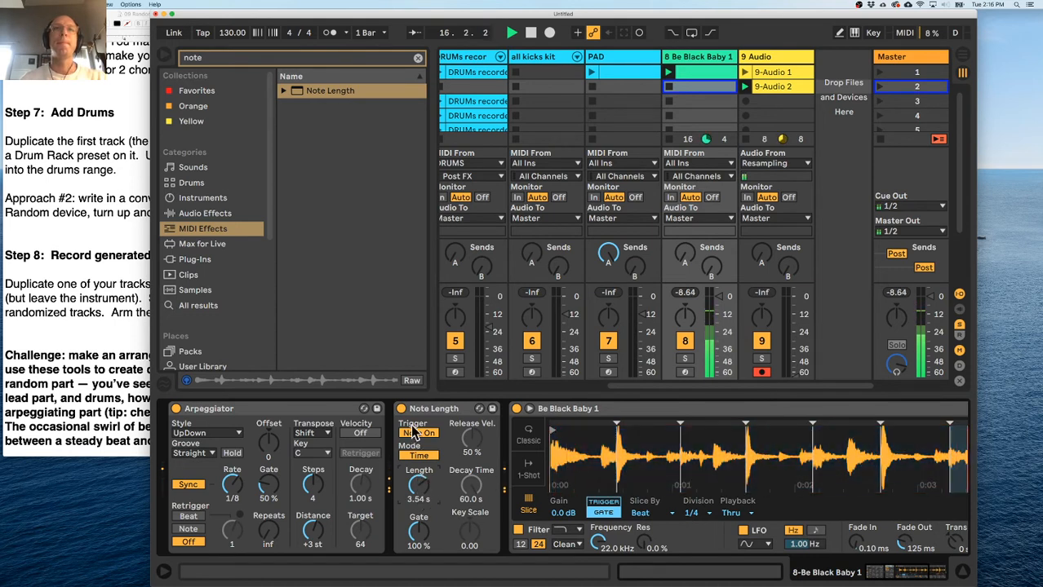
left_click(401, 410)
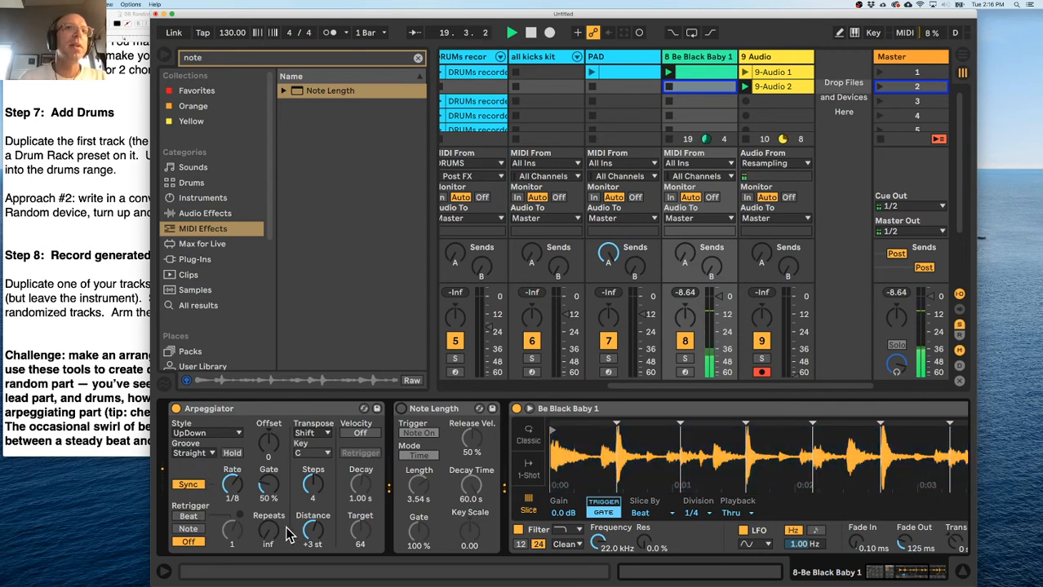
Set the Arpeggiator's Gate to 200% and switch Simpler back to Trigger mode.
left_click_drag(274, 494, 274, 416)
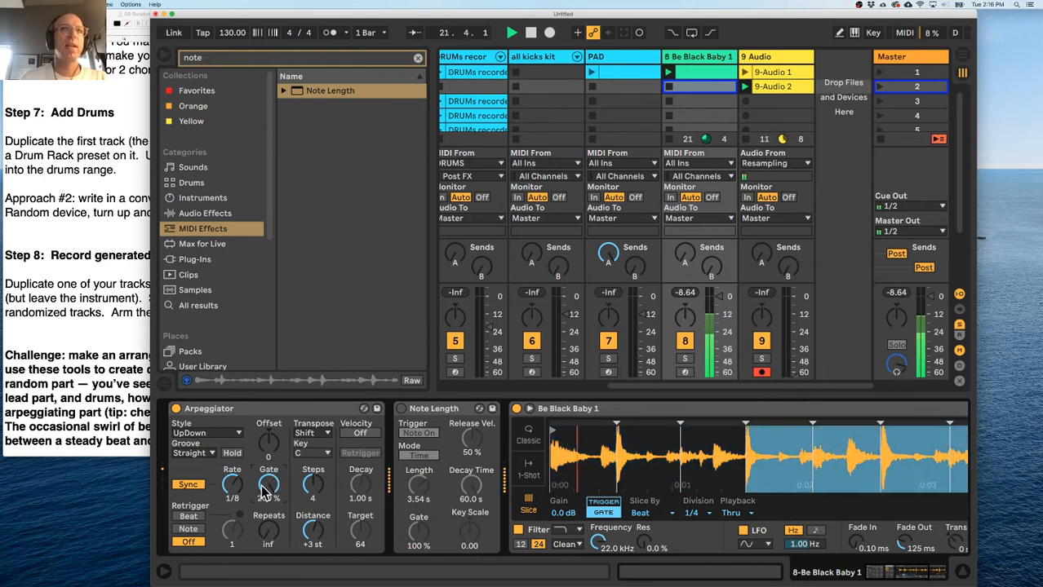
left_click(595, 503)
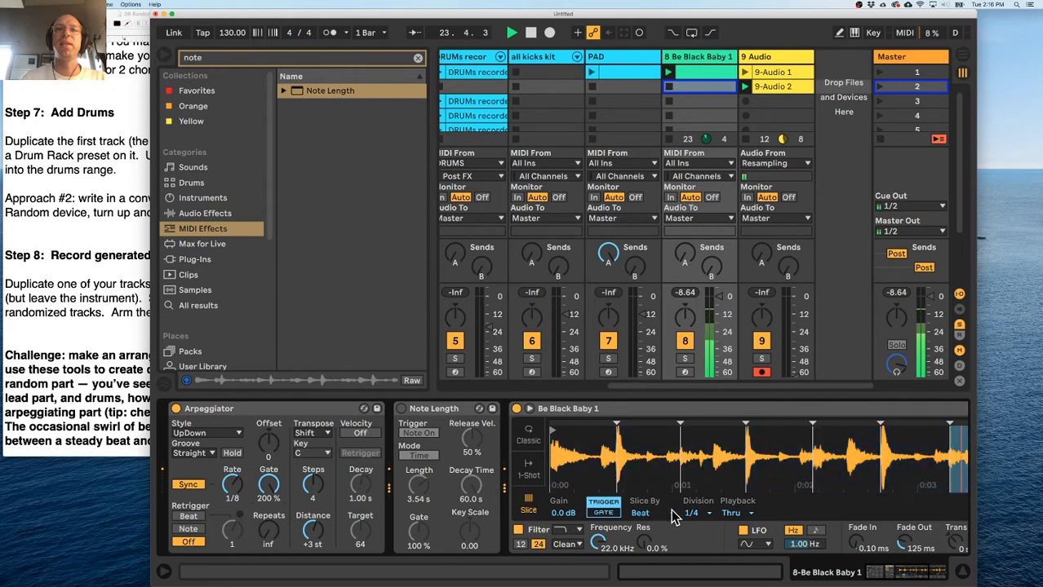
scroll(677, 510, "right", 3)
scroll(686, 510, "right", 1)
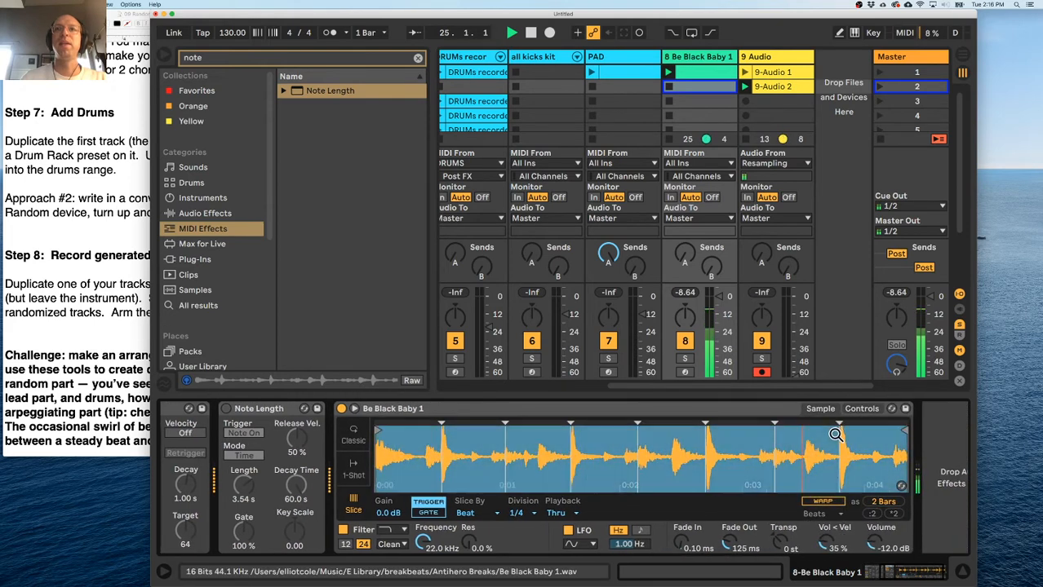
Set the Arpeggiator to 3 Steps with a Distance of +2 st, and show the Info View.
scroll(552, 460, "left", 4)
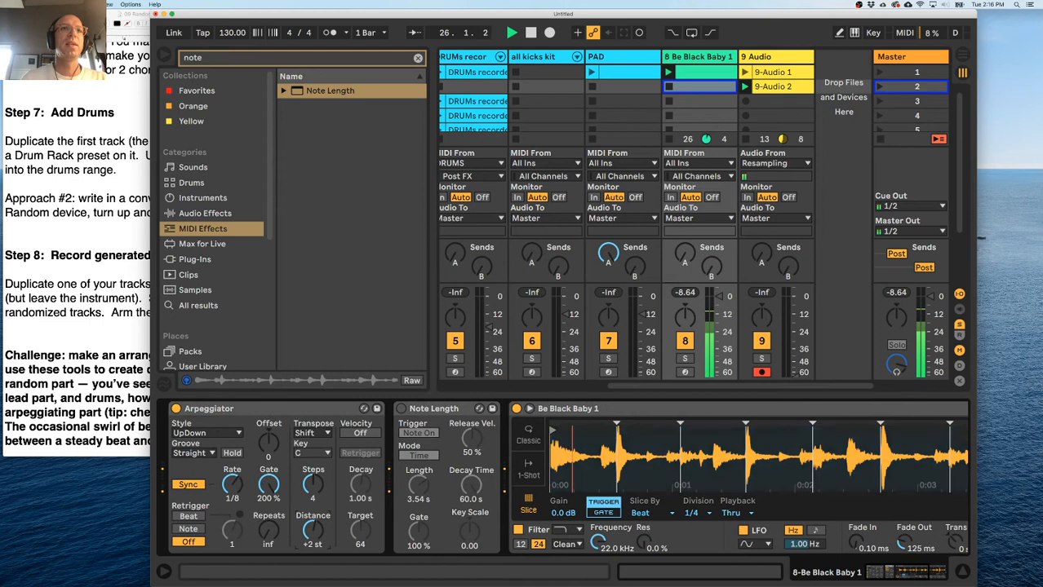
left_click(164, 572)
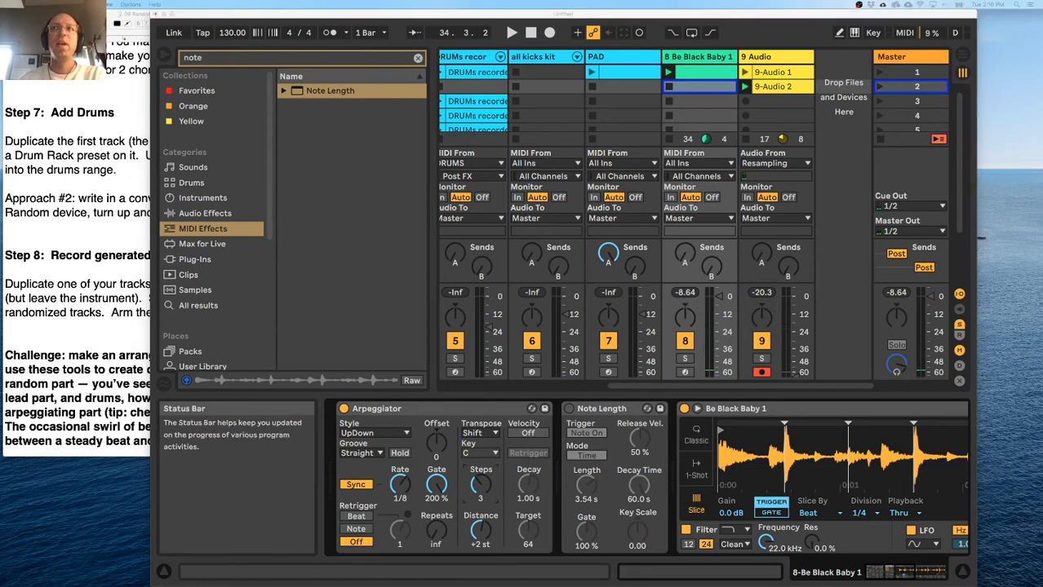
scroll(540, 454, "right", 5)
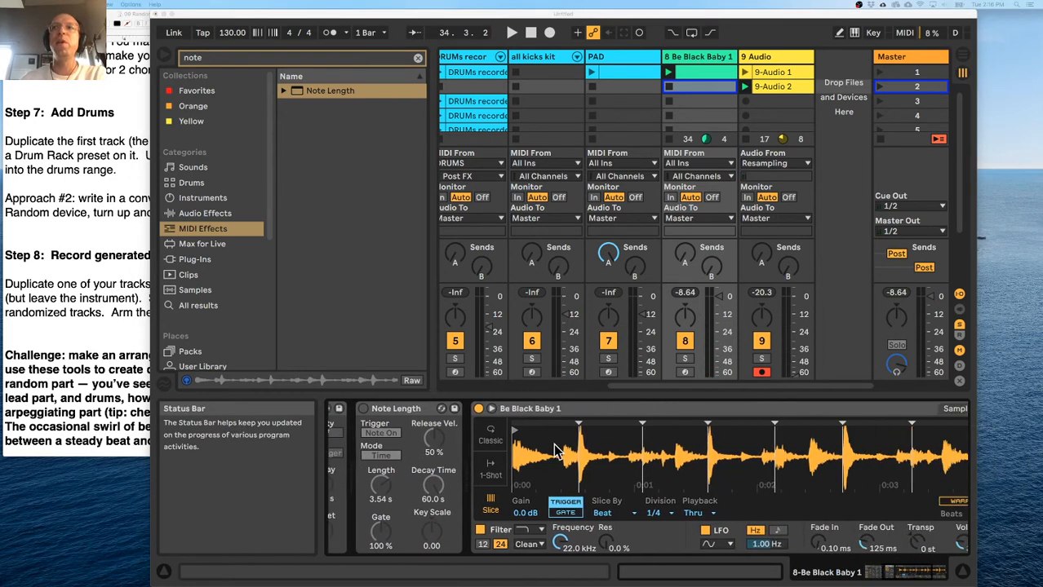
scroll(848, 456, "right", 4)
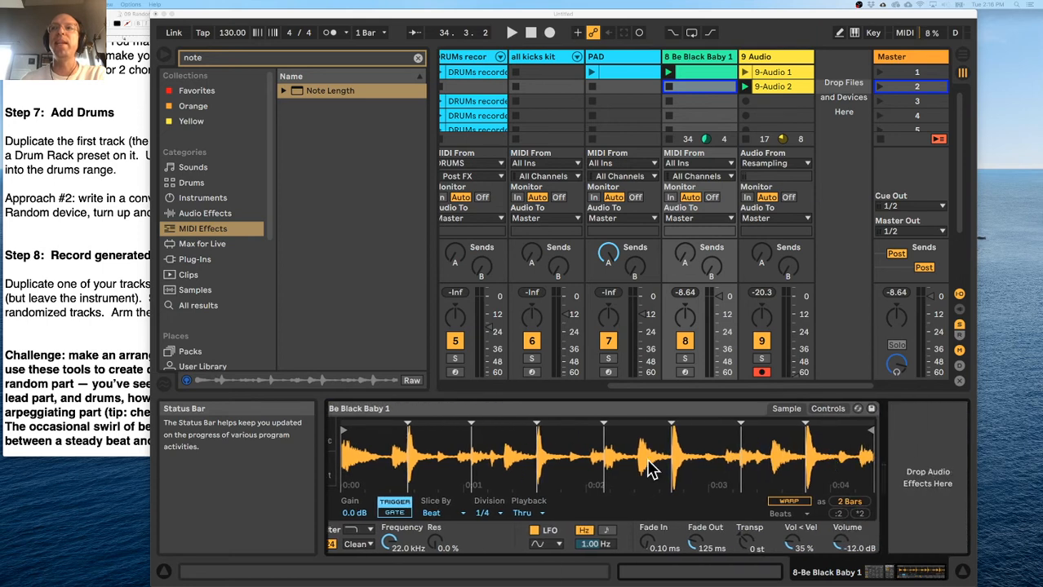
Clear the browser search, collapse the Chord presets and select MIDI Effect Rack among the MIDI effects.
scroll(644, 447, "left", 12)
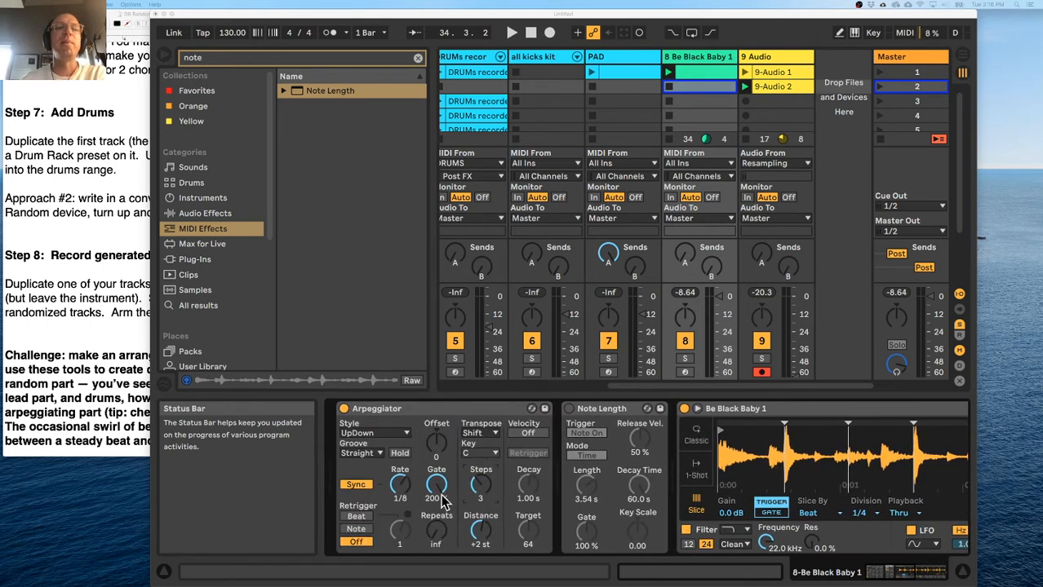
left_click(418, 61)
scroll(380, 189, "up", 2)
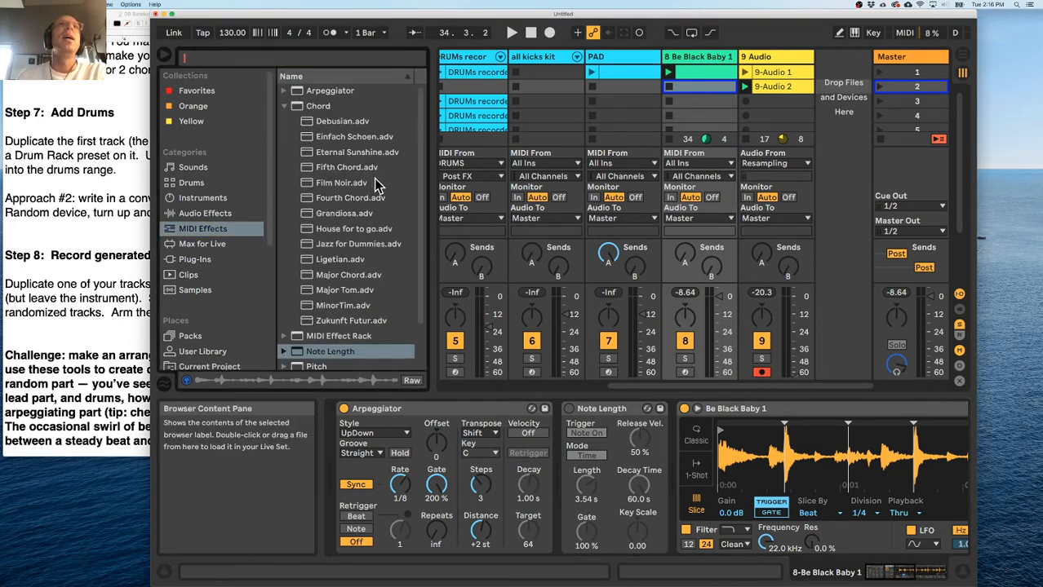
left_click(283, 106)
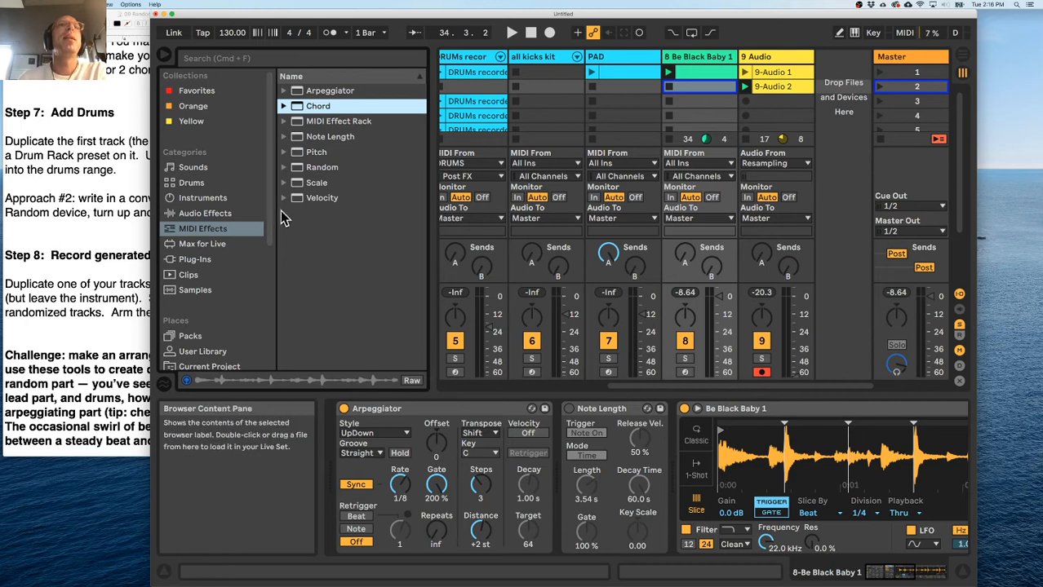
left_click(298, 122)
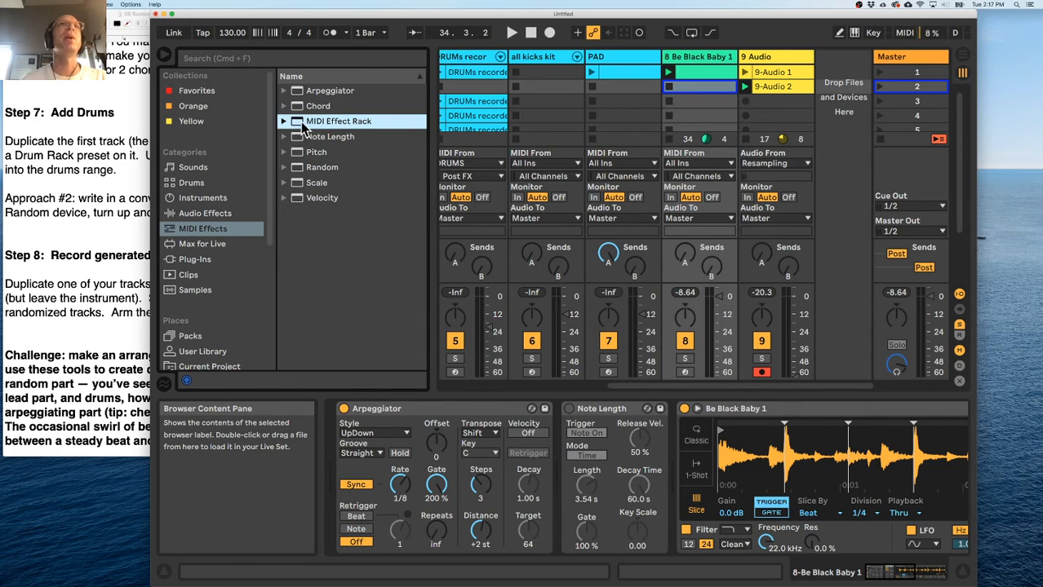
Show the device chain of the DRUMS track and unfold its C Minor scale device.
scroll(469, 58, "left", 2)
left_click(469, 58)
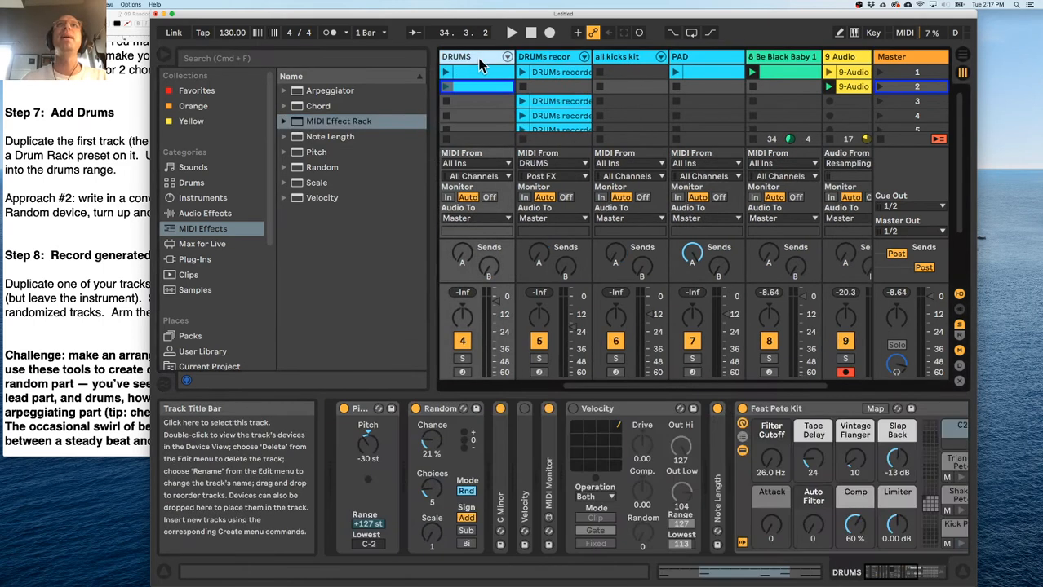
left_click(549, 57)
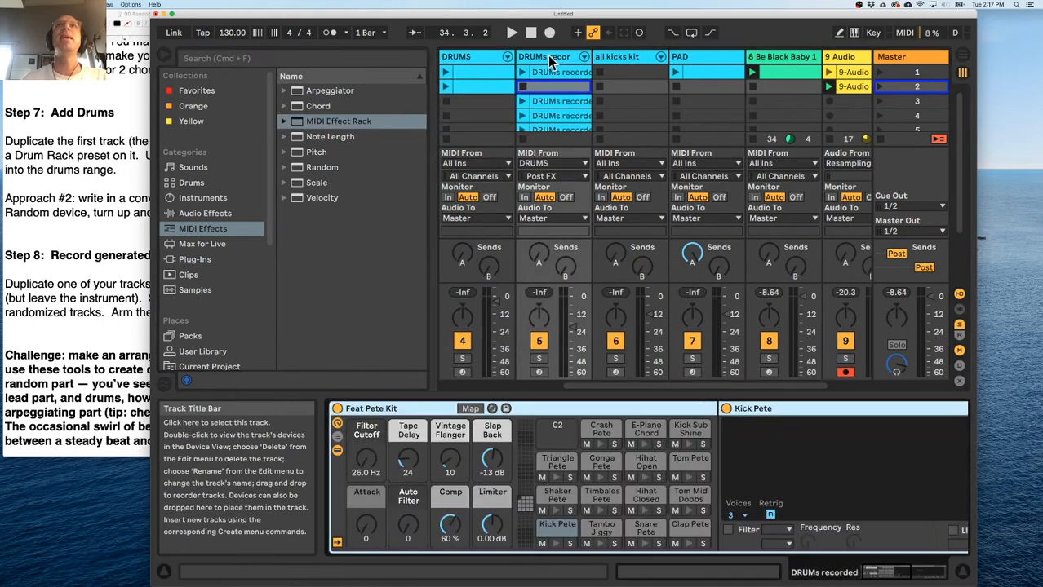
left_click(475, 58)
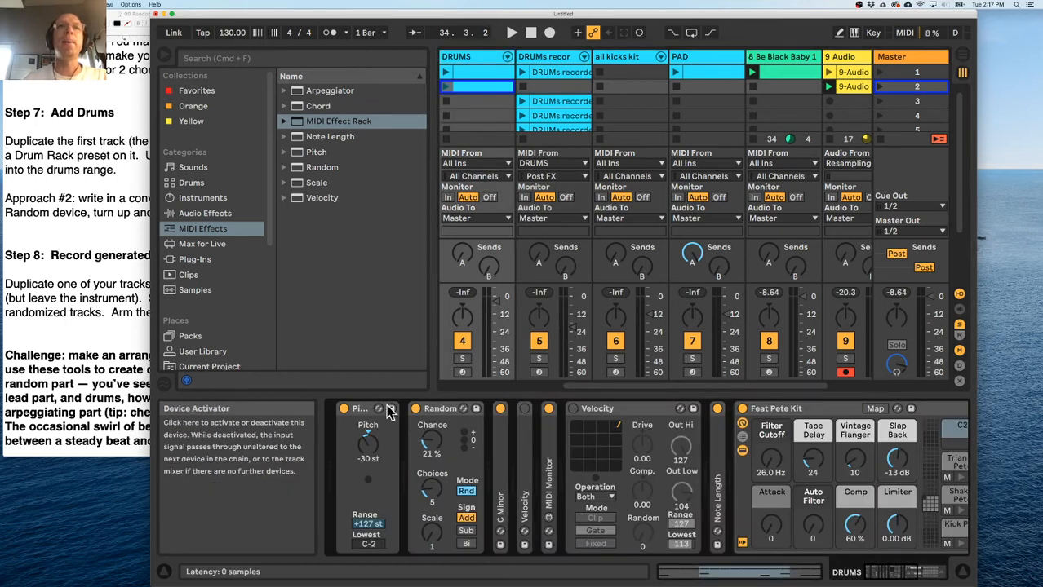
double_click(501, 465)
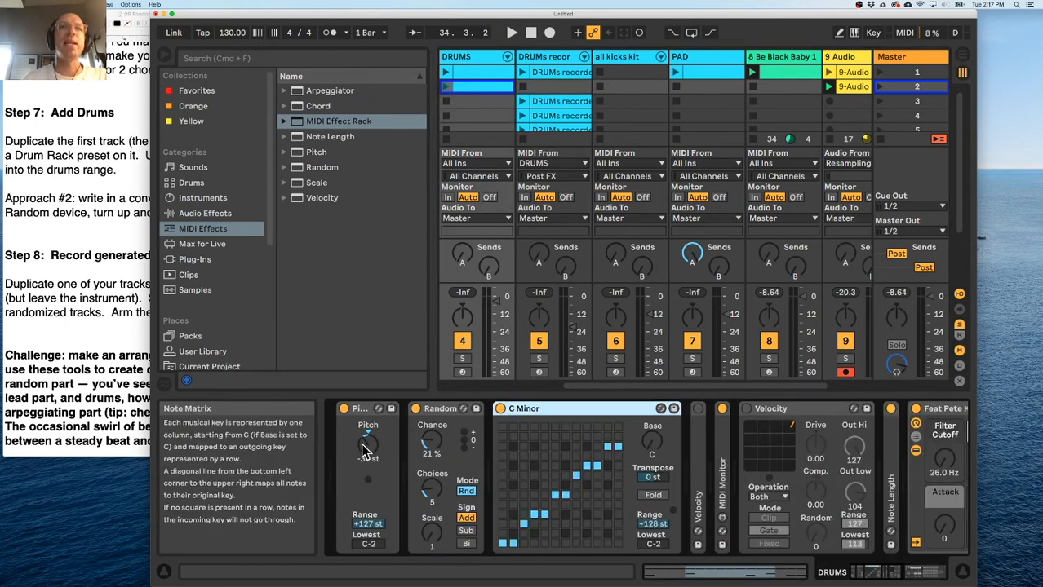
scroll(696, 455, "right", 2)
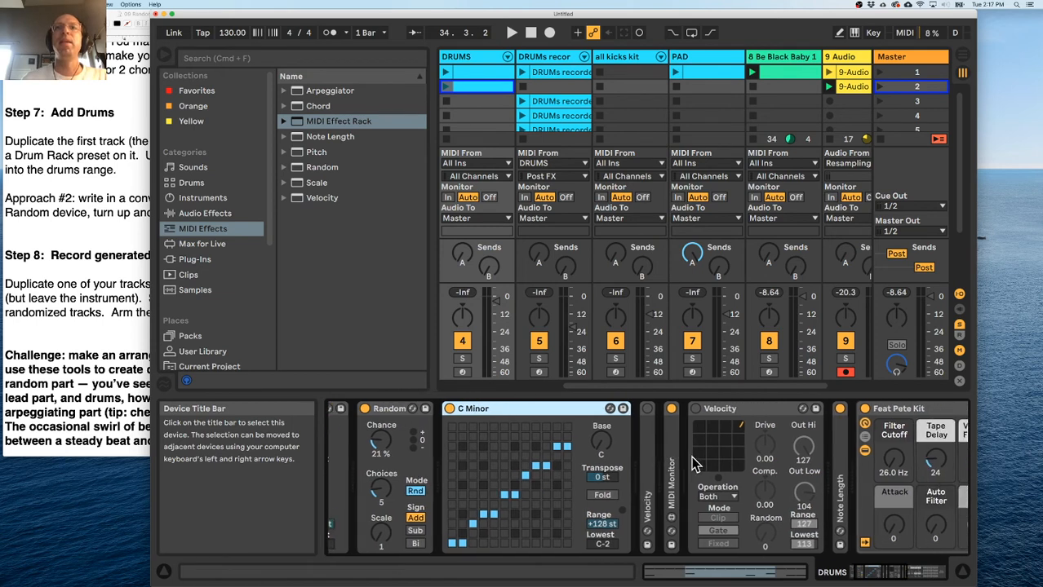
scroll(691, 457, "left", 2)
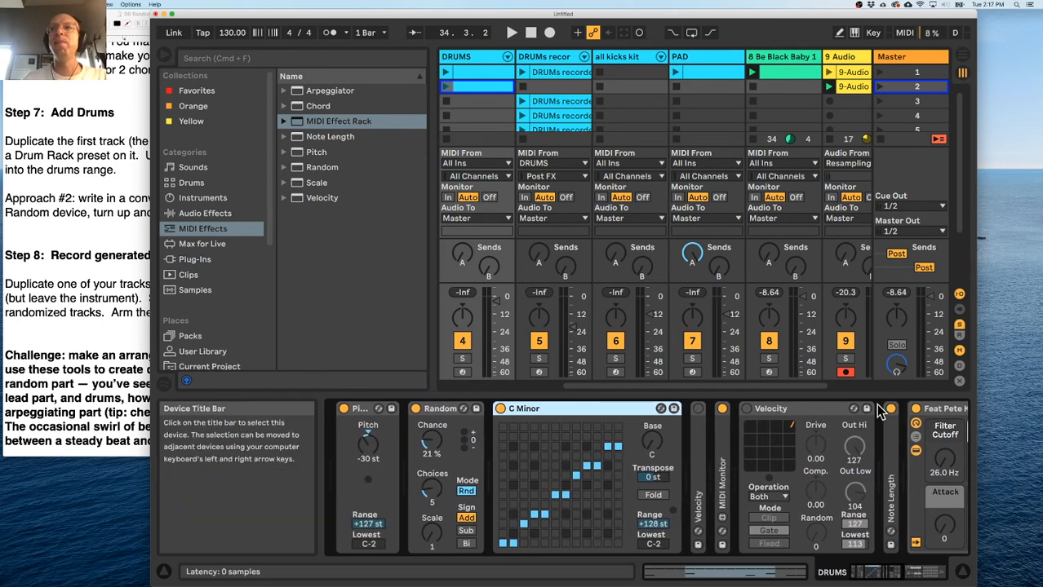
Unfold the first Velocity device on the DRUMS track and activate both Velocity devices.
double_click(700, 416)
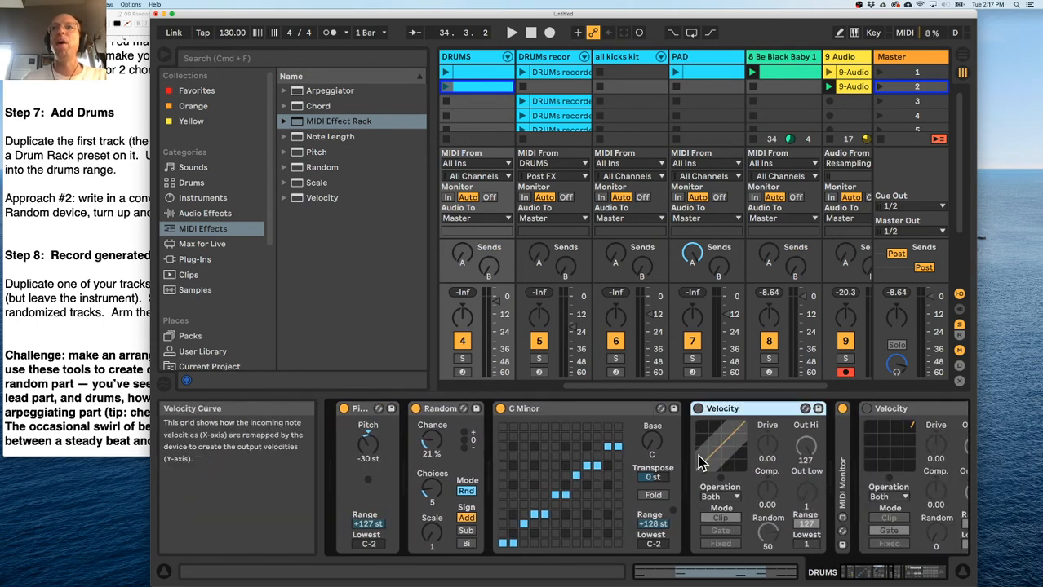
left_click(699, 410)
scroll(762, 433, "right", 8)
left_click(669, 408)
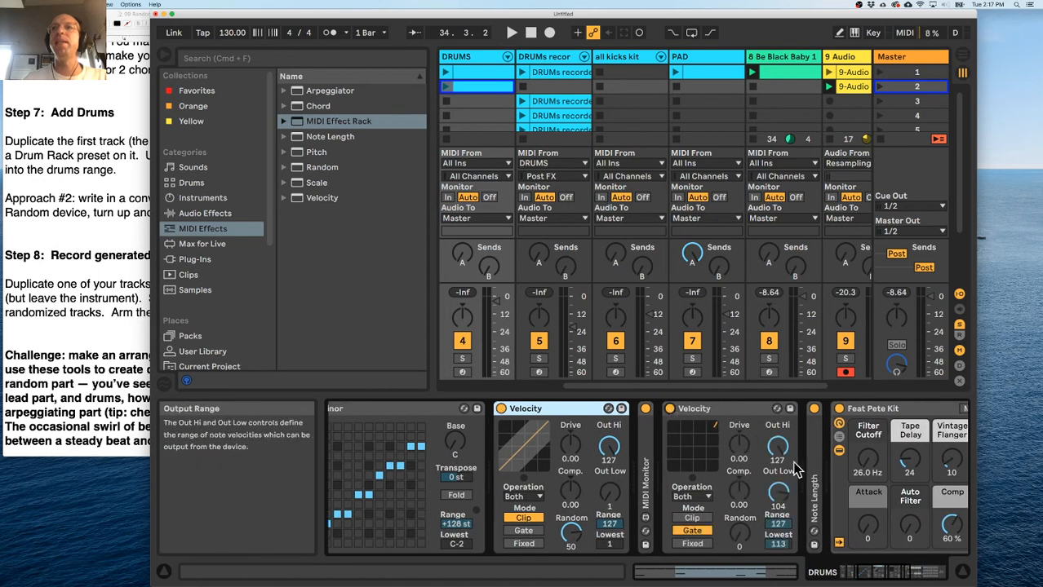
Hide the Info View and group the MIDI effects from Pitch through Note Length into one MIDI Effect Rack.
left_click(814, 459)
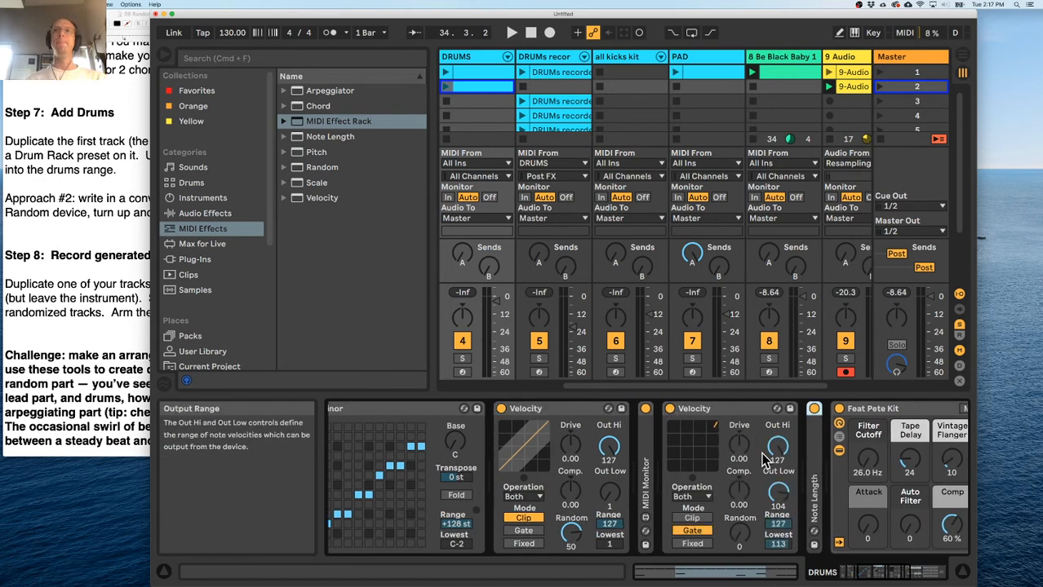
scroll(764, 458, "left", 7)
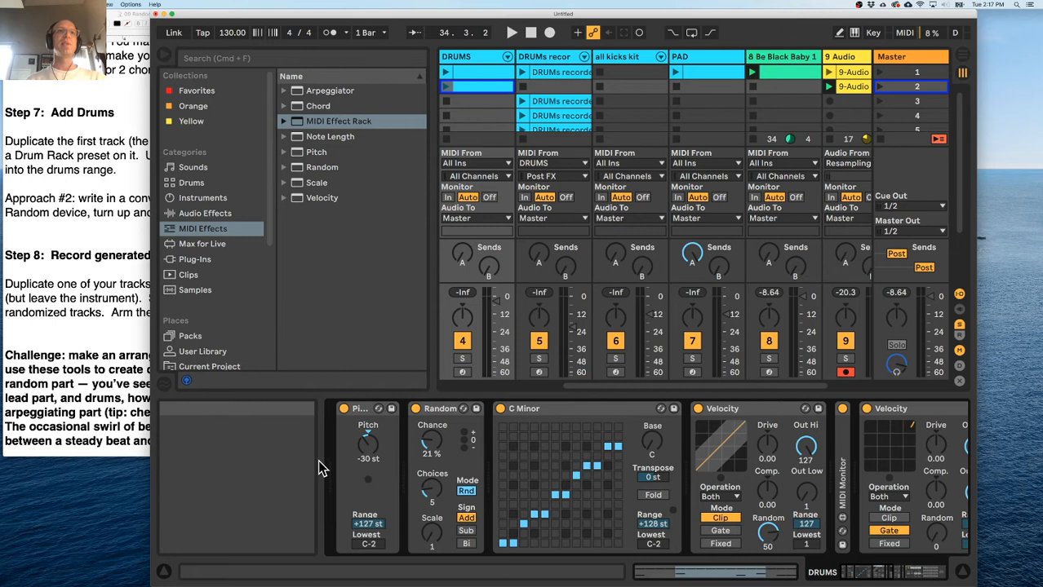
left_click(164, 571)
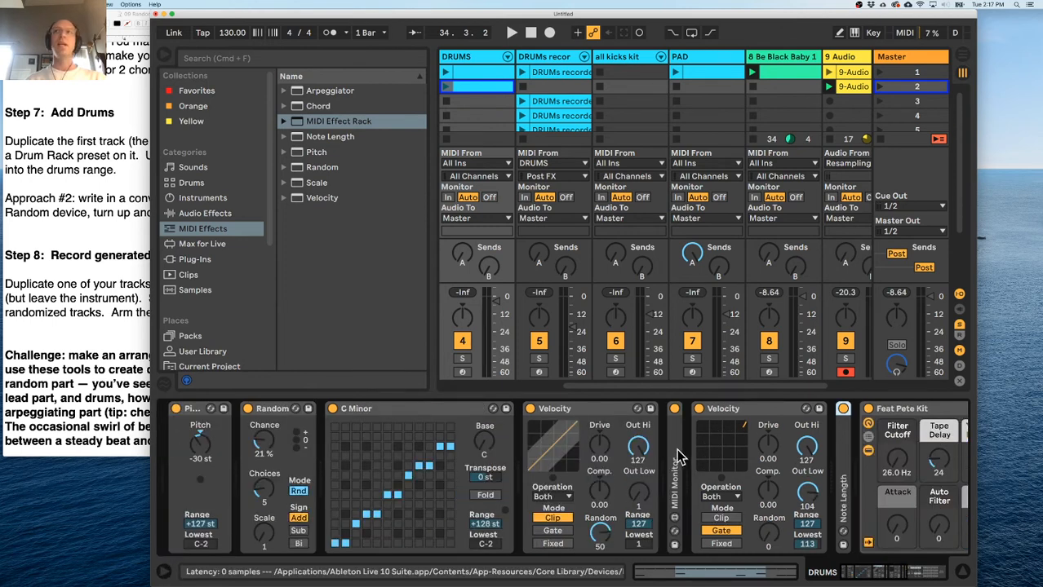
left_click(192, 410, "shift")
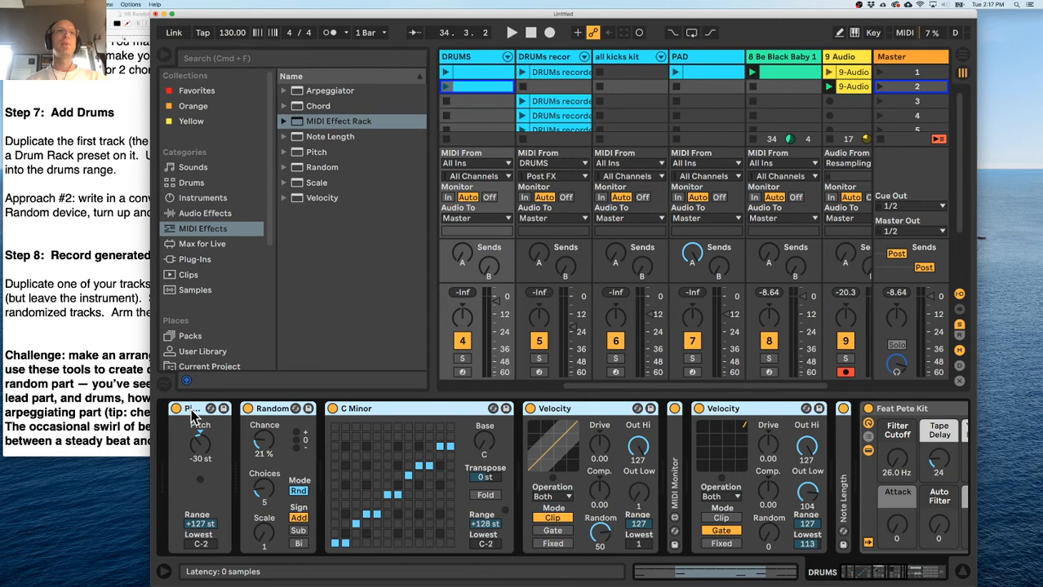
left_click(841, 426)
left_click(196, 410, "shift")
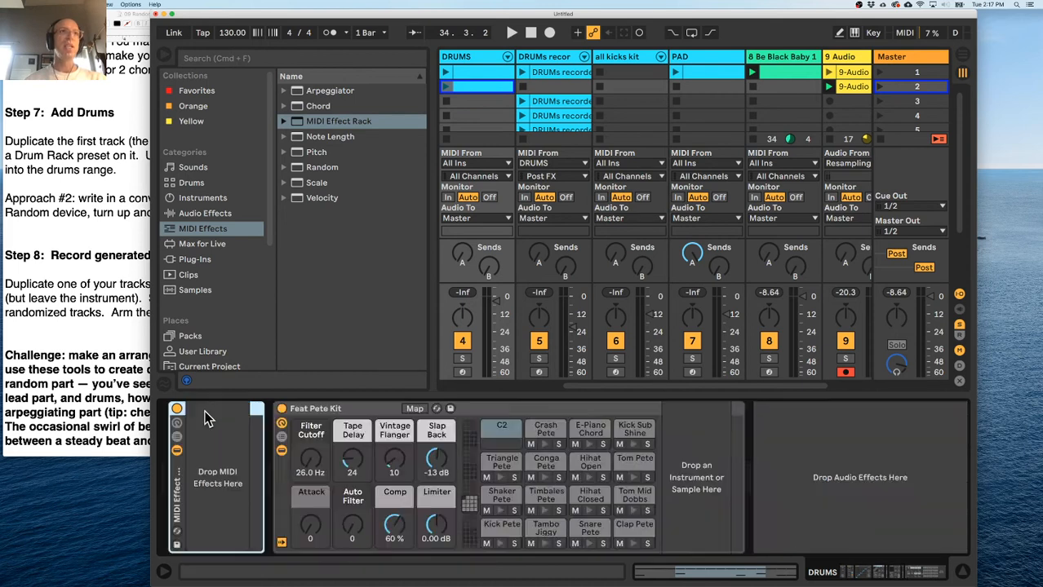
key("super+g")
Show the new rack's macro controls and chain list, and rename the rack "EC random machine".
left_click(176, 436)
left_click(176, 436)
left_click(176, 424)
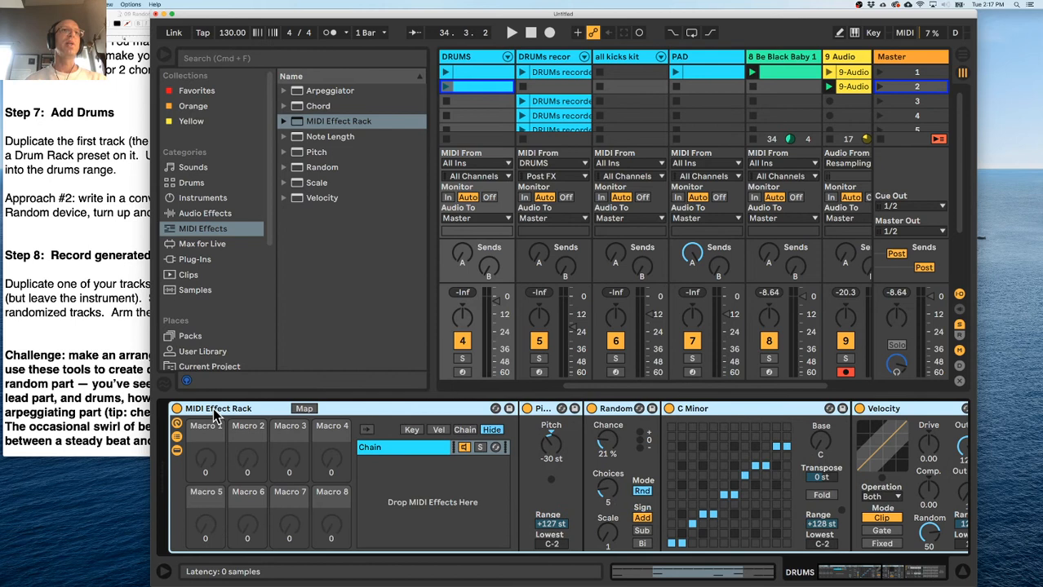
key("super+r")
type("EC")
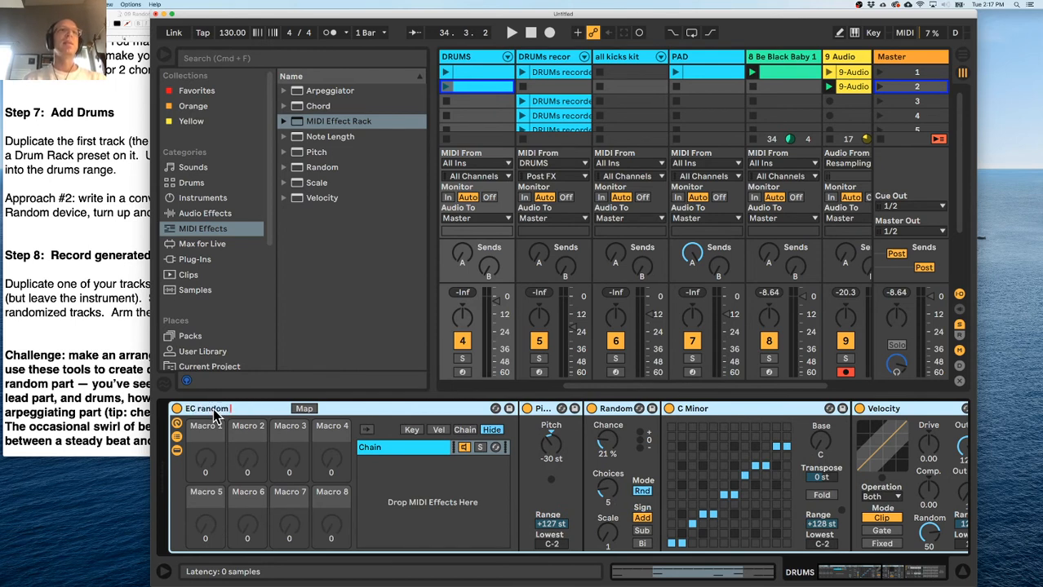
type(" random machine")
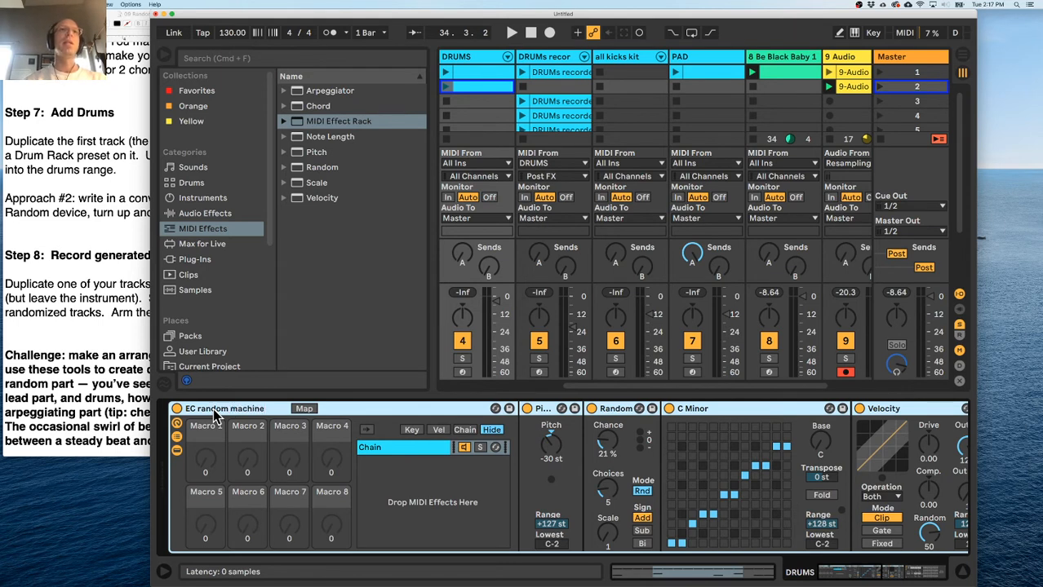
Save the EC random machine rack as a MIDI Effect Rack preset in the User Library under its own name.
left_click(510, 409)
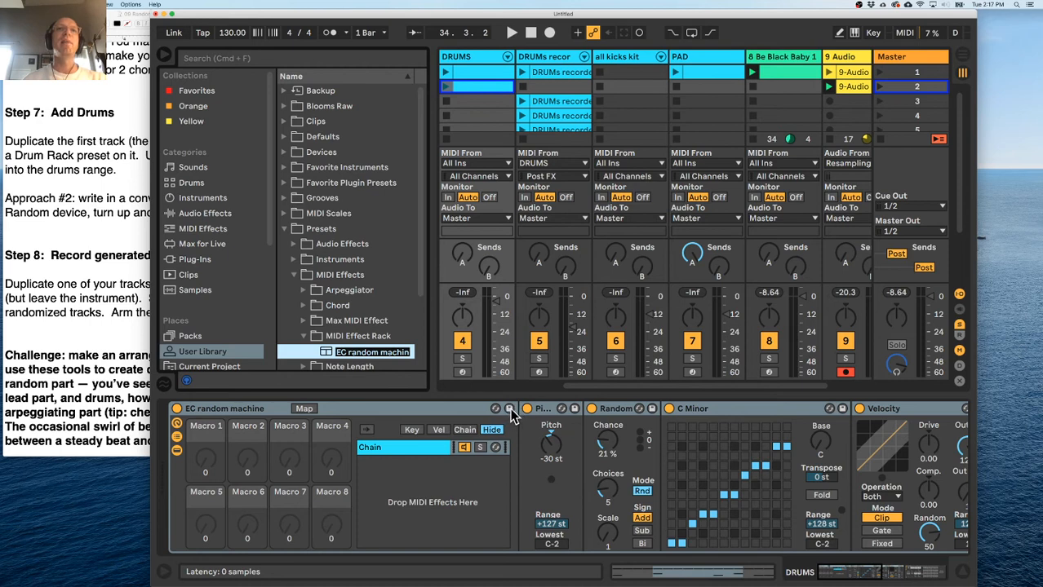
key("Return")
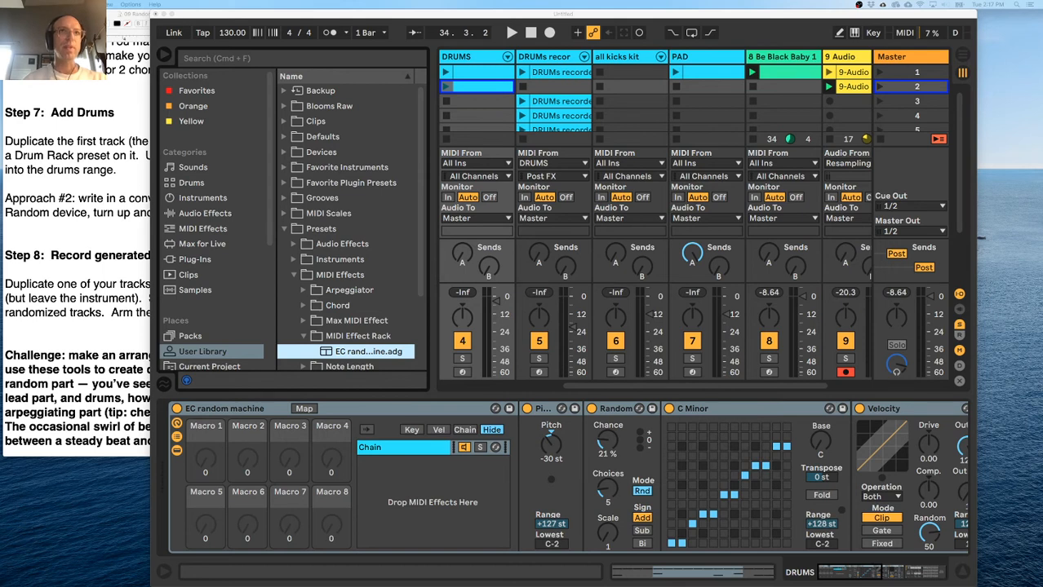
scroll(563, 475, "right", 5)
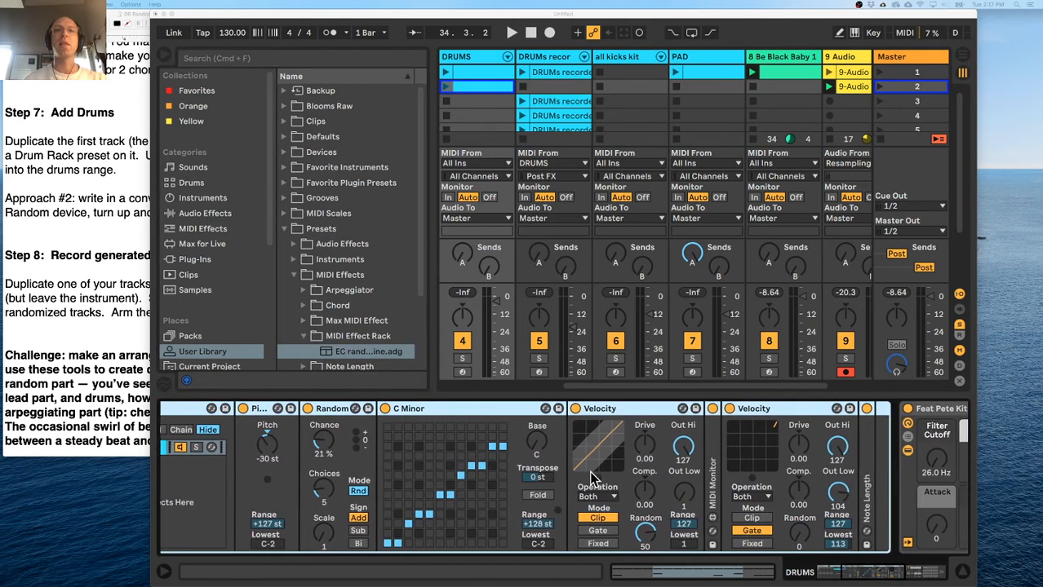
scroll(579, 474, "left", 5)
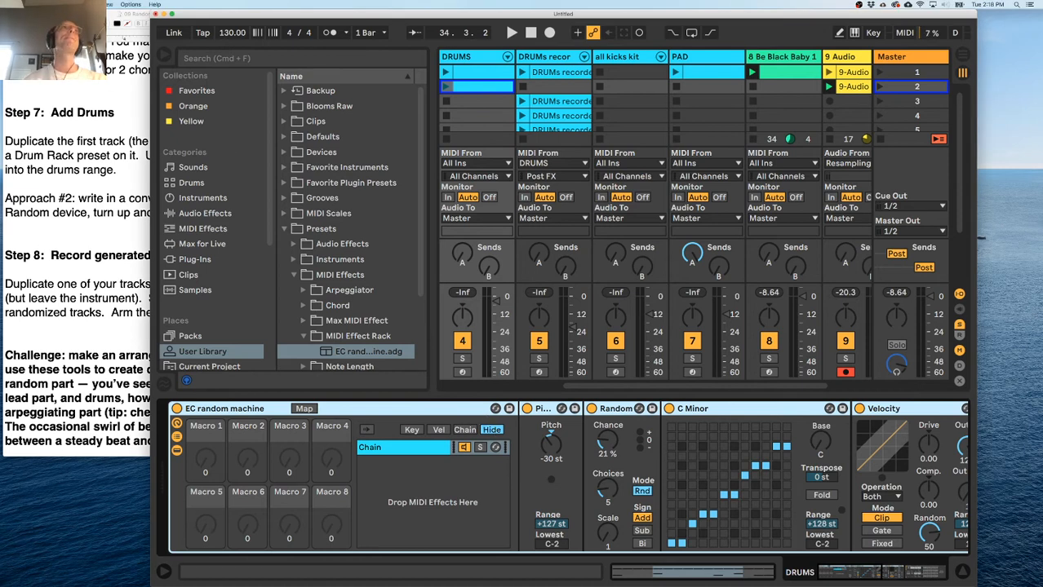
left_click(45, 4)
left_click(69, 14)
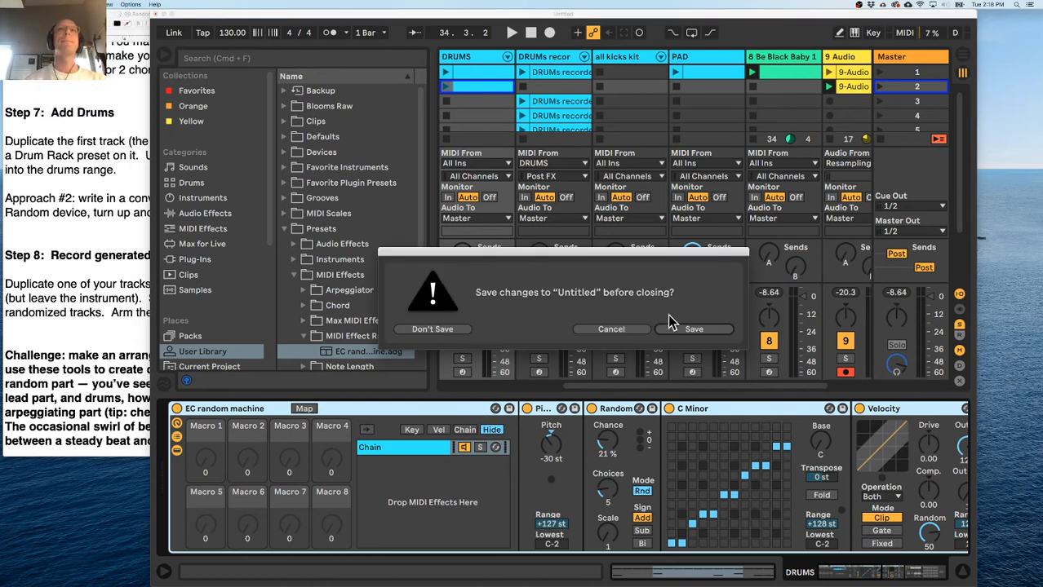
left_click(432, 330)
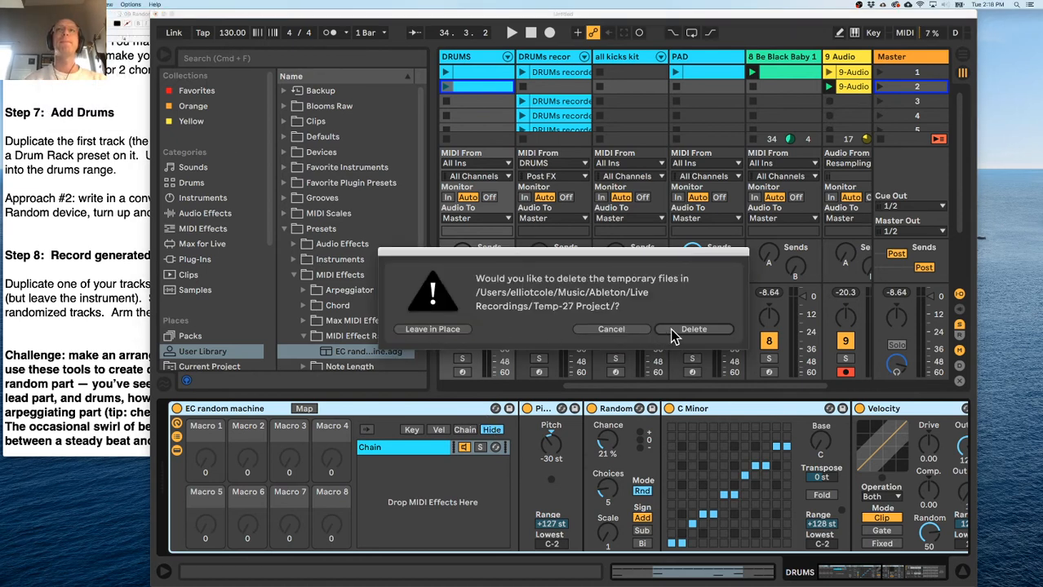
left_click(629, 328)
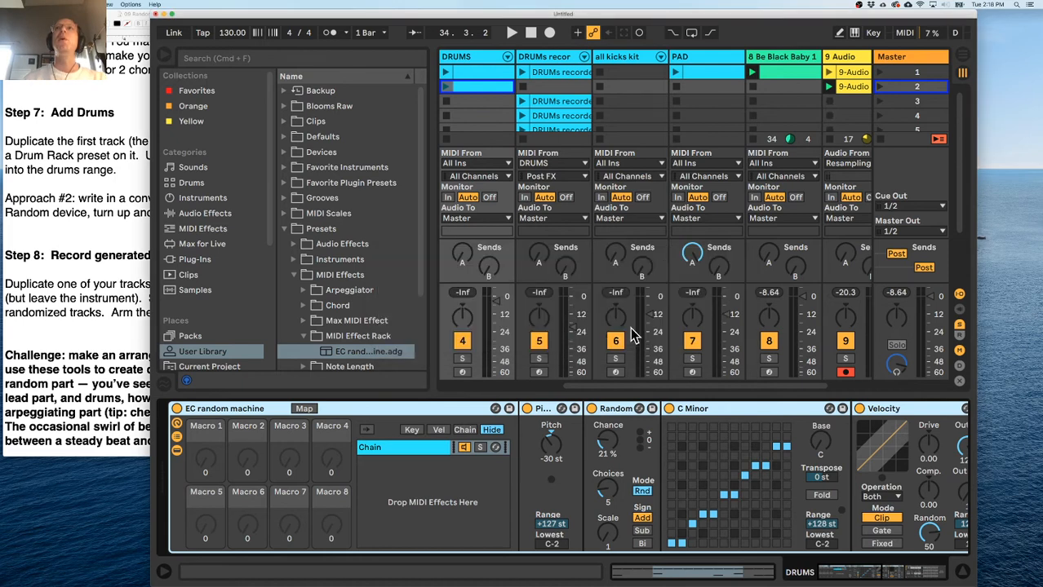
Hide the tracks' In/Out section and play the scene 3 clip on the recorded drums track.
left_click(961, 297)
left_click(522, 101)
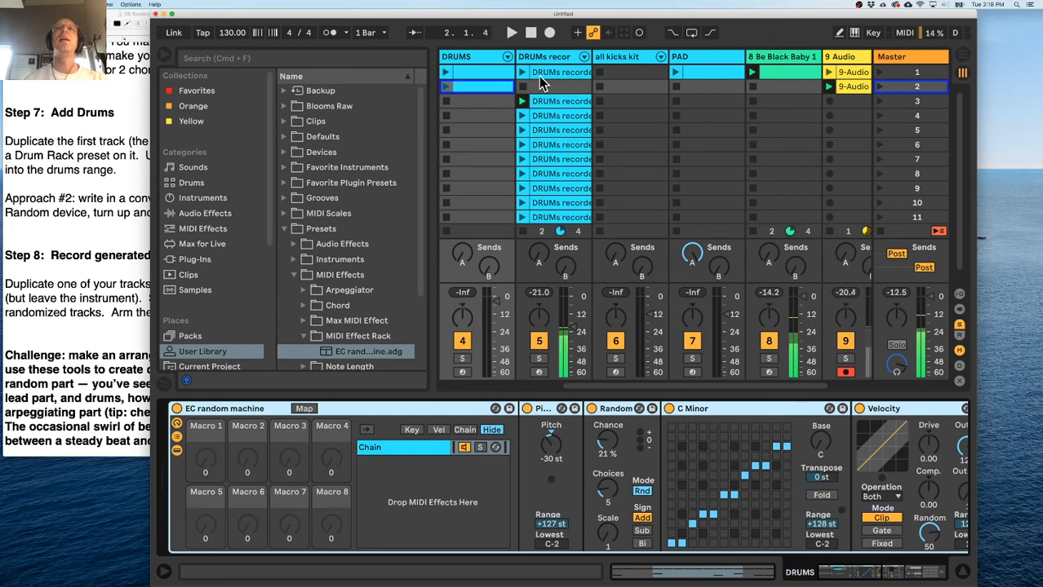
View the notes of the recorded drums track's first clip and rename the clip "EC lotta kick drum phrase".
double_click(540, 73)
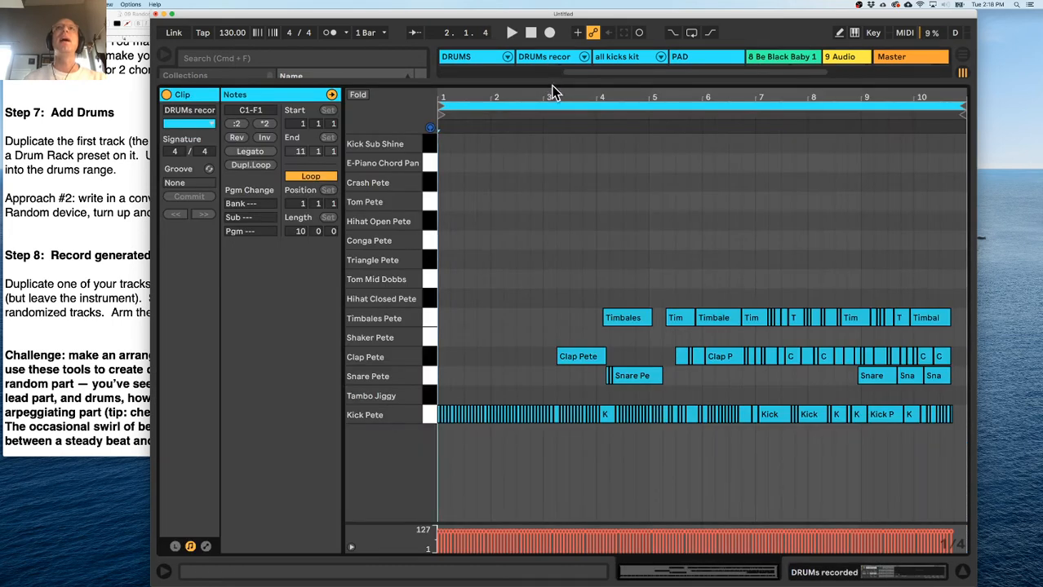
key("super+alt+l")
type("E")
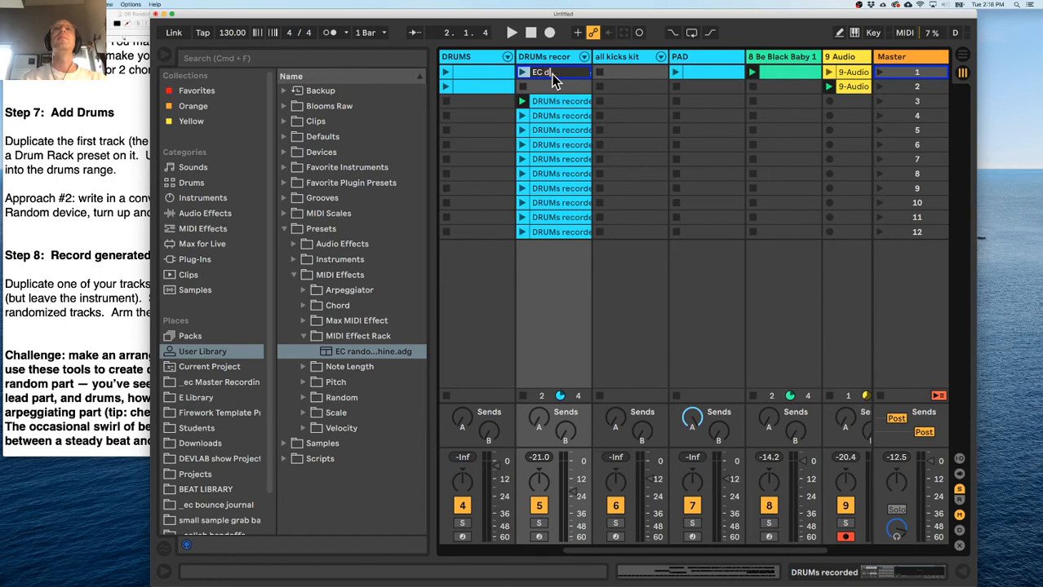
type("C lotta kick drum phrase")
key("Return")
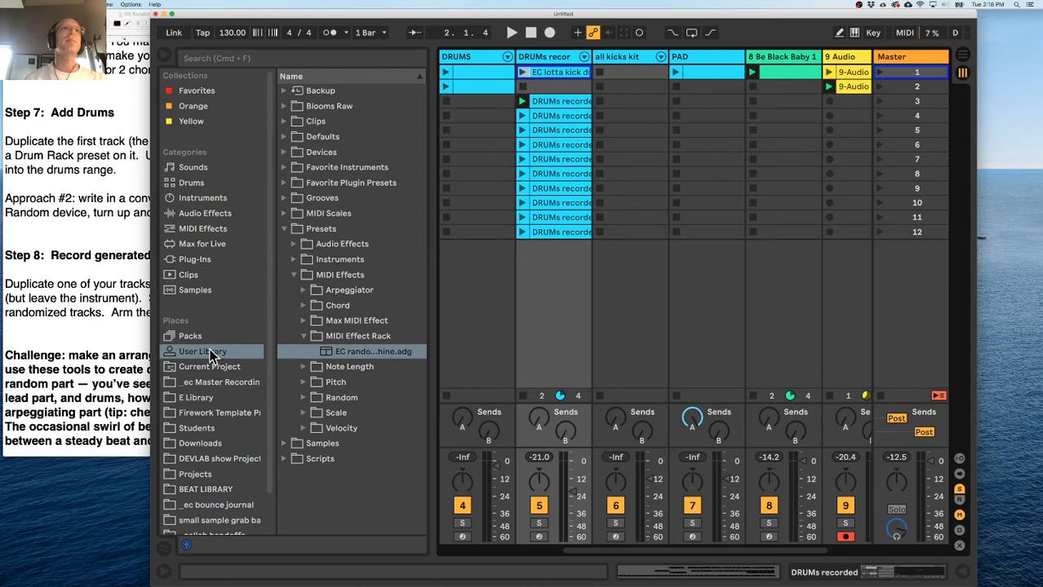
Save the EC lotta kick drum phrase clip into the User Library's Clips folder, keeping its name.
left_click(285, 230)
left_click_drag(553, 84, 308, 120)
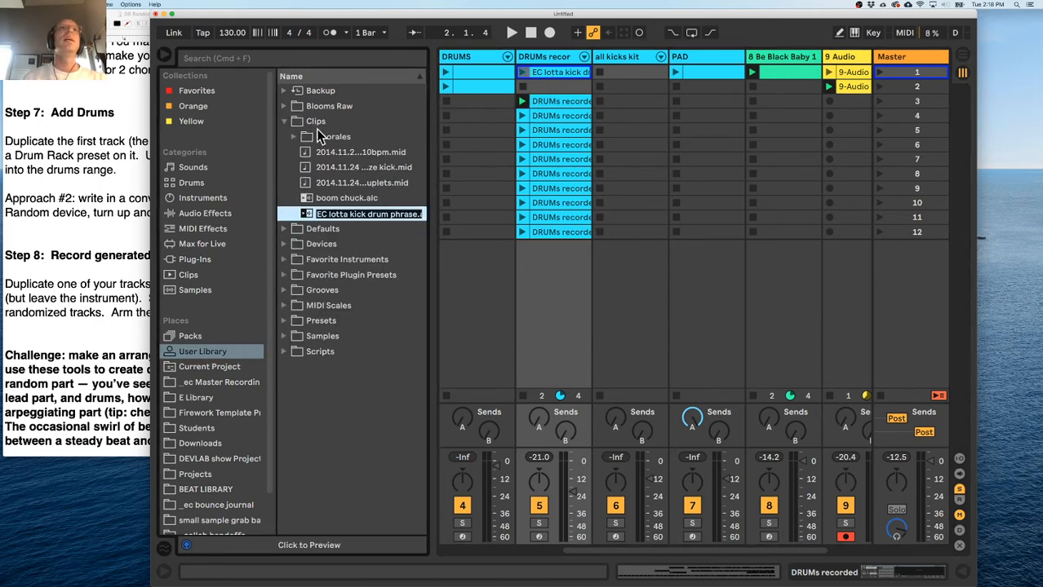
key("Return")
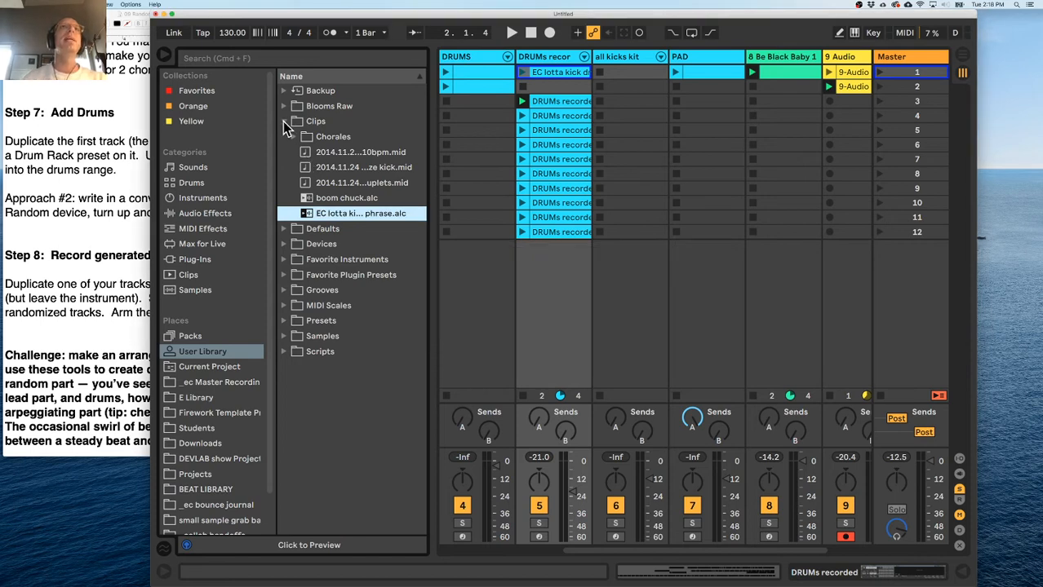
left_click(282, 124)
Switch to the 3 beat lfo set, discarding the current set and deleting its temporary project files.
scroll(506, 75, "left", 5)
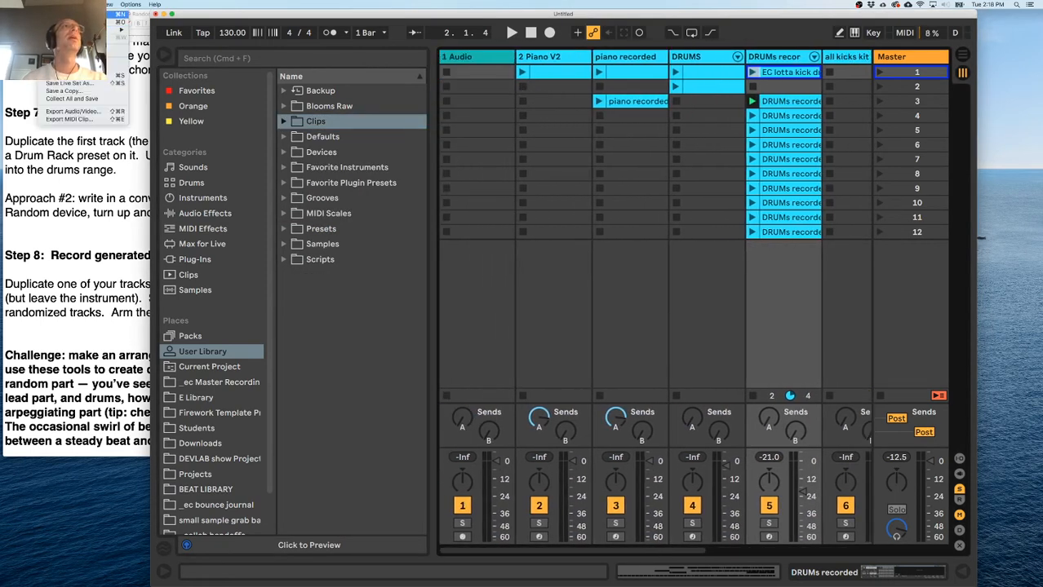
key("super+q")
left_click(445, 326)
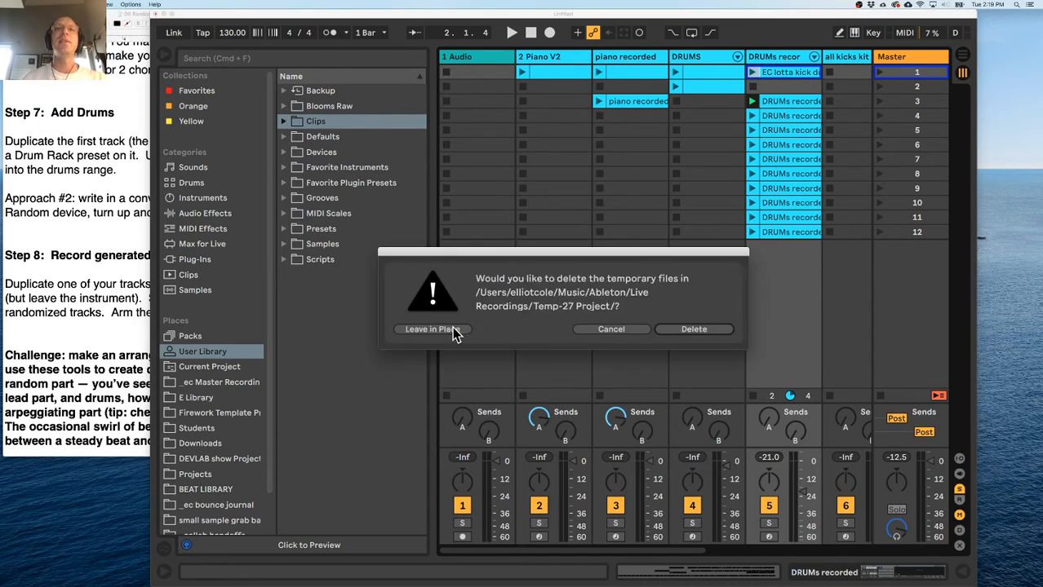
left_click(727, 330)
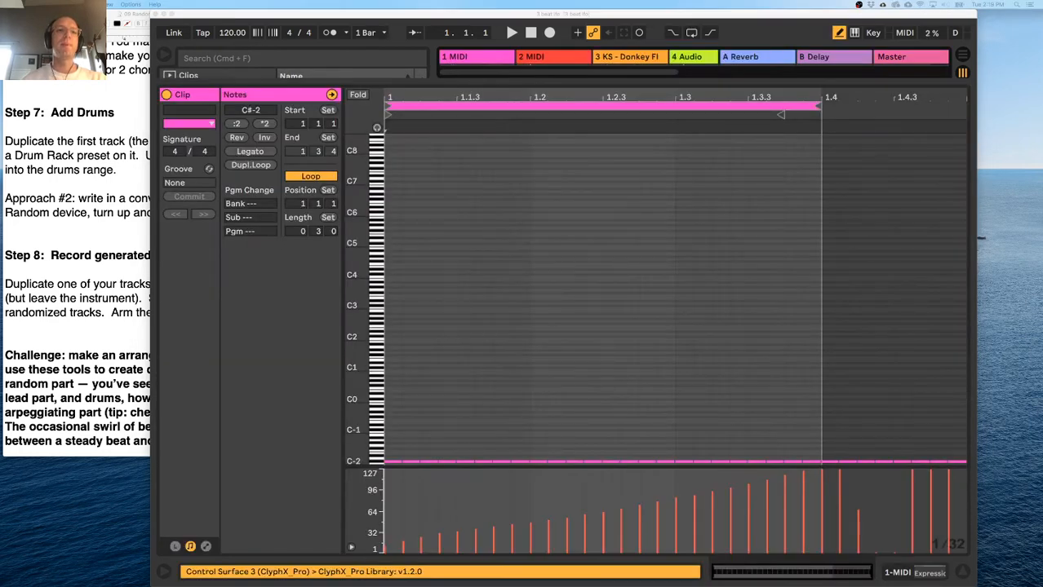
Play the set and inspect the devices on its four tracks, including Expression Control and Auto Filter.
left_click_drag(530, 86, 531, 411)
left_click(489, 58)
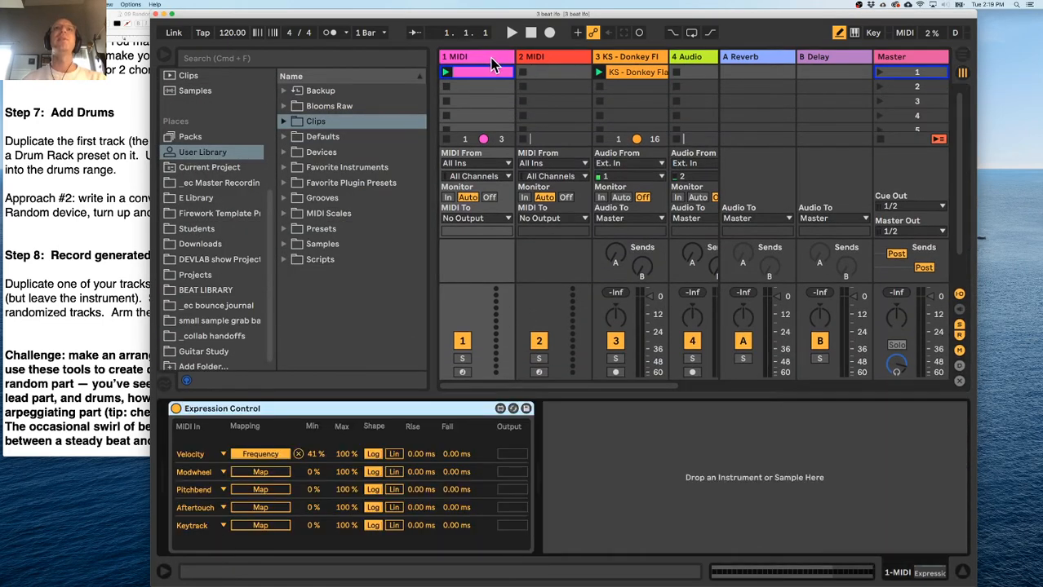
left_click(538, 58)
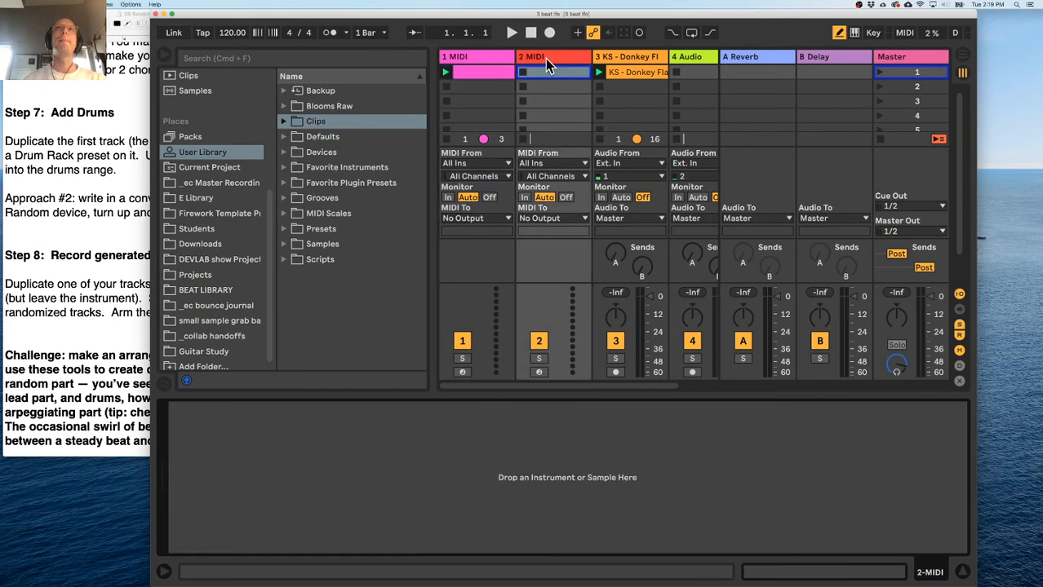
left_click(621, 57)
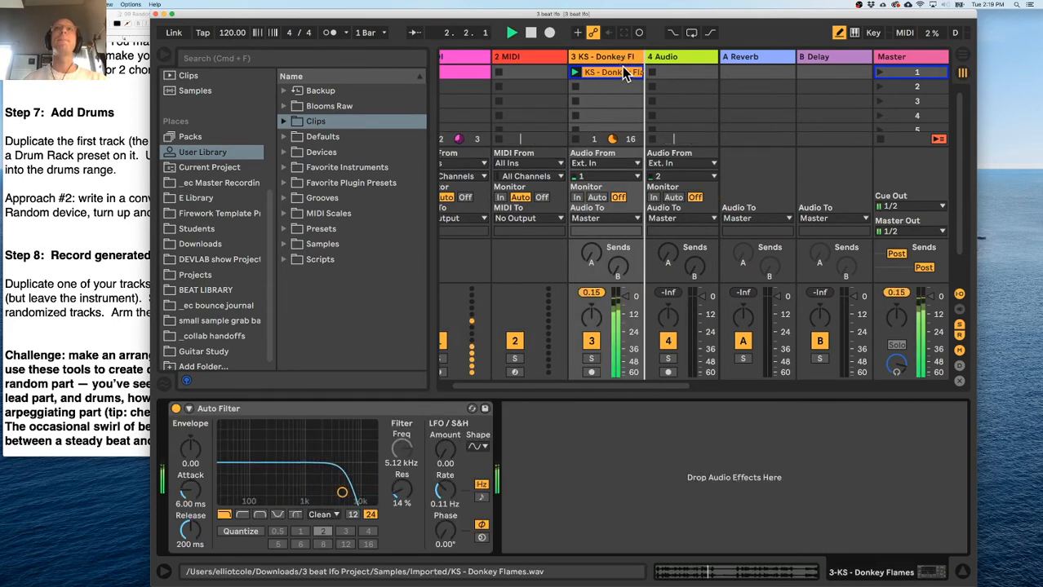
left_click(672, 57)
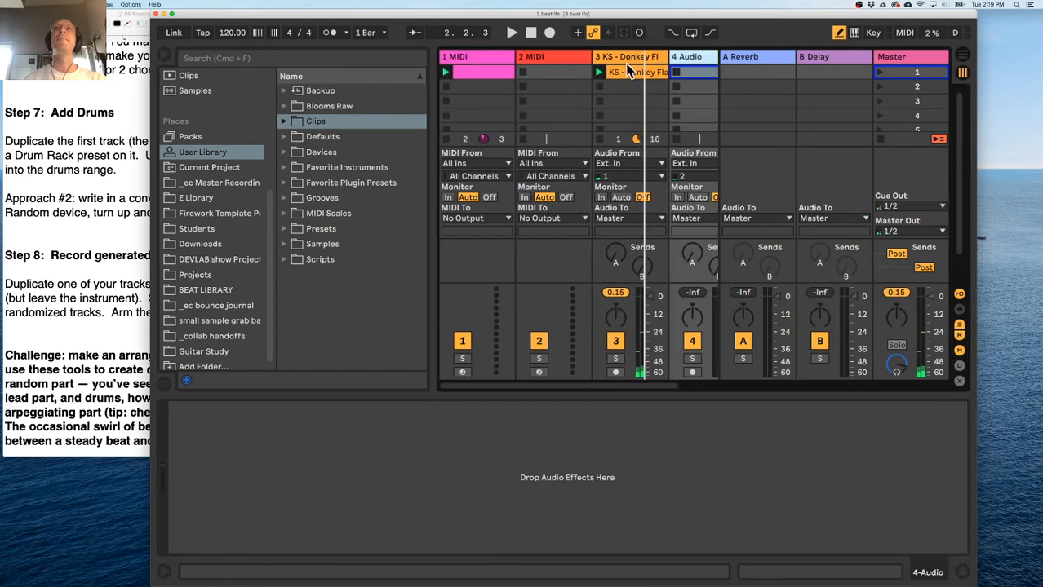
left_click(623, 58)
left_click(455, 58)
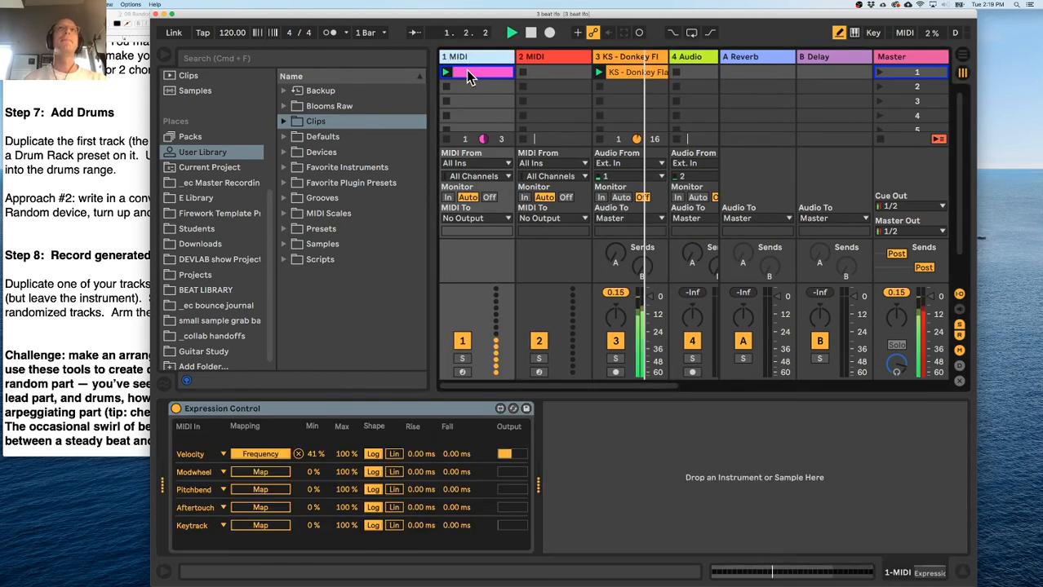
View the 1 MIDI track's clip with an enlarged editor to examine its note velocities.
left_click(465, 70)
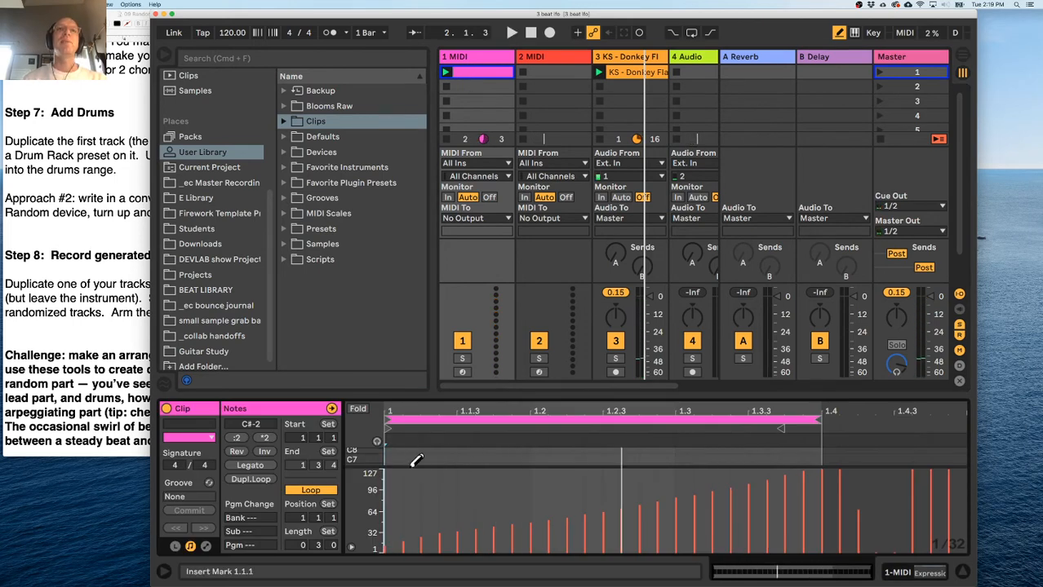
left_click_drag(433, 395, 450, 222)
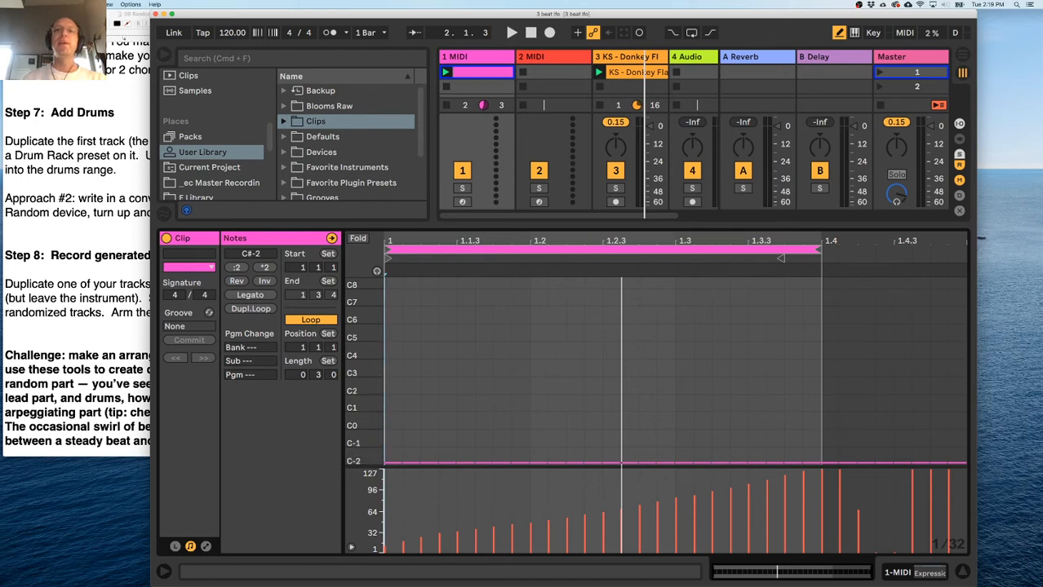
key("super+Tab")
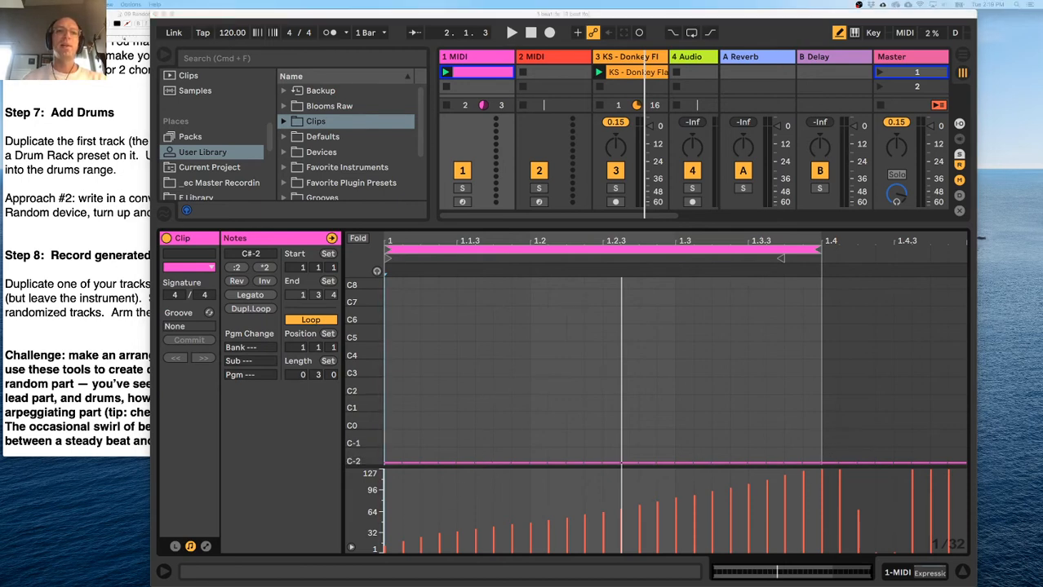
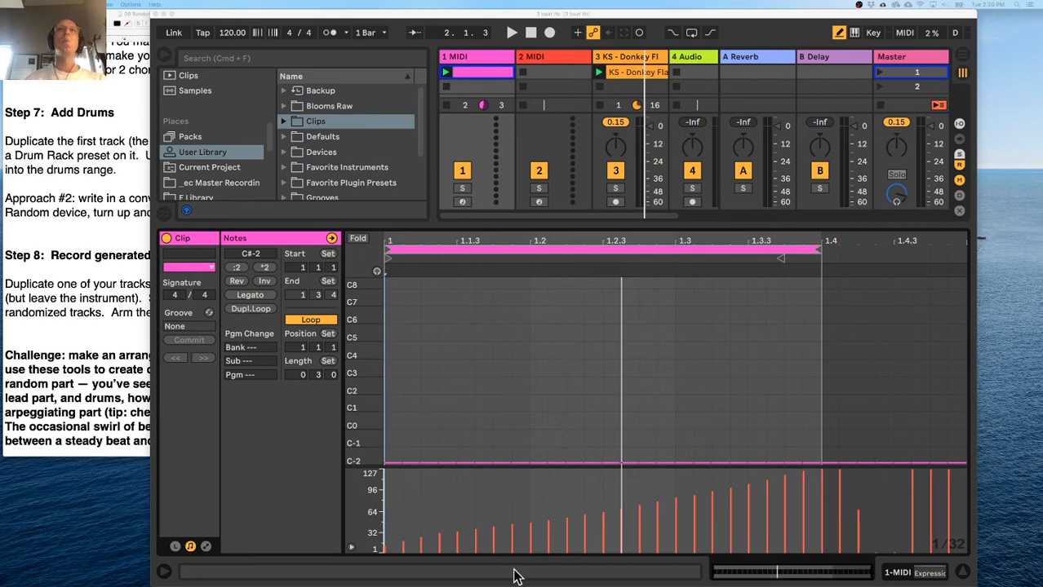
Play the set again and compare 1 MIDI's Expression Control mapping with the Auto Filter on the Donkey Flames track.
left_click_drag(538, 224, 551, 394)
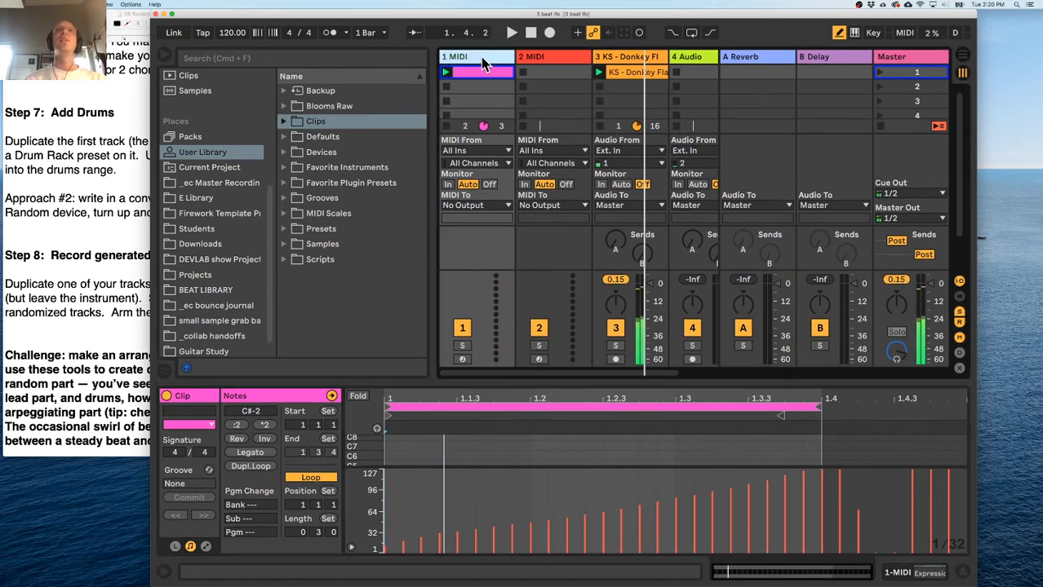
left_click(480, 56)
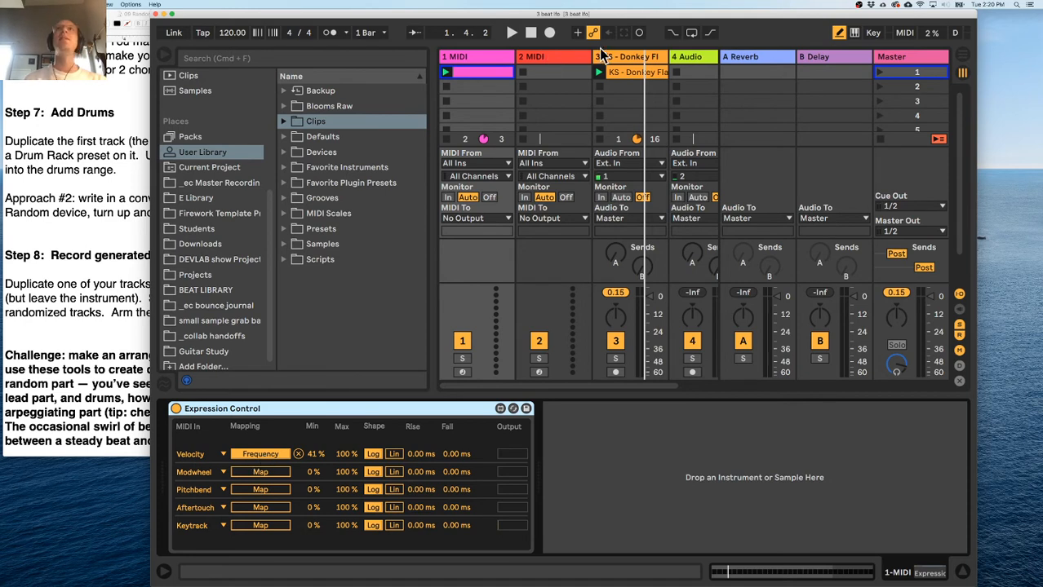
left_click(618, 58)
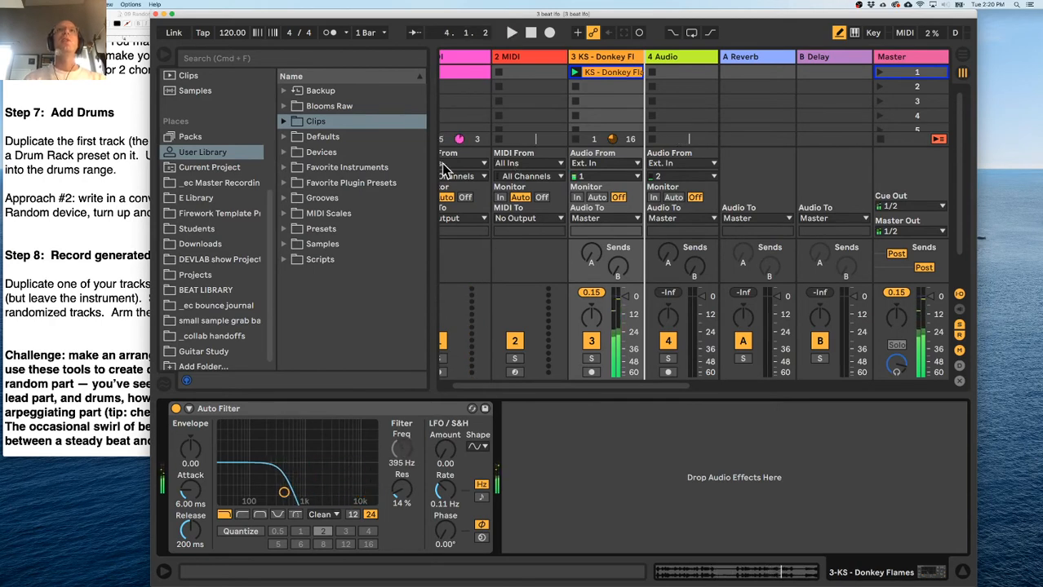
Hide the browser, duplicate the KS - Donkey Flames clip onto a new track after 4 Audio, and view the copy in an enlarged editor.
left_click_drag(431, 179, 379, 142)
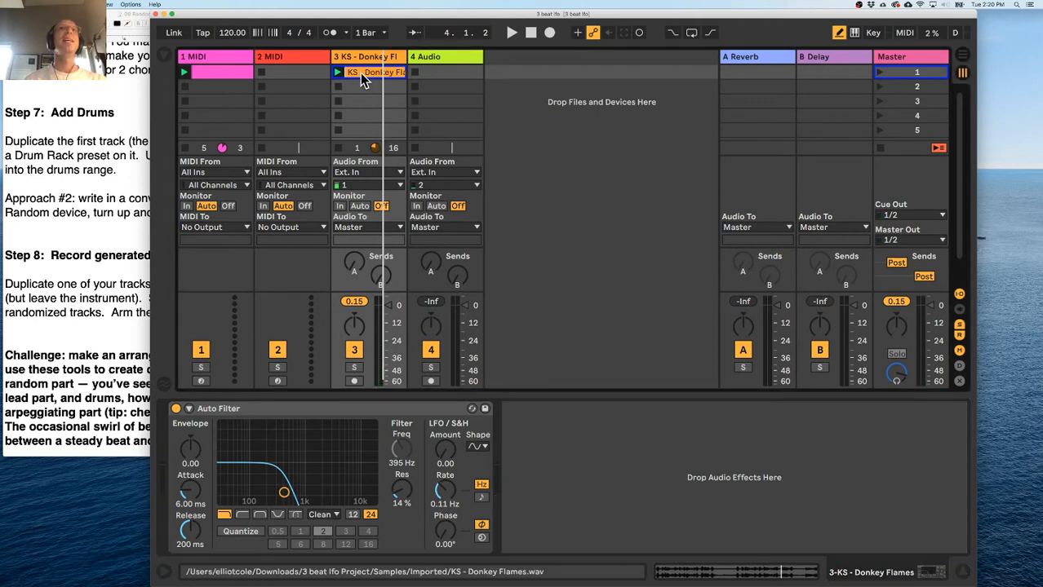
left_click_drag(366, 76, 521, 76)
left_click(520, 77)
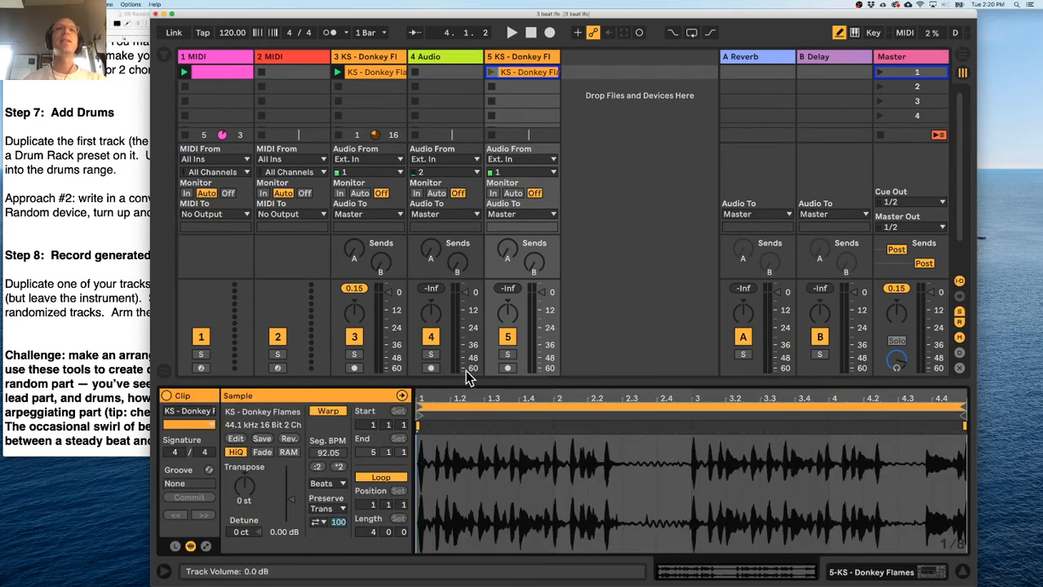
left_click_drag(465, 379, 469, 292)
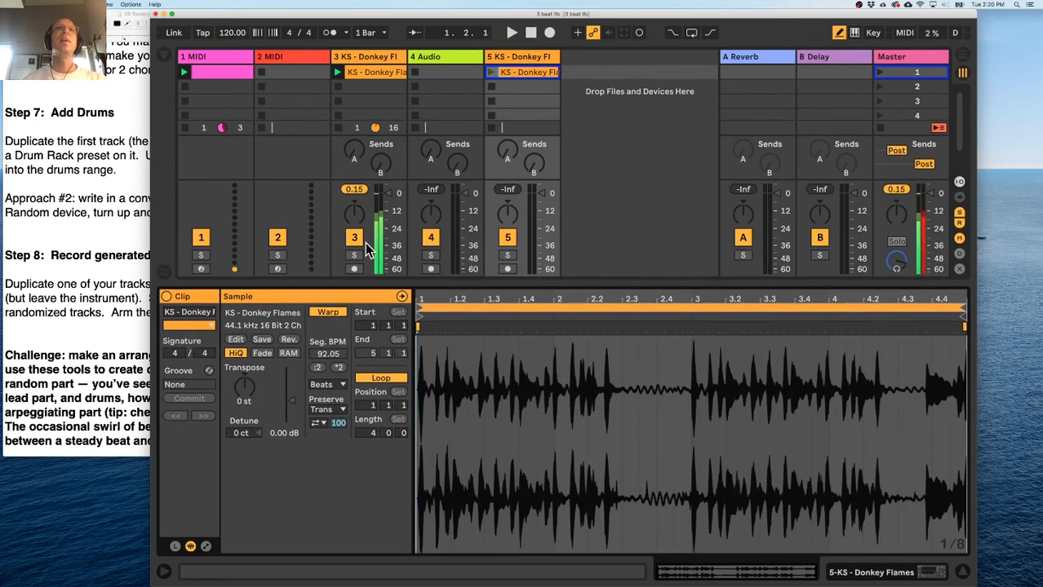
Copy the Auto Filter from track 3 onto the new Donkey Flames track 5.
left_click(371, 58)
left_click_drag(531, 80, 529, 75)
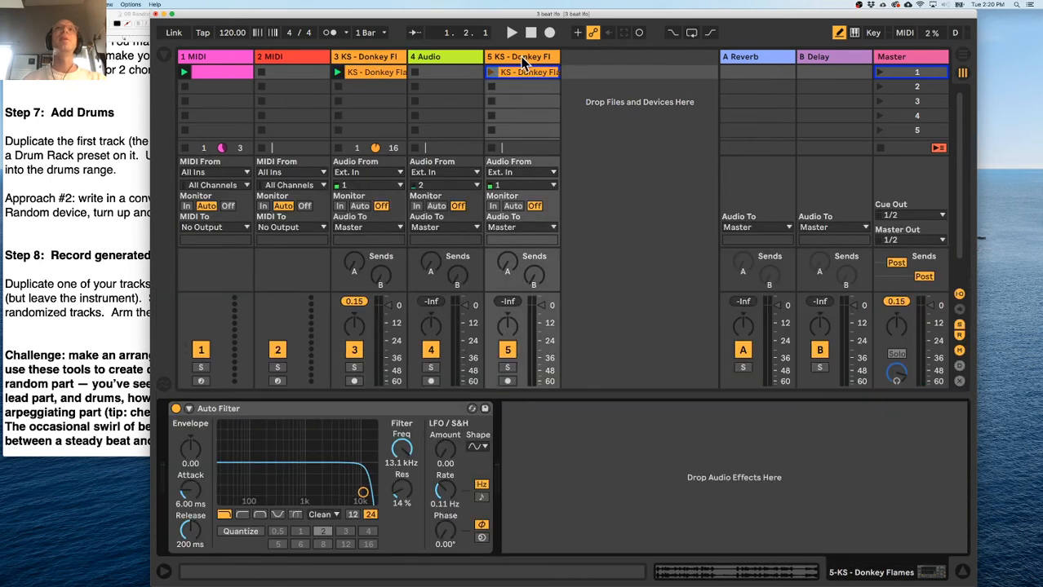
key("super+z")
key("super+z")
key("shift+super+z")
Stop the clips on tracks 1 and 3, then play track 5's Donkey Flames clip with its track volume slightly lowered.
double_click(520, 74)
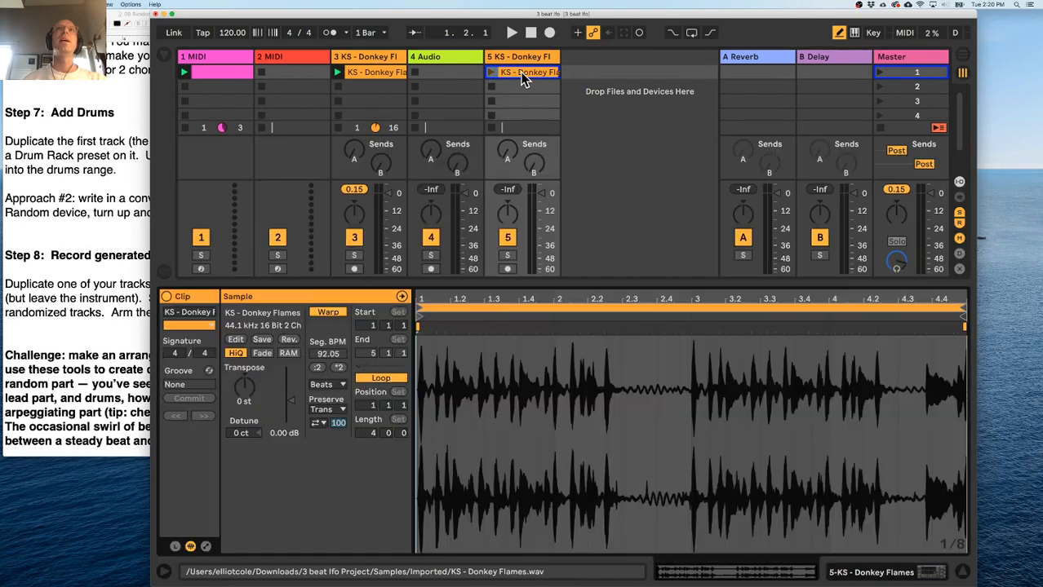
left_click(336, 128)
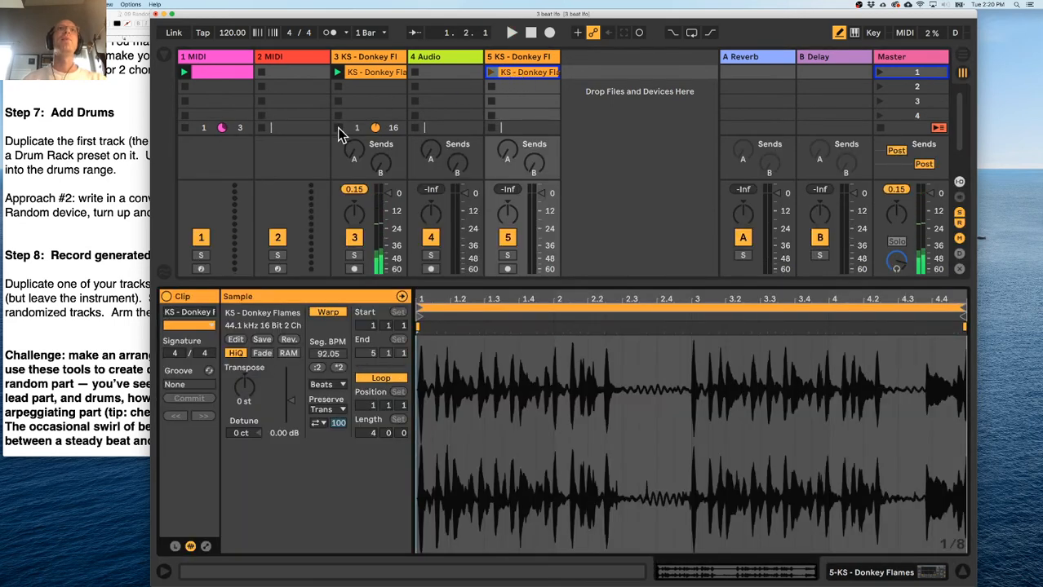
left_click(186, 128)
left_click(492, 73)
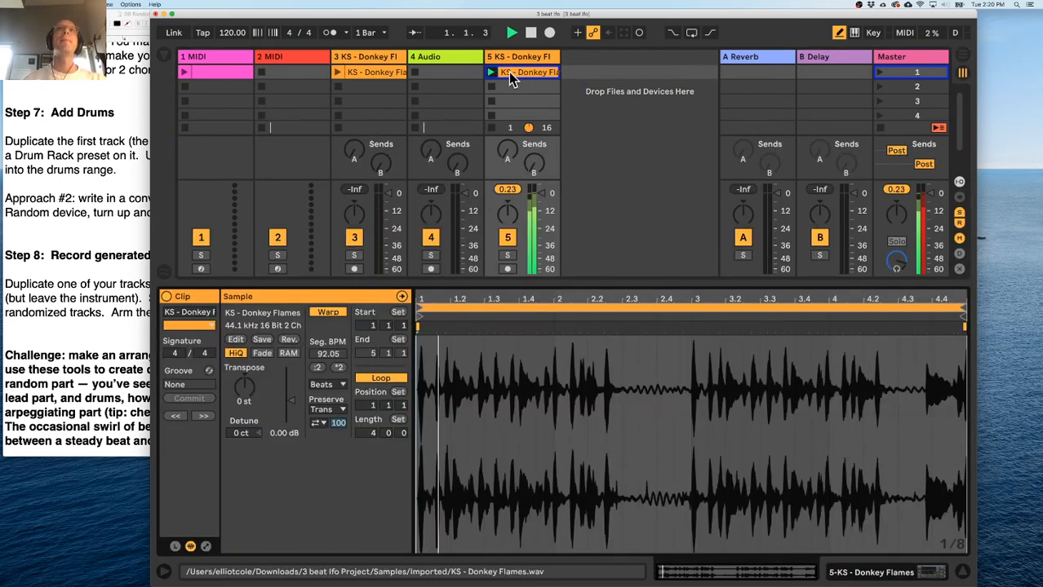
left_click_drag(540, 209, 540, 201)
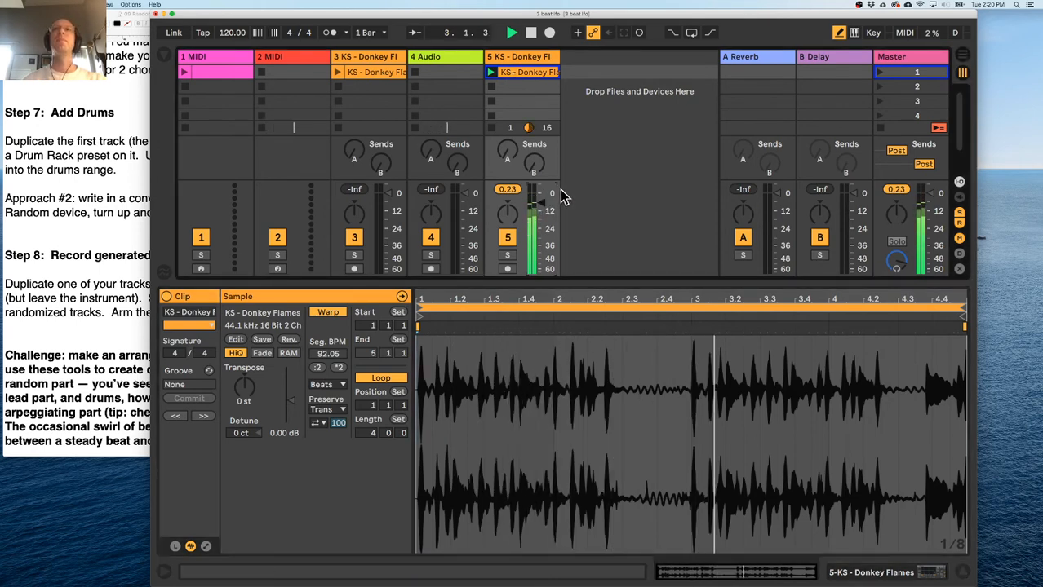
Shorten the Donkey Flames copy's loop to end at 2.3.1 and align its first warp marker with the opening beat.
left_click_drag(946, 313, 621, 324)
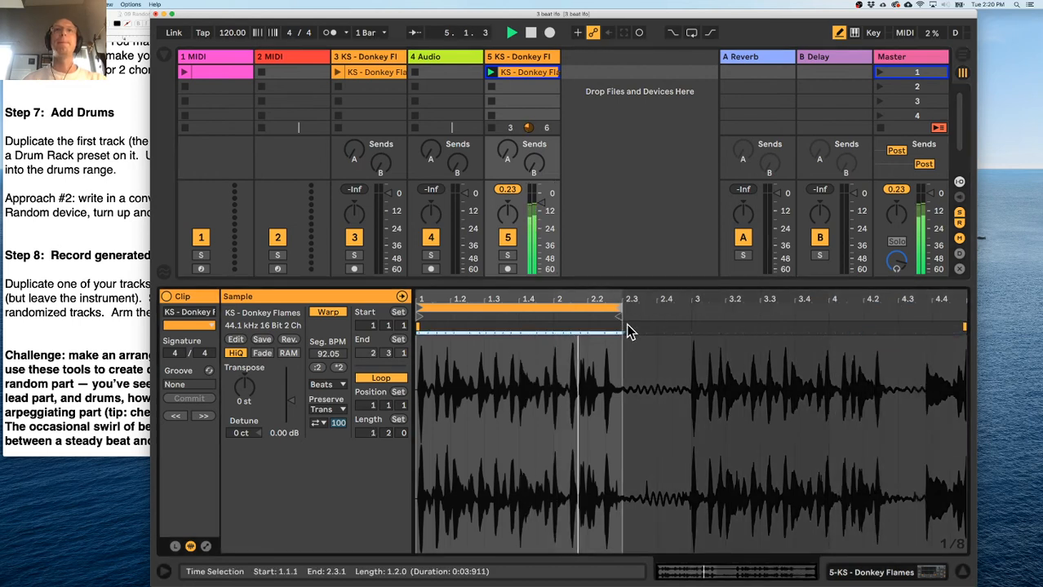
mouse_move(488, 299)
left_mouse_down()
mouse_move(477, 320)
mouse_move(461, 306)
mouse_move(421, 330)
left_mouse_up()
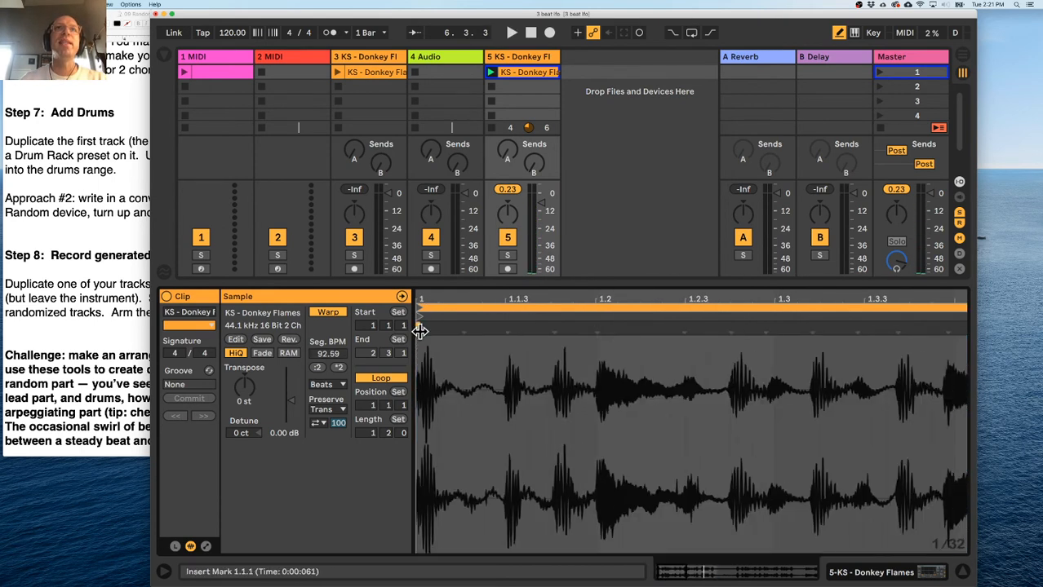
left_click_drag(506, 296, 438, 298)
key("space")
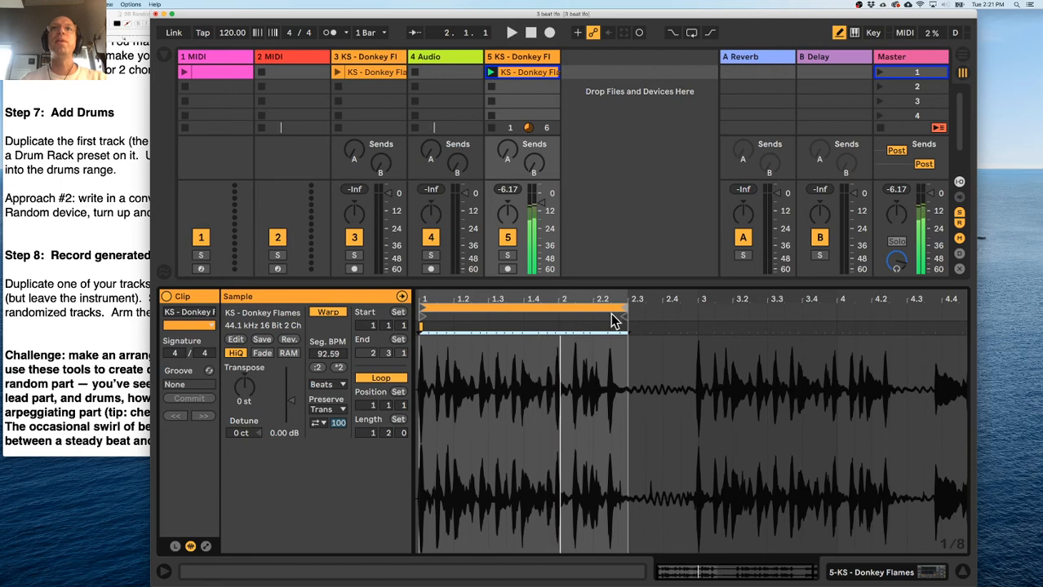
Add a warp marker at the start of bar 2 and shorten the clip's loop to exactly one bar.
left_click(560, 328)
key("space")
left_click_drag(627, 312, 559, 322)
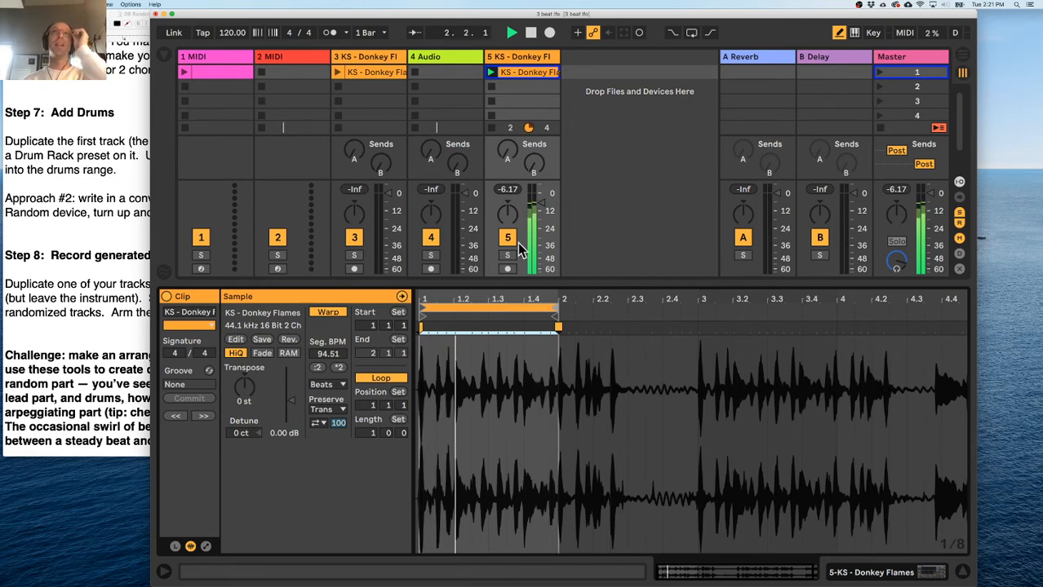
Check track 5's Auto Filter, return to its clip, and briefly view the clip's envelope settings.
double_click(544, 58)
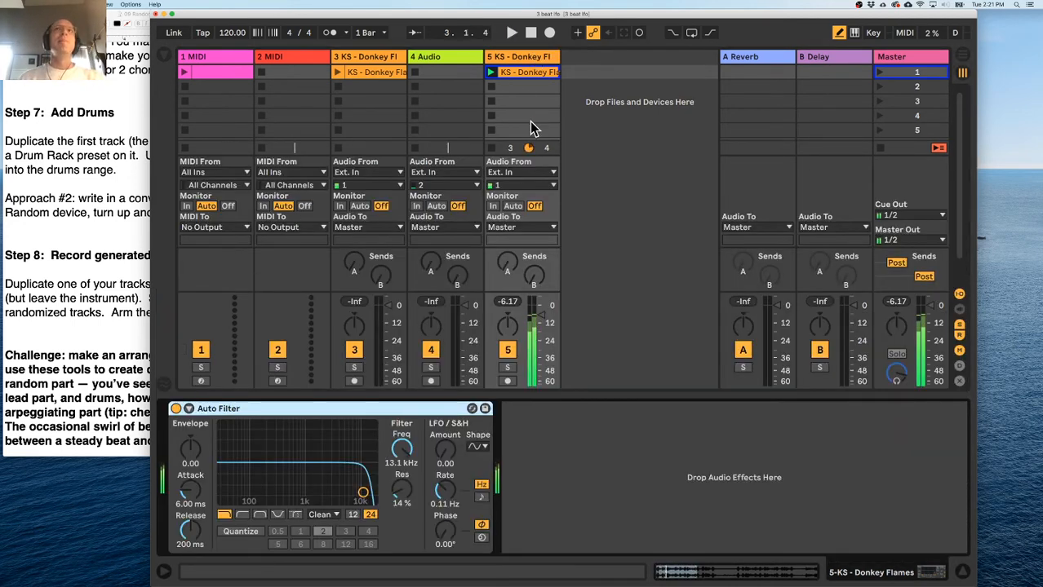
left_click(521, 72)
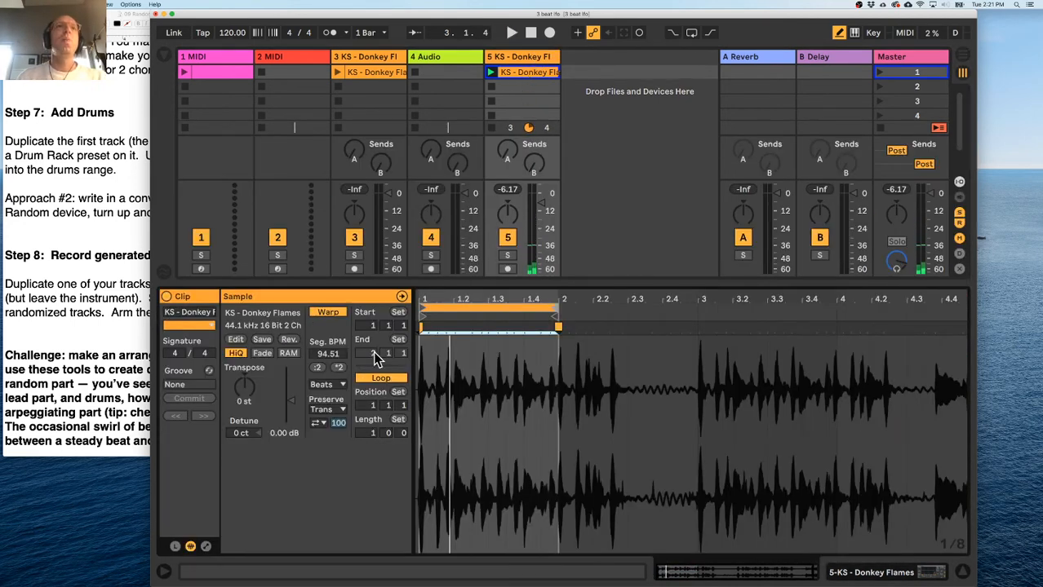
left_click(205, 546)
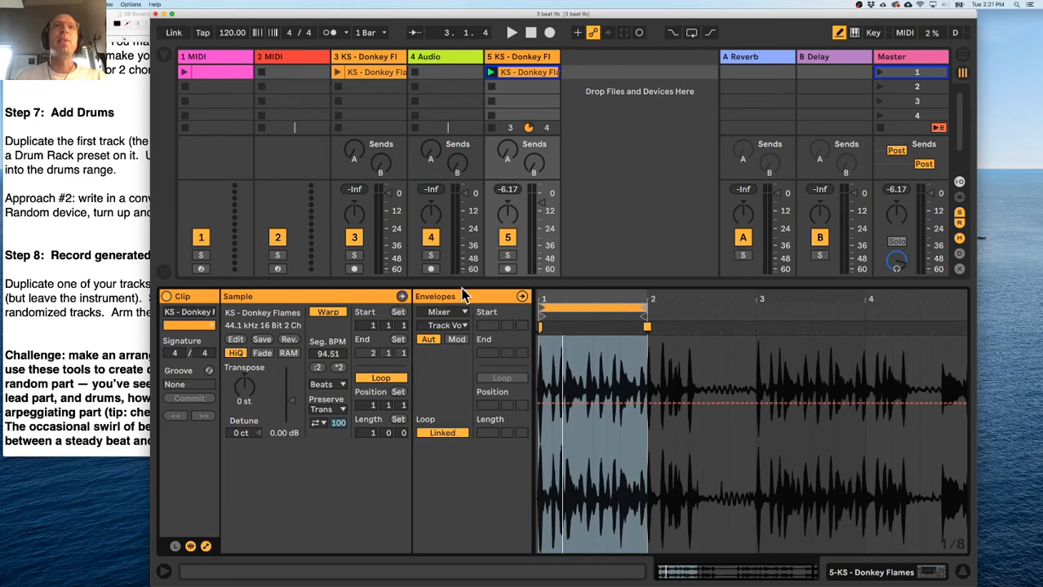
left_click(205, 547)
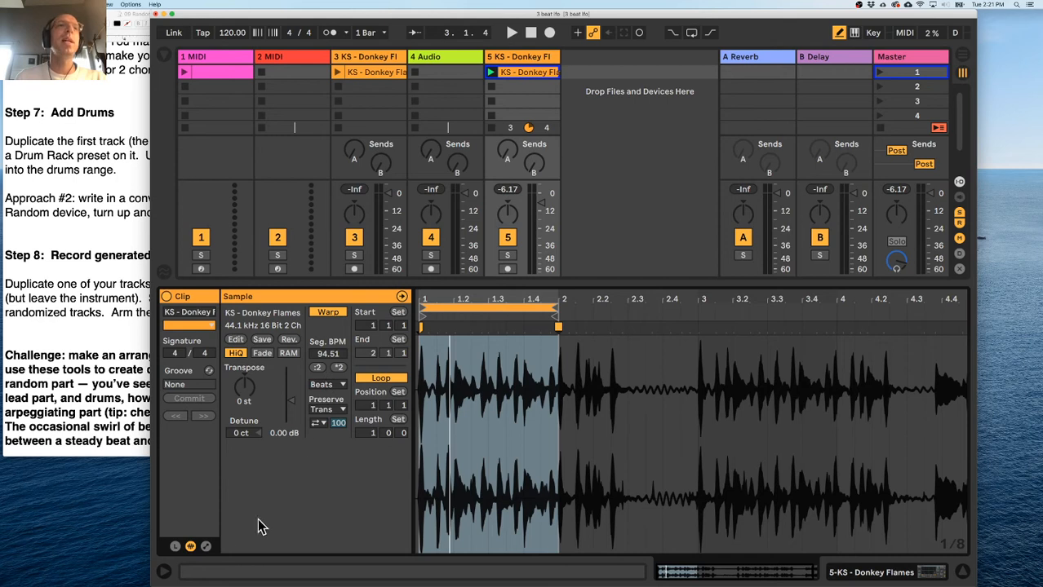
Show the clip's Envelopes settings with the Auto Filter Frequency envelope selected across the one-bar loop.
left_click(206, 548)
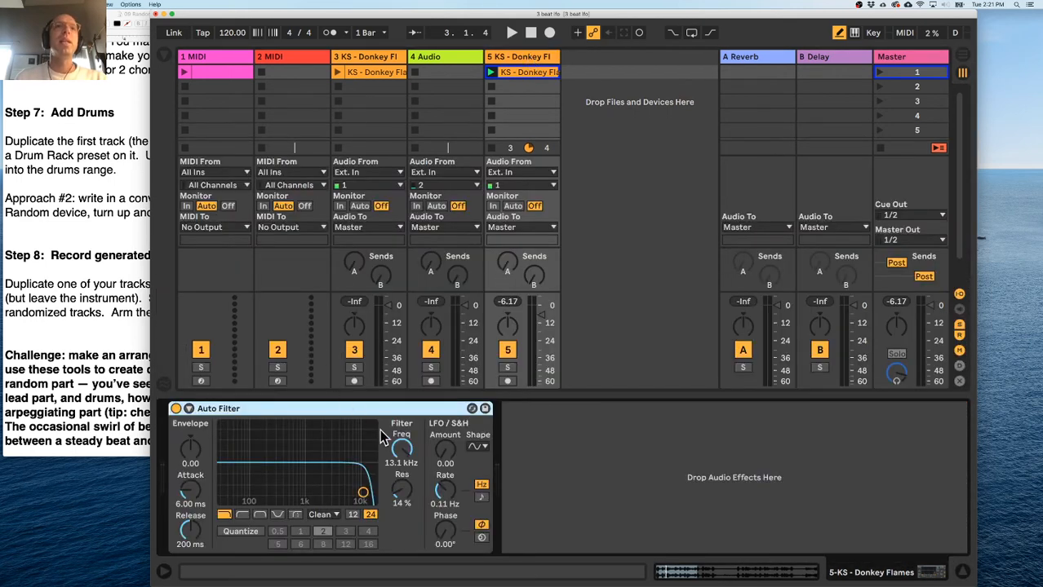
left_click(399, 449)
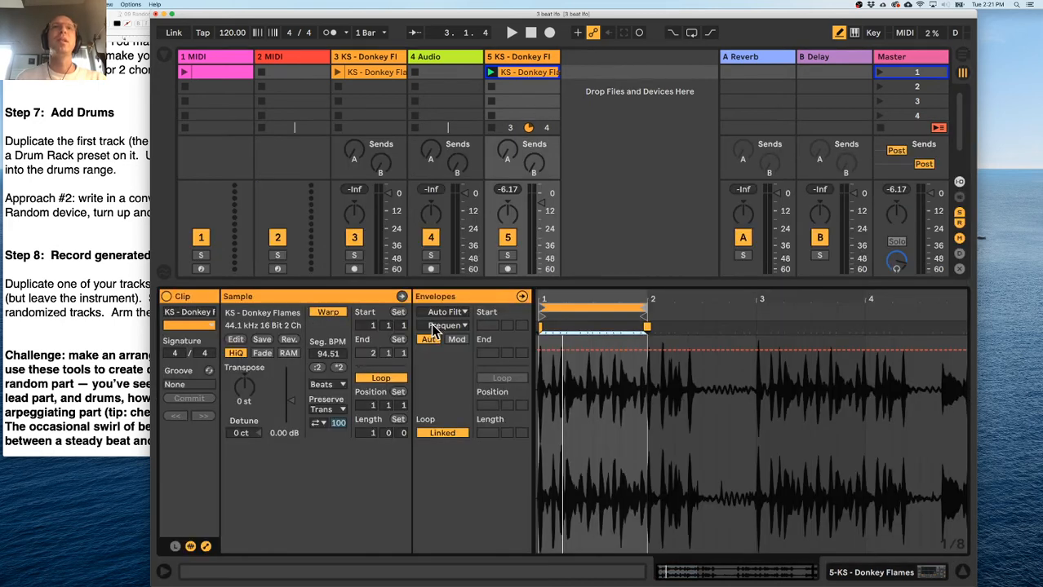
left_click(455, 314)
left_click(458, 313)
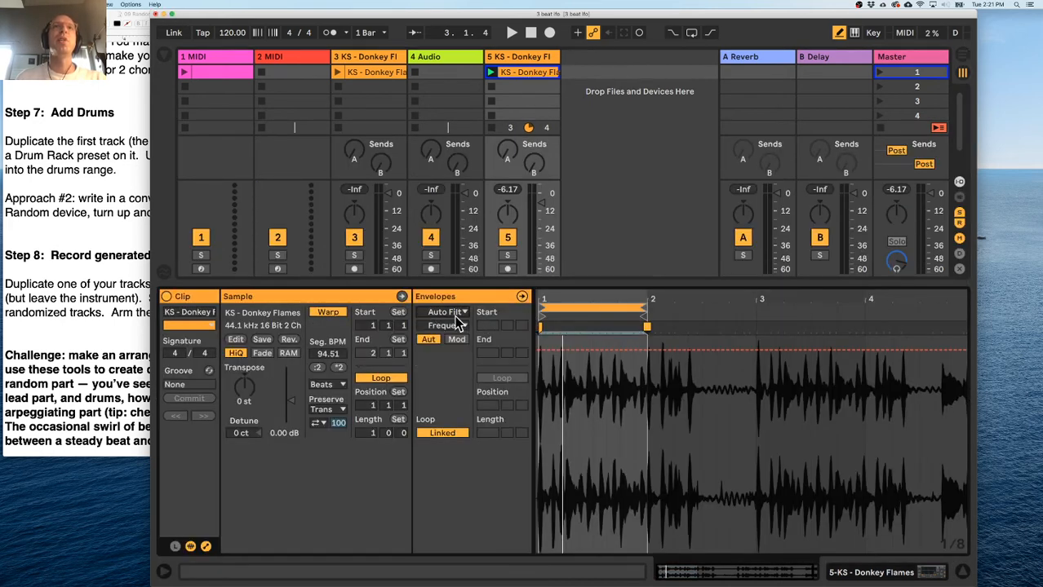
left_click_drag(590, 295, 678, 351)
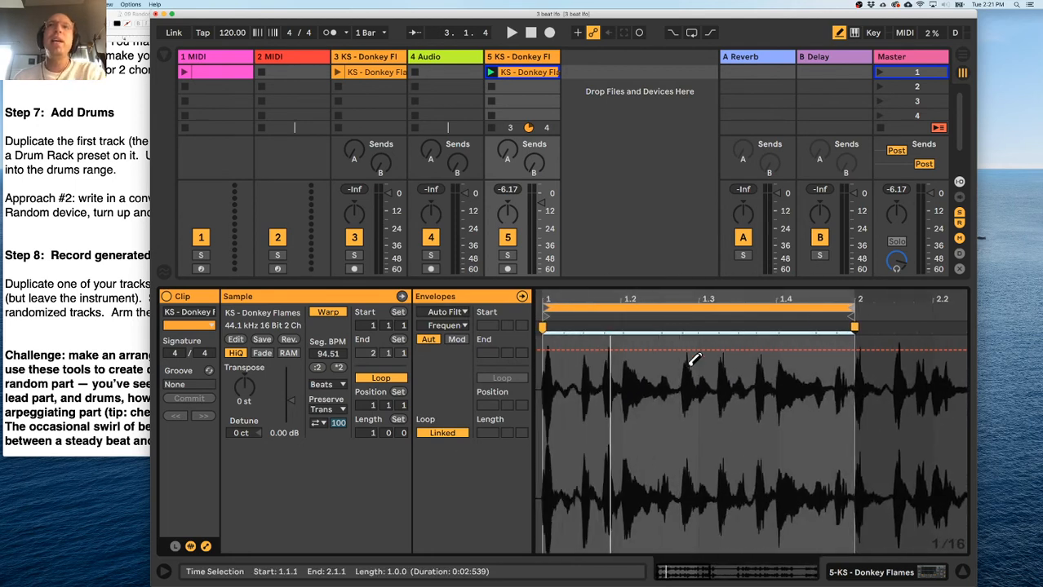
Try drawing a rising Auto Filter Frequency curve across the bar, first in 1/16 steps and again with the grid off.
mouse_move(854, 347)
left_mouse_down()
mouse_move(665, 522)
mouse_move(545, 542)
left_mouse_up()
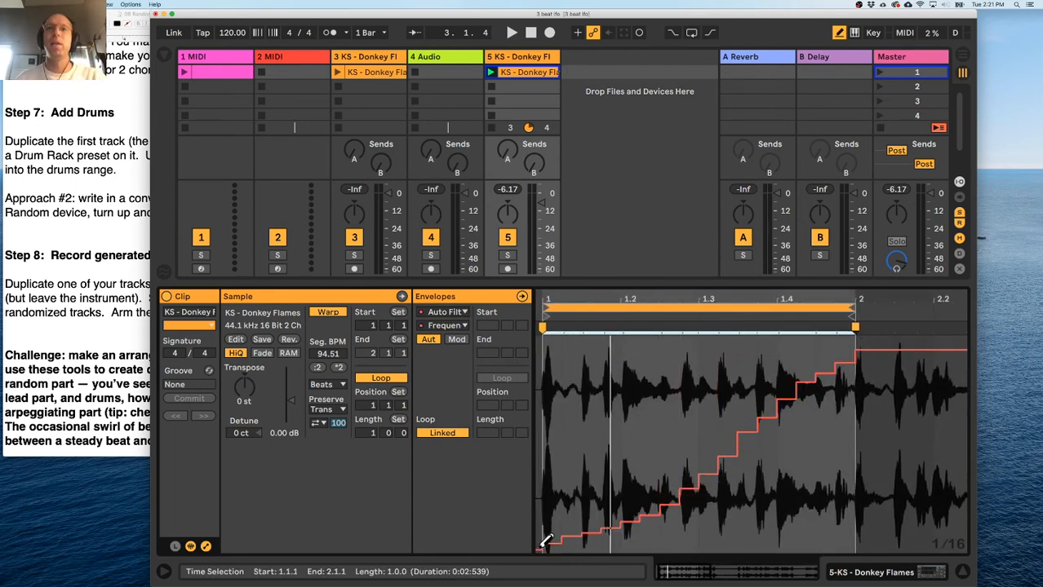
key("super+4")
mouse_move(545, 543)
left_mouse_down()
mouse_move(628, 522)
mouse_move(853, 342)
mouse_move(718, 455)
mouse_move(617, 489)
mouse_move(543, 537)
left_mouse_up()
key("space")
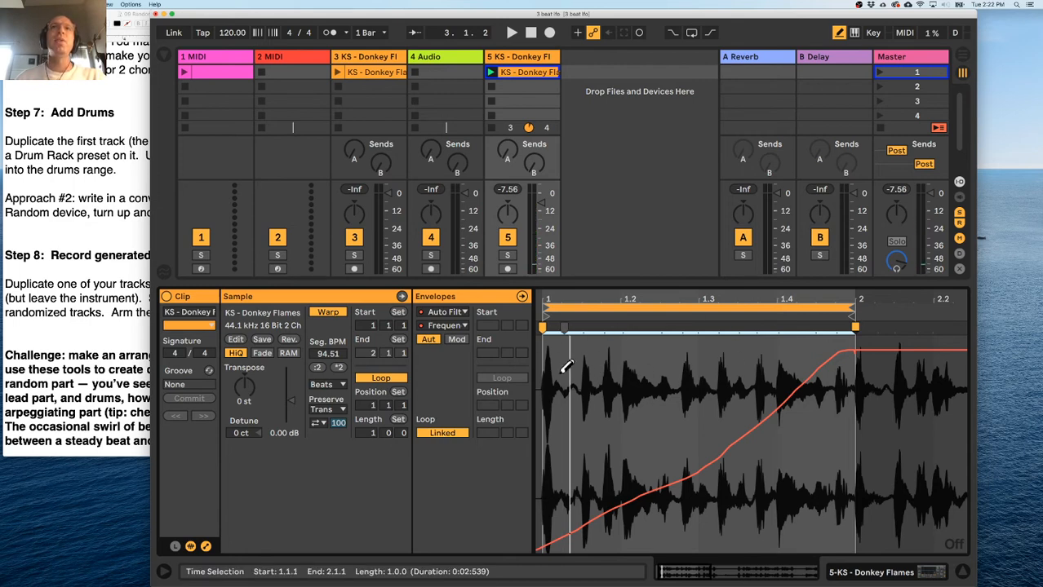
key("super+z")
key("super+z")
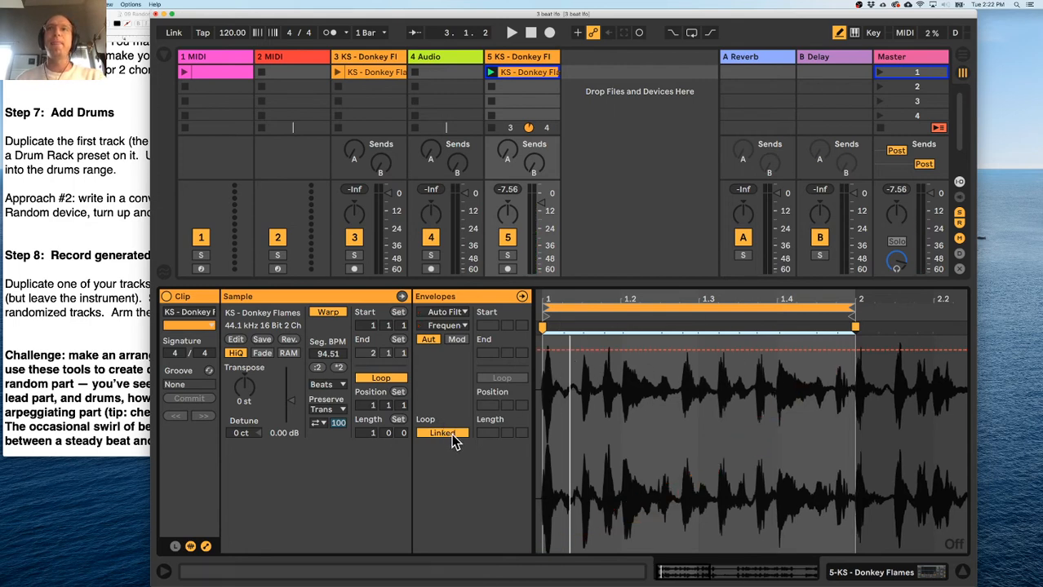
Unlink the Frequency envelope with a three-beat loop and shape it as a ramp rising from the minimum to 13.1 kHz.
left_click(445, 433)
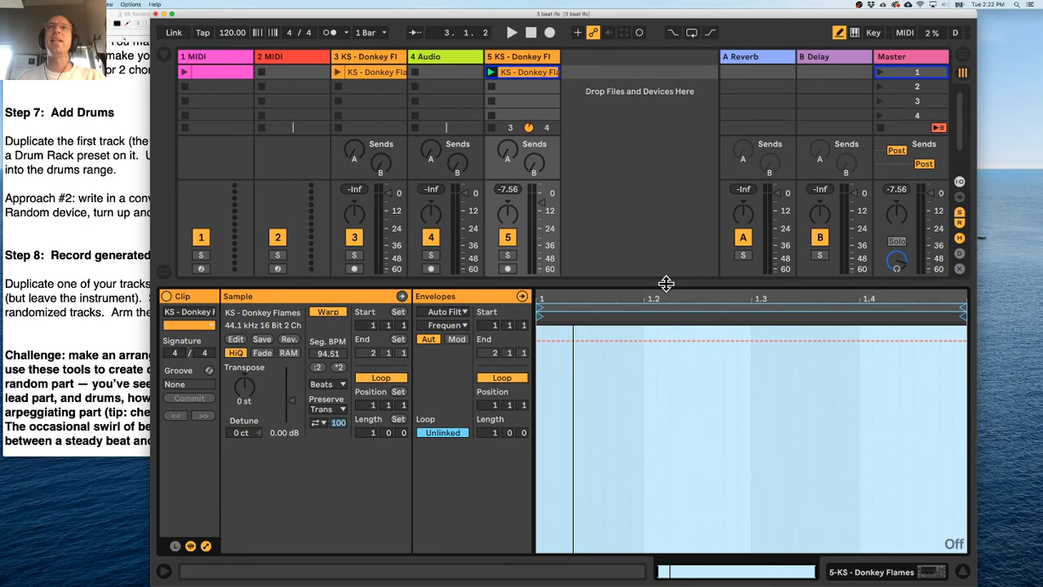
mouse_move(960, 310)
left_mouse_down()
mouse_move(767, 315)
mouse_move(867, 315)
mouse_move(762, 317)
mouse_move(736, 330)
mouse_move(855, 334)
left_mouse_up()
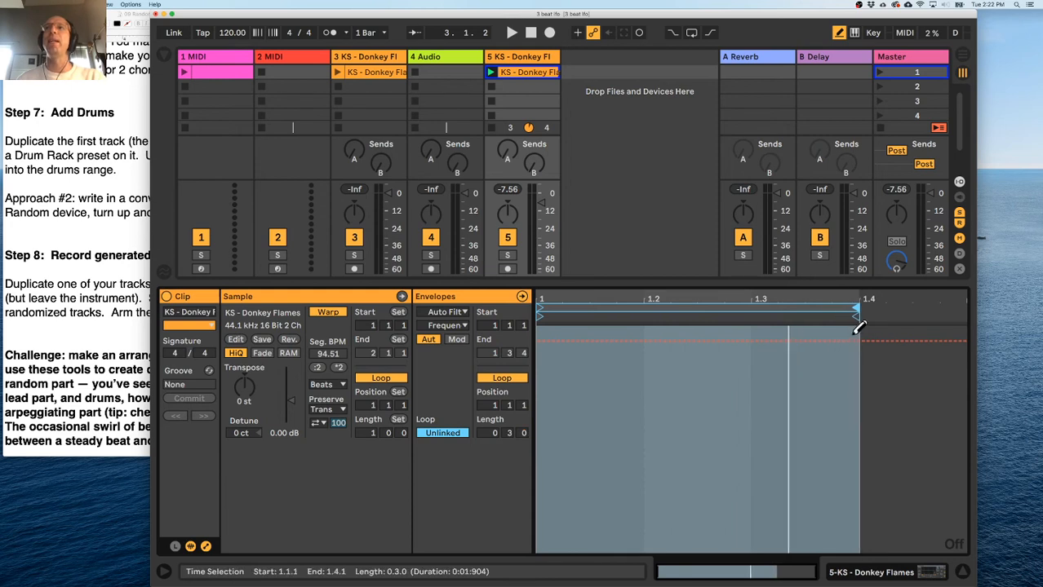
key("b")
left_click(859, 341)
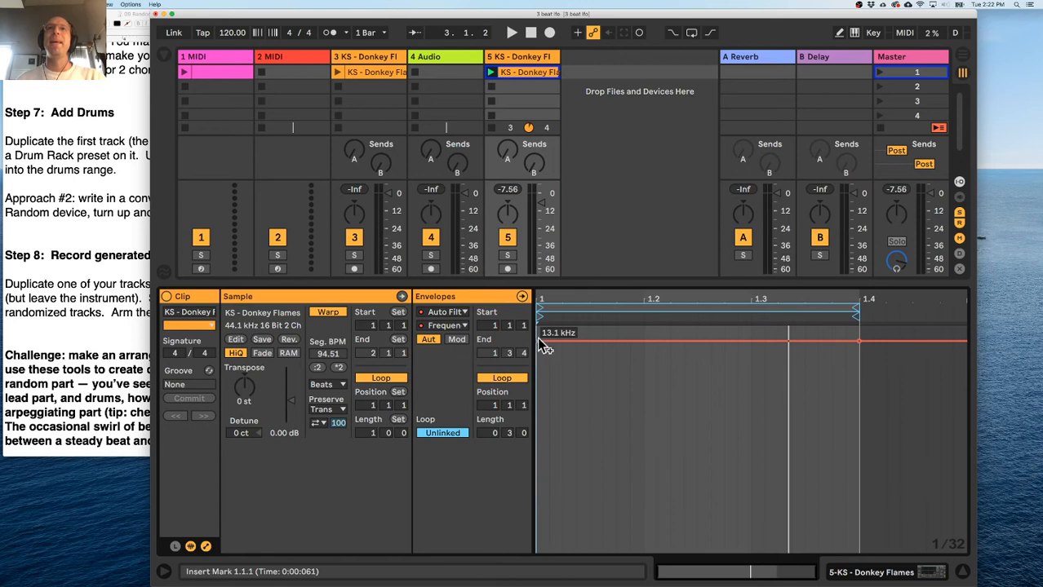
left_click_drag(536, 341, 536, 550)
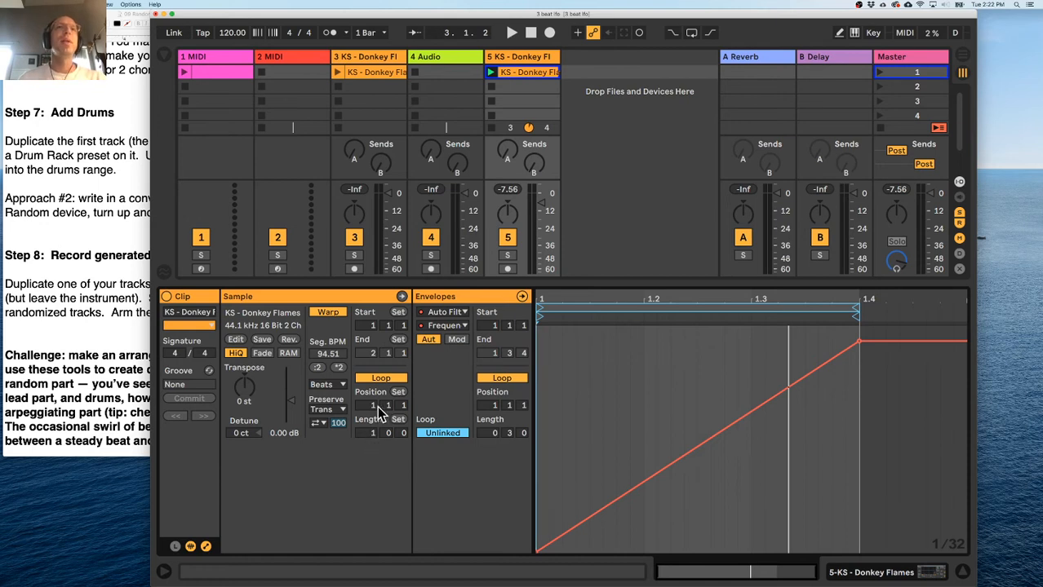
Compare the clip's one-bar sample loop with its three-beat envelope loop and raise the ramp's starting point to a middle level.
left_click(372, 297)
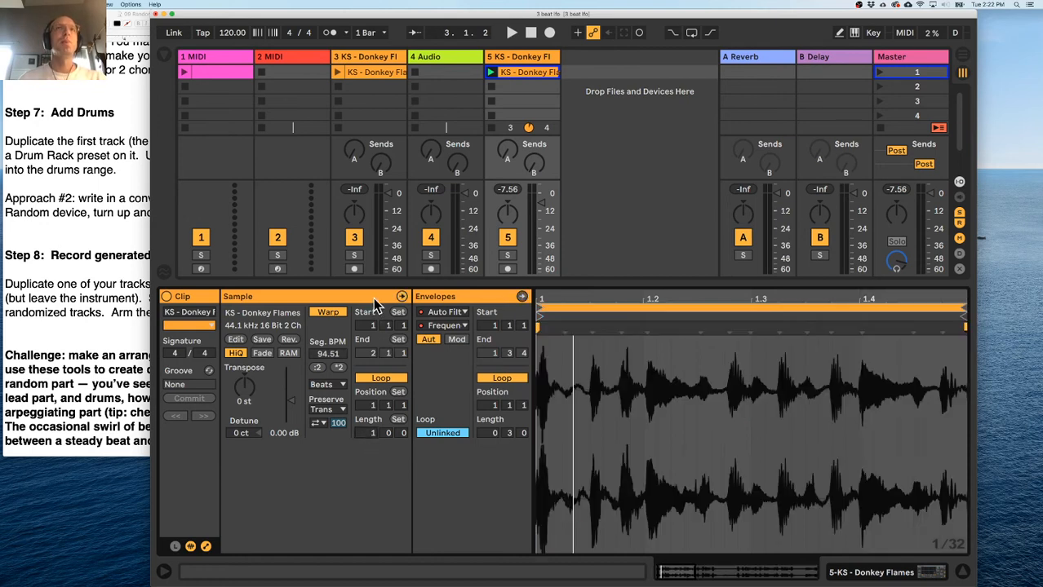
left_click(462, 298)
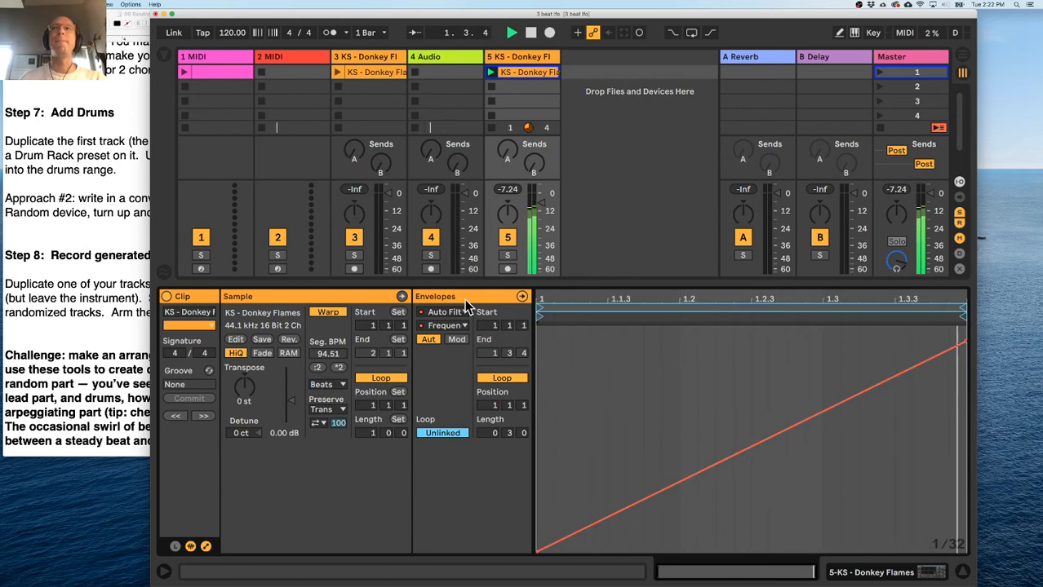
left_click_drag(537, 551, 625, 417)
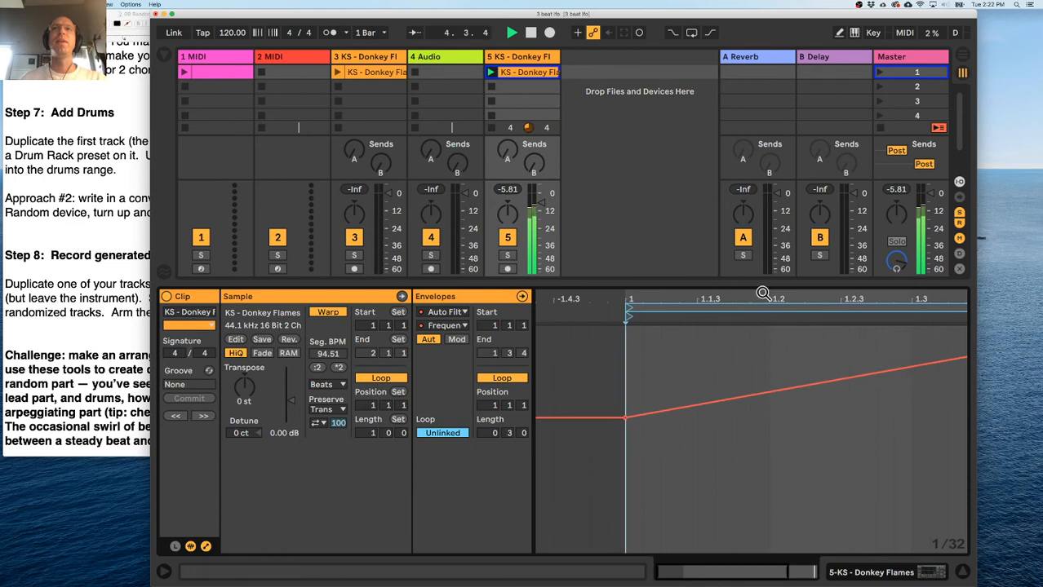
left_click_drag(762, 293, 674, 295)
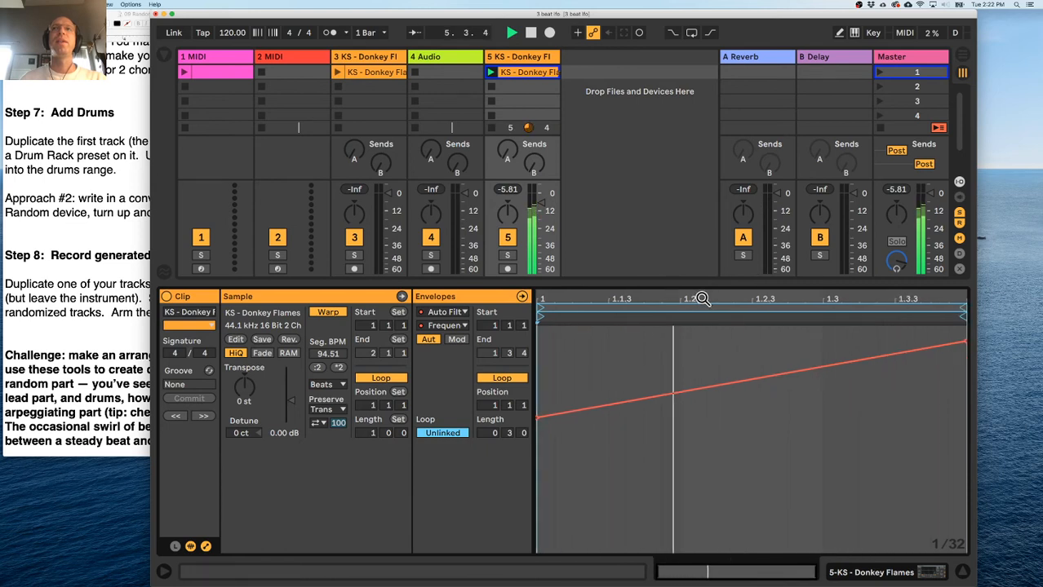
Shorten the envelope loop to 0.0.2 and add a near-maximum Frequency breakpoint at the loop's end.
left_click_drag(960, 308, 608, 311)
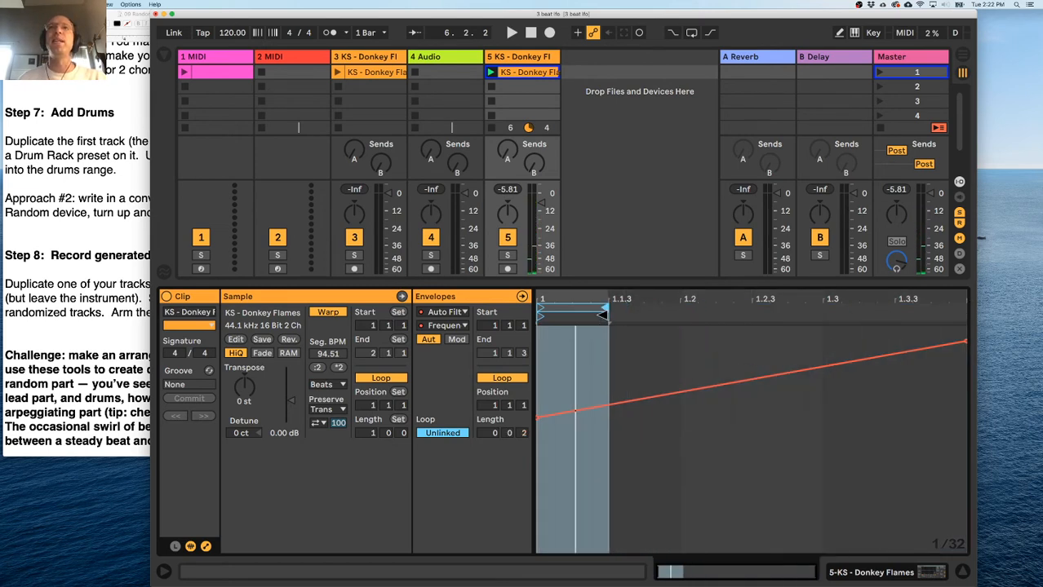
left_click(605, 403)
left_click_drag(605, 403, 607, 331)
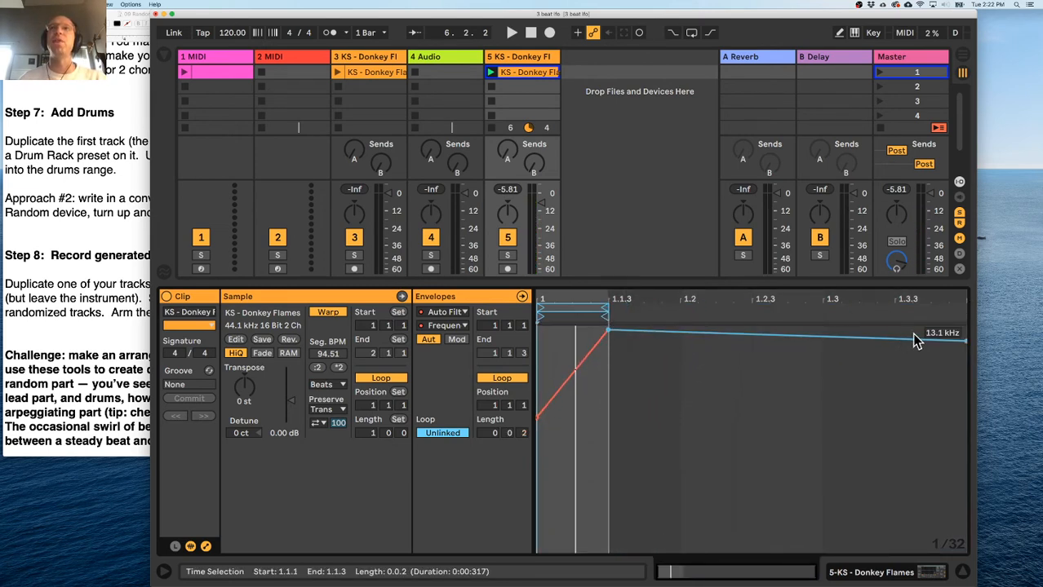
left_click(603, 311)
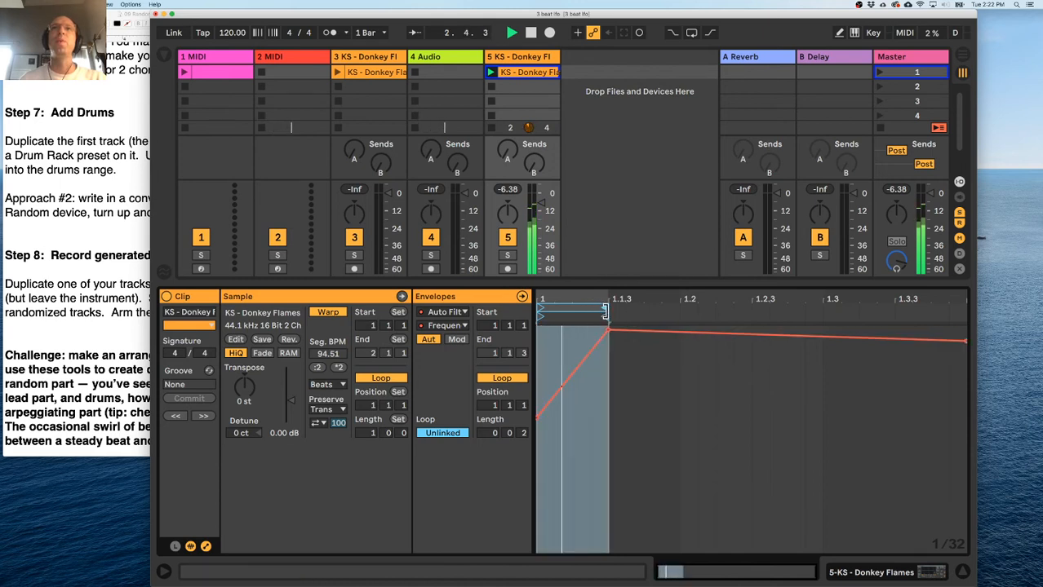
Extend the envelope loop to one beat (0.1.0) and insert a one-cycle sine shape over that beat.
left_click_drag(603, 311, 680, 311)
left_click_drag(605, 333, 659, 334)
left_click(559, 363)
mouse_move(540, 376)
left_mouse_down()
mouse_move(649, 375)
mouse_move(531, 384)
left_mouse_up()
left_click(670, 374)
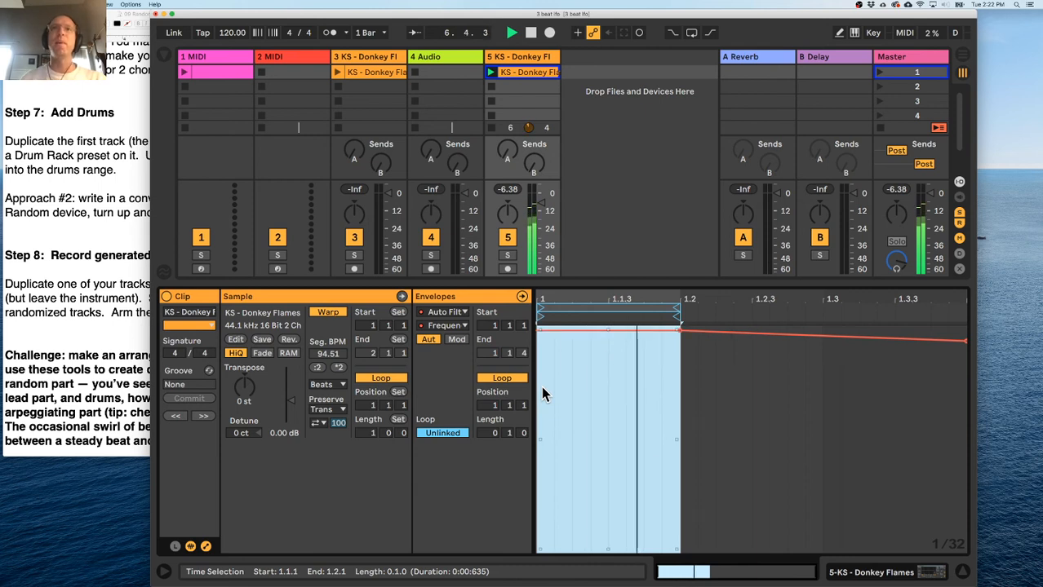
right_click(541, 386)
left_click(583, 366)
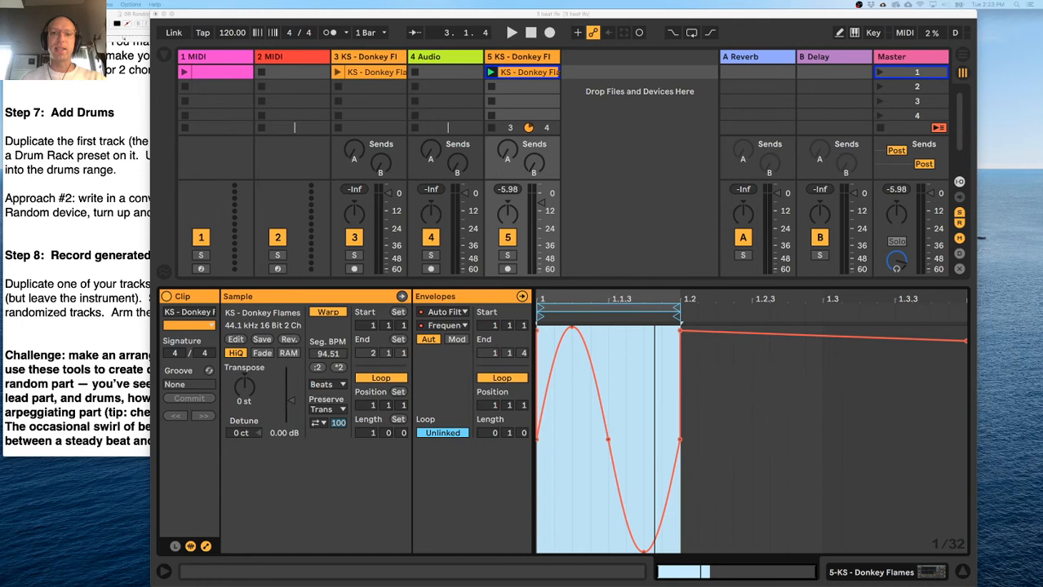
Load RackAttack as track 6 and, with track 5's clip stopped, create an empty MIDI clip in its first slot.
key("super+Tab")
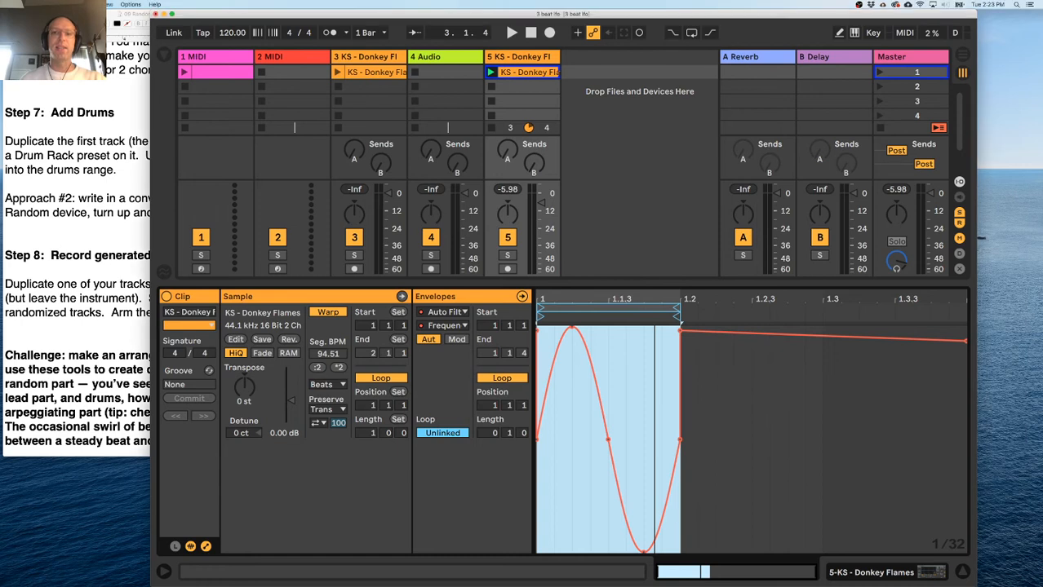
key("space")
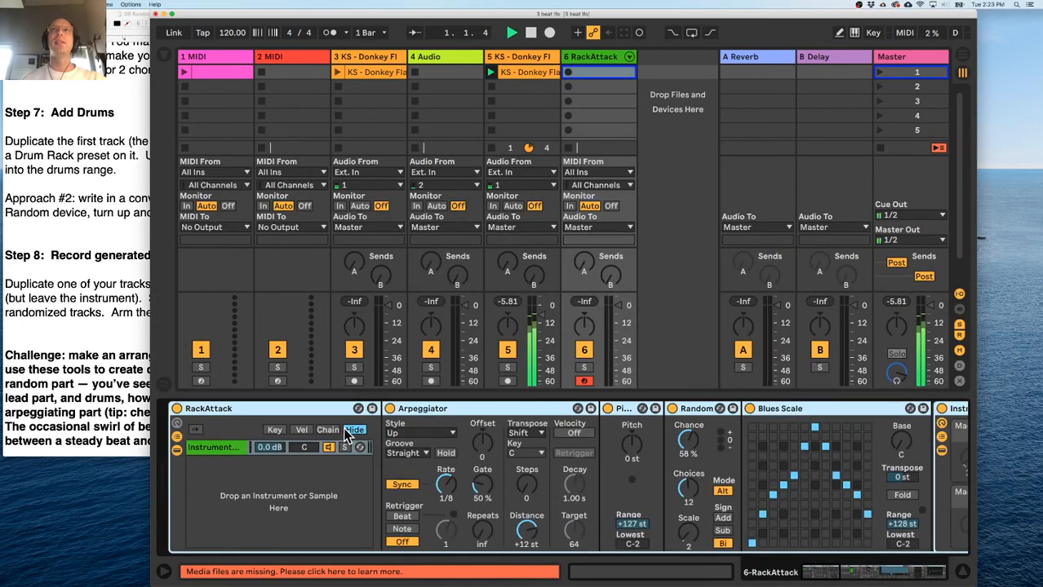
left_click(491, 148)
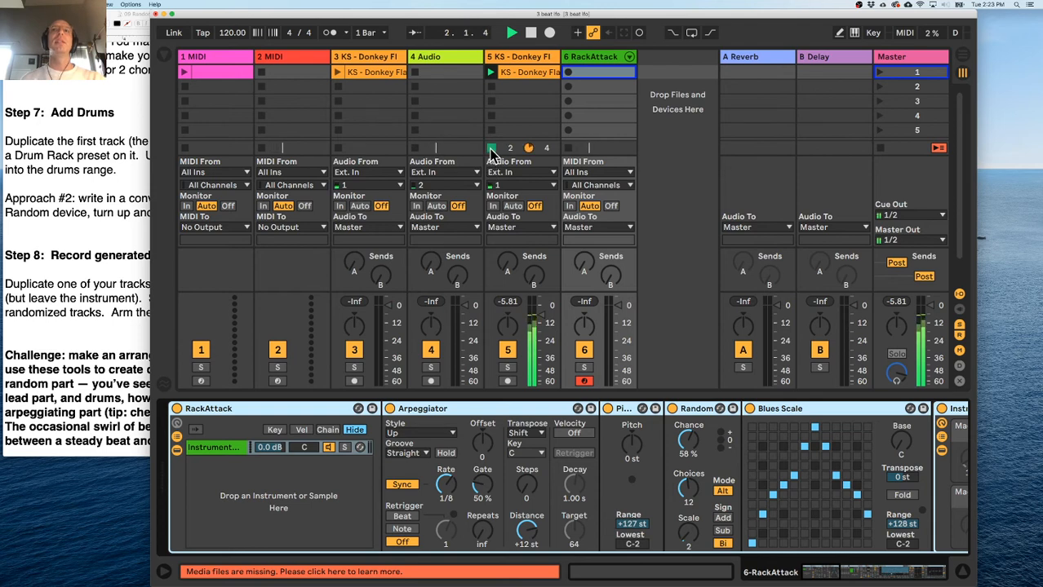
double_click(584, 72)
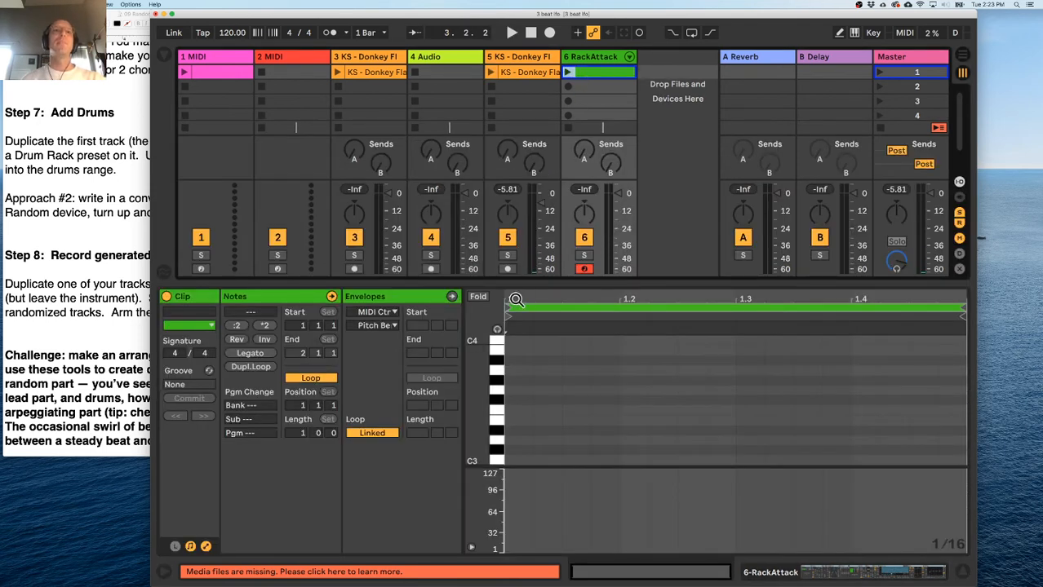
Look through the RackAttack track's device chain and check which media file is missing.
double_click(591, 57)
scroll(765, 477, "right", 8)
scroll(770, 481, "right", 20)
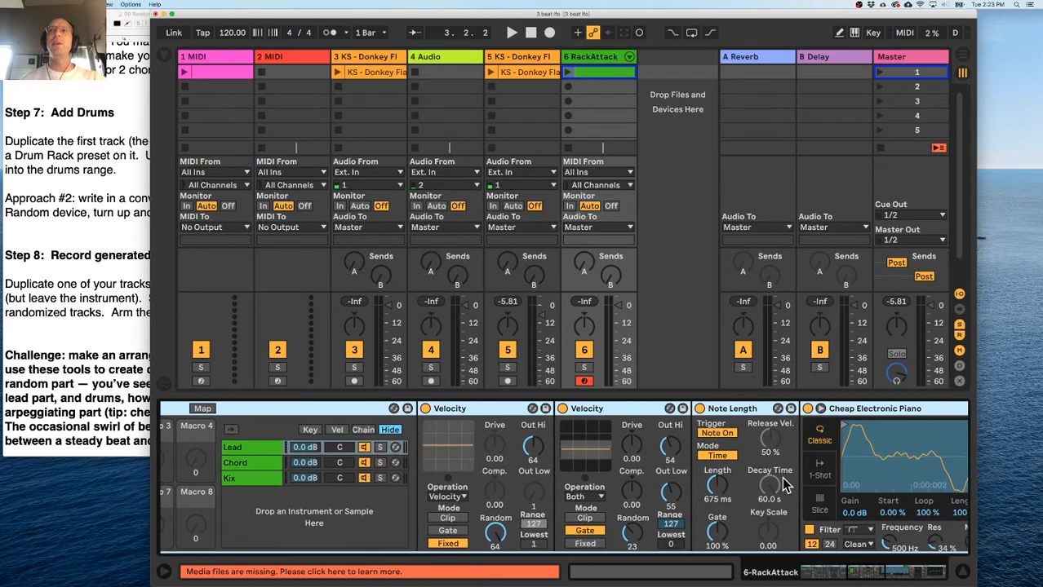
scroll(779, 481, "right", 5)
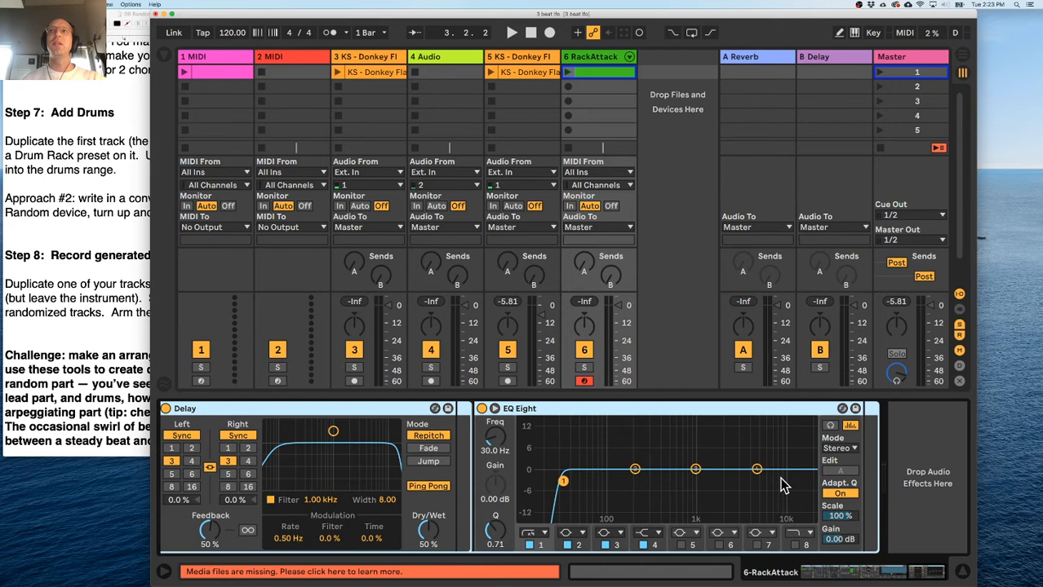
scroll(779, 481, "left", 20)
scroll(331, 556, "left", 1)
left_click(300, 572)
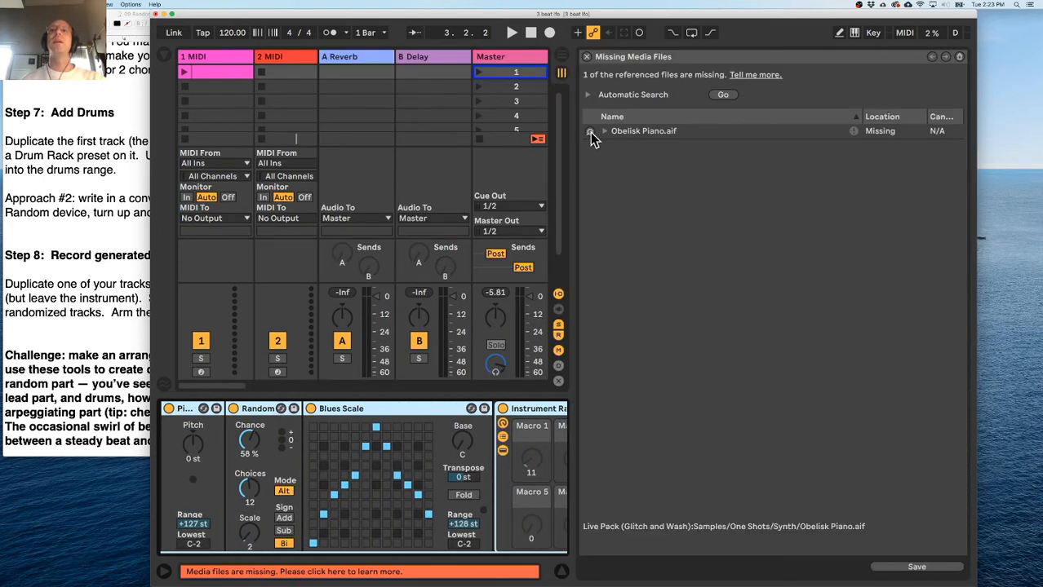
left_click(587, 57)
Play the RackAttack clip with an F#3 note held for the full bar and lower the track volume to -7.0 dB.
left_click(570, 72)
double_click(589, 72)
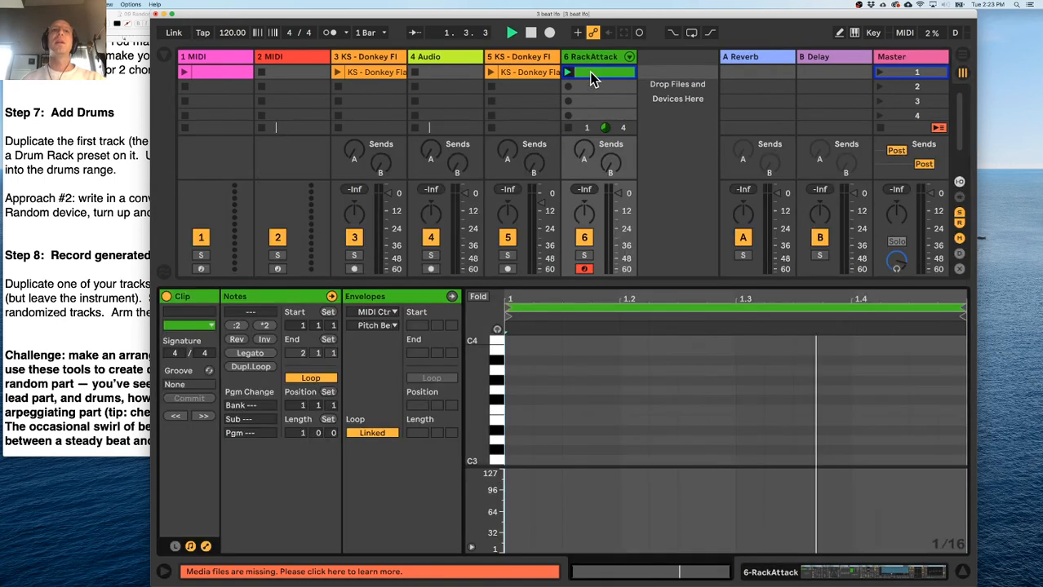
double_click(516, 403)
left_click_drag(537, 401, 964, 406)
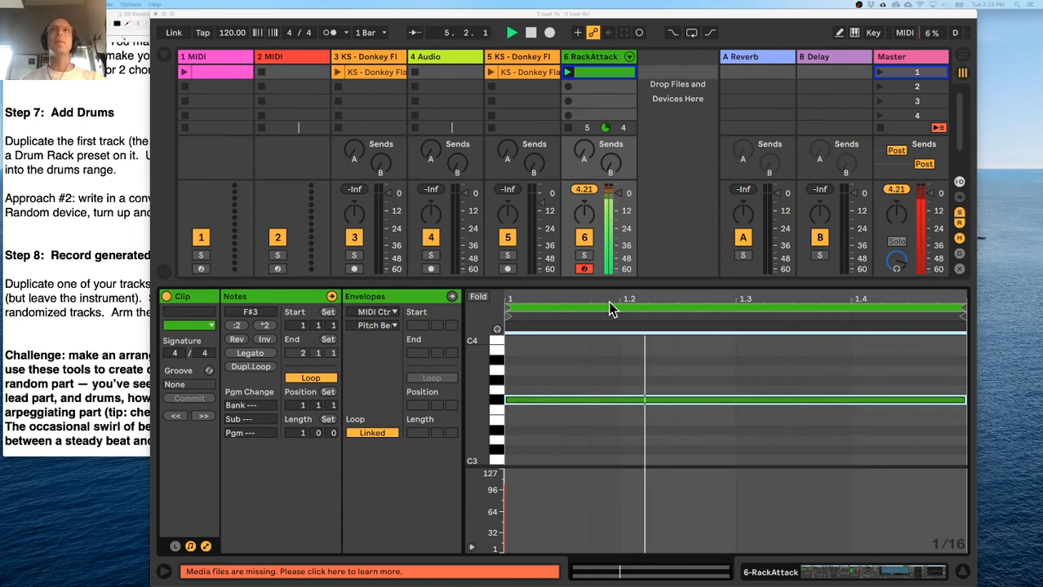
left_click_drag(617, 194, 618, 204)
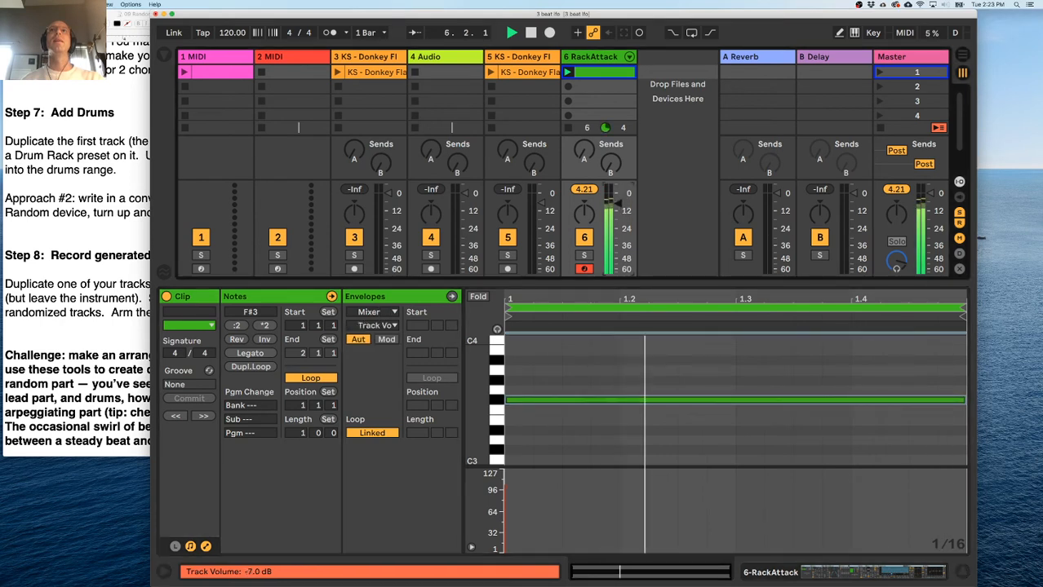
Examine RackAttack's Instrument Rack during playback, comparing the devices in the Lead and Chord chains.
left_click(593, 59)
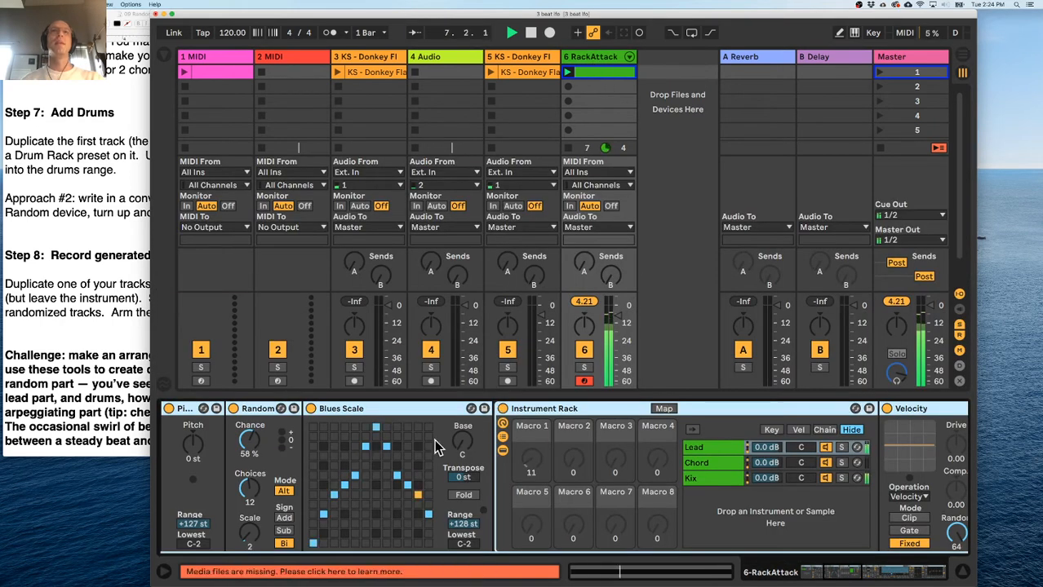
scroll(433, 438, "left", 5)
scroll(453, 434, "right", 7)
scroll(448, 436, "right", 4)
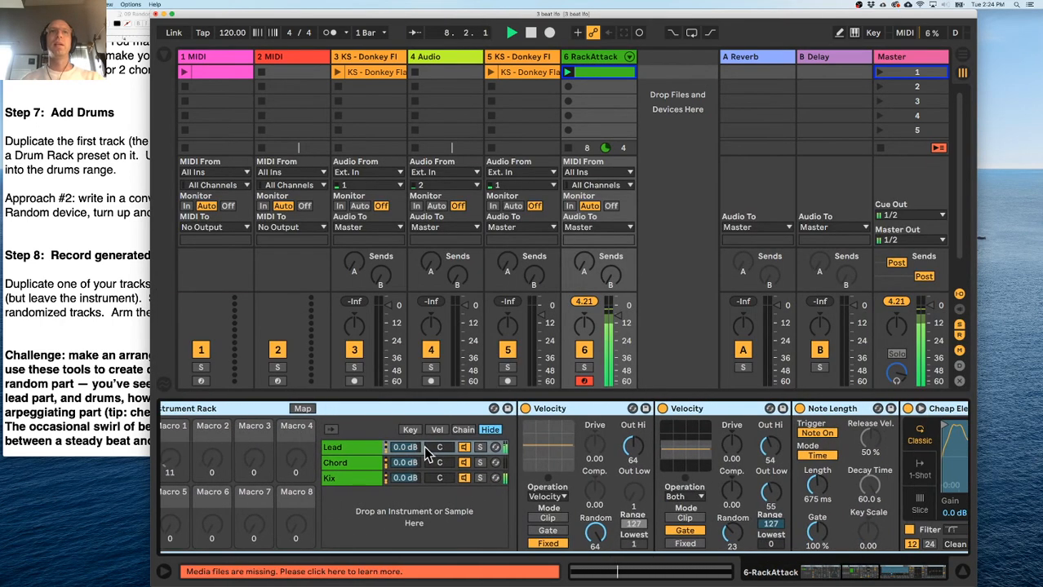
left_click(361, 464)
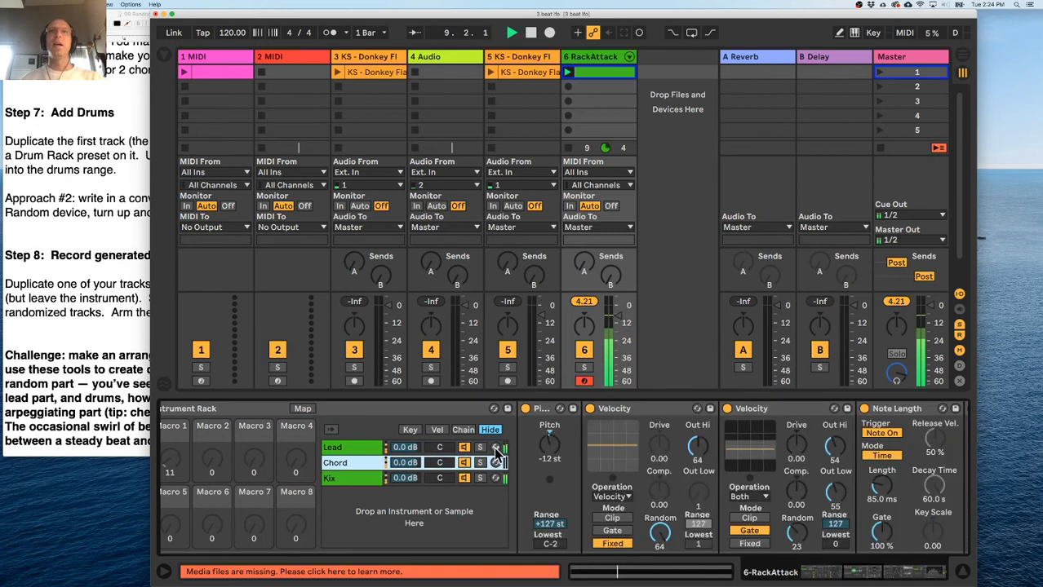
left_click(356, 447)
scroll(517, 467, "right", 4)
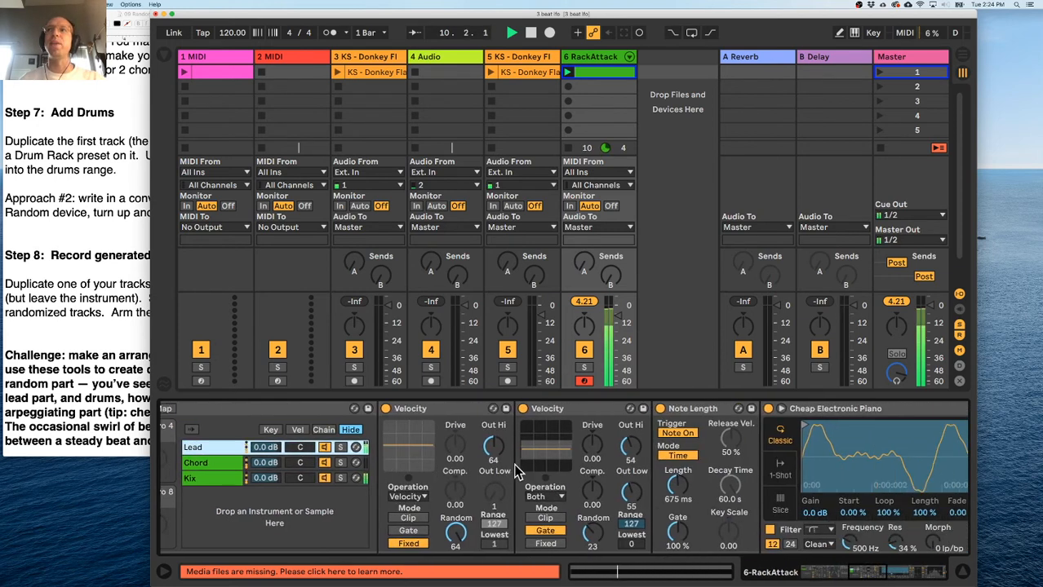
scroll(512, 465, "left", 3)
left_click(305, 465)
scroll(526, 467, "right", 10)
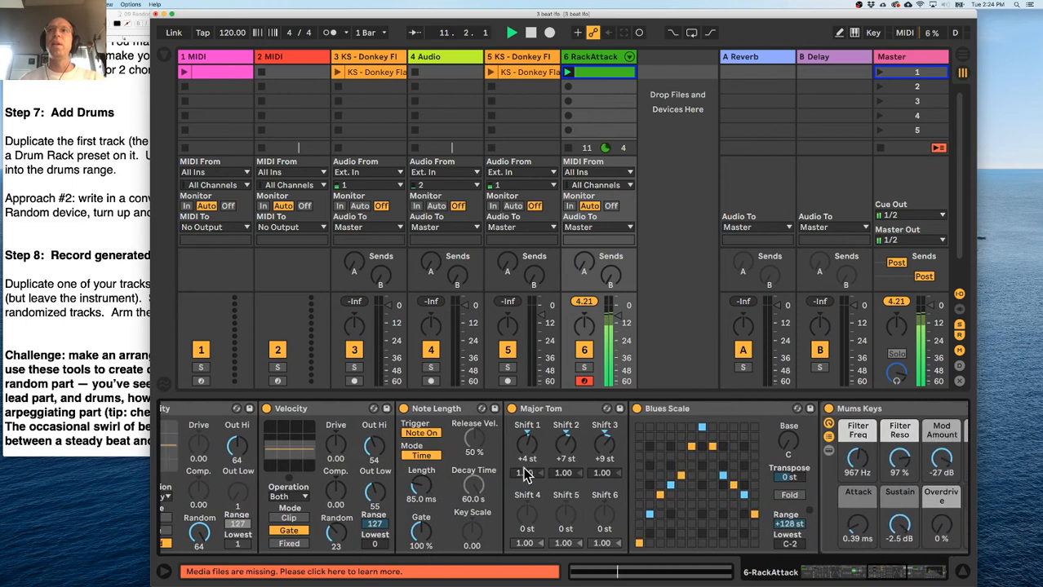
scroll(523, 466, "left", 2)
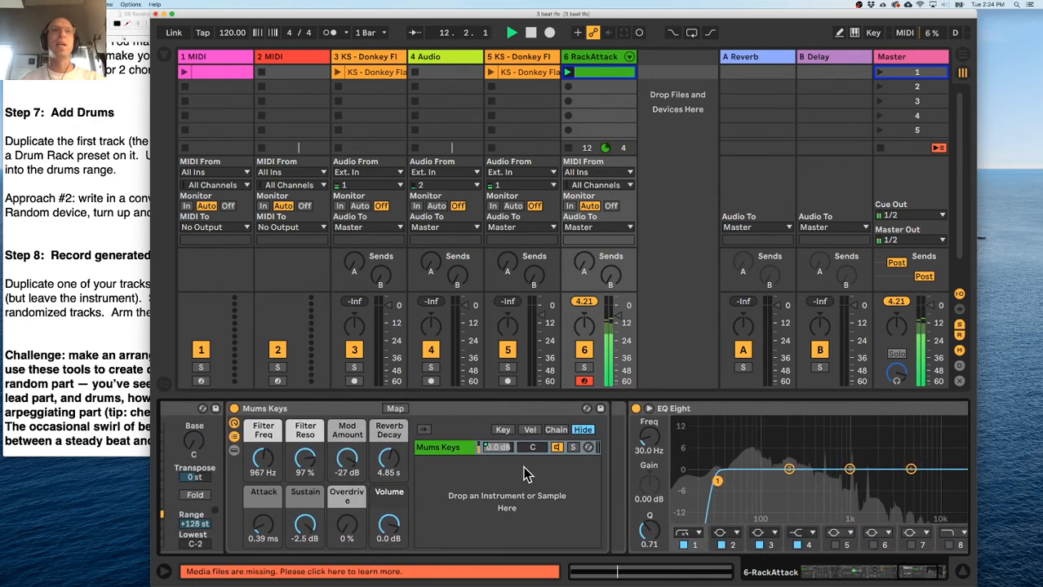
Solo the Mums Keys chain inside the Chord chain and check the missing media file list again.
left_click(575, 448)
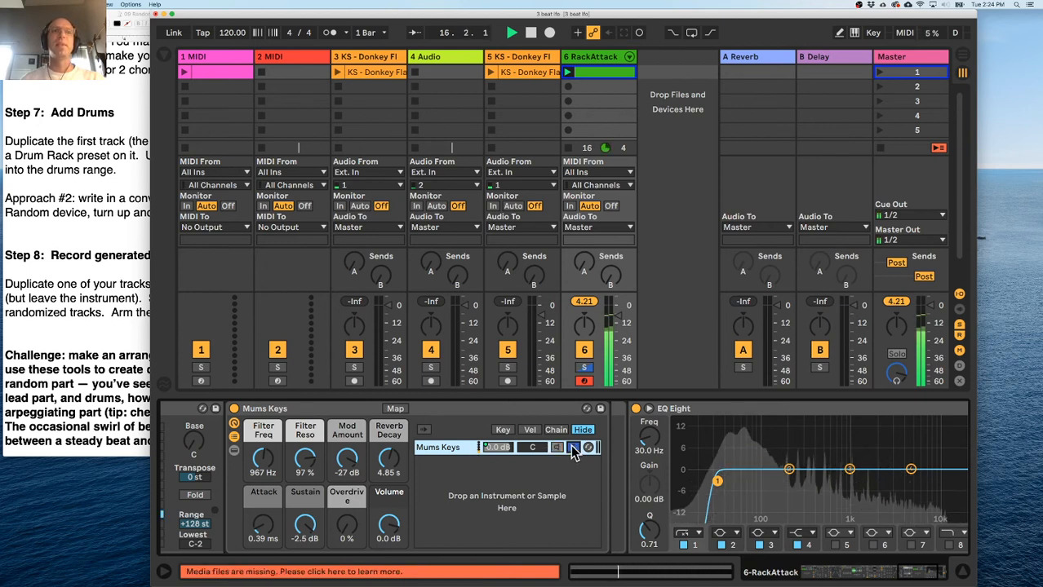
left_click(279, 575)
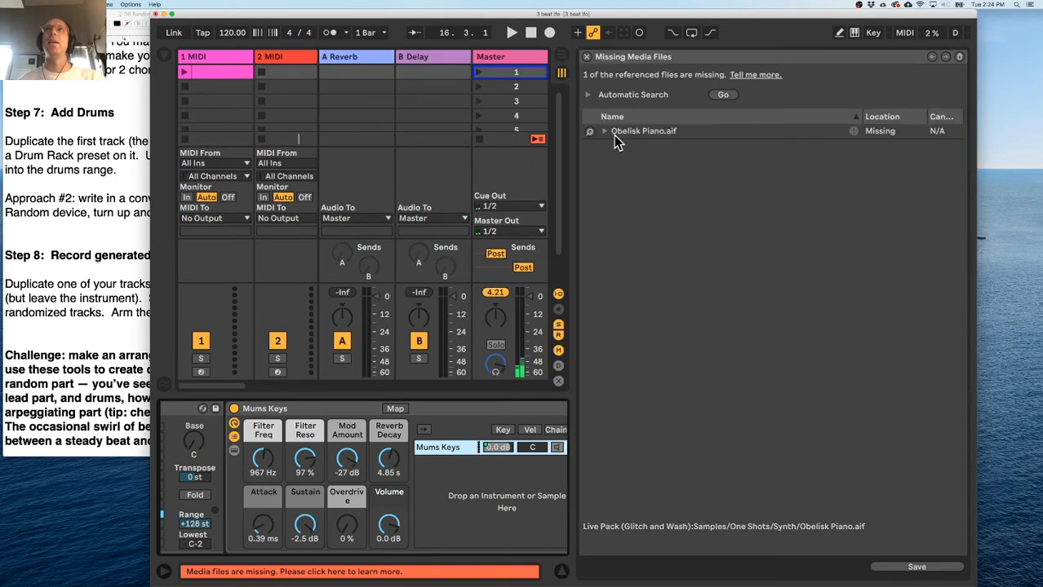
left_click(585, 56)
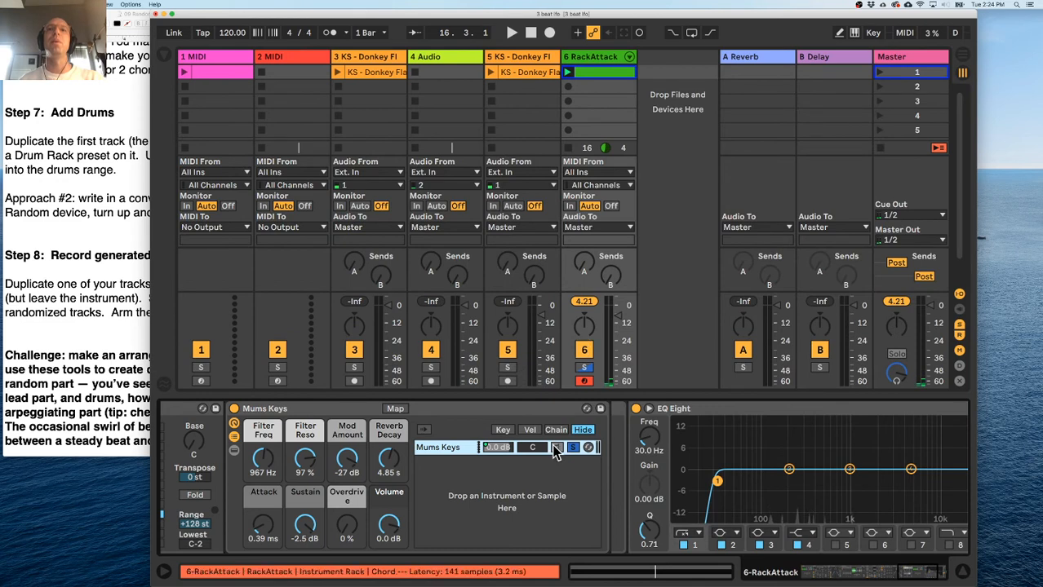
Unsolo Mums Keys, start playback, and deactivate the Lead and Kix chains so only the Chord chain sounds.
scroll(447, 471, "left", 10)
key("space")
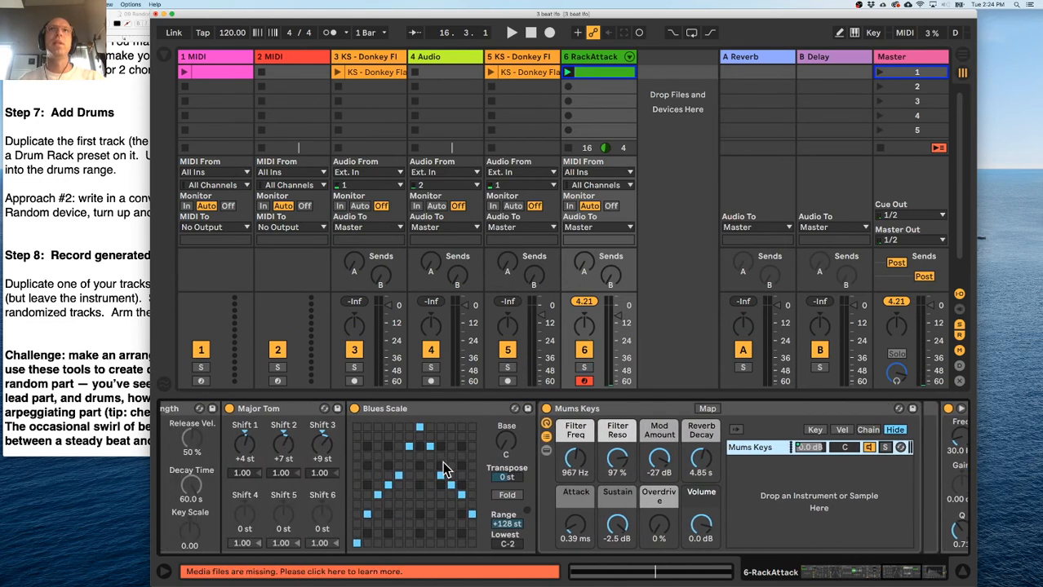
scroll(442, 472, "left", 10)
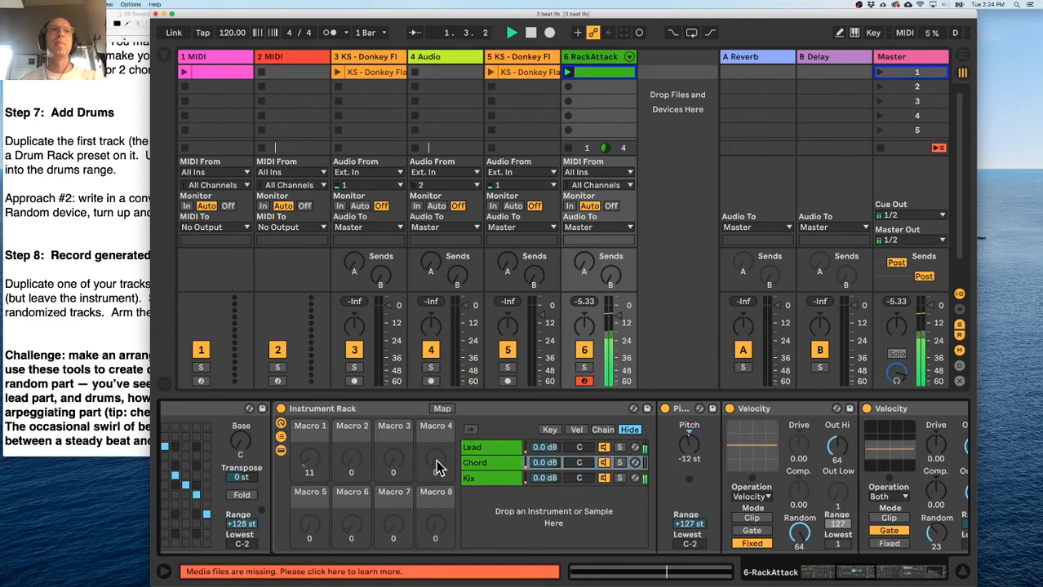
left_click(606, 482)
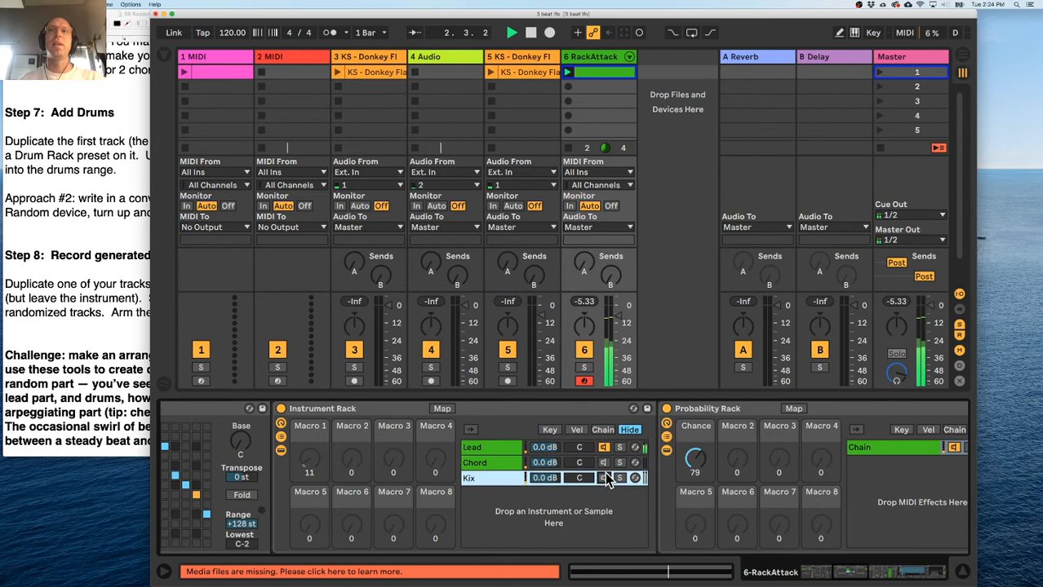
left_click(488, 463)
left_click(487, 448)
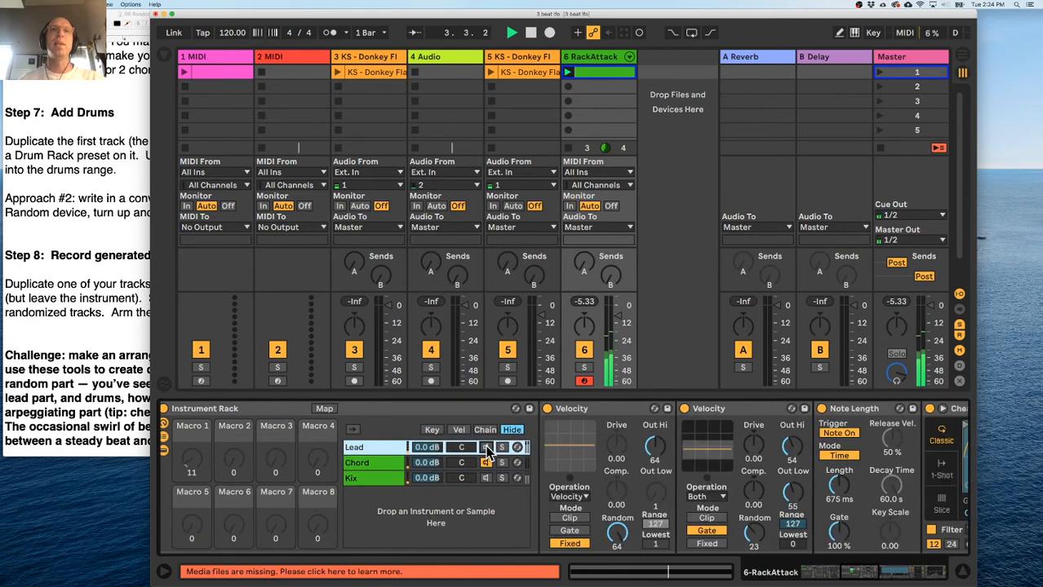
left_click(395, 464)
Swap the Chord chain's Mums Keys for a Piano & Keys rack preset, auditioning Dance Dot Org and settling on Glass Piano.
scroll(501, 462, "right", 10)
left_click(555, 406)
key("q")
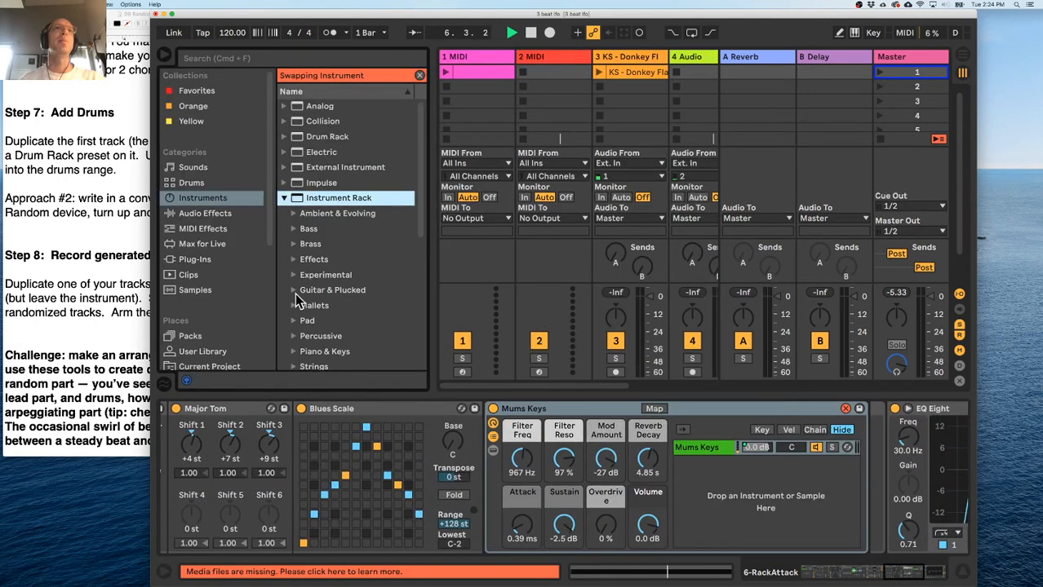
scroll(295, 289, "down", 3)
left_click(294, 250)
left_click(330, 310)
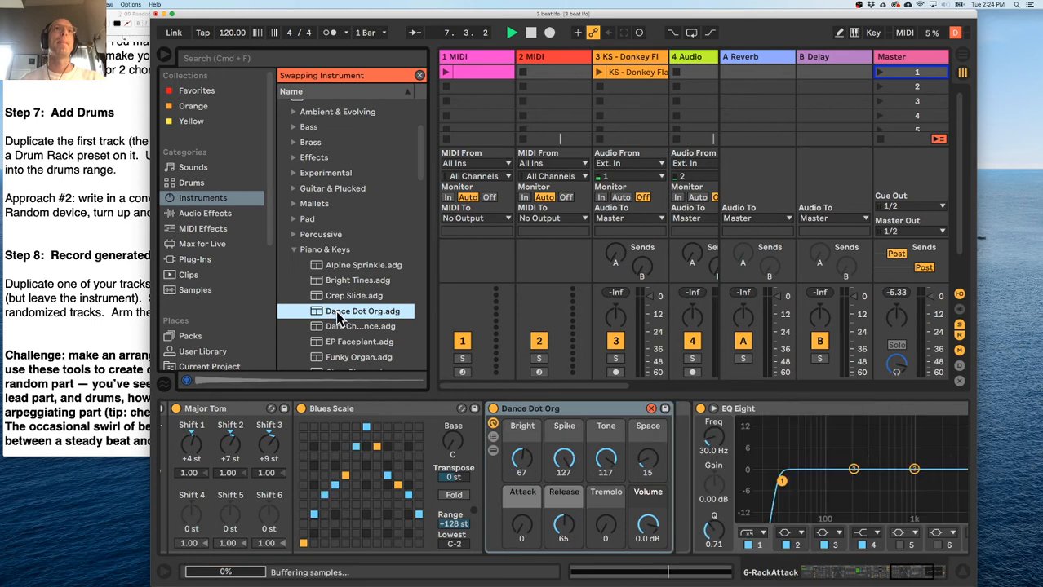
scroll(351, 346, "down", 4)
left_click(347, 256)
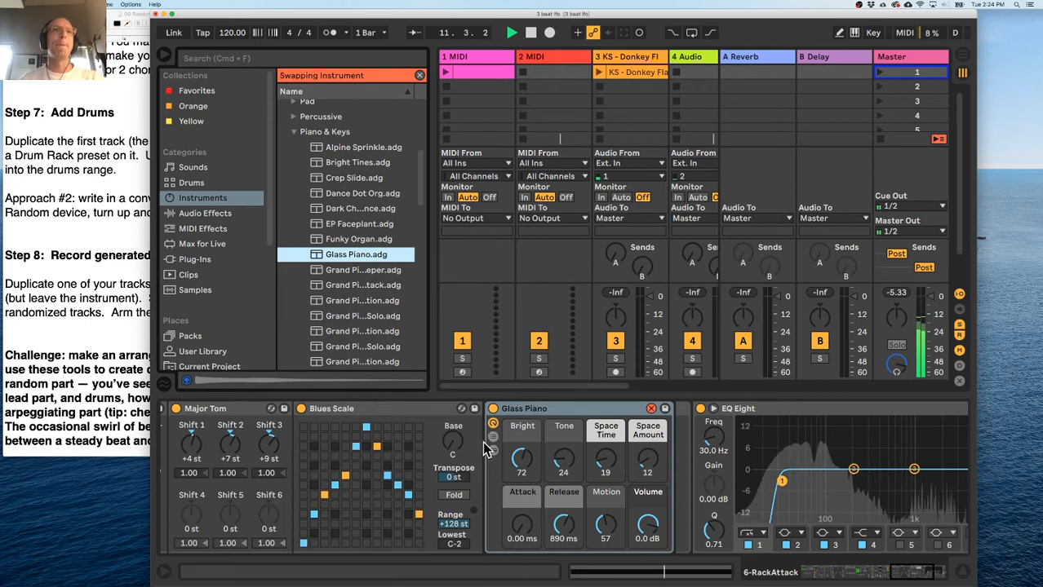
End the instrument swap and reactivate the Lead and Kix chains in the Instrument Rack.
scroll(448, 440, "left", 3)
scroll(440, 440, "left", 5)
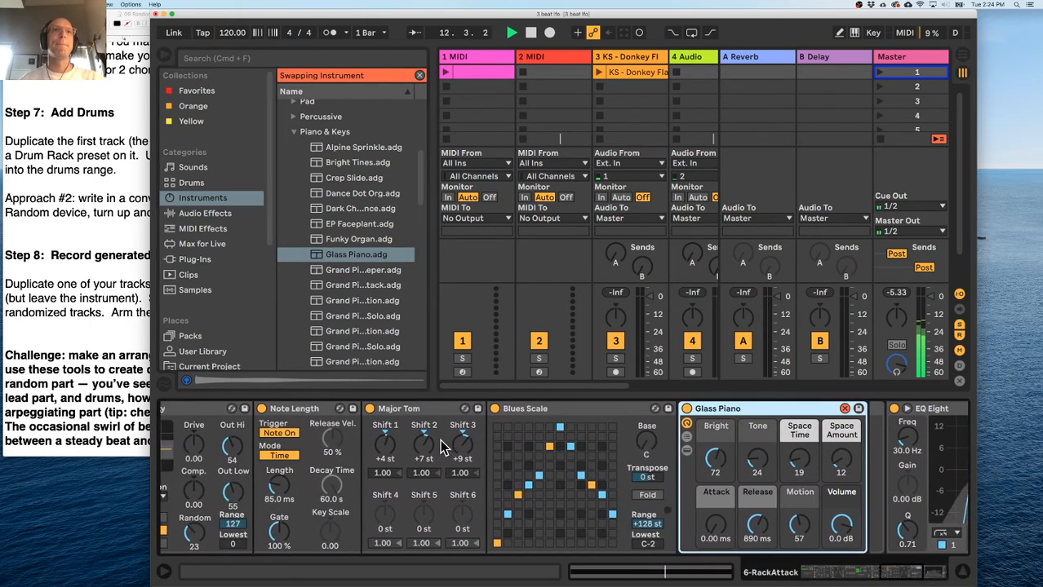
scroll(599, 310, "right", 6)
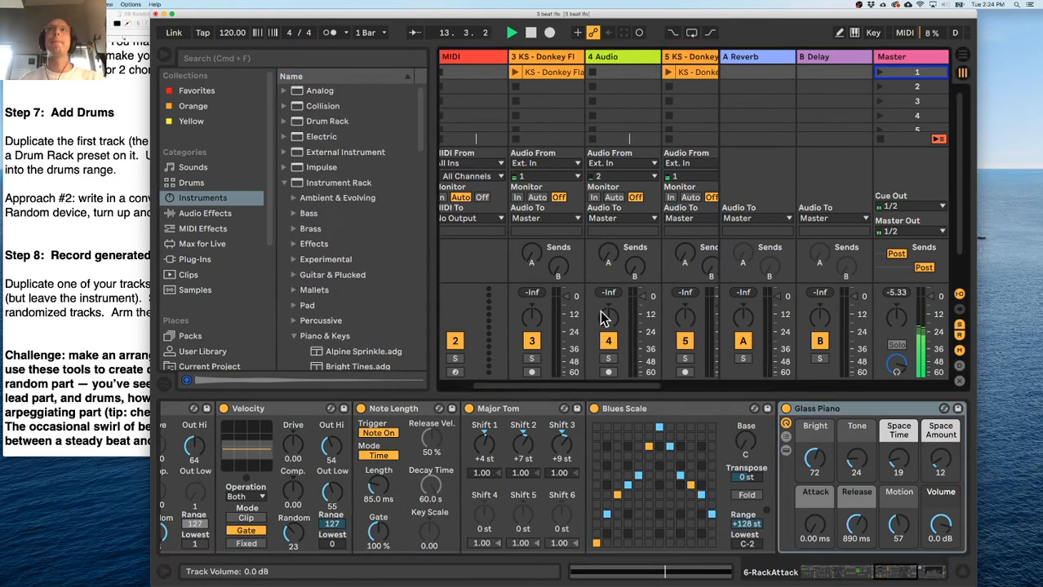
scroll(516, 508, "left", 10)
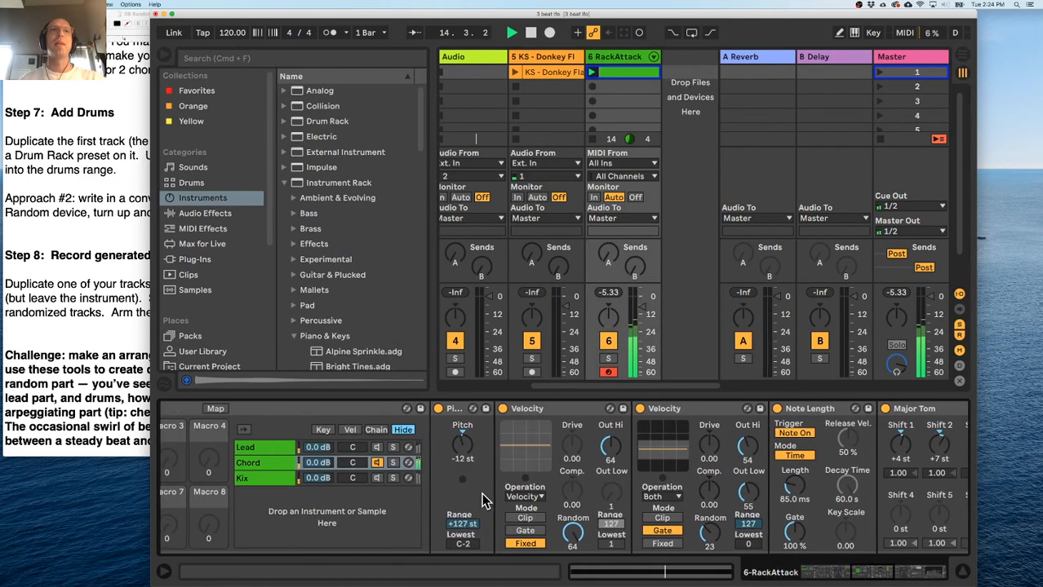
left_click(382, 448)
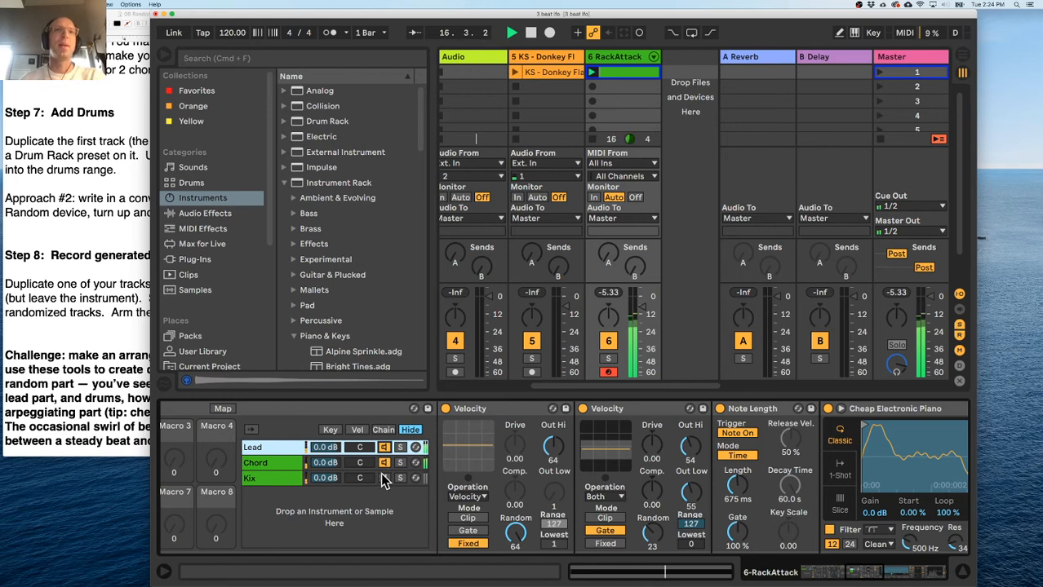
left_click(385, 477)
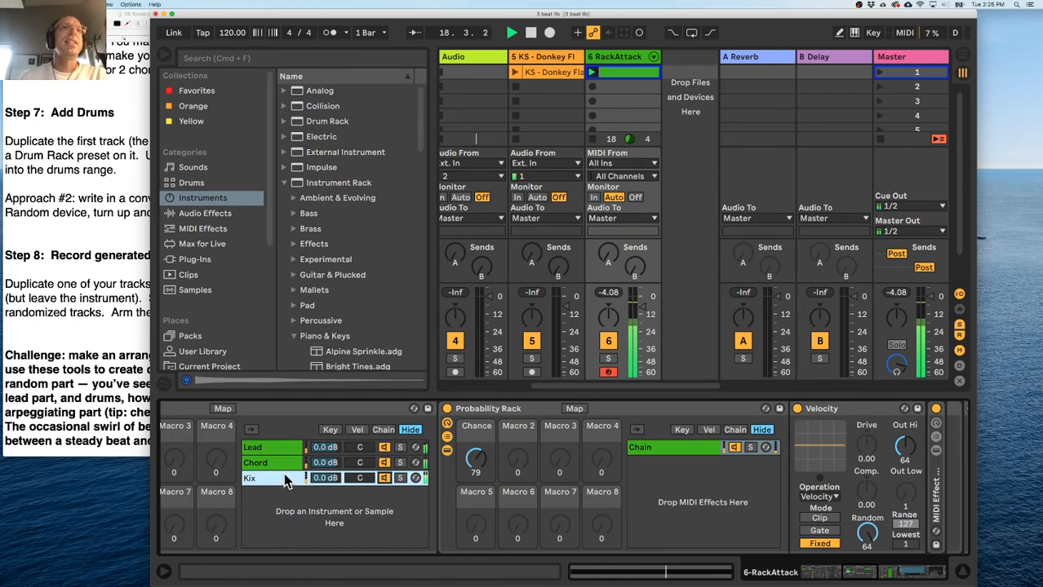
Examine the Arpeggiator, Pitch, Random and Blues Scale devices ahead of the Instrument Rack during playback.
scroll(283, 476, "left", 10)
scroll(284, 472, "left", 15)
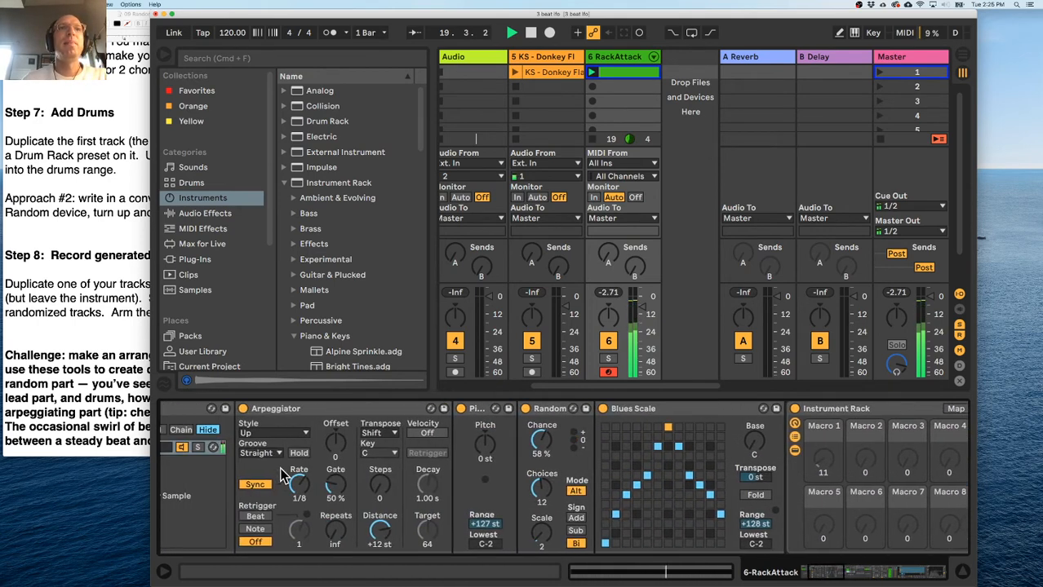
scroll(300, 469, "right", 8)
scroll(294, 475, "left", 8)
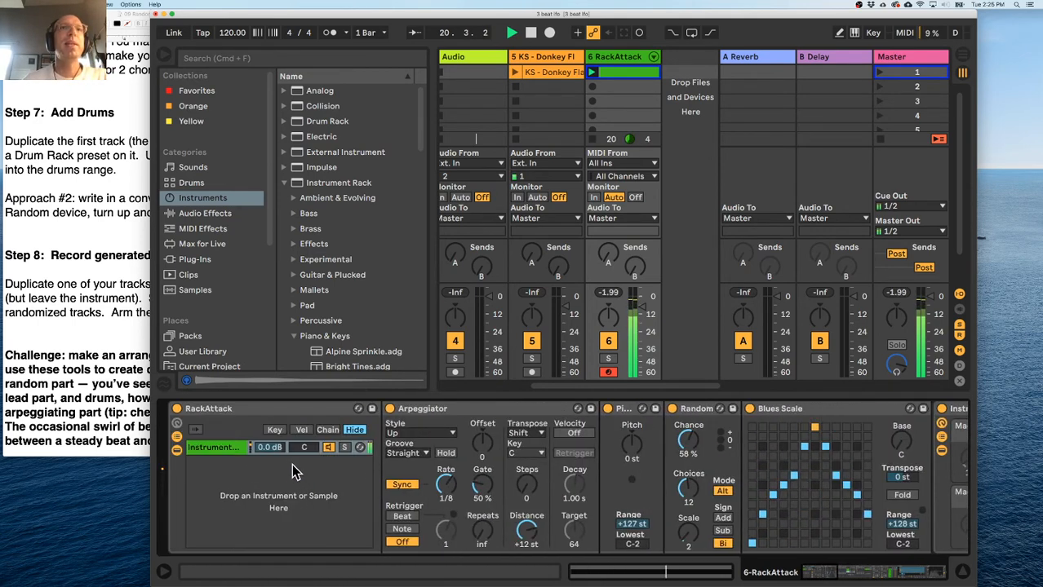
left_click(456, 412)
scroll(464, 417, "right", 5)
scroll(464, 417, "right", 6)
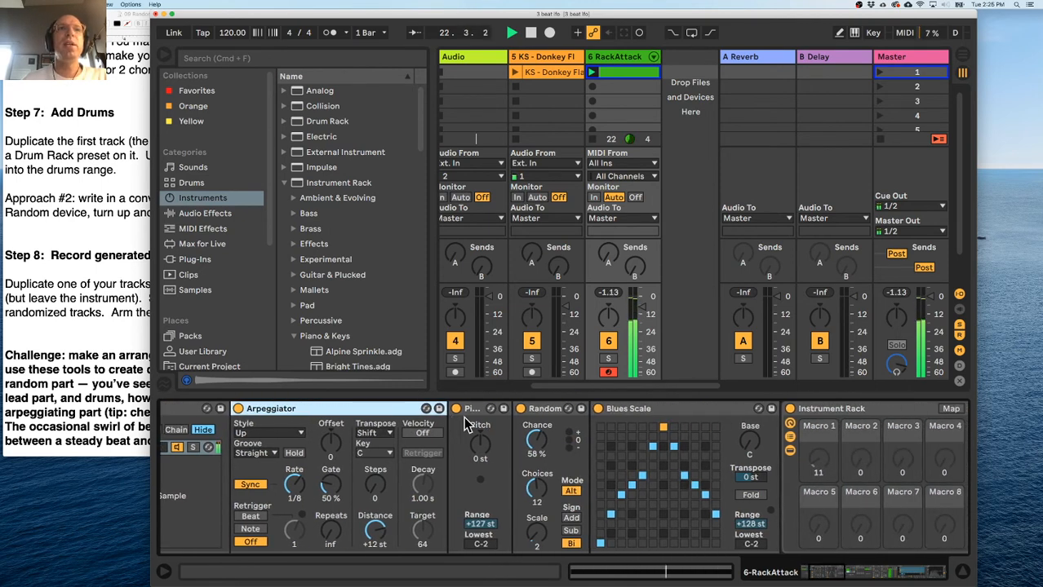
scroll(463, 418, "right", 1)
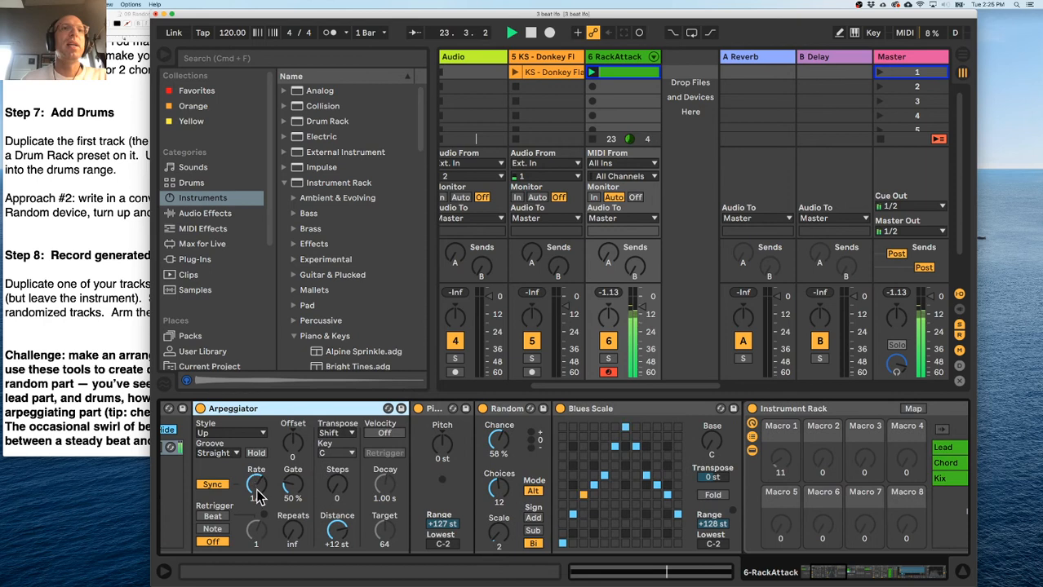
scroll(257, 493, "left", 3)
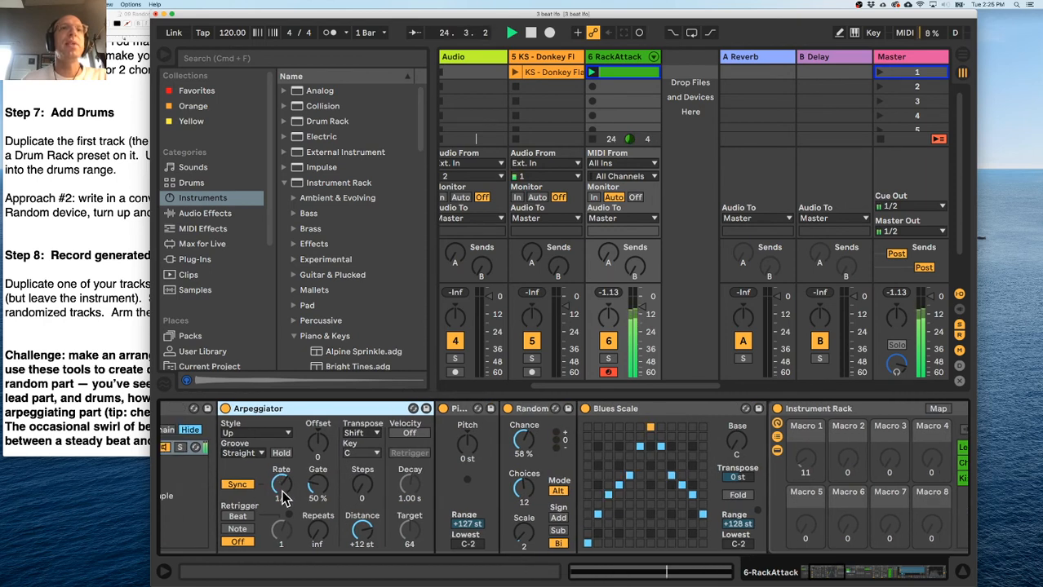
scroll(452, 484, "right", 15)
scroll(452, 482, "left", 20)
Stop playback, open the RackAttack clip and duplicate its one-bar F#3 loop twice to make four bars.
key("space")
scroll(640, 106, "left", 3)
left_click(640, 57)
double_click(655, 73)
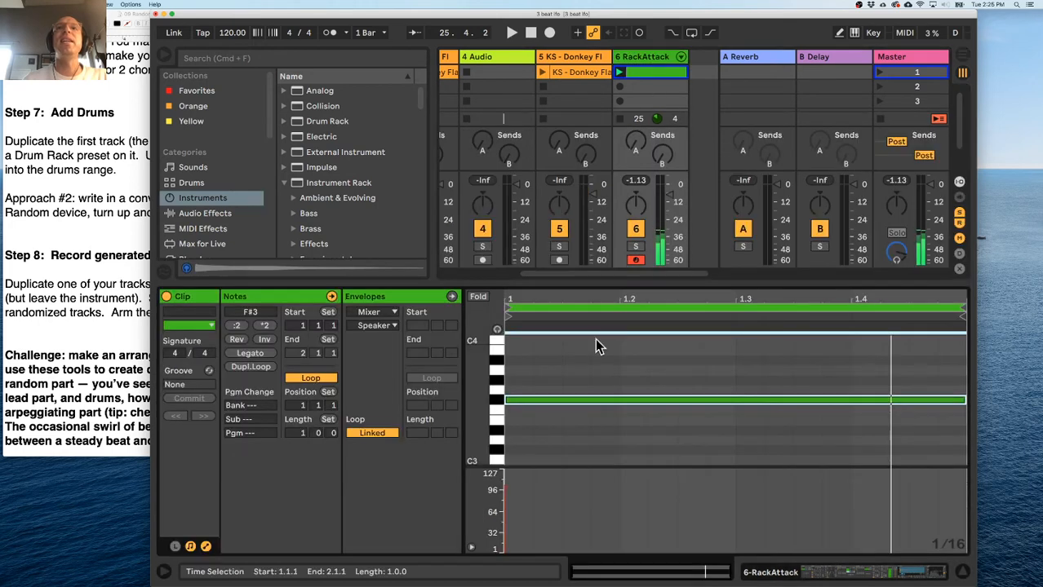
left_click(579, 400)
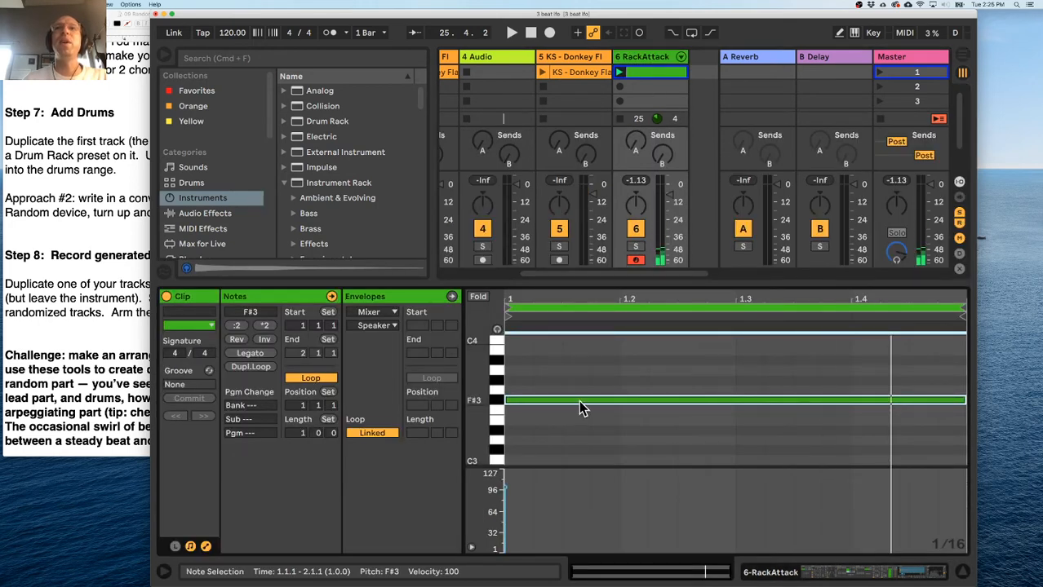
left_click(250, 366)
left_click(251, 366)
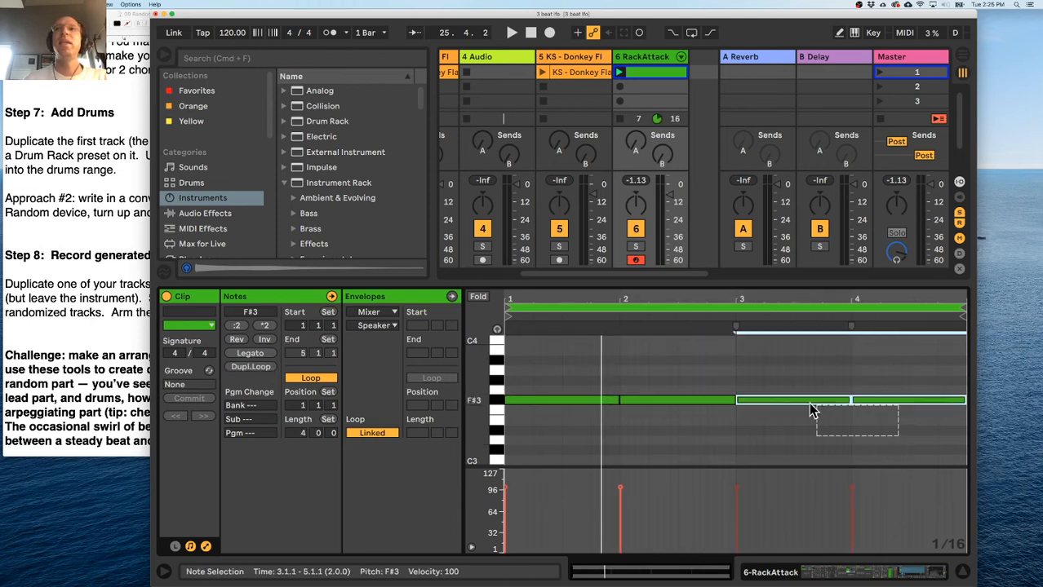
Extend the first F#3 note across all four bars so the clip holds one continuous note.
left_click(620, 414)
left_click_drag(615, 399, 920, 416)
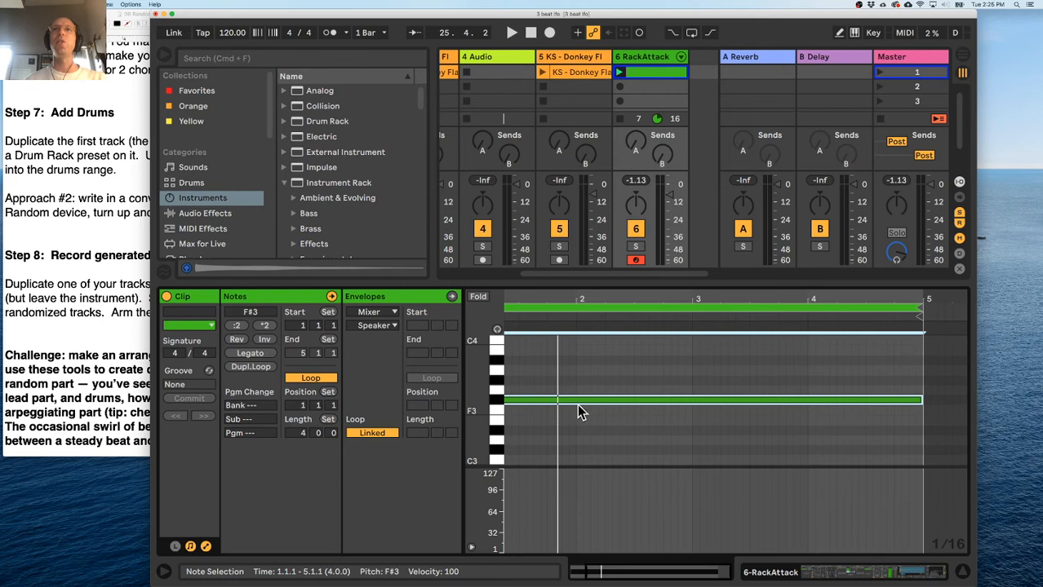
scroll(583, 414, "left", 1)
scroll(640, 196, "left", 1)
Return to RackAttack's device chain and review the devices from the Arpeggiator through to the Lead chain.
double_click(671, 59)
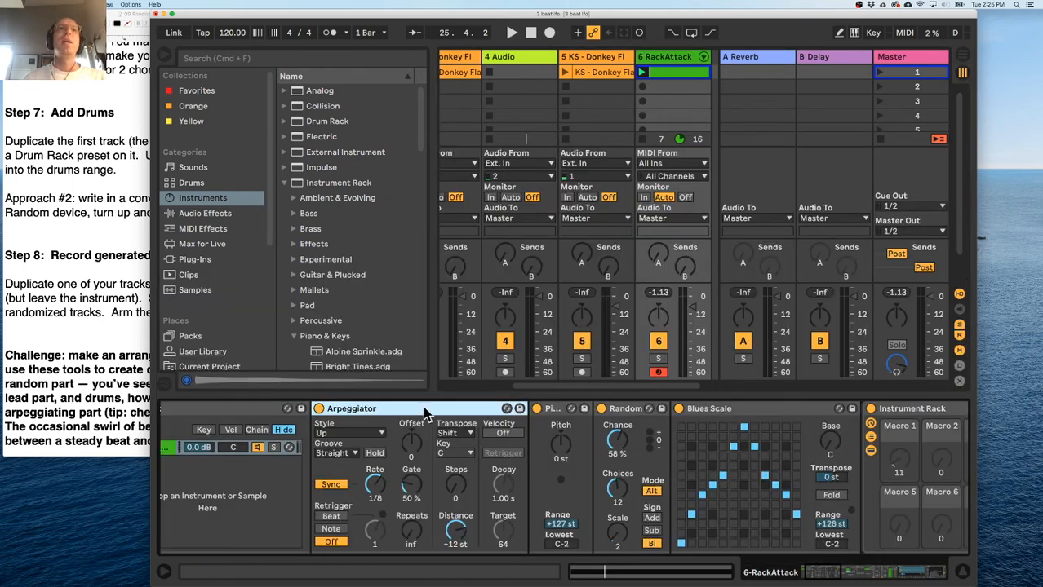
scroll(373, 489, "right", 5)
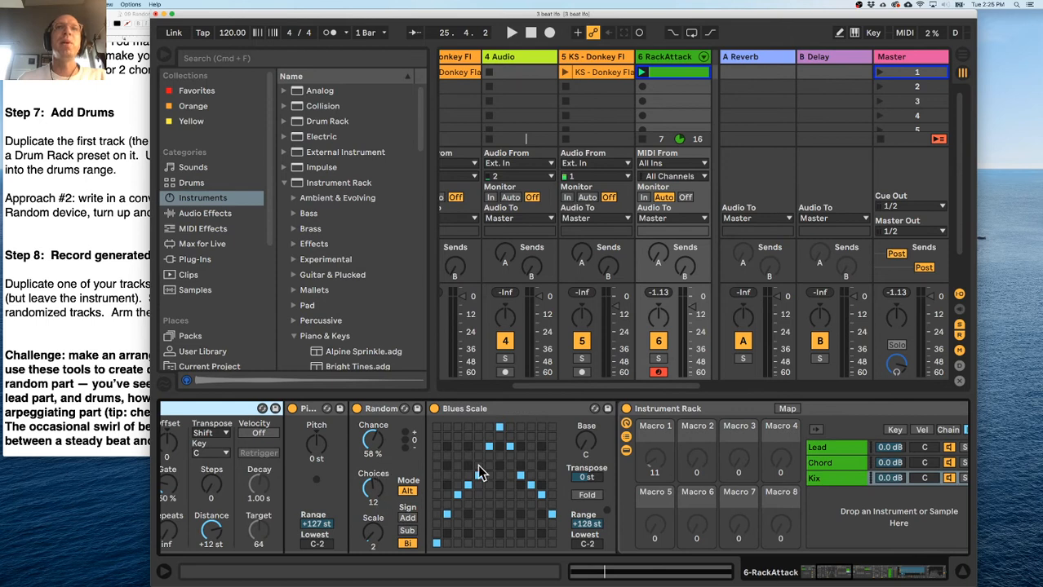
scroll(477, 465, "right", 3)
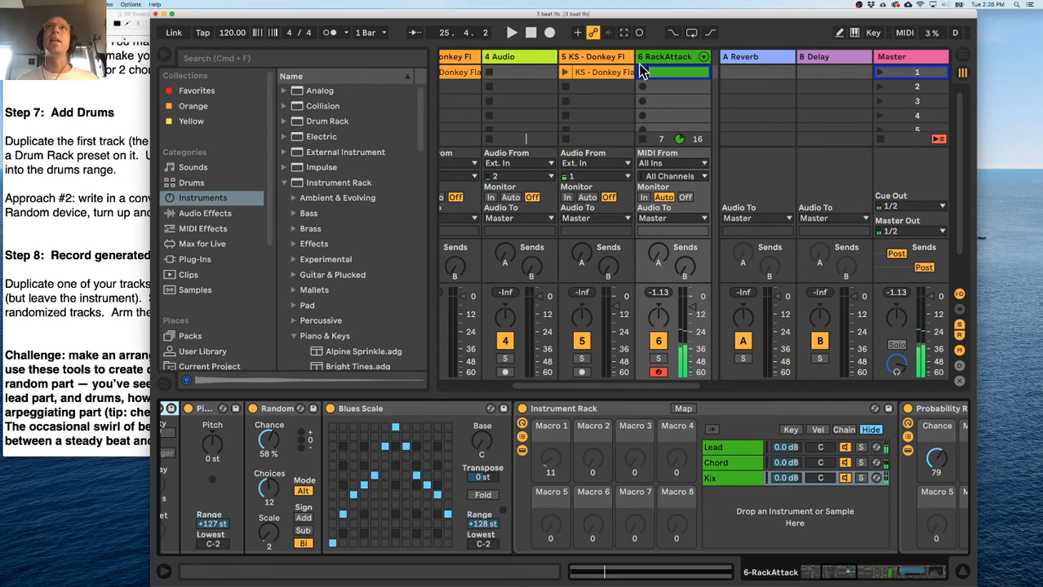
scroll(658, 449, "right", 5)
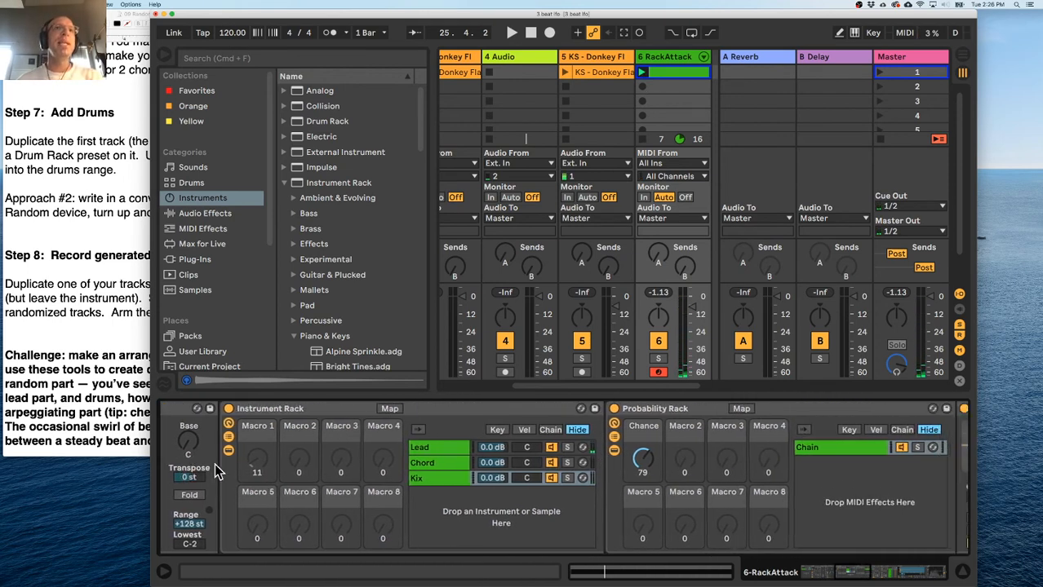
scroll(215, 463, "right", 3)
left_click(369, 447)
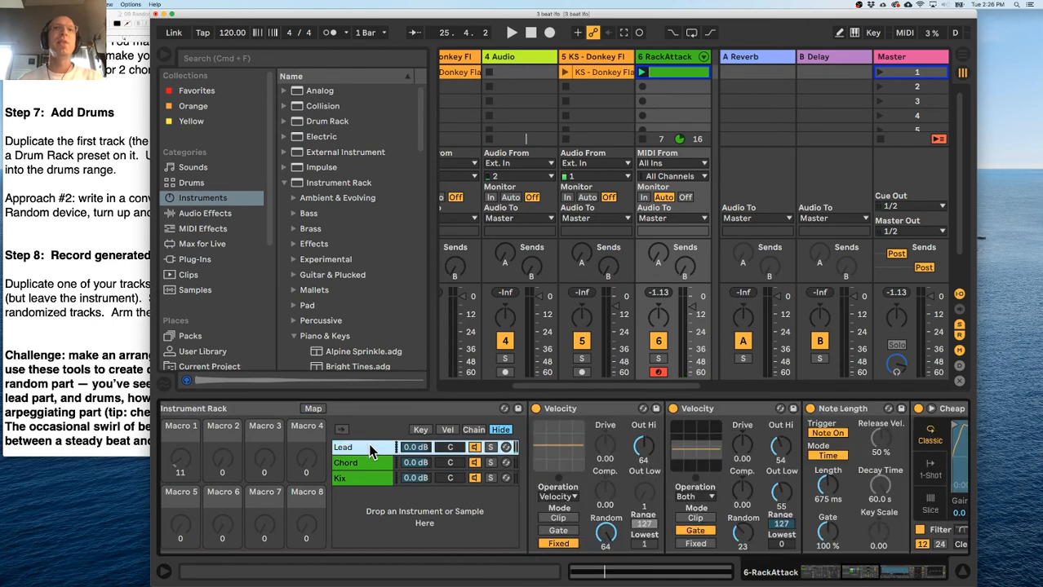
scroll(399, 450, "right", 3)
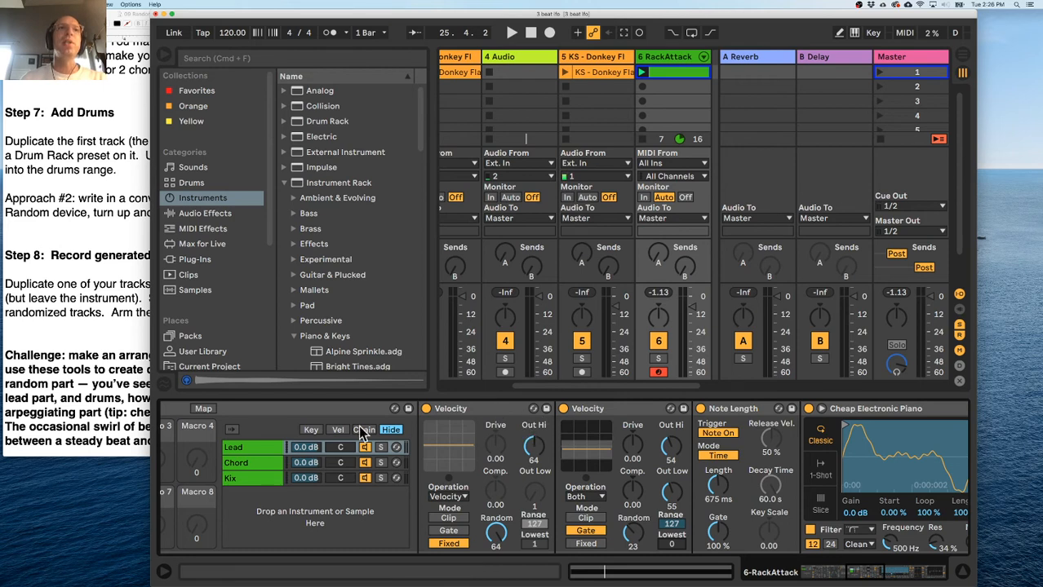
Deactivate the Chord and Kix chains and start playback to hear the Lead chain alone.
left_click(258, 449)
left_click(364, 462)
left_click(363, 479)
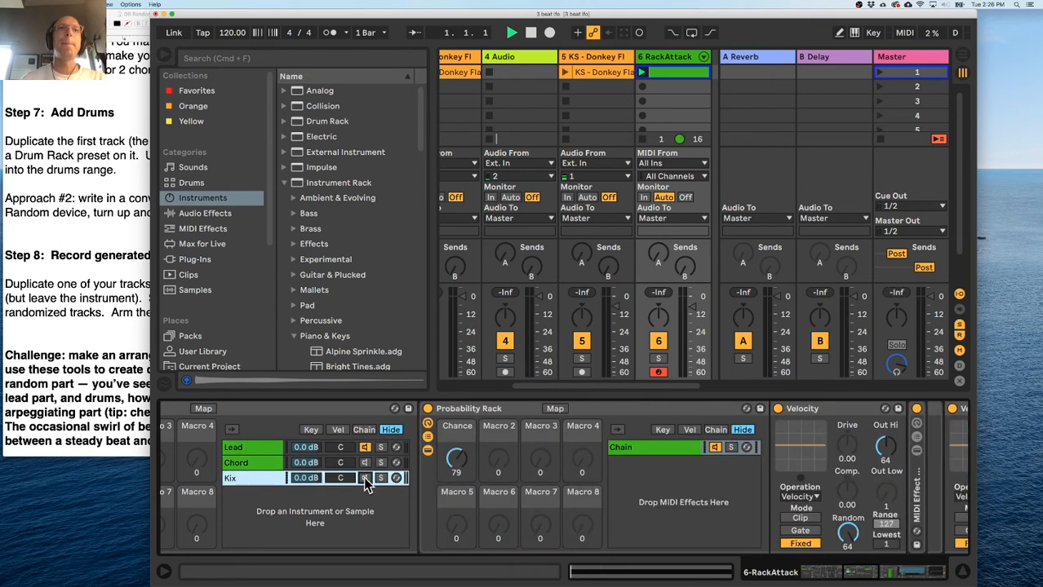
key("space")
Examine the Lead chain's devices during playback, from Velocity and Note Length through Cheap Electronic Piano, Delay and EQ Eight.
left_click(262, 451)
scroll(545, 445, "right", 5)
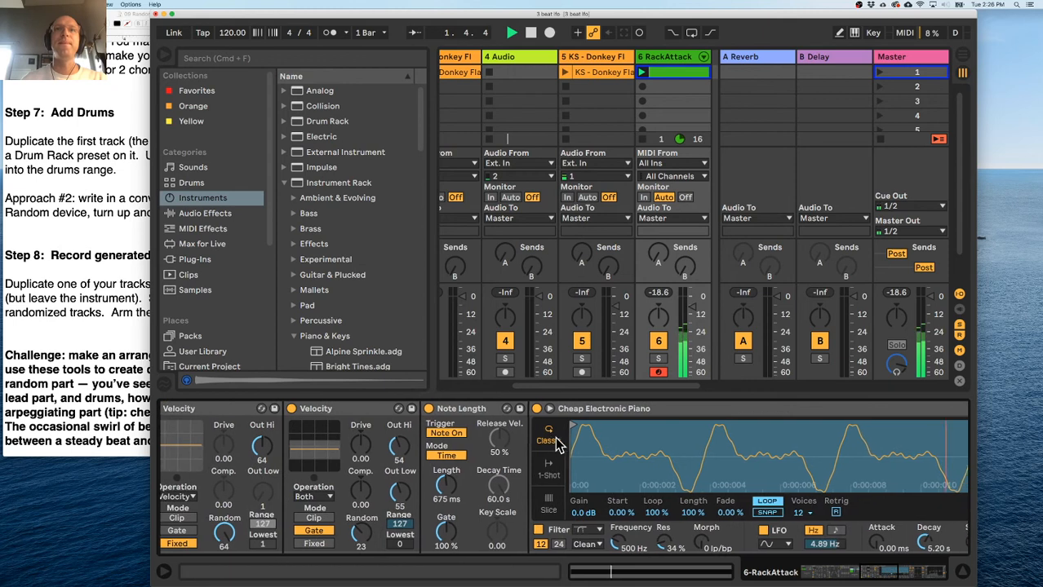
scroll(447, 486, "right", 5)
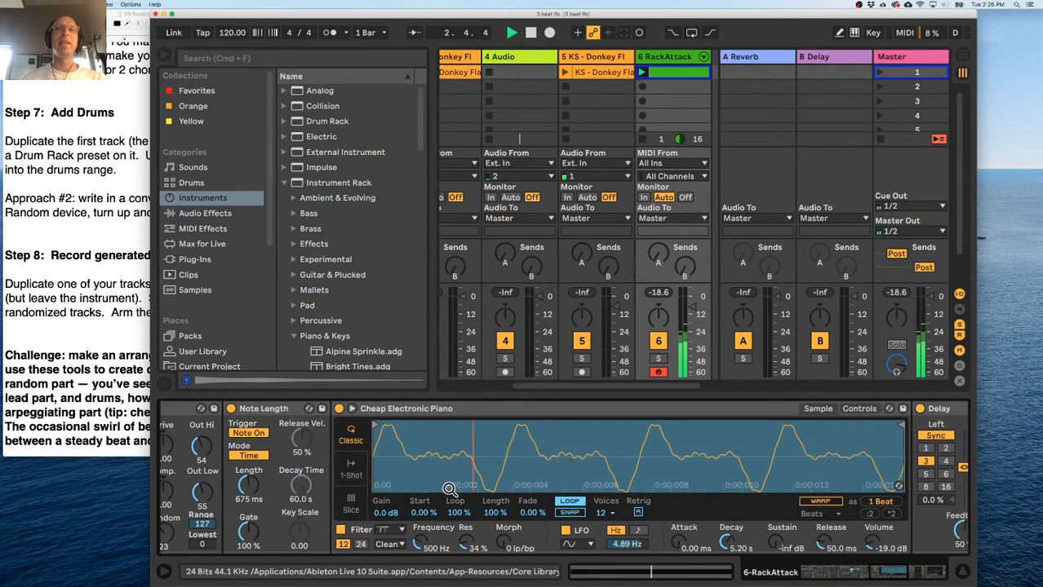
scroll(450, 485, "right", 10)
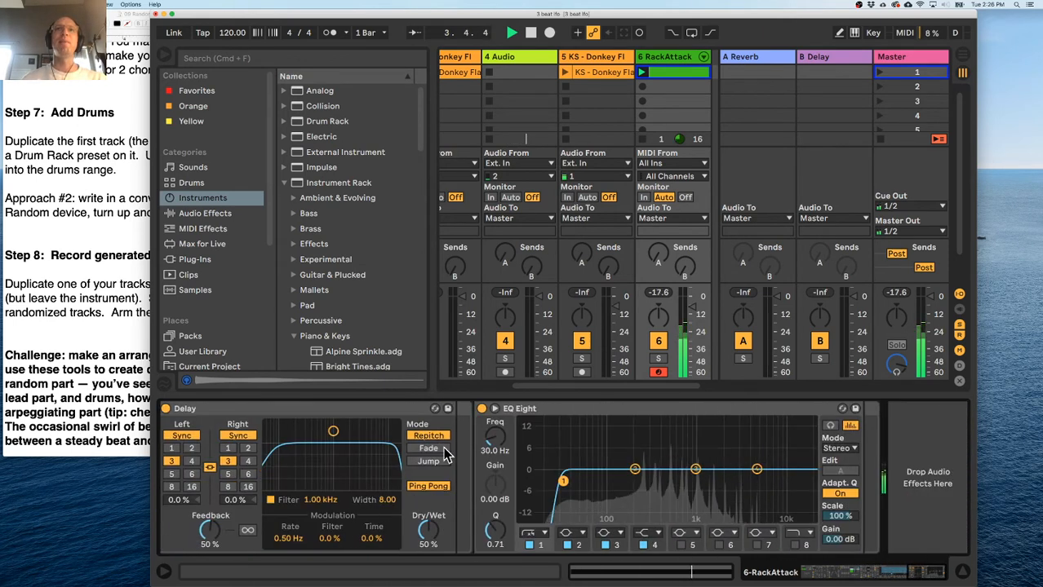
scroll(440, 448, "left", 9)
scroll(421, 452, "left", 10)
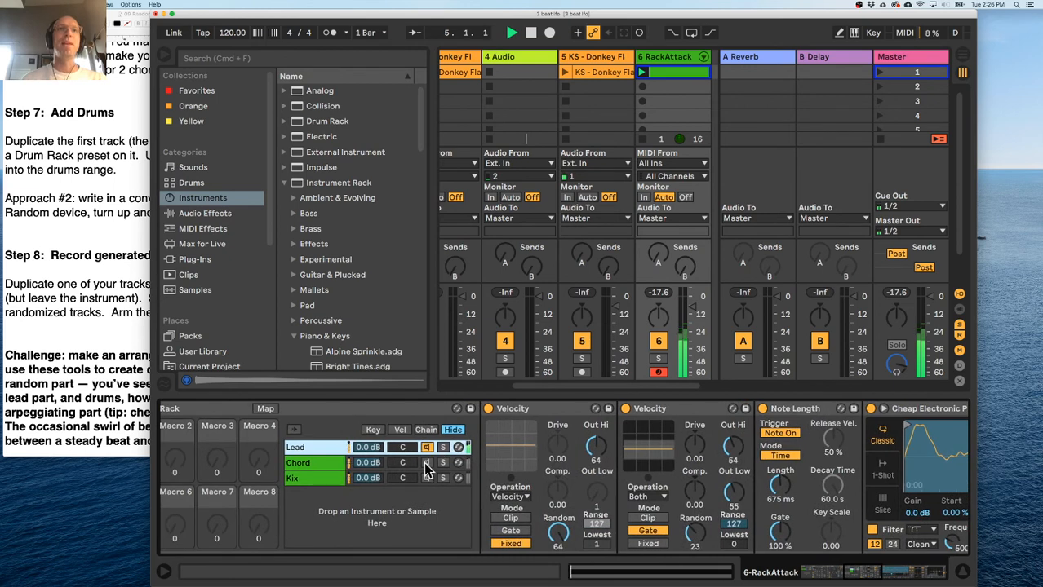
Reactivate the Chord chain and inspect its Pitch, Velocity, Note Length, Major Tom and Blues Scale devices.
left_click(425, 465)
scroll(449, 462, "right", 3)
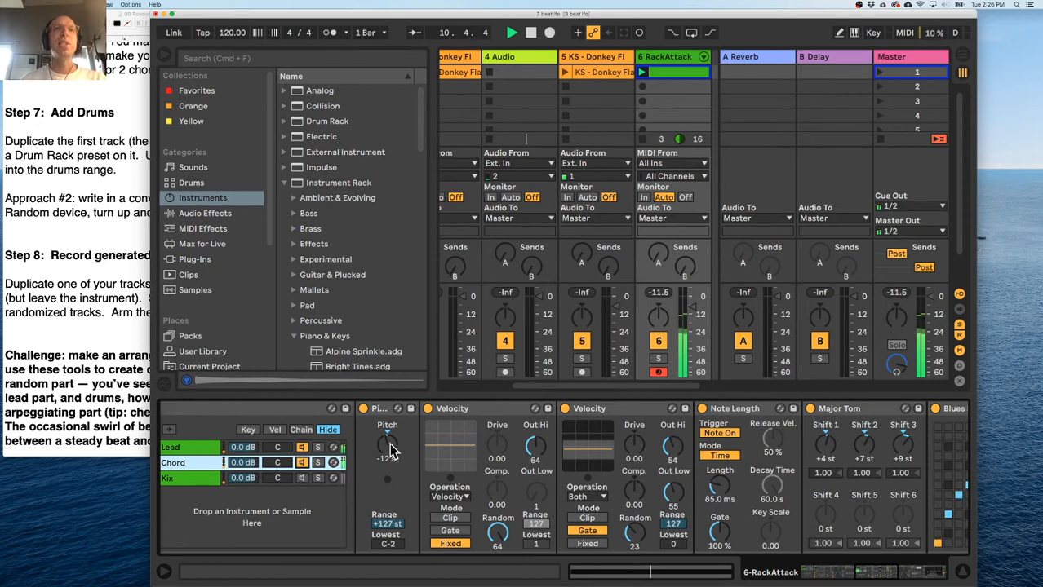
scroll(395, 443, "right", 5)
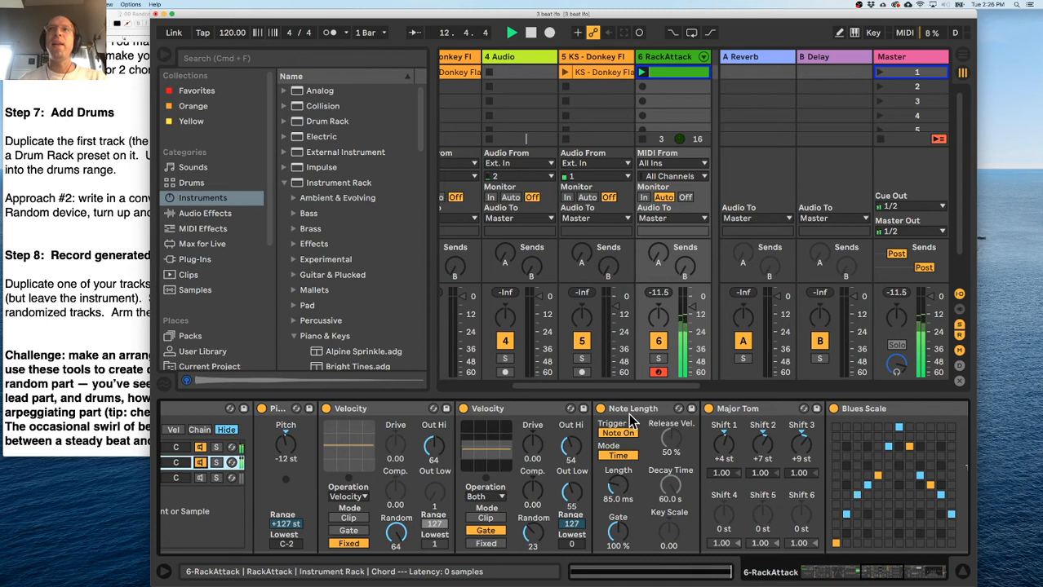
scroll(666, 424, "right", 8)
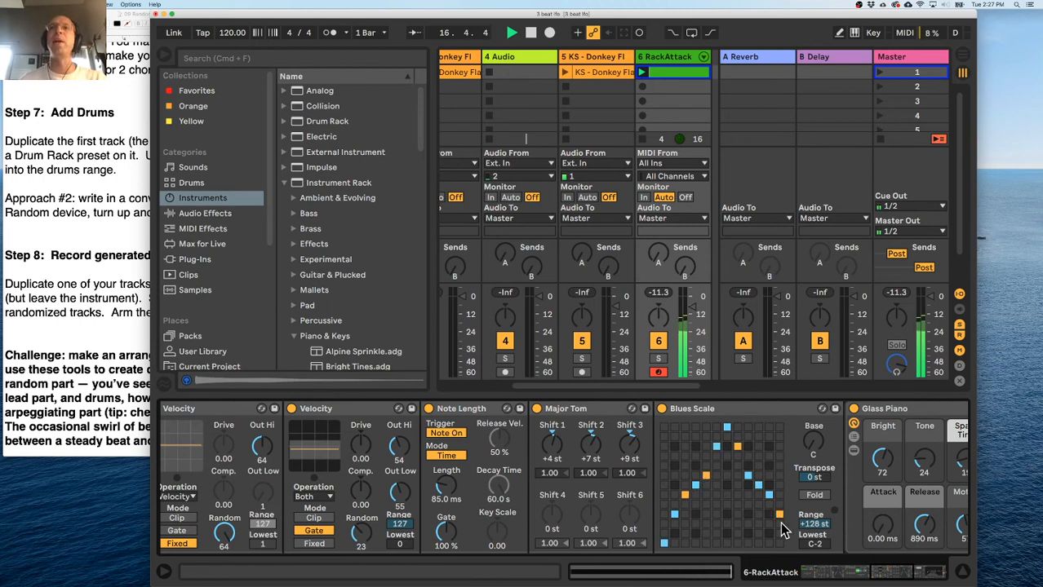
Examine the rest of the Chord chain through Glass Piano and EQ Eight, return to the chain list and stop playback.
scroll(662, 451, "right", 5)
scroll(661, 443, "right", 4)
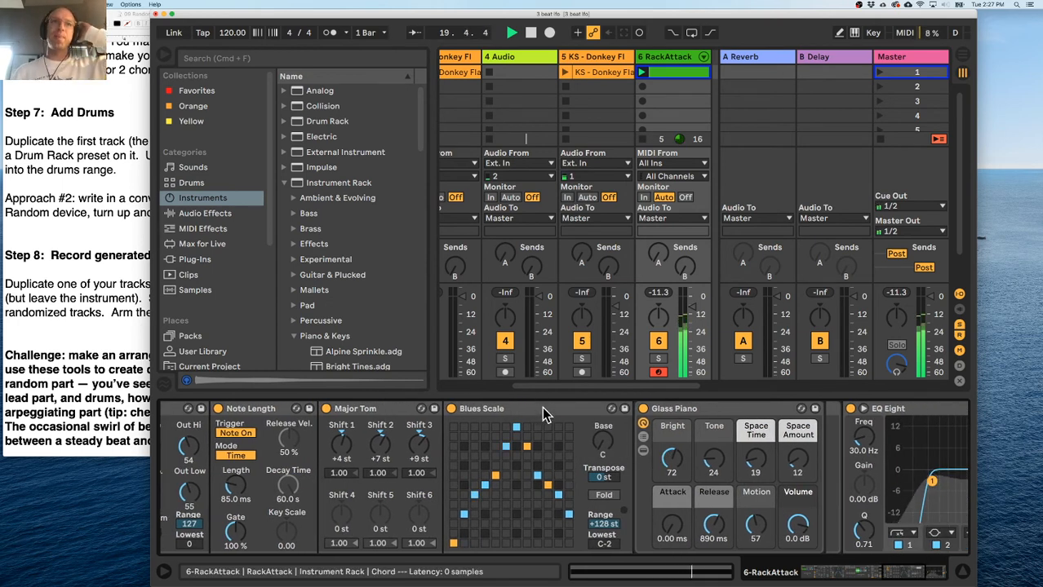
scroll(429, 433, "left", 15)
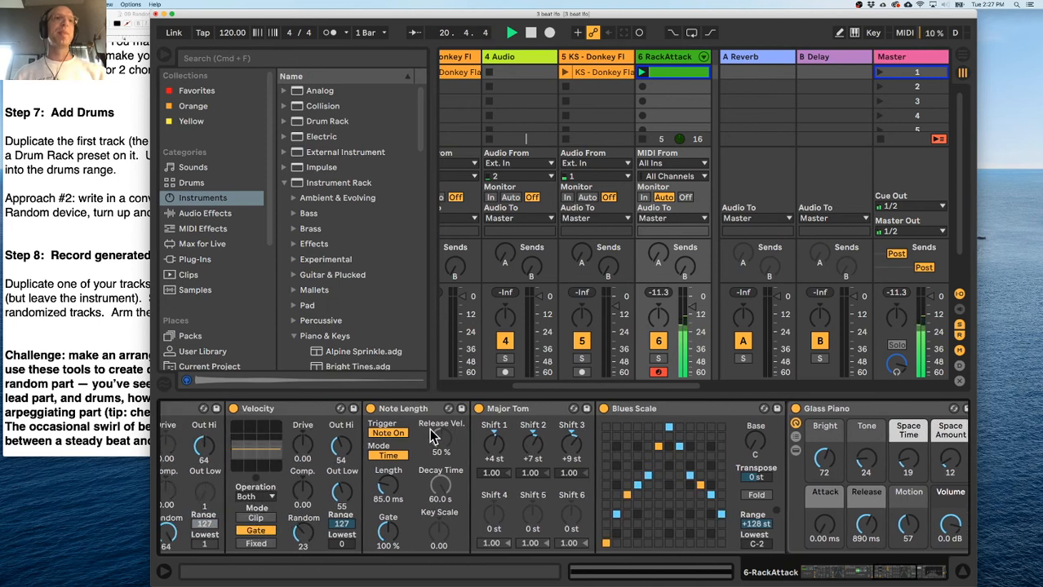
scroll(428, 428, "left", 3)
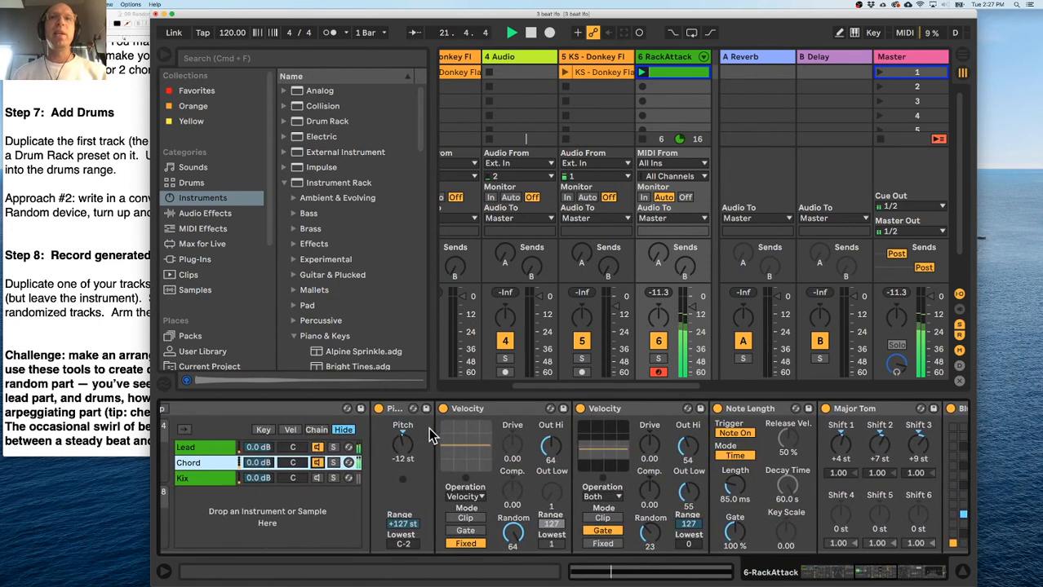
scroll(242, 462, "left", 2)
left_click(237, 450)
left_click(252, 463)
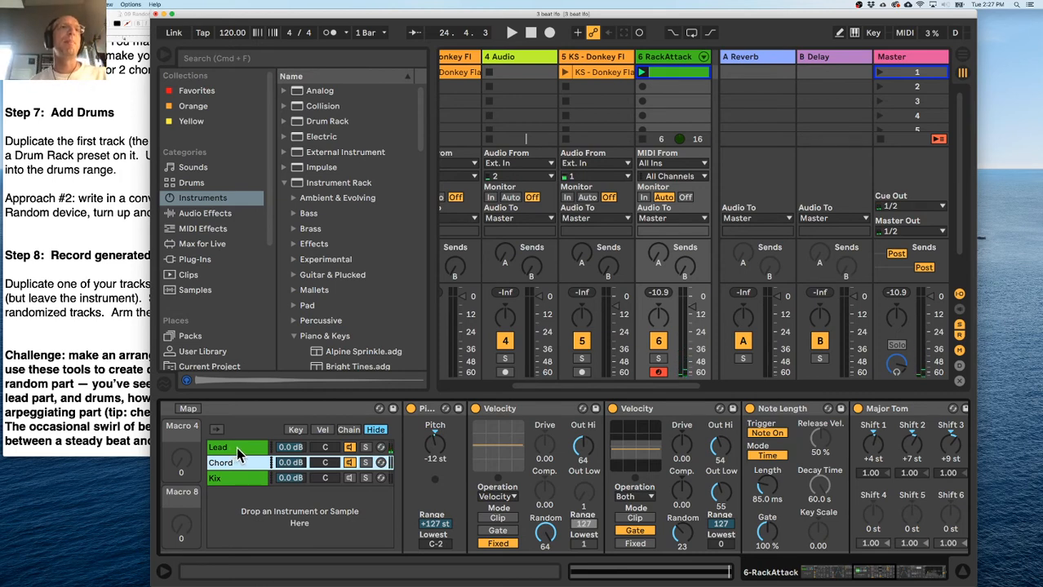
Set the Lowest value of the Chord chain's second Velocity to 104 and its Note Length to 2.68 s, and start playback.
scroll(238, 448, "left", 1)
scroll(235, 449, "right", 1)
scroll(237, 457, "right", 1)
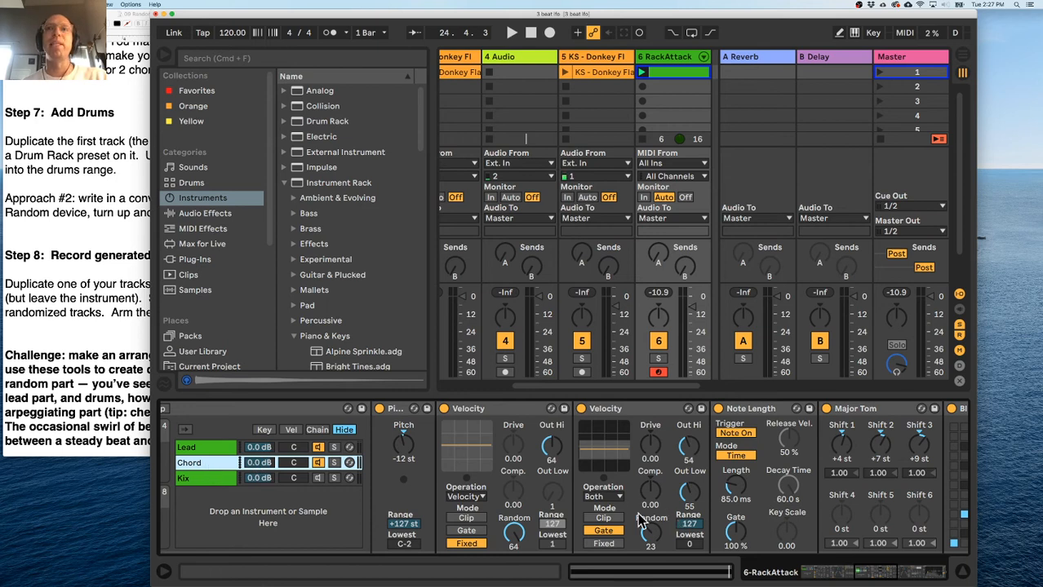
left_click_drag(690, 545, 690, 526)
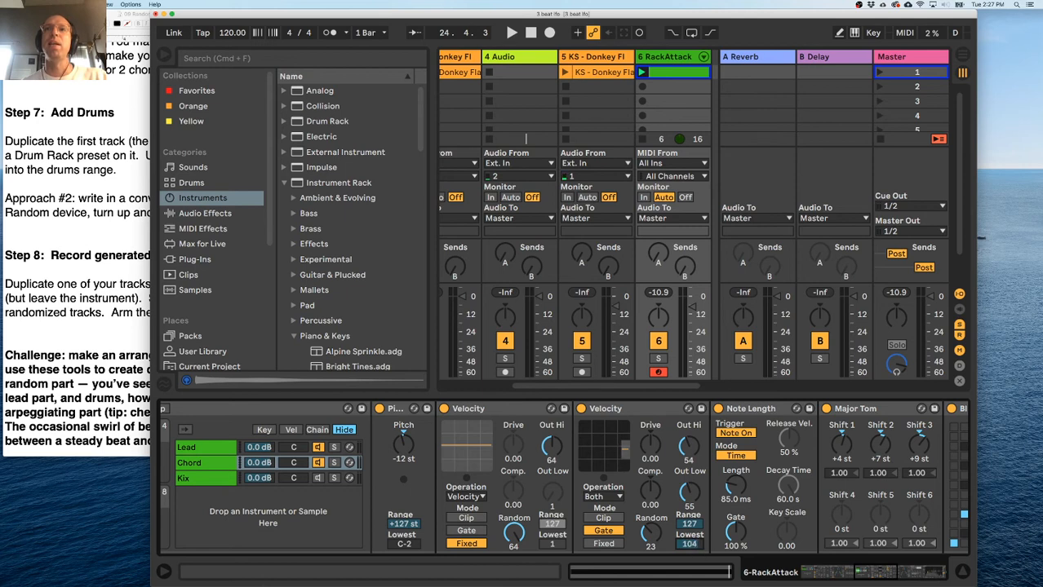
left_click_drag(741, 484, 741, 457)
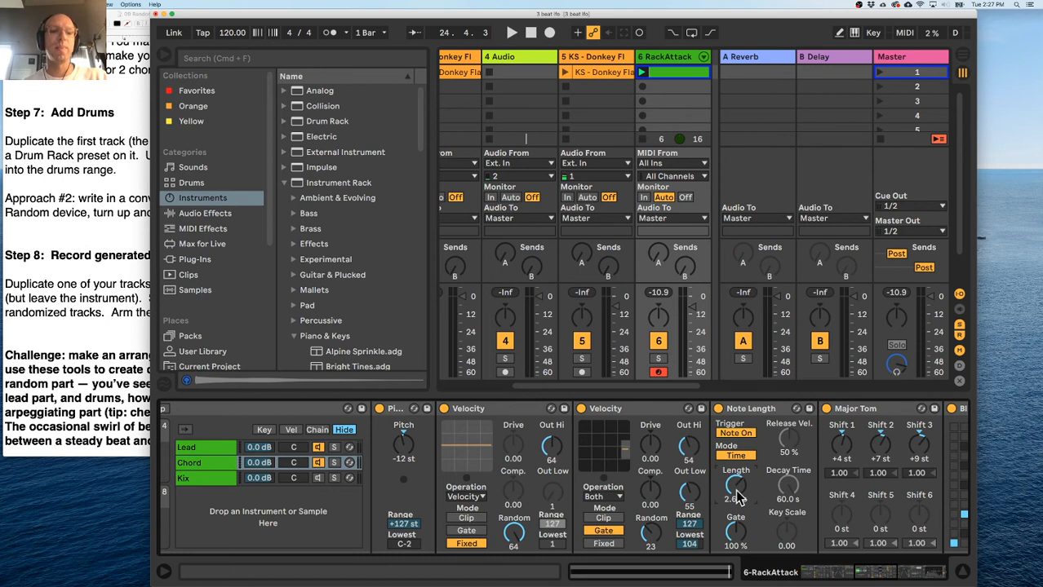
key("space")
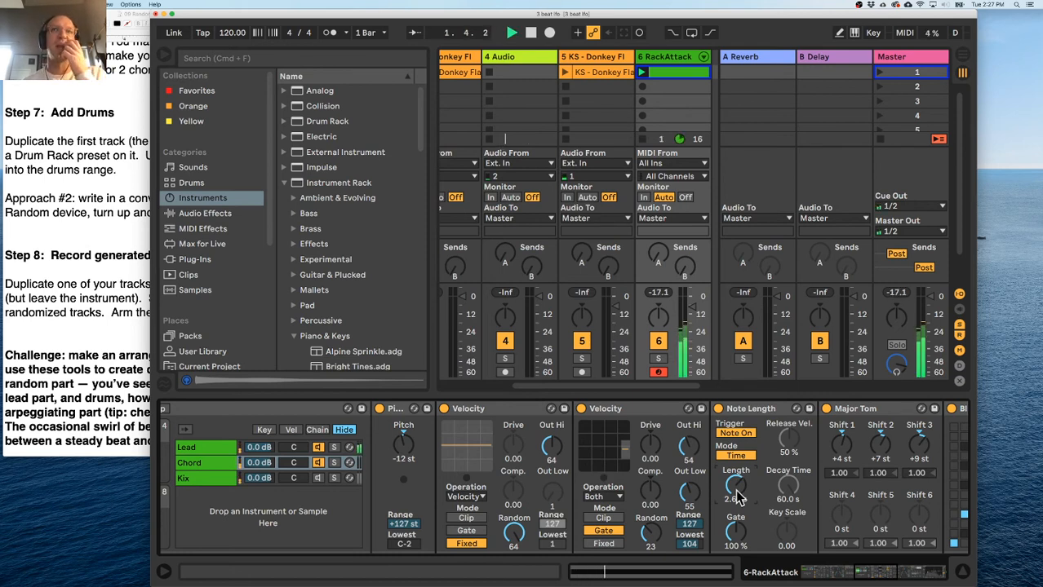
Deactivate the Lead chain to hear the Chord chain alone, and show the Chord chain's devices.
double_click(210, 463)
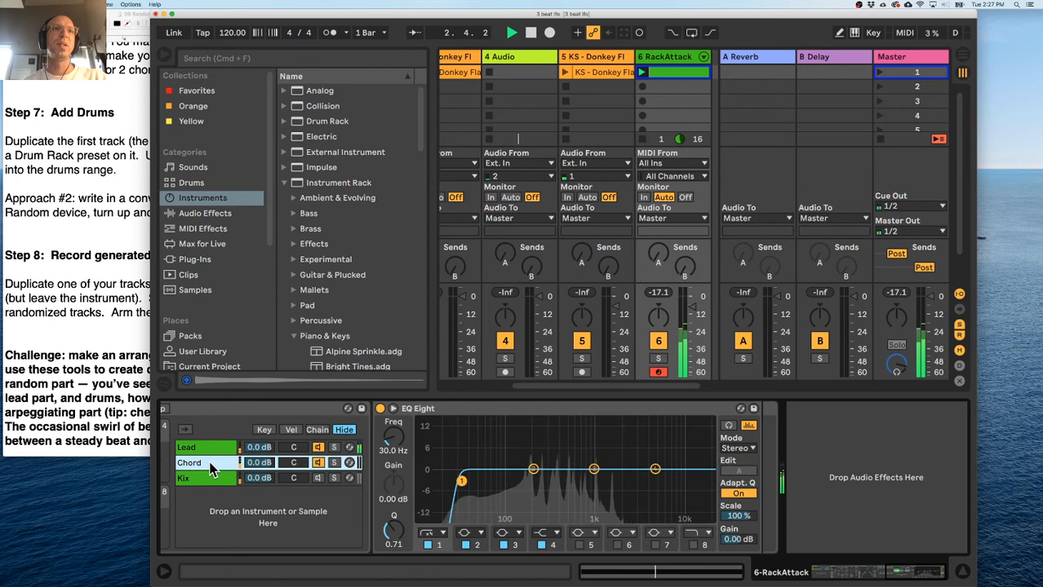
double_click(210, 463)
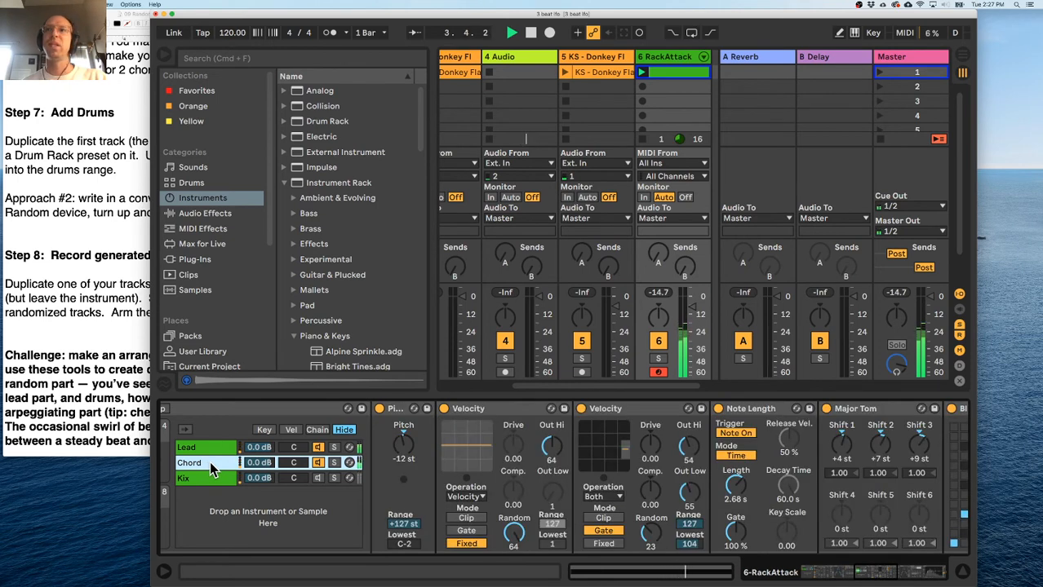
left_click(318, 448)
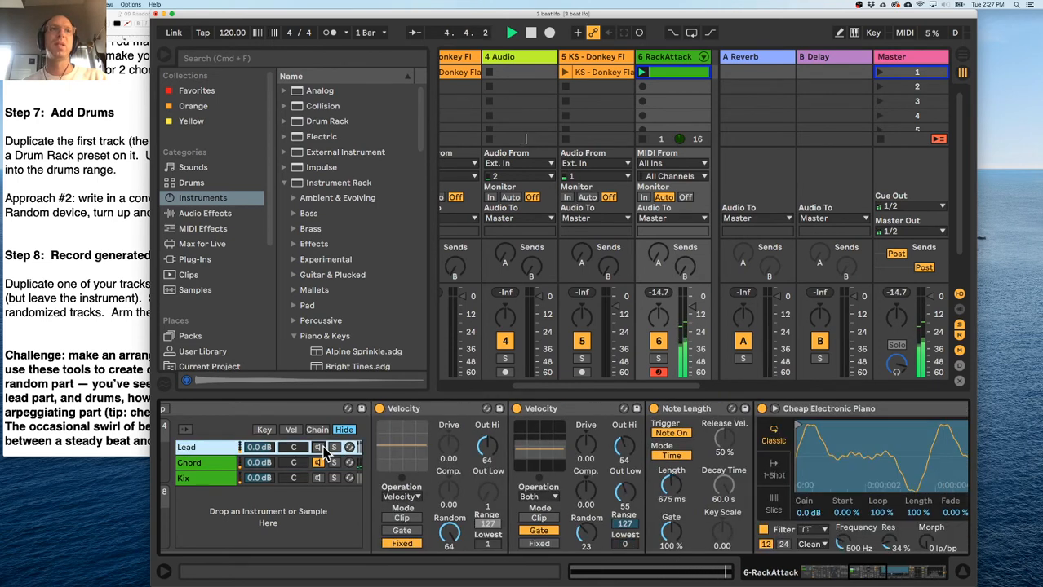
left_click(225, 470)
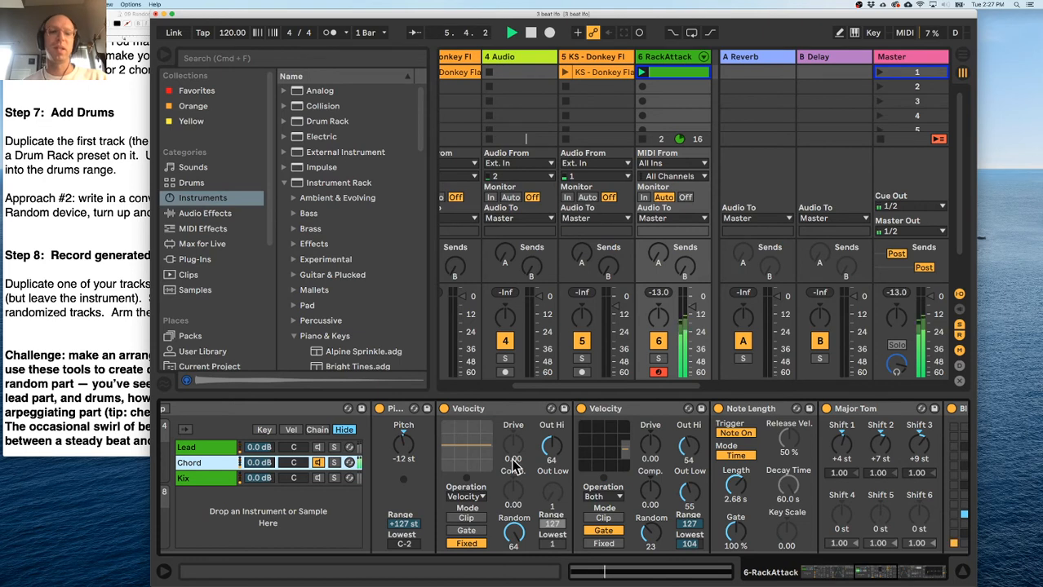
Review the Chord chain's devices, the RackAttack devices from the Arpeggiator onward, and return to the Instrument Rack's chain list.
scroll(500, 472, "right", 10)
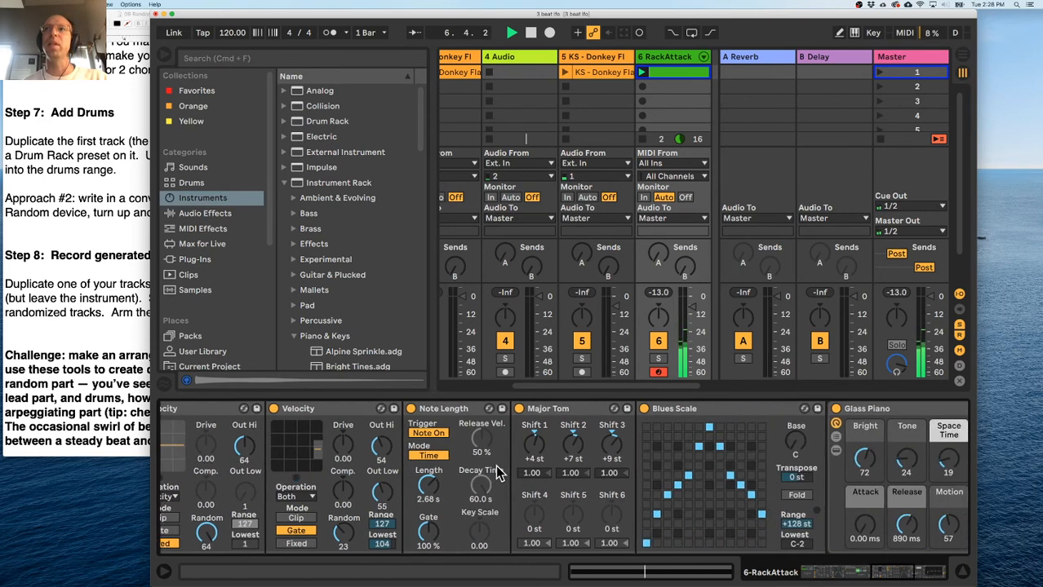
scroll(500, 472, "right", 3)
scroll(496, 471, "left", 15)
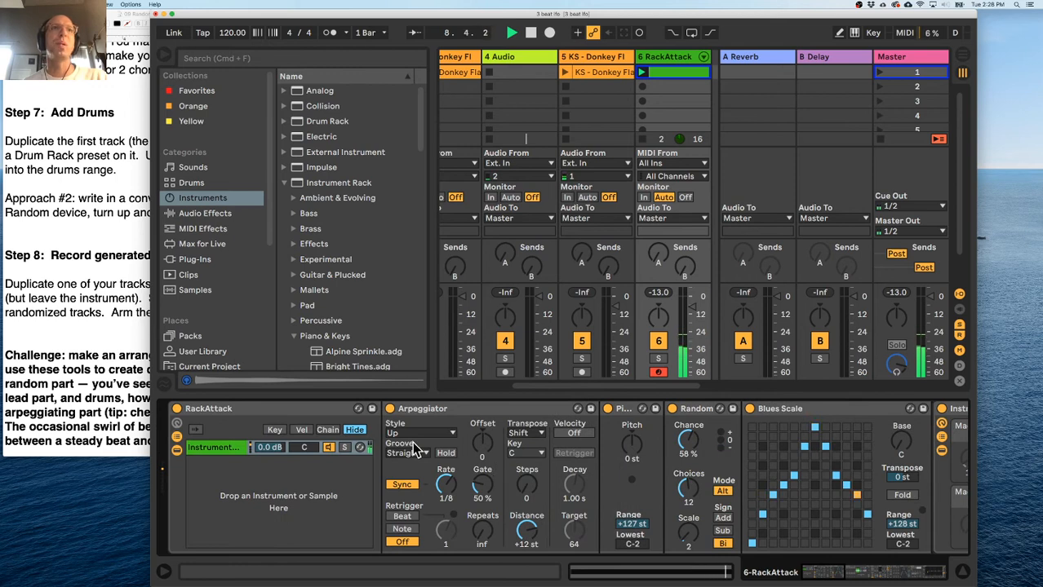
left_click(236, 447)
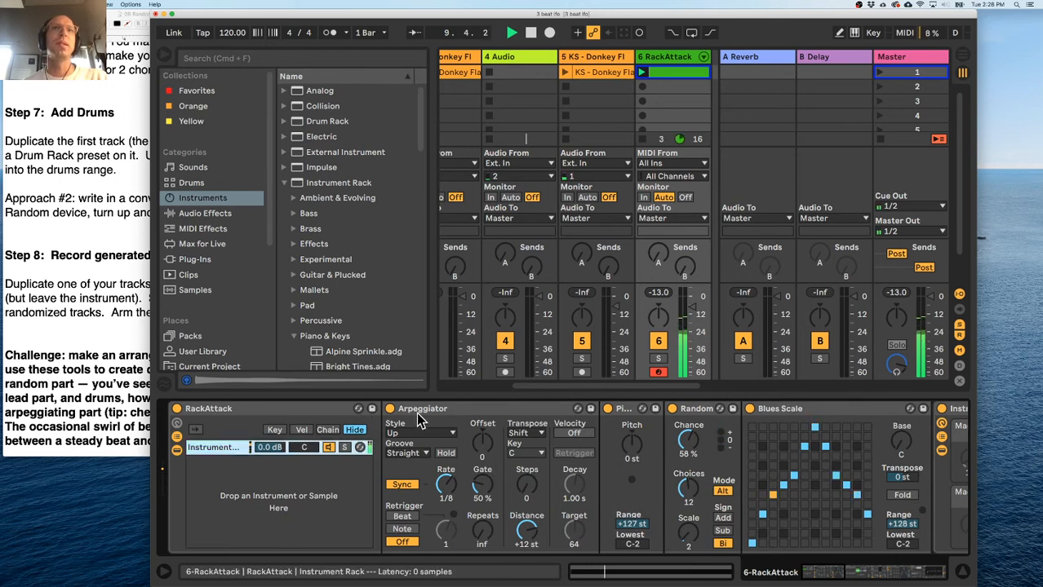
scroll(442, 412, "right", 10)
scroll(444, 416, "right", 6)
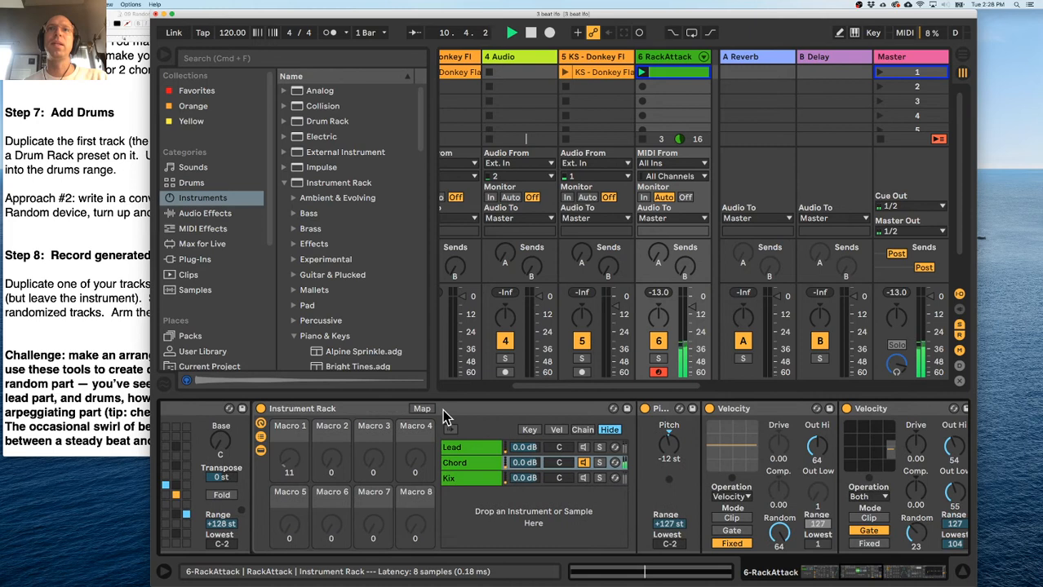
Activate the Kix chain and review its devices from the Probability Rack and Velocity through the list of kick samples.
left_click(452, 479)
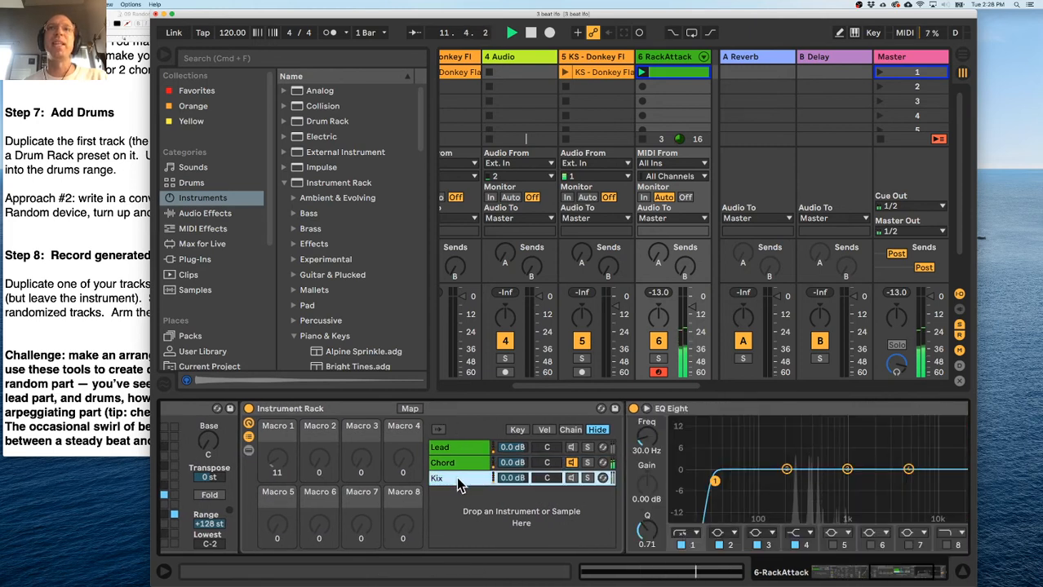
scroll(563, 476, "right", 3)
scroll(563, 476, "right", 2)
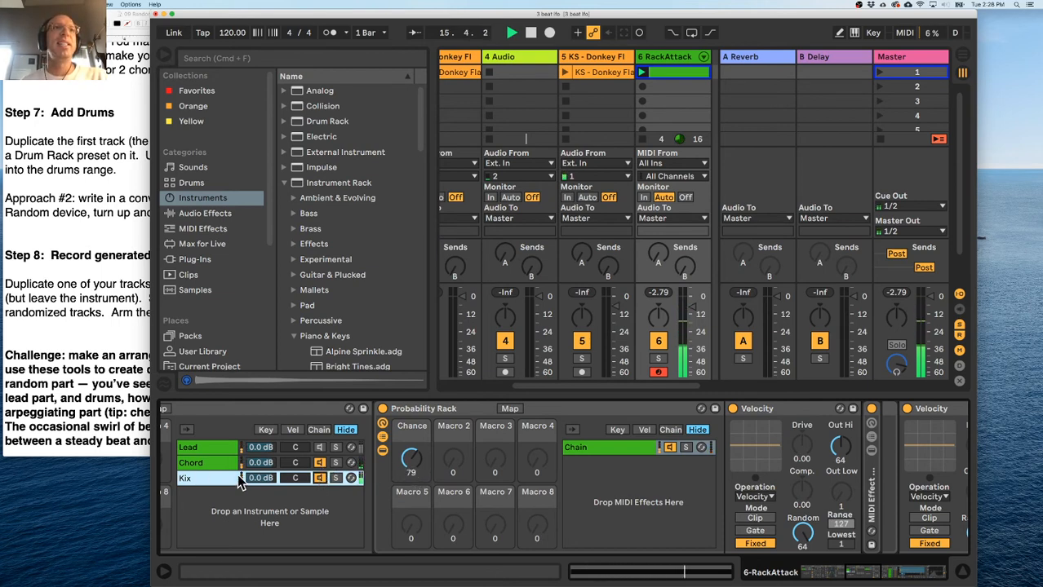
scroll(283, 466, "right", 5)
scroll(340, 473, "right", 2)
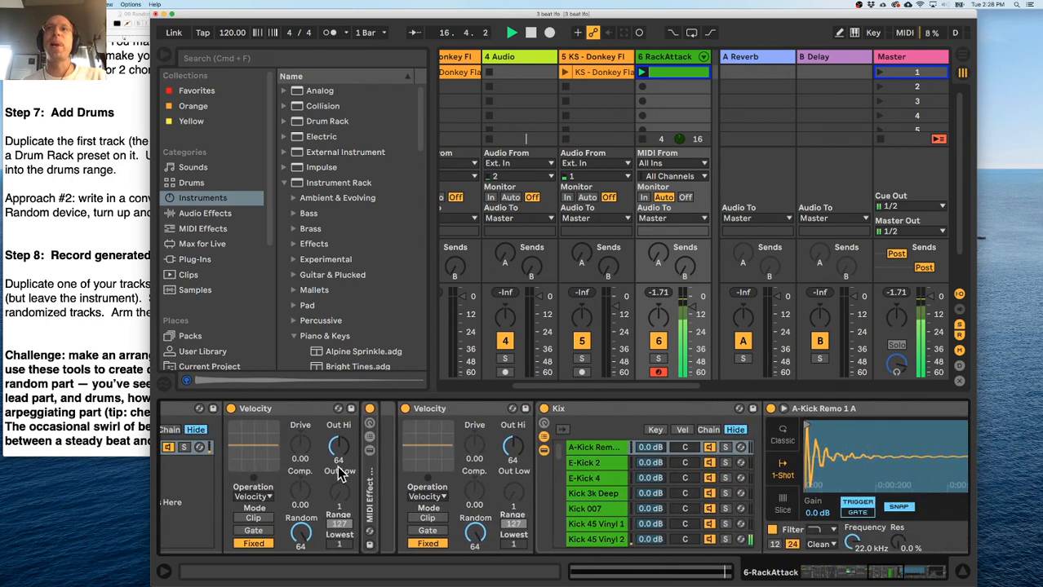
scroll(588, 480, "down", 3)
scroll(588, 479, "down", 5)
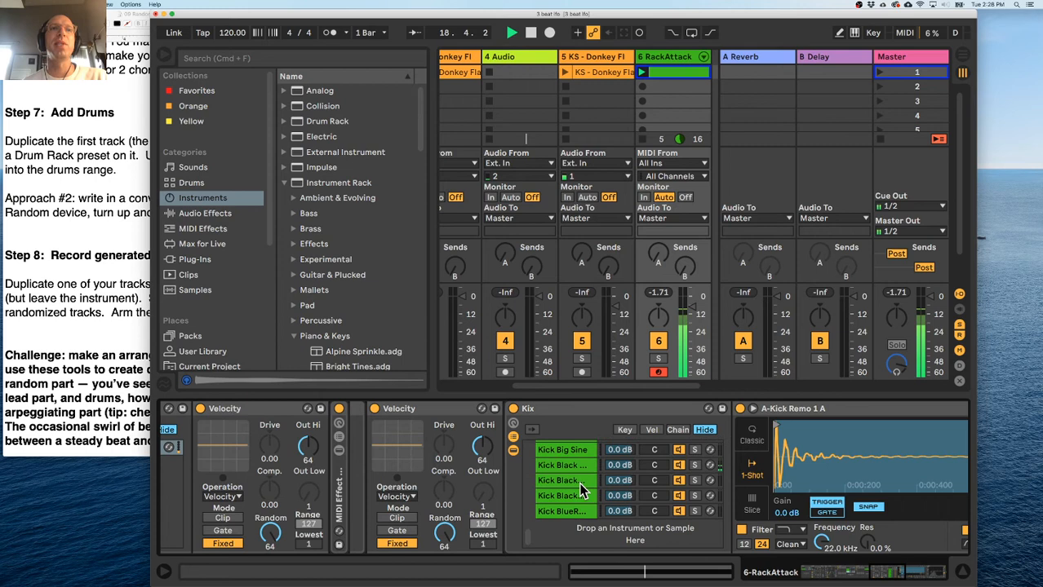
Unfold the MIDI Effect Rack inside the Kix chain's Probability Rack and look through its individual chains.
scroll(420, 479, "left", 4)
scroll(481, 479, "right", 2)
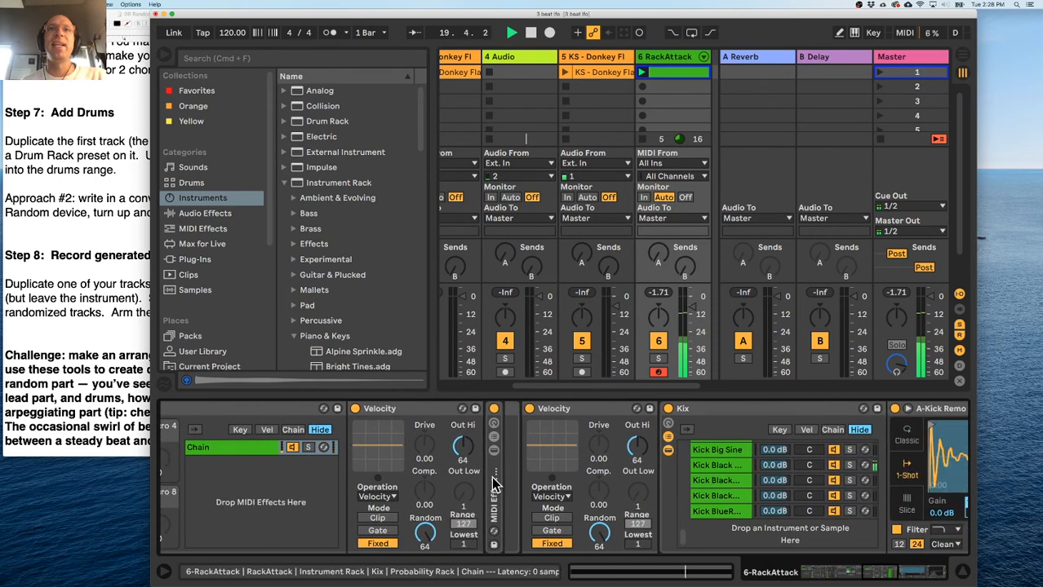
double_click(493, 479)
scroll(540, 469, "right", 2)
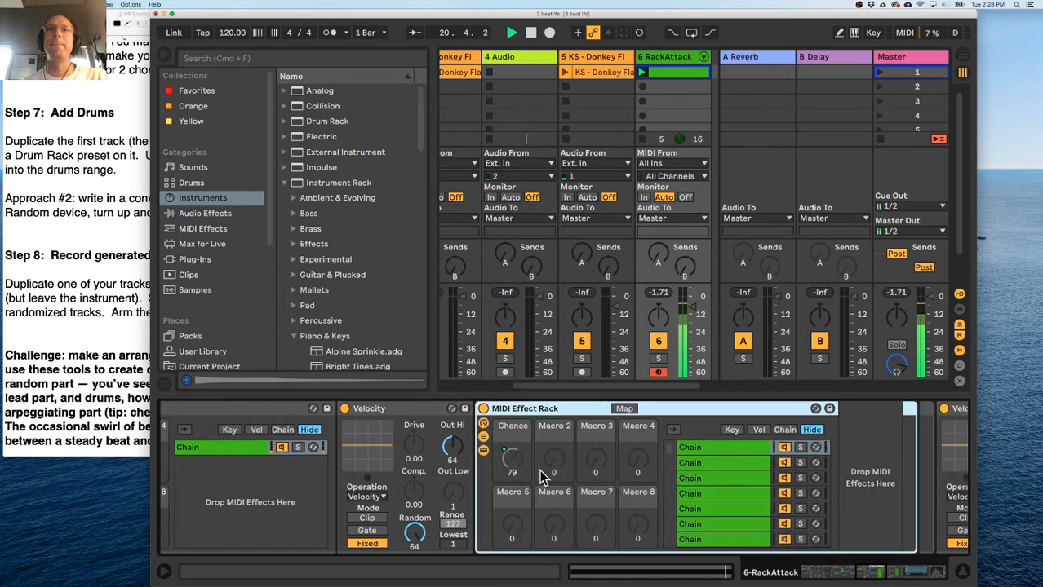
left_click(591, 469)
key("Delete")
left_click(592, 466)
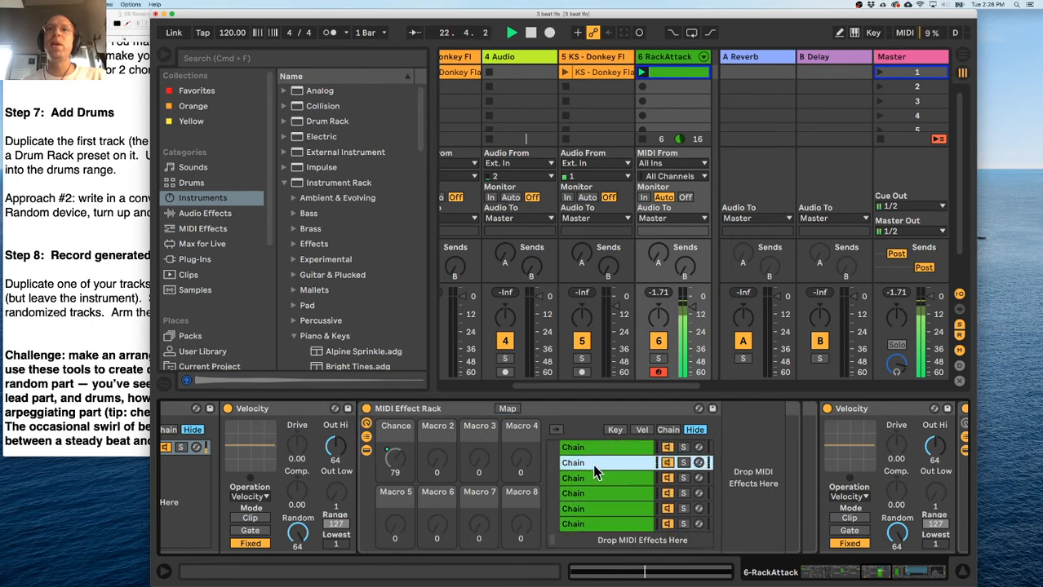
left_click(593, 478)
left_click(594, 508)
left_click(594, 522)
scroll(594, 510, "up", 5)
scroll(594, 492, "up", 3)
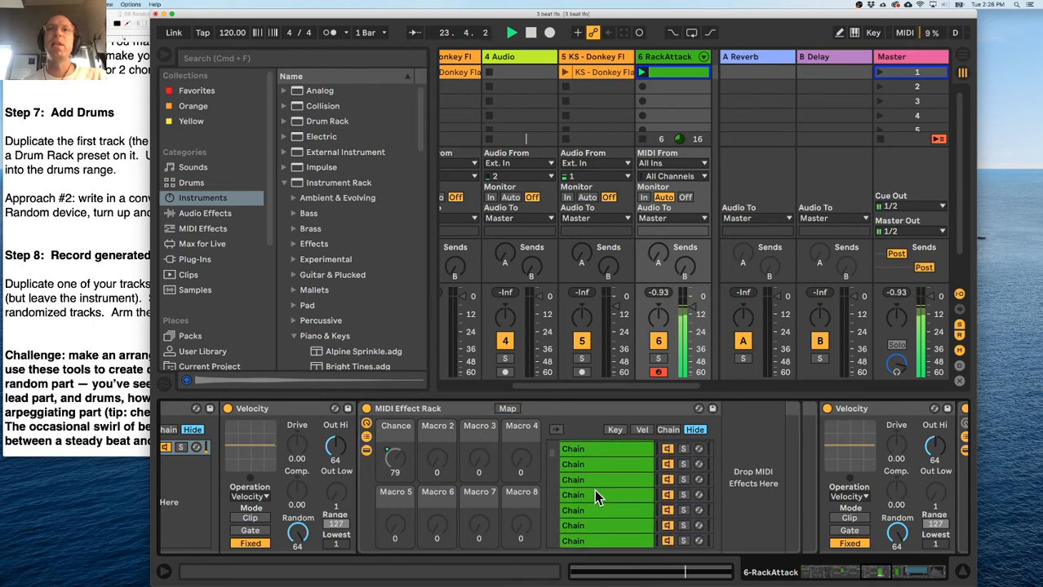
left_click(599, 450)
left_click(600, 462)
left_click(602, 477)
left_click(571, 449)
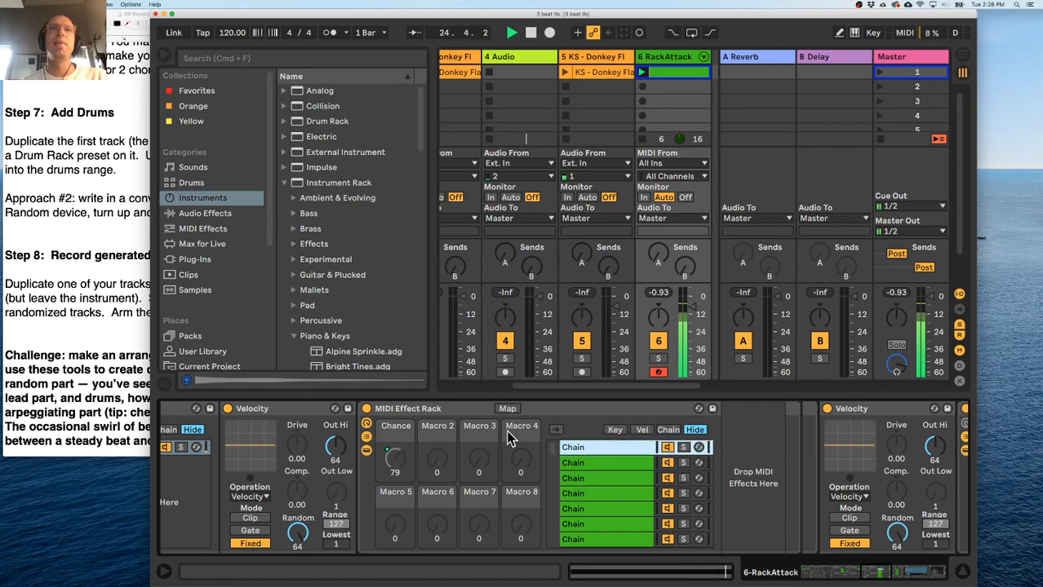
double_click(379, 409)
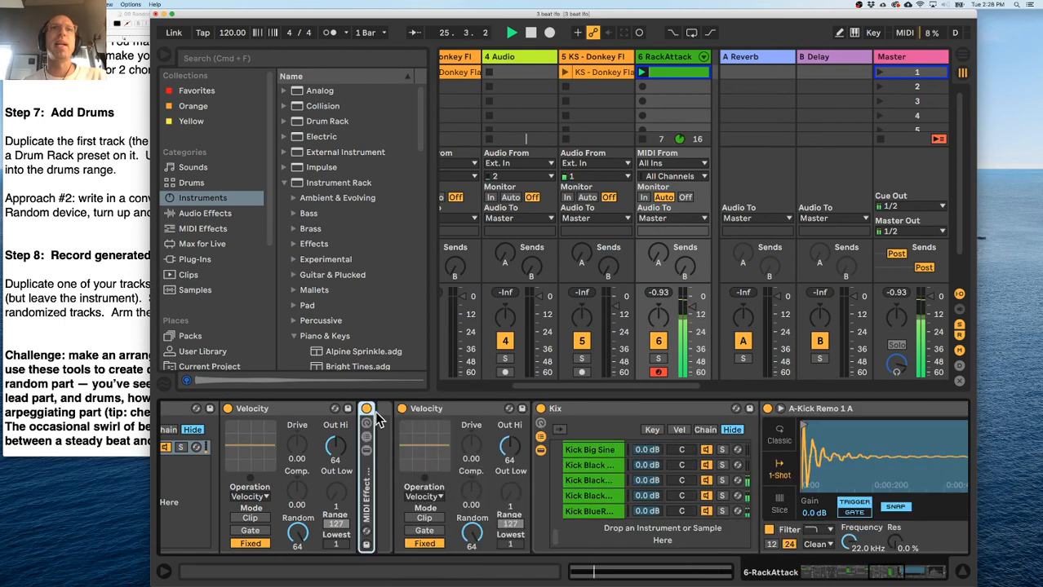
double_click(367, 494)
Set the Probability Rack's Chance macro to 38 and check the linked Chance macro in the MIDI Effect Rack.
scroll(389, 461, "left", 5)
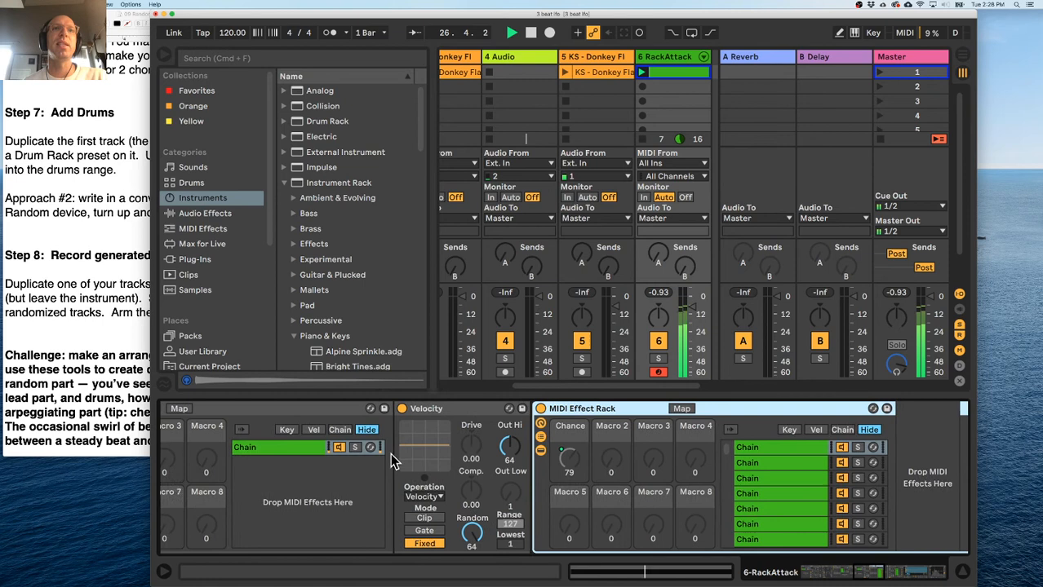
left_click_drag(214, 462, 215, 499)
left_click_drag(205, 462, 204, 441)
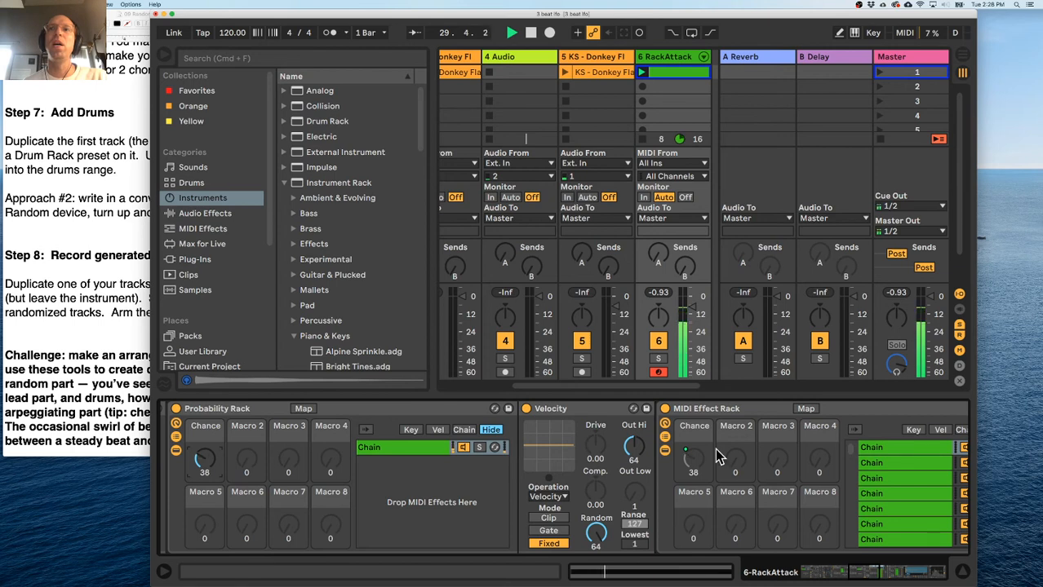
scroll(513, 441, "right", 8)
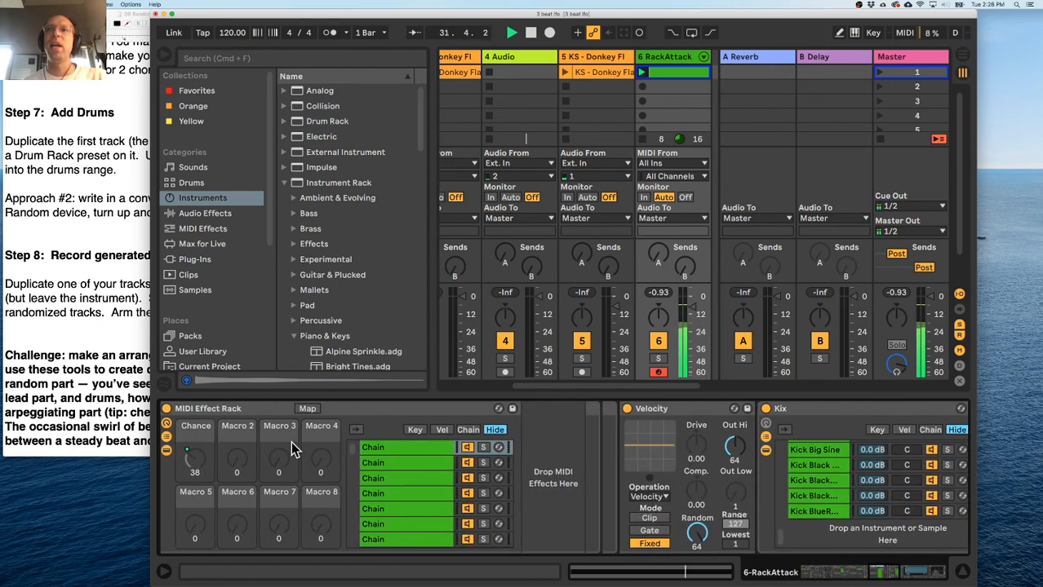
scroll(290, 447, "left", 4)
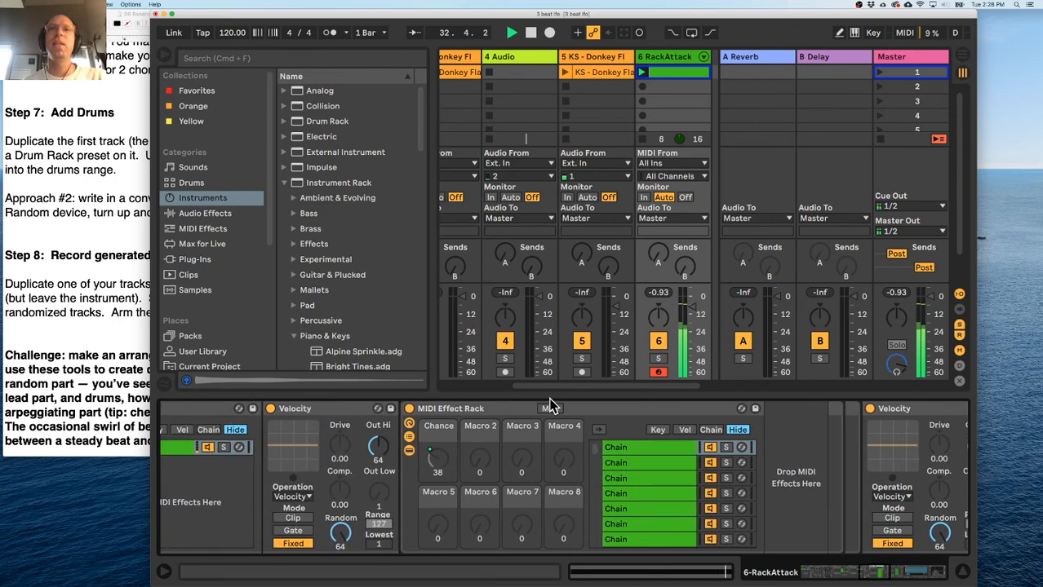
Reduce the Zoom Display setting in the Look/Feel preferences so more of the session and device chain fits on screen.
key("super+comma")
left_click(471, 194)
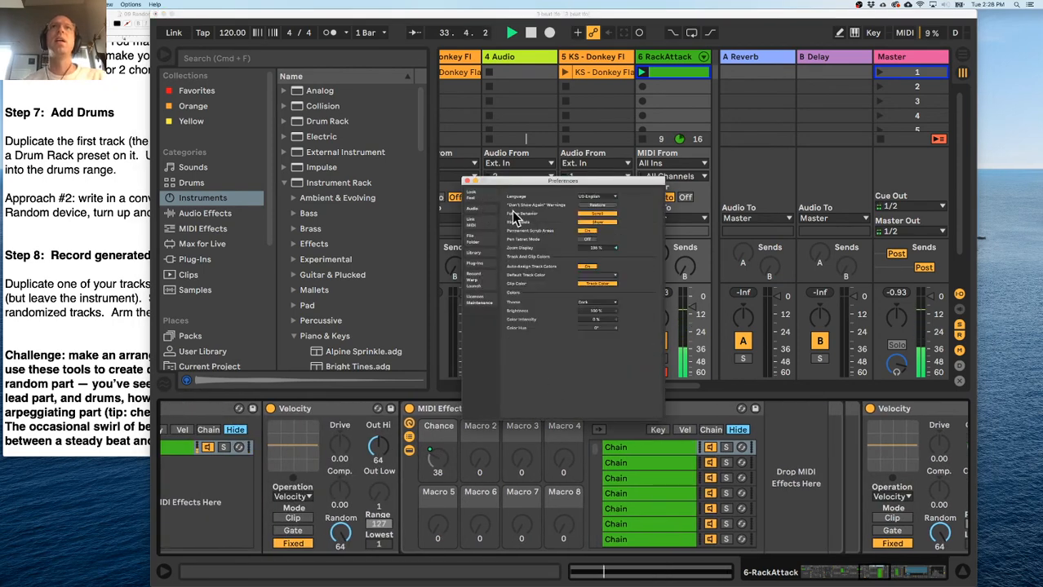
mouse_move(599, 244)
left_mouse_down()
mouse_move(600, 294)
mouse_move(598, 240)
left_mouse_up()
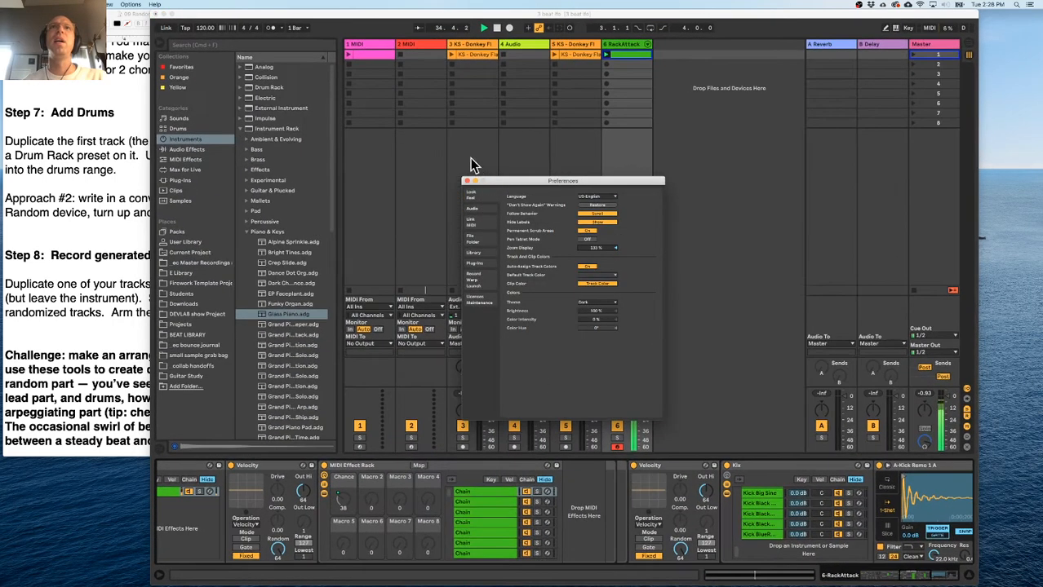
left_click(467, 181)
Set the Probability Rack's Chance macro to 114 and show the MIDI Effect Rack's chain select zones.
scroll(254, 495, "left", 5)
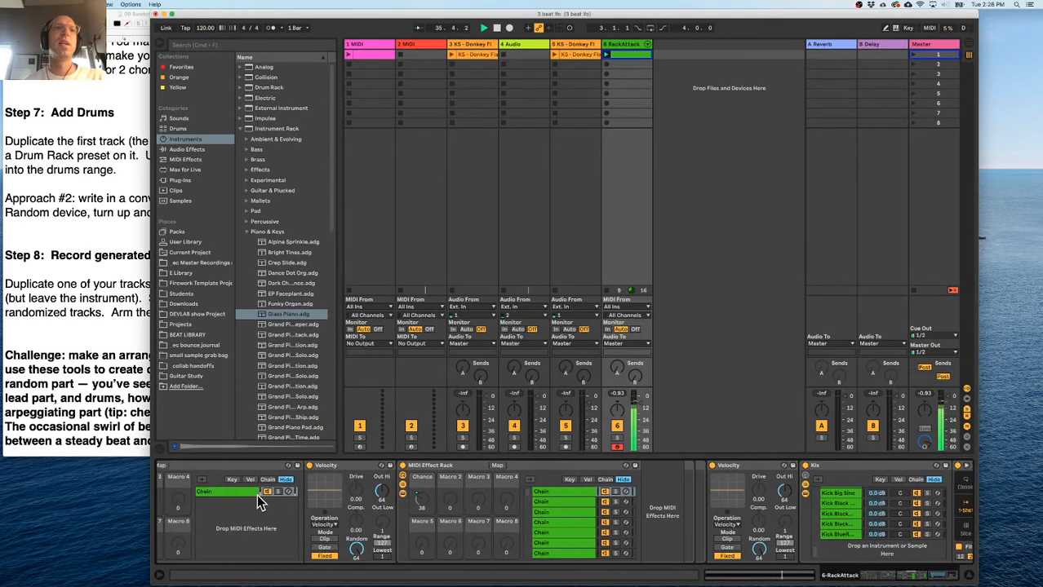
left_click_drag(204, 504, 204, 492)
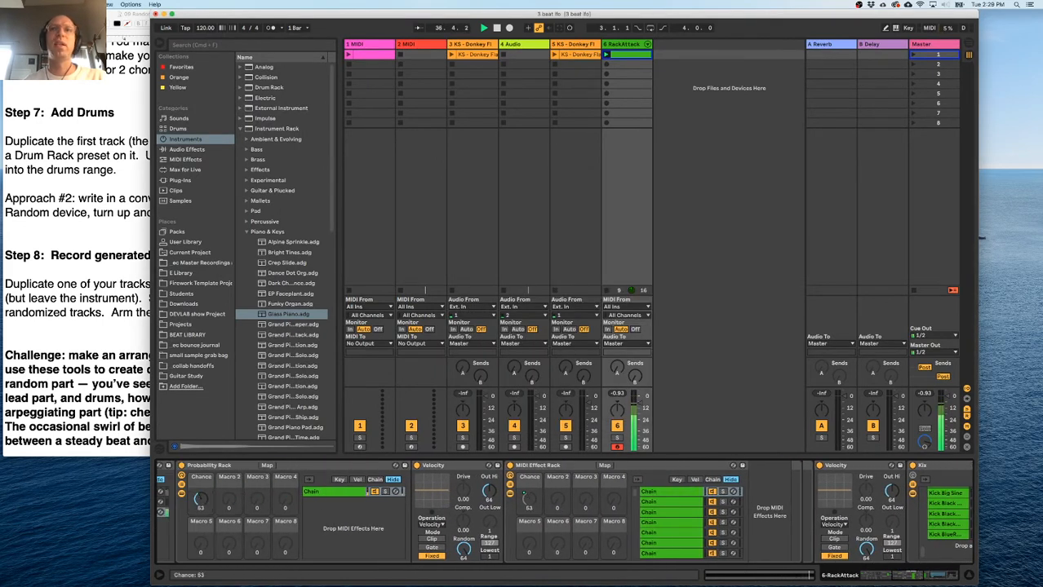
left_click(712, 480)
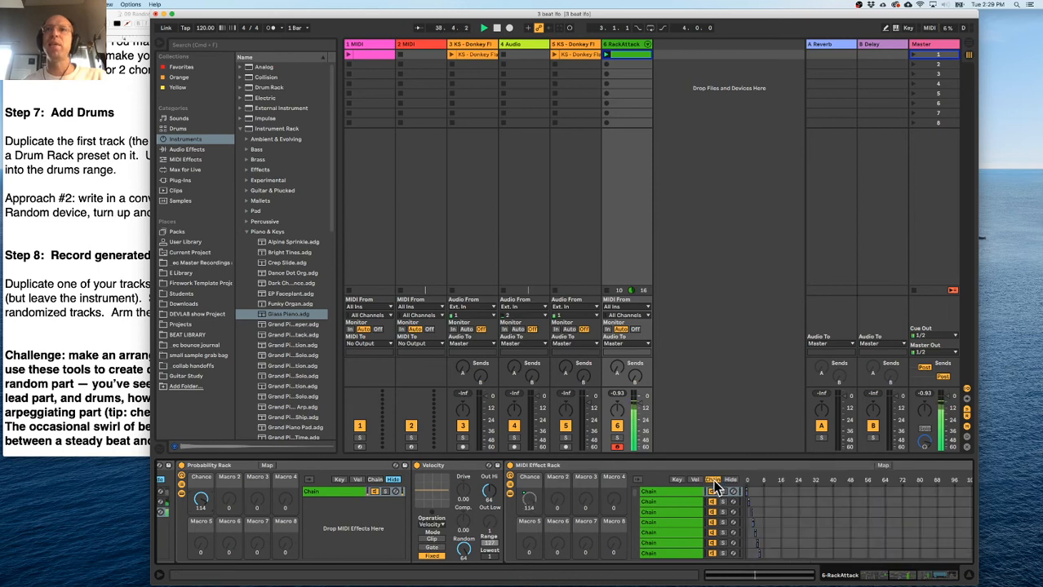
Sweep the Probability Rack's Chance macro through 44 and 87 and down to 0 while watching the MIDI Effect Rack's chain selector.
scroll(781, 520, "down", 15)
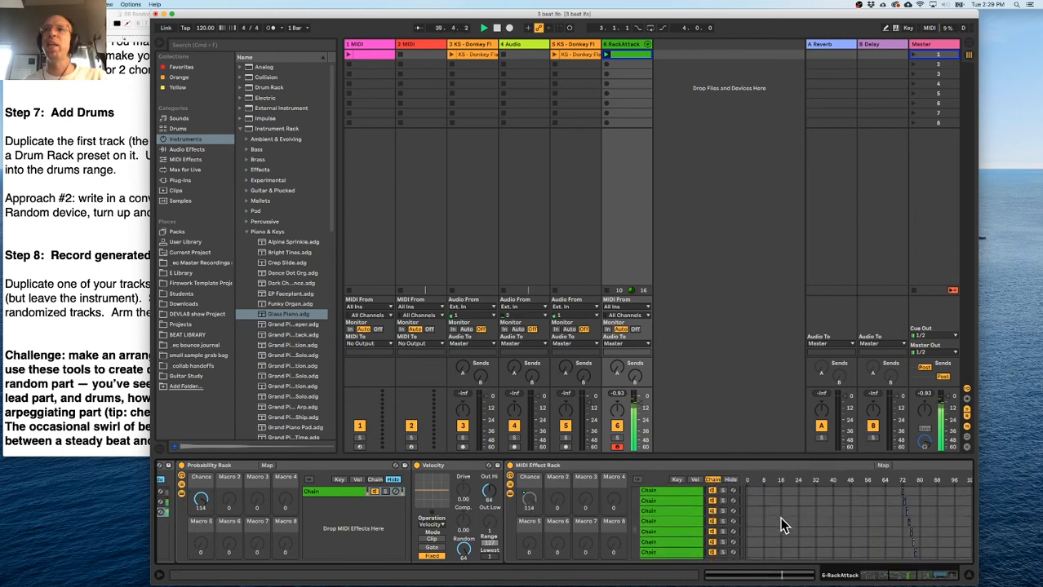
left_click_drag(200, 498, 200, 531)
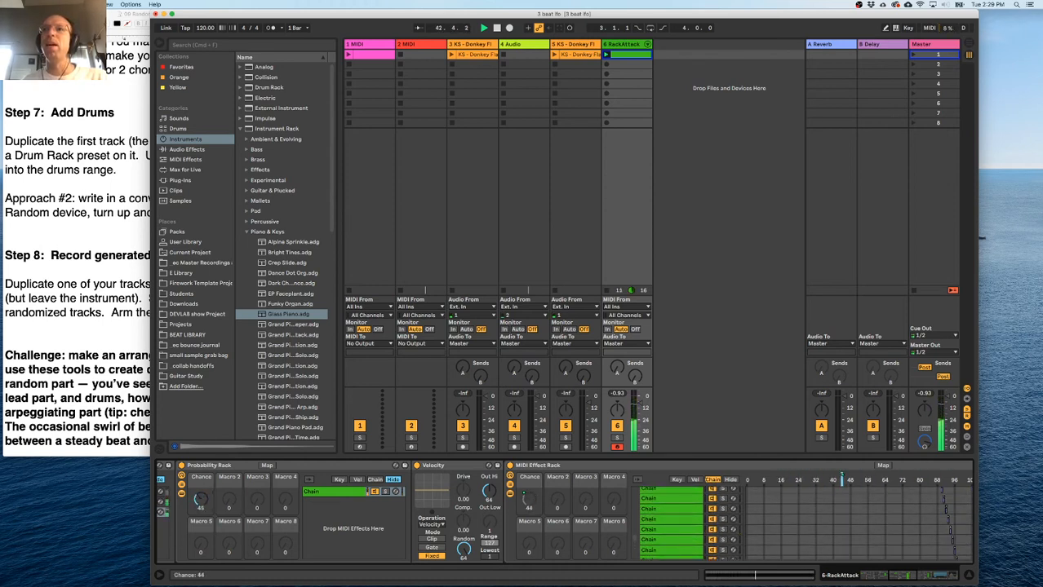
left_click_drag(200, 498, 200, 485)
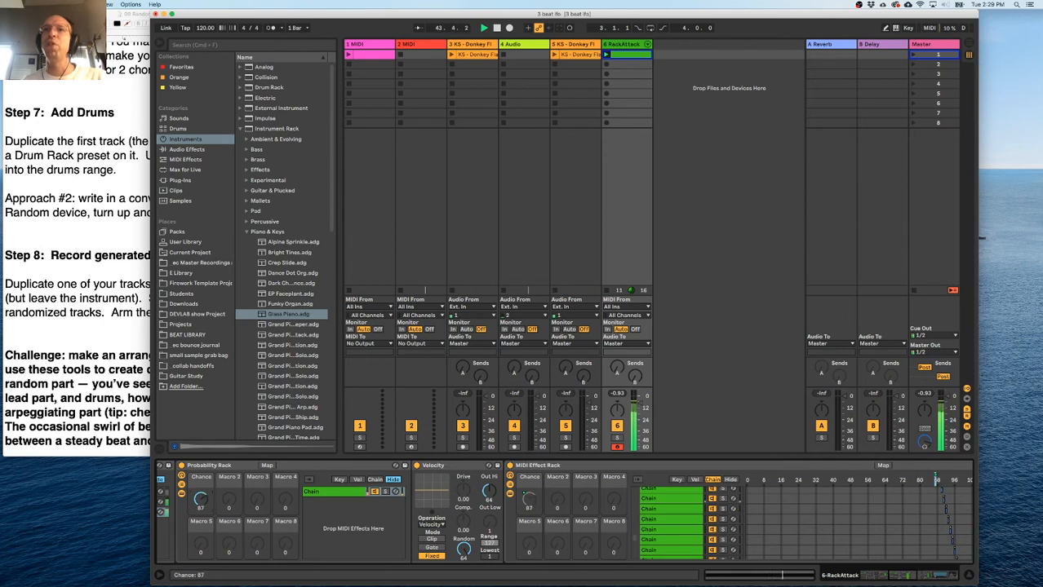
left_click_drag(200, 498, 200, 514)
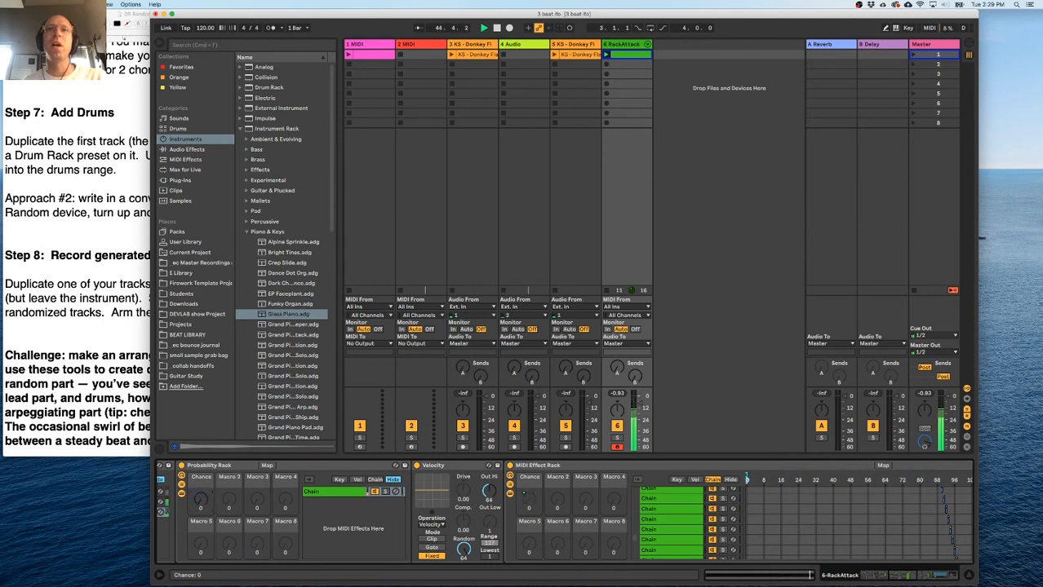
Look through several individual chains in the MIDI Effect Rack, one after another, to examine the devices each one contains.
left_click(673, 510)
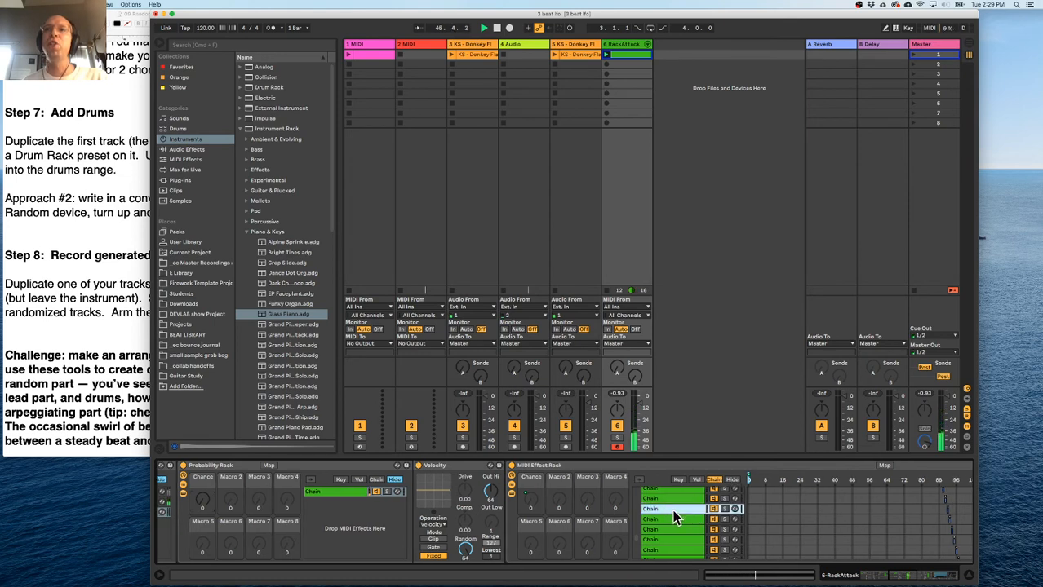
scroll(677, 509, "right", 10)
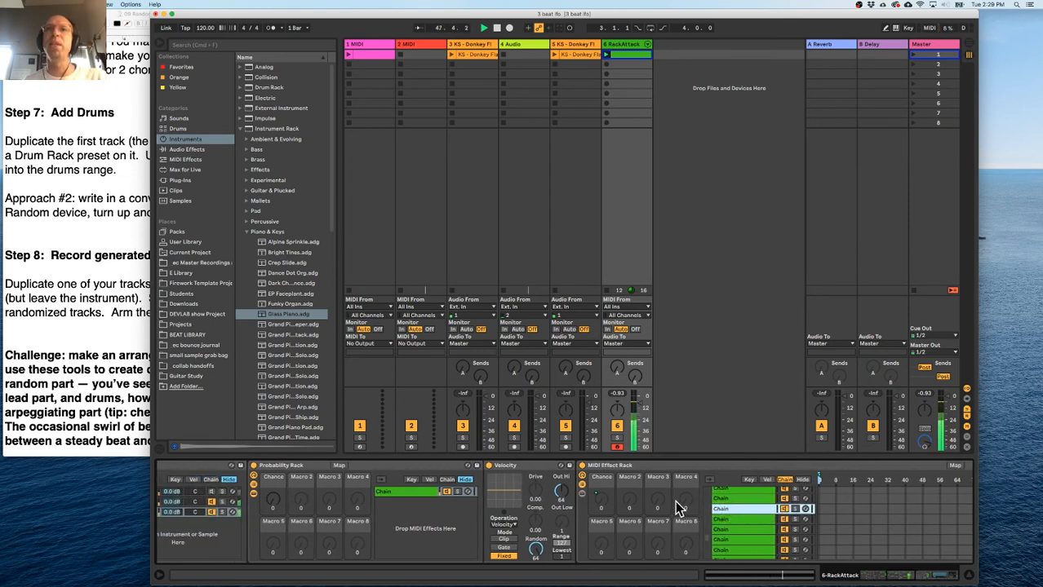
left_click(262, 518)
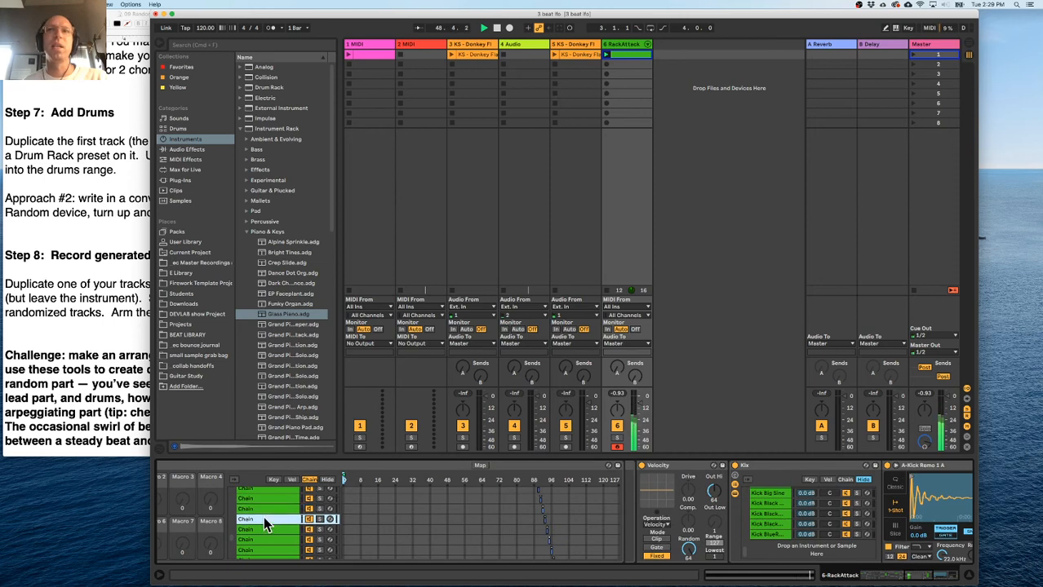
left_click(262, 509)
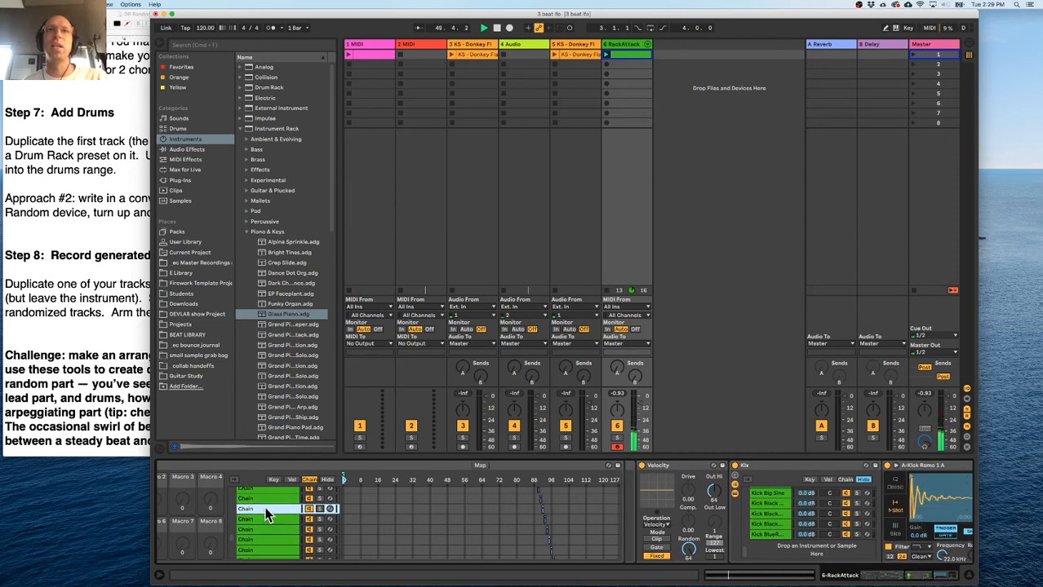
left_click(264, 519)
left_click(267, 530)
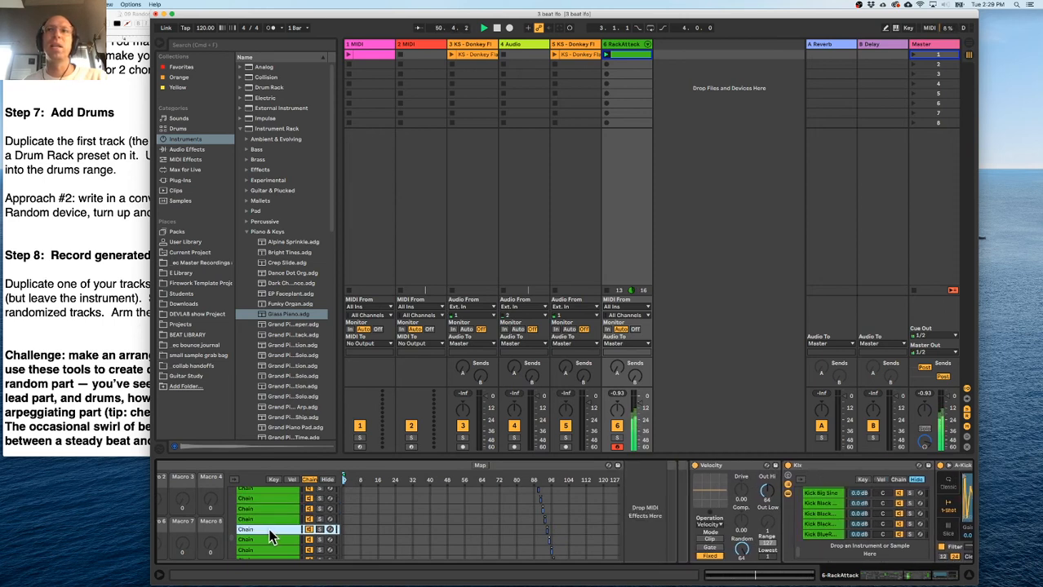
left_click(272, 540)
left_click(275, 551)
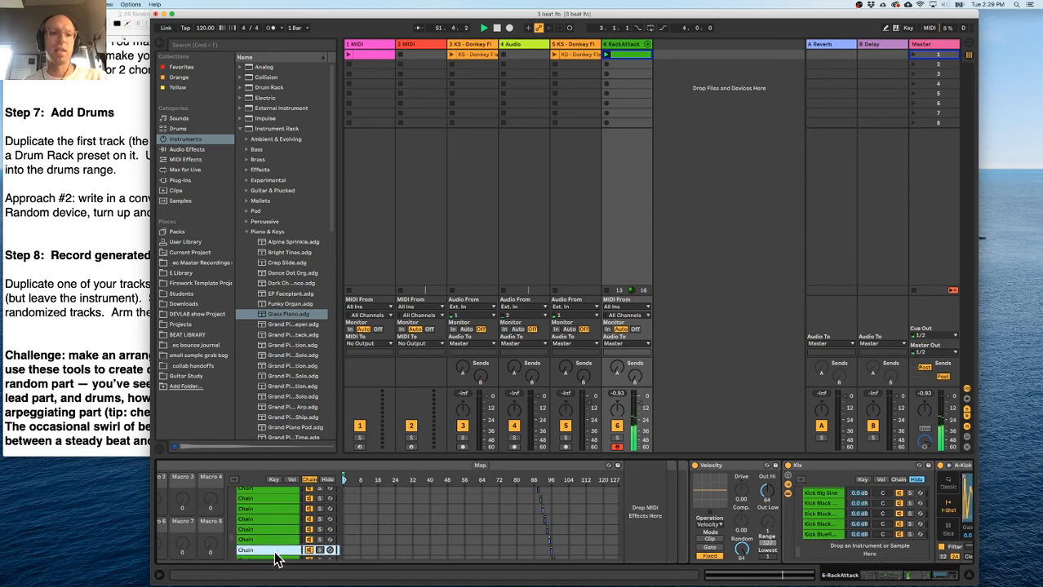
Show the MIDI Effect Rack's velocity zones and look through chains further down the list.
left_click(291, 480)
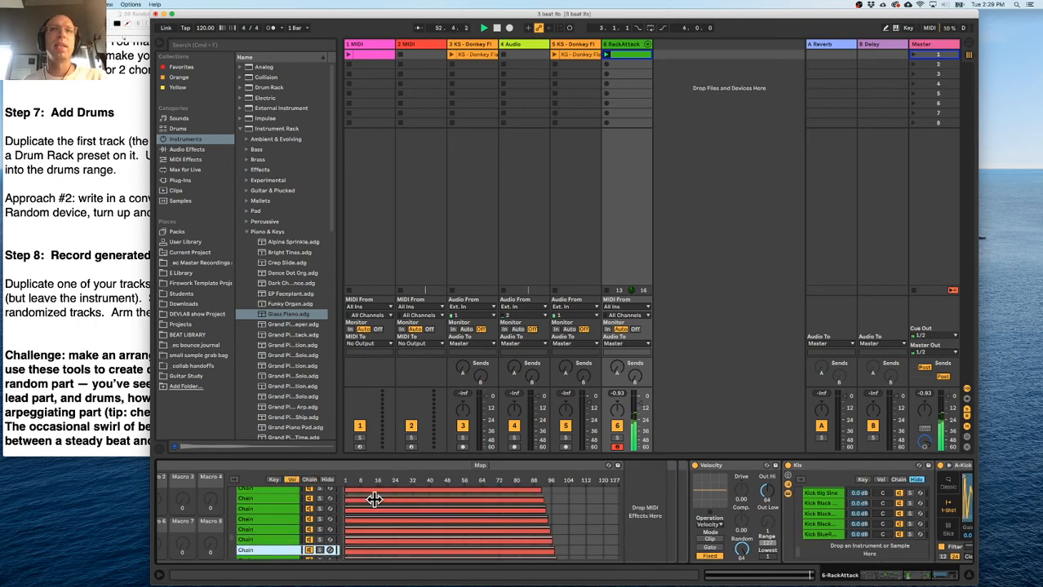
left_click(438, 504)
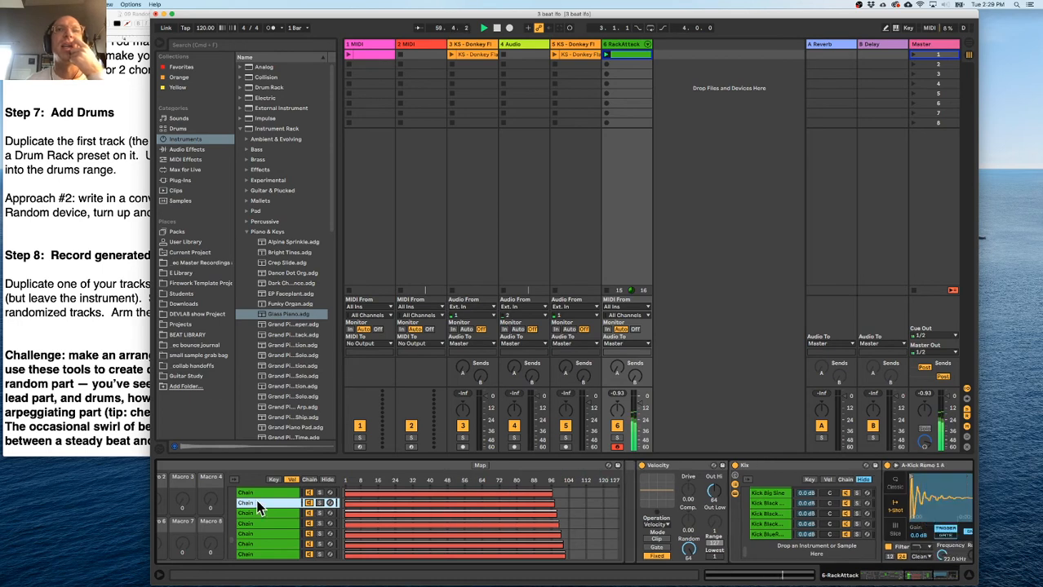
scroll(263, 507, "down", 10)
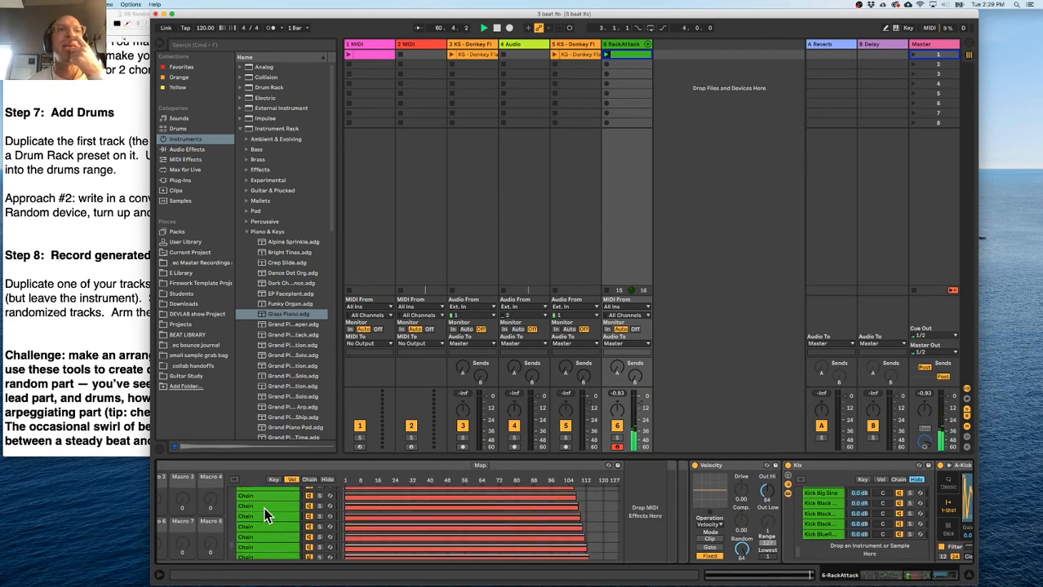
left_click(264, 507)
left_click(270, 519)
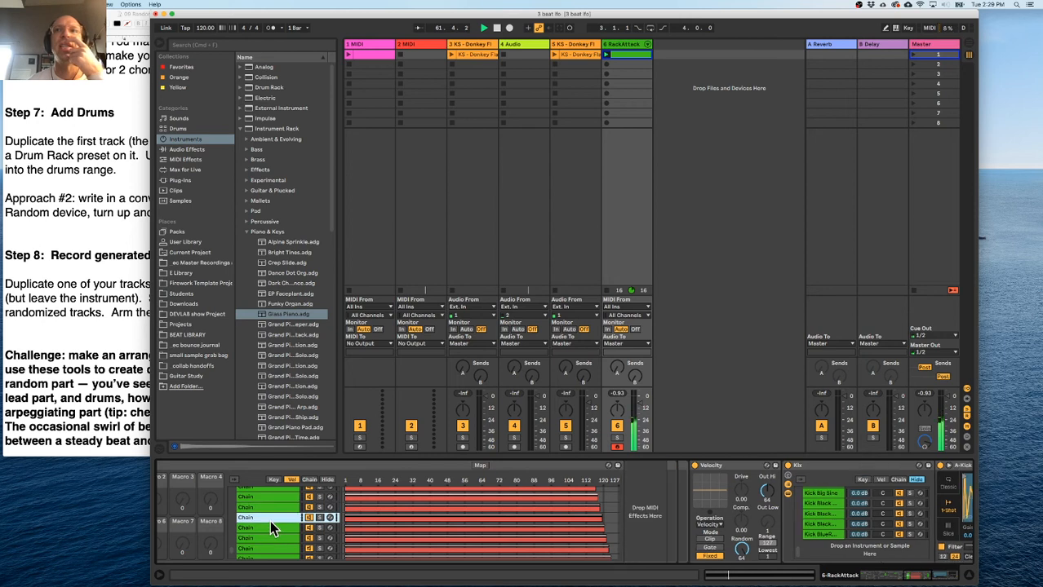
left_click(274, 531)
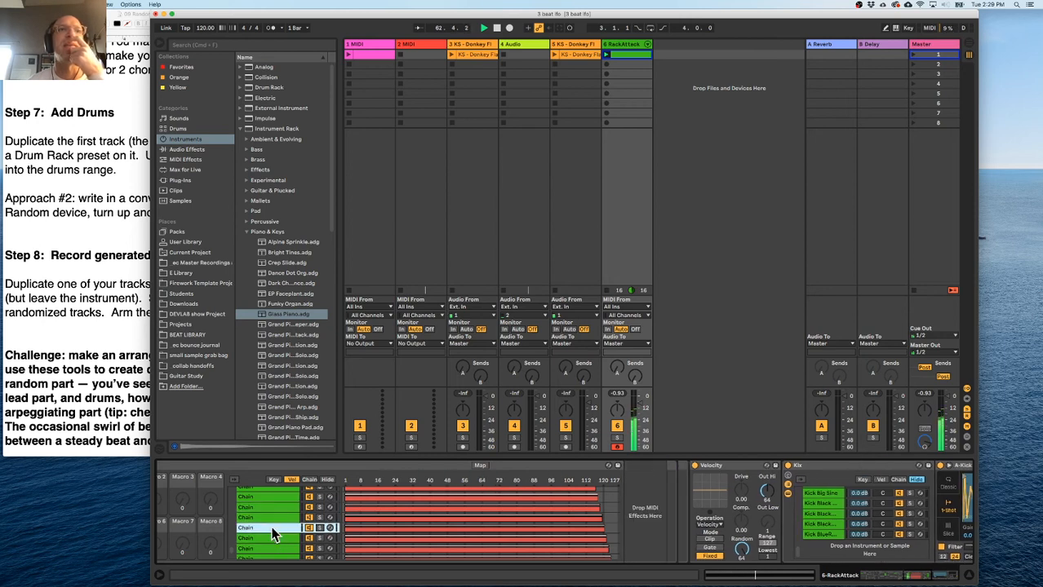
Set the Probability Rack's Chance macro to 127.
scroll(235, 517, "left", 7)
scroll(360, 518, "right", 7)
scroll(361, 518, "left", 1)
scroll(361, 523, "left", 1)
scroll(198, 508, "left", 8)
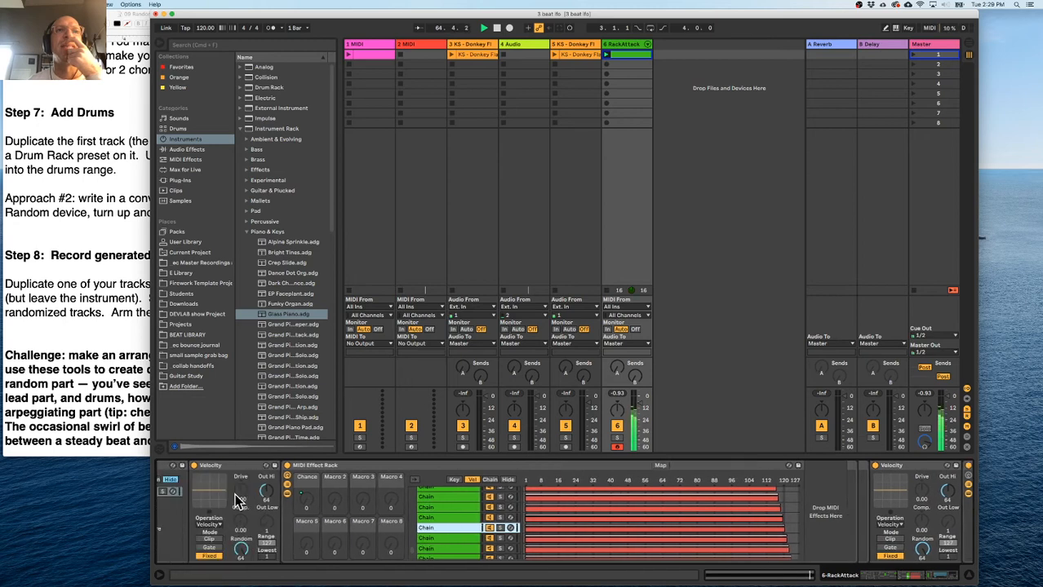
scroll(228, 492, "left", 2)
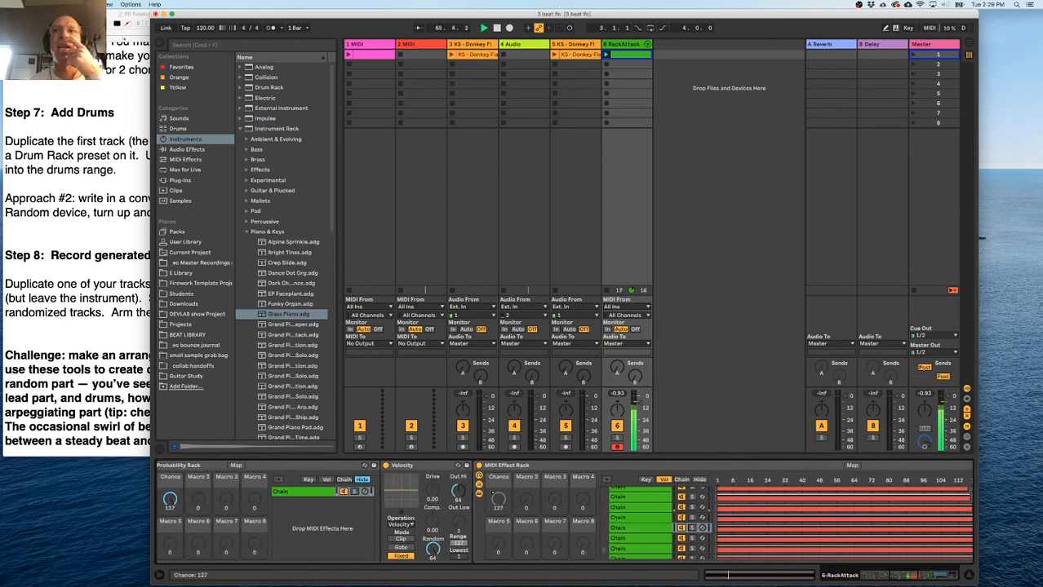
Show the MIDI Effect Rack's chain select zones and examine those of the last chains.
left_click(684, 479)
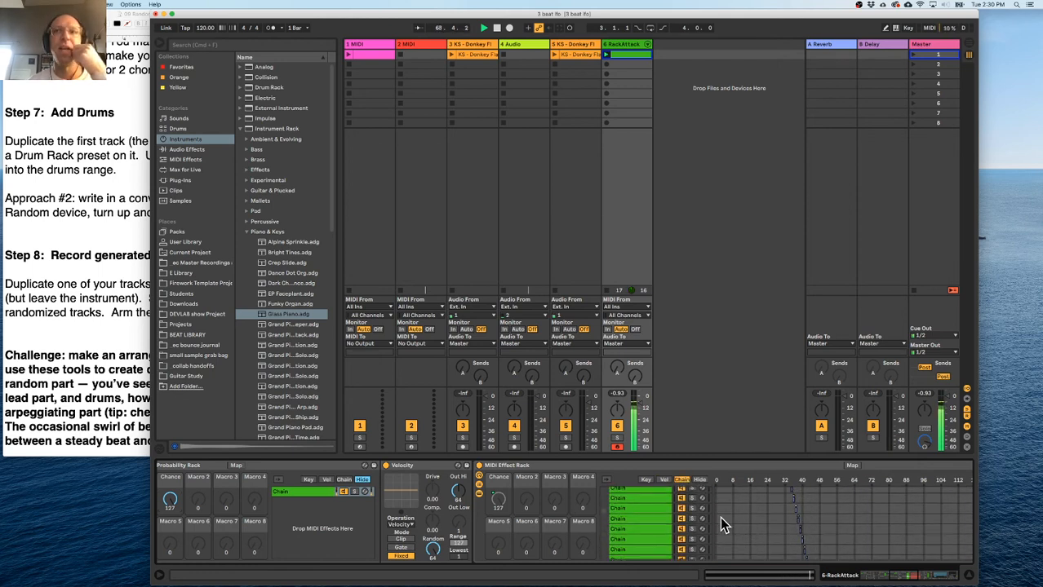
scroll(718, 517, "right", 3)
scroll(722, 517, "right", 8)
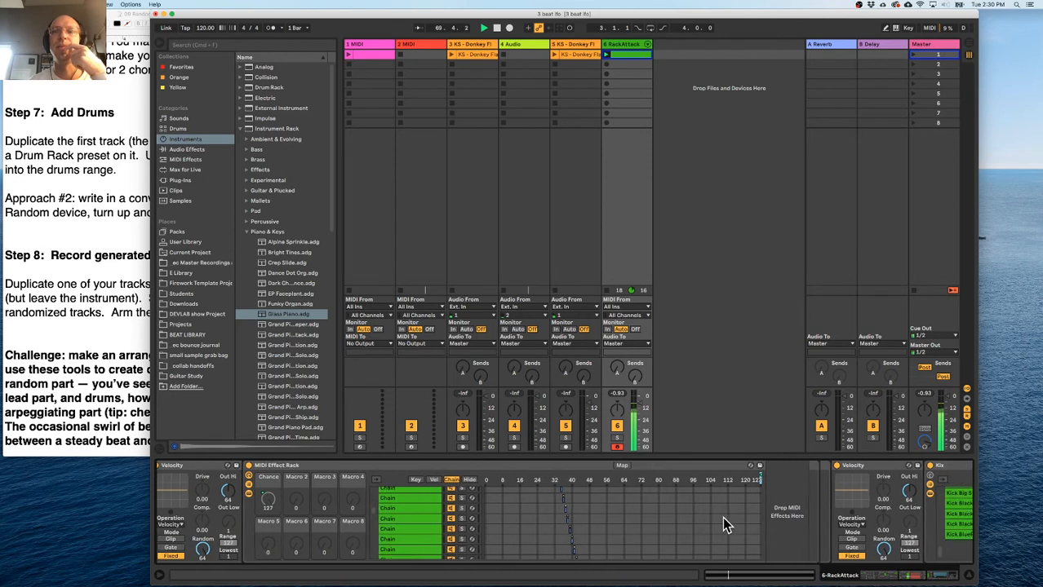
scroll(722, 516, "right", 2)
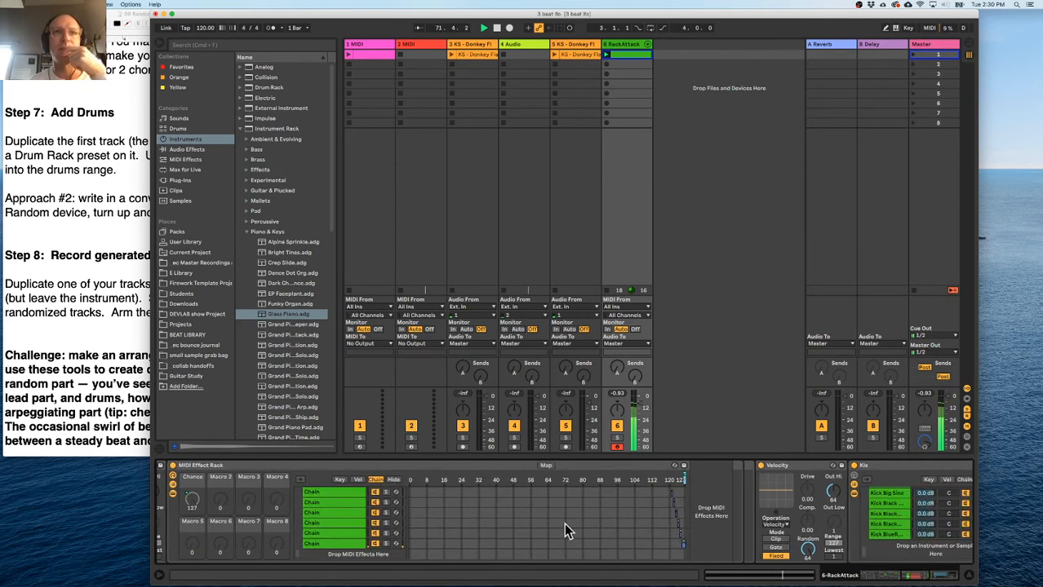
scroll(560, 523, "left", 3)
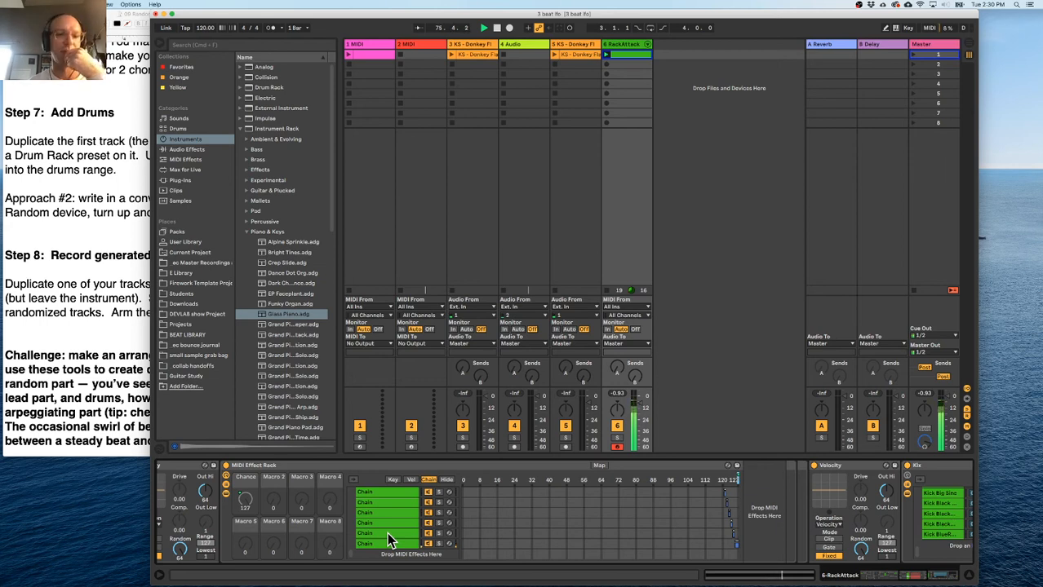
Compare the MIDI Effect Rack's velocity zones with its chain select zones and select the last chain with playback stopped.
left_click(410, 480)
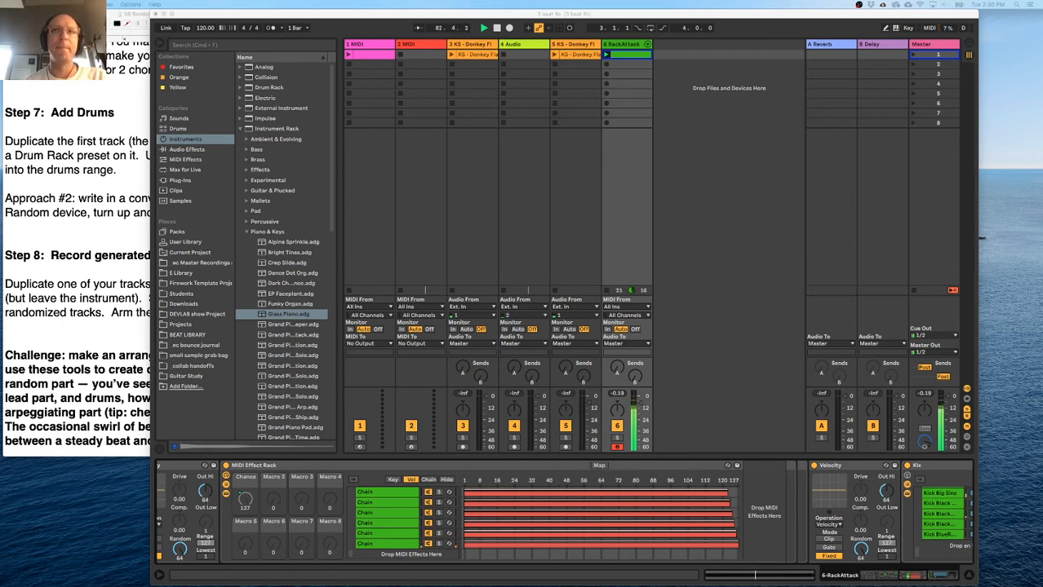
left_click(428, 480)
left_click(412, 480)
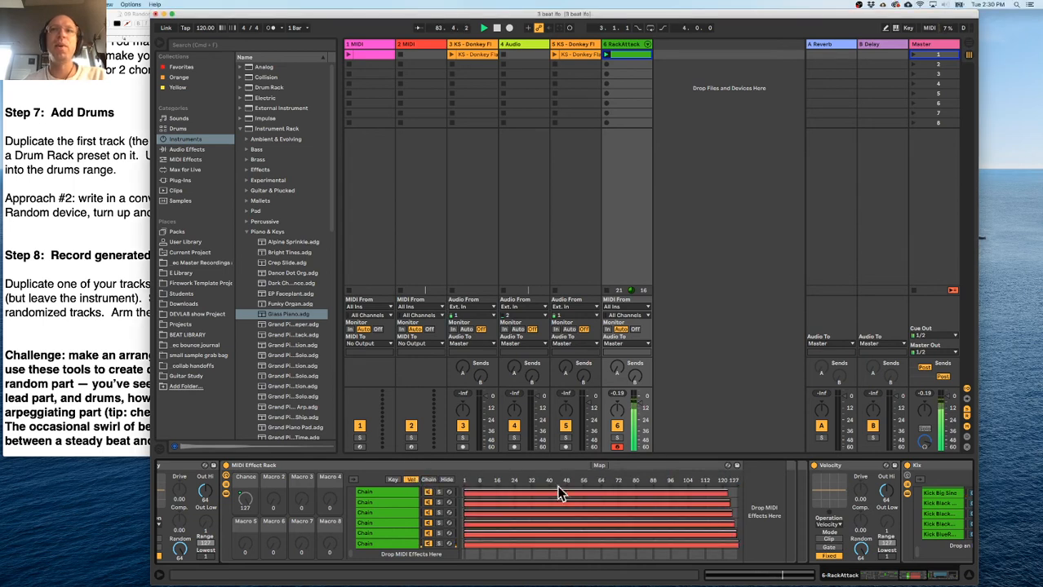
scroll(655, 497, "down", 2)
left_click(395, 544)
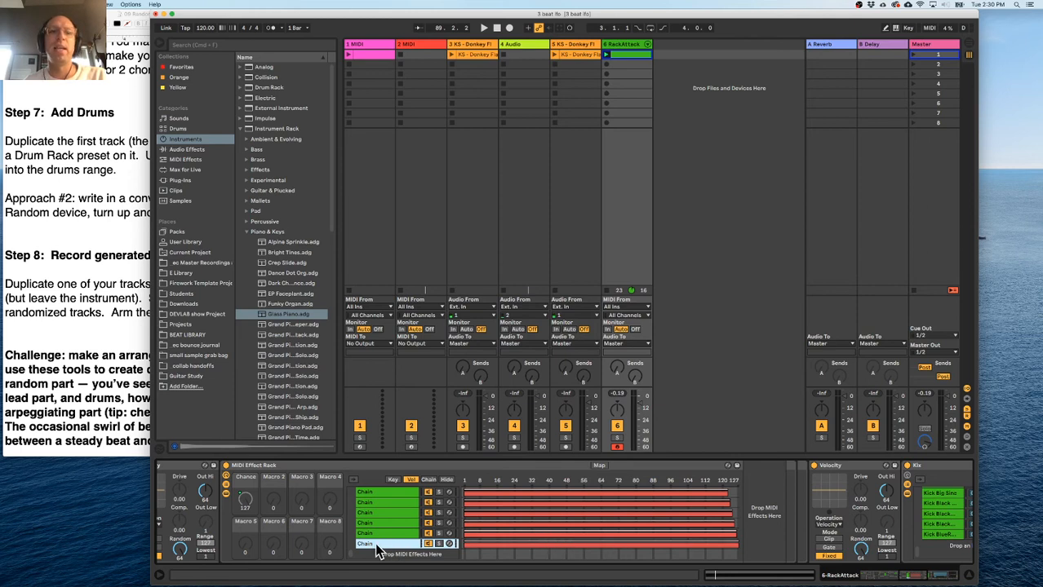
Select the two chains above the last one in turn to examine their contents.
scroll(469, 522, "right", 5)
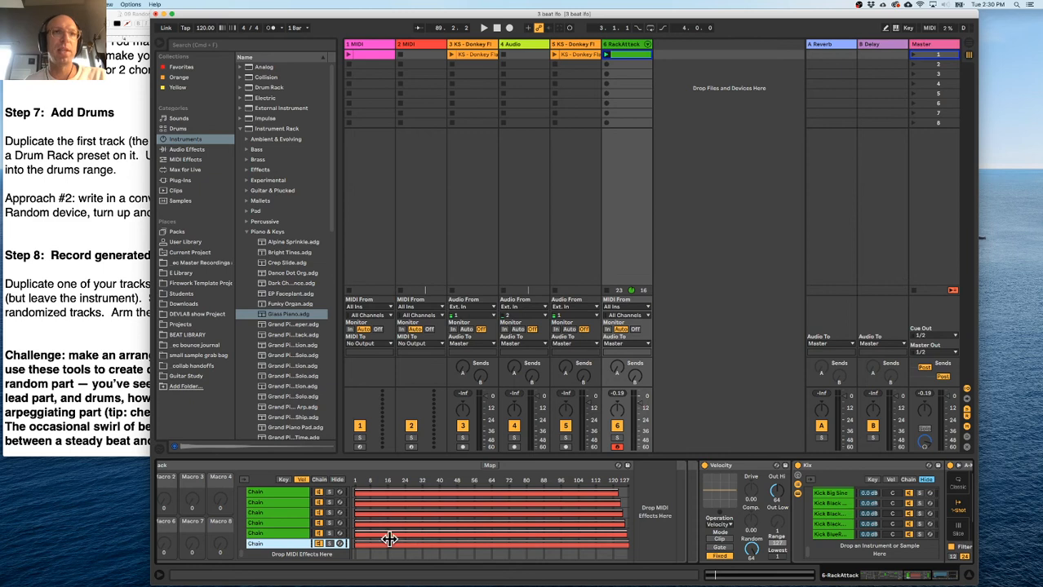
scroll(332, 538, "left", 1)
left_click(283, 532)
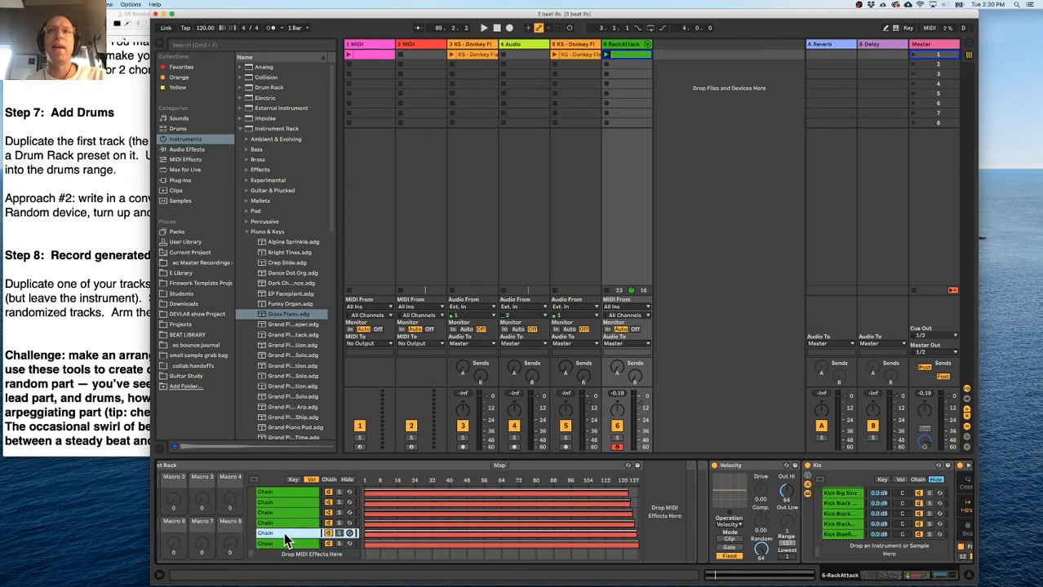
key("Up")
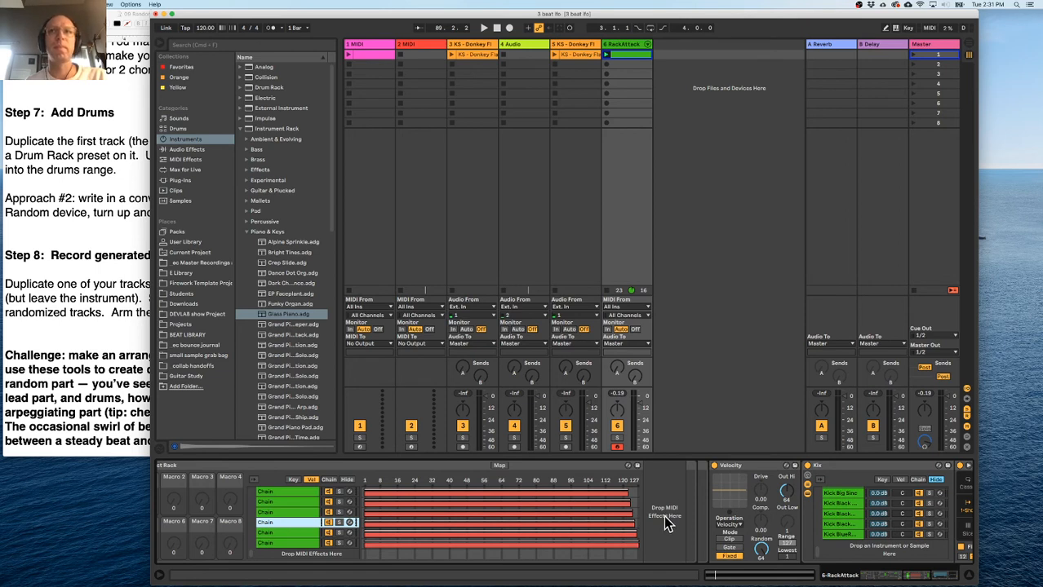
Look through the velocity zones across the whole chain list, from the shortest ranges to the full range.
scroll(667, 522, "right", 5)
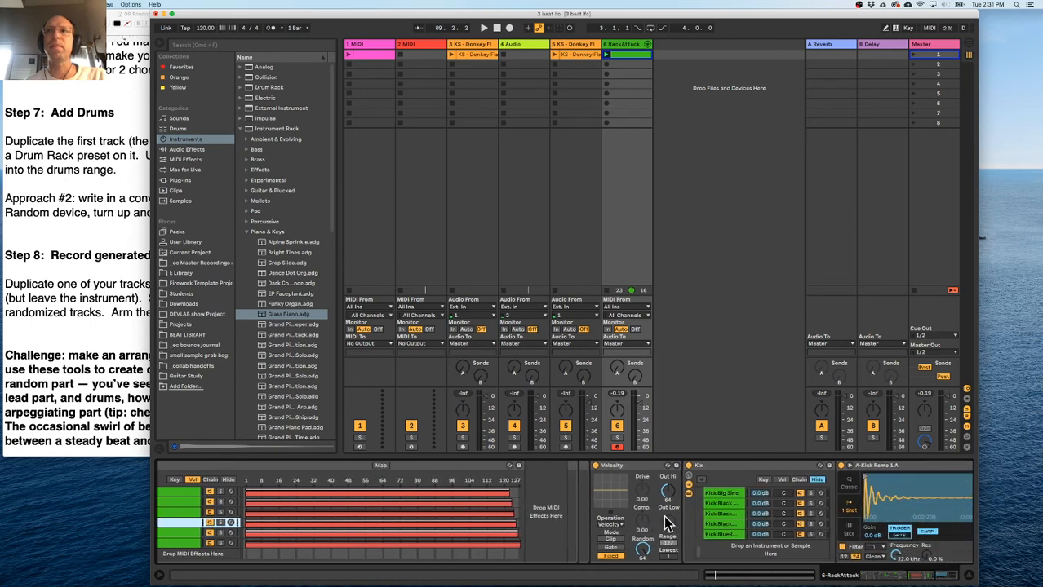
scroll(667, 522, "left", 5)
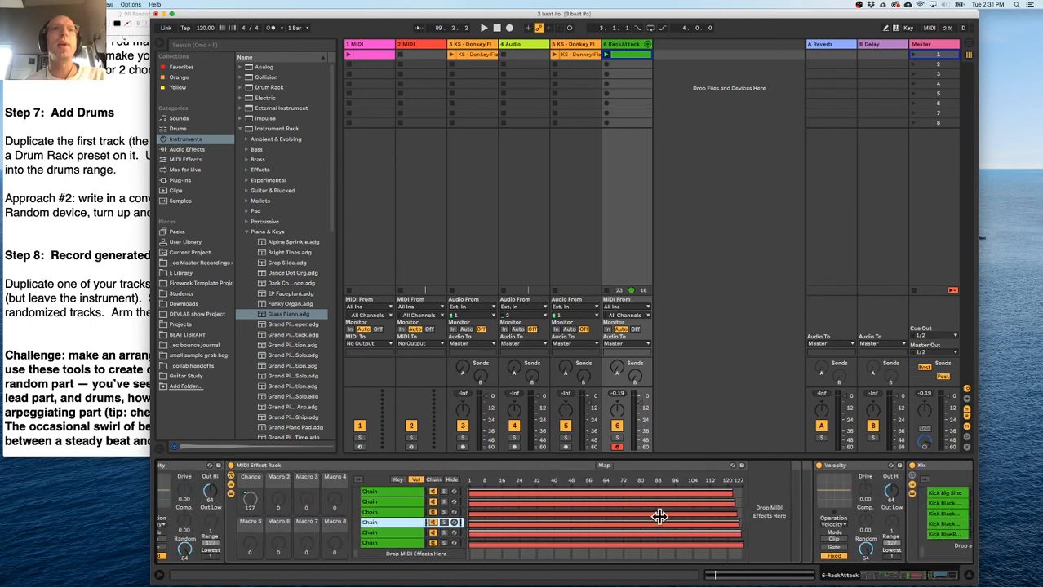
scroll(570, 513, "up", 20)
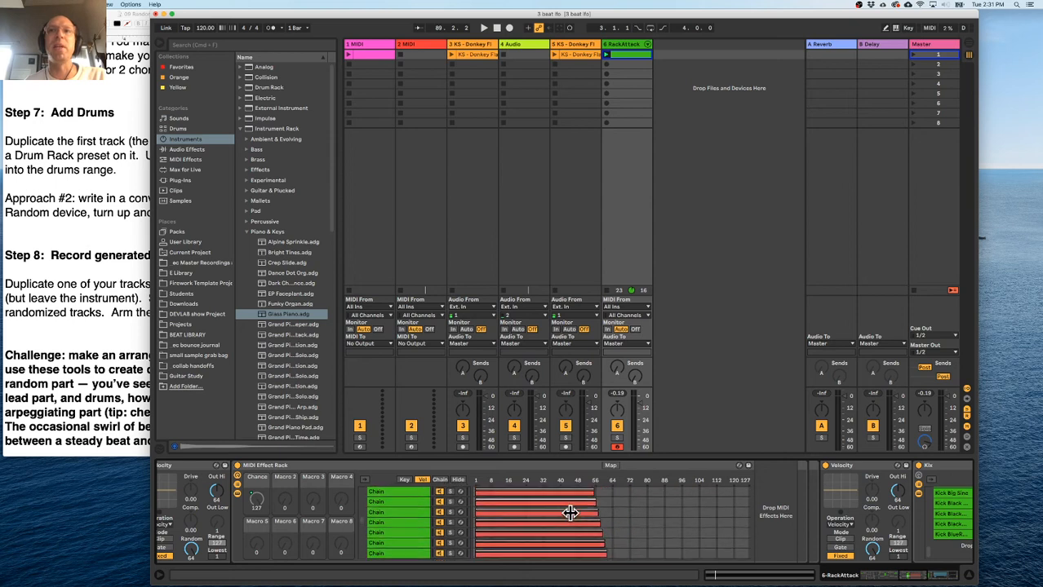
scroll(569, 509, "down", 20)
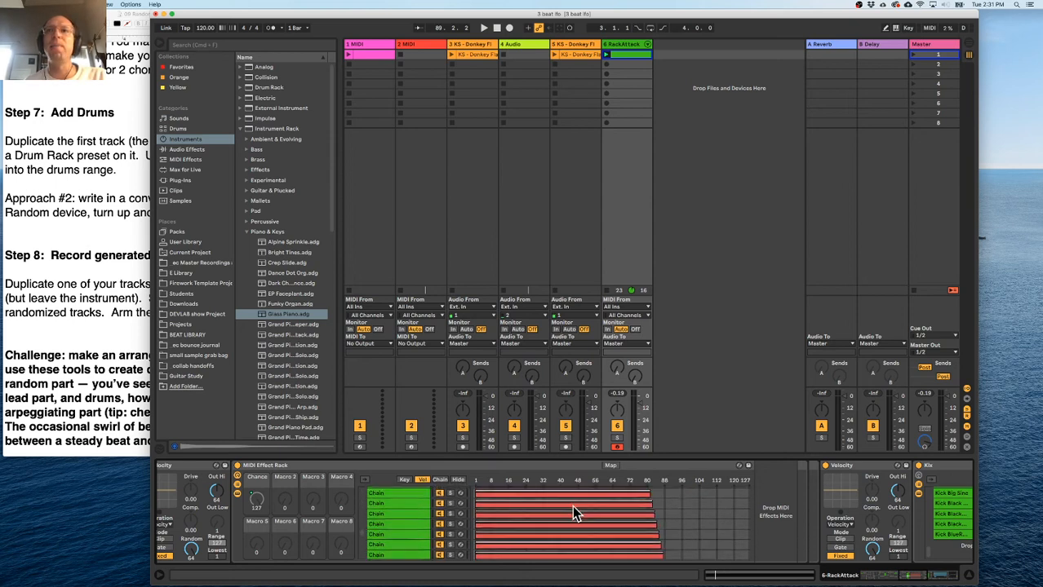
scroll(572, 506, "up", 5)
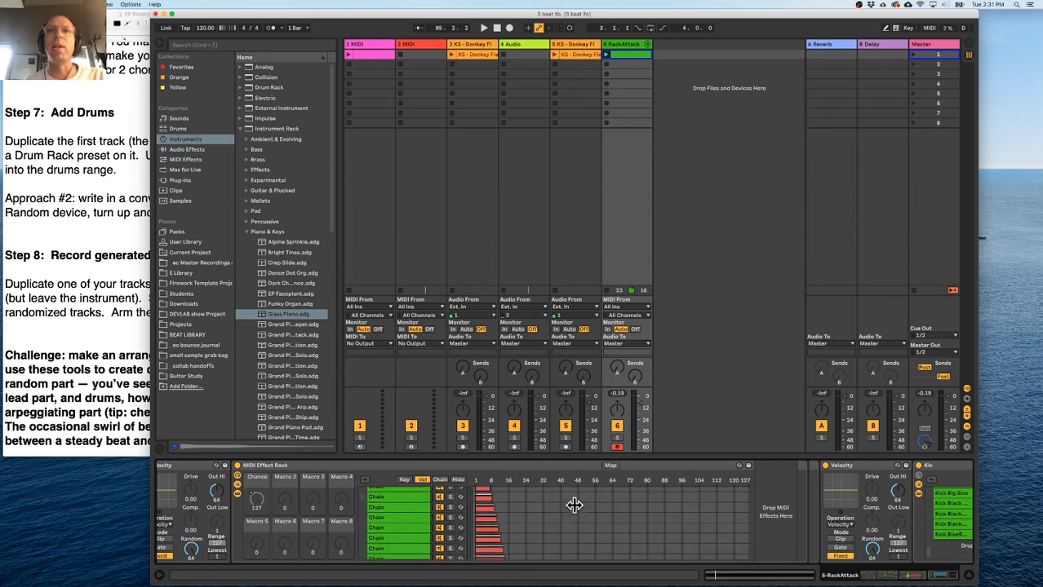
scroll(574, 506, "down", 5)
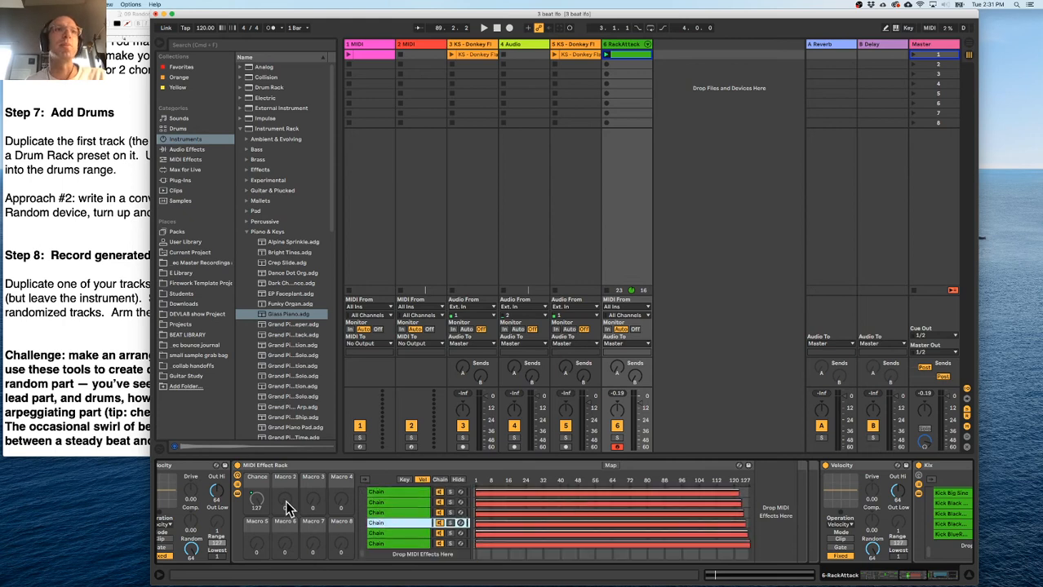
Restart playback and audition different settings of the Kix Probability Rack's Chance macro, including 66.
scroll(281, 506, "left", 3)
scroll(244, 496, "left", 3)
key("space")
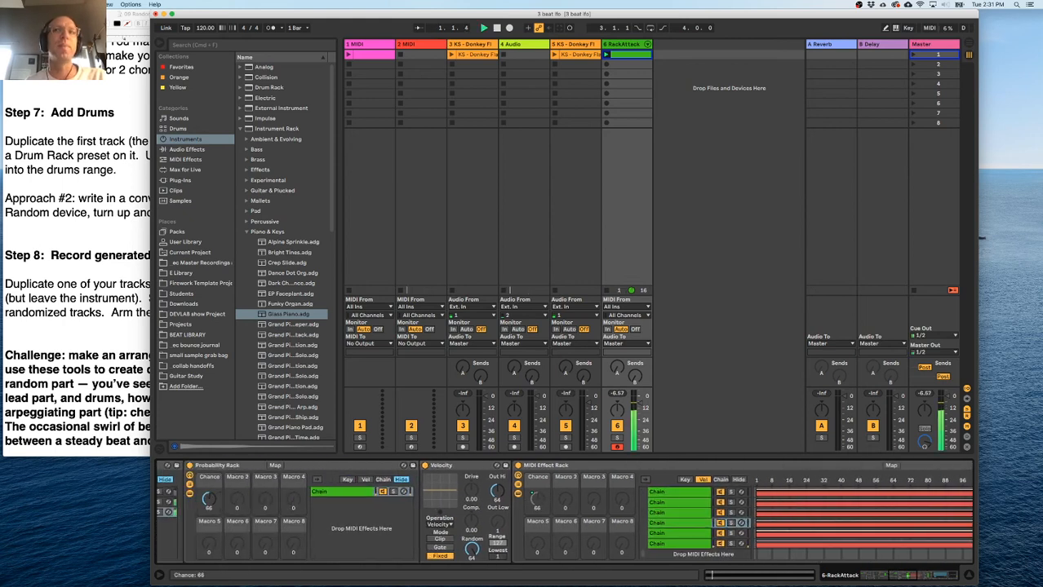
left_click_drag(209, 501, 208, 465)
Select the Lead chain in the Instrument Rack to show its devices.
scroll(521, 498, "left", 5)
left_click(521, 492)
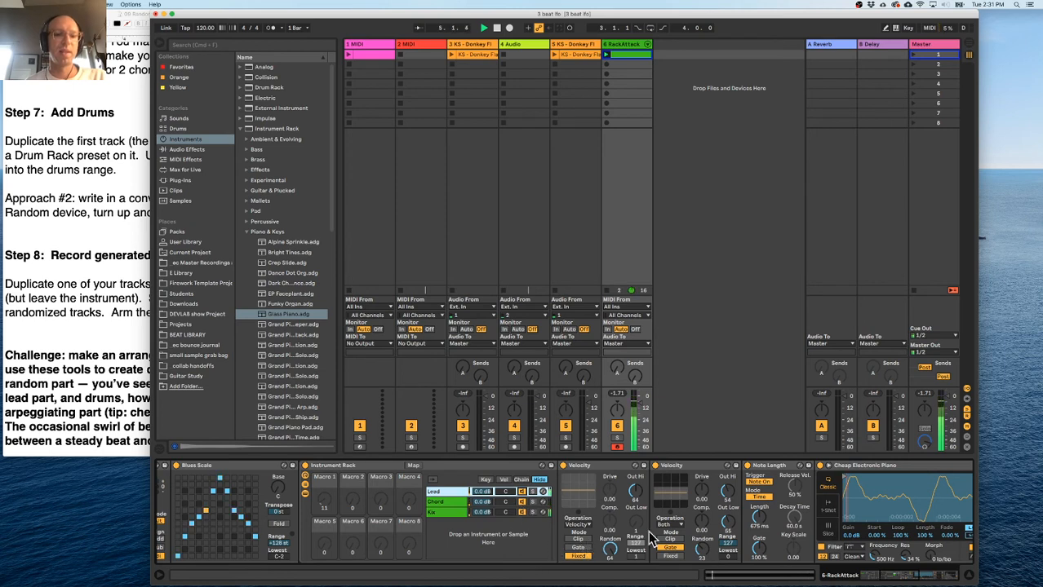
Look through the Lead chain's devices as far as EQ Eight and show the Instrument Rack's chain zones.
scroll(681, 518, "right", 10)
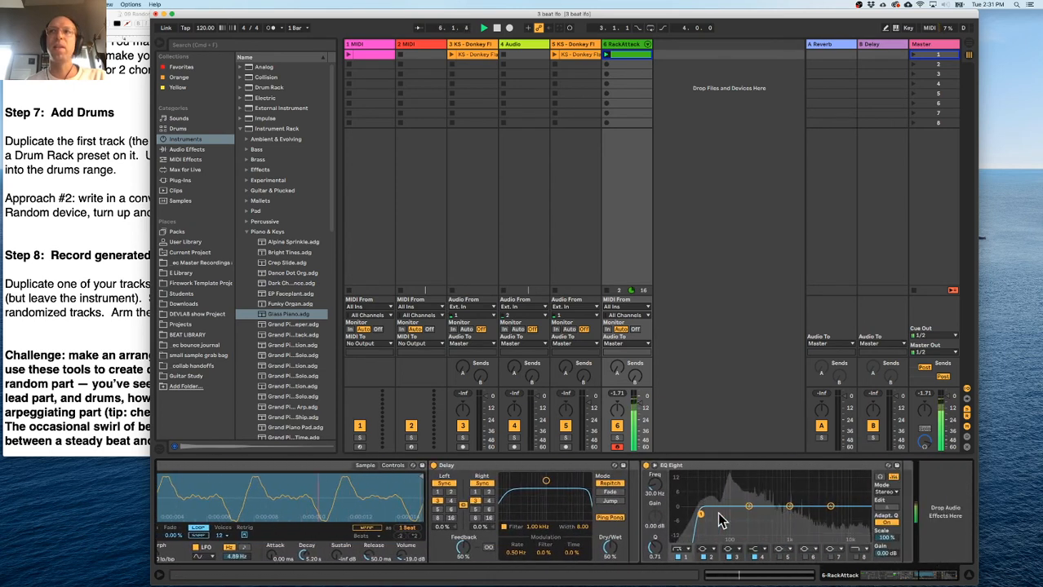
scroll(719, 520, "left", 15)
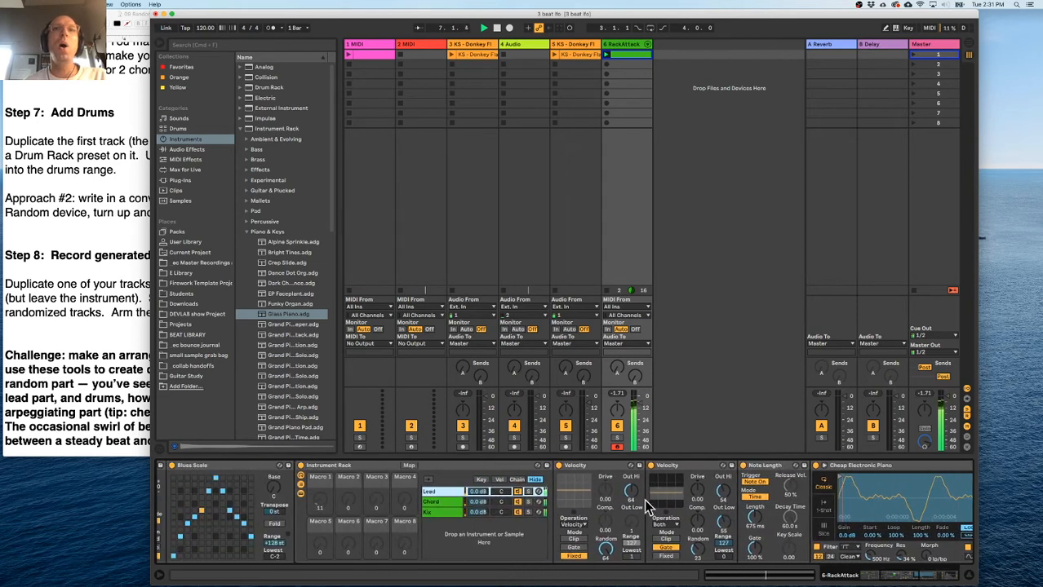
left_click(518, 480)
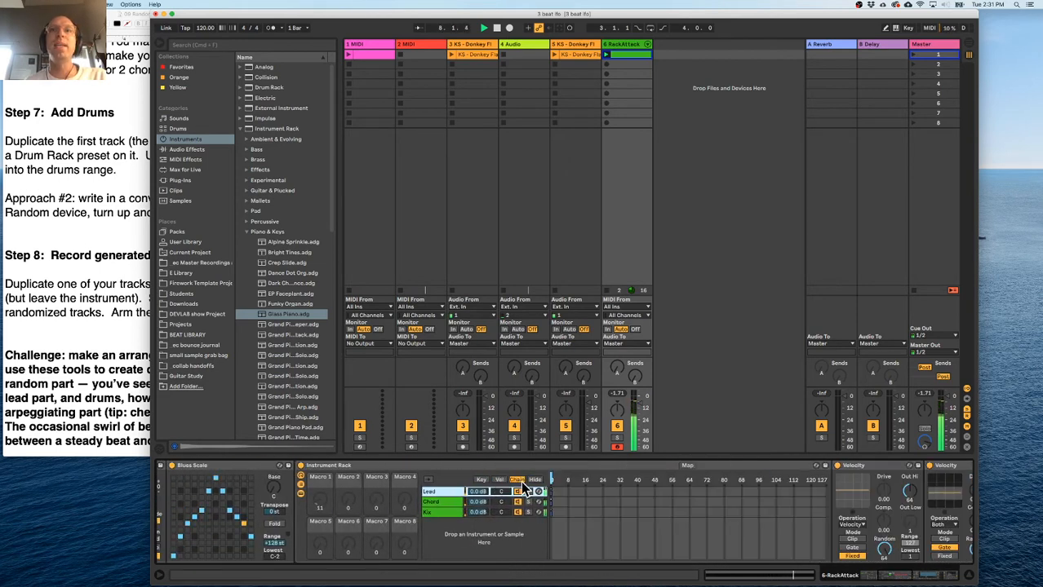
scroll(352, 487, "left", 8)
scroll(323, 494, "right", 15)
scroll(321, 488, "left", 15)
Select the Kix chain and show the chain zones of the MIDI Effect Rack inside its Probability Rack.
left_click(445, 513)
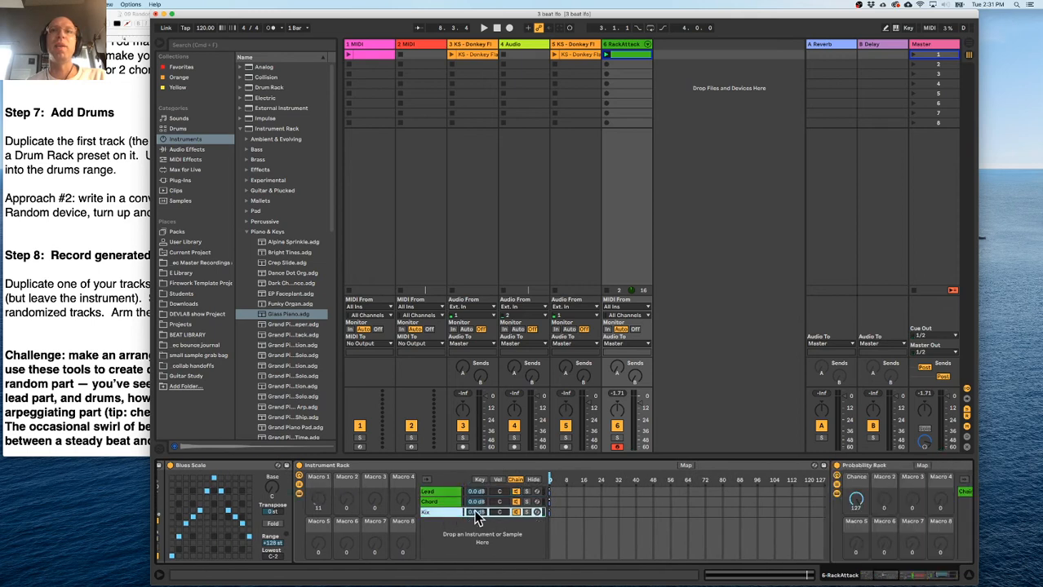
scroll(480, 514, "right", 4)
scroll(629, 514, "right", 11)
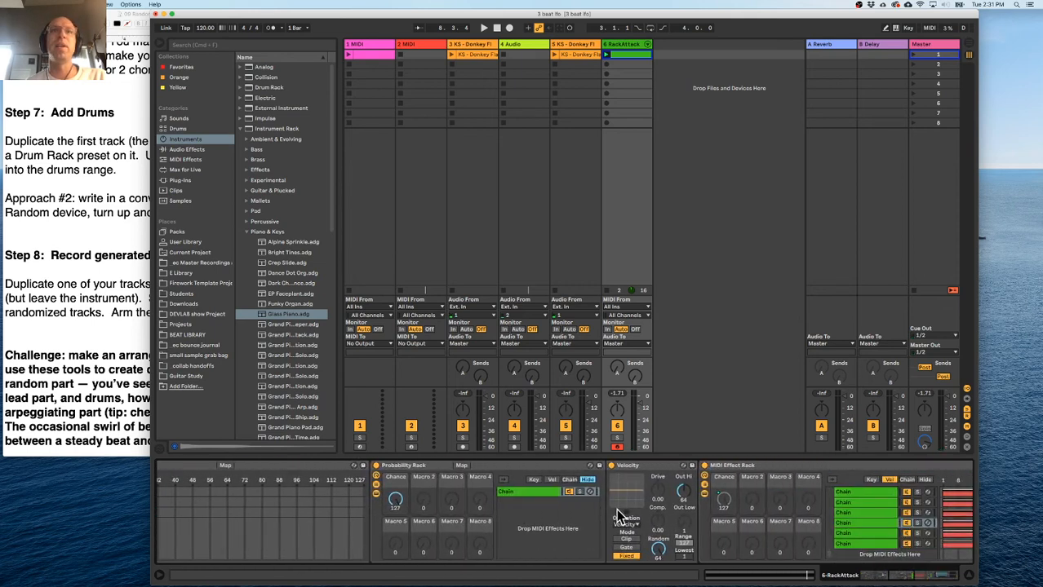
scroll(390, 504, "right", 8)
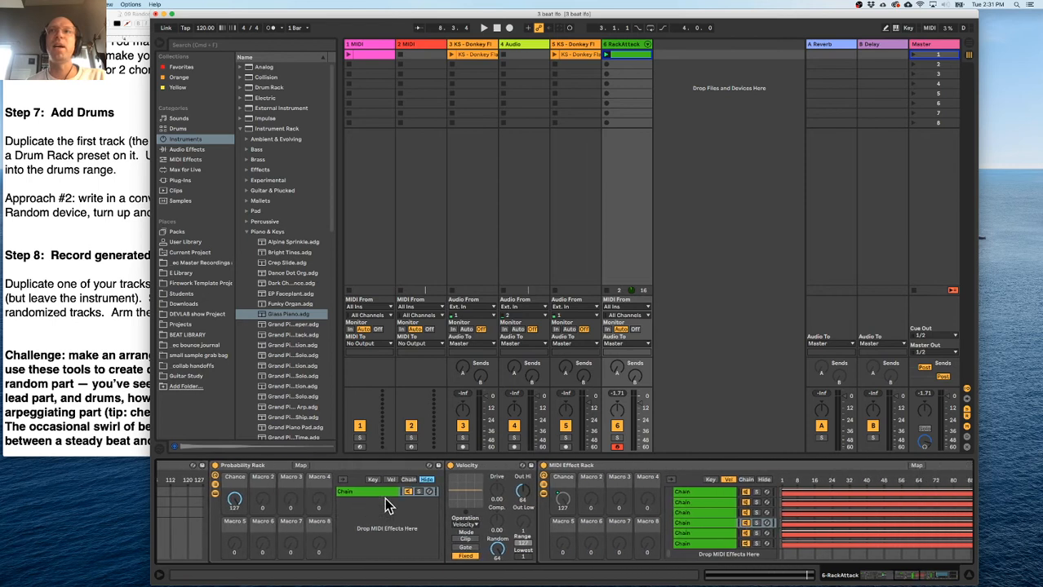
scroll(395, 503, "right", 2)
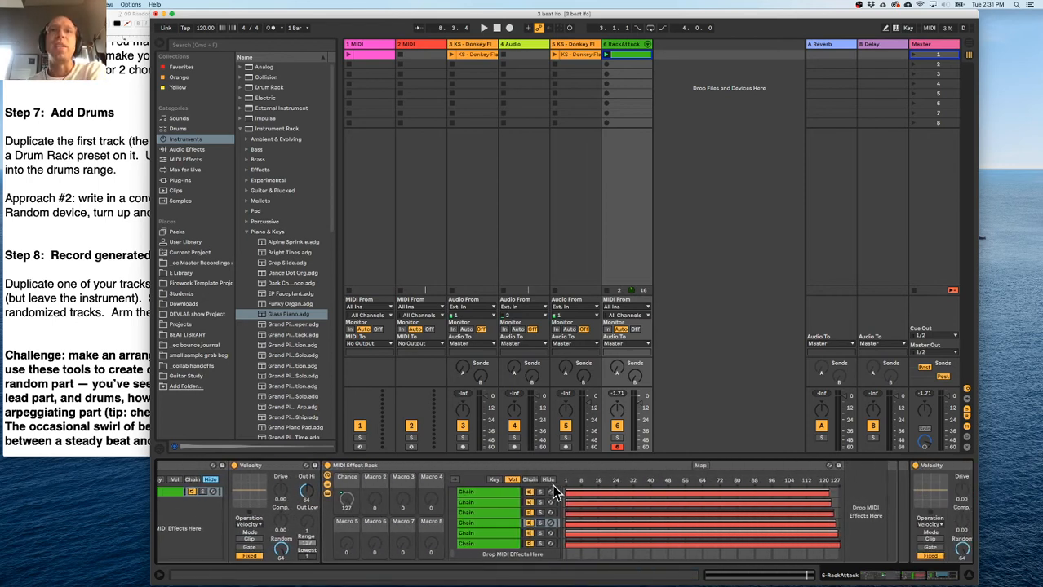
left_click(531, 481)
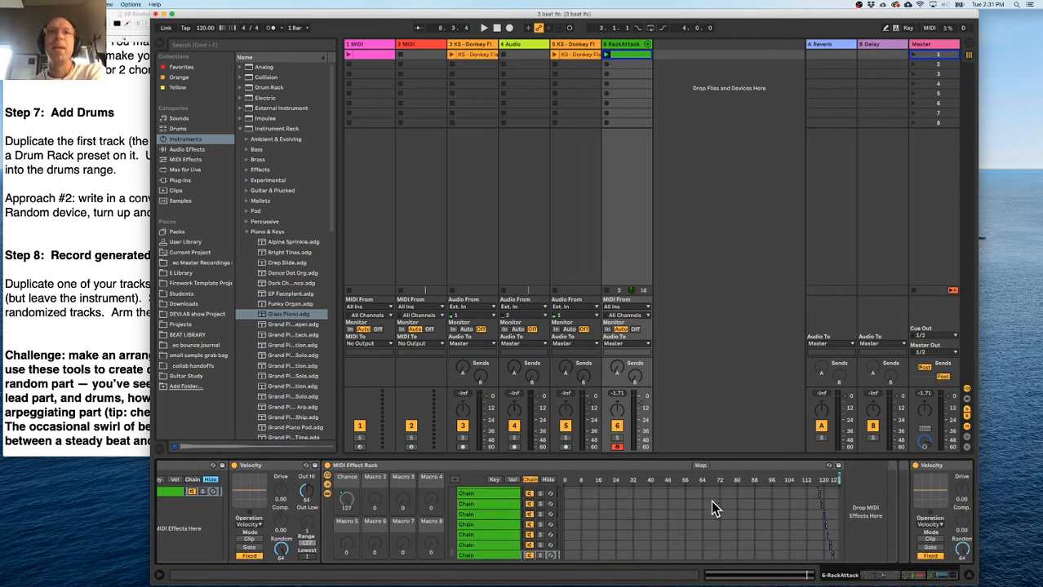
Set the Probability Rack's Chance macro to 24 and look through the MIDI Effect Rack's velocity zones from the first chain to the full-range ones.
scroll(373, 490, "left", 5)
left_click_drag(186, 500, 186, 563)
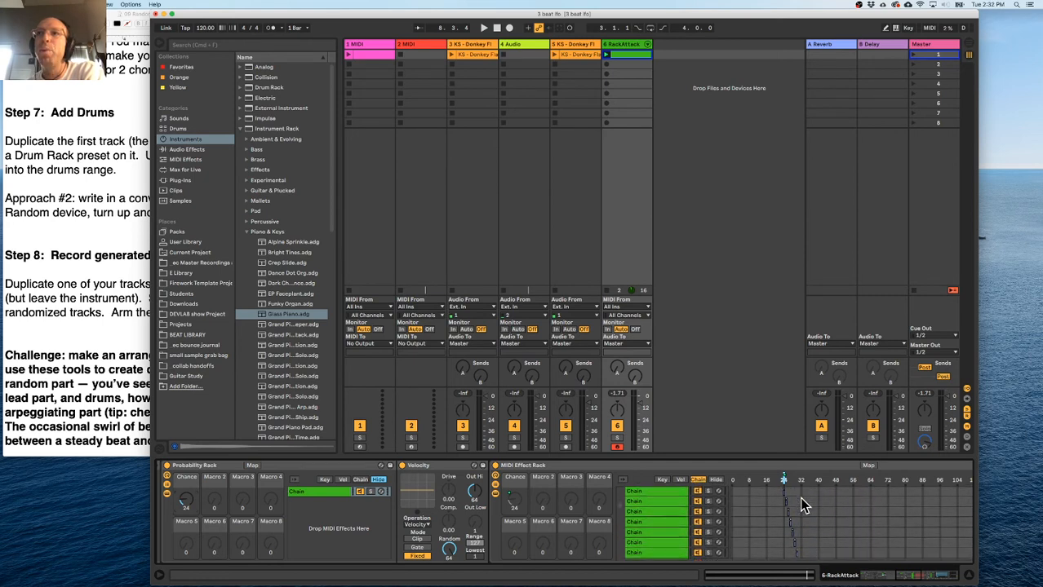
left_click(659, 495)
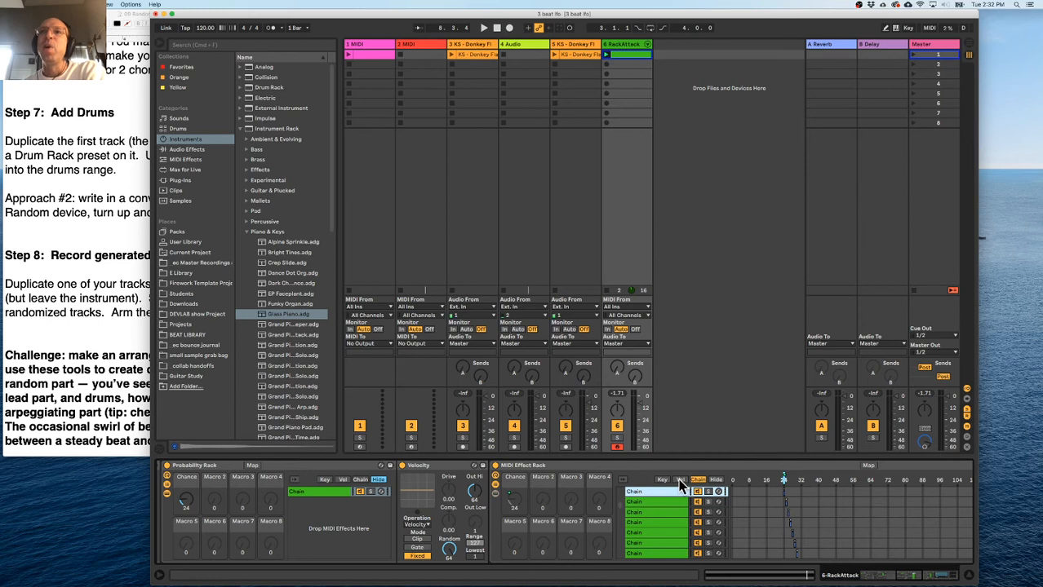
left_click(680, 480)
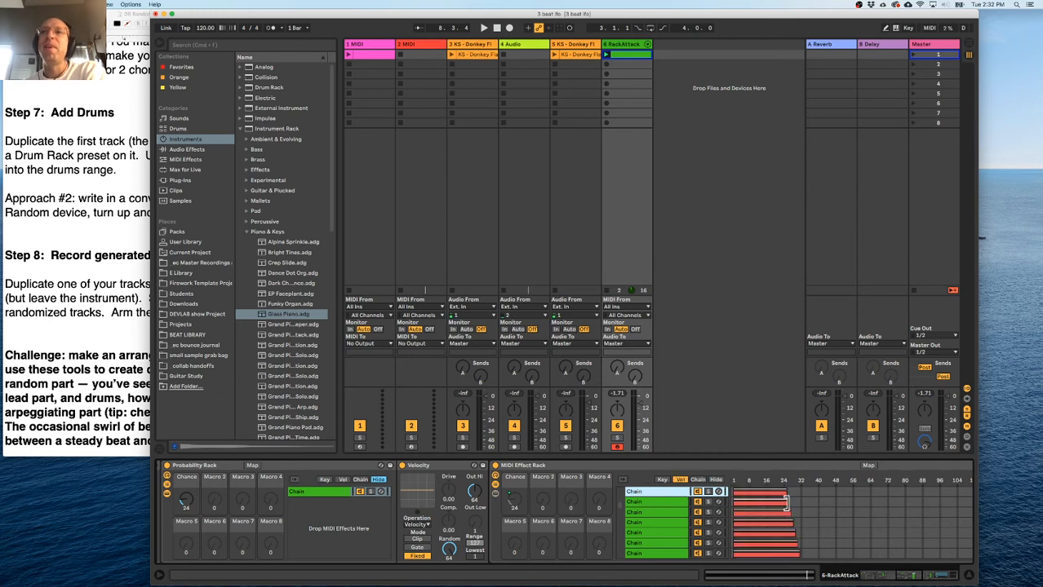
scroll(692, 504, "right", 5)
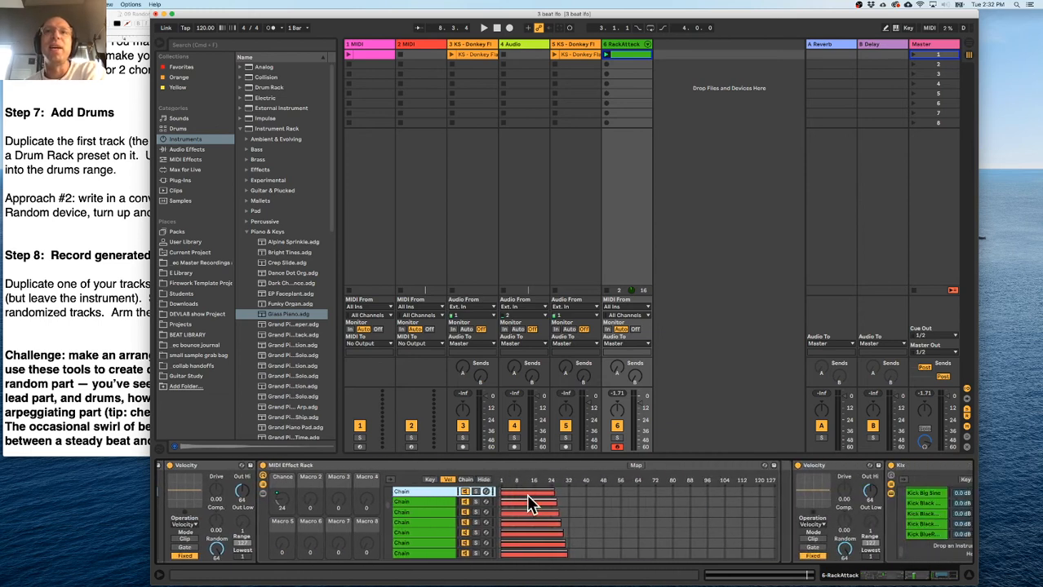
left_click_drag(547, 492, 551, 490)
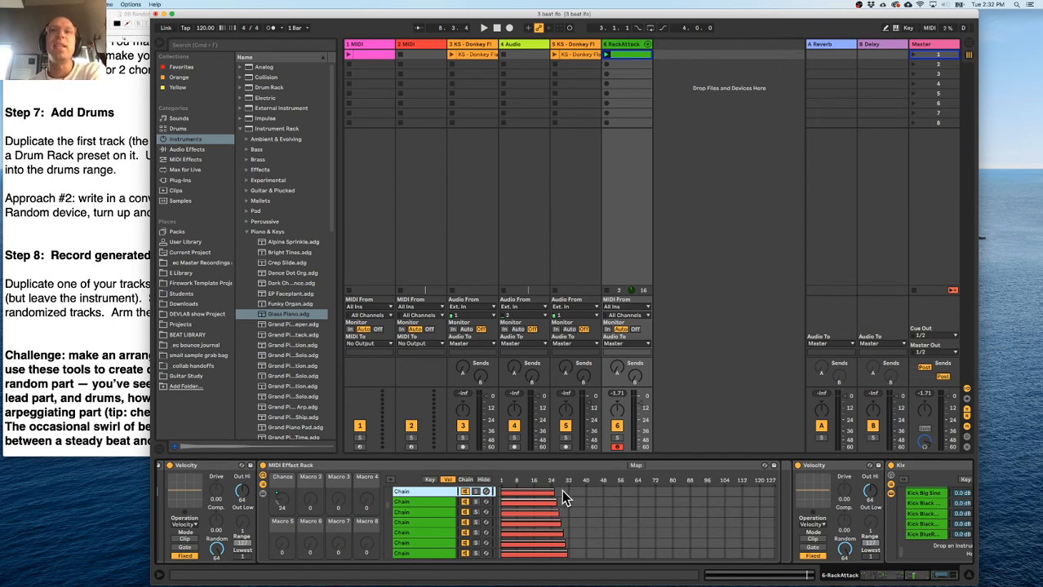
scroll(619, 519, "down", 20)
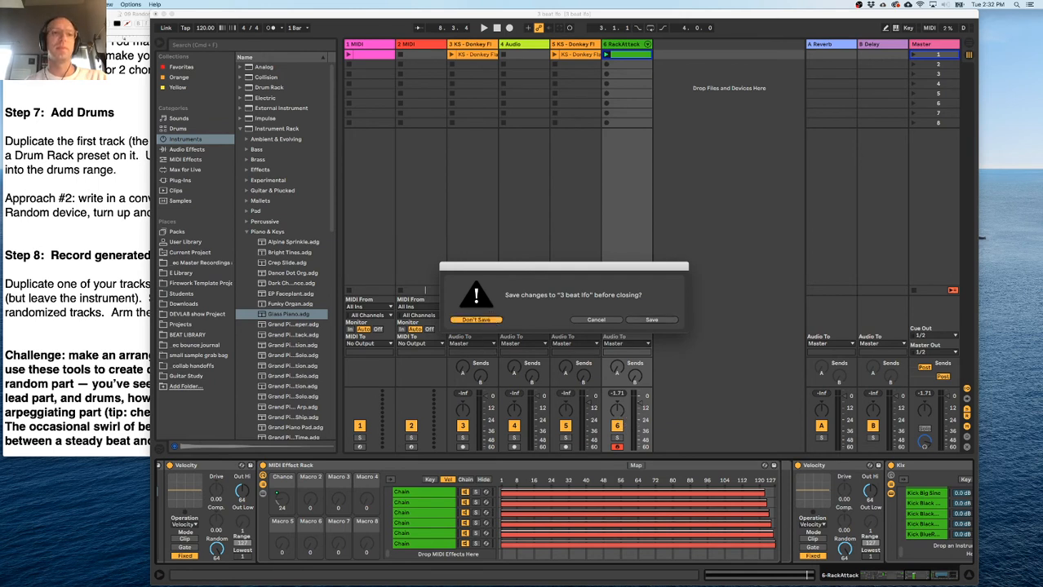
Close the "3 beat lfo" set without saving and start playback of the Random Generator set.
left_click(488, 319)
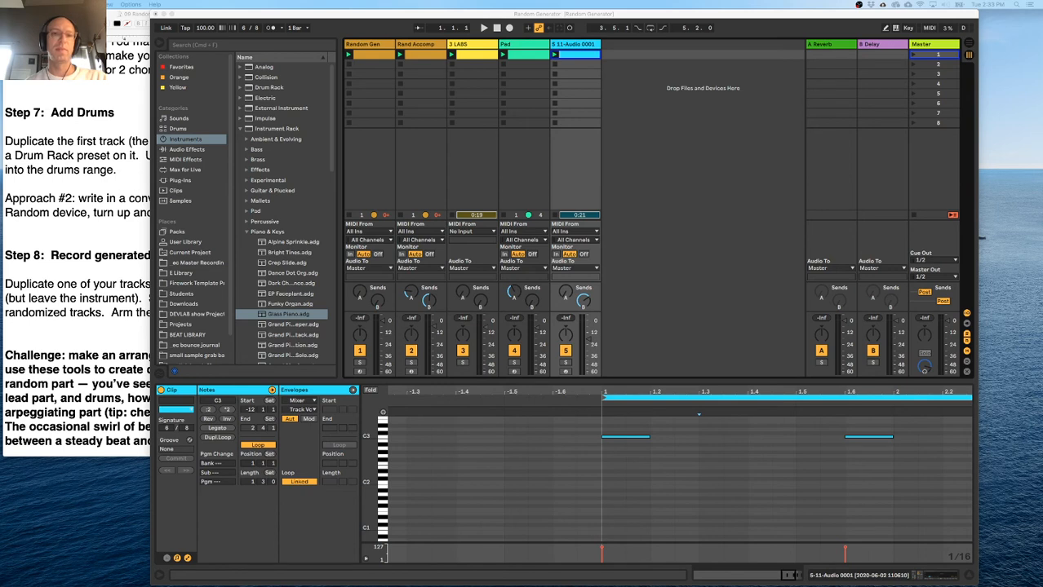
left_click(481, 180)
key("space")
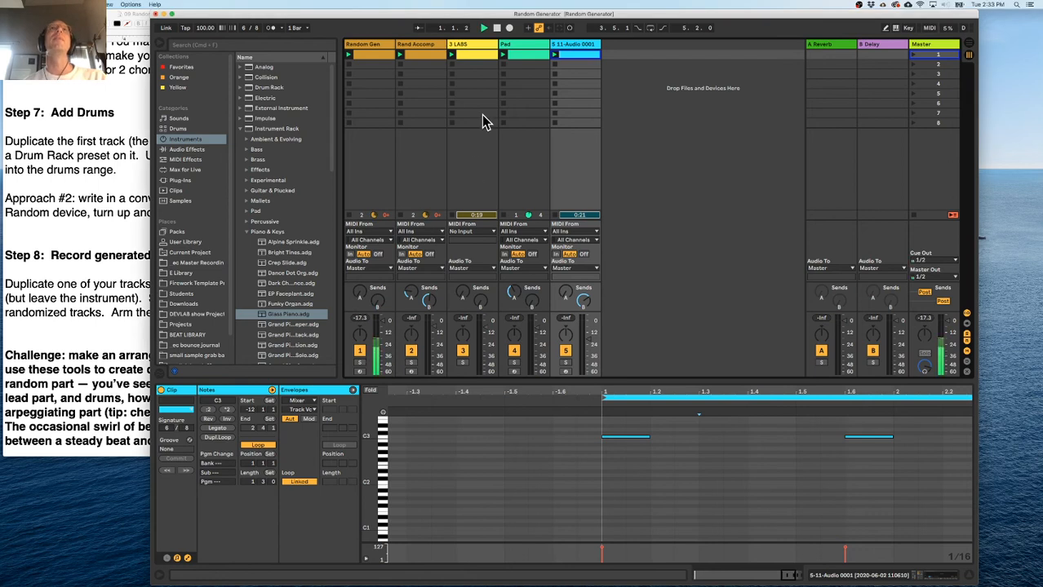
Show the Random Gen track's devices and select its MIDI Effect Rack.
left_click(378, 45)
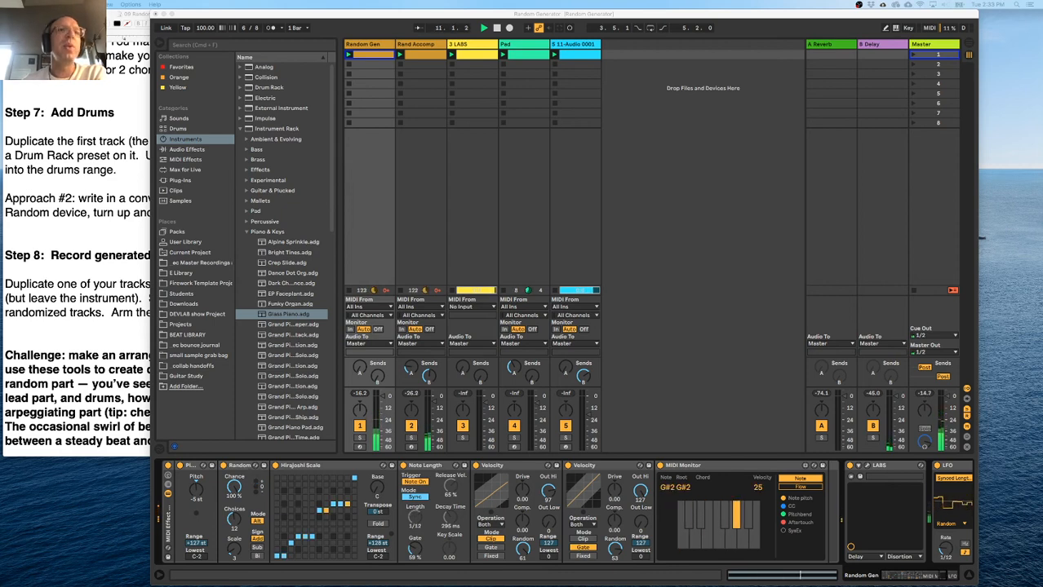
double_click(168, 519)
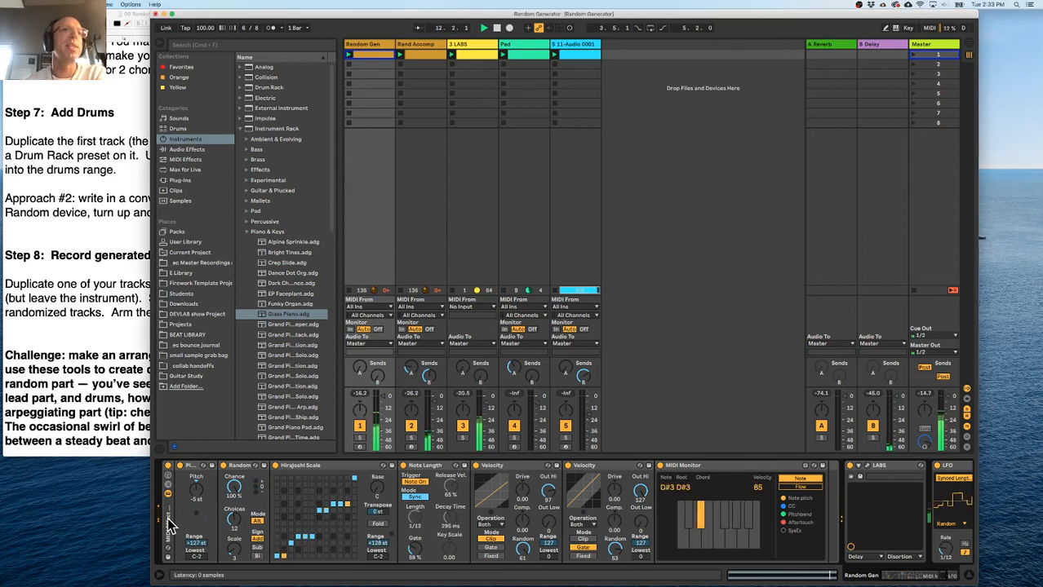
double_click(168, 521)
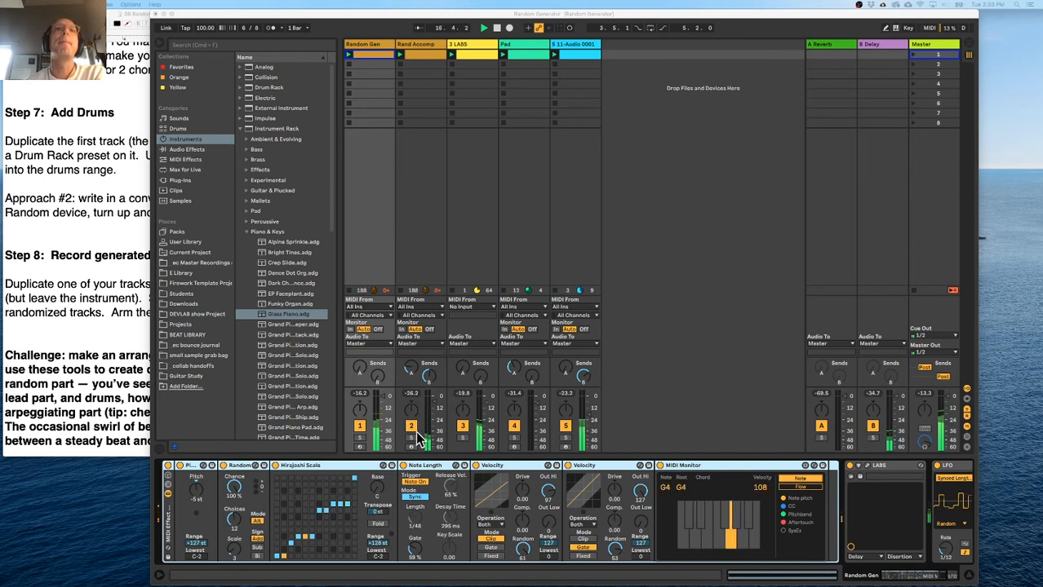
Stop all clips except Random Gen, view the notes of the Random Gen clip, and return to the track's devices.
left_click(914, 291)
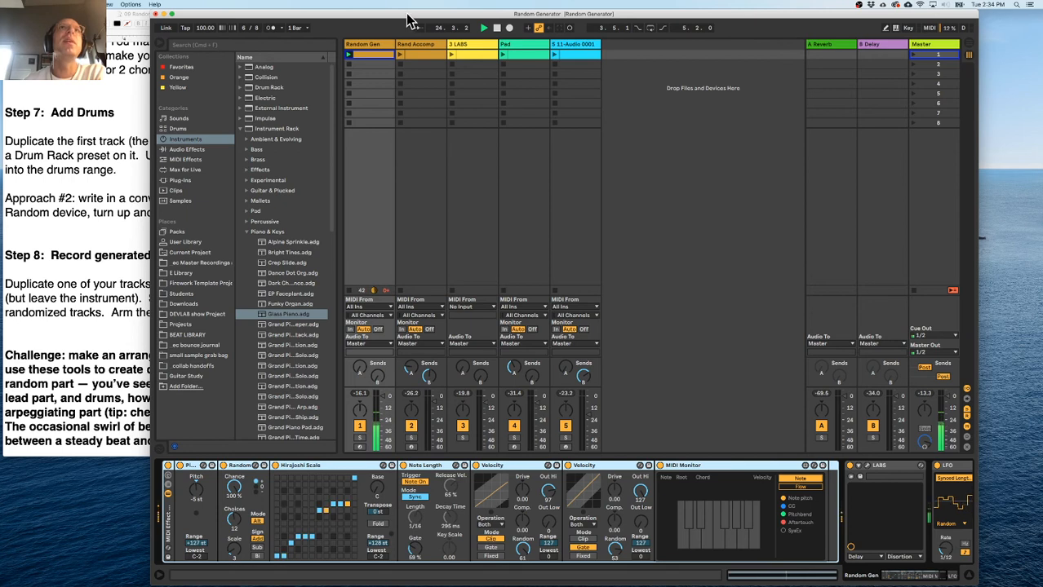
double_click(367, 55)
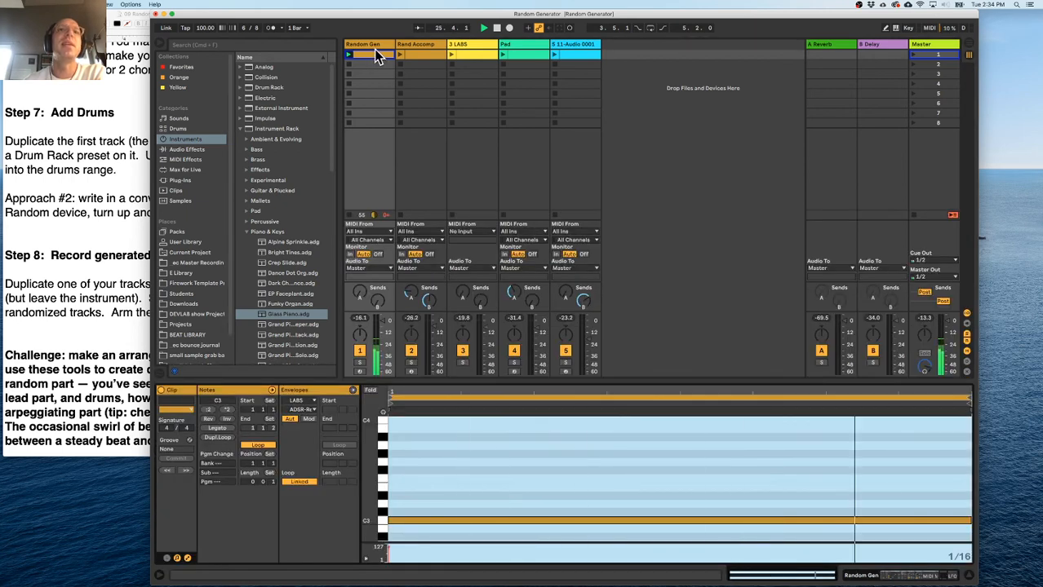
left_click(376, 43)
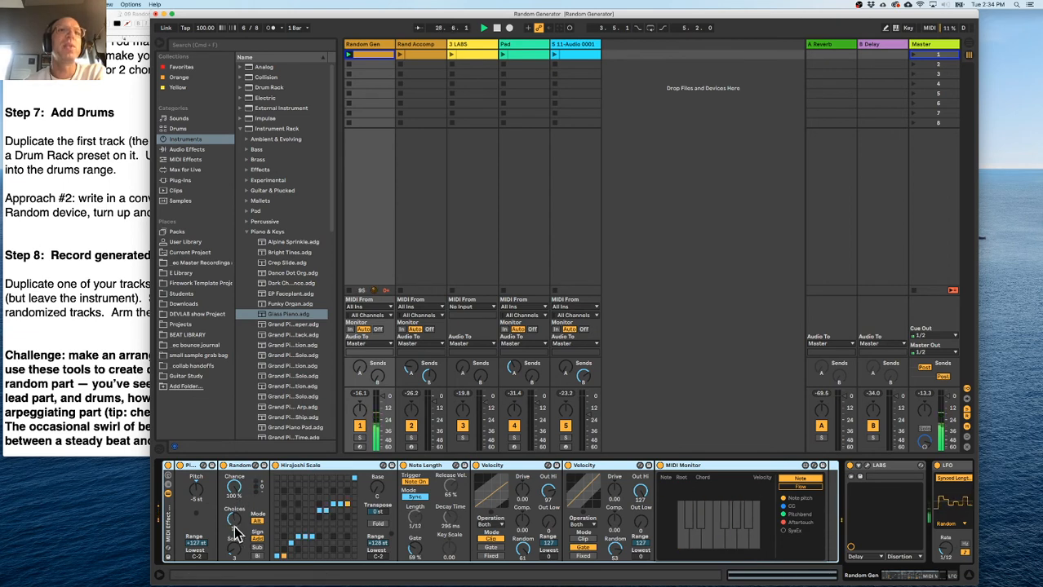
Examine the Random device's Alt mode and try to adjust the Length of the Note Length device.
left_click(258, 522)
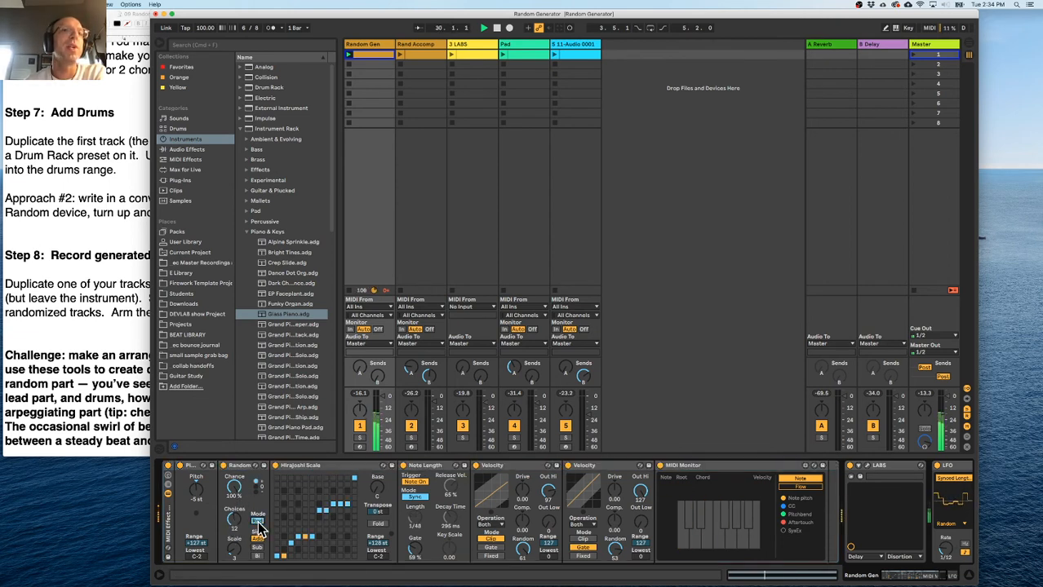
left_click(258, 522)
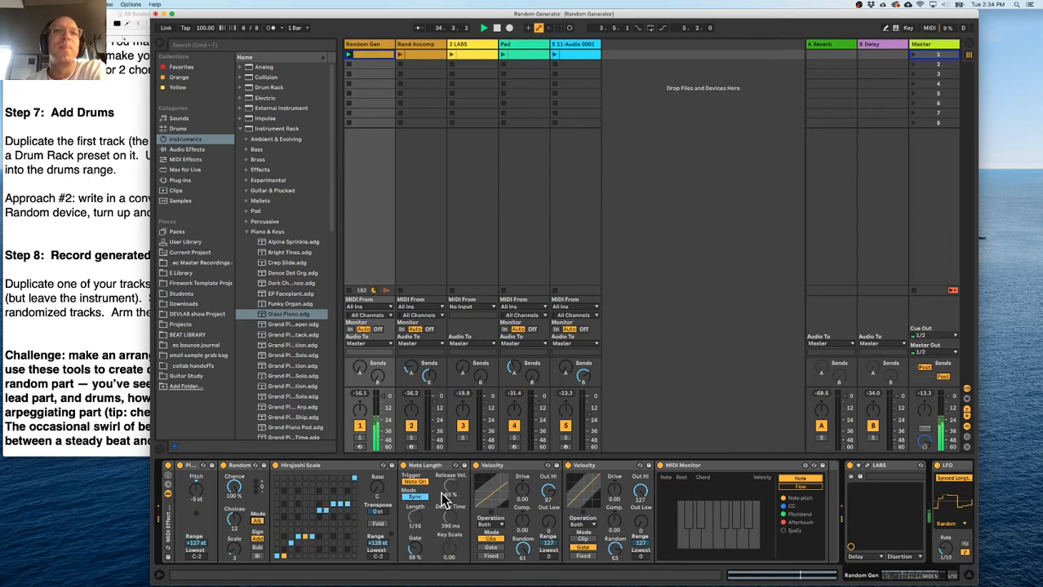
scroll(423, 507, "right", 2)
scroll(423, 506, "right", 5)
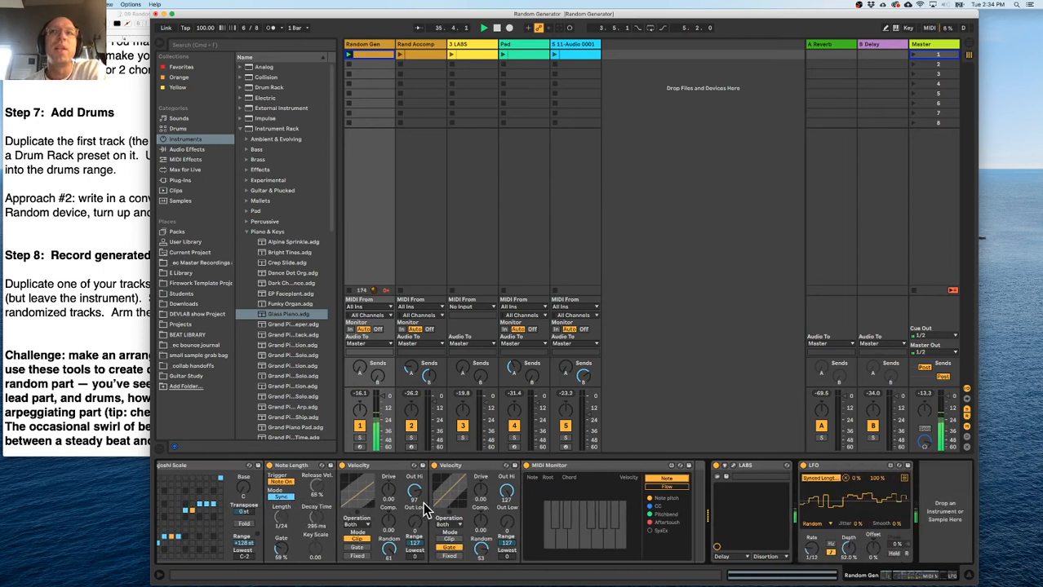
left_click(284, 526)
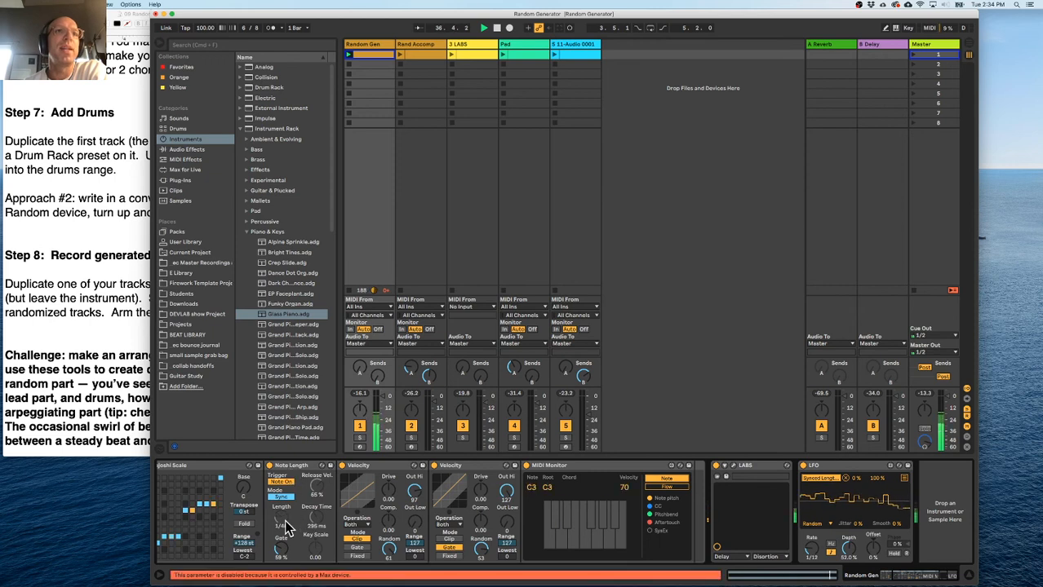
Select the LFO device and view its waveform options, keeping Random.
left_click(839, 468)
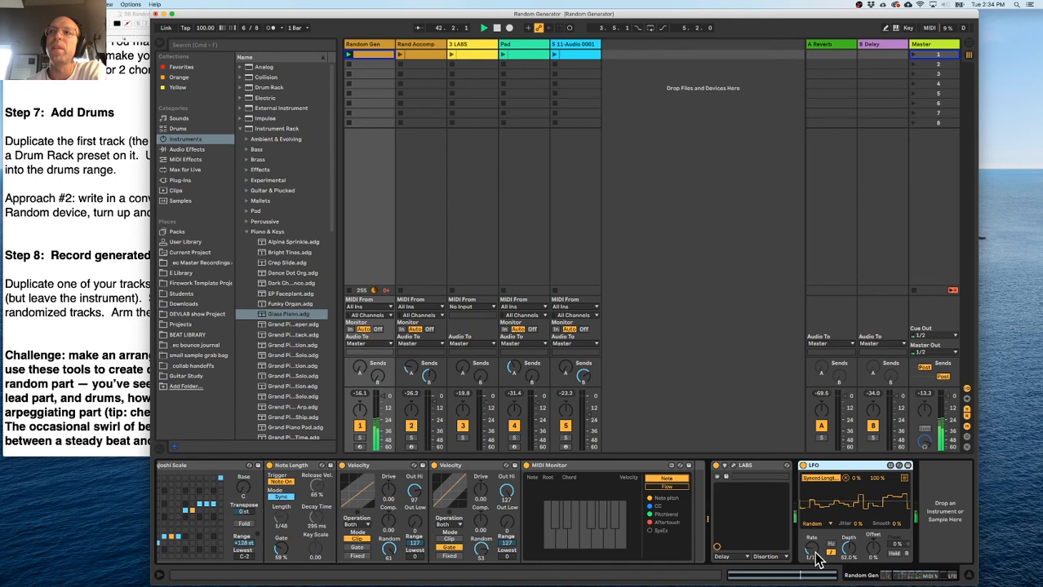
left_click(827, 525)
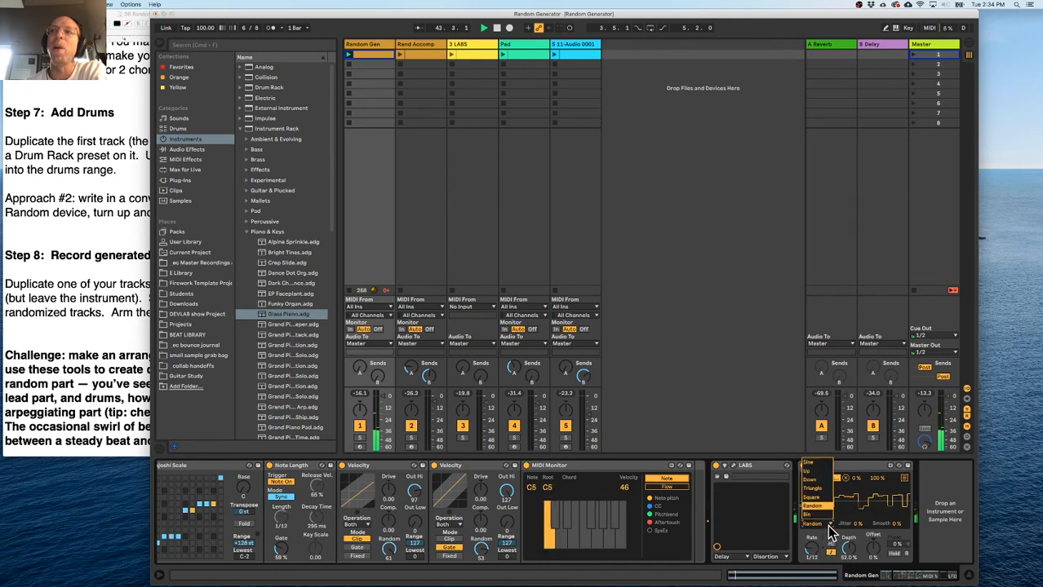
left_click(829, 529)
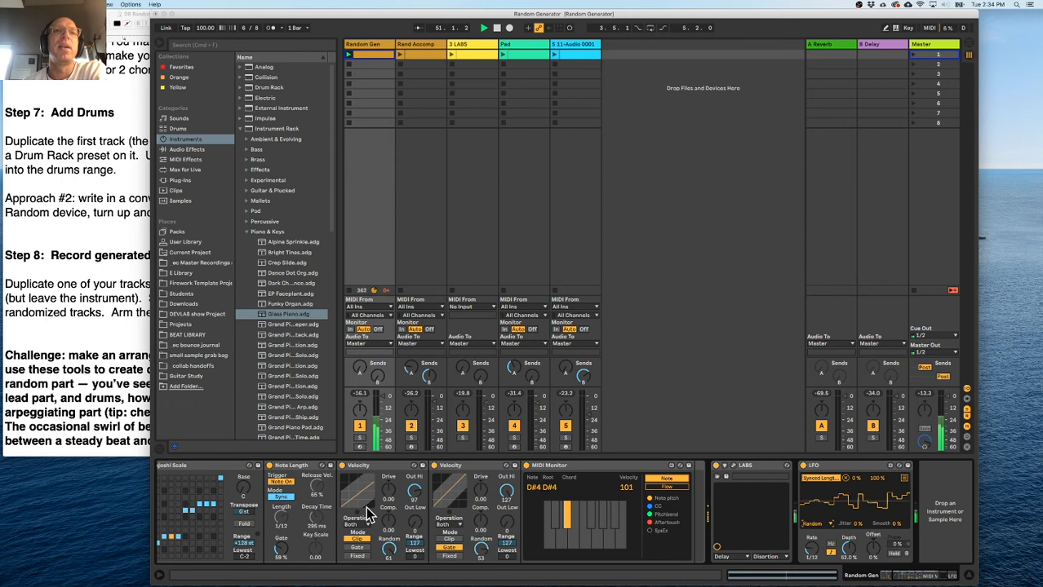
Look over the Random Gen device chain and briefly view the LABS plug-in window with its Soft Piano sound.
scroll(365, 506, "left", 4)
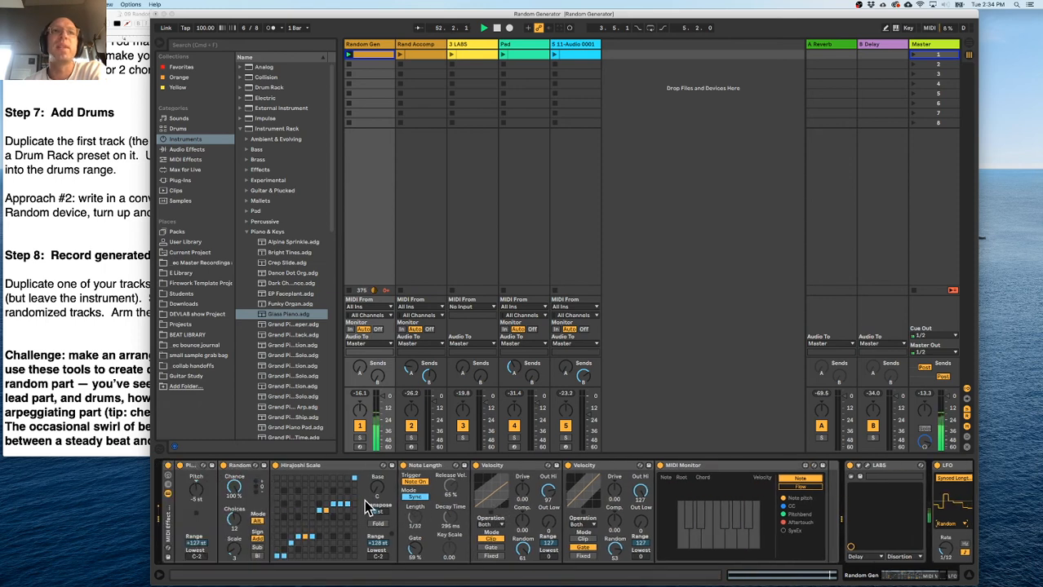
scroll(367, 501, "right", 6)
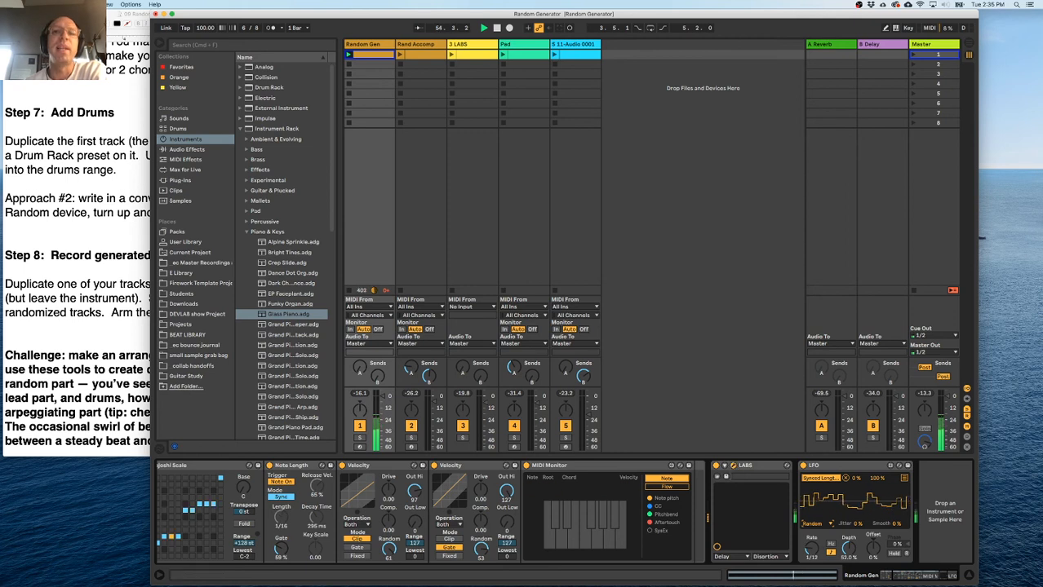
left_click(725, 467)
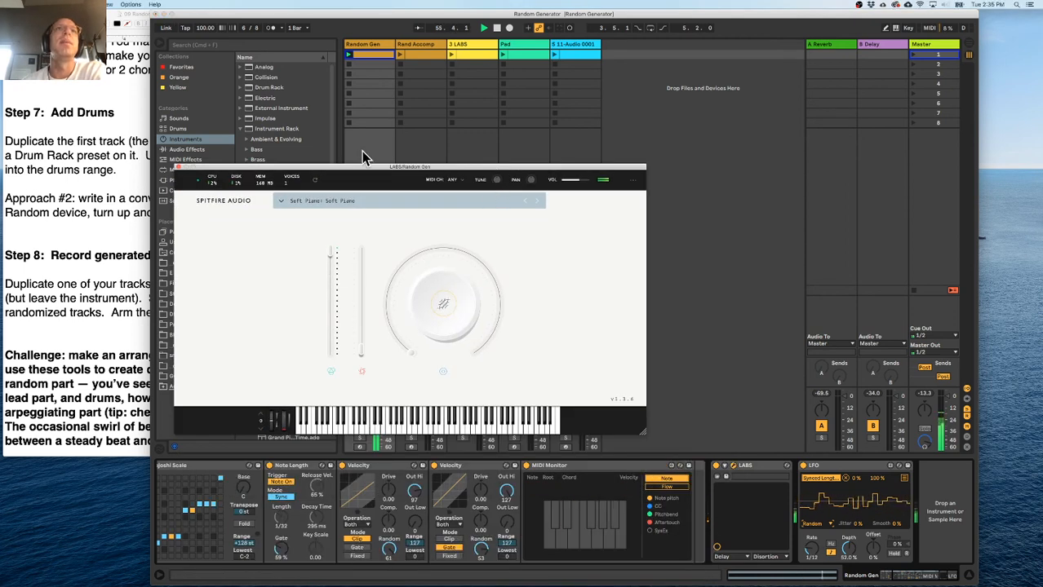
left_click(178, 167)
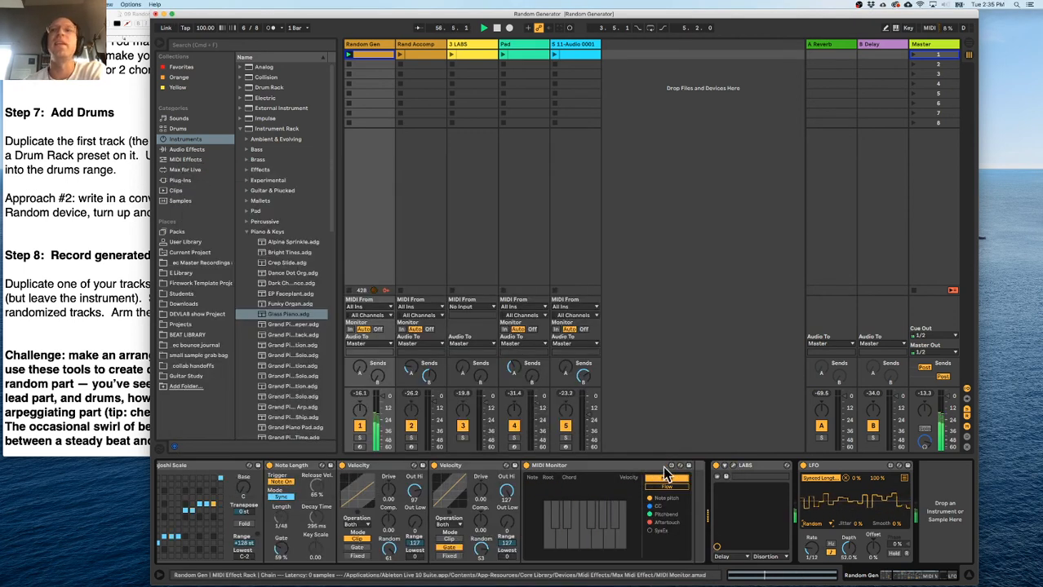
Replace LABS on the Random Gen track with the Arturia Piano V2 plug-in.
left_click(242, 46)
left_click(189, 180)
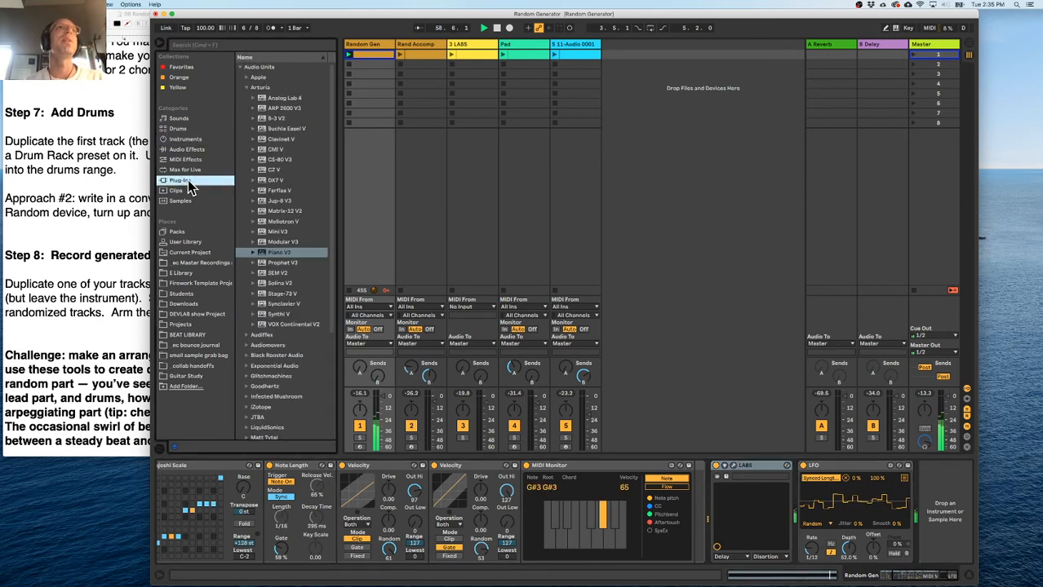
left_click(261, 253)
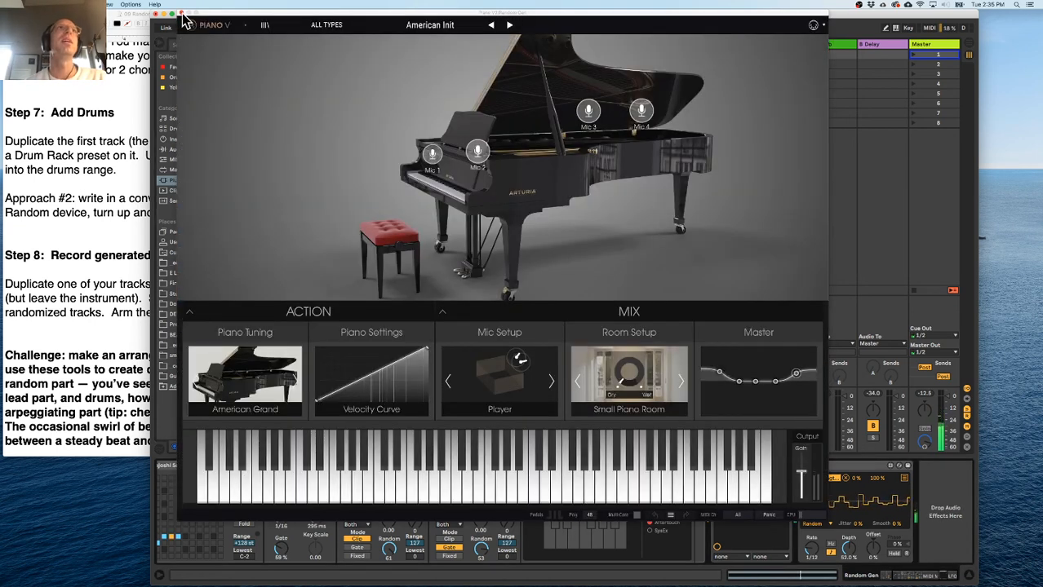
Close the piano plug-in window and try adjusting the Lowest value of the second Velocity device, which is in Gate mode.
left_click(182, 13)
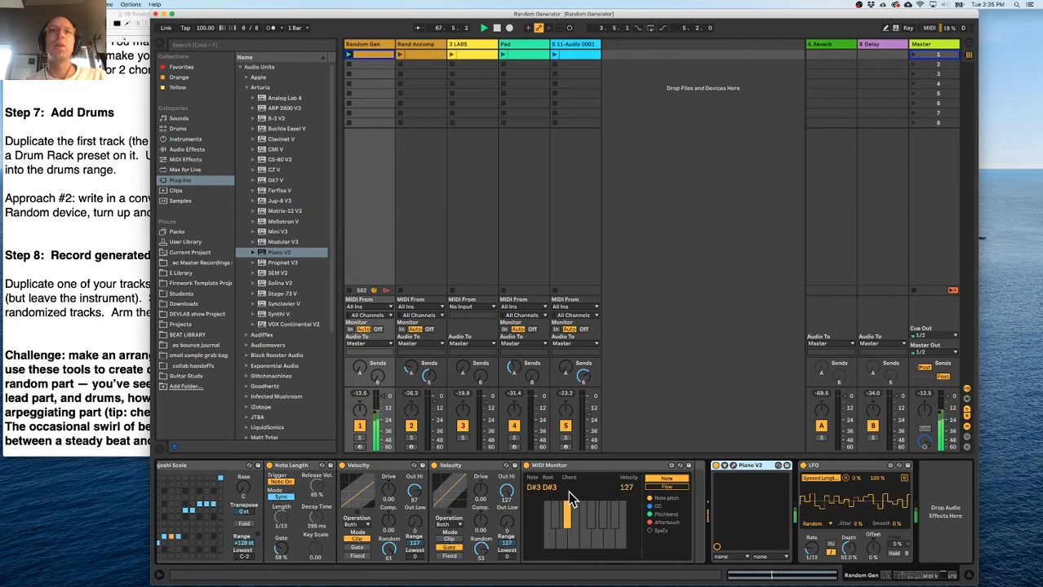
left_click(451, 549)
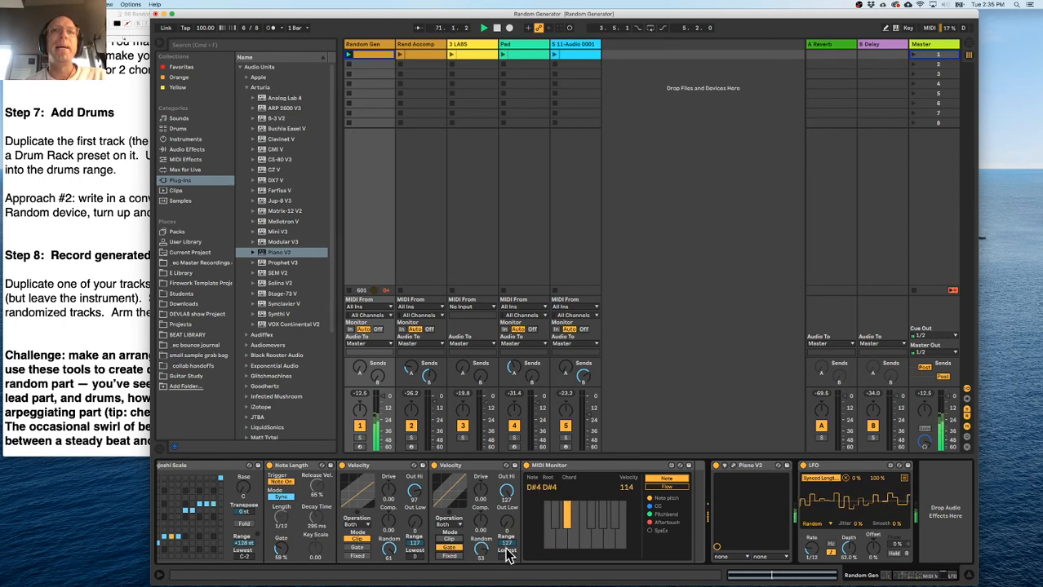
mouse_move(506, 558)
left_mouse_down()
mouse_move(507, 526)
mouse_move(507, 559)
left_mouse_up()
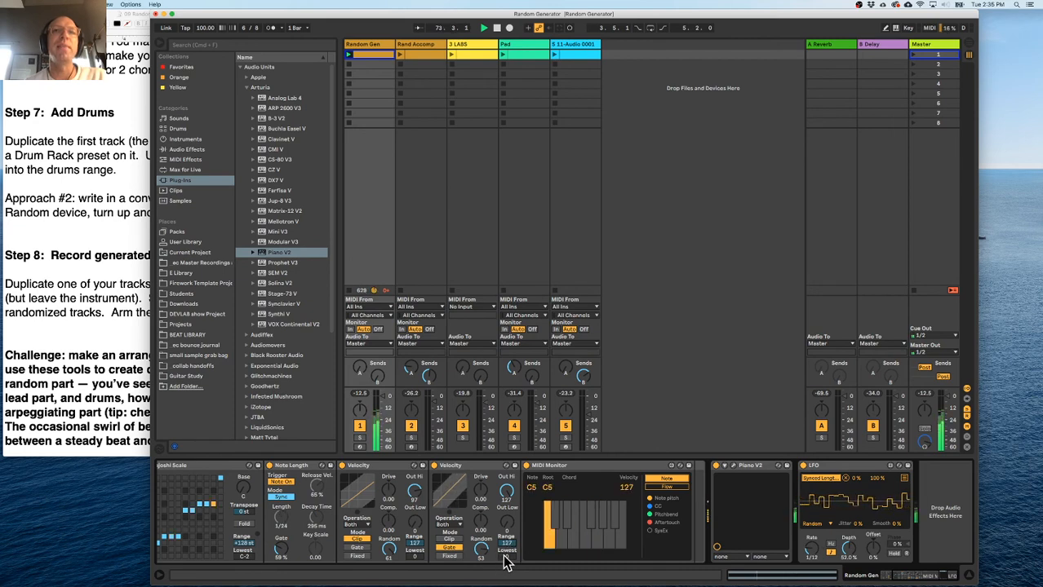
mouse_move(509, 558)
left_mouse_down()
mouse_move(509, 538)
mouse_move(507, 559)
left_mouse_up()
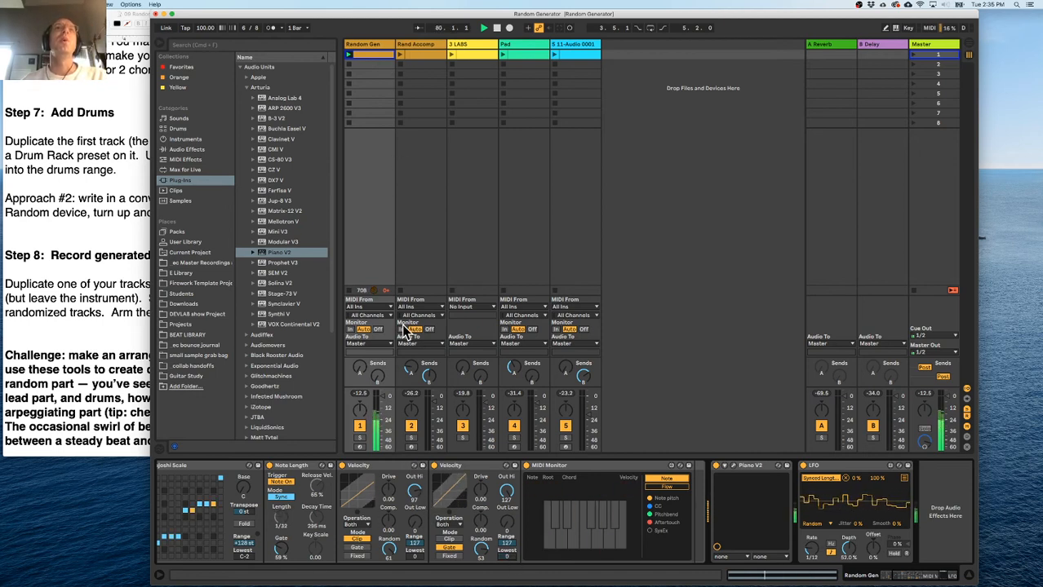
Launch the Rand Accomp clip and look over its note and its device chain through to LABS, LFO and Echo.
left_click(402, 54)
left_click(419, 45)
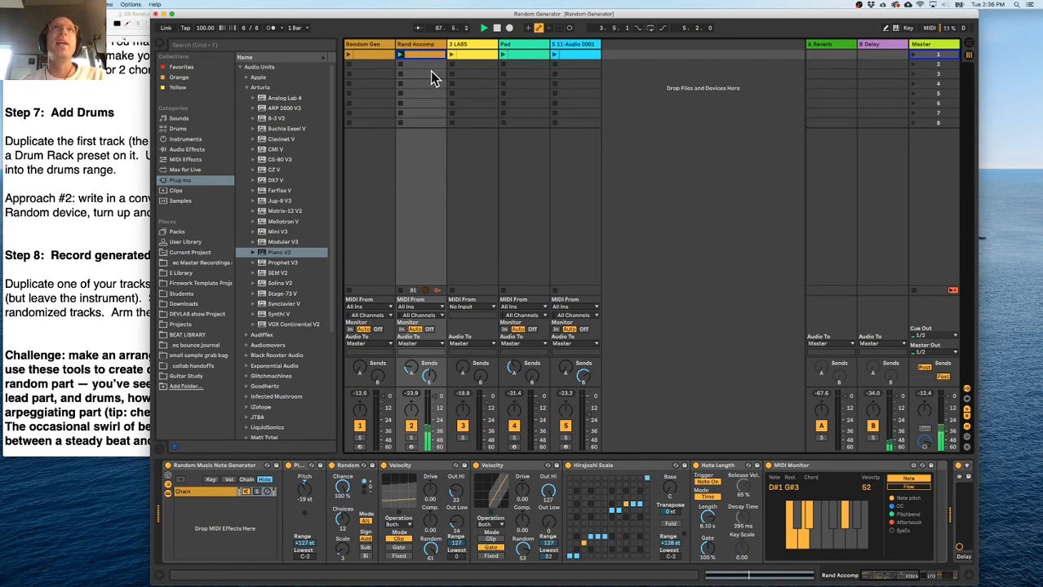
left_click(416, 54)
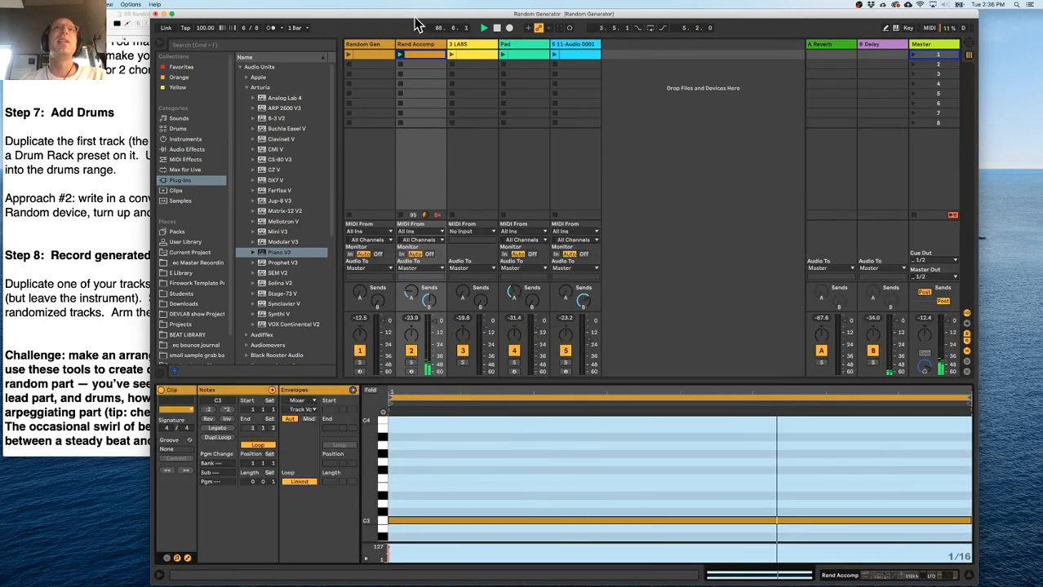
left_click(417, 45)
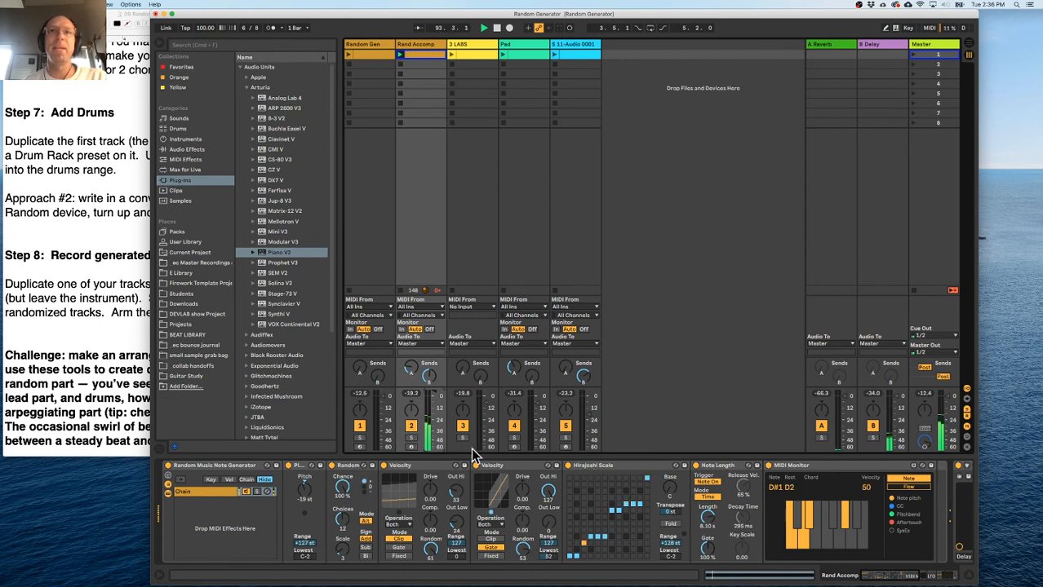
scroll(505, 484, "right", 5)
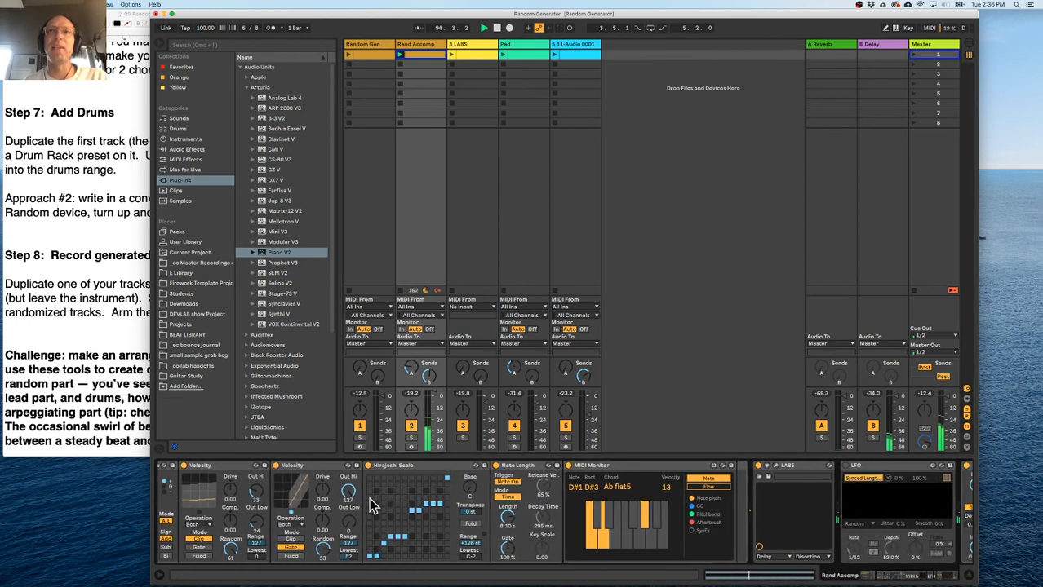
scroll(369, 506, "right", 4)
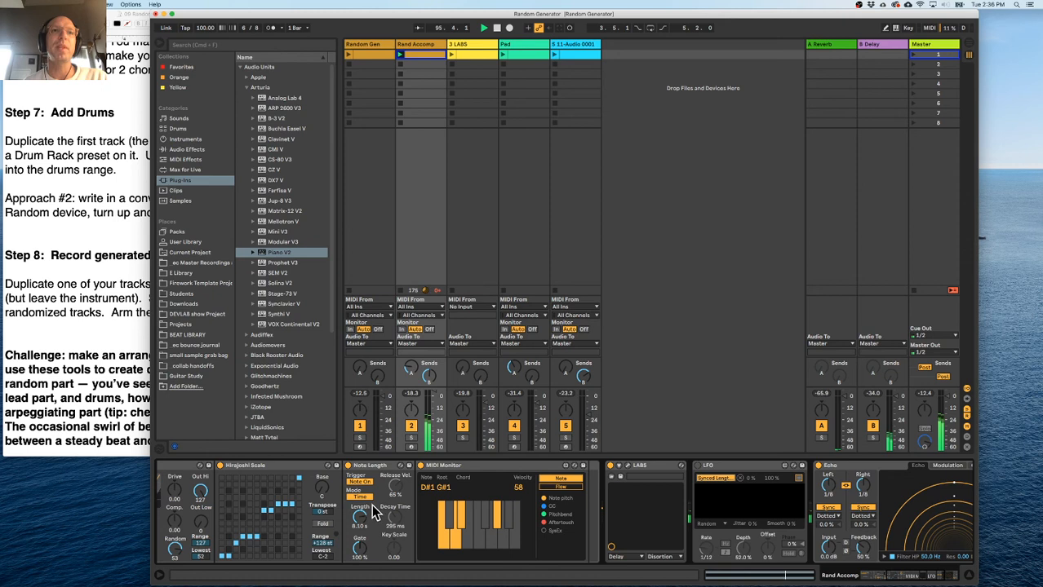
scroll(371, 514, "right", 5)
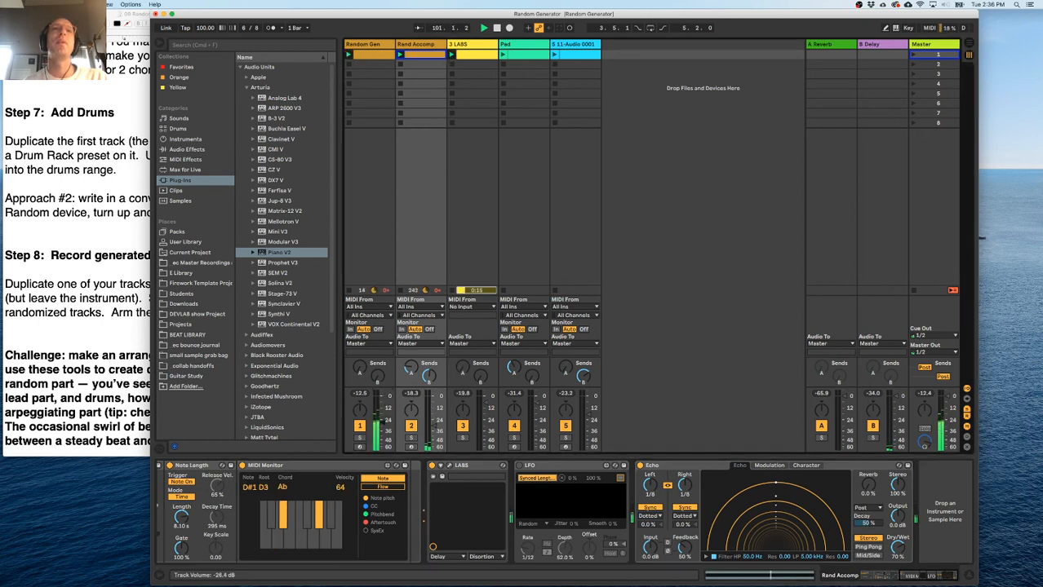
Inspect the 3 LABS track's clip and Hirajoshi Scale device, and bring up its LABS plug-in window.
double_click(469, 51)
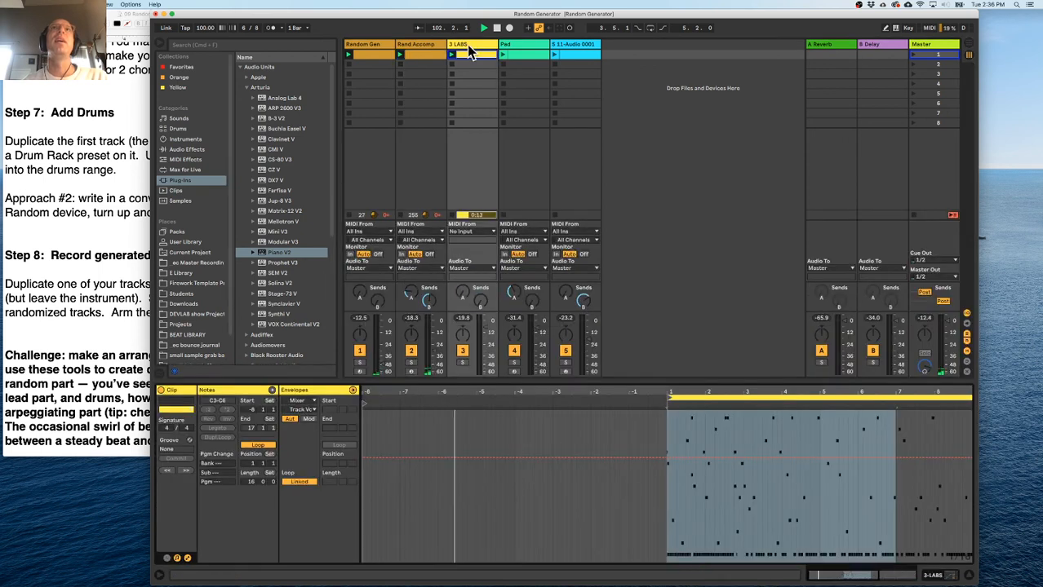
double_click(470, 44)
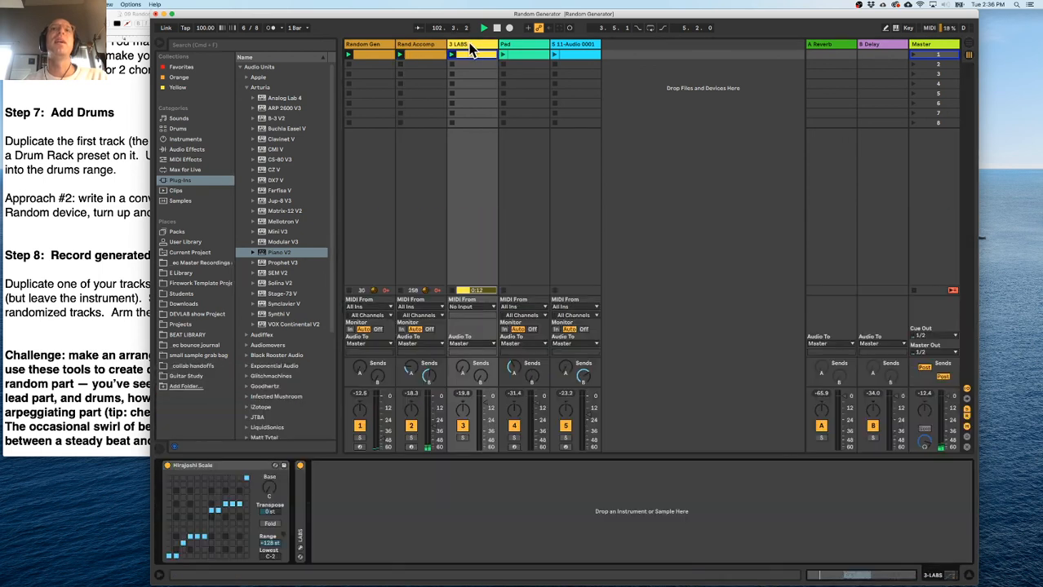
double_click(301, 482)
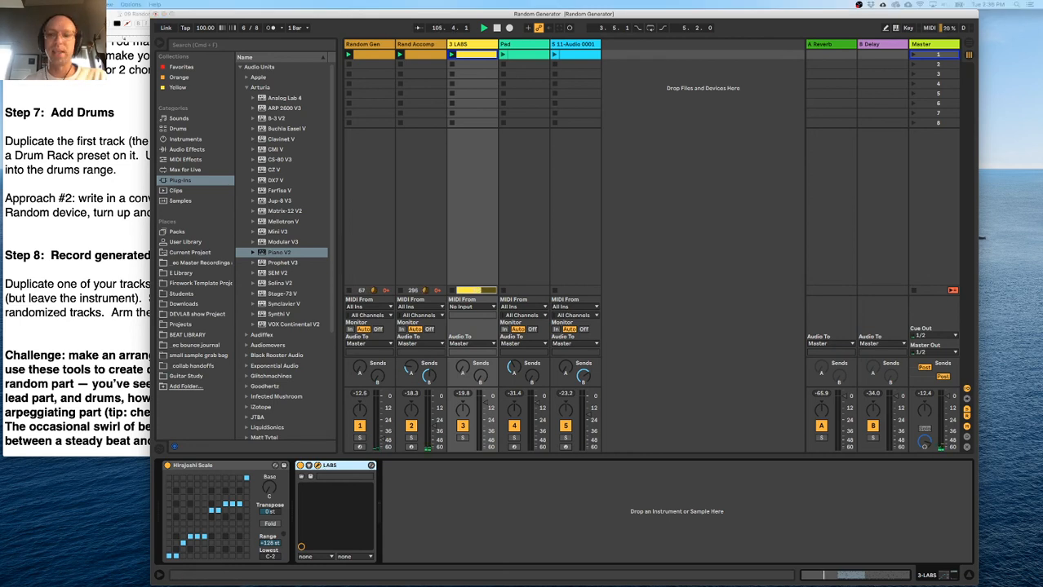
left_click_drag(433, 506, 474, 152)
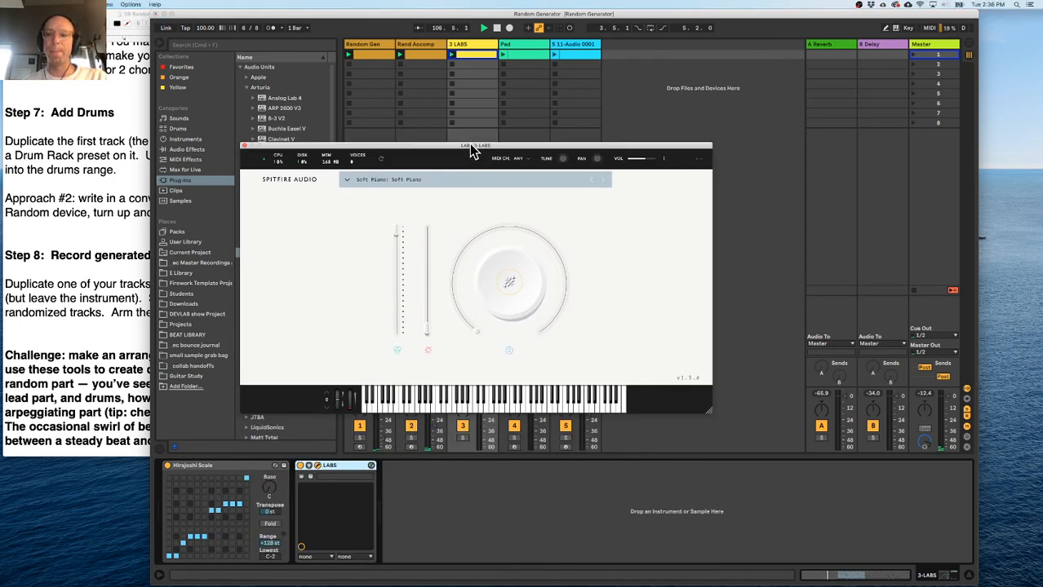
left_click(429, 177)
left_click(431, 177)
left_click_drag(464, 144, 818, 136)
View the 3 LABS clip notes and the LABS preset list, keep Soft Piano, and close the plug-in window.
double_click(474, 54)
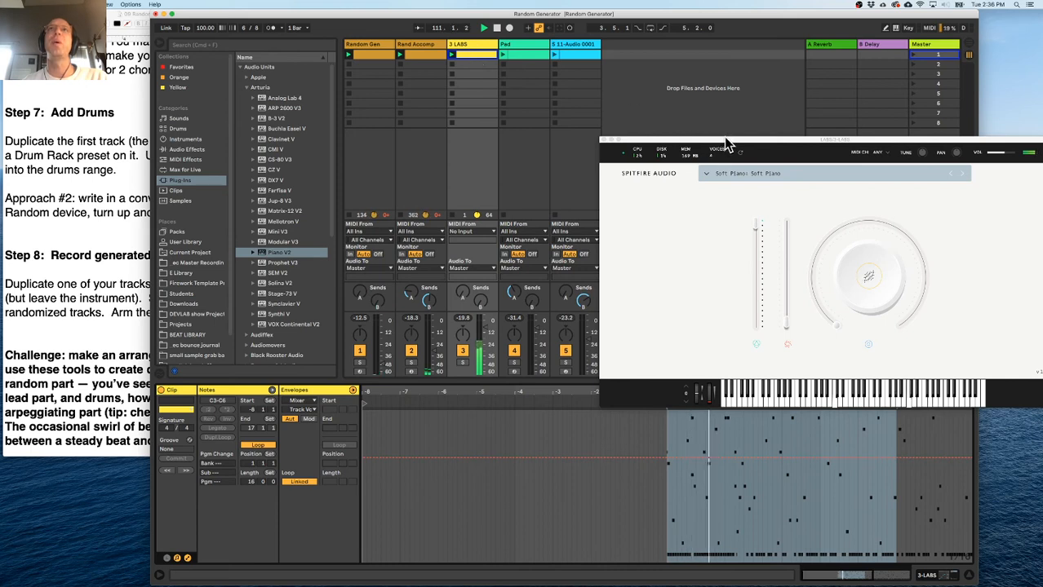
left_click_drag(727, 143, 369, 137)
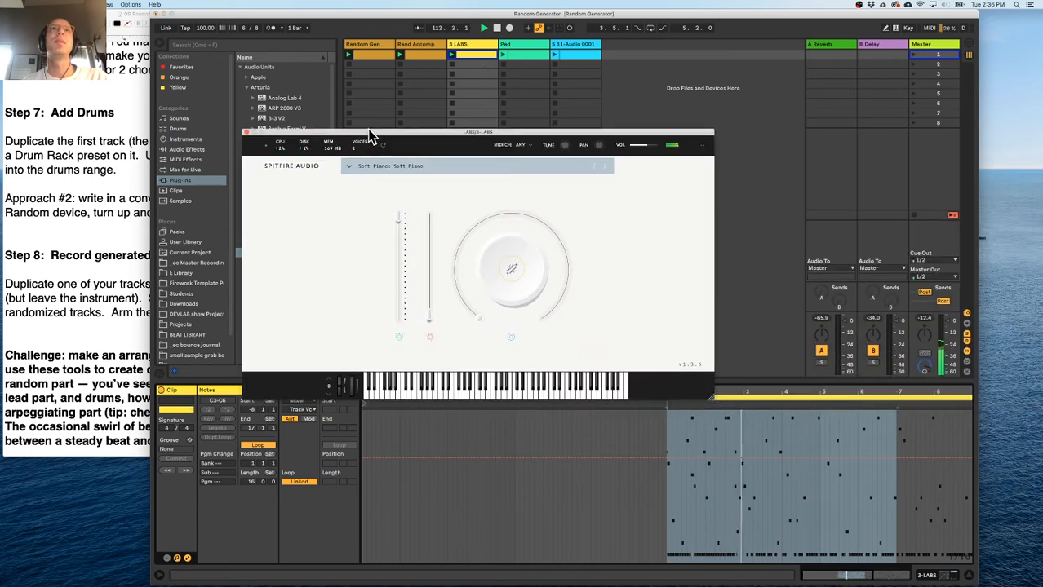
left_click(419, 169)
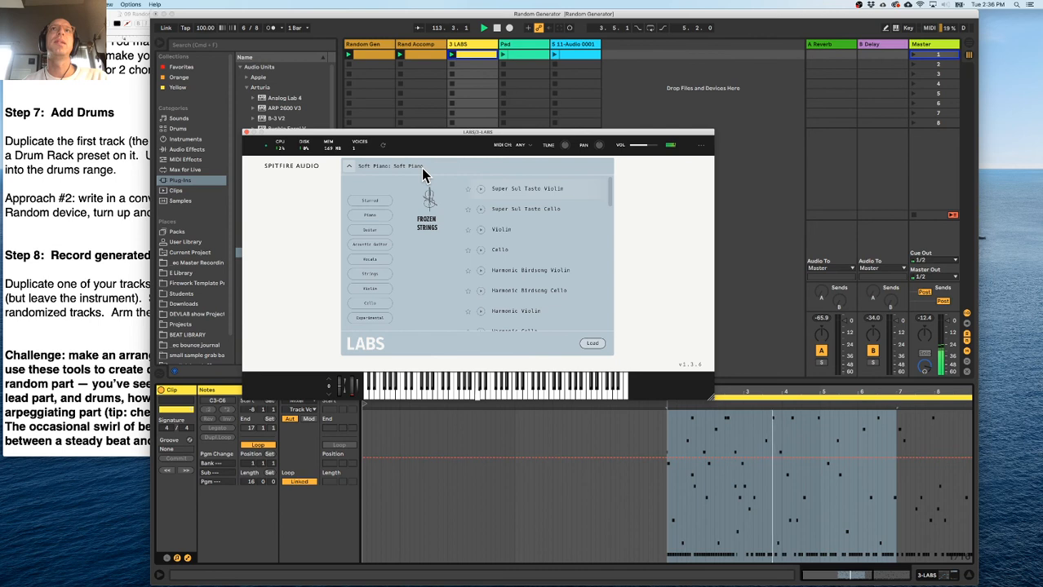
left_click(421, 169)
left_click(246, 134)
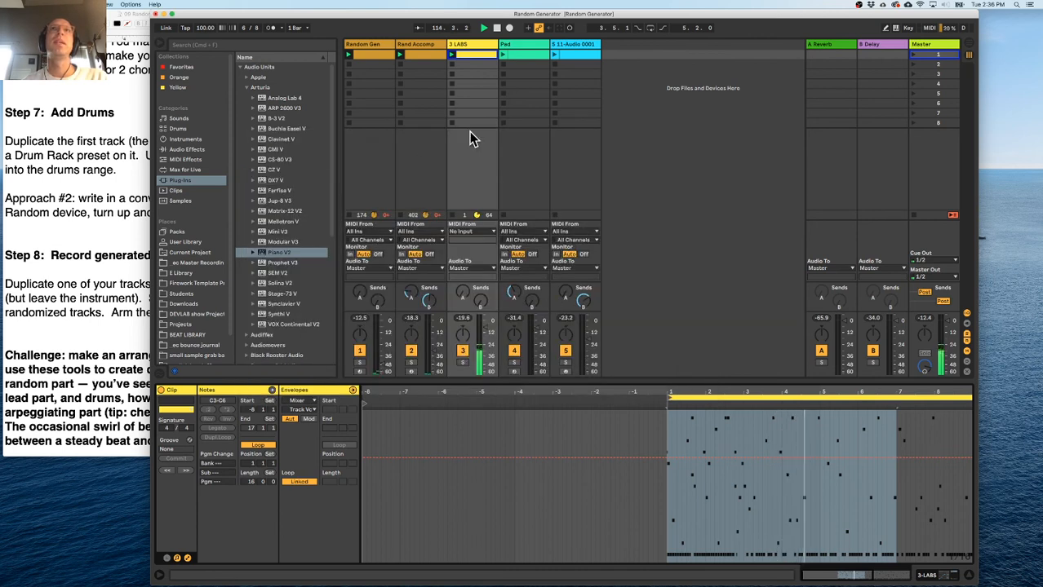
left_click(469, 46)
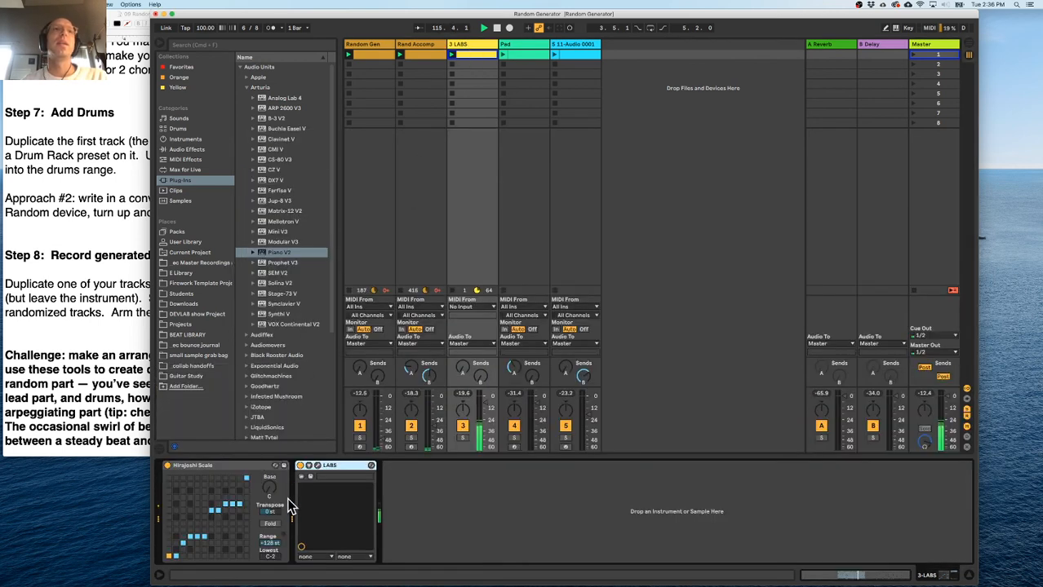
left_click(465, 55)
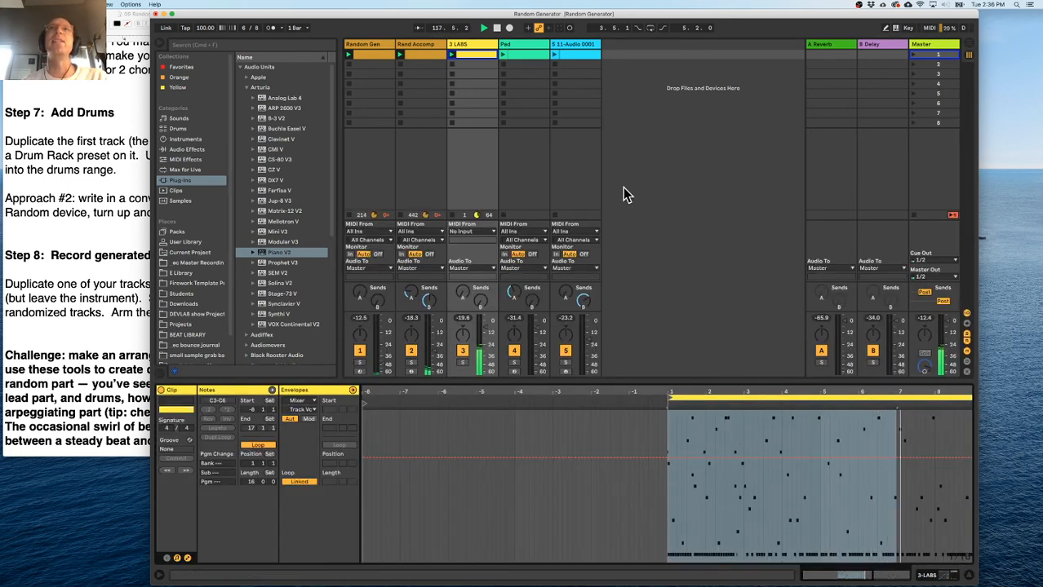
Launch the Pad clip and look over its chord generator device chain and clip.
left_click(515, 45)
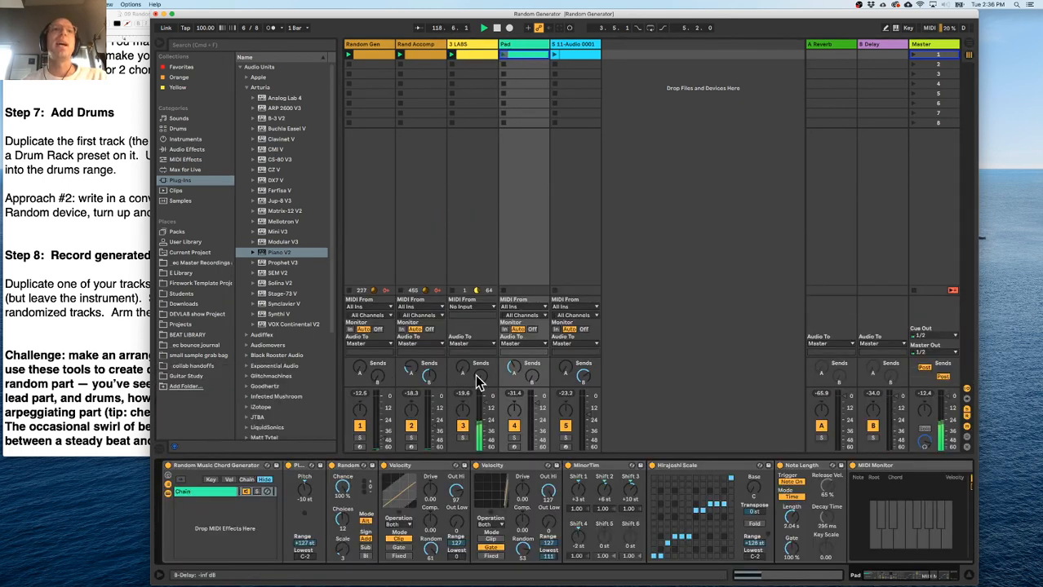
scroll(572, 490, "right", 8)
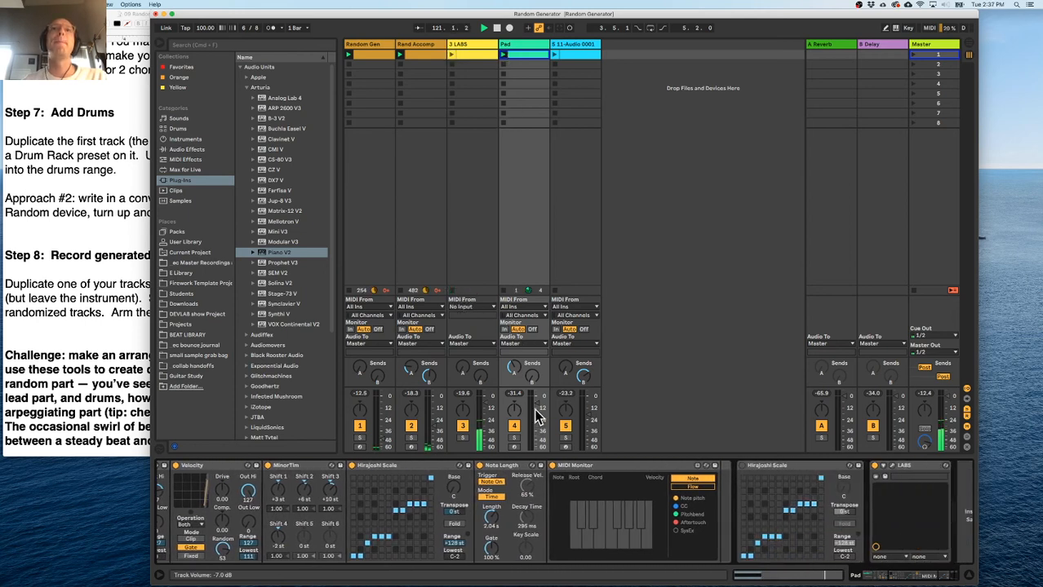
left_click(524, 46)
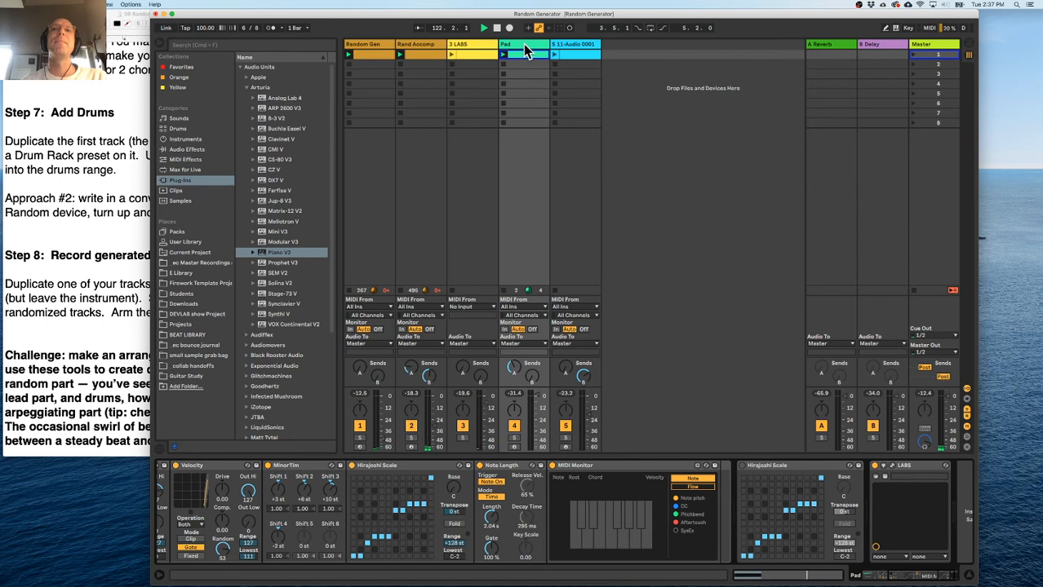
scroll(748, 492, "right", 2)
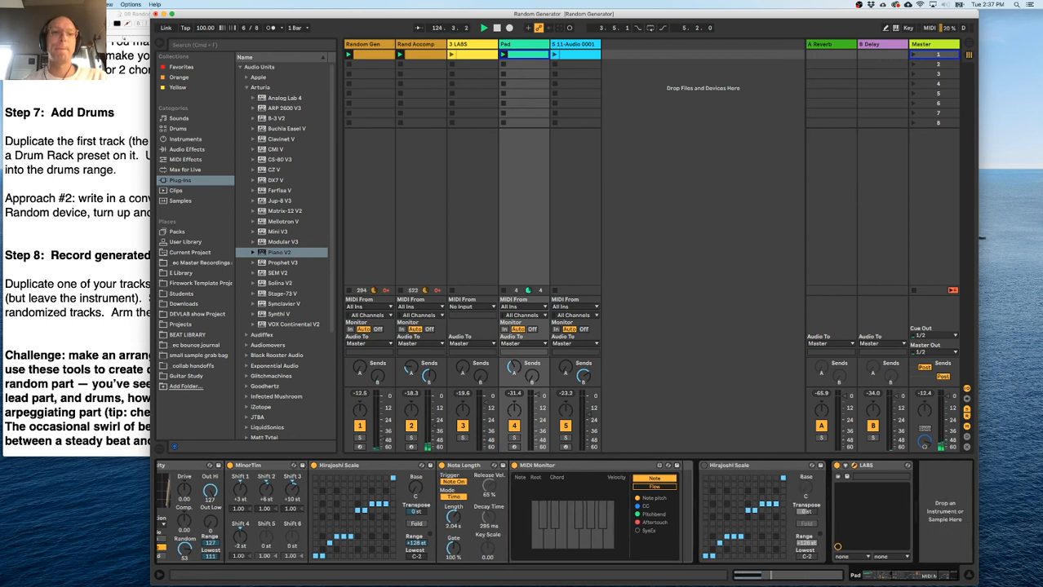
left_click(528, 57)
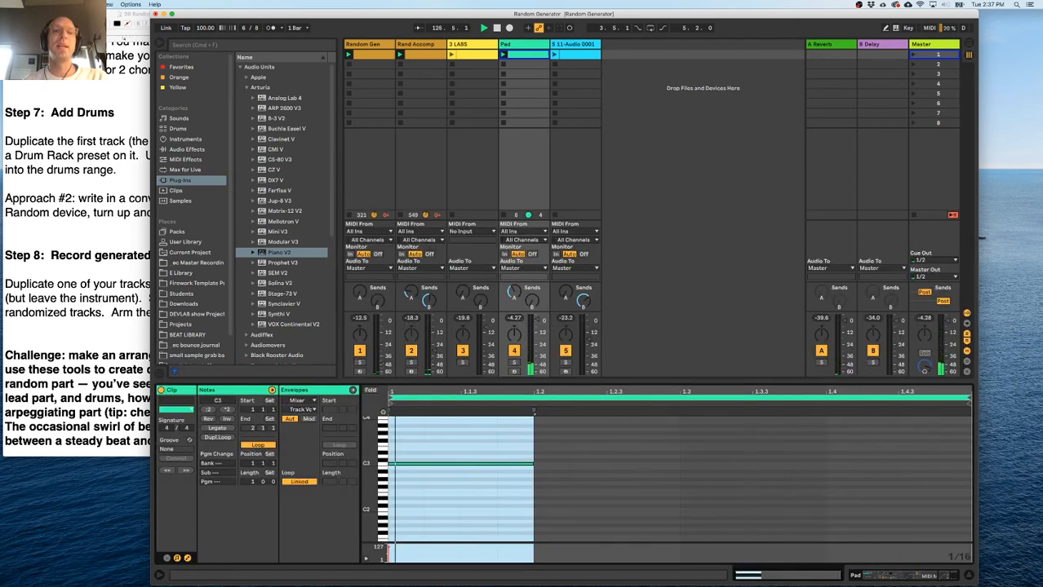
Bring up the Pad track's LABS window and review its Velocity and MinorTim devices beside it.
left_click_drag(455, 586, 343, 310)
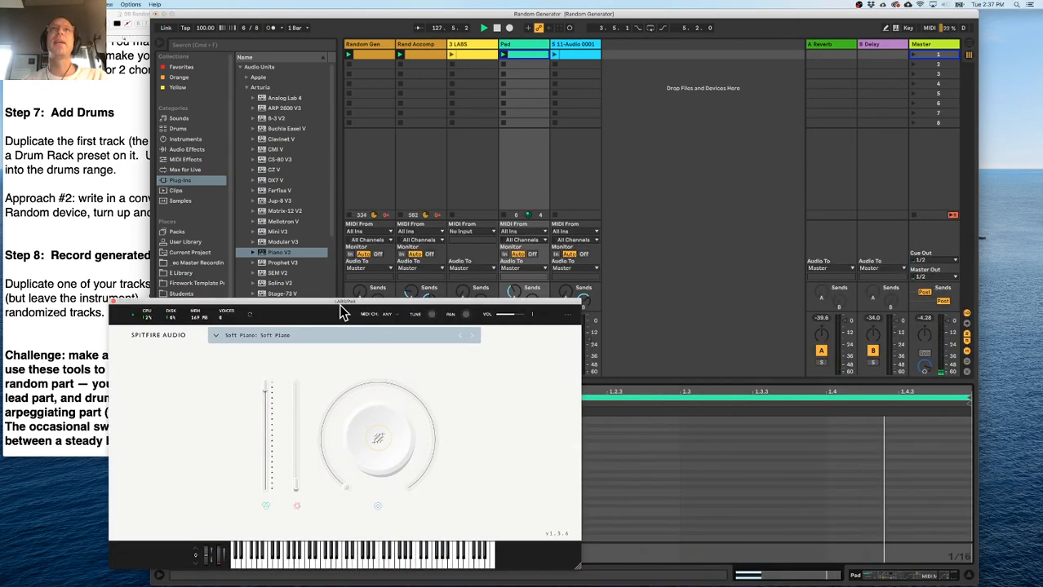
left_click(528, 42)
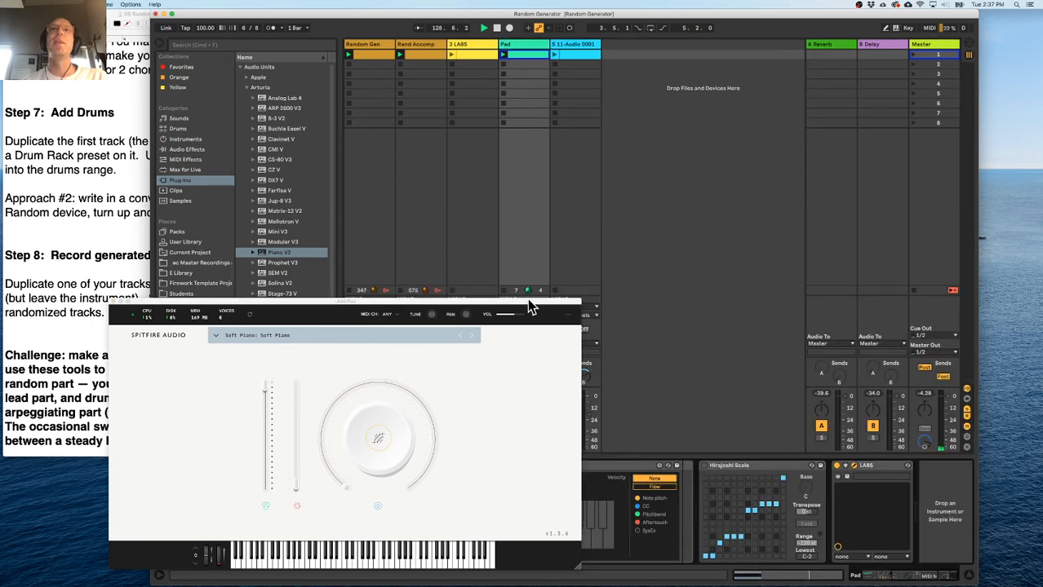
left_click_drag(531, 306, 806, 110)
scroll(359, 530, "left", 5)
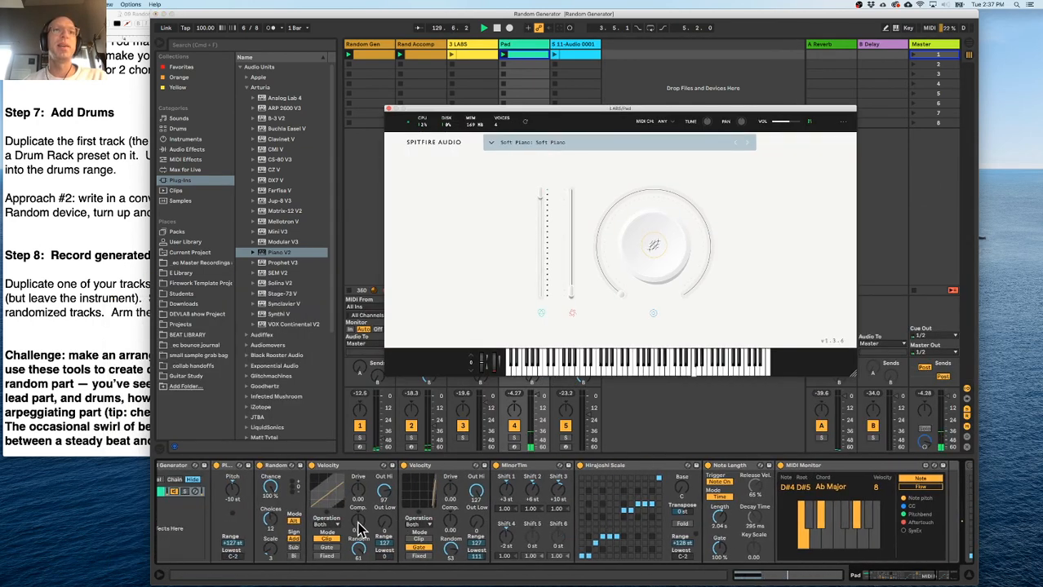
scroll(359, 531, "left", 2)
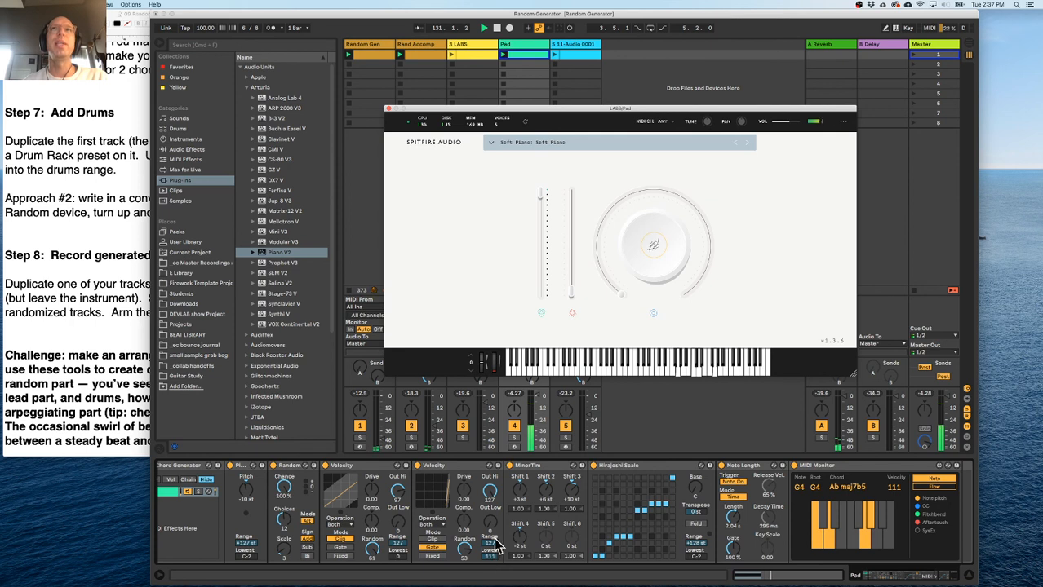
Load the Frozen Strings preset Harmonic Birdsong Cello in the Pad's LABS and increase the Length of its Note Length device.
left_click(588, 144)
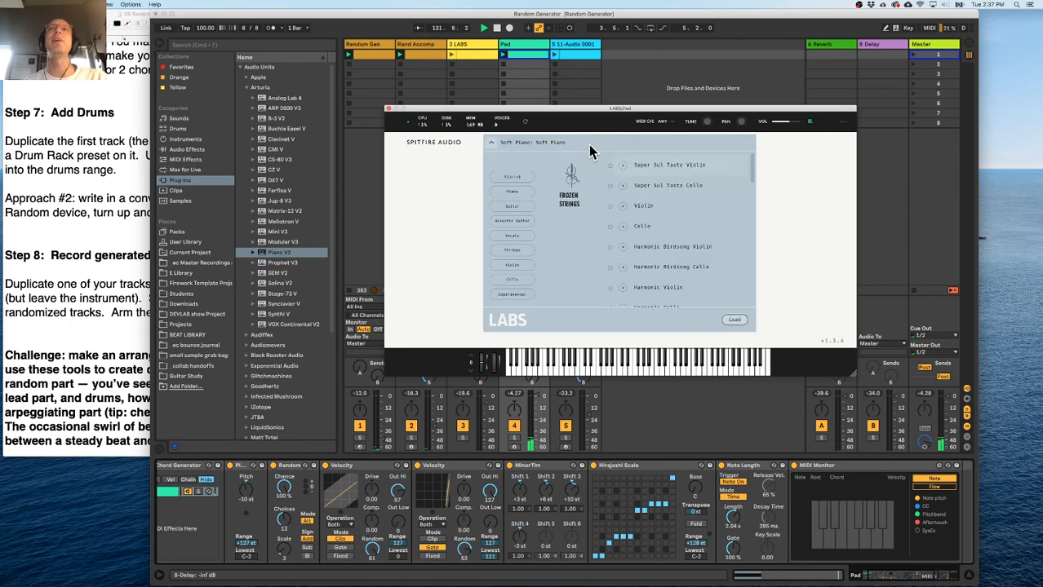
left_click(657, 267)
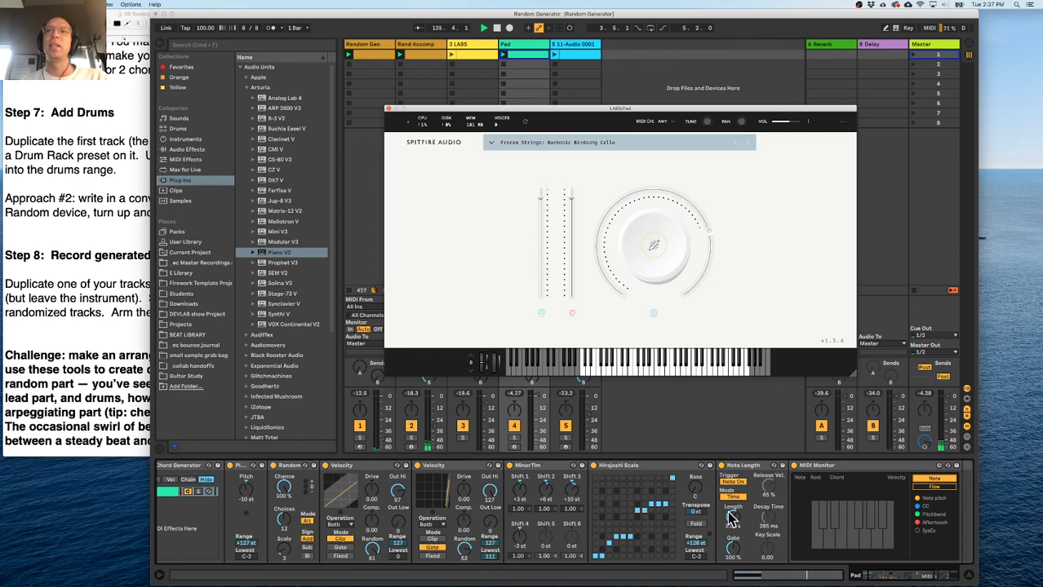
left_click_drag(730, 519, 730, 507)
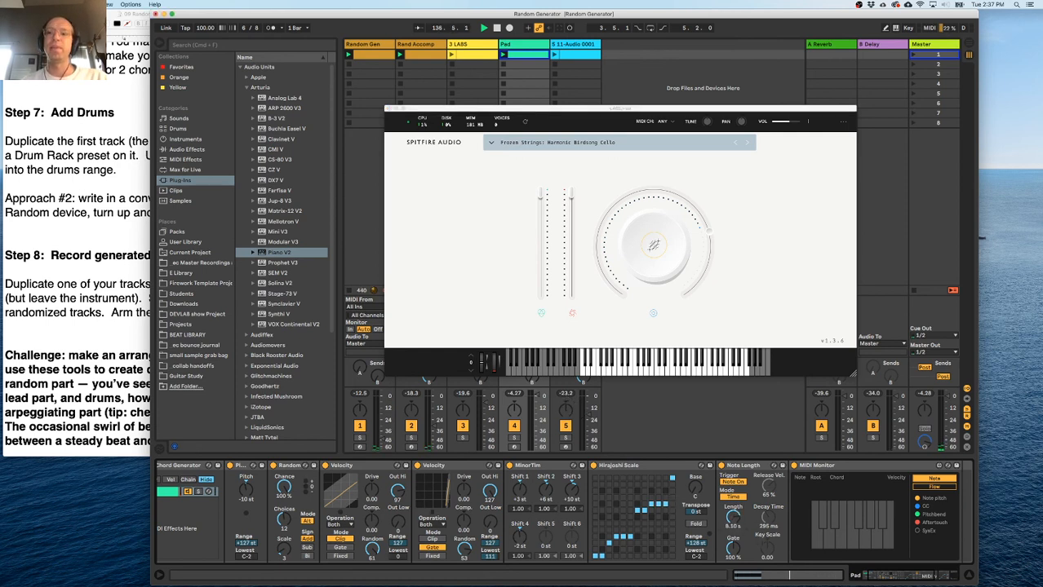
left_click(388, 109)
Review the Rand Accomp device chain again, from the note generator rack to Echo.
left_click(417, 43)
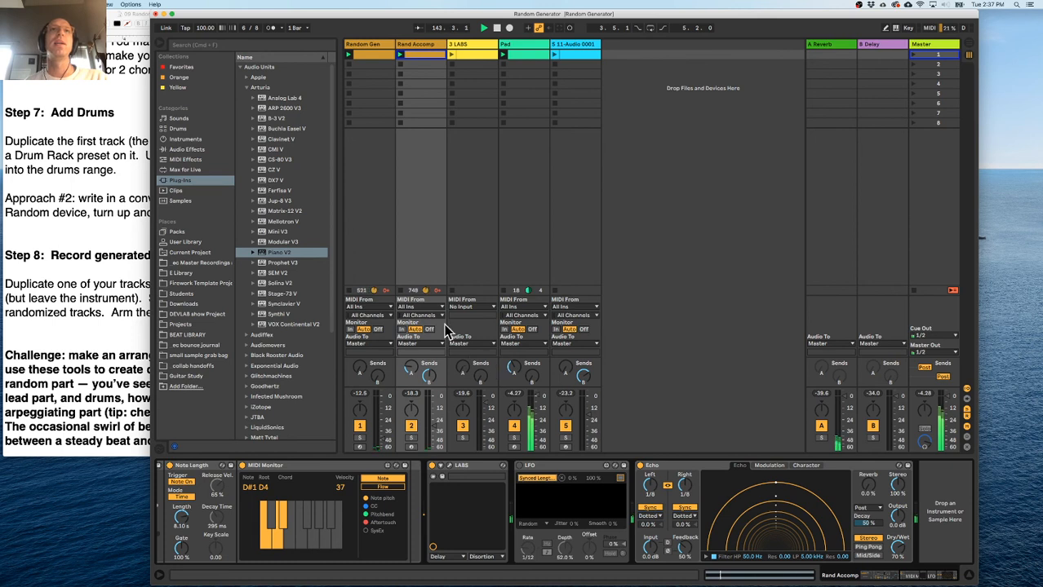
scroll(377, 517, "left", 10)
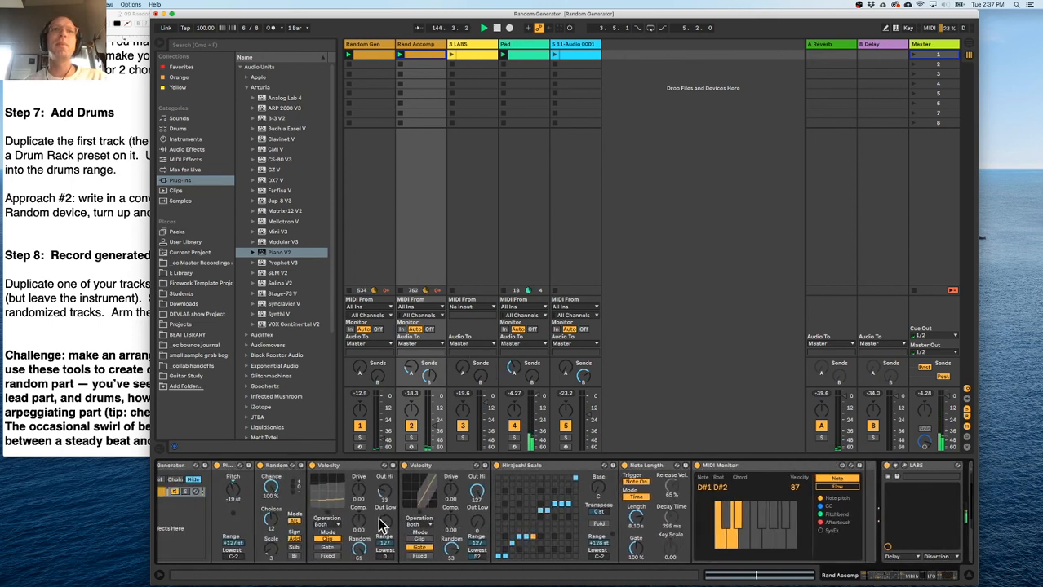
scroll(379, 518, "right", 10)
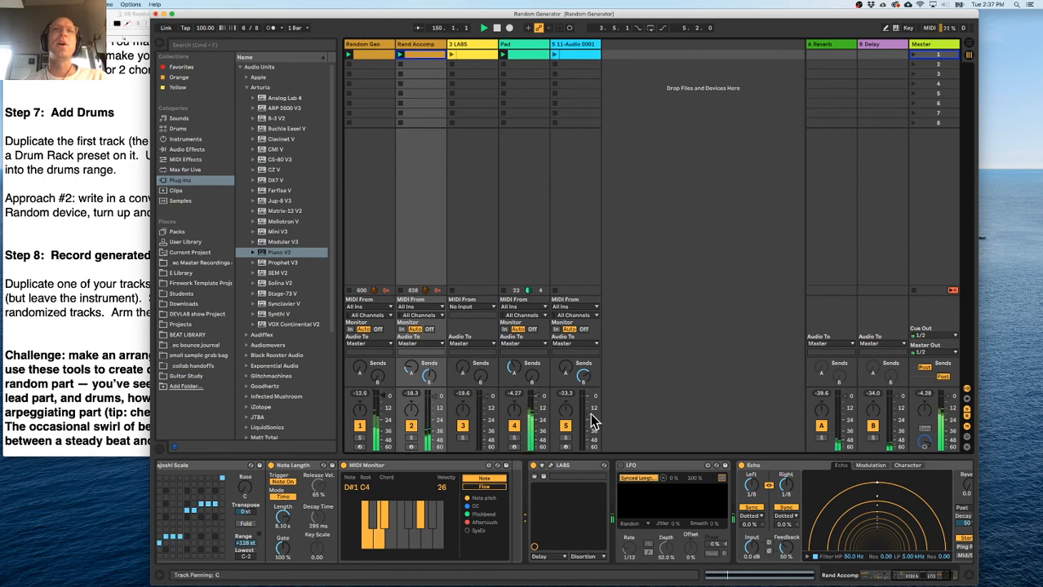
Launch scene 1, bring up the 11-Audio 0001 clip and restart playback to listen for it in the mix.
left_click(913, 54)
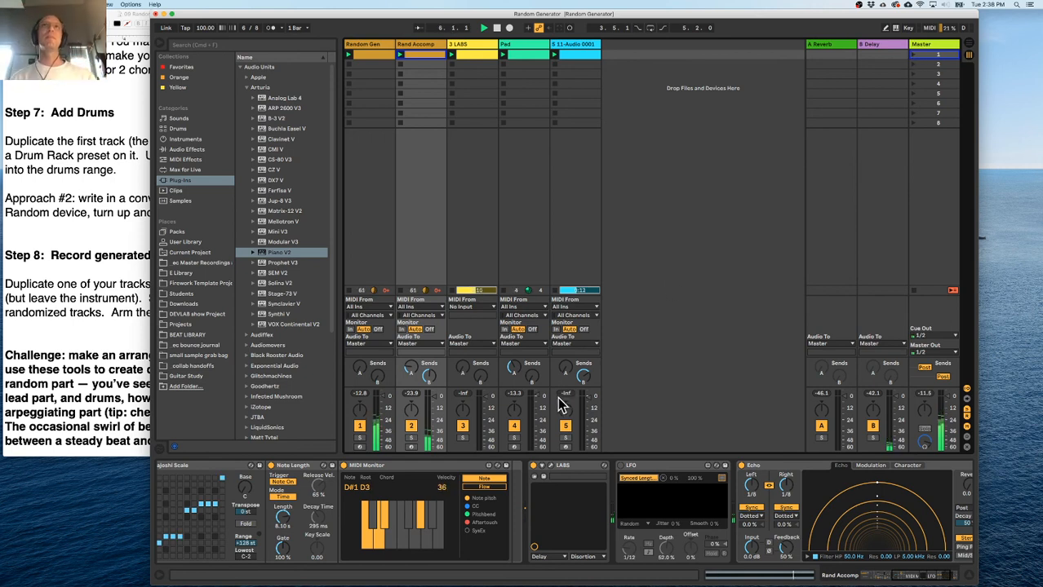
left_click(578, 54)
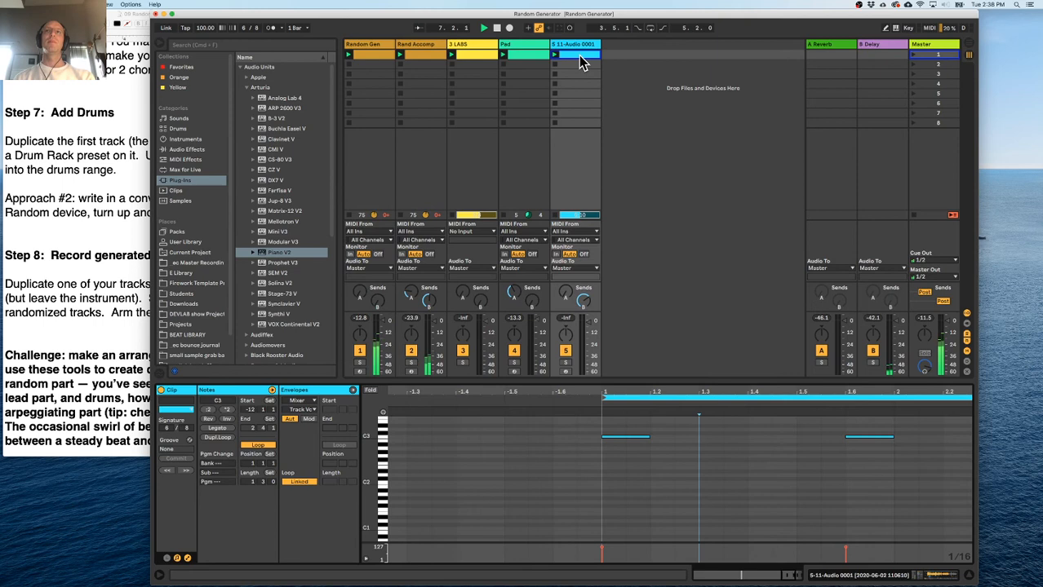
key("space")
key("space")
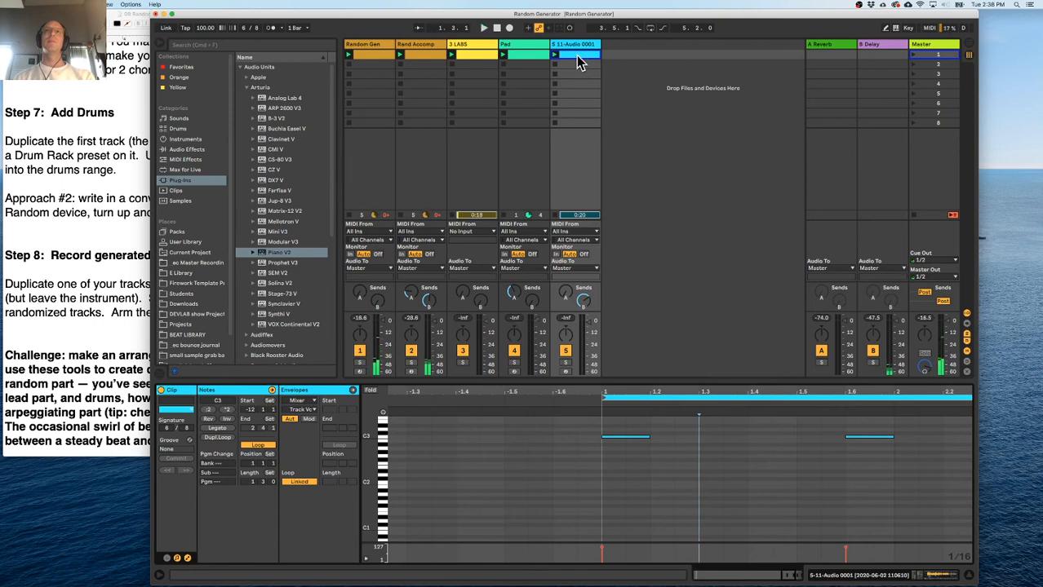
key("space")
key("space")
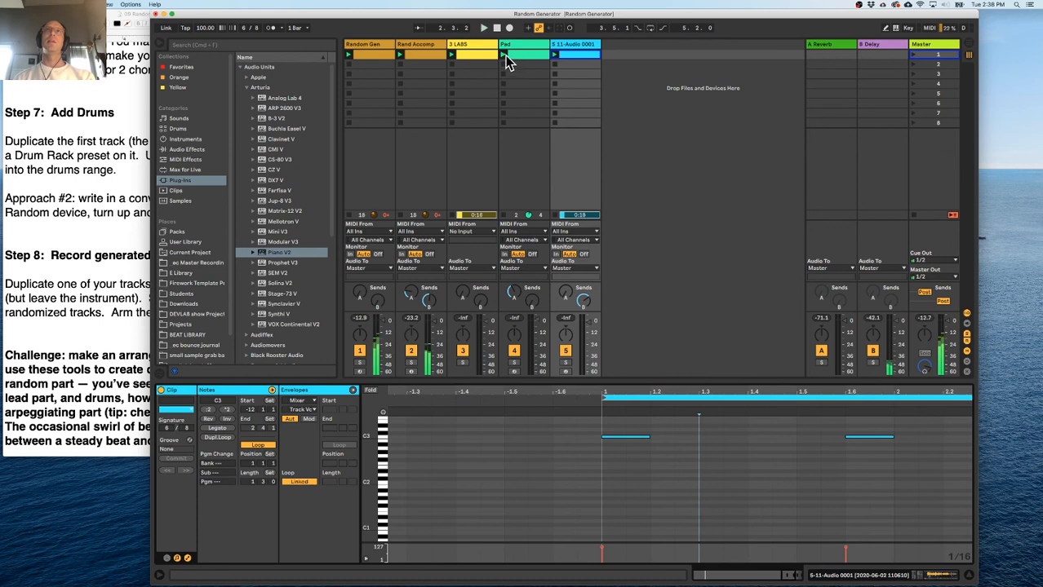
Check the 11-Audio 0001 track's device chain and notes, and launch its clip on its own from a stopped transport.
left_click(571, 45)
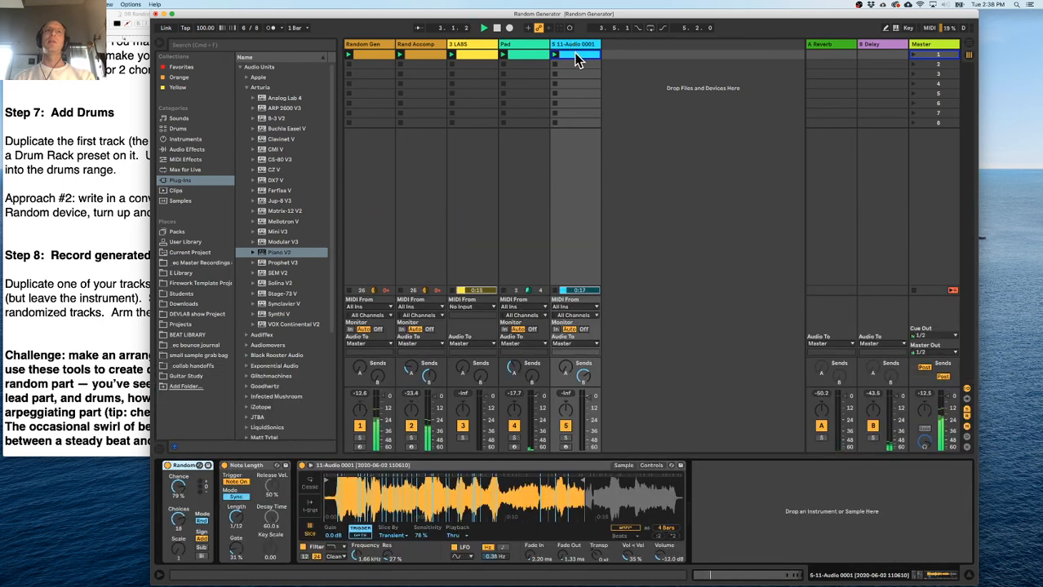
left_click(576, 56)
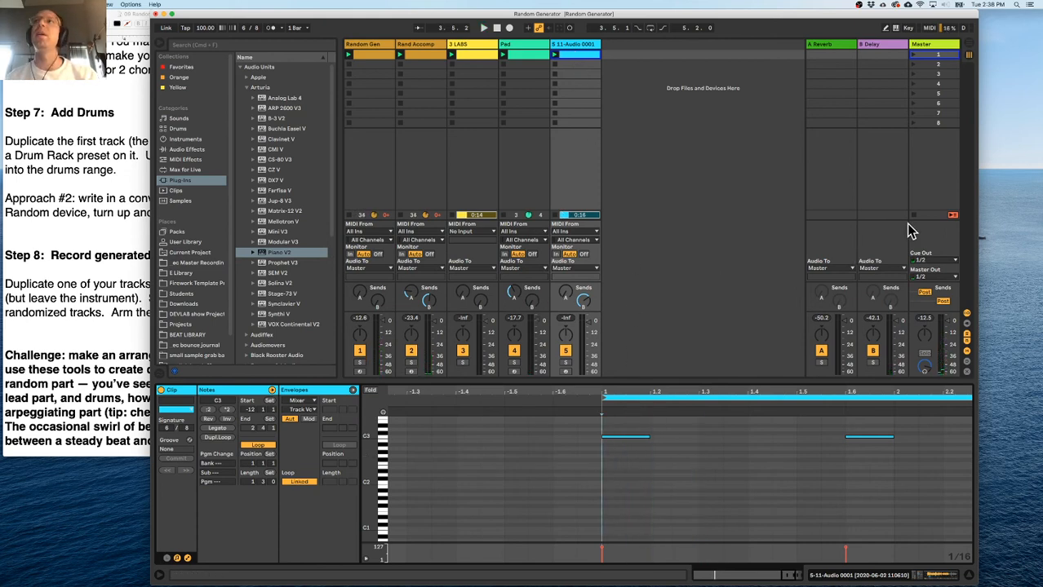
key("space")
left_click(555, 54)
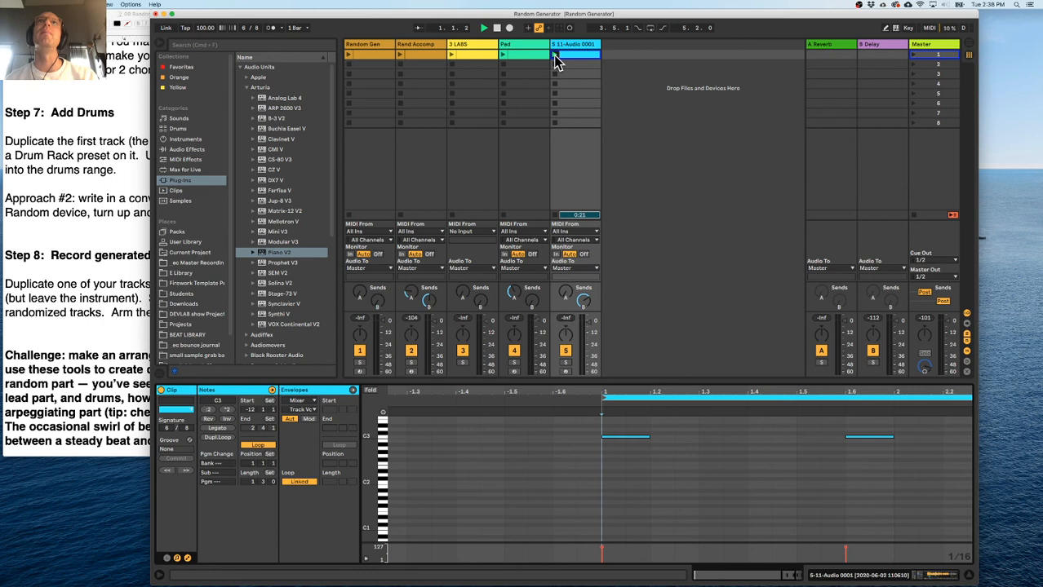
key("shift+Tab")
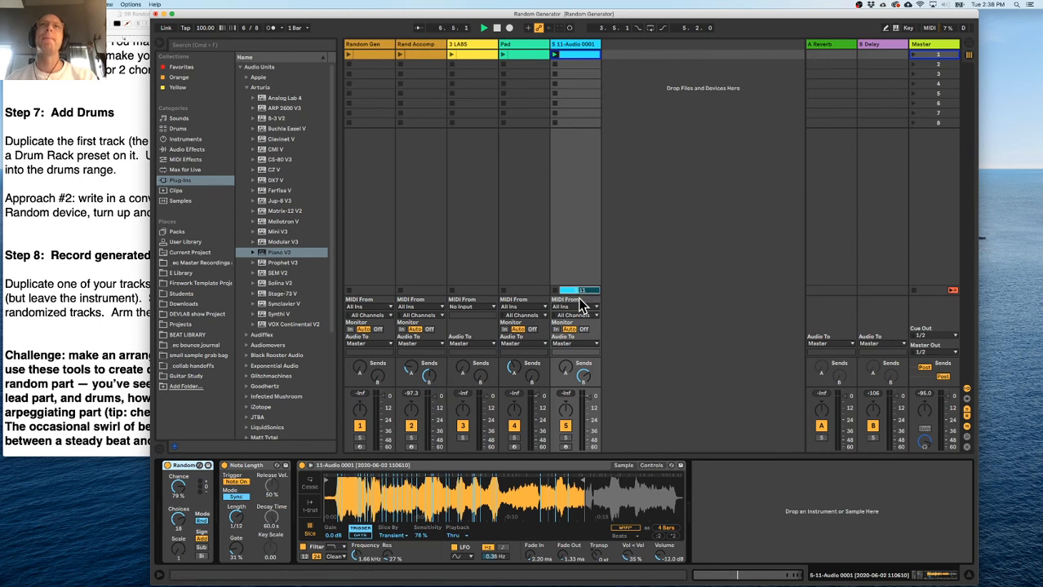
Set the 11-Audio 0001 clip's start to 1.1.1, bring back its device chain and relaunch scene 1.
left_click(575, 55)
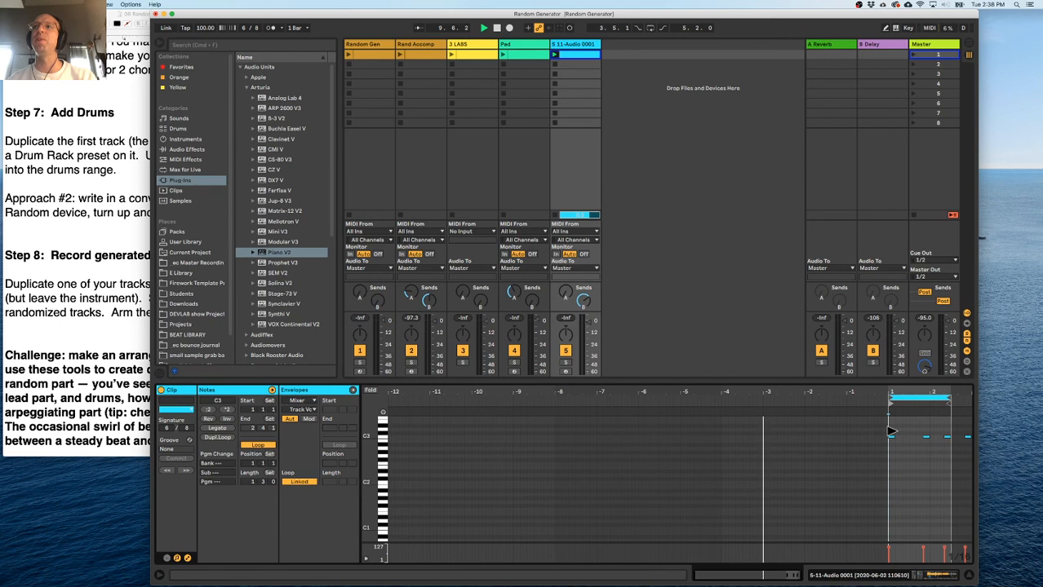
left_click(590, 47)
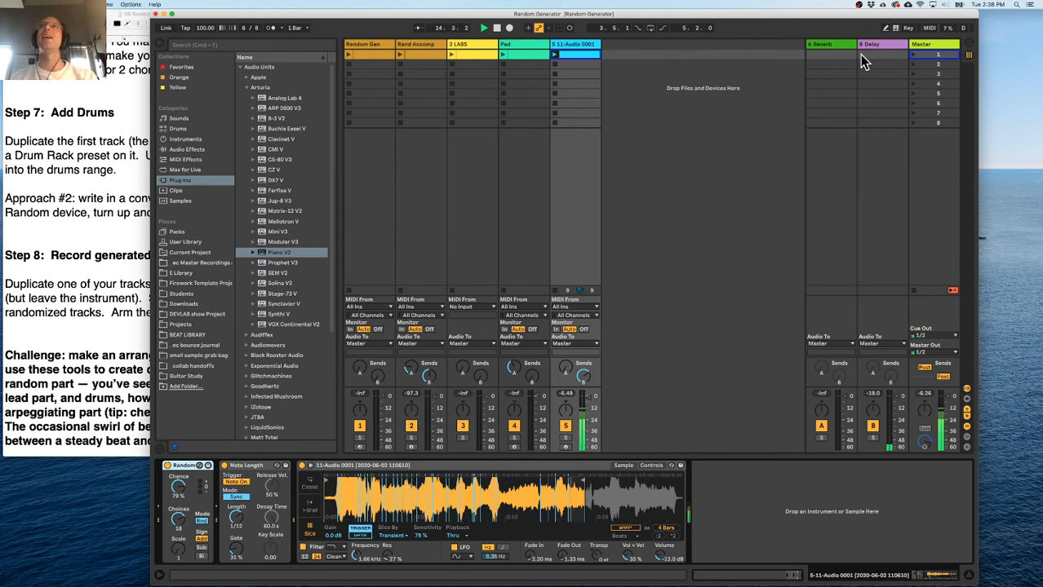
left_click(912, 54)
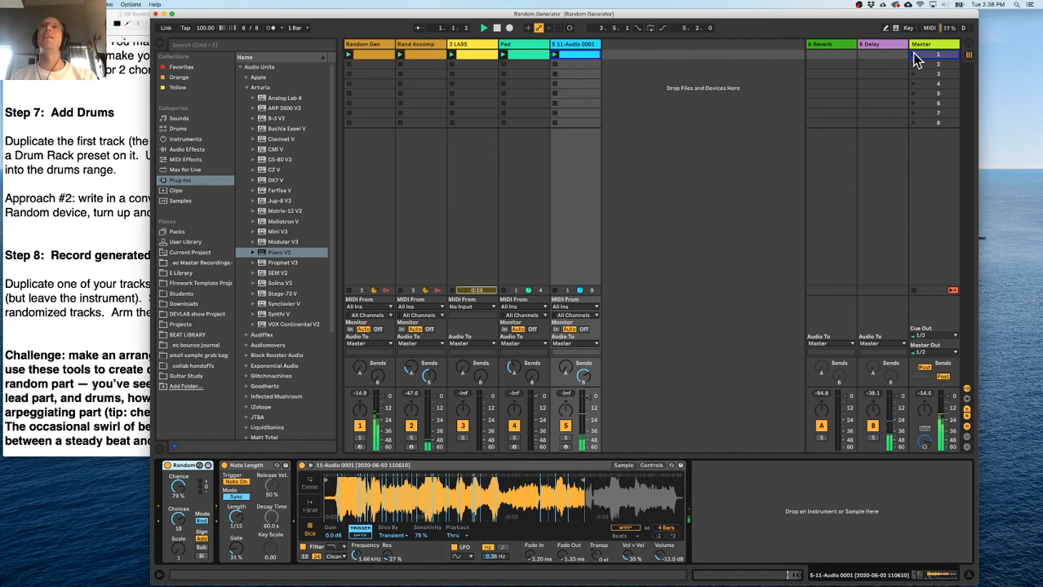
Look over the Rand Accomp and LABS clips and raise the Pad track's Send B and the Random Gen track's Send A.
left_click(432, 44)
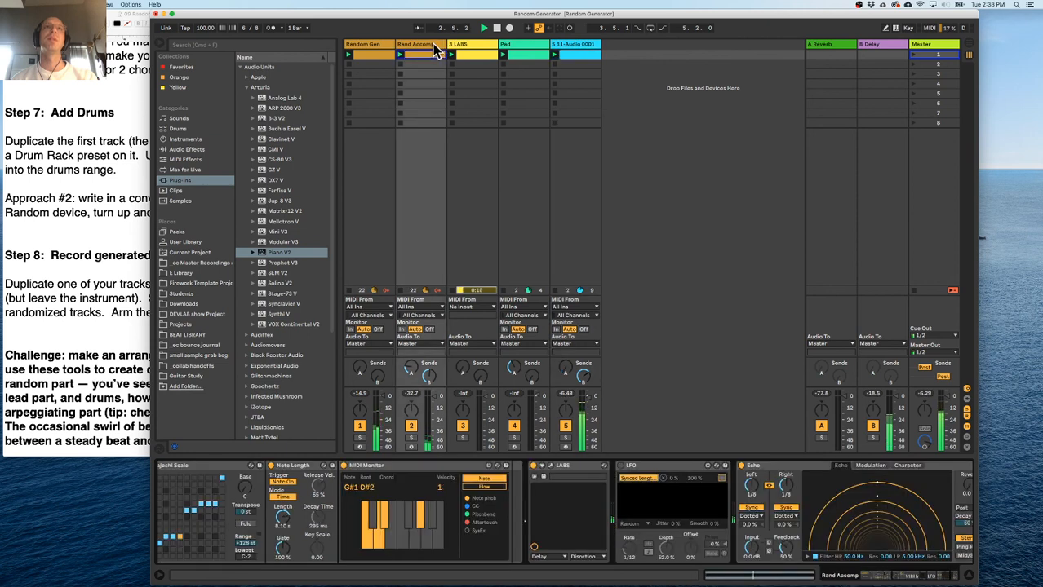
left_click(419, 53)
left_click(476, 54)
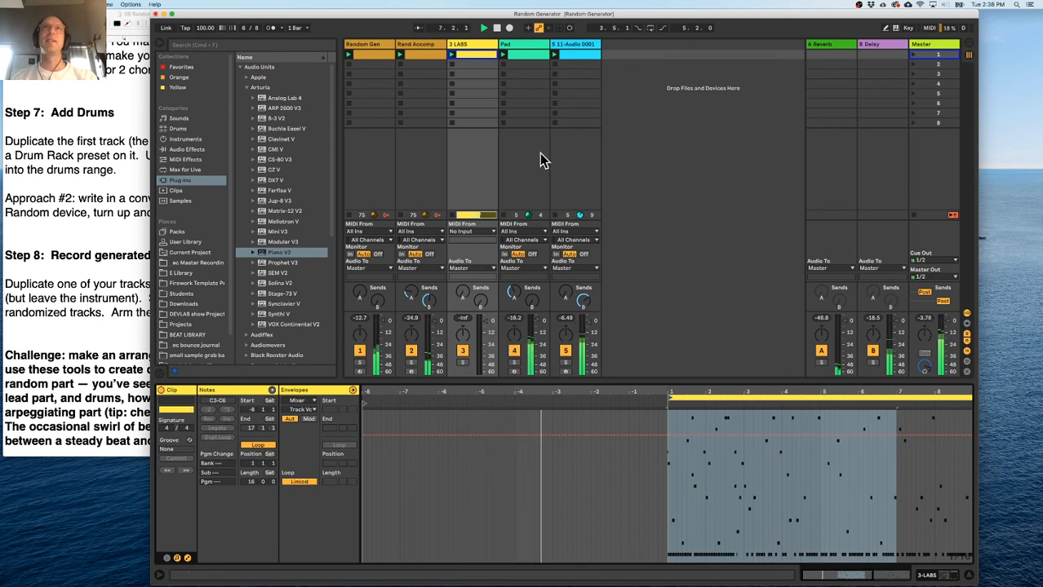
mouse_move(531, 301)
left_mouse_down()
mouse_move(531, 287)
mouse_move(528, 310)
left_mouse_up()
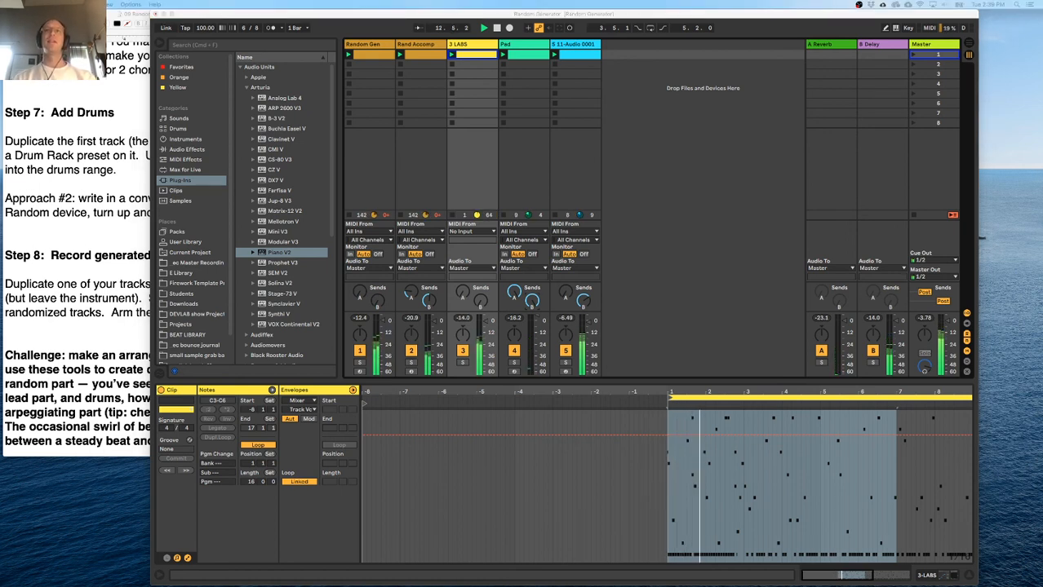
left_click(590, 344)
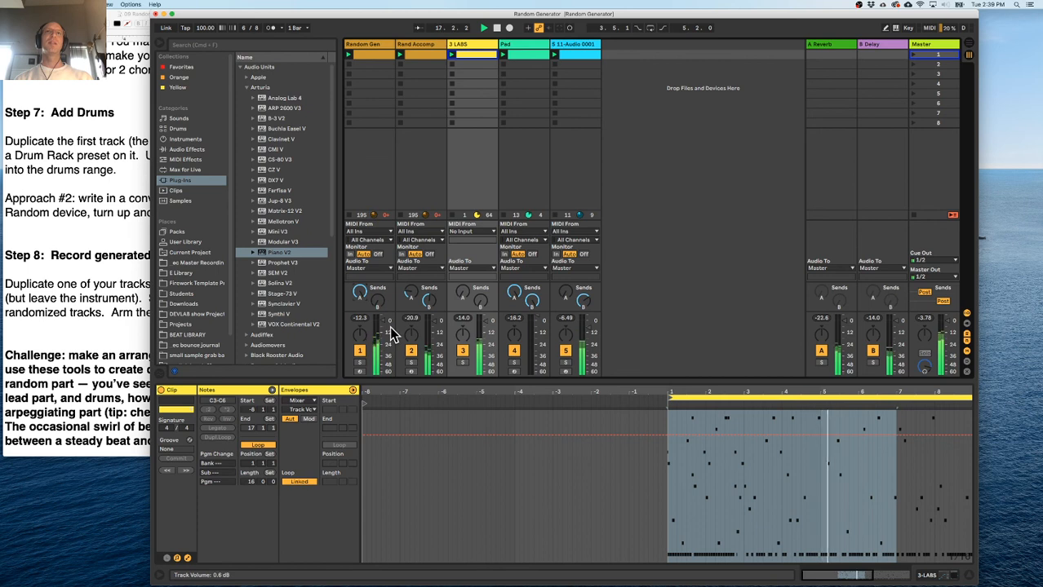
Insert a MIDI track after 11-Audio 0001 and browse the collections, audio effects and E Library folders for a sound.
left_click(577, 55)
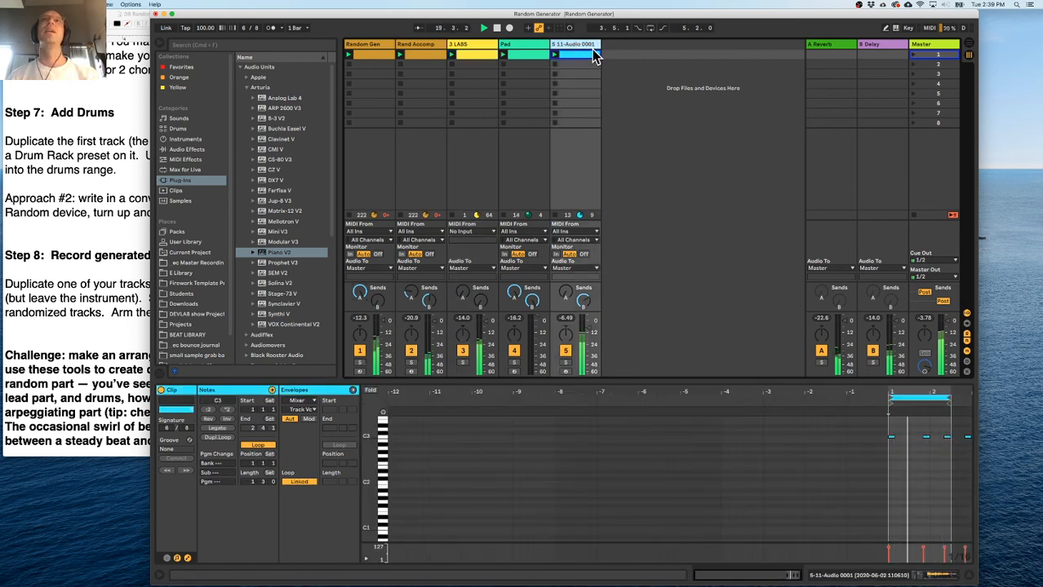
key("super+shift+t")
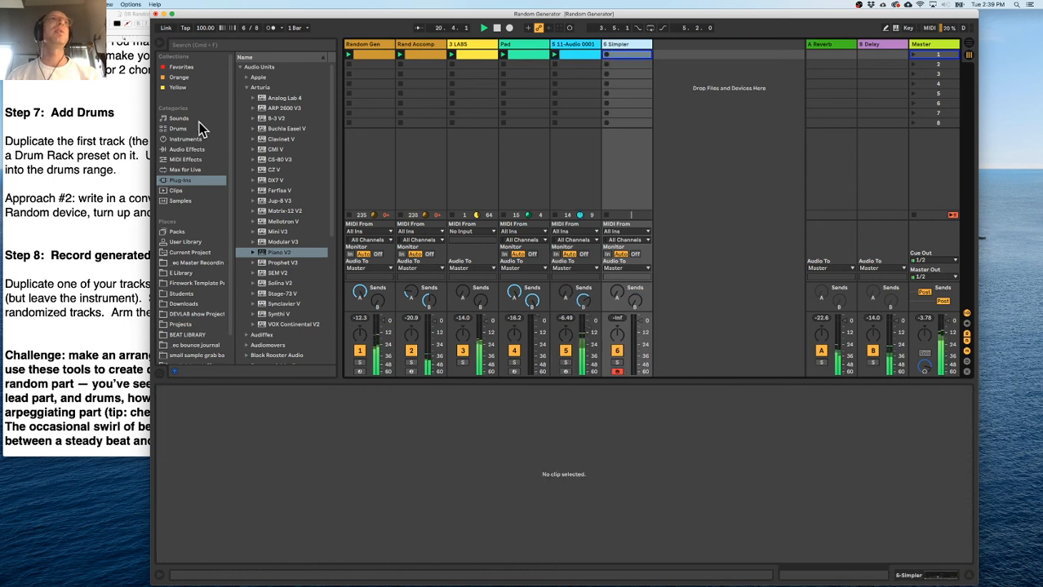
left_click(177, 87)
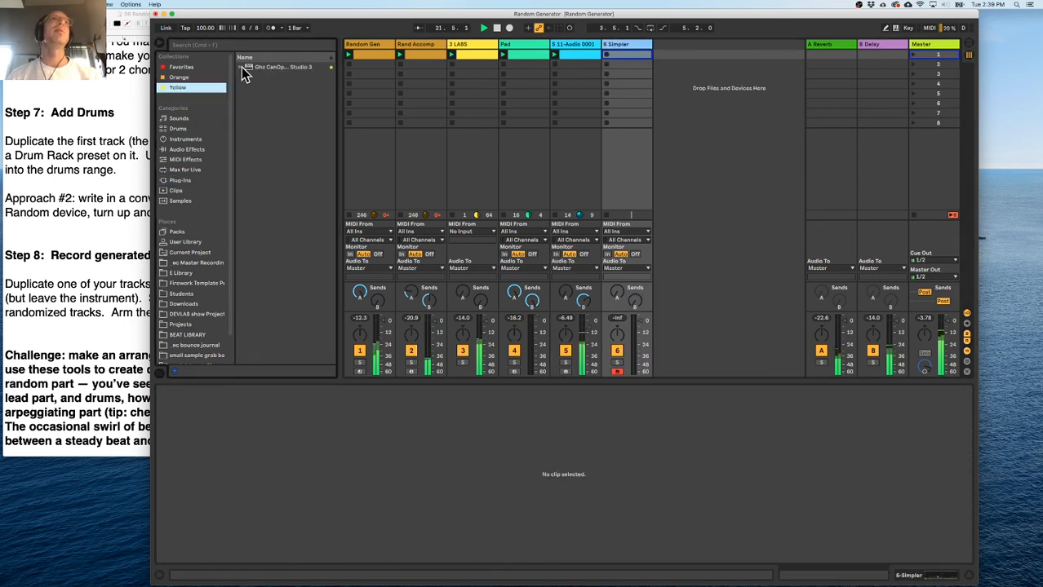
left_click(180, 77)
left_click(191, 68)
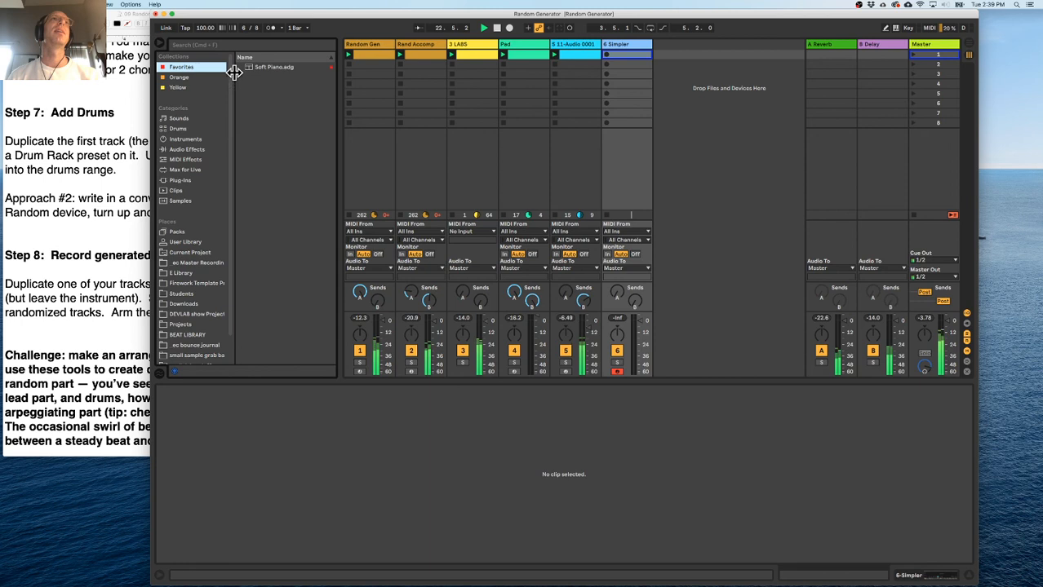
left_click(196, 151)
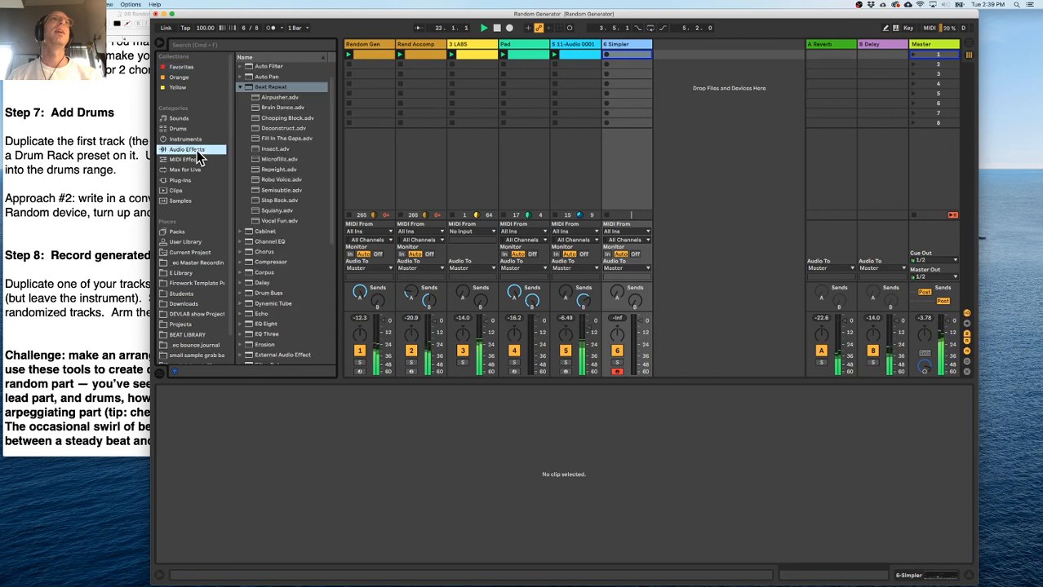
left_click(189, 262)
left_click(240, 108)
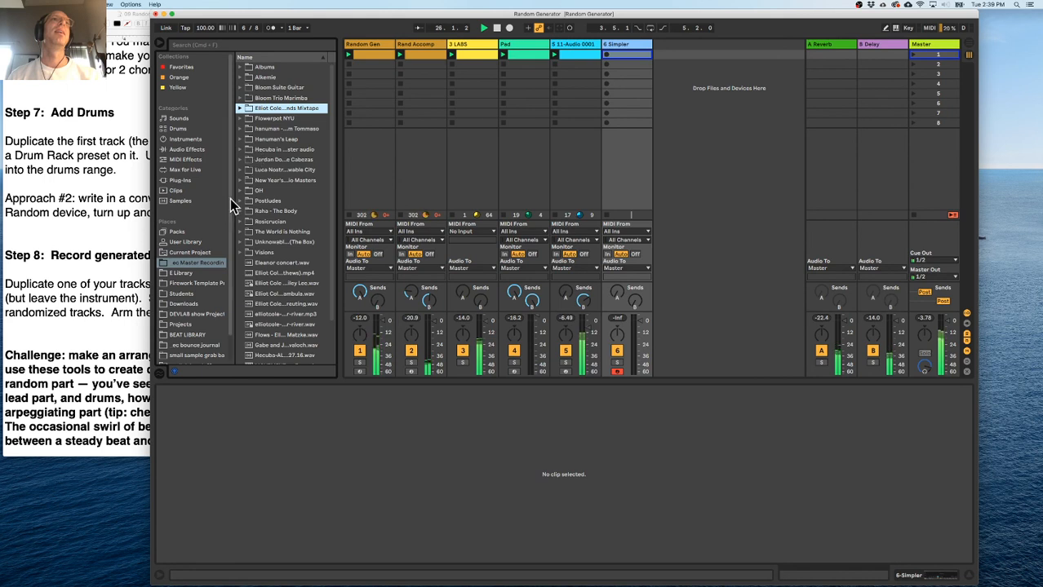
left_click(191, 274)
left_click(242, 131)
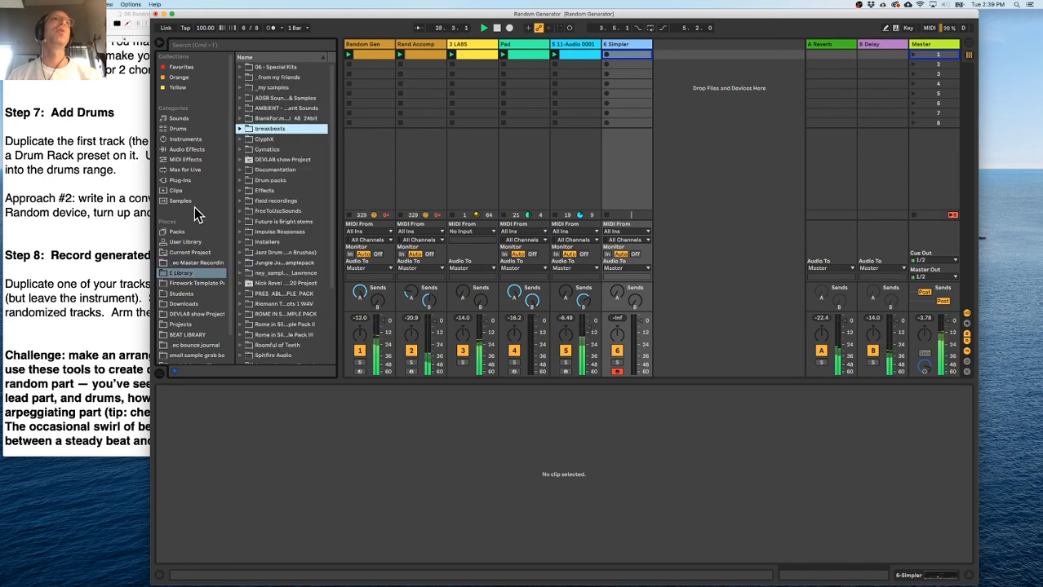
Load the Big Sub CS-80 preset from the User Library's Favorite Instruments on the new track and move its window aside.
left_click(181, 180)
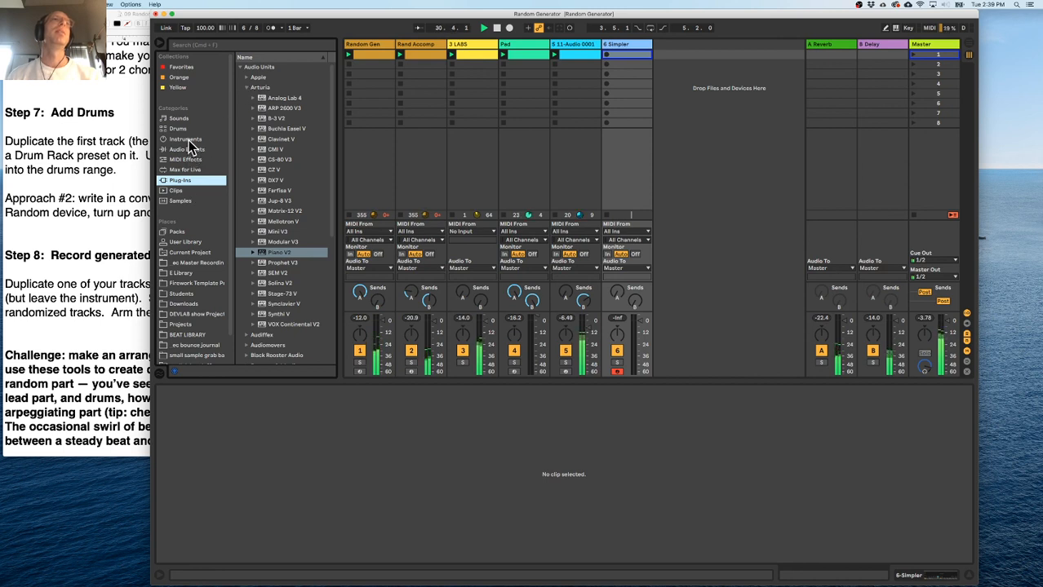
left_click(196, 244)
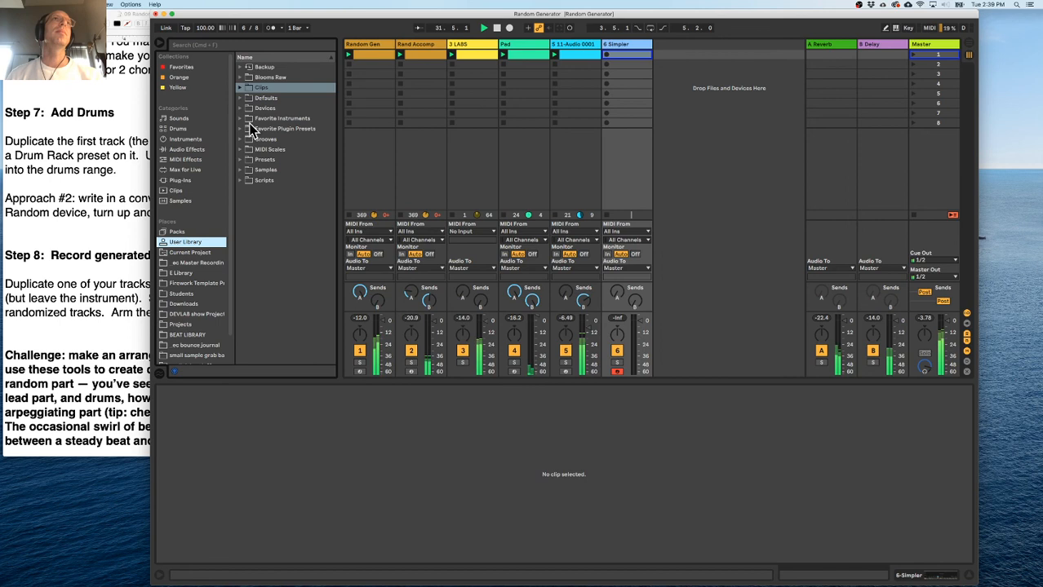
left_click(240, 119)
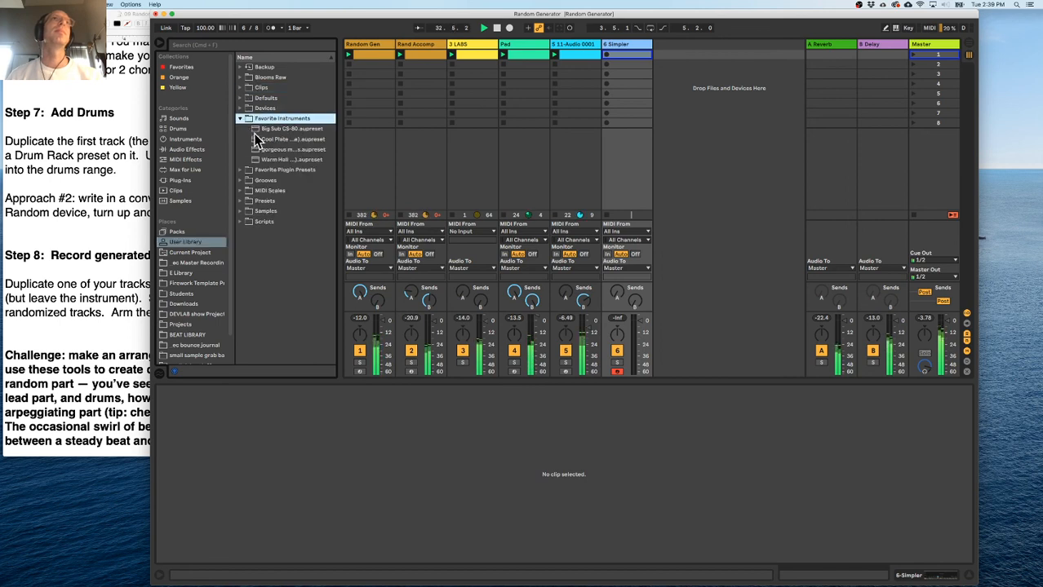
left_click_drag(256, 130, 640, 45)
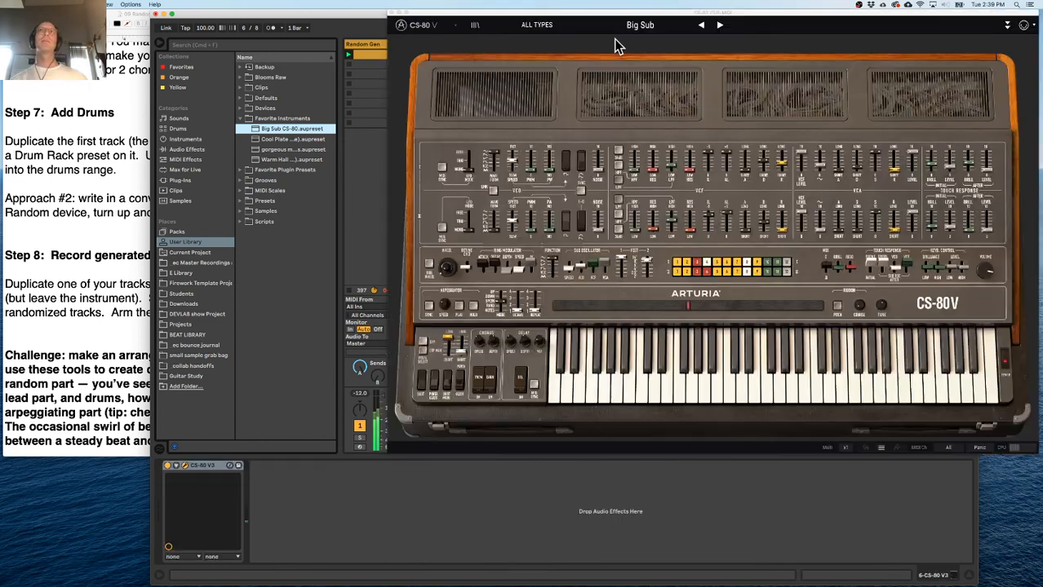
left_click_drag(467, 17, 391, 529)
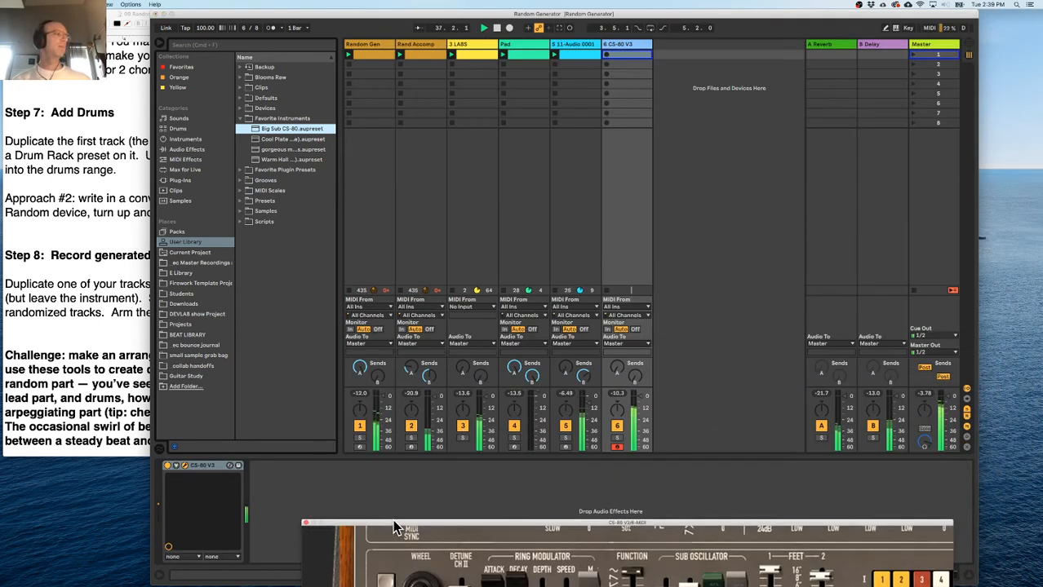
Turn on the metronome, start recording a bass clip in the CS-80 V3 track's first slot and check the count-in options.
left_click_drag(638, 403, 644, 406)
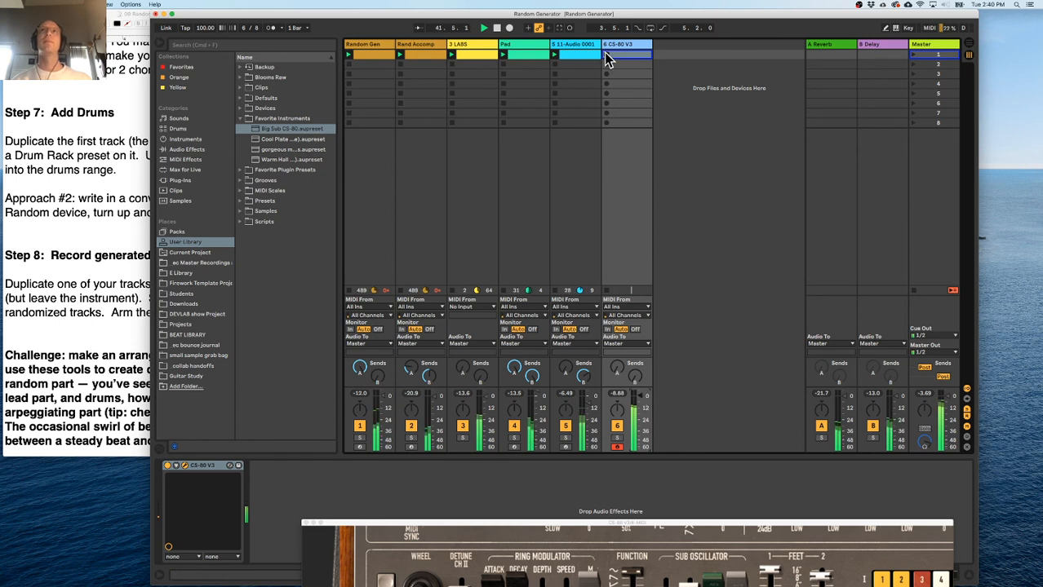
left_click(270, 29)
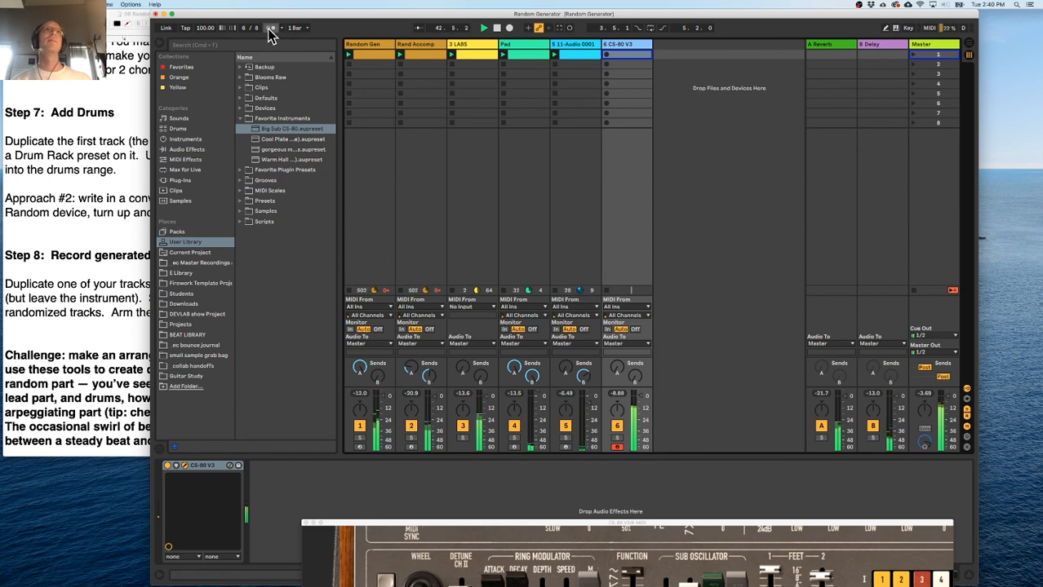
left_click(605, 54)
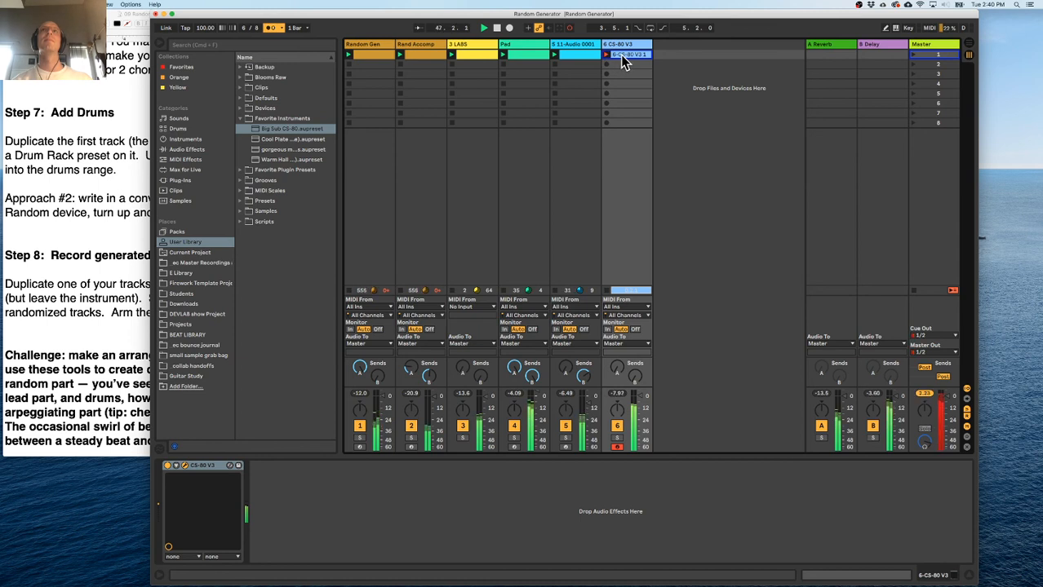
left_click(281, 29)
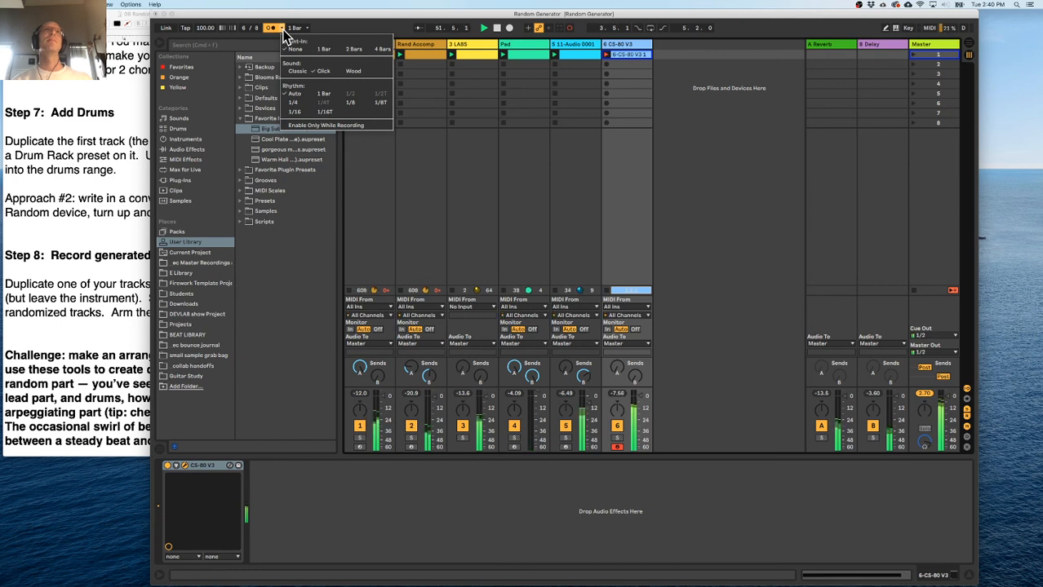
left_click(282, 31)
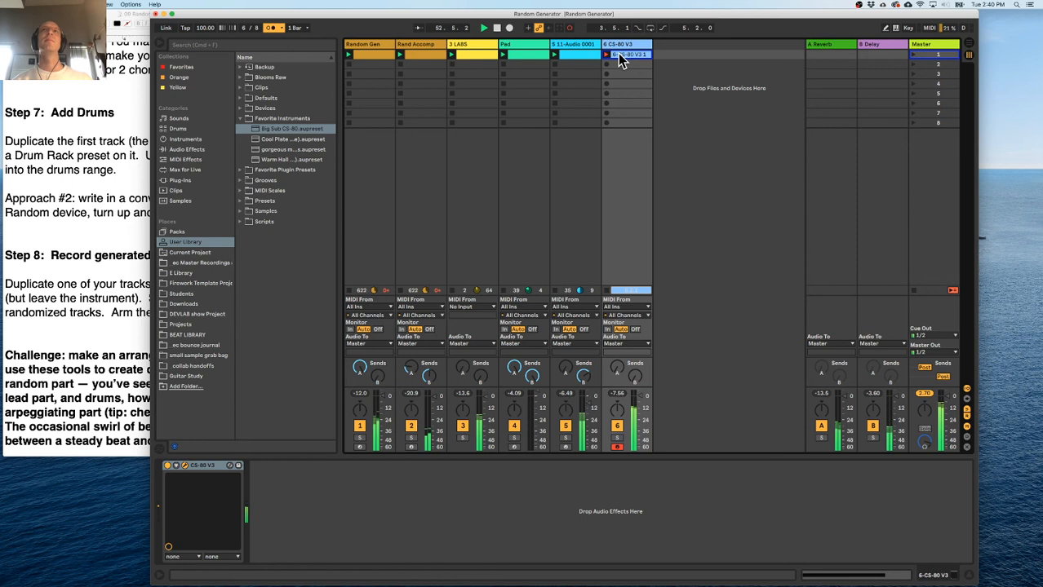
Finish recording the CS-80 V3 bass clip into looped playback and shorten its loop length to 10 bars.
left_click(617, 53)
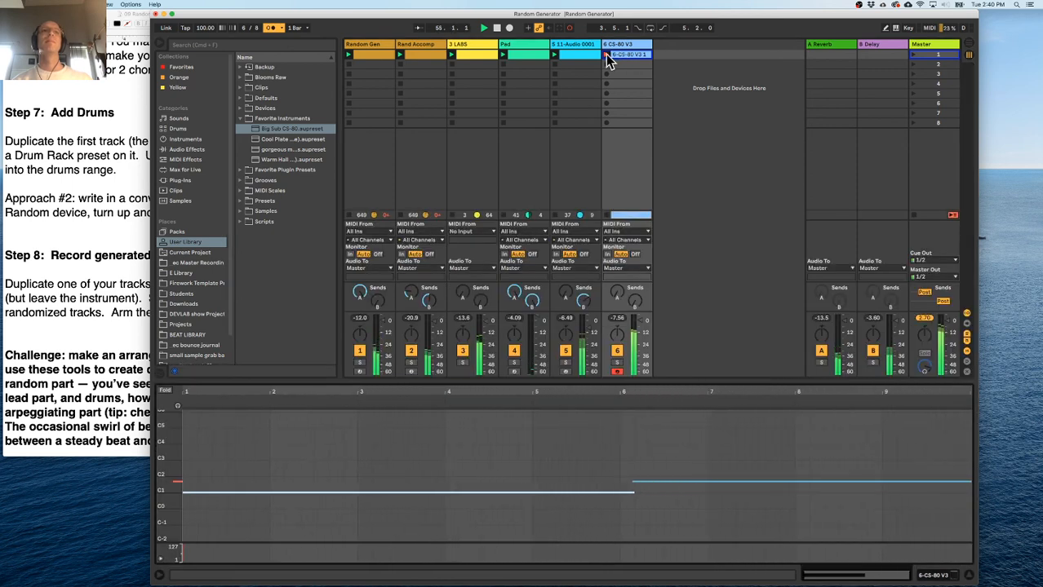
left_click(607, 56)
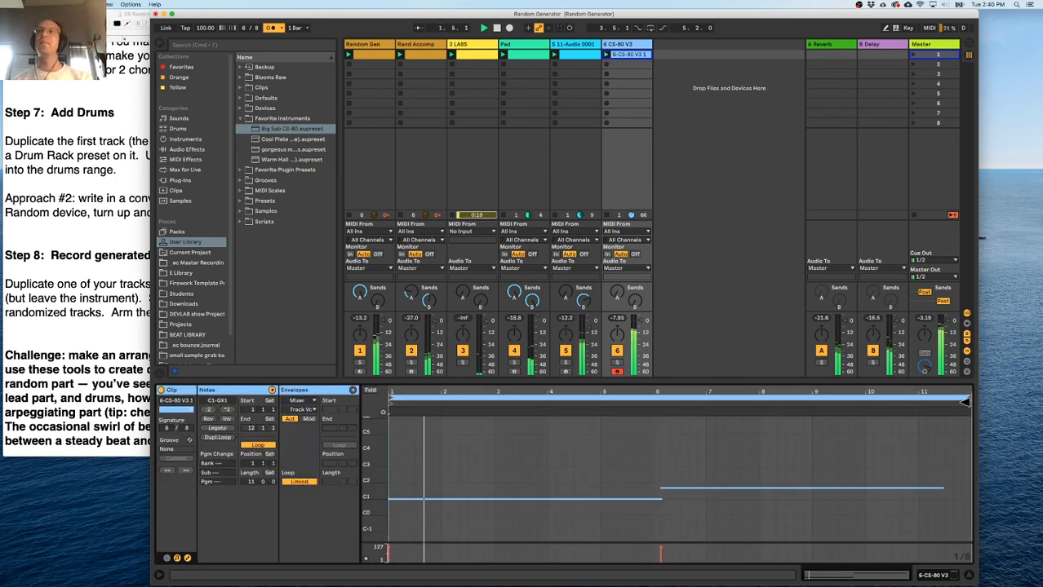
left_click_drag(965, 402, 912, 418)
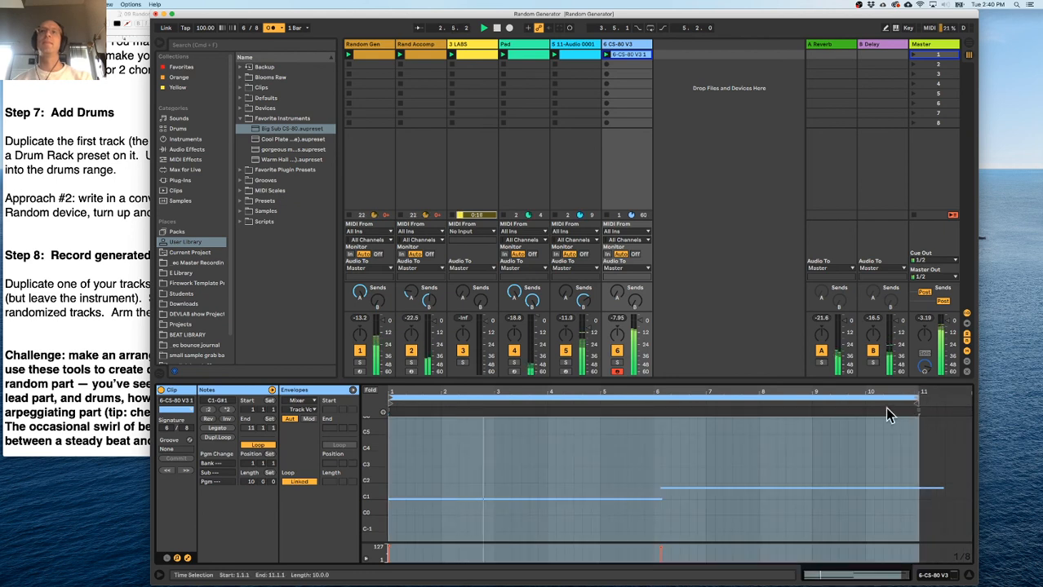
Find Auto Filter among the audio effects, add it to the CS-80 V3 track and lower its cutoff to about 1.66 kHz.
left_click(690, 470)
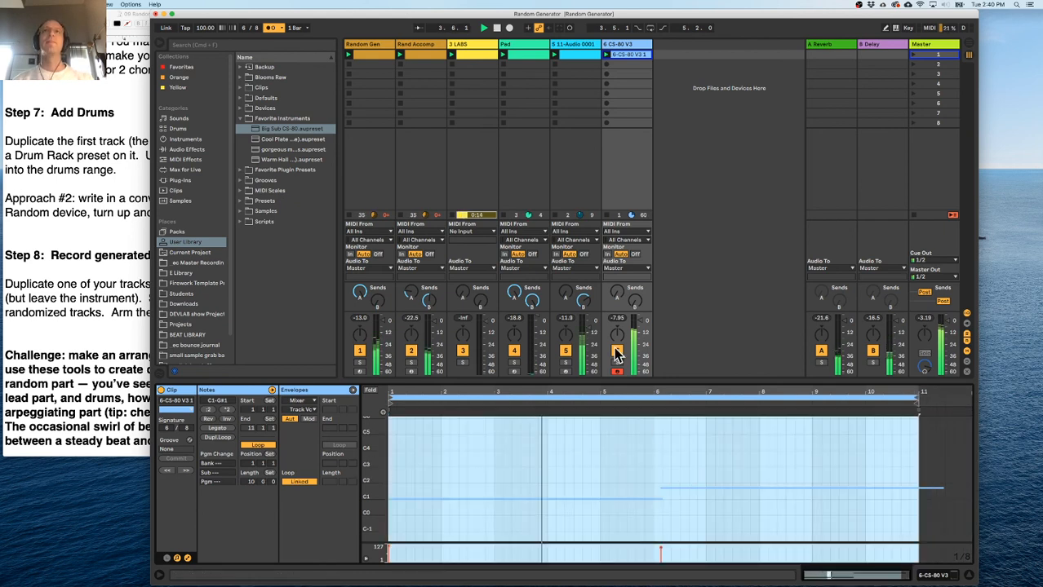
left_click(620, 54)
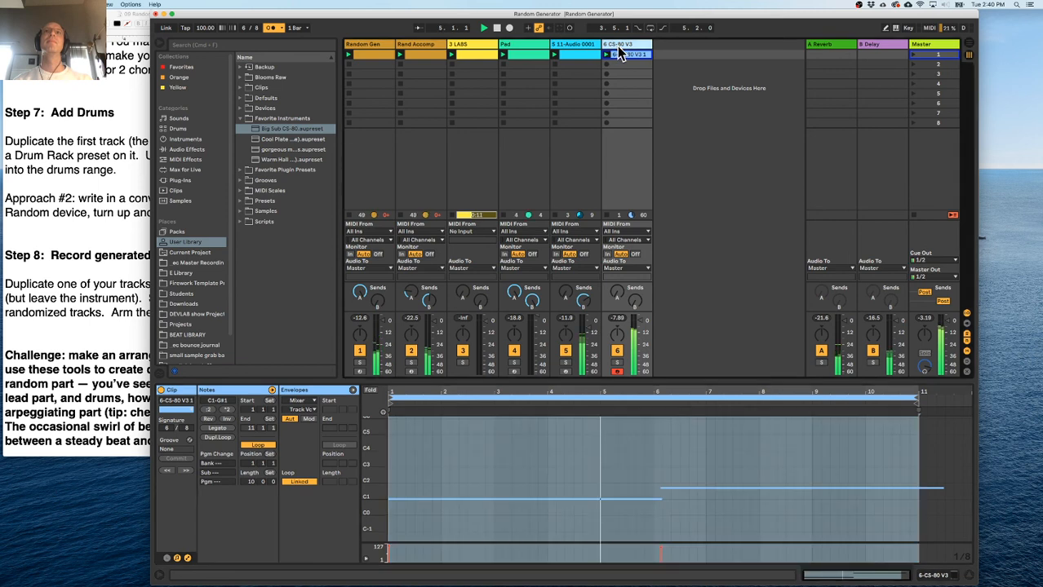
double_click(619, 46)
left_click(269, 46)
type("a")
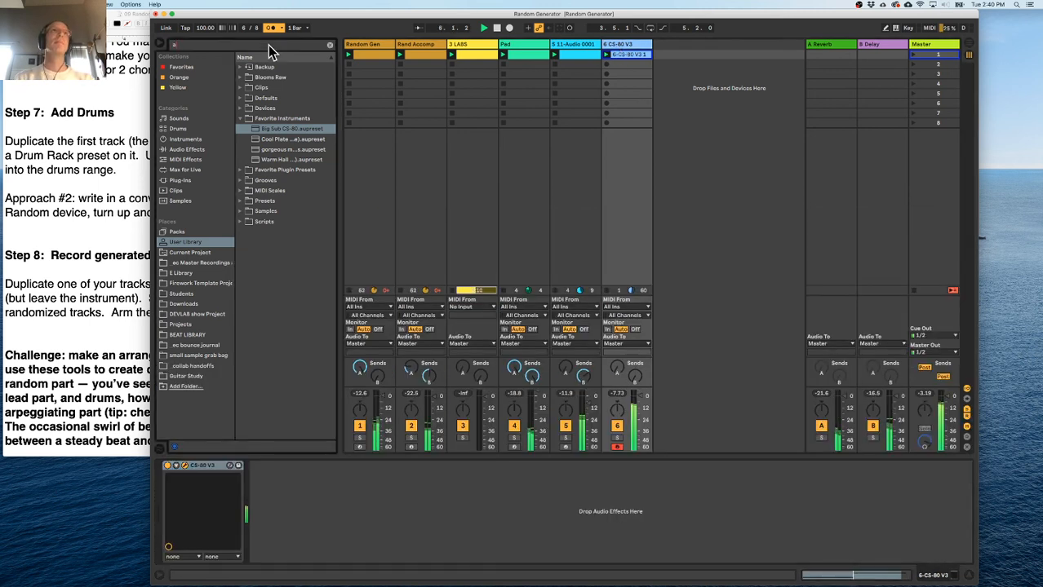
type("uto")
left_click(196, 150)
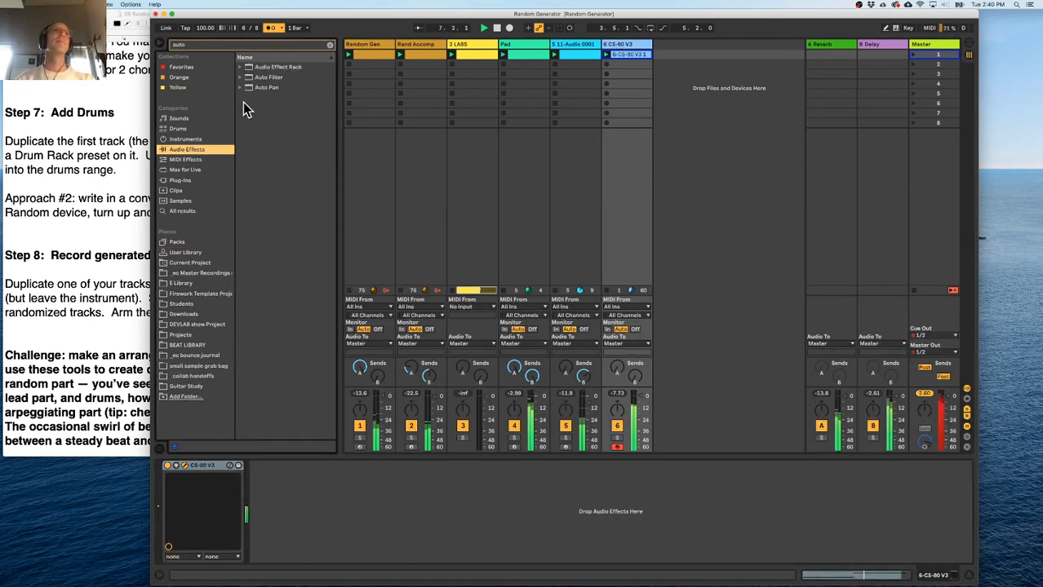
left_click_drag(253, 78, 305, 497)
left_click_drag(386, 523, 348, 524)
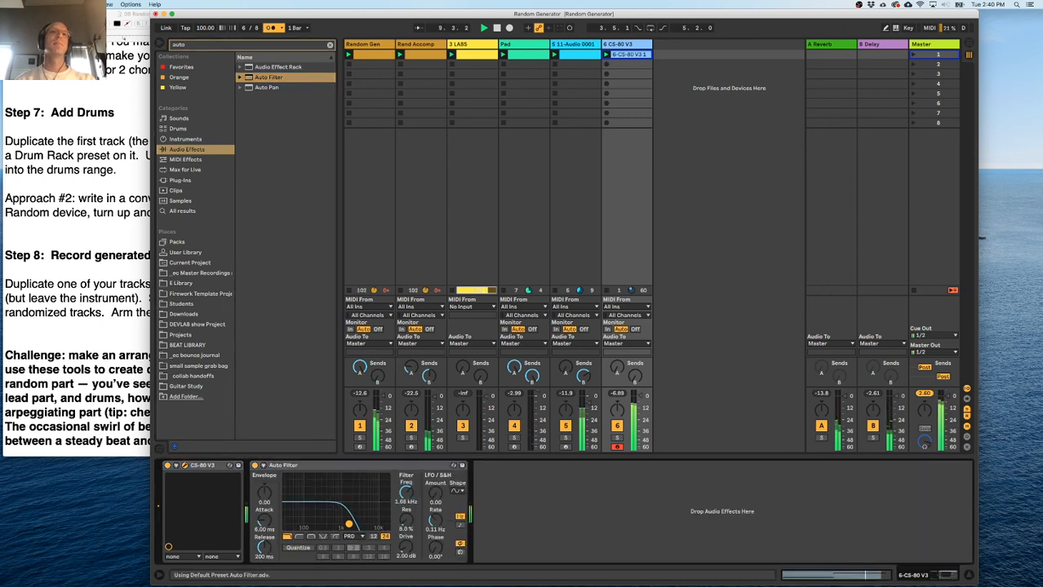
Sync the Auto Filter's LFO at a 1/2 rate with amount 30, and raise the cutoff to 2.20 kHz with 17% resonance.
left_click_drag(436, 493, 436, 492)
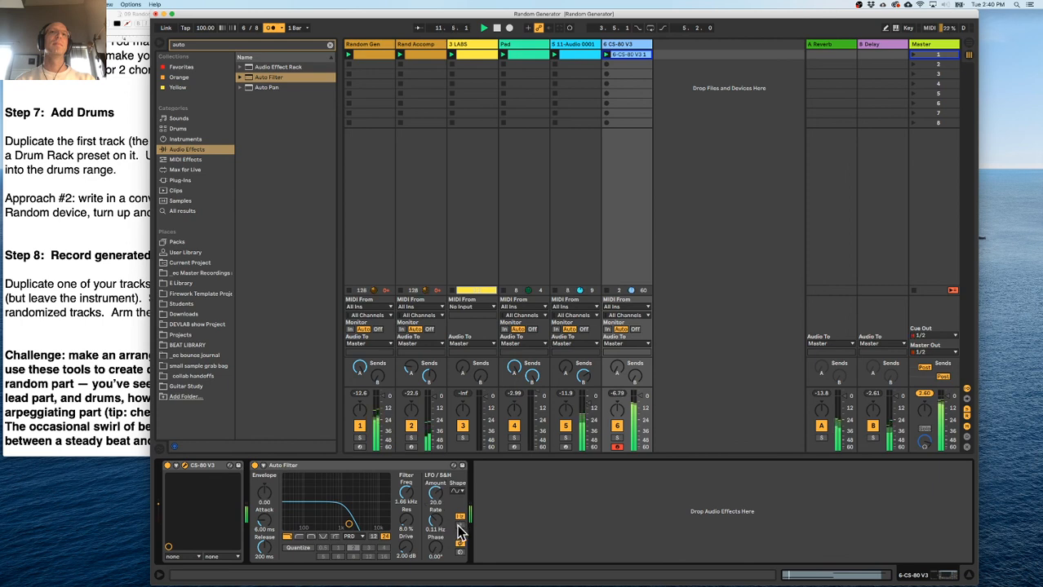
left_click(459, 526)
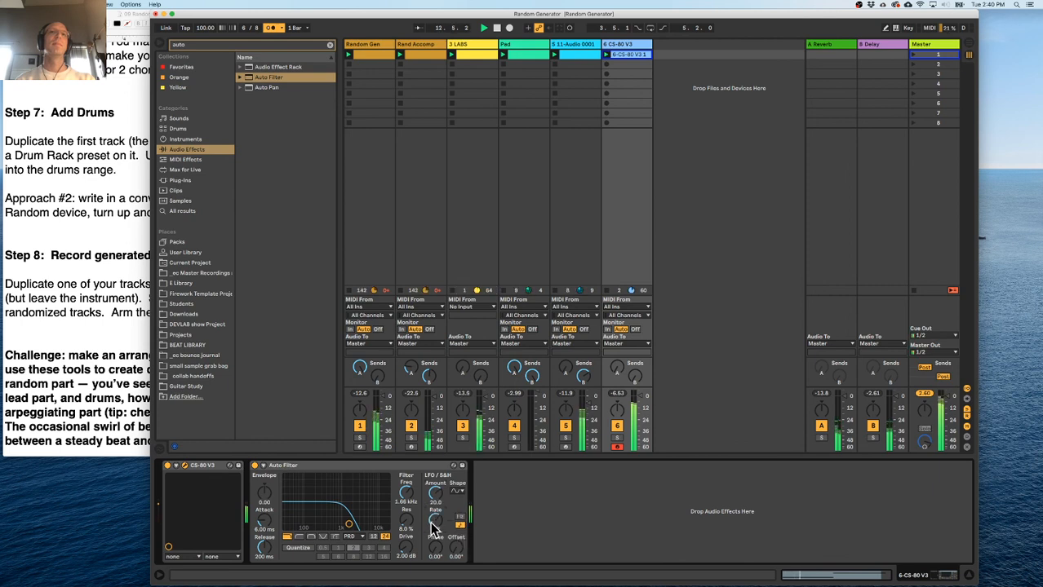
left_click_drag(348, 524, 356, 520)
left_click_drag(435, 493, 435, 484)
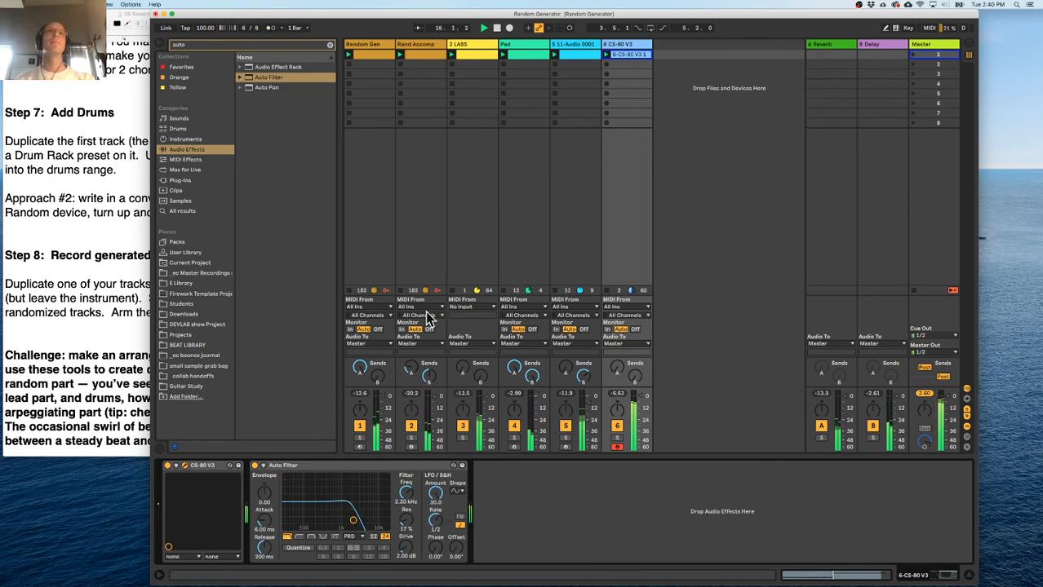
Check the Random Gen and CS-80 V3 device chains and lower the Lowest value of the Pad track's gate-mode Velocity device to 16.
left_click(570, 50)
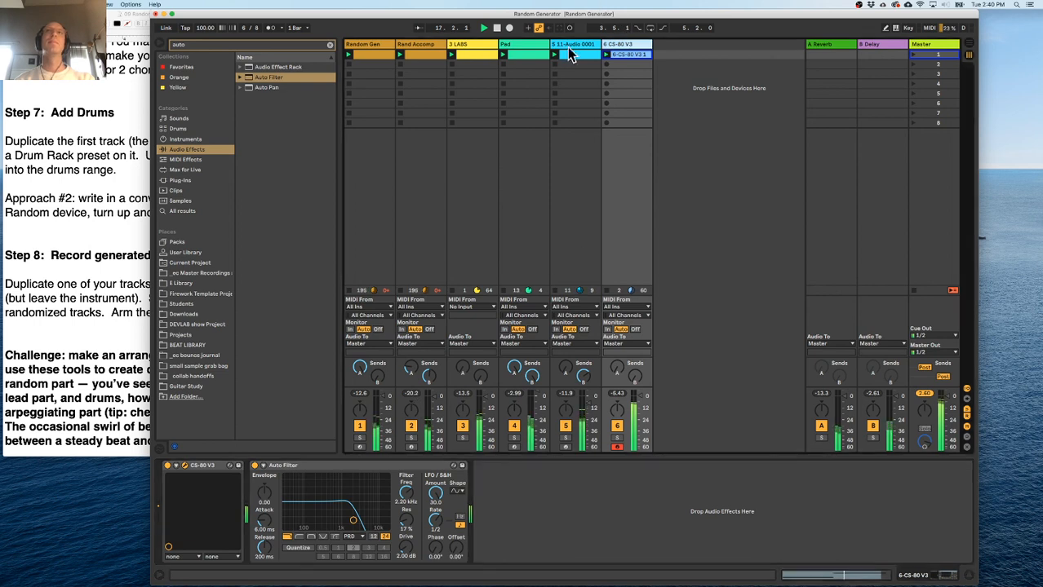
left_click(372, 45)
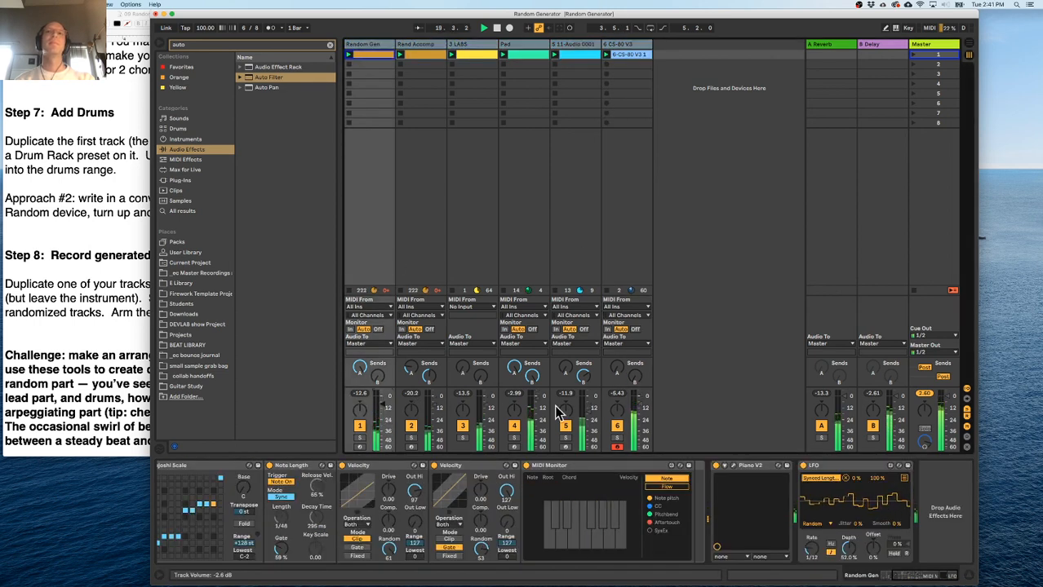
left_click(633, 43)
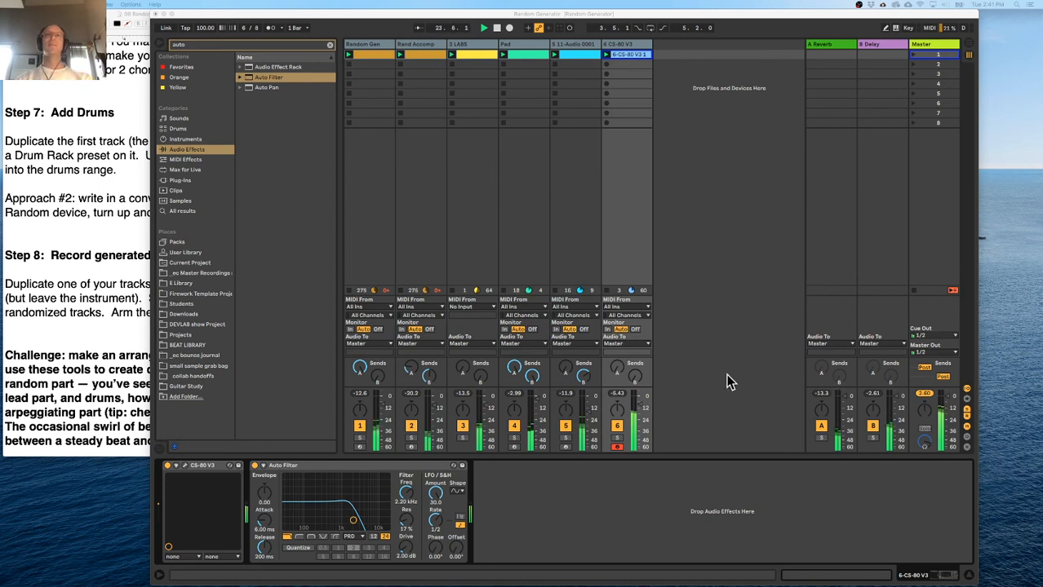
left_click(639, 412)
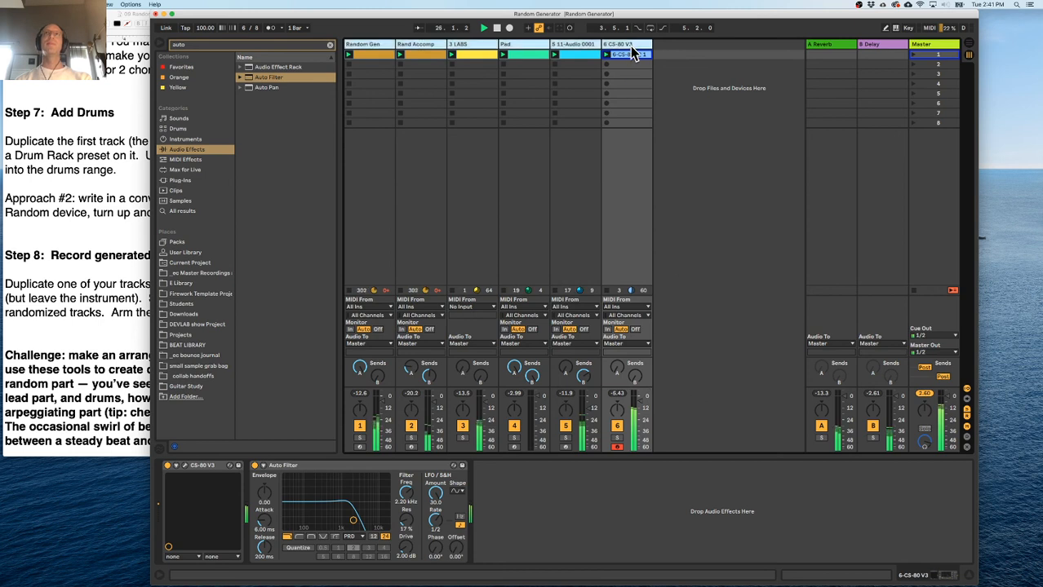
left_click(628, 65)
left_click(522, 45)
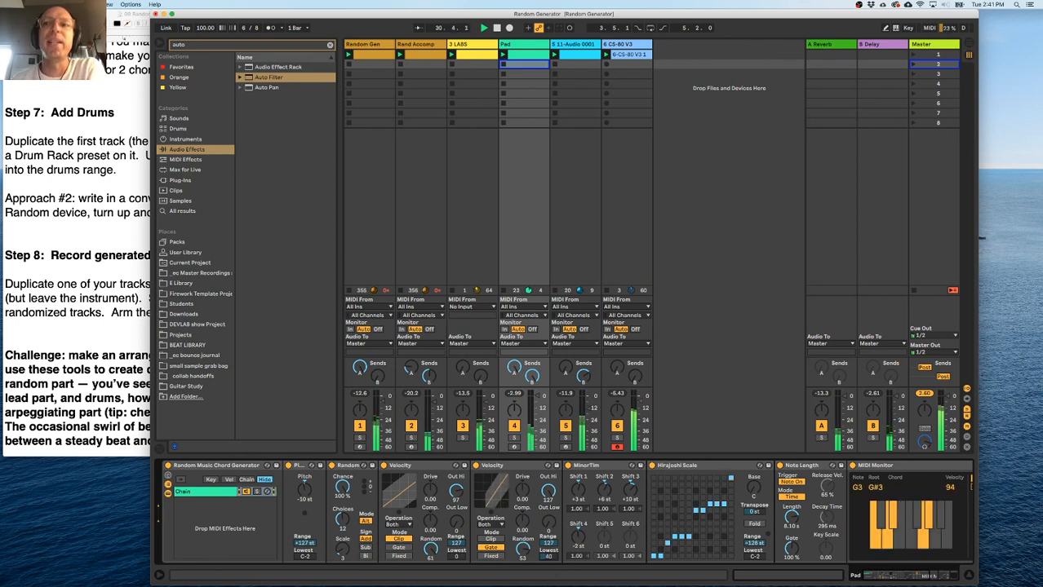
left_click_drag(551, 563, 550, 585)
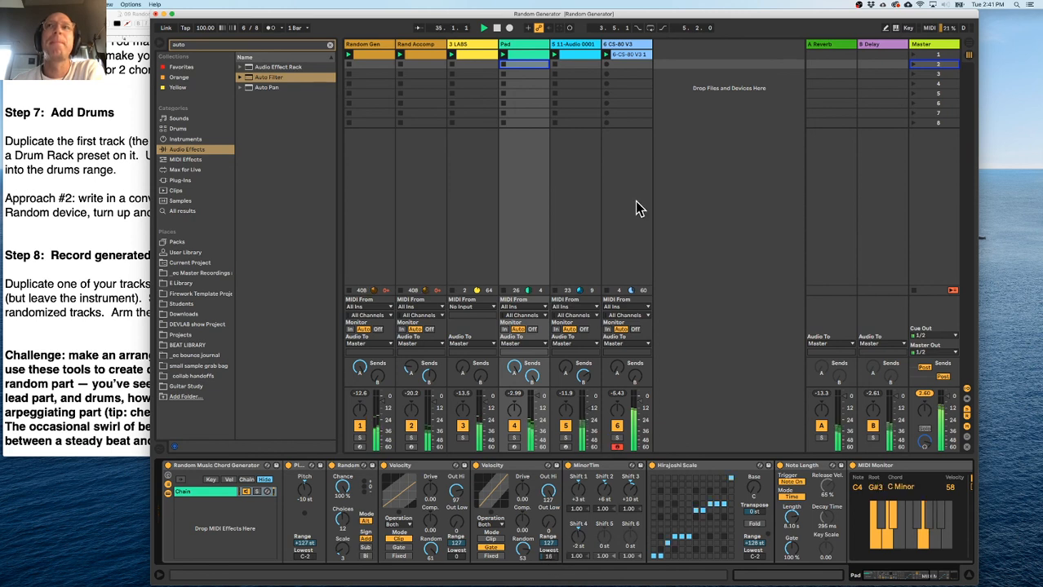
Clear the browser search and add an Arpeggiator MIDI effect to the CS-80 V3 track with its rate set to 1/24.
left_click(620, 45)
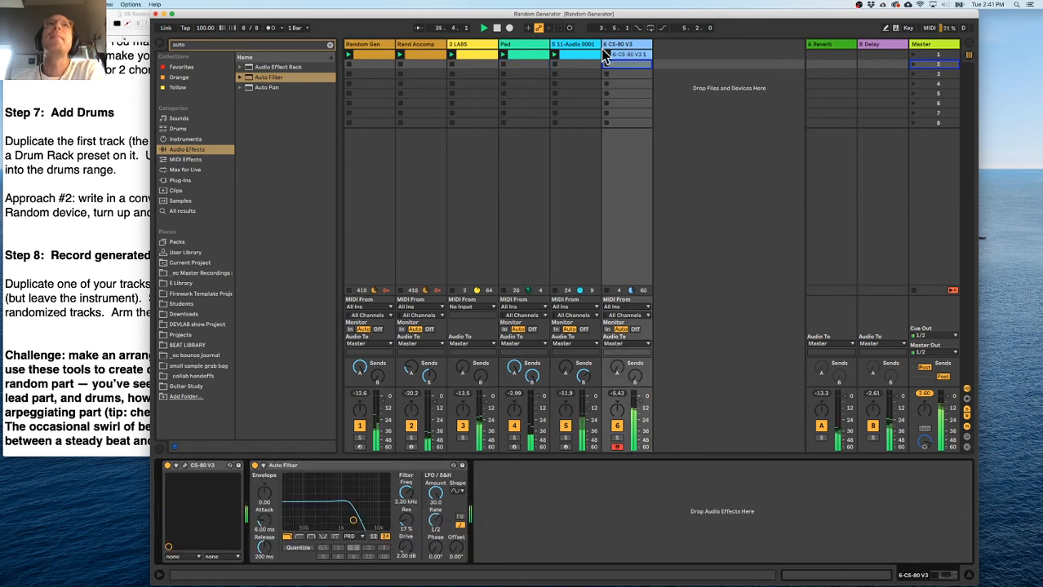
left_click(330, 45)
left_click(188, 139)
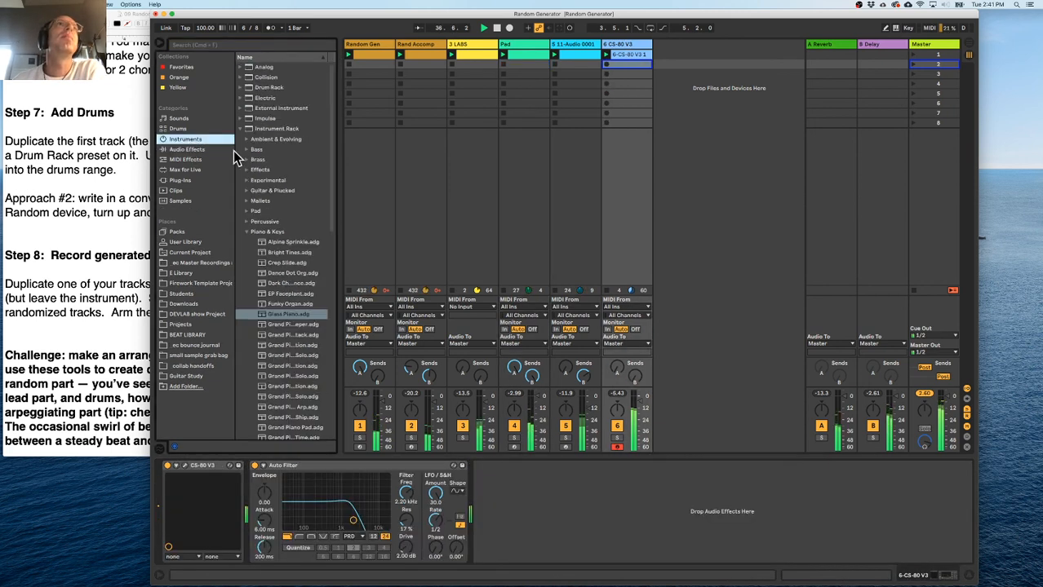
left_click(186, 160)
left_click_drag(260, 67, 624, 51)
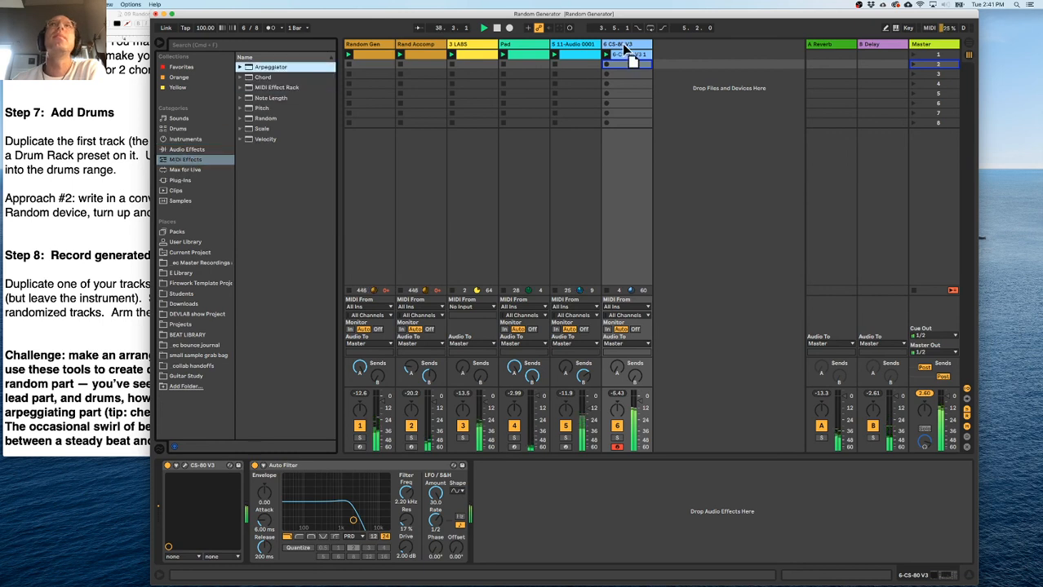
left_click_drag(205, 517, 206, 534)
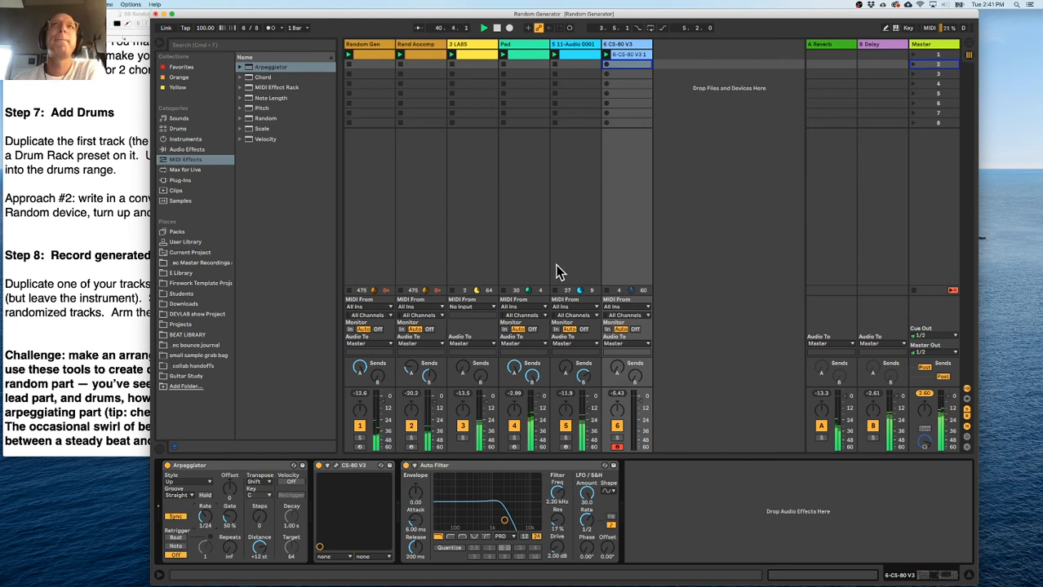
Restart playback and raise the CS-80 V3 track's send to the A Reverb return.
key("space")
key("space")
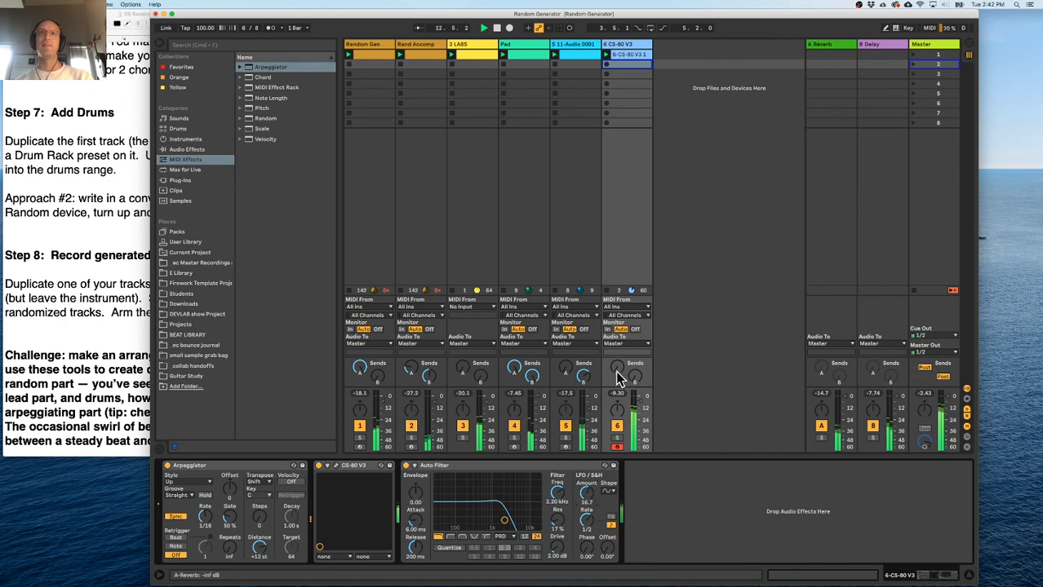
left_click_drag(618, 371, 620, 375)
key("super+Tab")
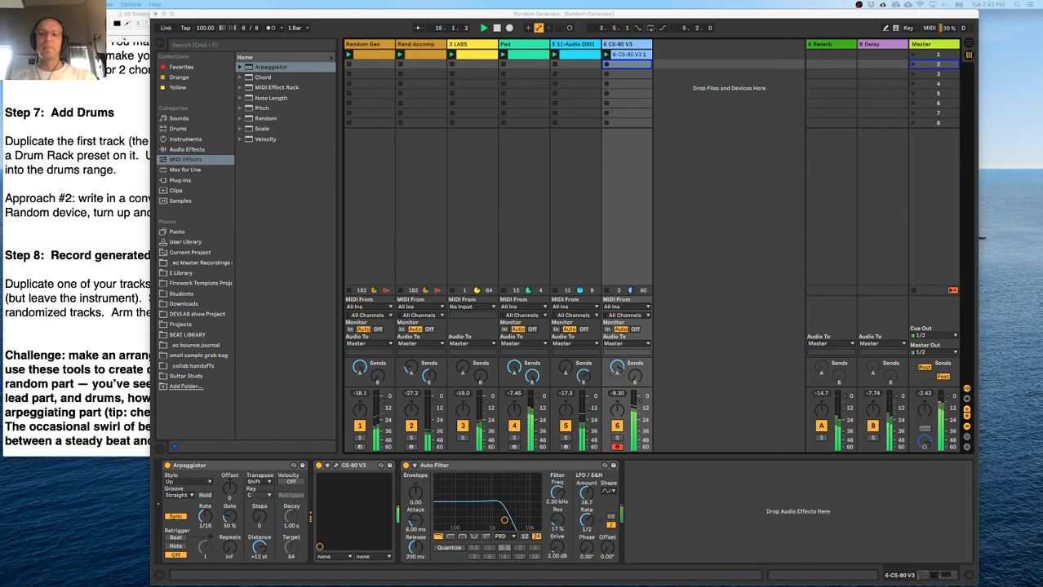
Fold the note rows of the CS-80 V3 bass clip and extend the G#1 note's start back to 6.1.1.
double_click(638, 55)
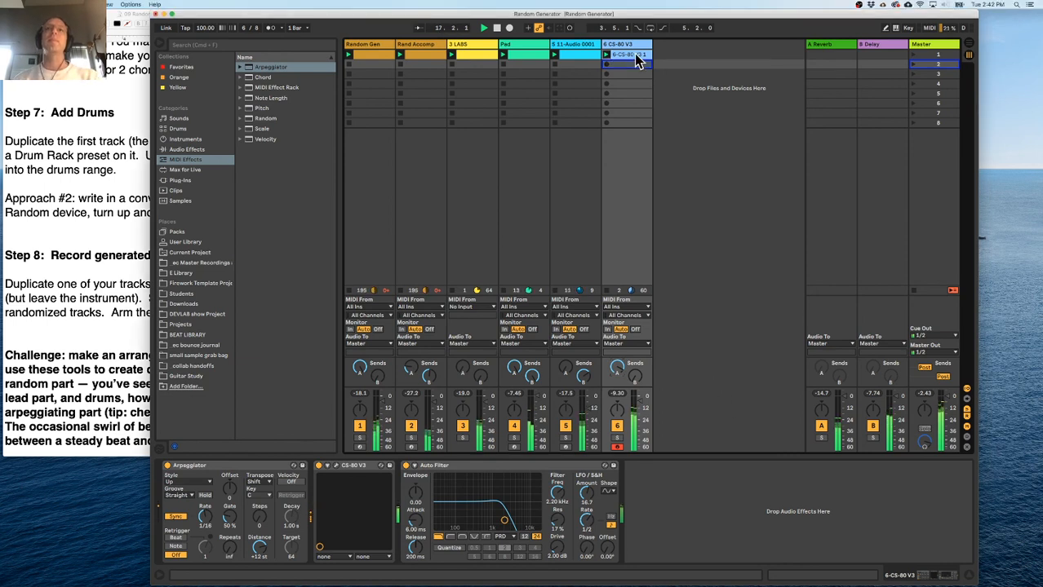
left_click(633, 464)
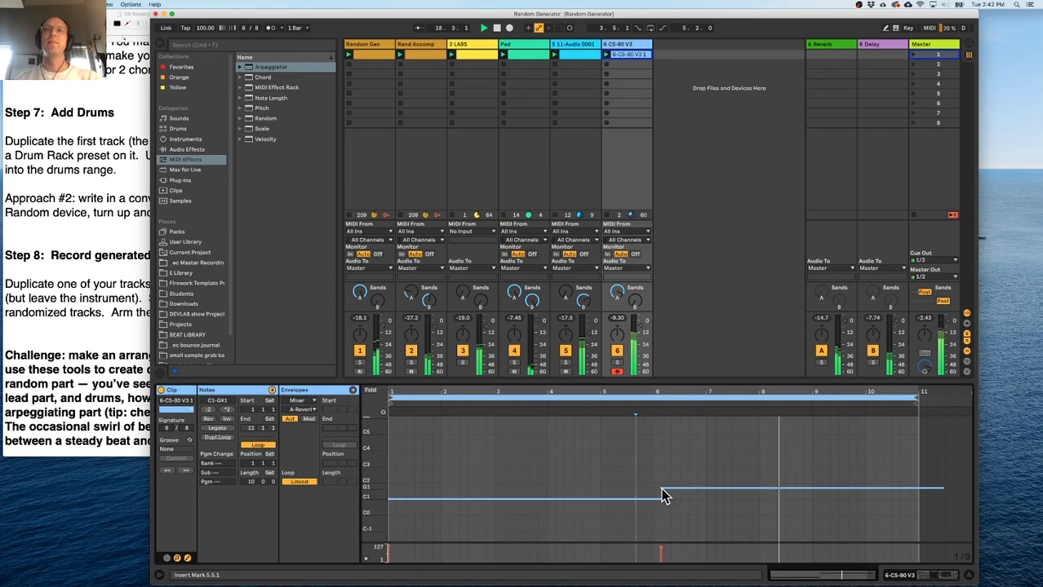
left_click(661, 490)
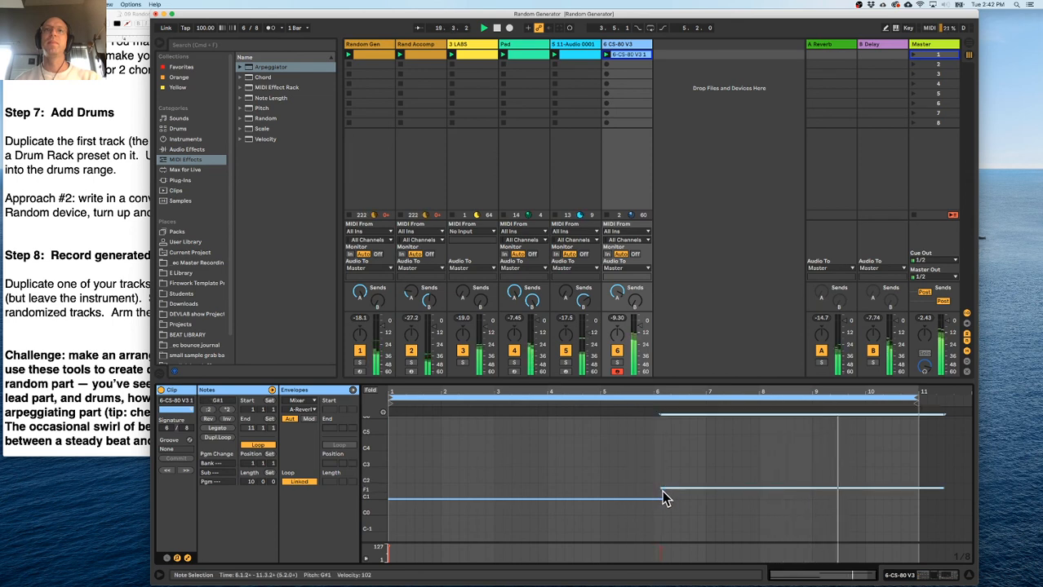
left_click(371, 391)
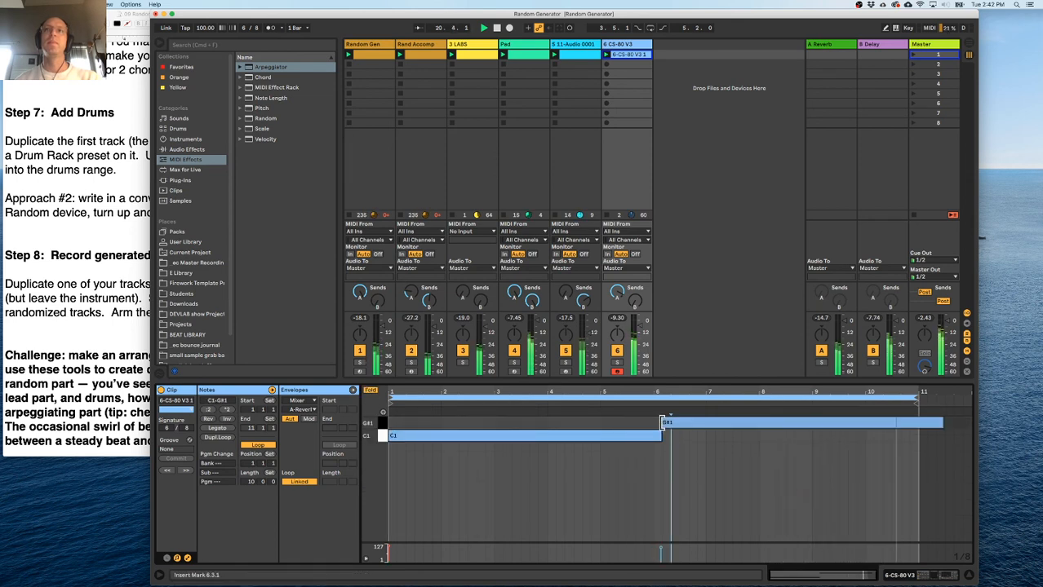
left_click_drag(662, 423, 654, 422)
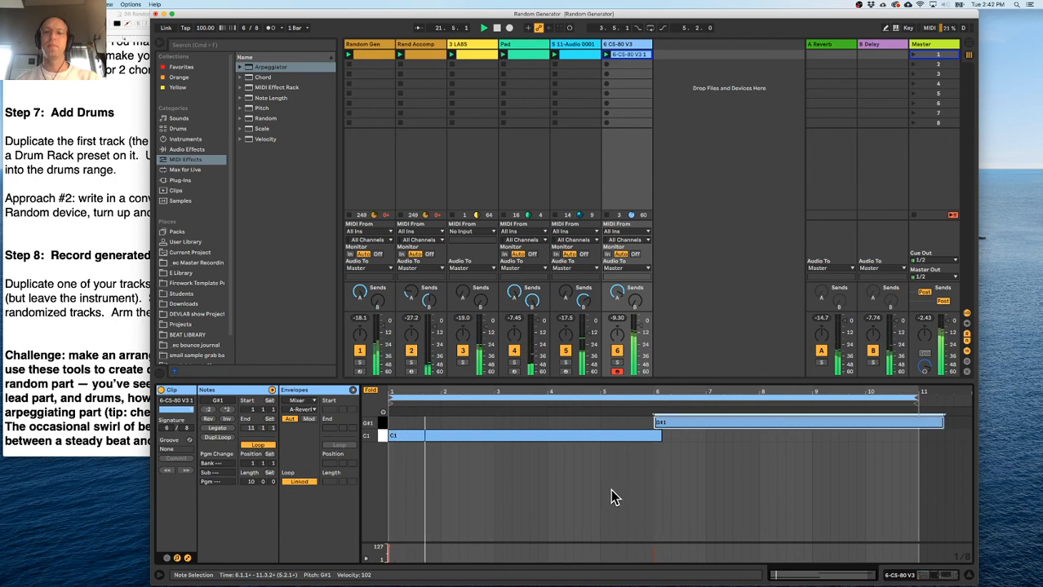
left_click(582, 500)
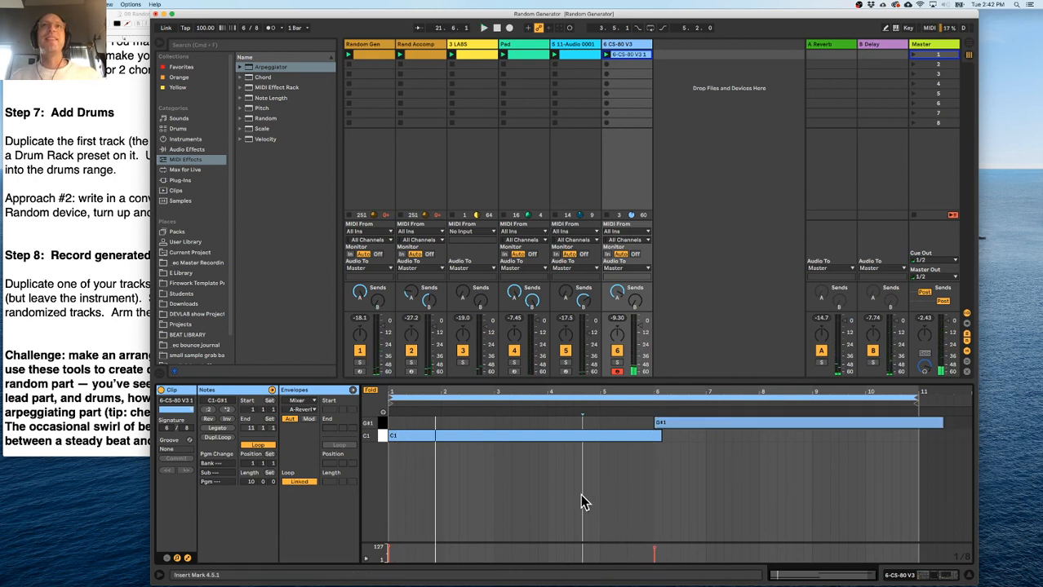
left_click(507, 114)
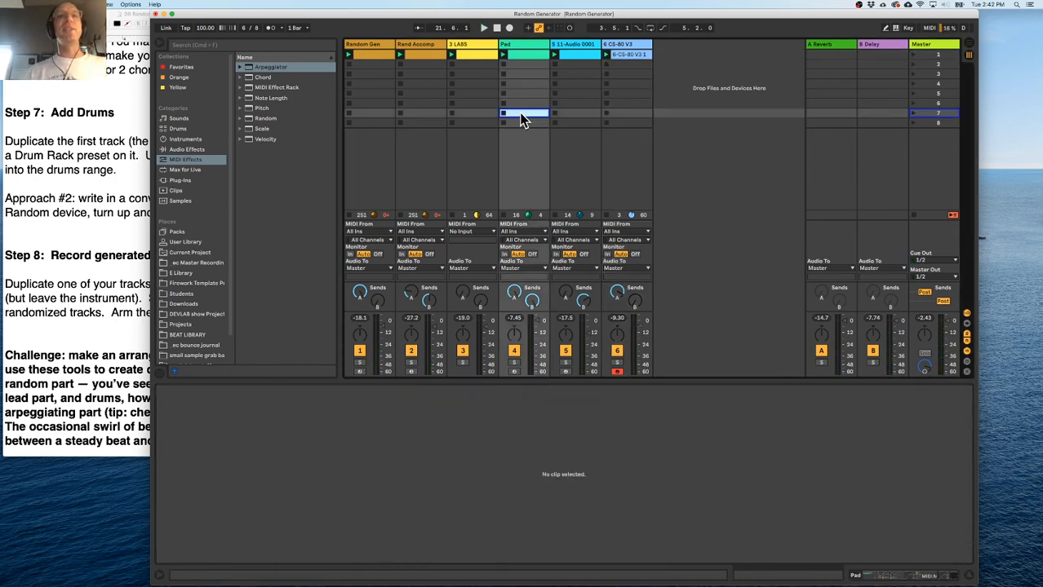